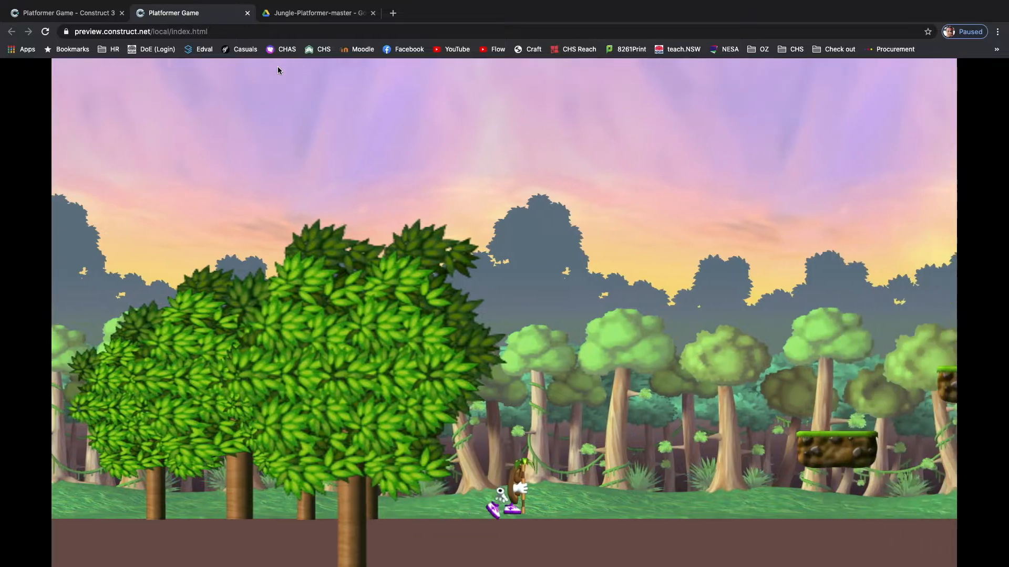
- Play the game preview, jumping the player up the first three platforms and down onto the fourth
key(Up)
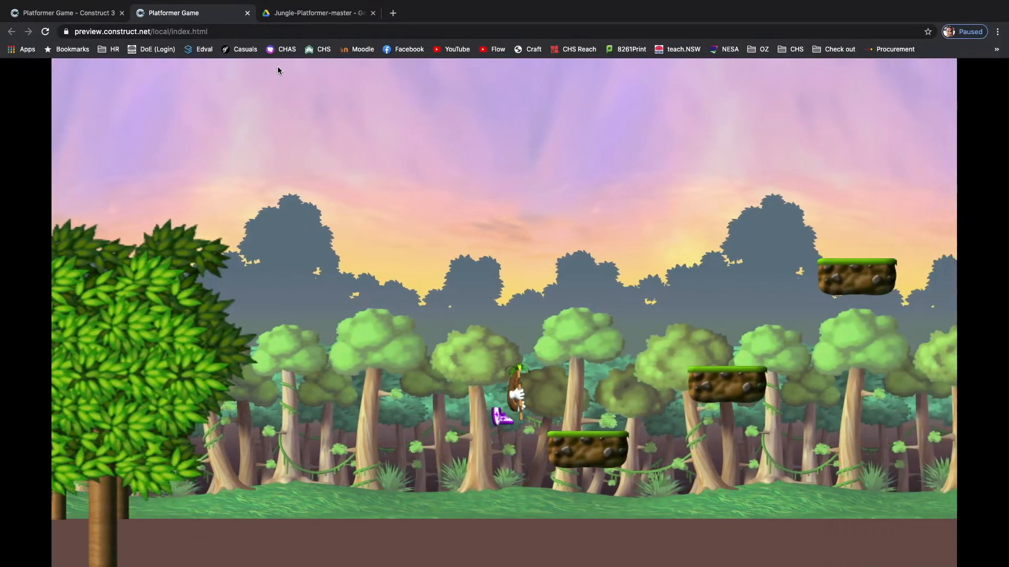
key(Up)
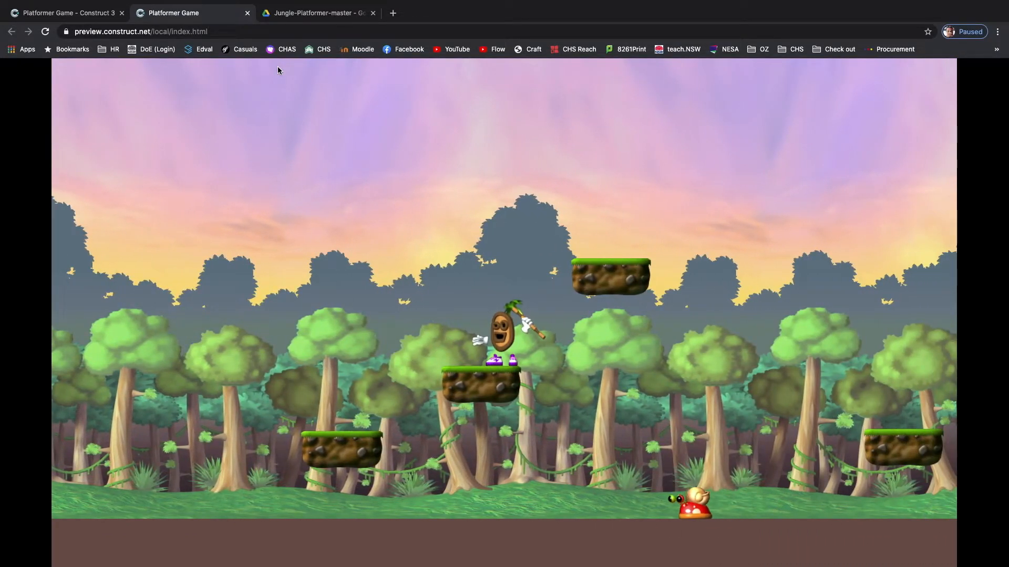
key(Up)
key(Right)
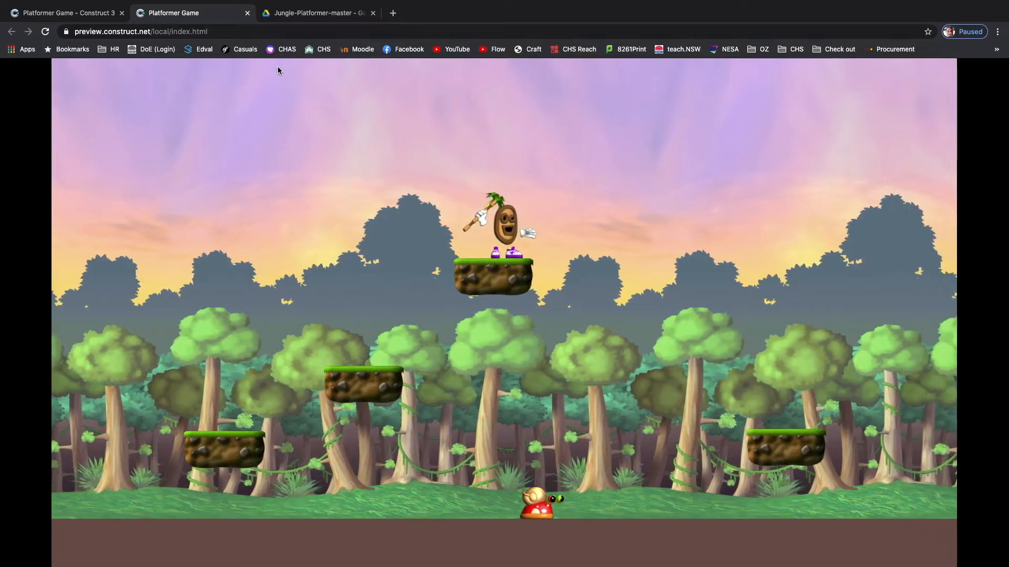
key(Up)
key(Right)
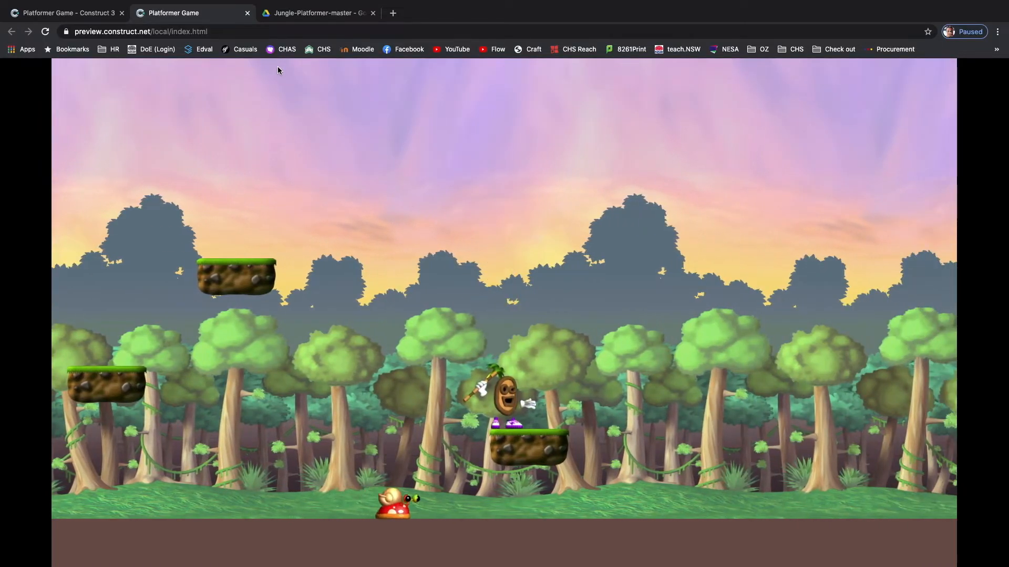
- Test the snail enemy by walking the player back and forth beside it, then jump past it toward the fourth platform
key(Left)
key(Right)
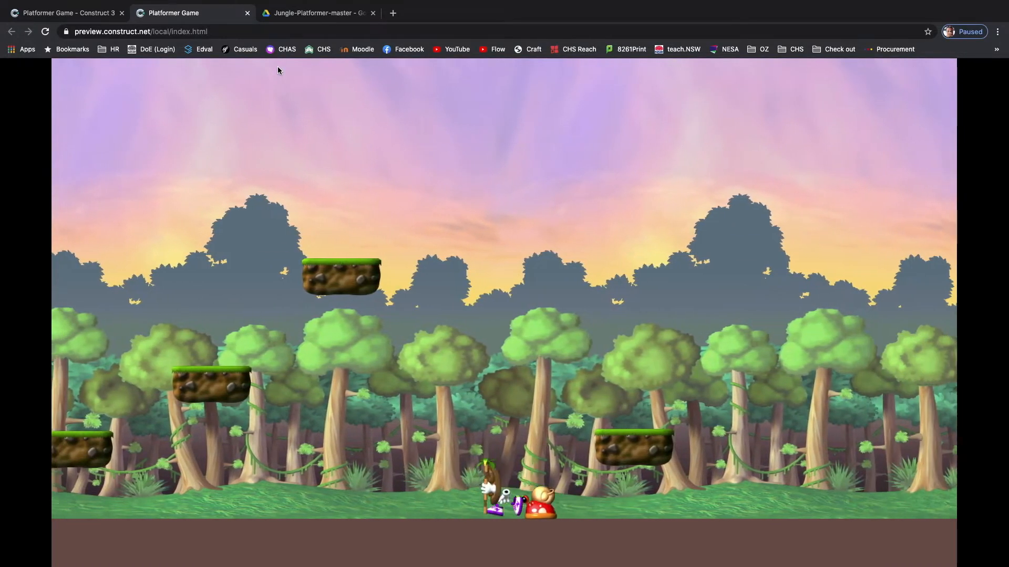
key(Left)
key(Right)
key(Left)
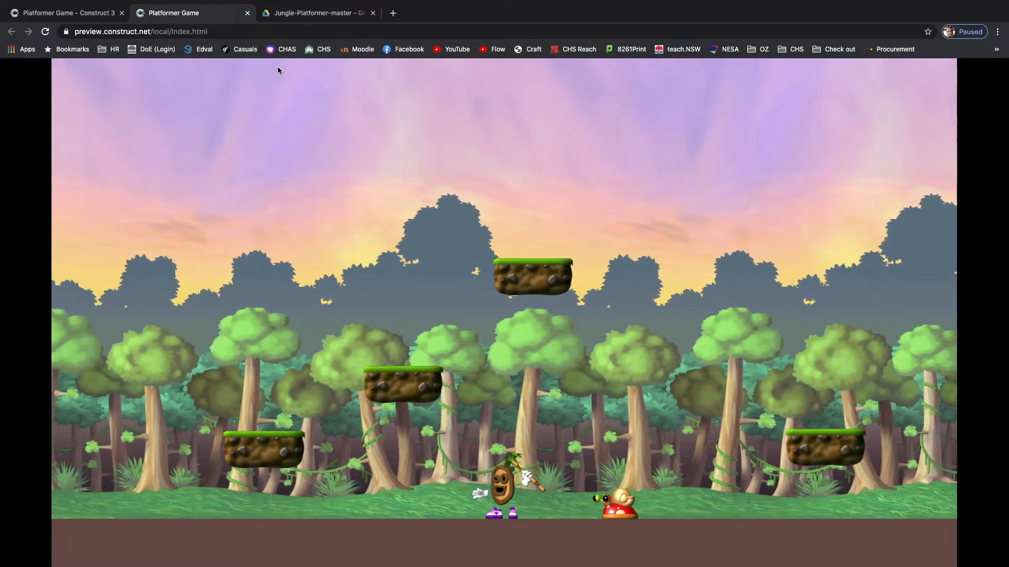
key(Up)
key(Right)
key(Up)
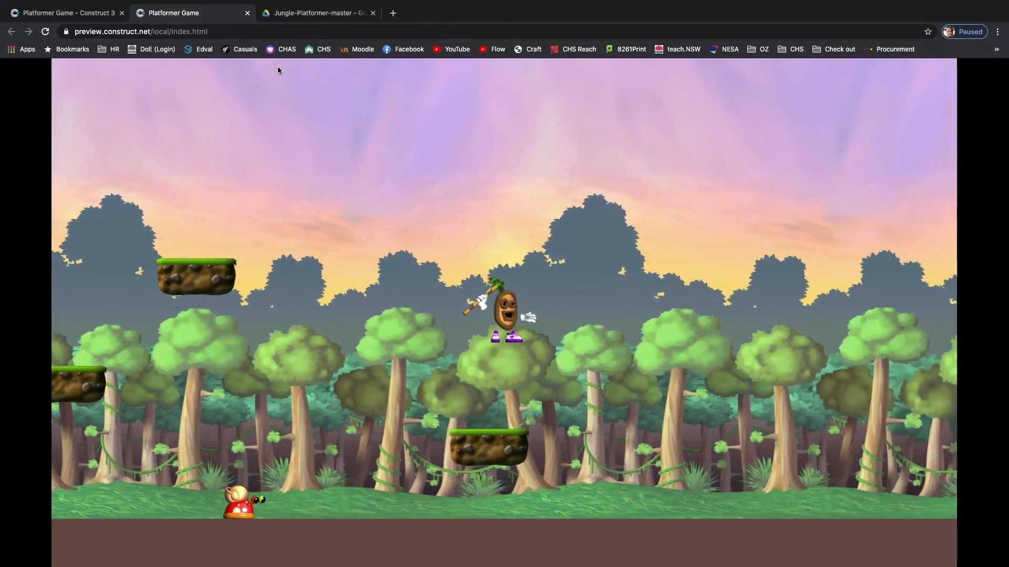
- Run the player through the rest of the level to its far end, then turn back toward the trees
key(Right)
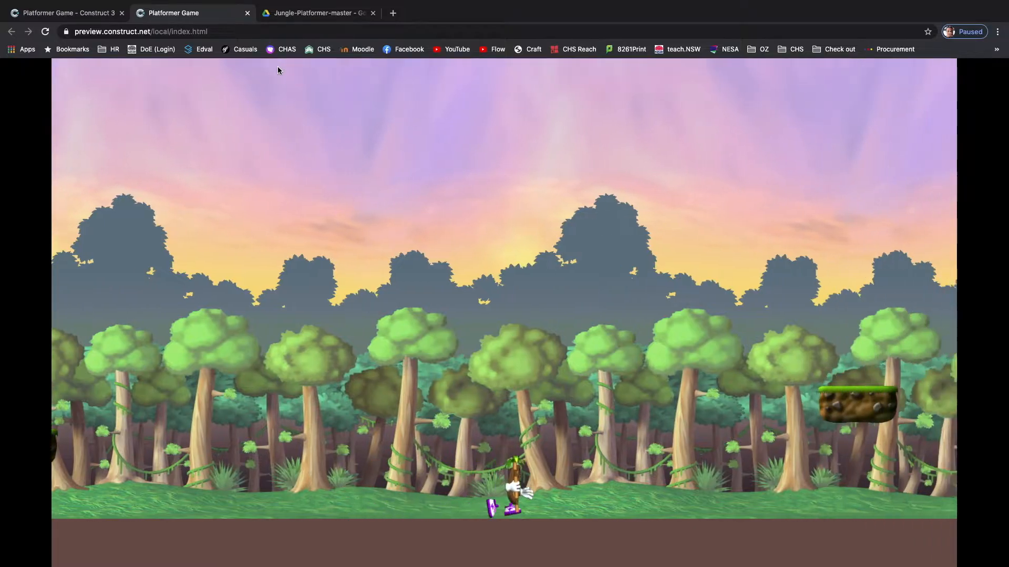
key(Up)
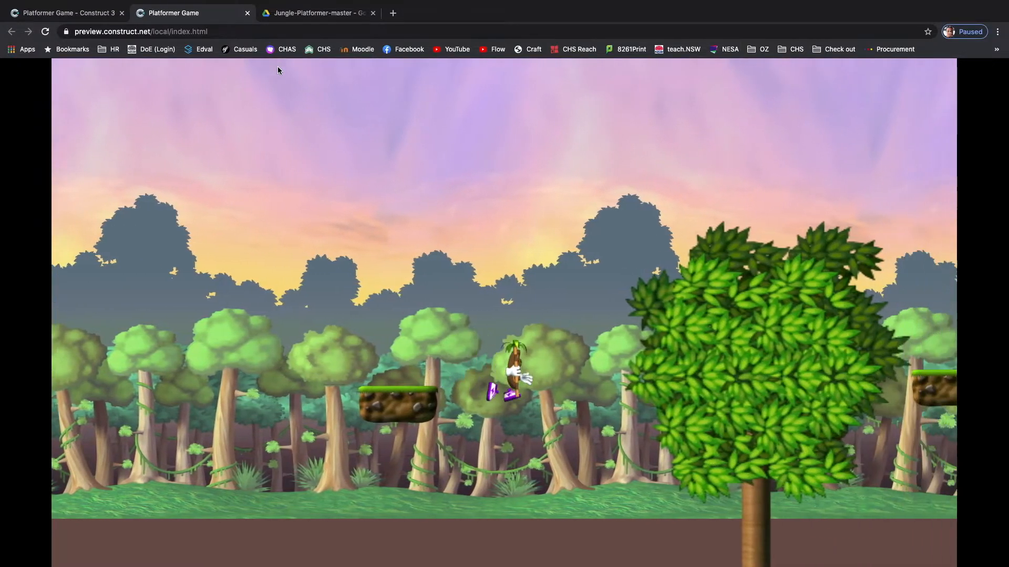
key(Right)
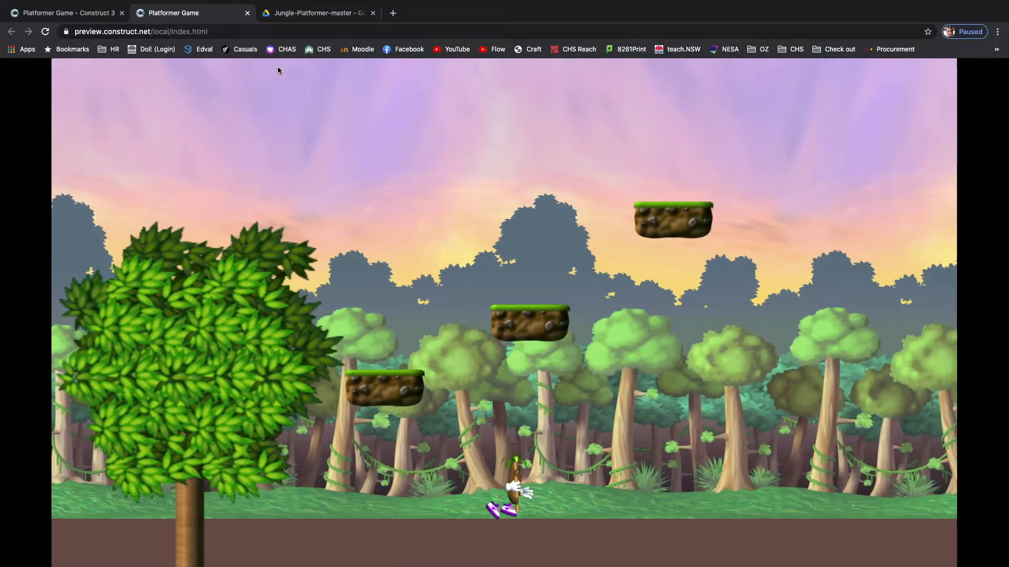
key(Right)
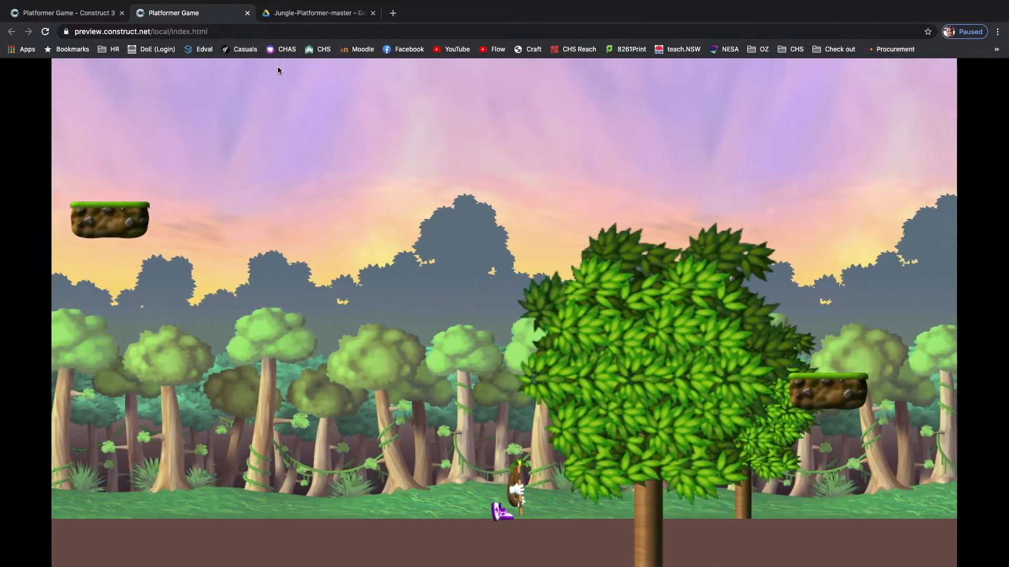
key(Right)
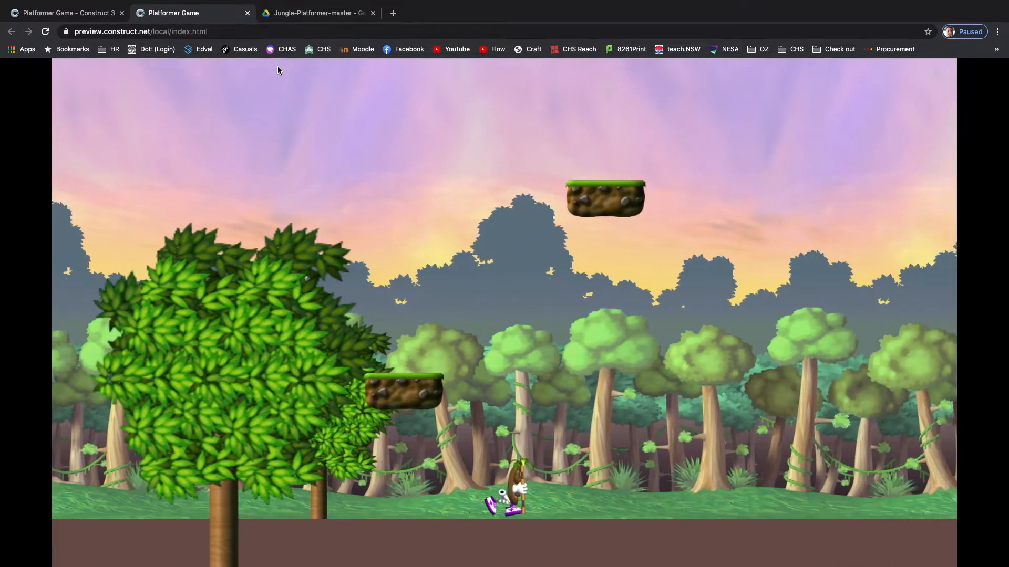
key(Right)
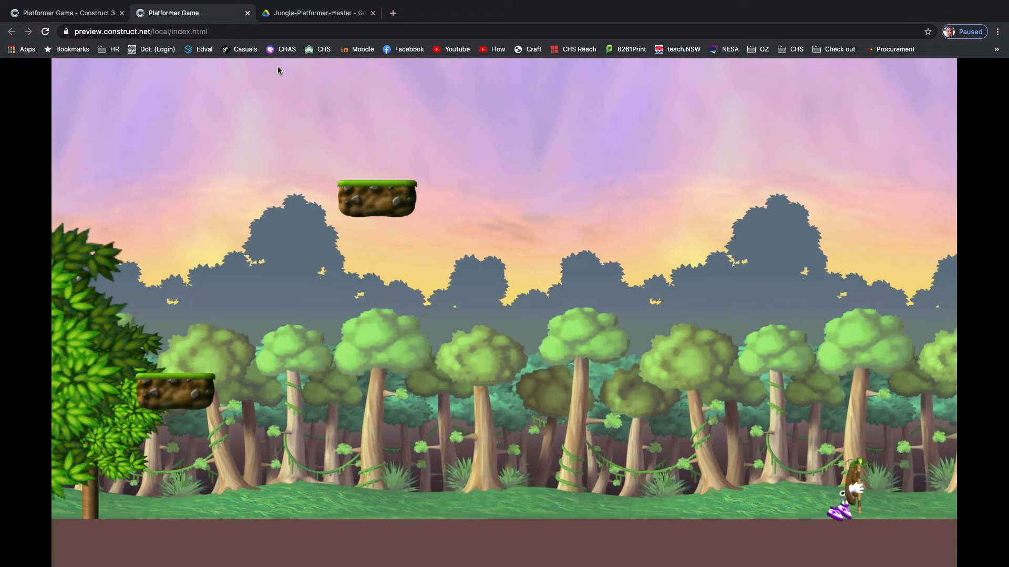
key(Left)
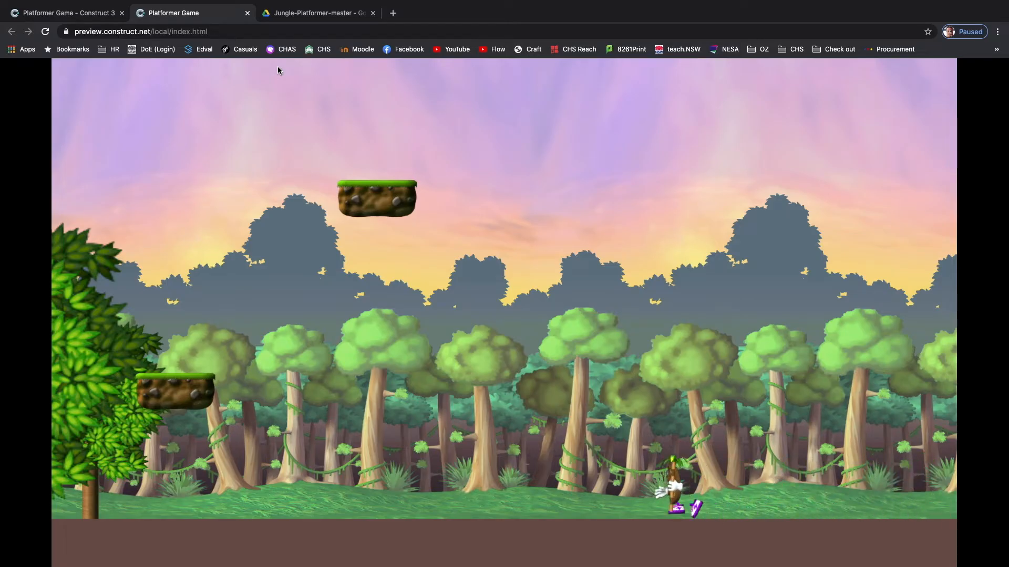
key(Left)
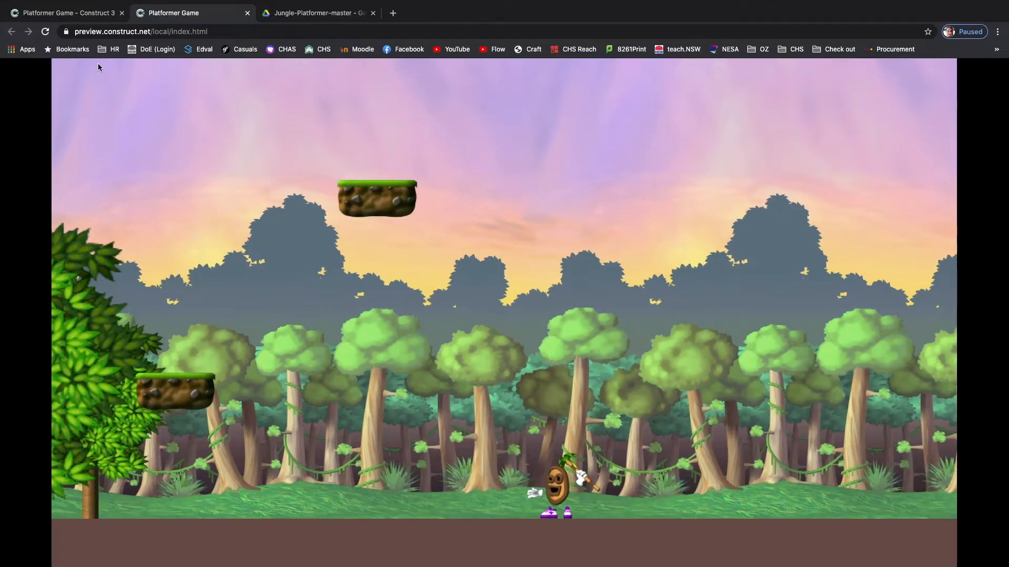
- Switch to the Construct 3 editor and examine the platforms and the snail enemy in Layout 1
click(79, 14)
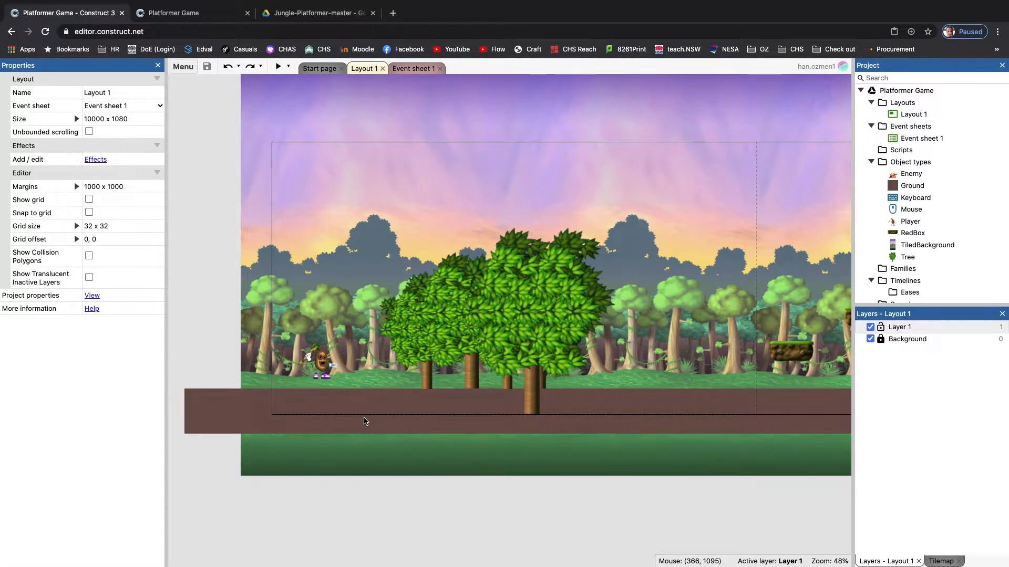
scroll(365, 421, right, 5)
scroll(365, 421, right, 3)
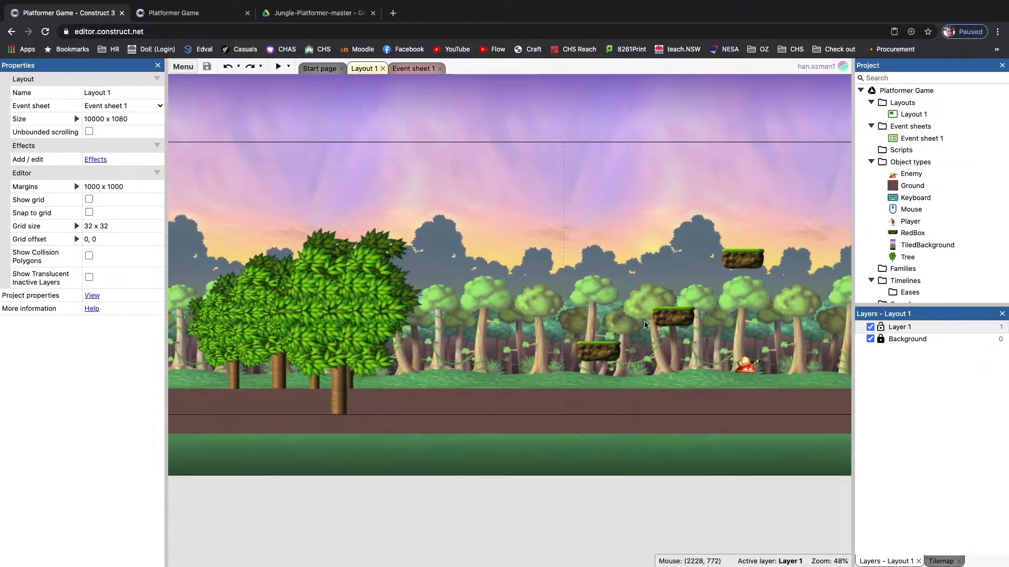
ctrl+scroll(645, 324, up, 5)
ctrl+scroll(645, 324, up, 1)
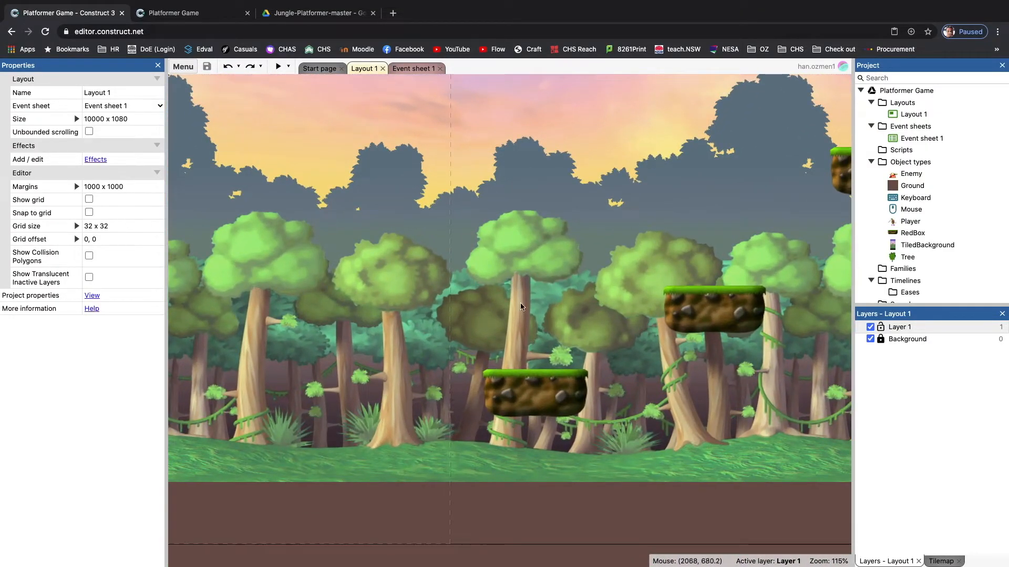
scroll(527, 301, right, 3)
scroll(527, 301, right, 2)
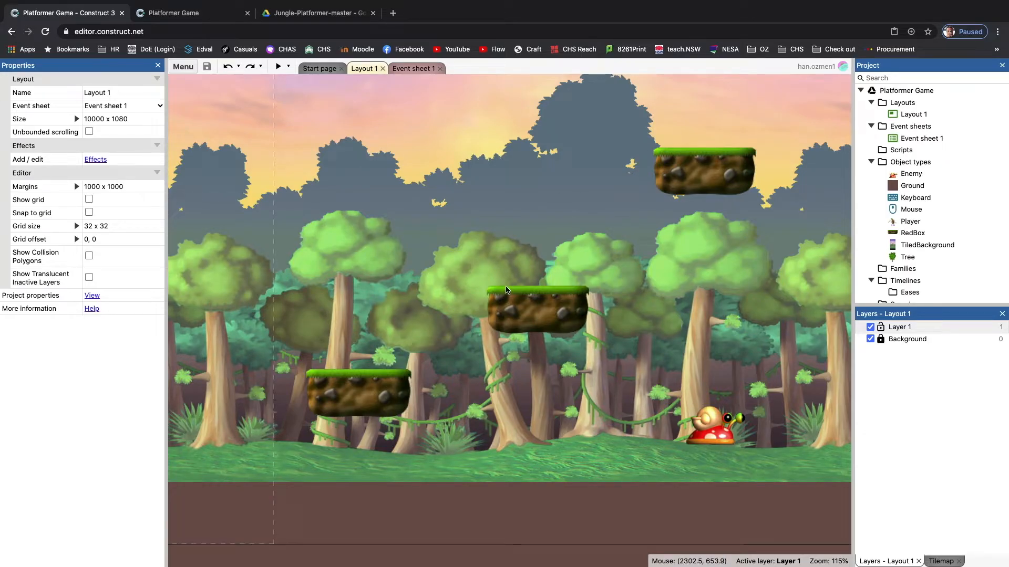
scroll(507, 289, right, 4)
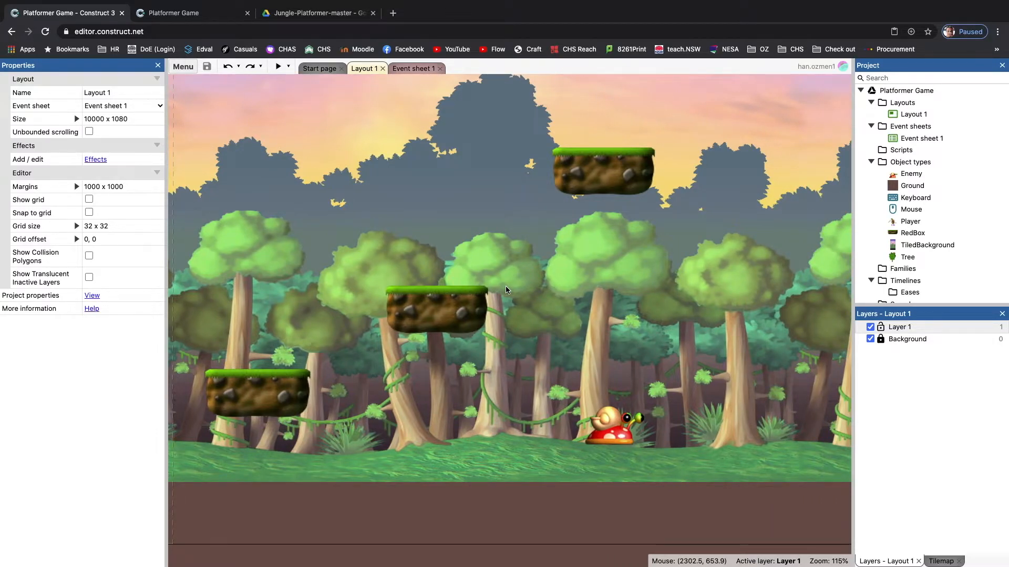
scroll(507, 290, right, 5)
ctrl+scroll(507, 290, down, 3)
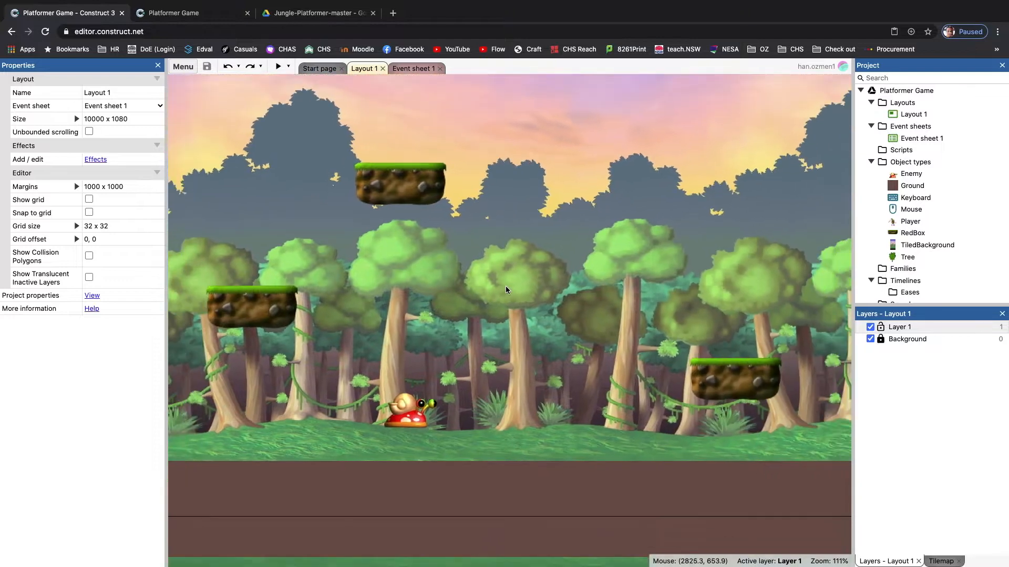
scroll(507, 290, up, 2)
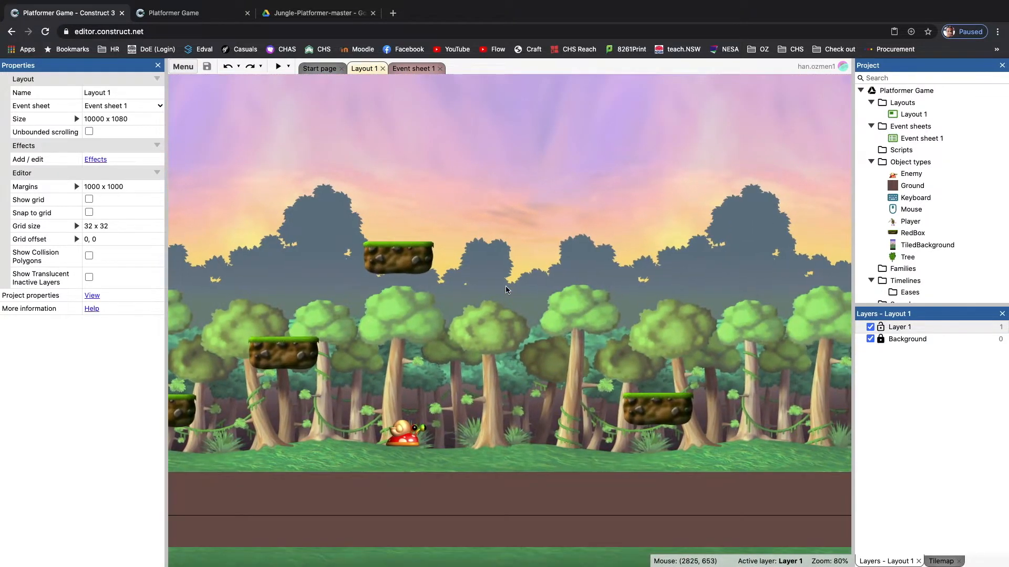
scroll(507, 290, right, 4)
scroll(507, 290, right, 5)
scroll(507, 290, left, 15)
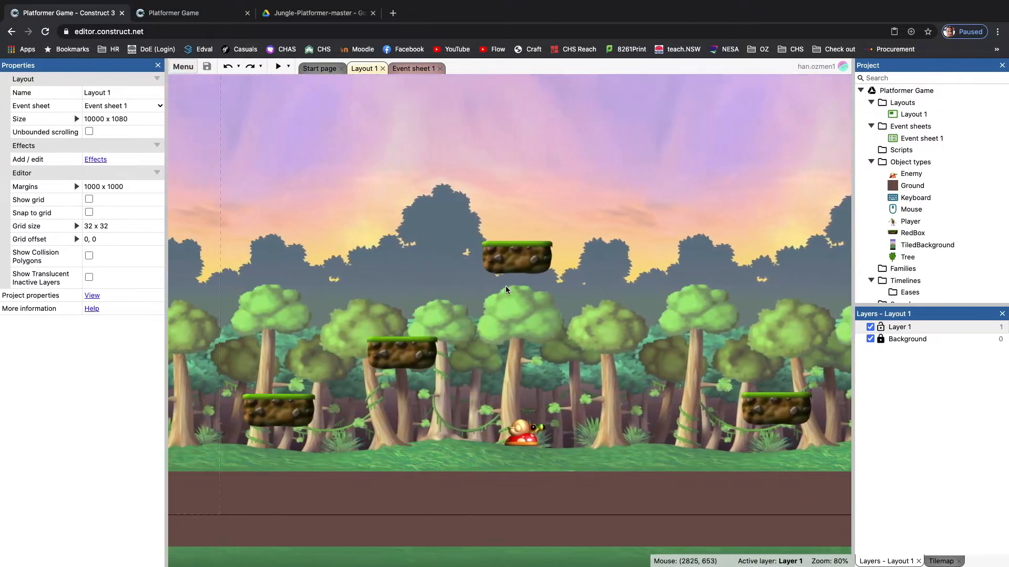
- Review the stretch of the layout from the player's start position, past the trees, to the first enemy and beyond
scroll(507, 289, left, 10)
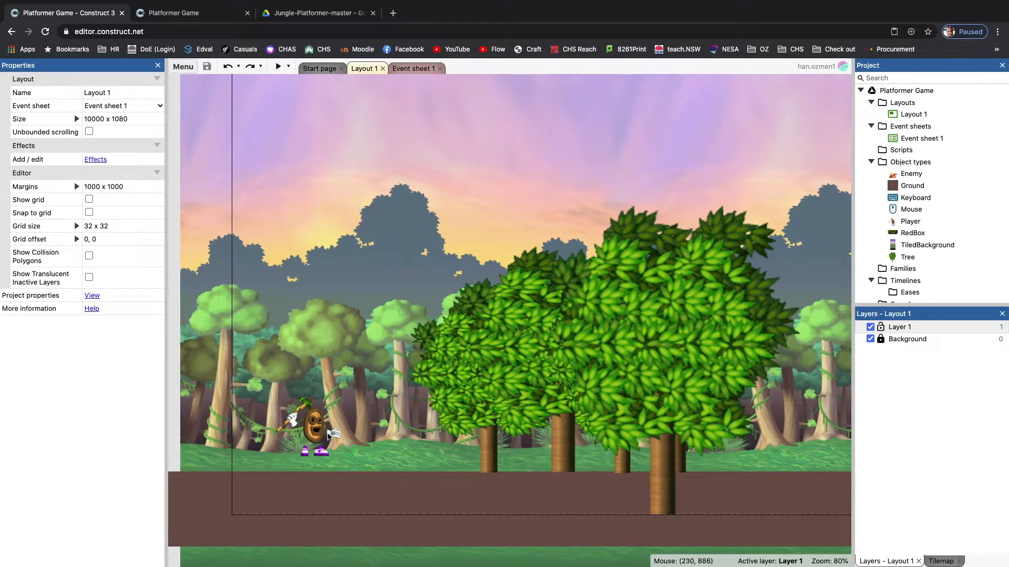
scroll(328, 437, right, 3)
scroll(328, 437, right, 10)
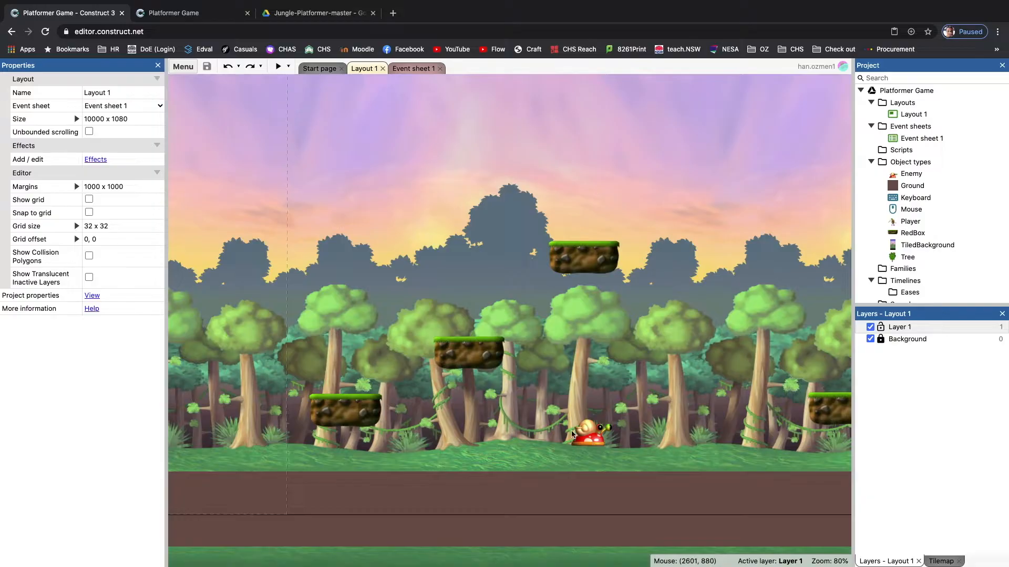
scroll(571, 434, right, 3)
ctrl+scroll(572, 434, down, 5)
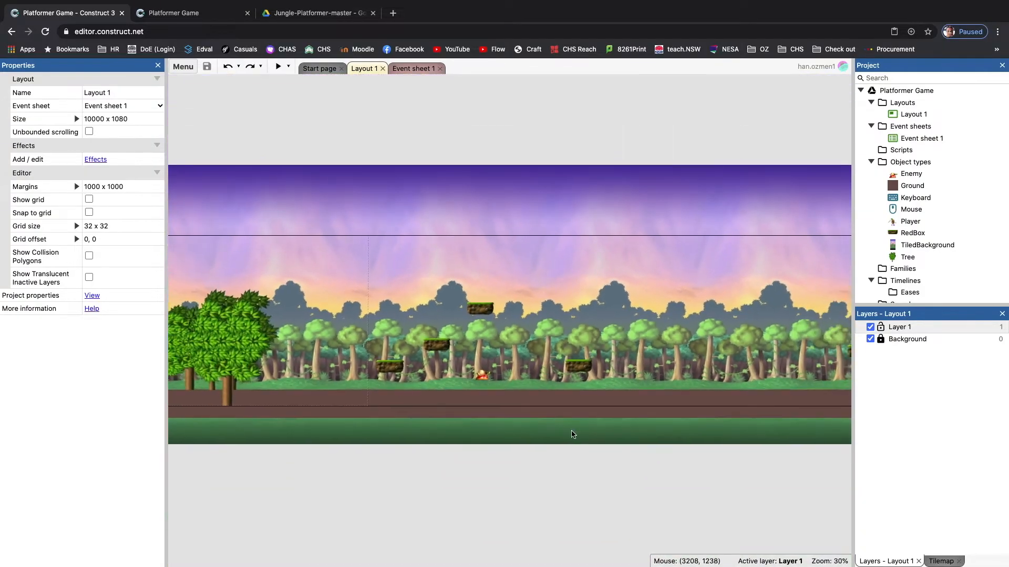
scroll(572, 434, right, 2)
scroll(573, 434, left, 6)
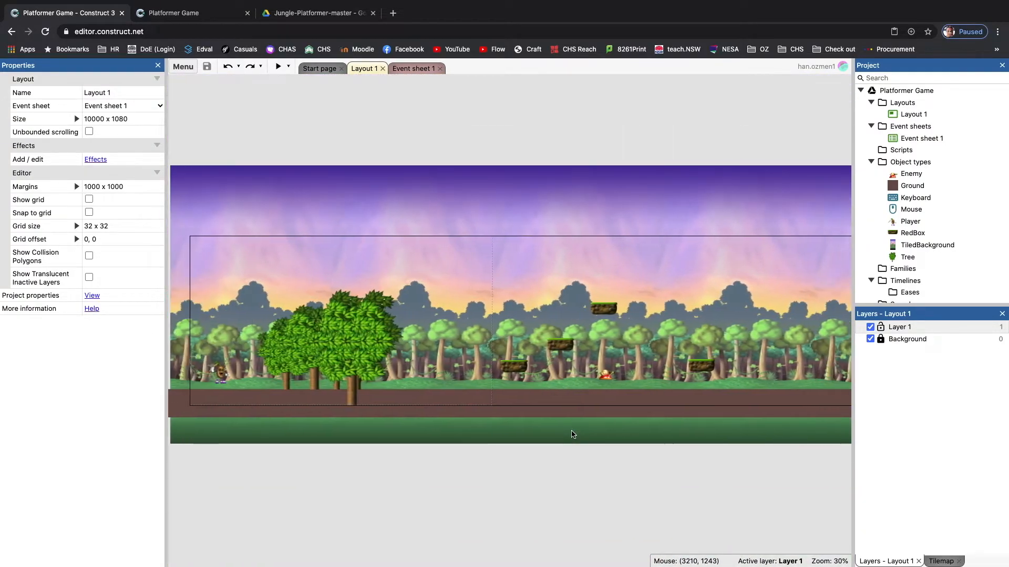
- Duplicate the snail Enemy and place the copy on the ground beyond the fourth platform
click(584, 375)
ctrl+scroll(584, 374, up, 6)
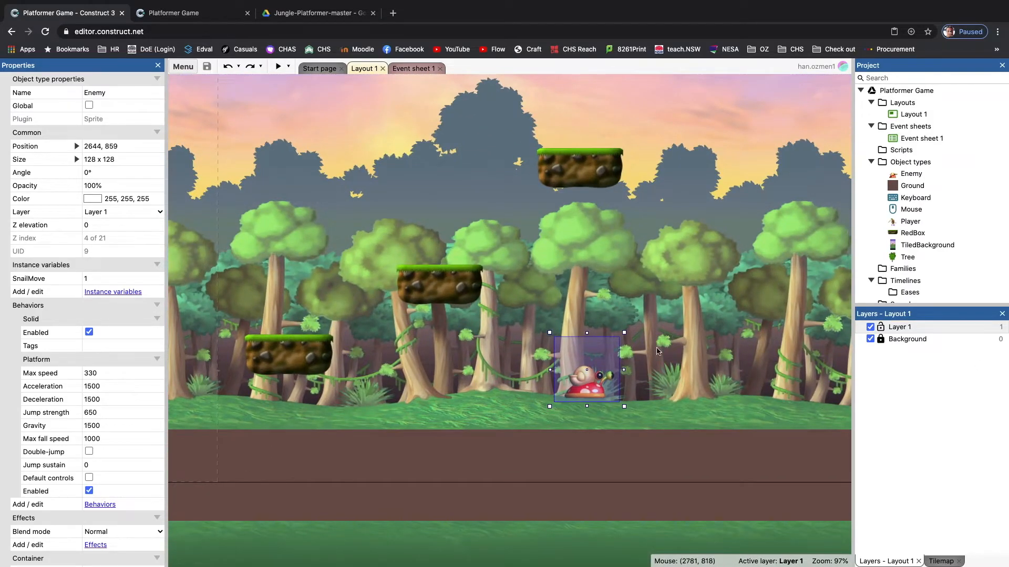
ctrl+scroll(657, 351, down, 5)
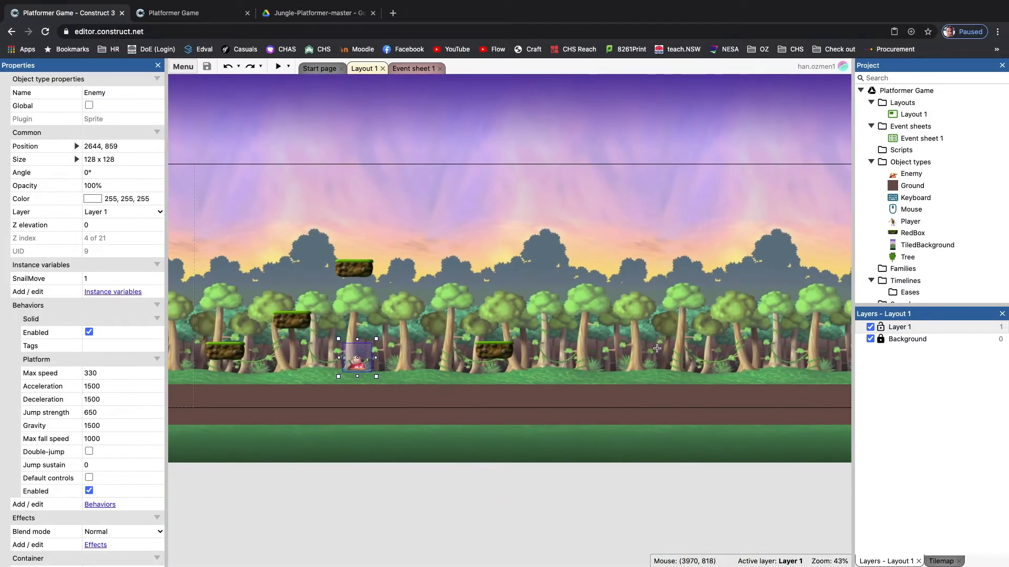
key(ctrl+v)
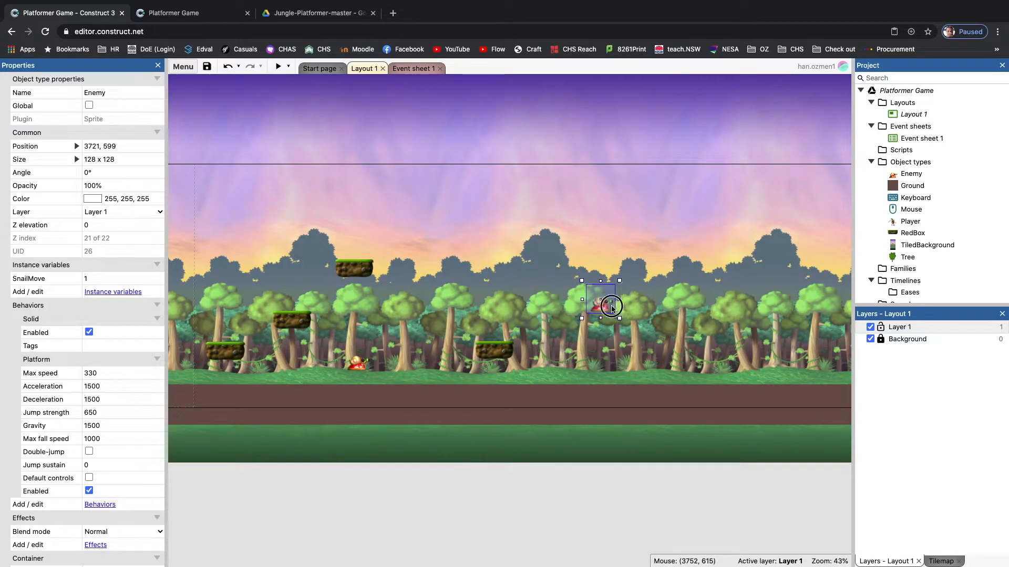
click(659, 368)
drag(659, 368, 663, 375)
- Add two more Enemy copies on the ground farther along the level, at about 4311, 876 and 5226, 896
middle_drag(743, 328, 504, 380)
key(ctrl+v)
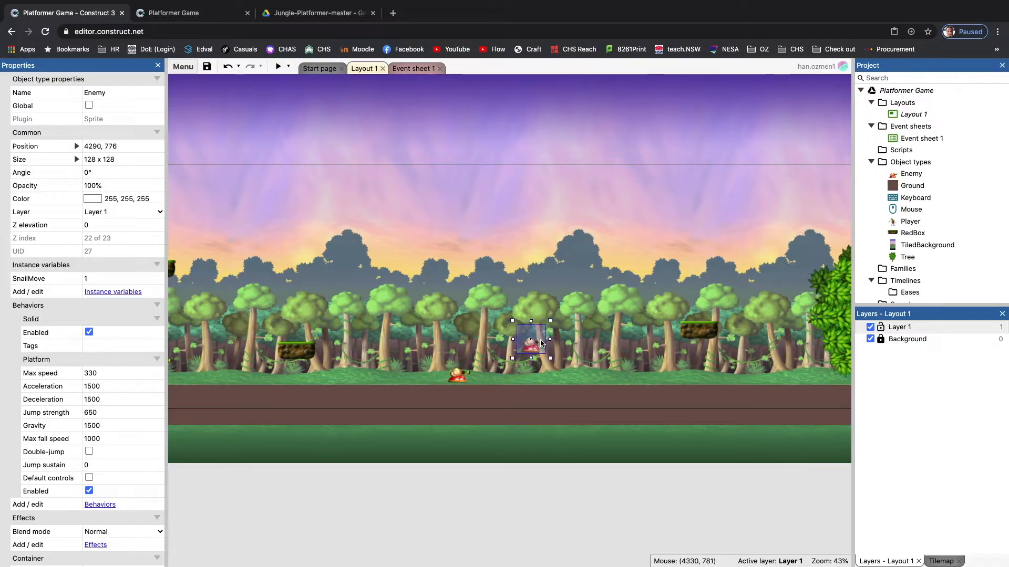
click(541, 370)
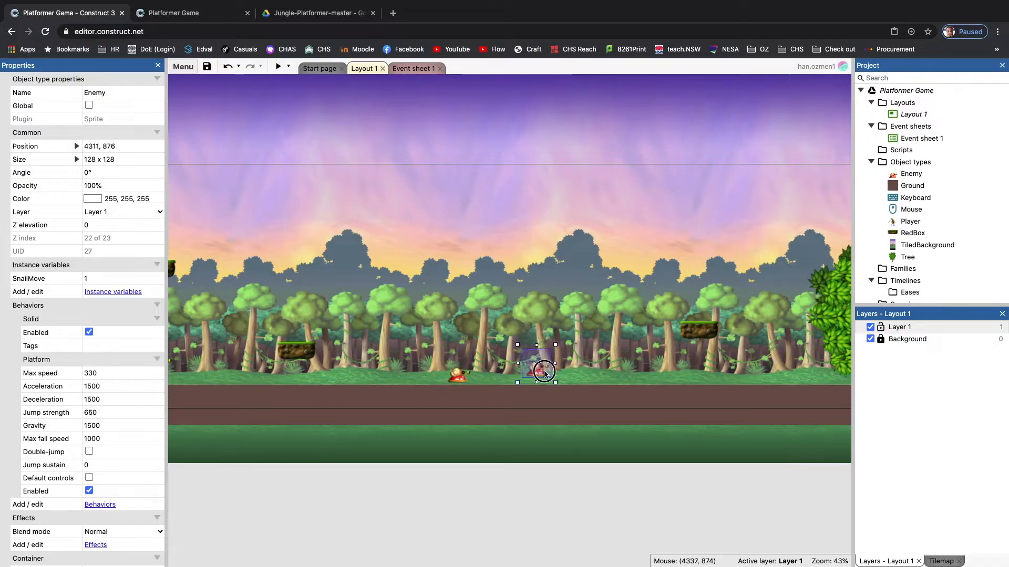
click(615, 352)
drag(626, 358, 754, 376)
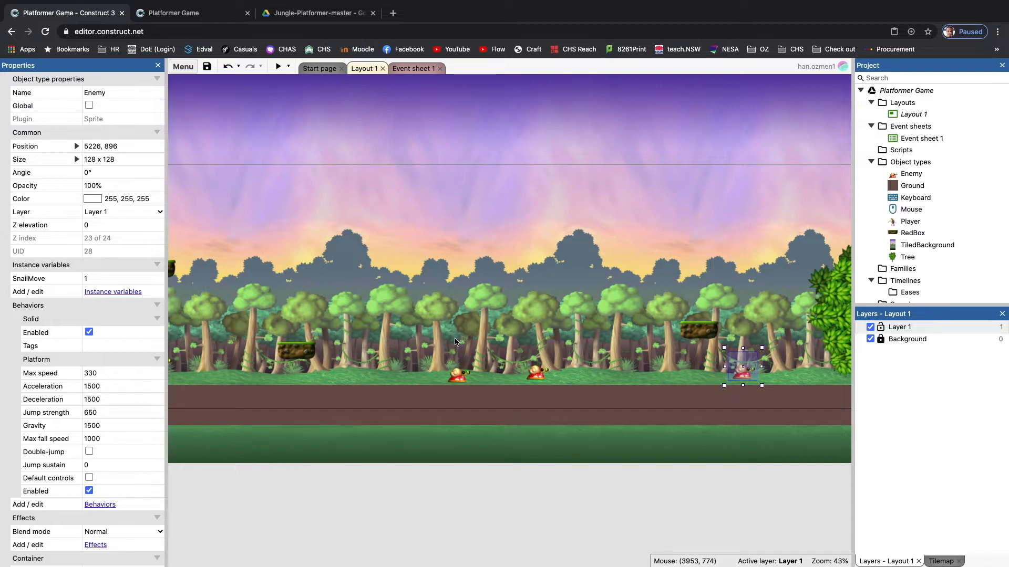
scroll(420, 357, left, 5)
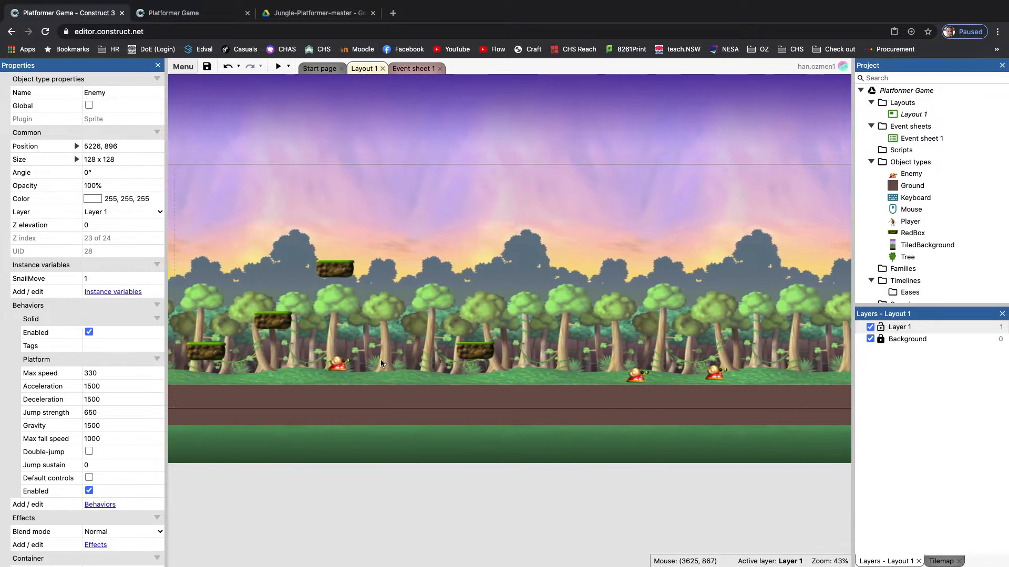
scroll(409, 385, left, 5)
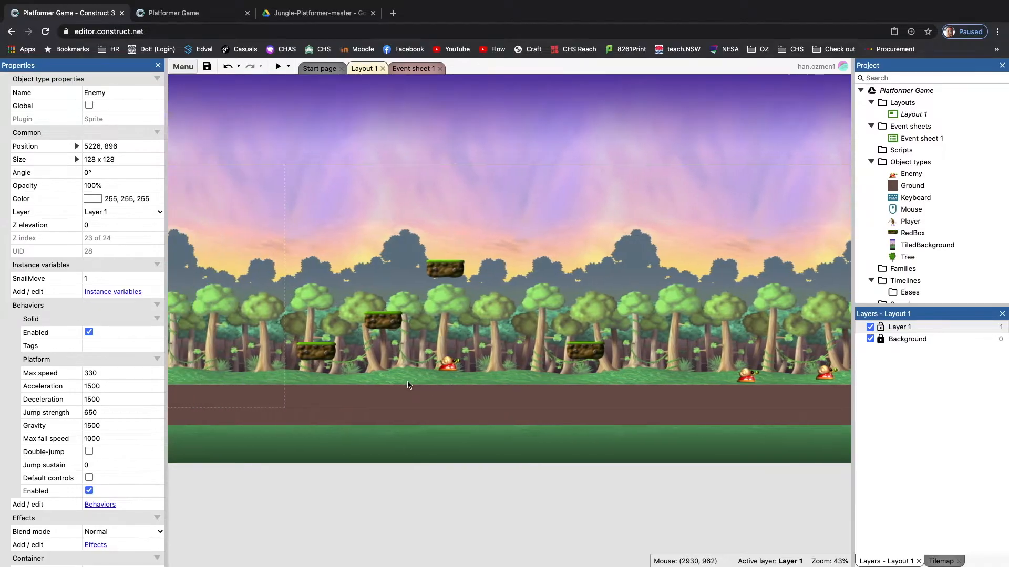
- Start a new event in Event sheet 1 using the Player condition On collision with another object
scroll(409, 385, left, 5)
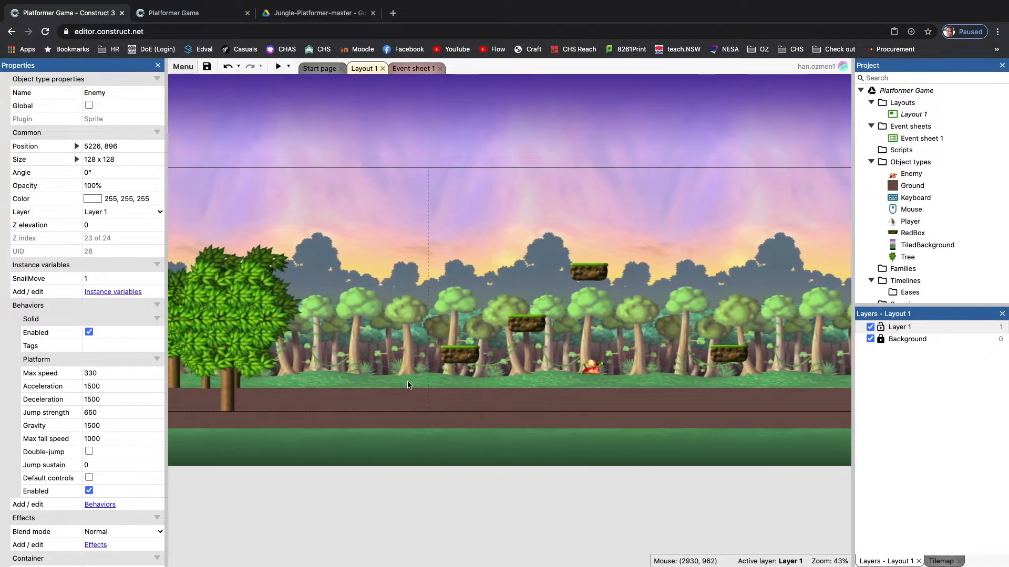
scroll(409, 385, left, 1)
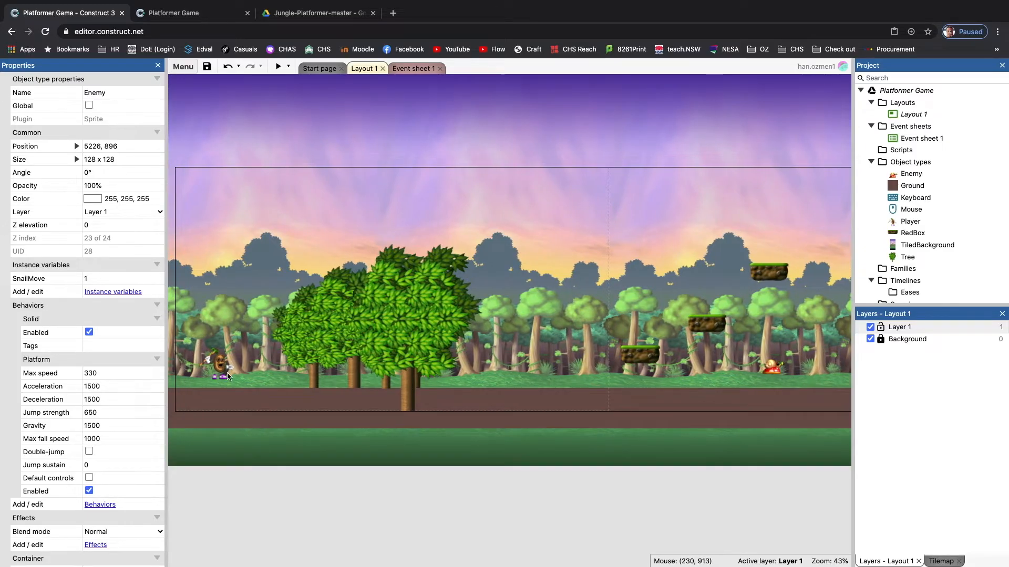
scroll(228, 376, left, 1)
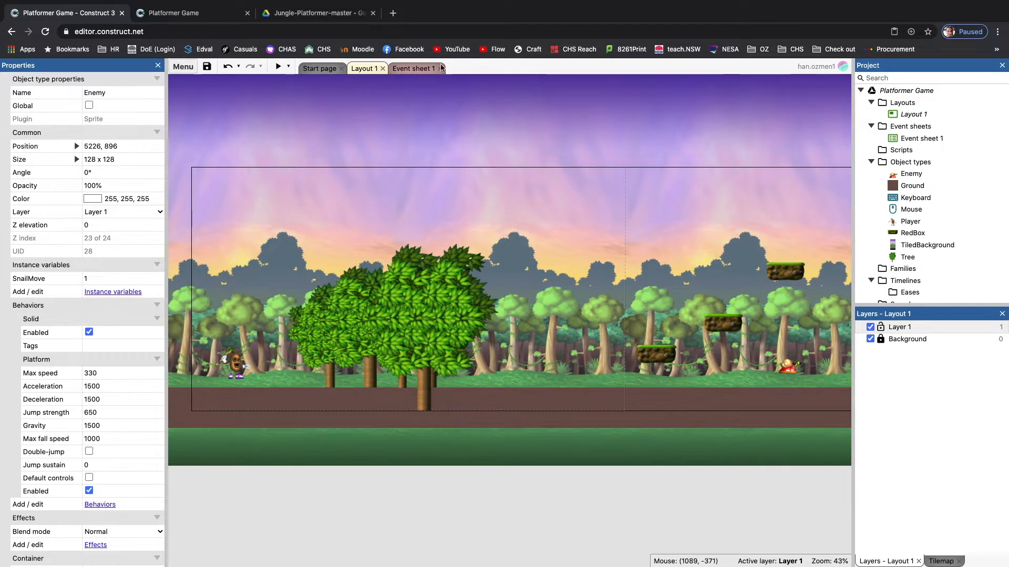
click(414, 71)
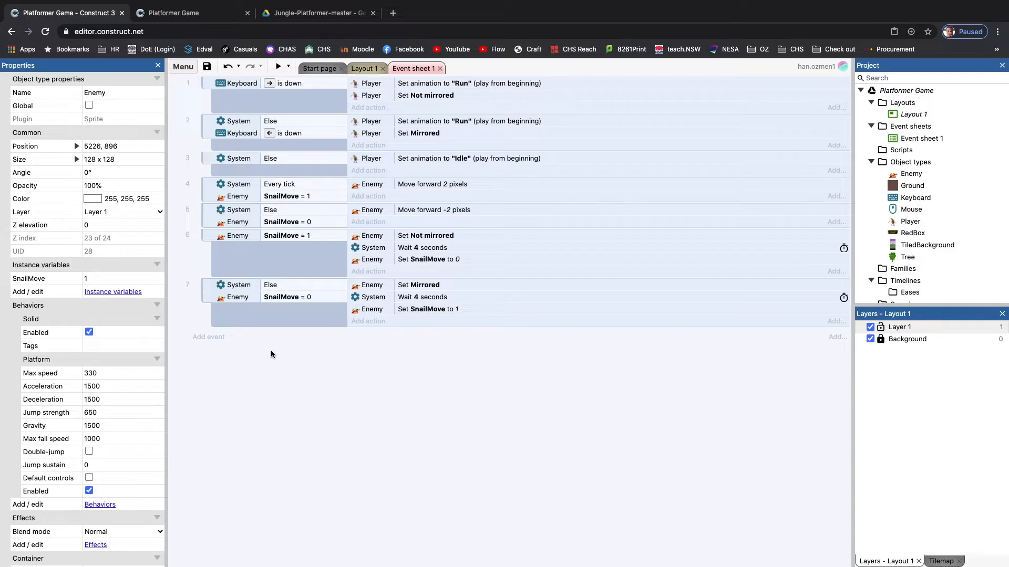
click(215, 339)
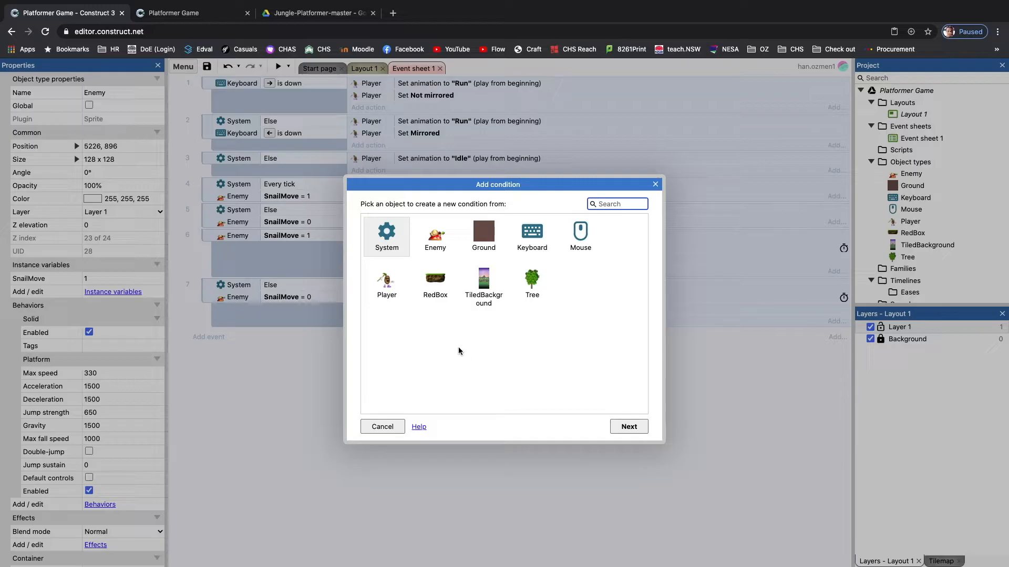
click(389, 284)
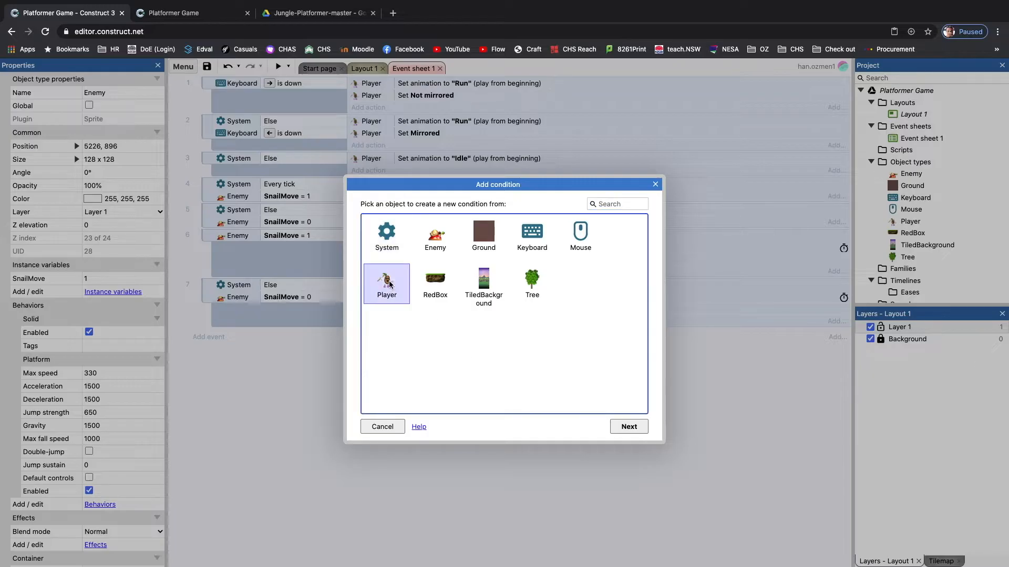
click(630, 427)
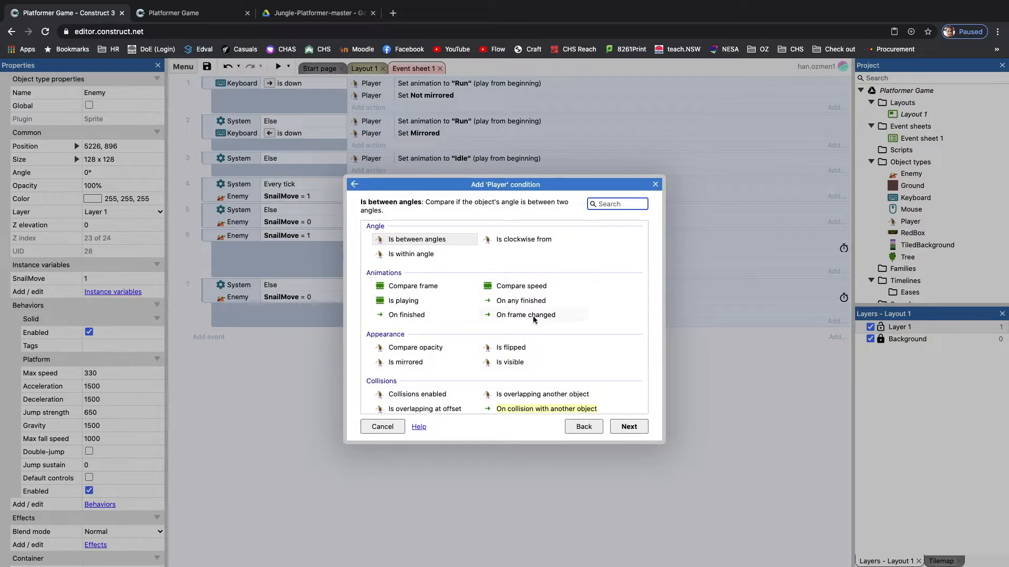
scroll(534, 319, down, 3)
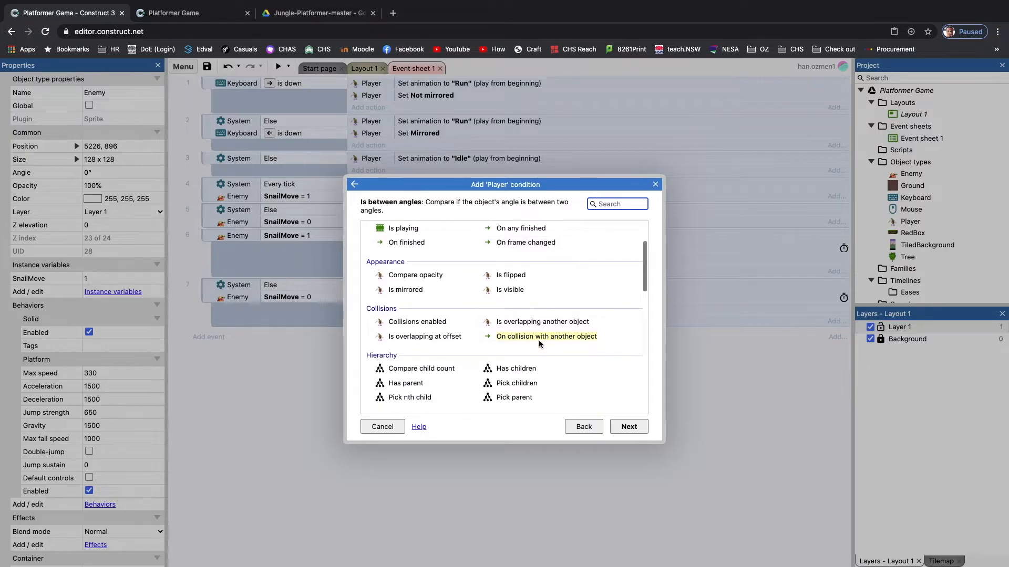
click(540, 339)
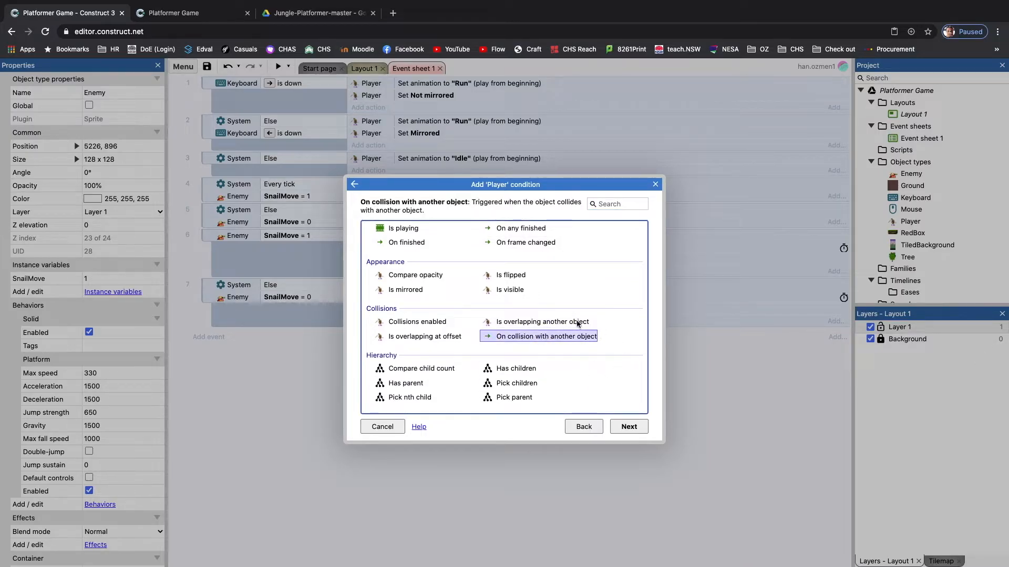
click(630, 427)
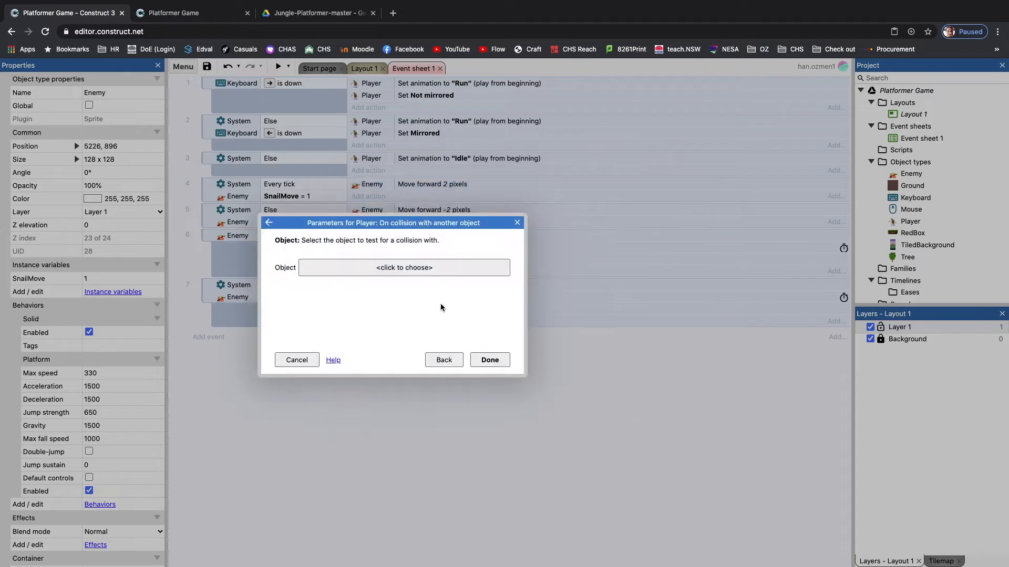
- Choose Enemy as the object the Player collides with and complete the condition
click(411, 269)
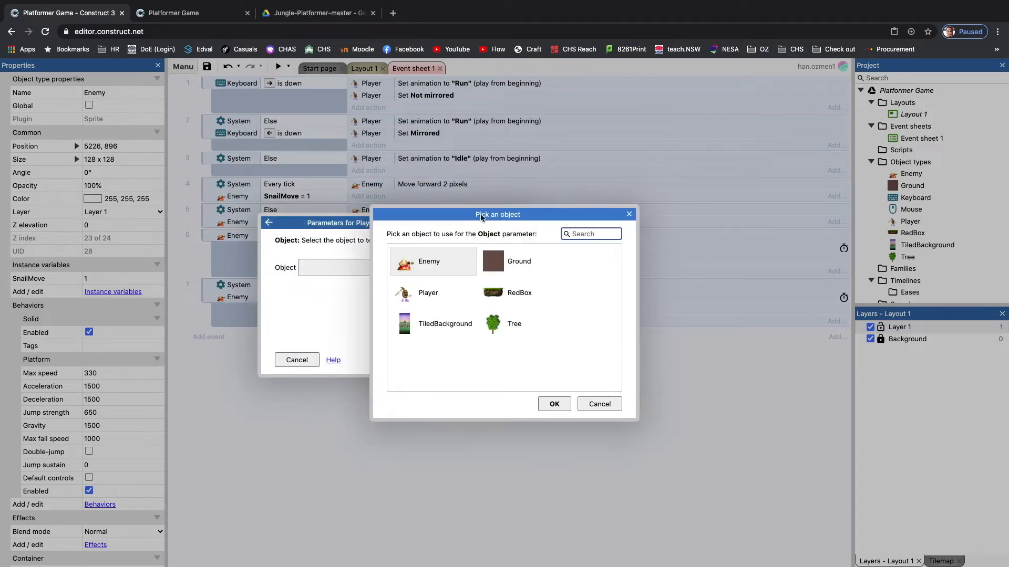
click(437, 261)
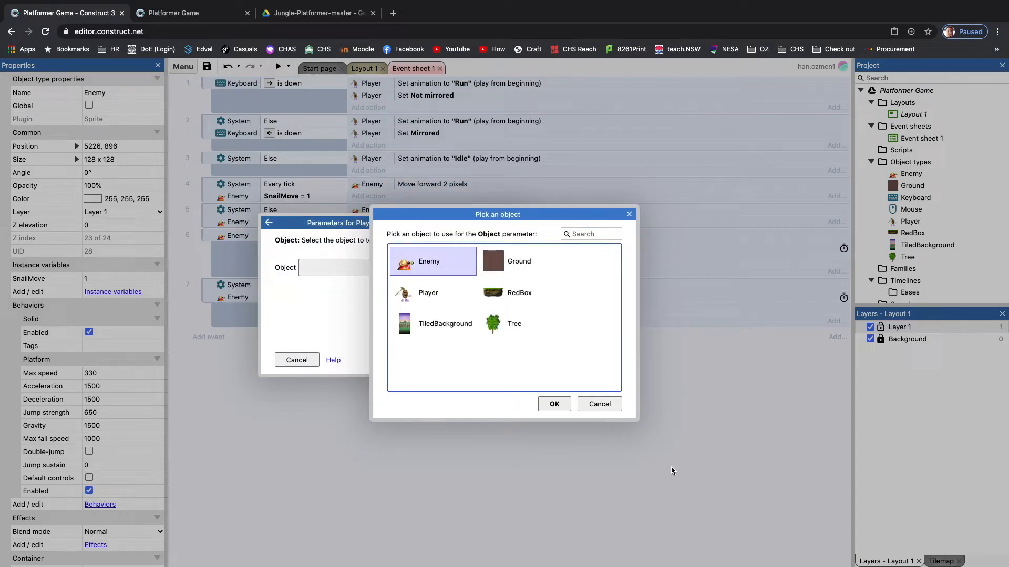
click(553, 403)
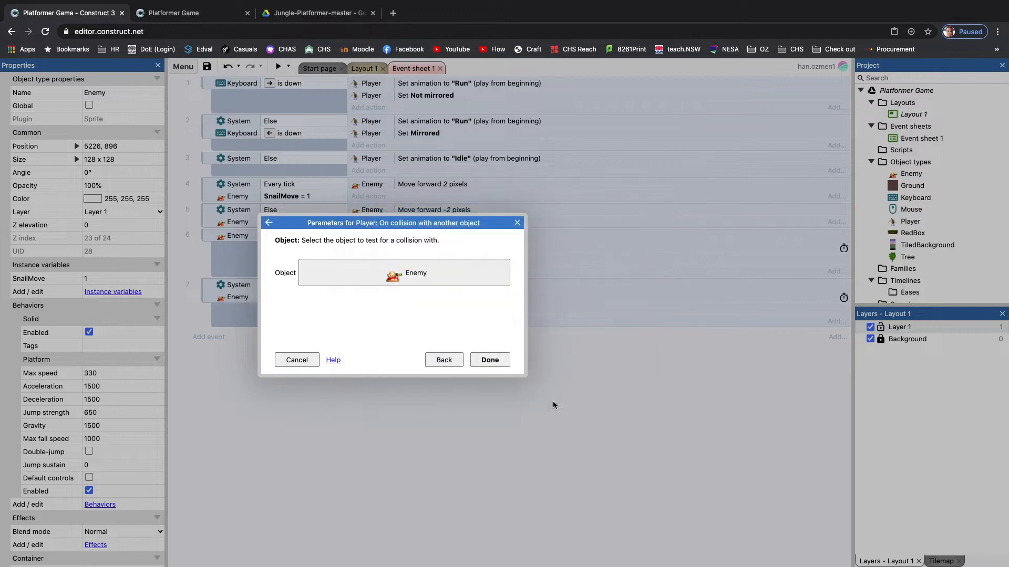
click(487, 360)
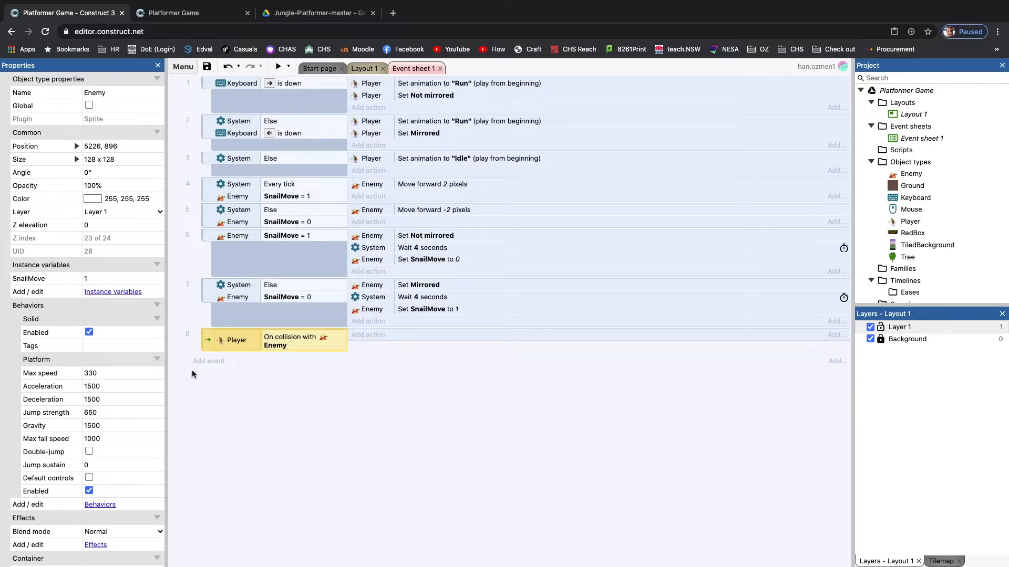
- Check the player's start position in Layout 1, and begin a Player action for the Enemy collision event
click(362, 70)
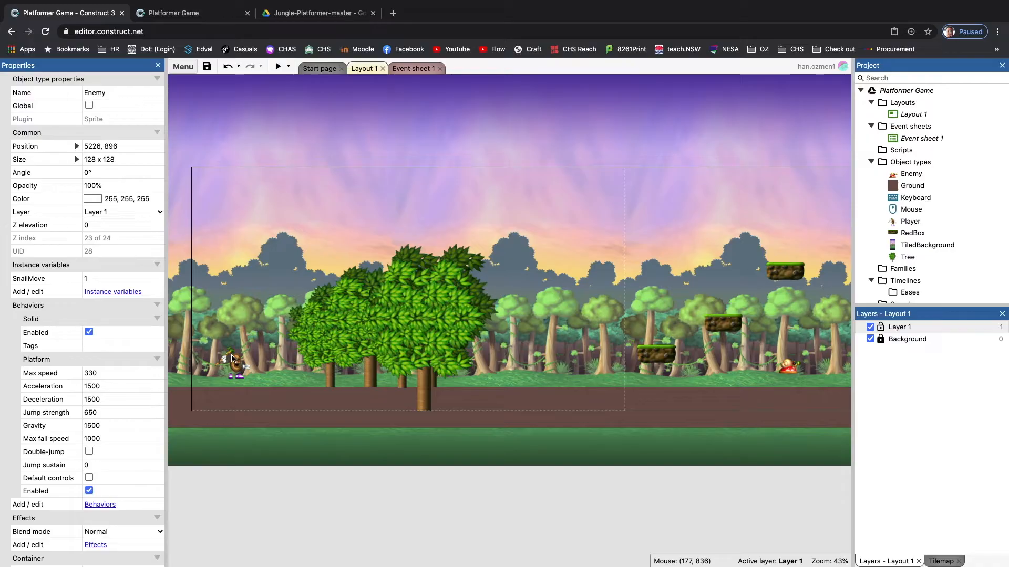
click(406, 69)
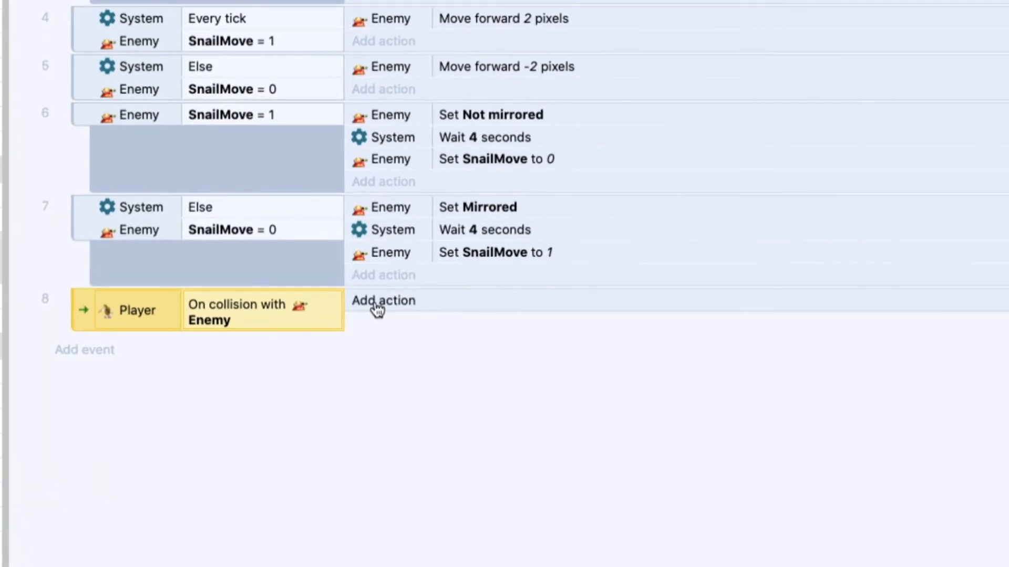
click(380, 309)
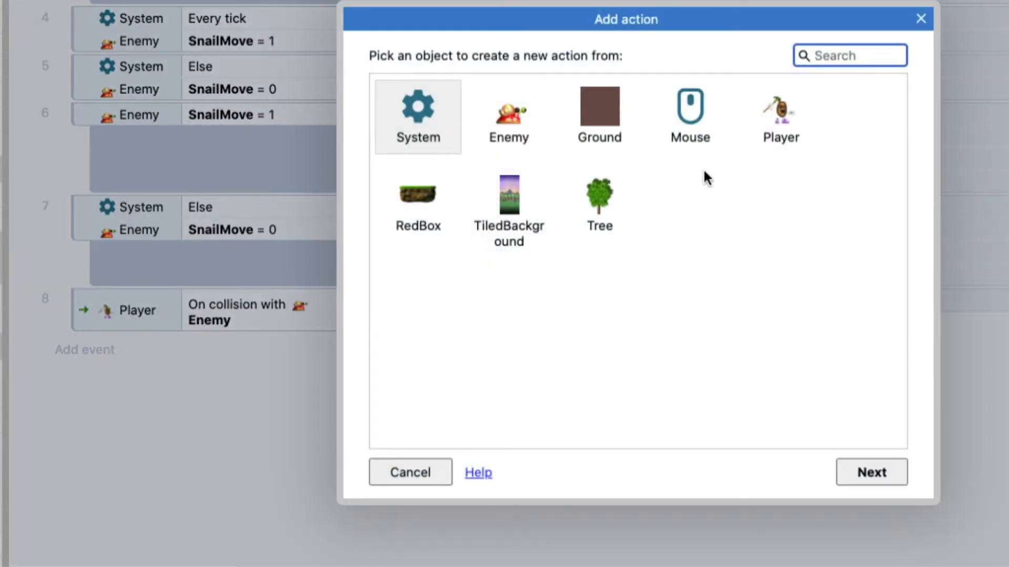
click(779, 132)
click(874, 467)
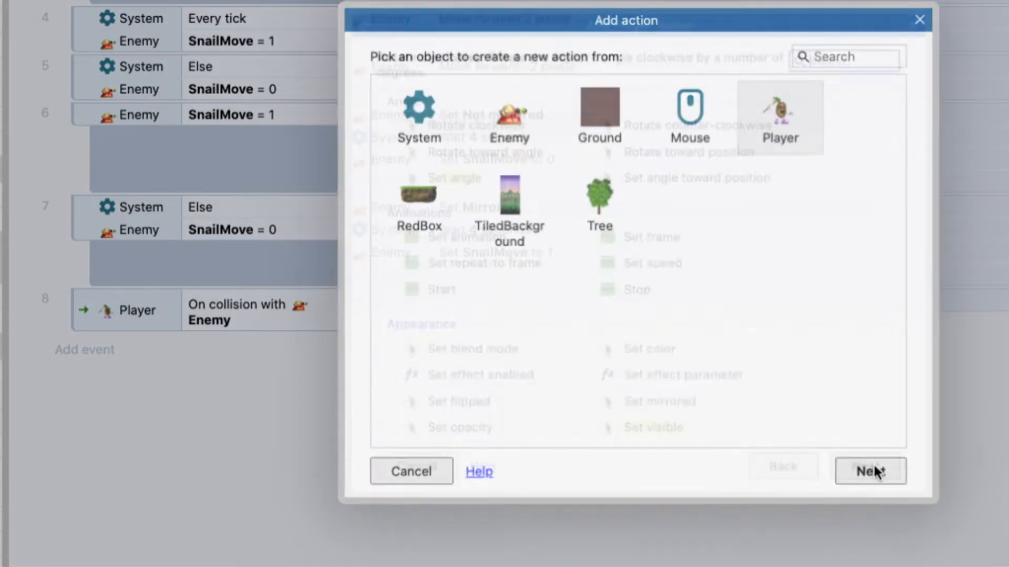
- Look through the Player actions, filter them by "position", and choose Set position
scroll(676, 253, down, 10)
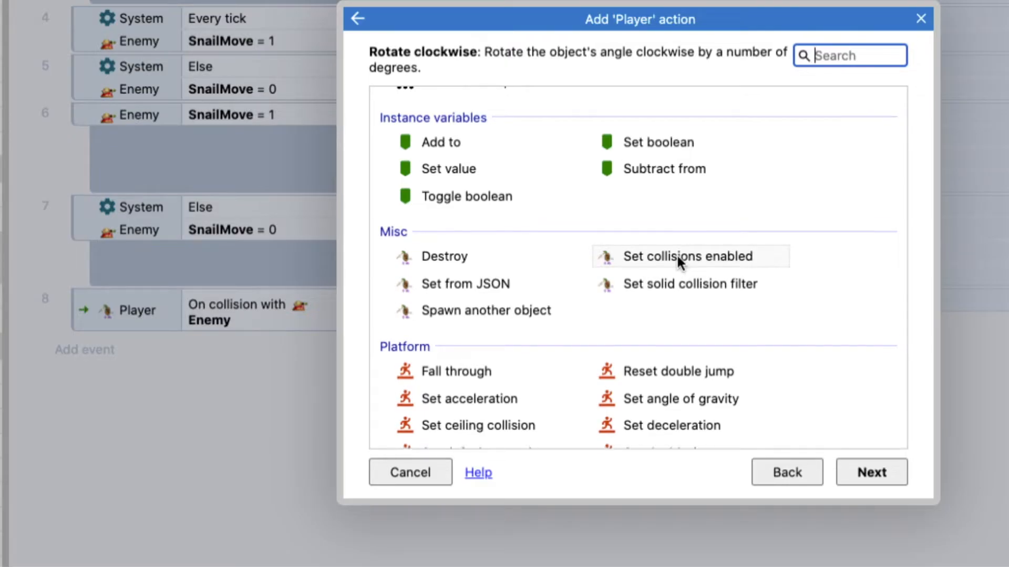
scroll(677, 260, down, 3)
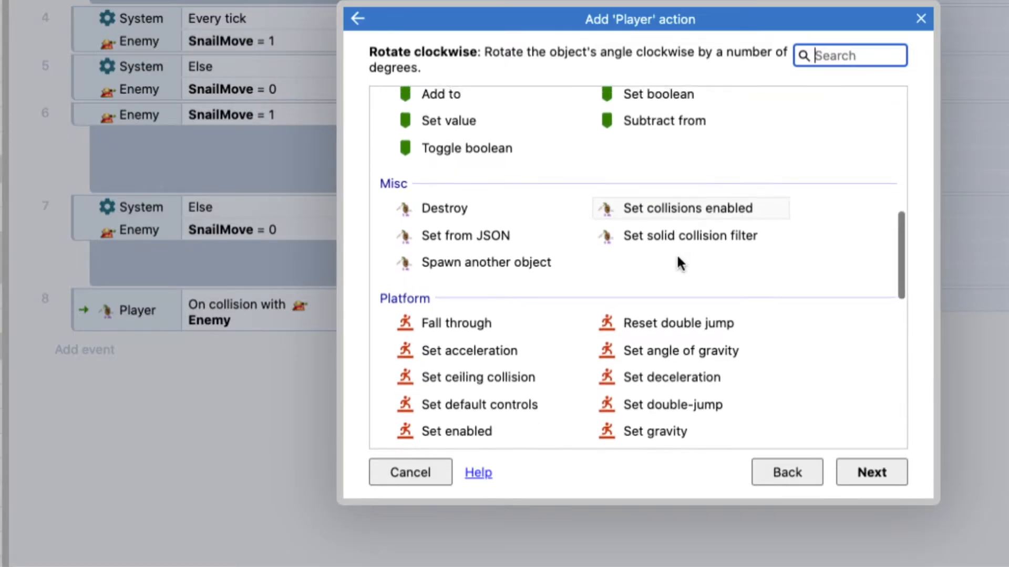
scroll(677, 261, down, 15)
scroll(678, 261, up, 5)
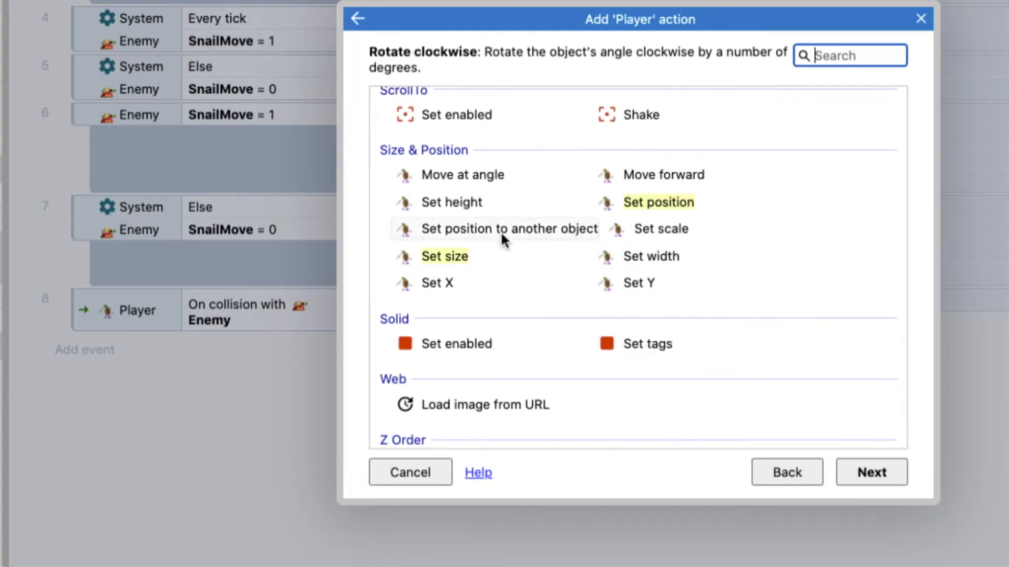
click(665, 203)
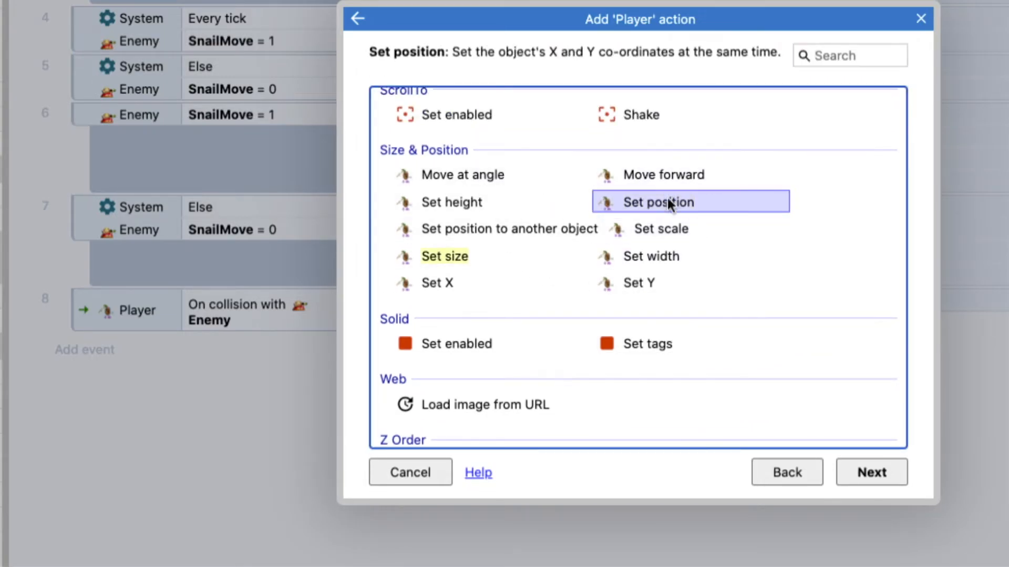
click(854, 54)
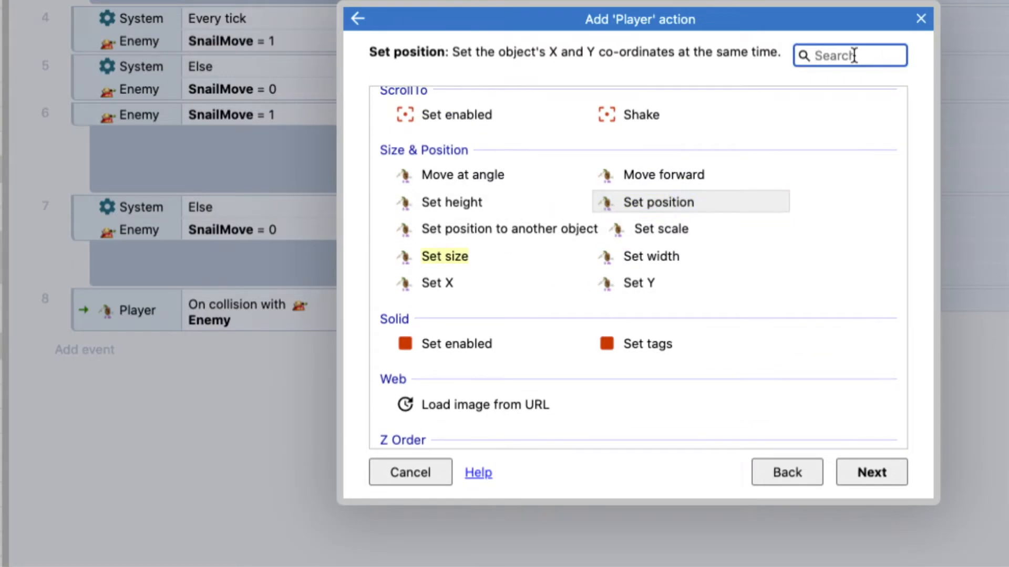
text(position)
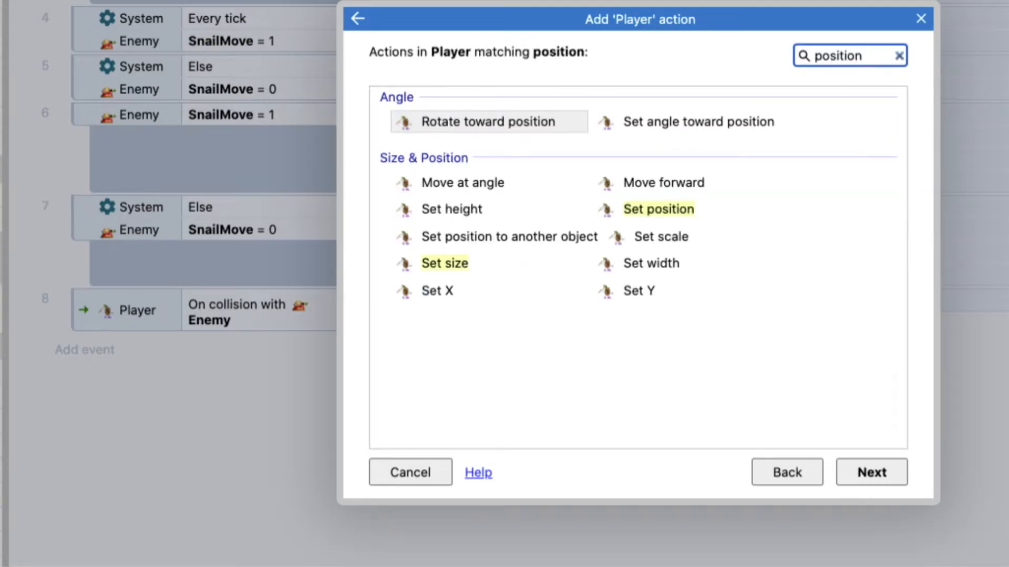
click(633, 211)
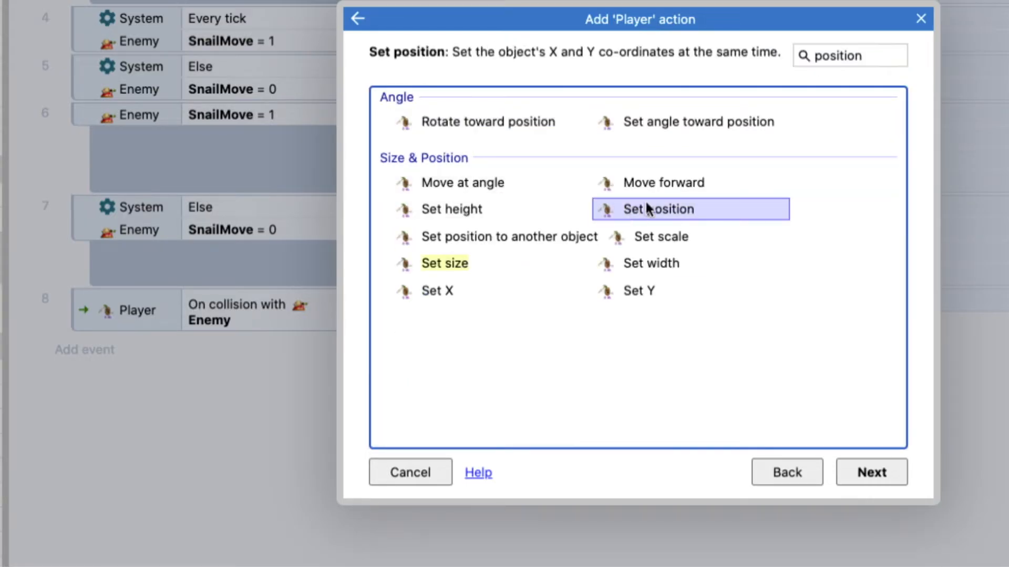
click(870, 471)
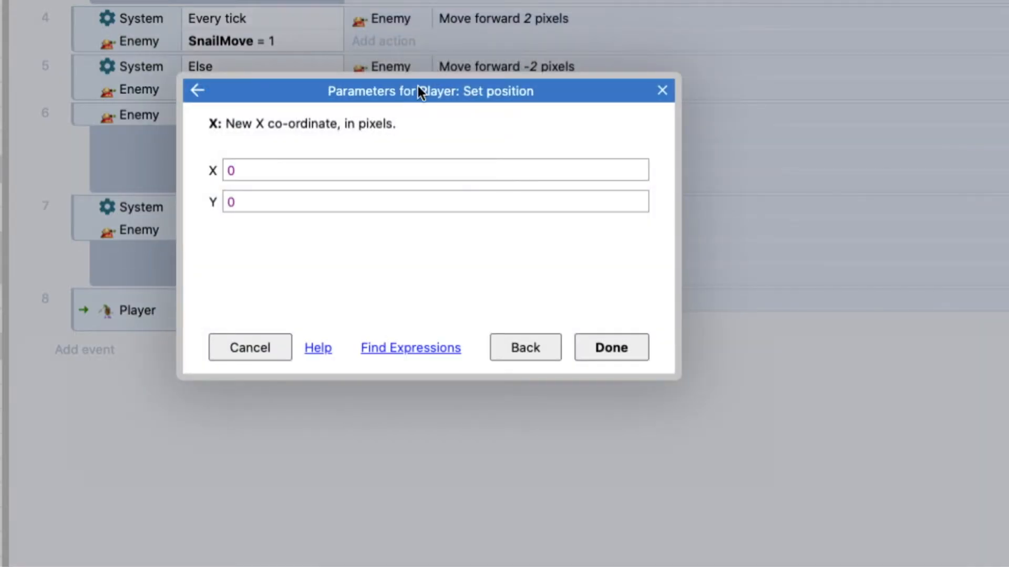
- Set the Player's new position to X 200 and Y 800 and complete the action
drag(418, 91, 630, 113)
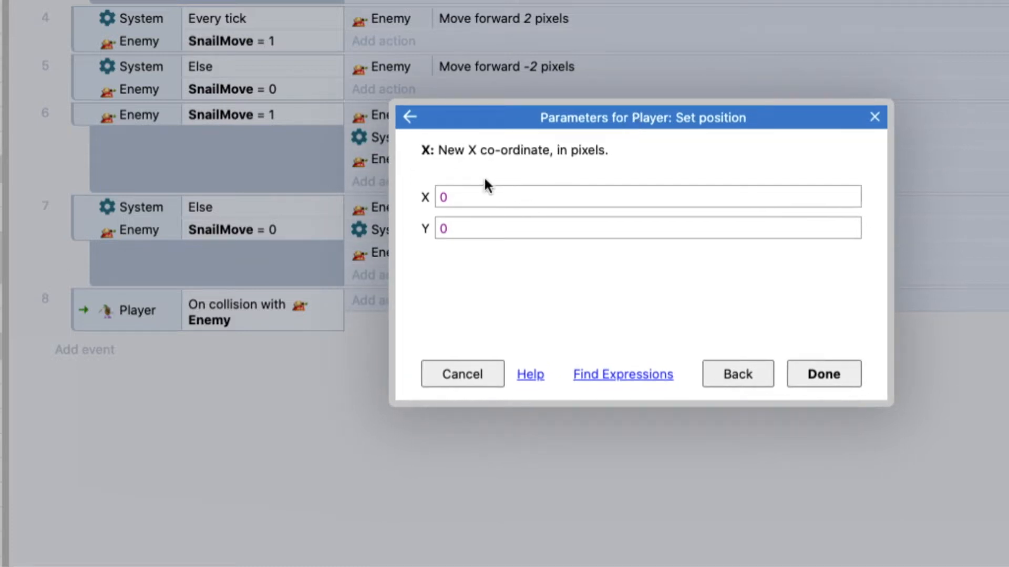
double_click(443, 196)
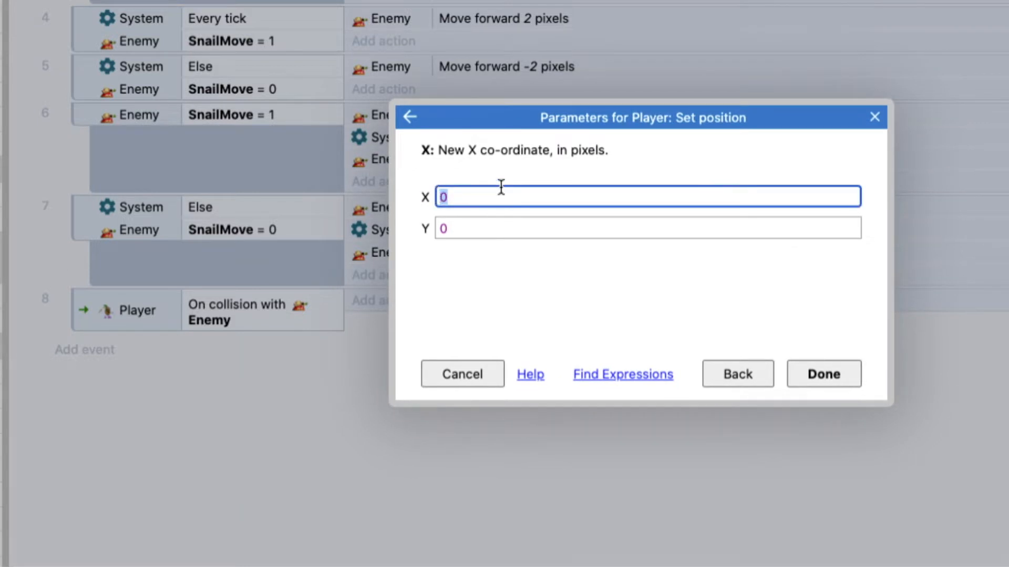
text(200)
double_click(490, 227)
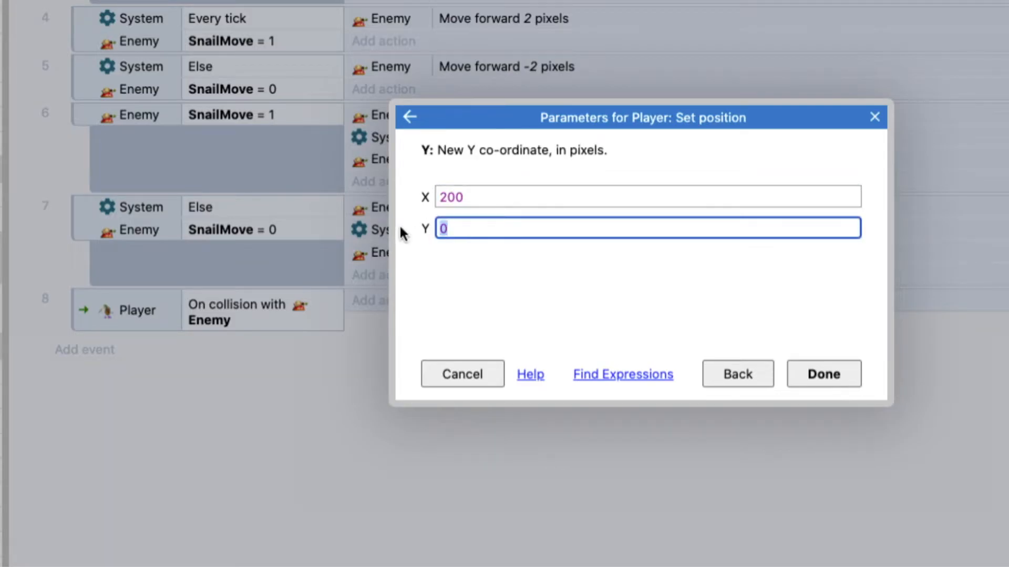
text(800)
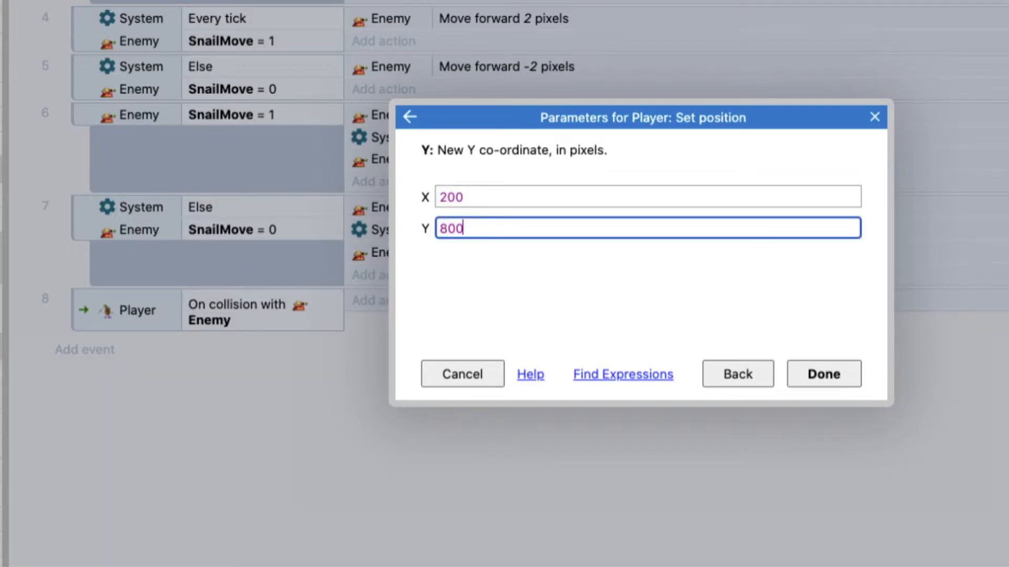
click(817, 374)
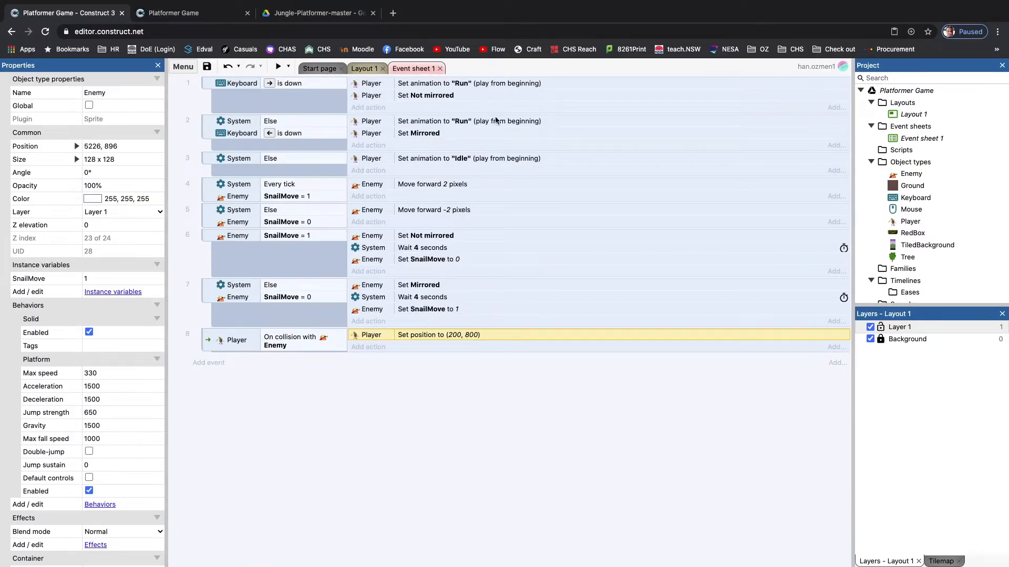
- Preview the game, run past the trees, jump onto the platforms and collide with the snail to test the position reset
click(279, 66)
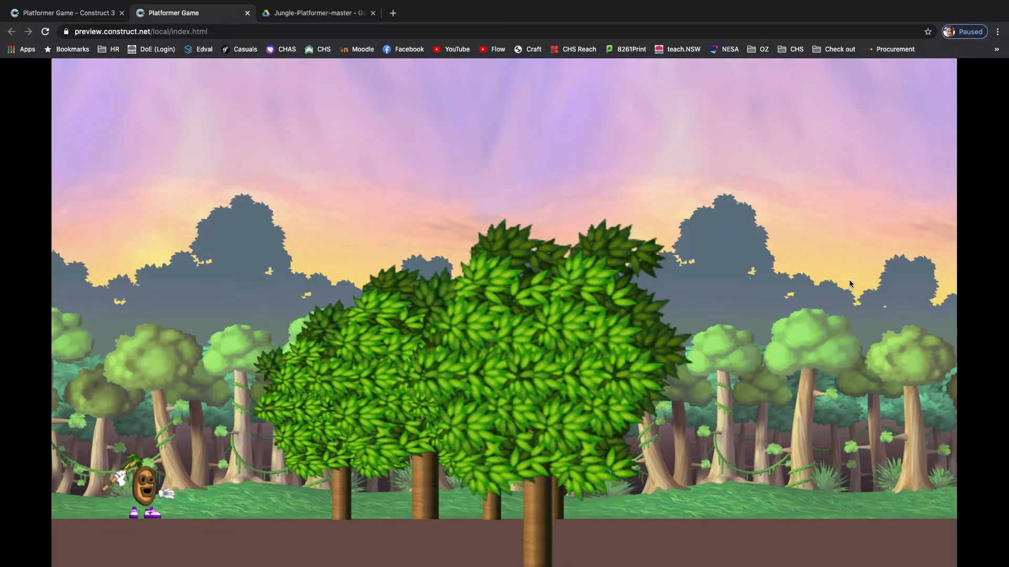
key(Right)
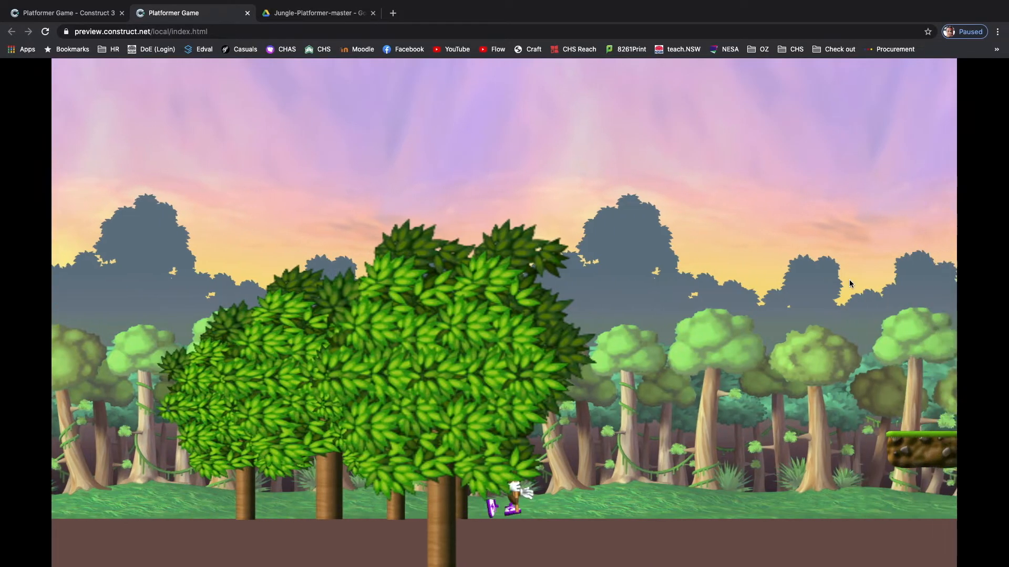
key(Up)
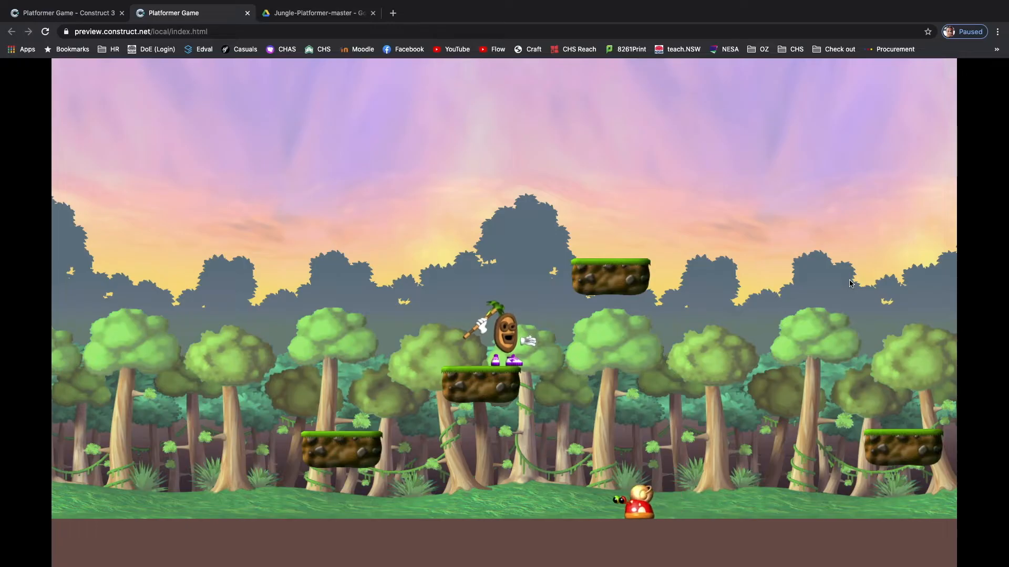
key(Right)
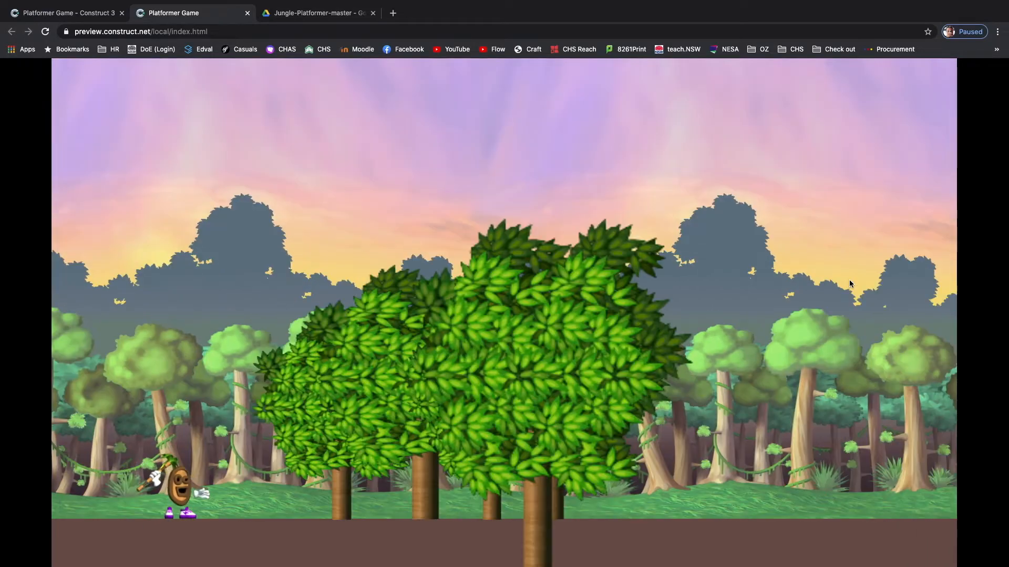
- Play the preview by running past the trees and jumping onto the platforms until the player hits a snail
key(Right)
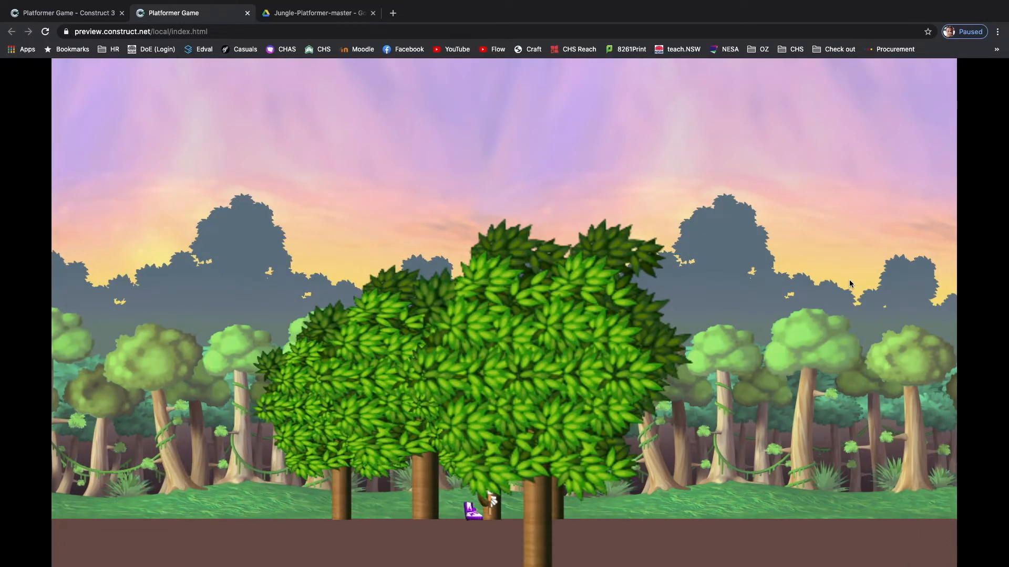
key(Up)
key(Right)
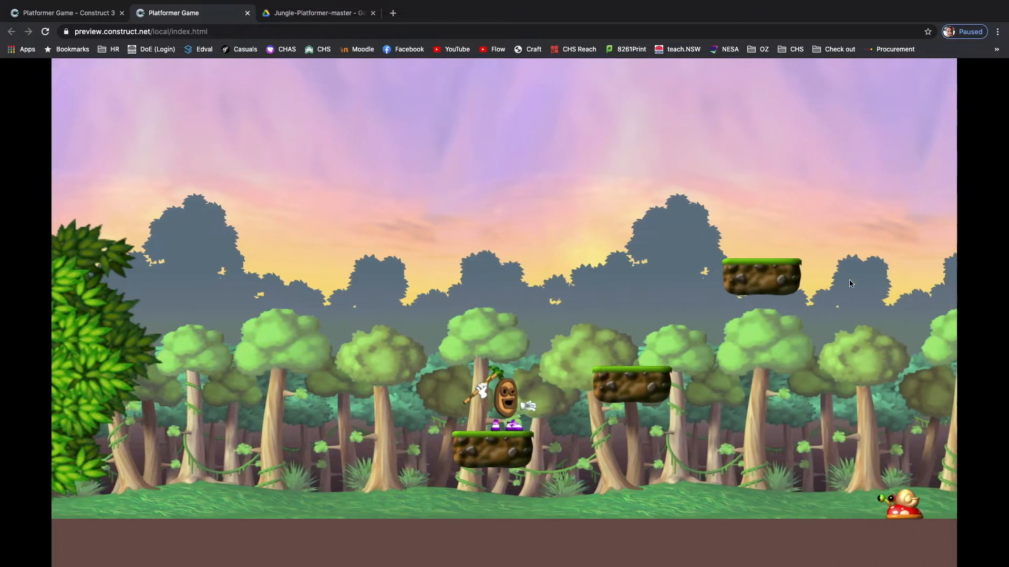
key(Up)
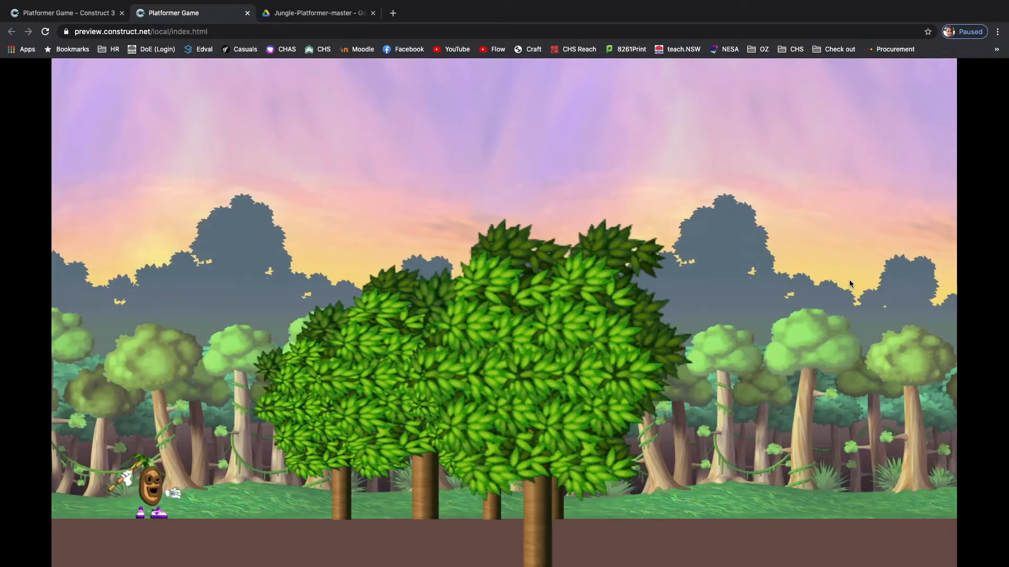
- Replay the level, jumping over the platforms and past the first snail to test a collision with the snails further along
key(Right)
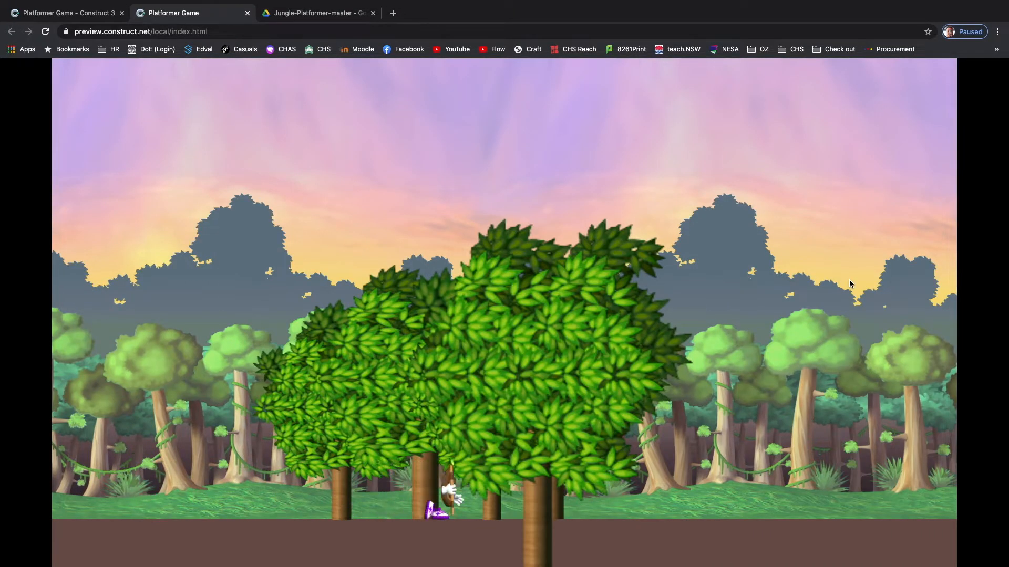
key(Right)
key(Up)
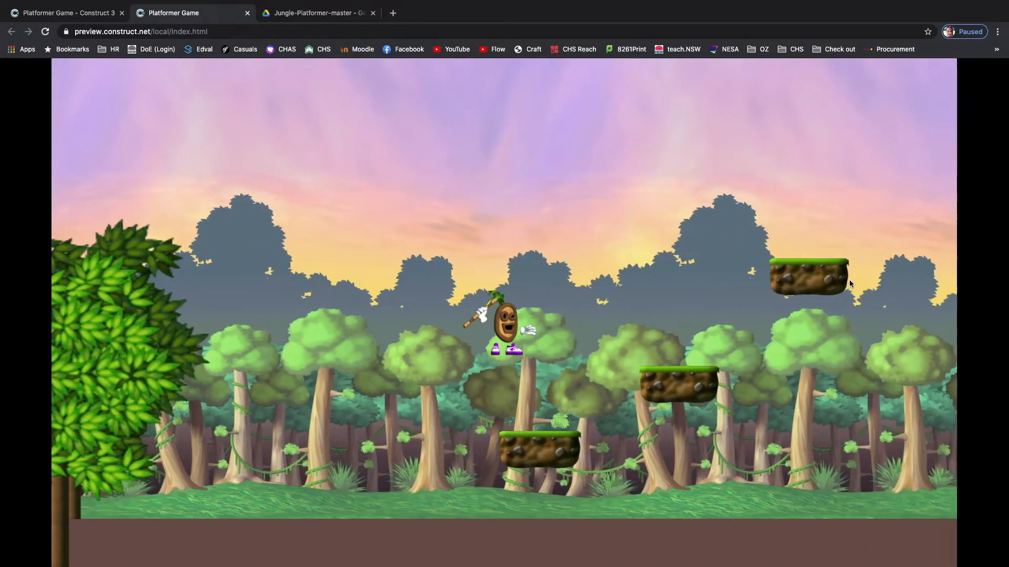
key(Right)
key(Up)
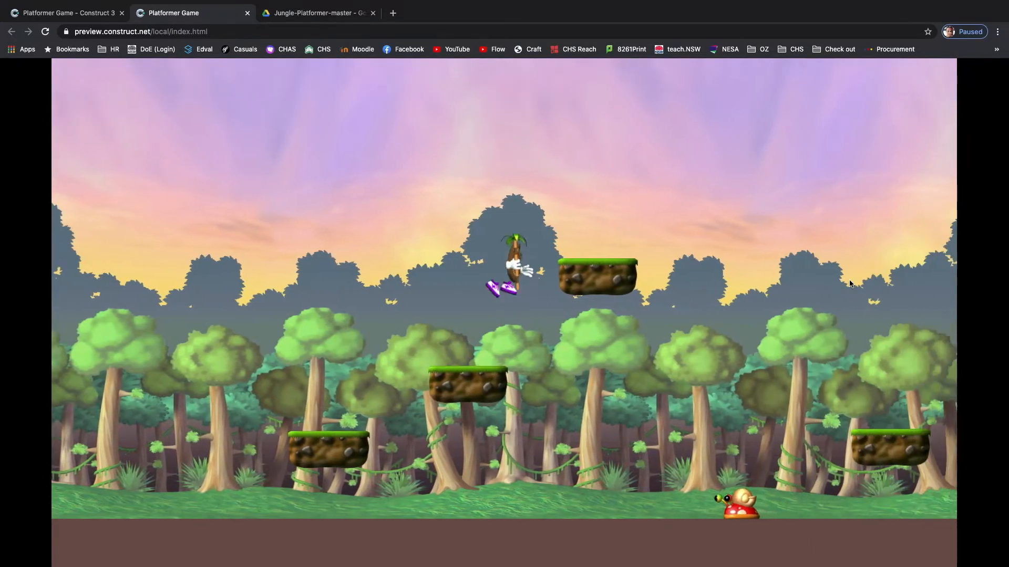
key(Right)
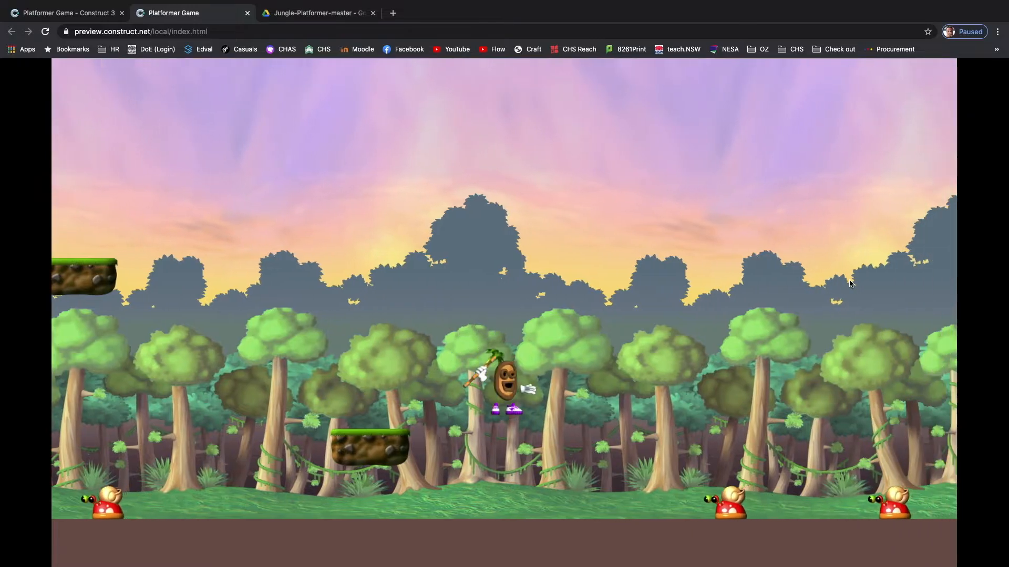
key(Up)
key(Right)
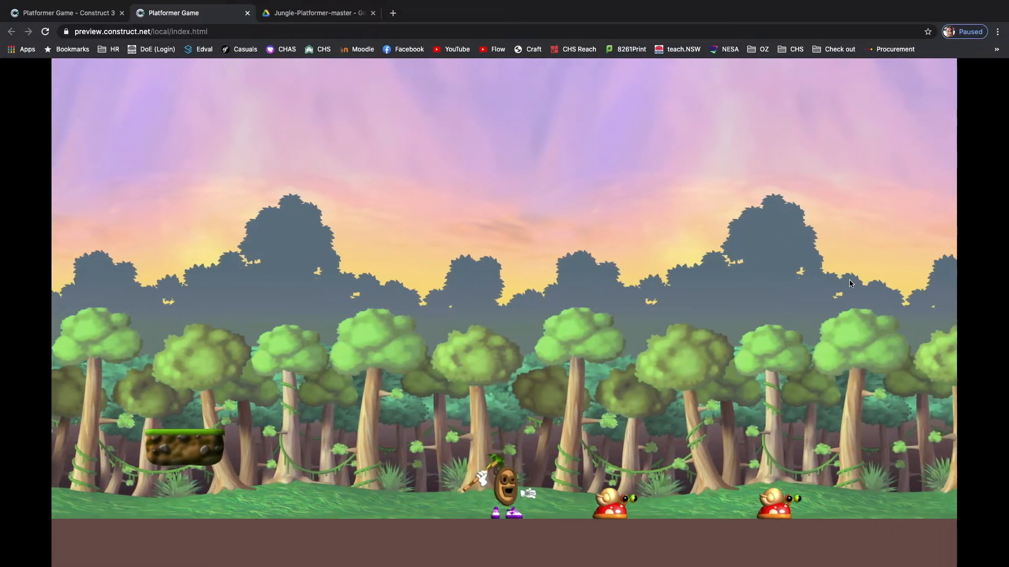
key(Right)
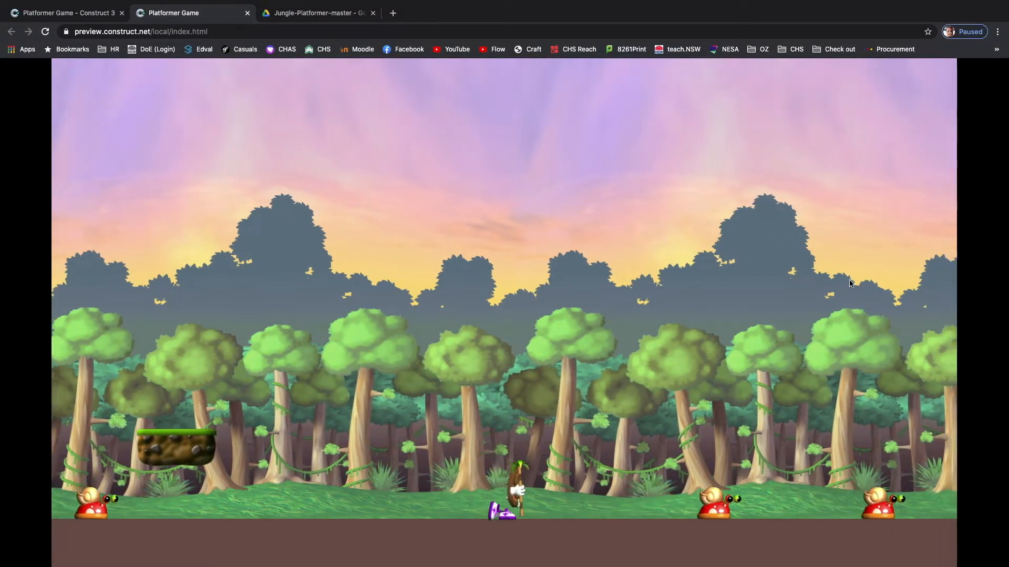
key(Up)
key(Left)
key(Left)
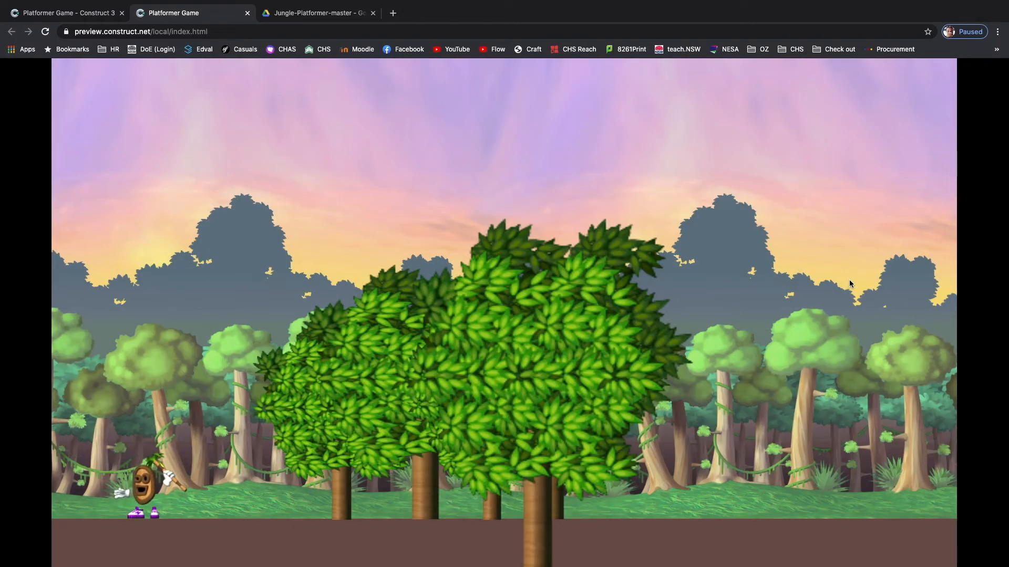
key(Right)
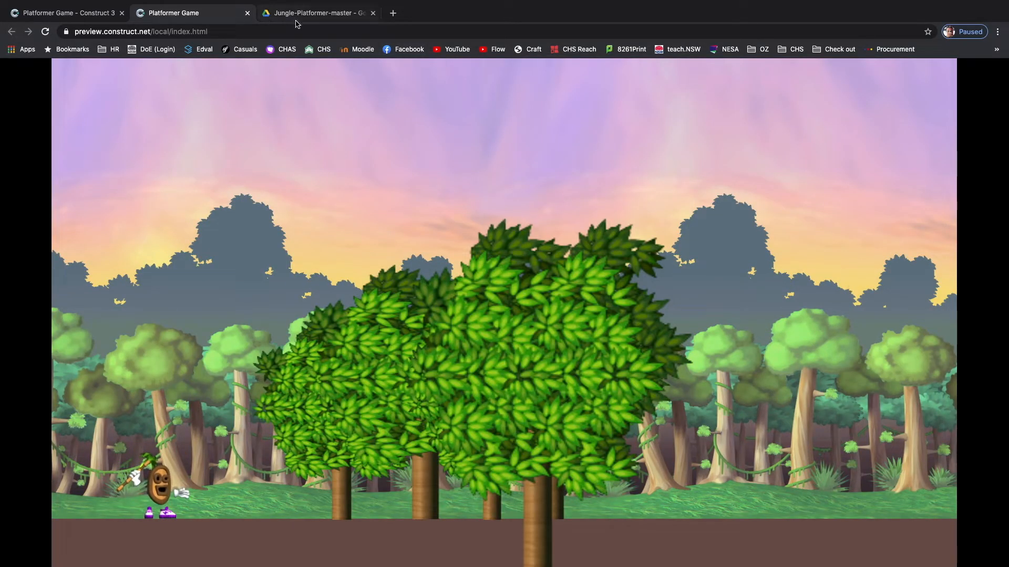
- Return to the Construct 3 editor and review the collision event in Event sheet 1 and the scene in Layout 1
click(300, 16)
click(97, 18)
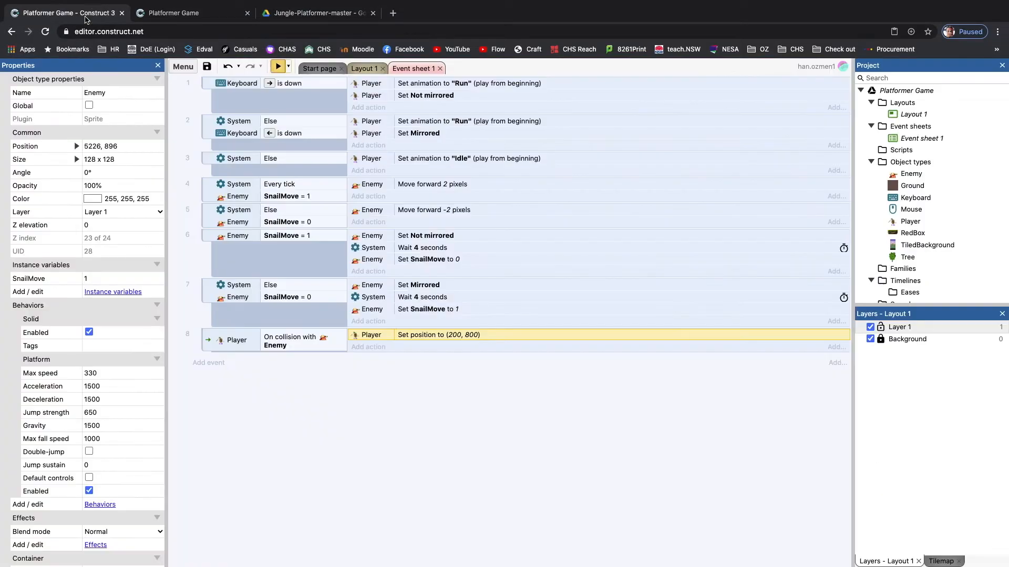
click(367, 68)
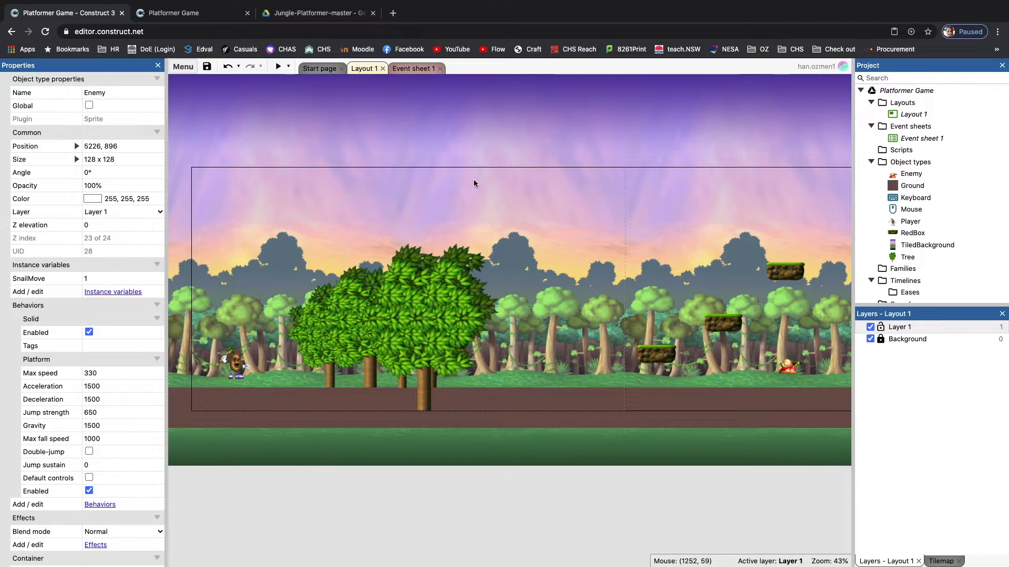
click(412, 68)
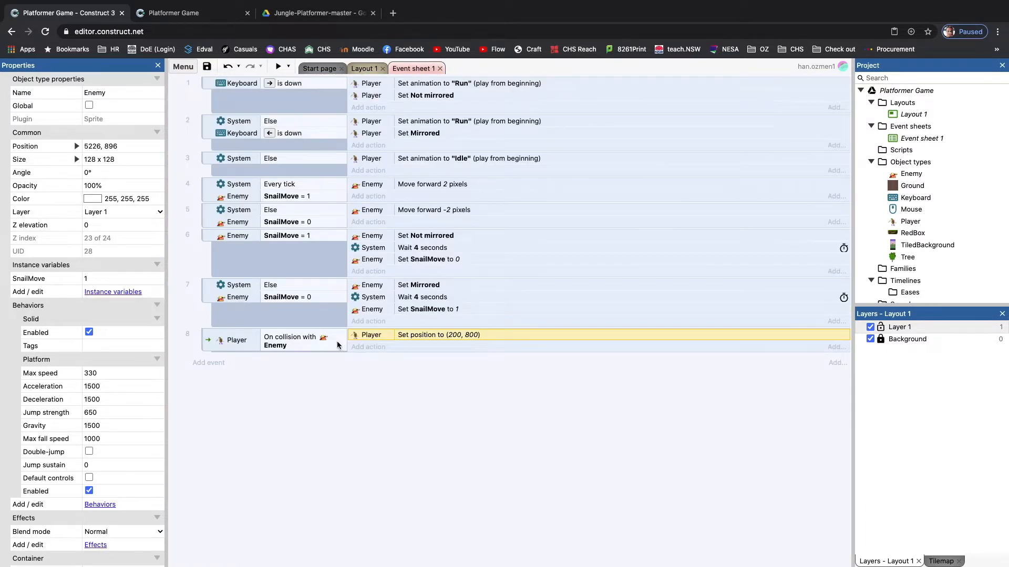
click(362, 70)
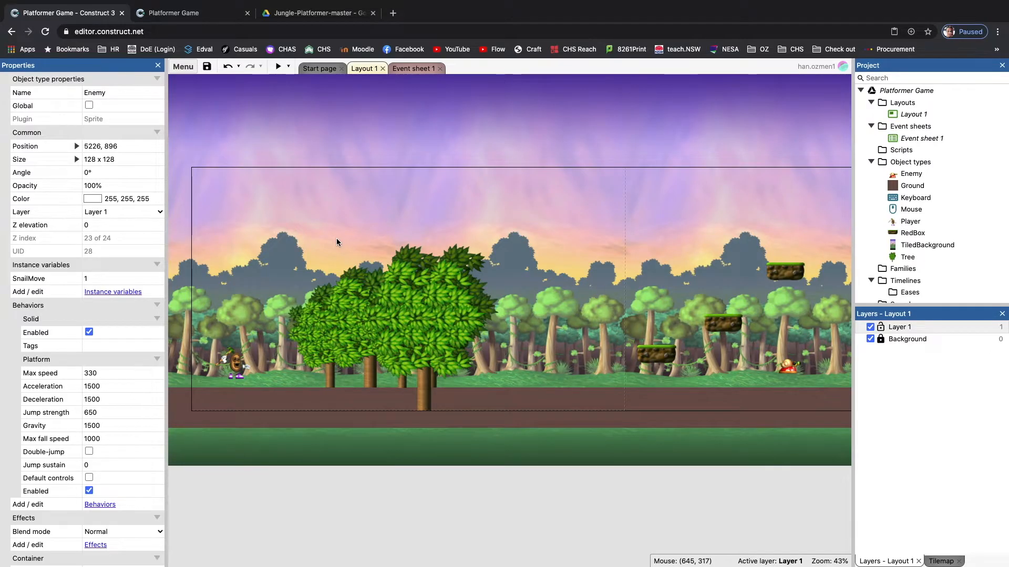
- Switch to Photoshop and enlarge its window to fill the screen
key(ctrl+Left)
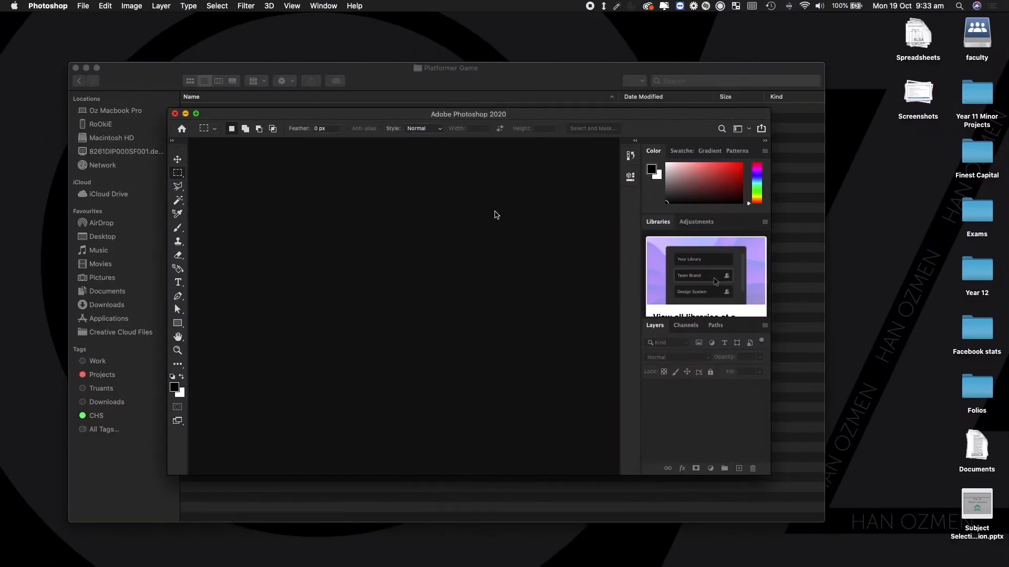
double_click(471, 115)
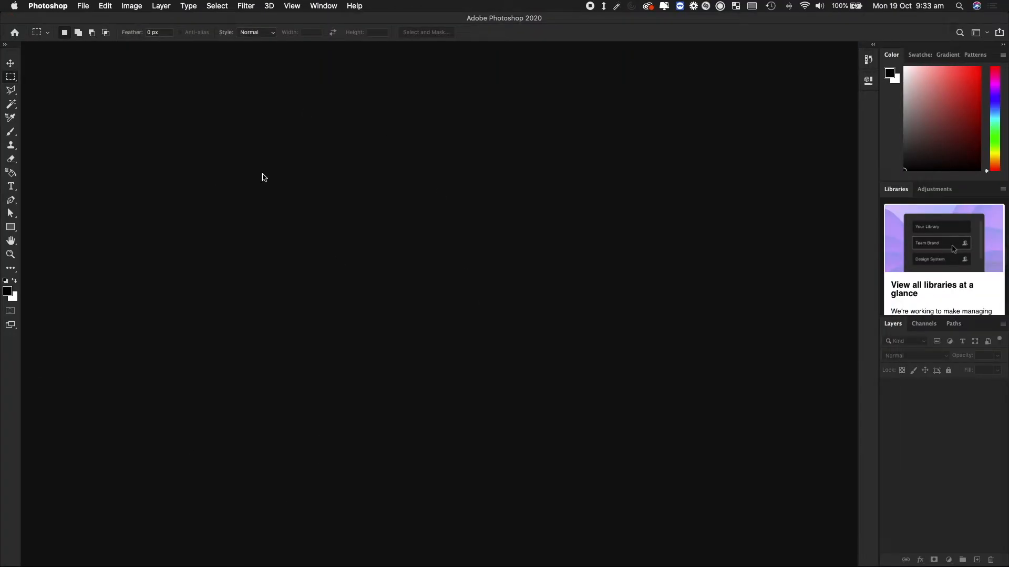
click(83, 6)
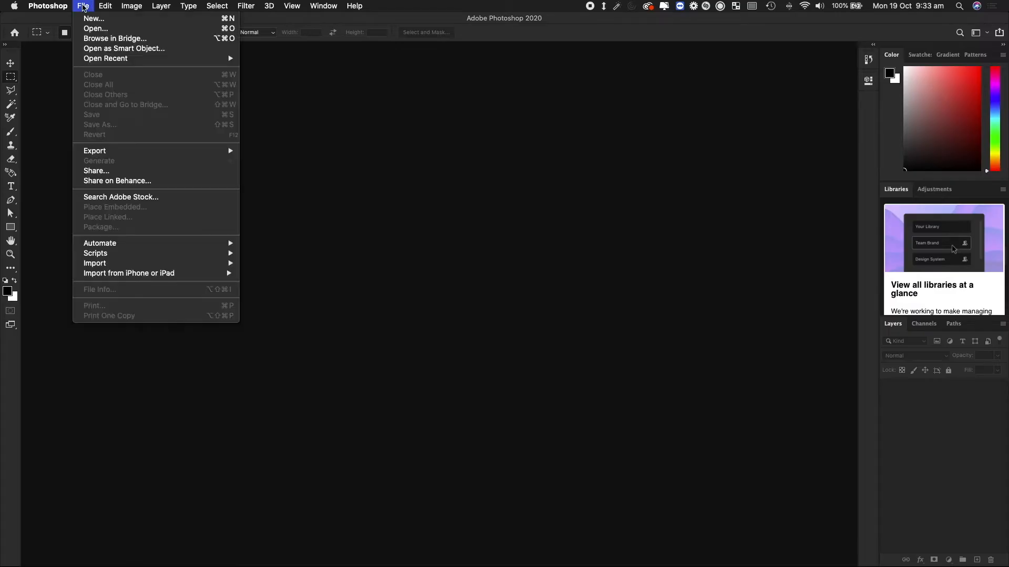
click(370, 138)
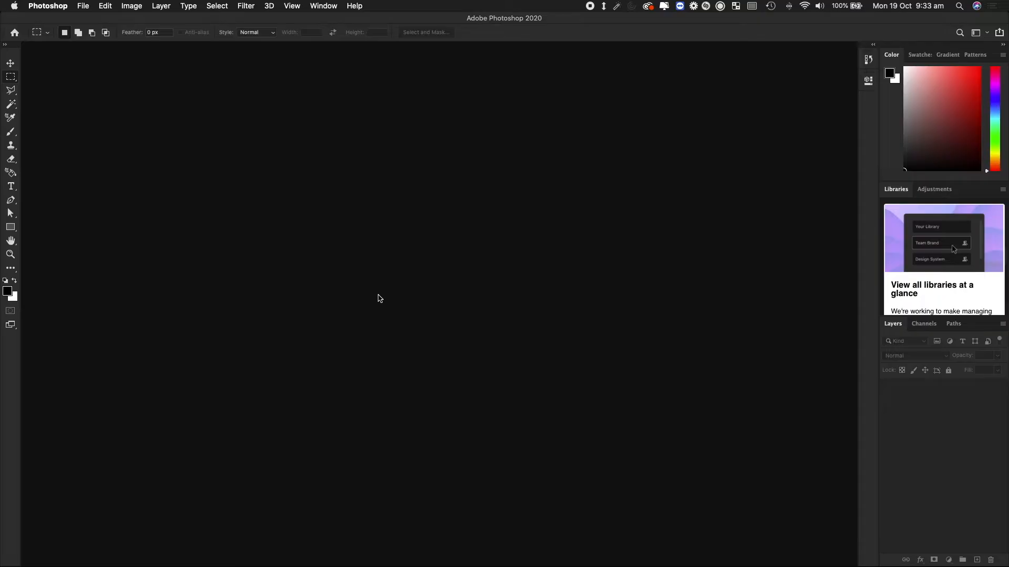
- Check the sprite images in the Jungle-Platformer-master folder on Google Drive and return to Photoshop
key(ctrl+Right)
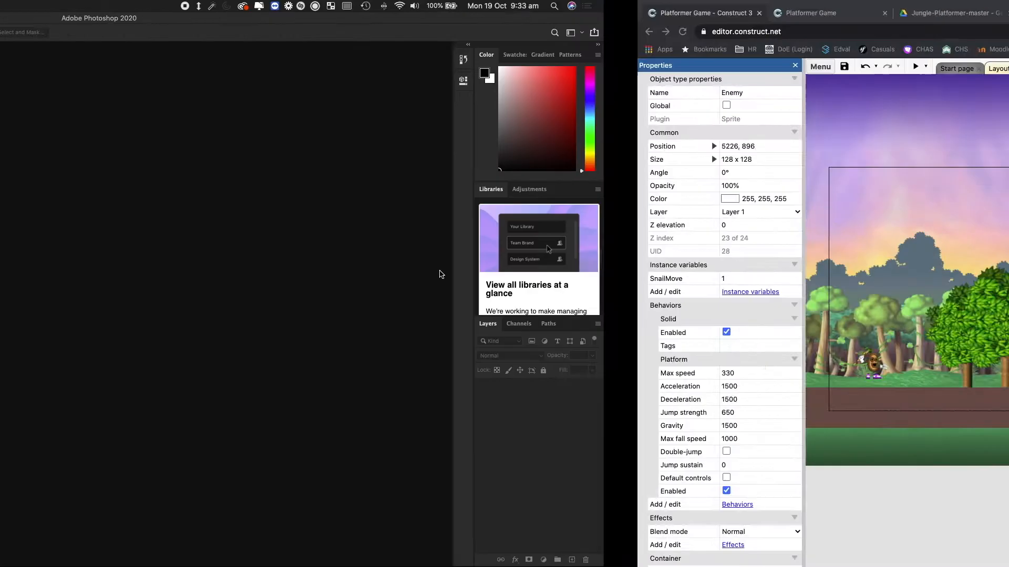
click(303, 13)
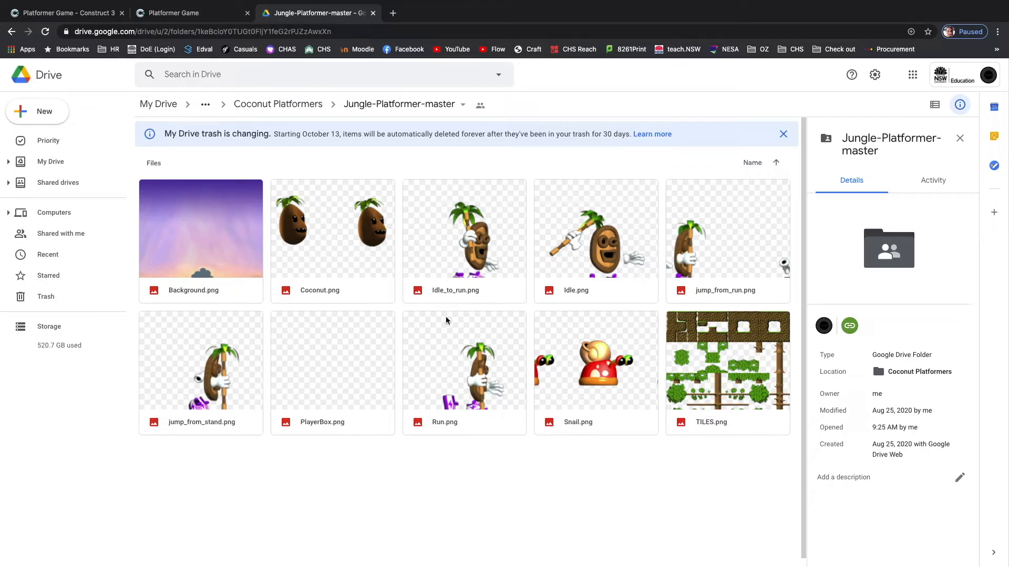
key(ctrl+Left)
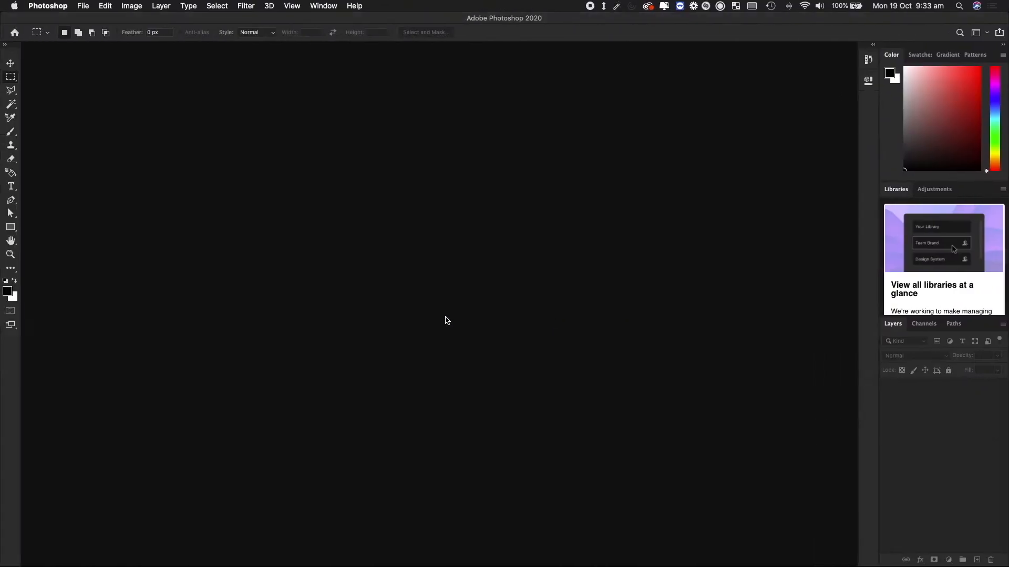
- Start a new Photoshop document and name it Player Lives
click(254, 124)
click(82, 6)
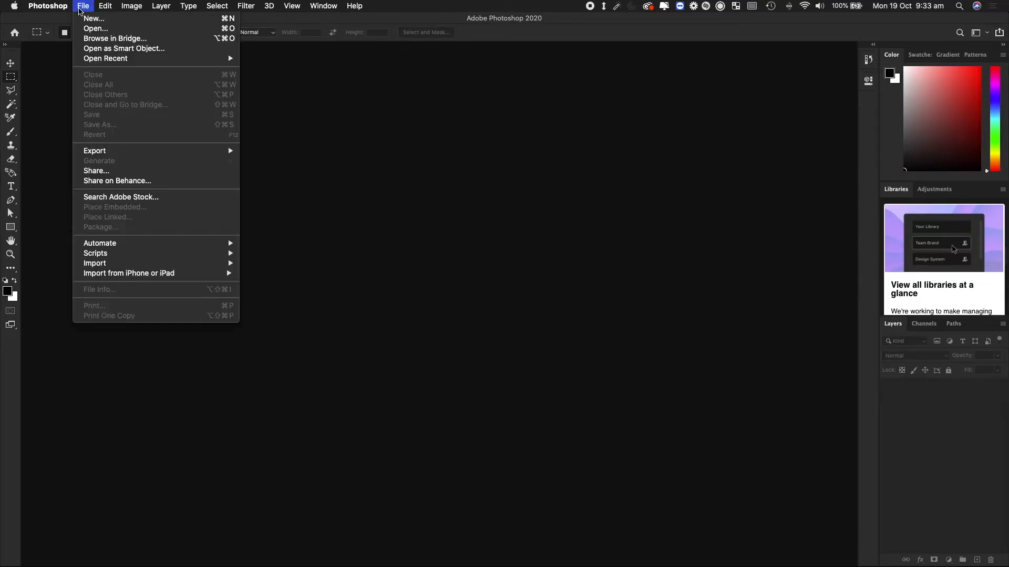
click(94, 19)
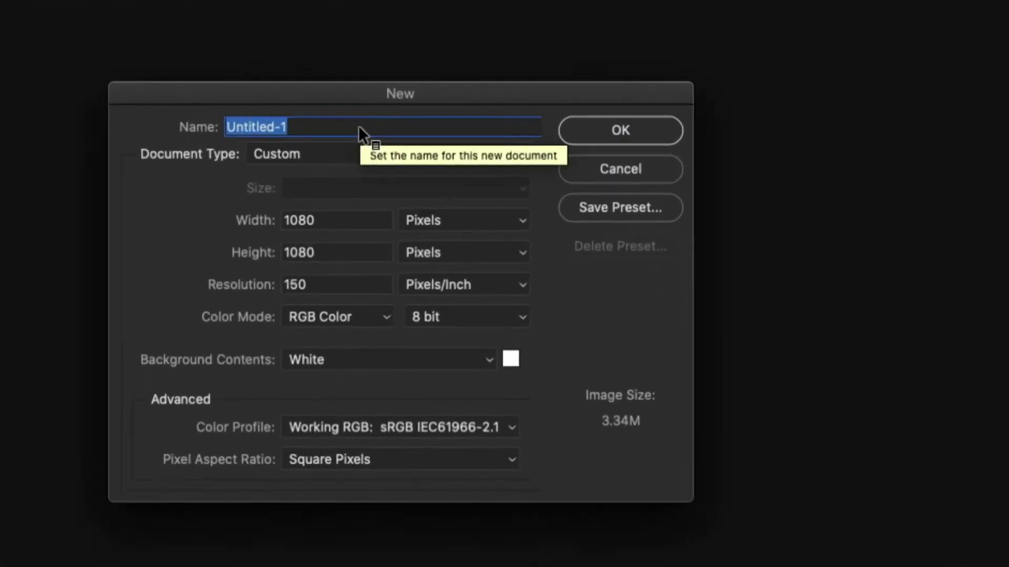
text(Live)
key(BackSpace)
key(BackSpace)
key(BackSpace)
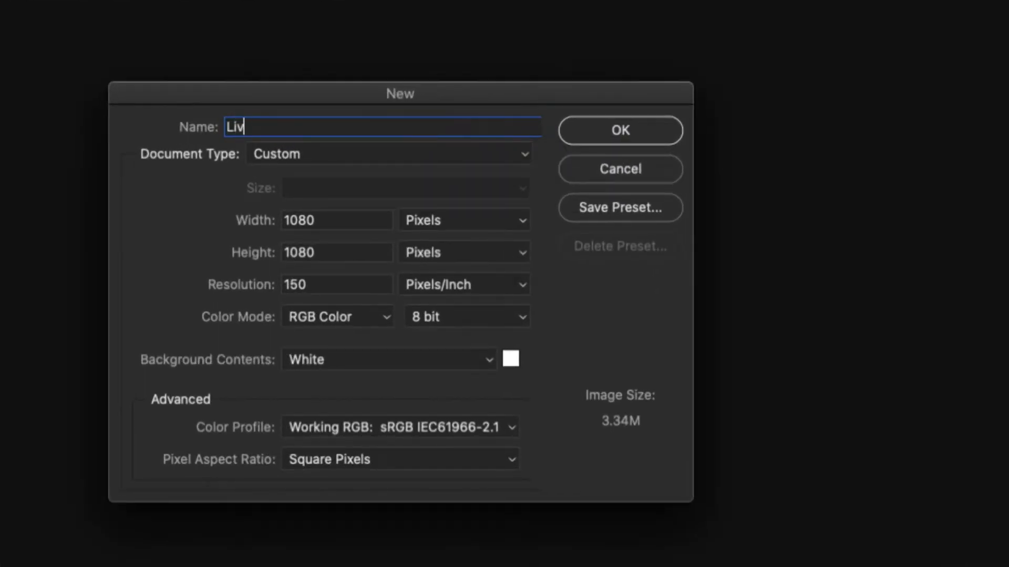
key(BackSpace)
text(Player)
text( Ch)
key(BackSpace)
key(BackSpace)
text(Lives)
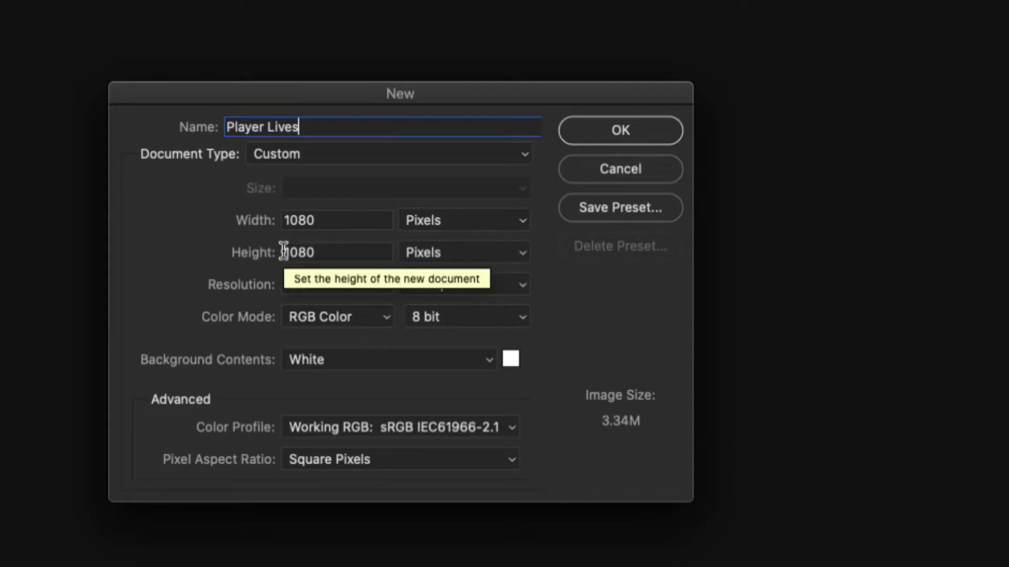
- Set the new document's width to 200 pixels and height to 50 pixels, and create it
drag(329, 219, 261, 216)
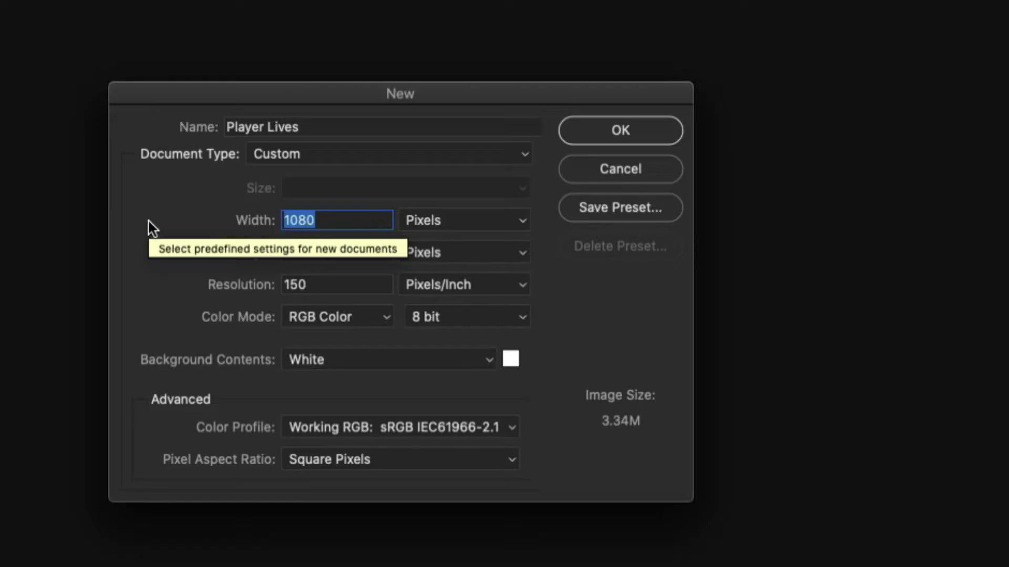
text(200)
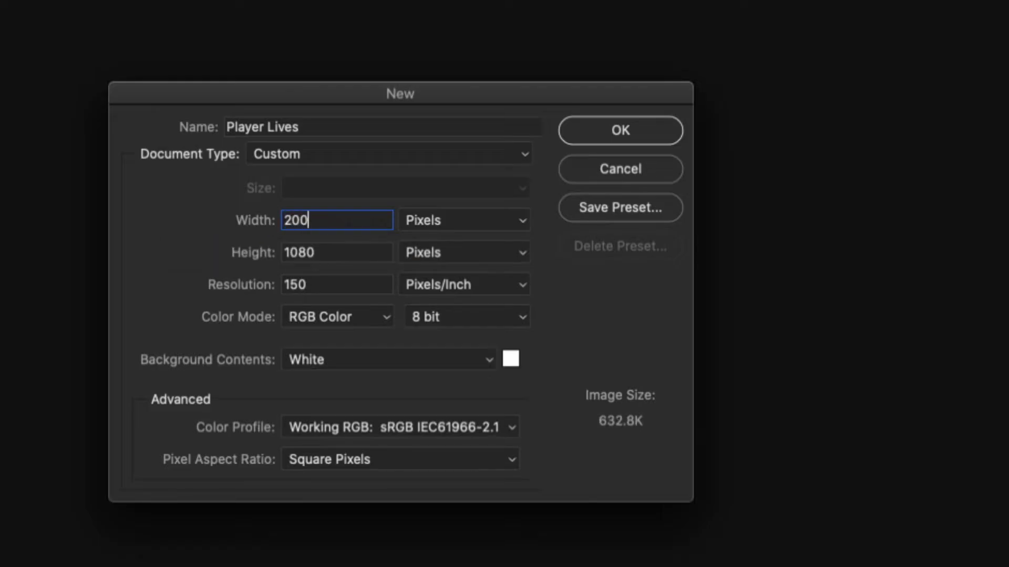
key(Tab)
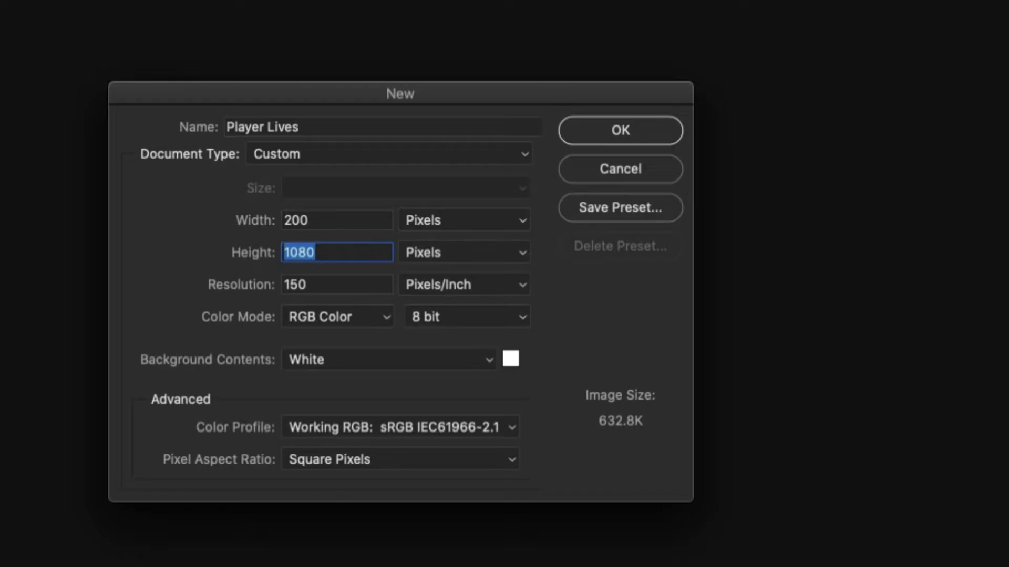
text(50)
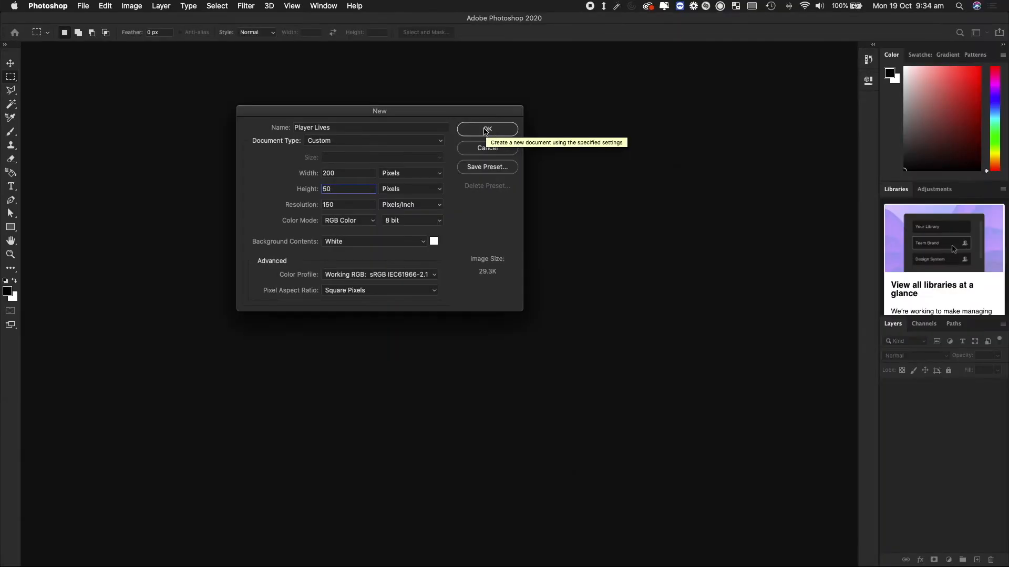
click(604, 132)
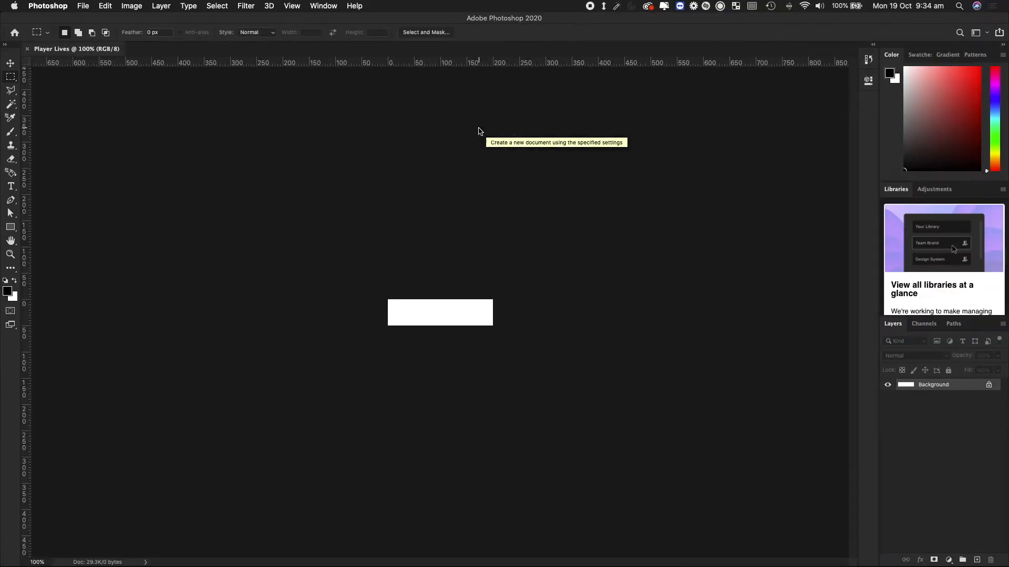
- Set the canvas height to 75 pixels, keeping the width at 200 pixels
key(super+equal)
key(super+equal)
key(super+equal)
key(super+equal)
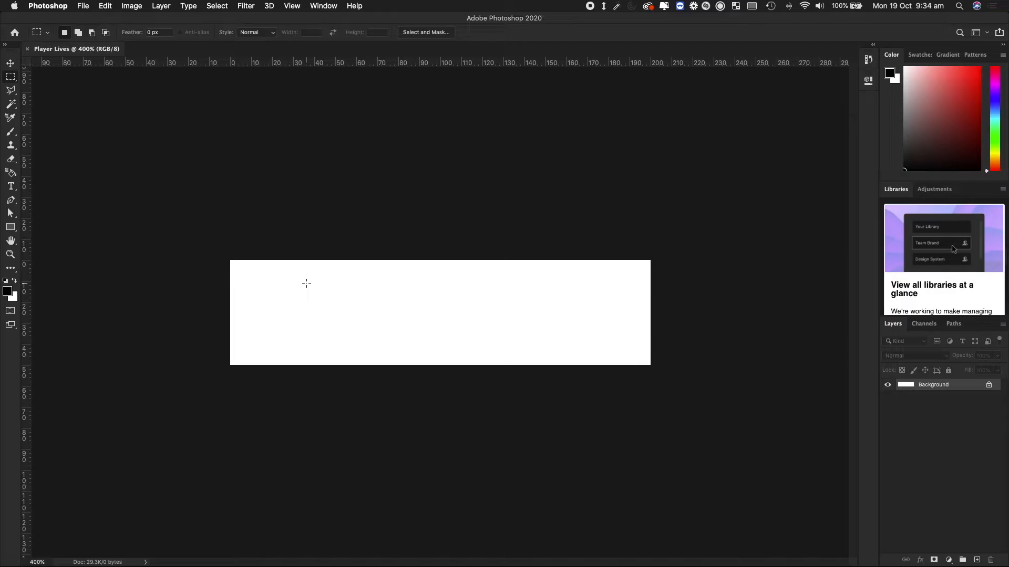
click(133, 10)
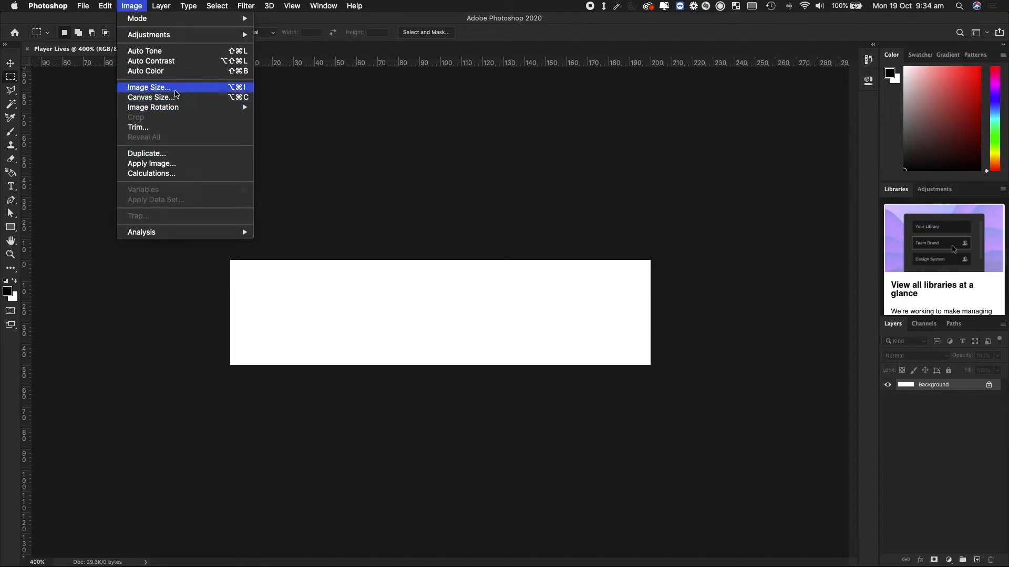
click(175, 99)
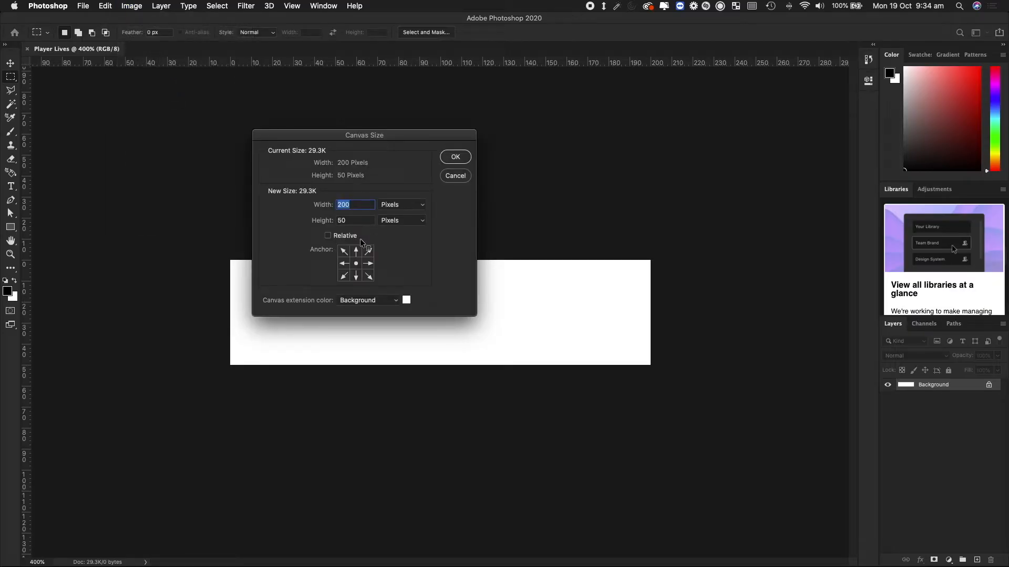
click(335, 220)
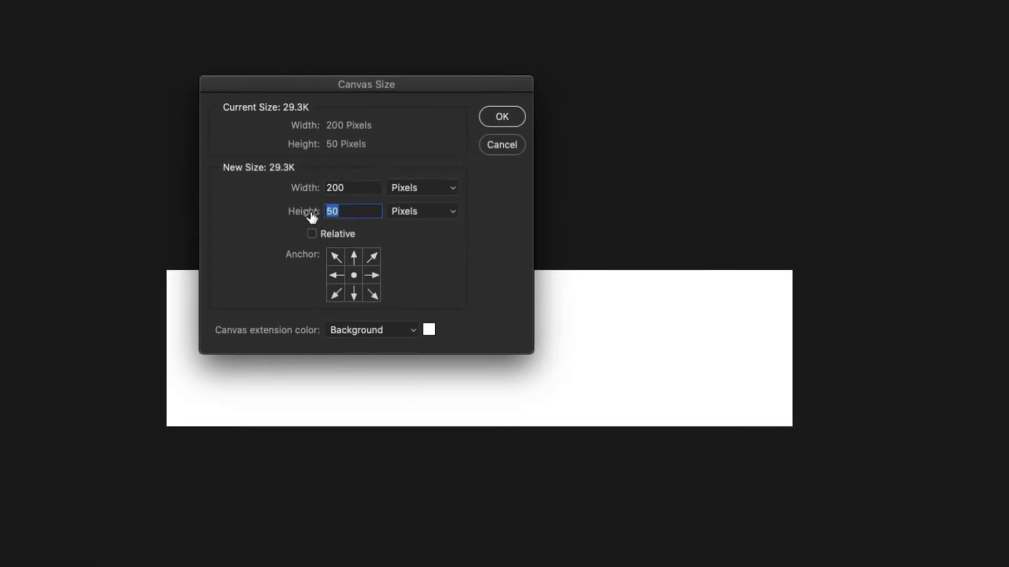
text(75)
click(494, 117)
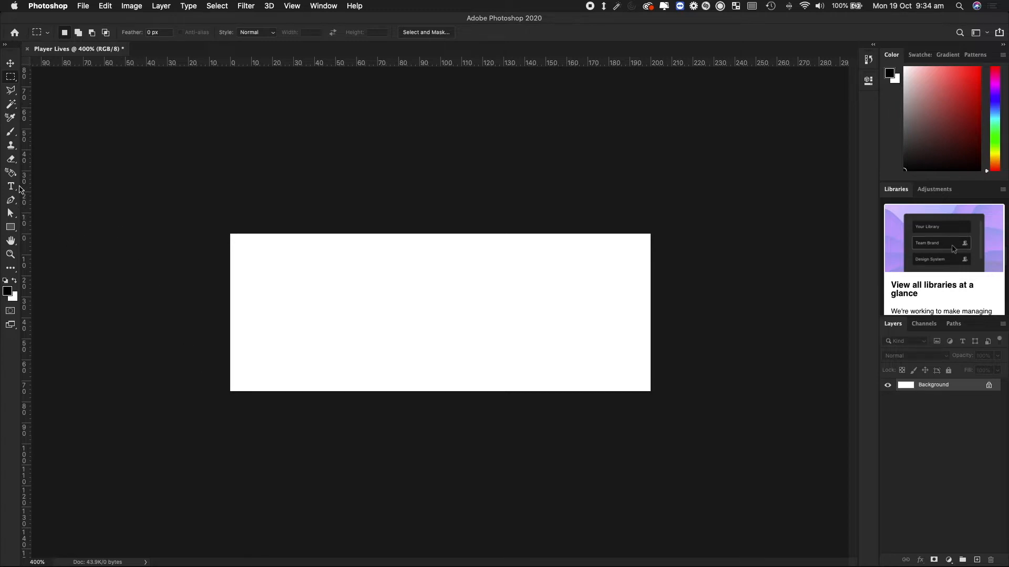
- Choose the Custom Shape tool and pick the solid heart as its shape
click(11, 229)
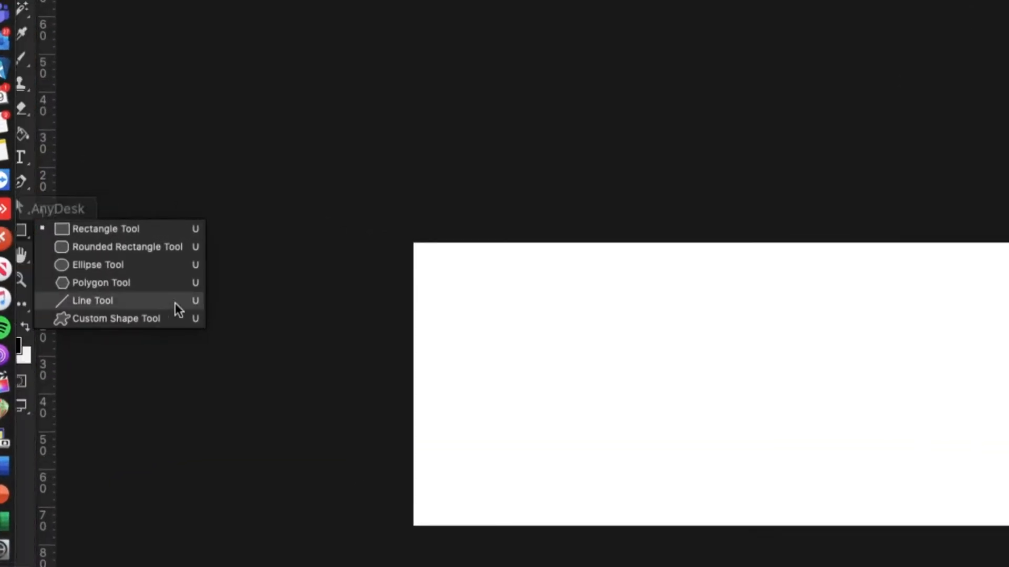
click(18, 233)
click(17, 231)
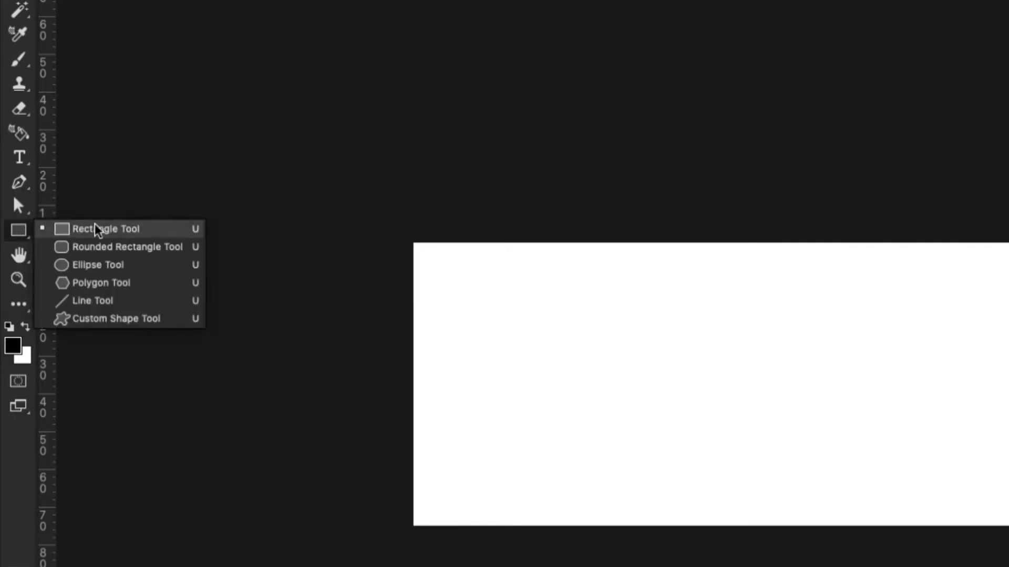
click(132, 318)
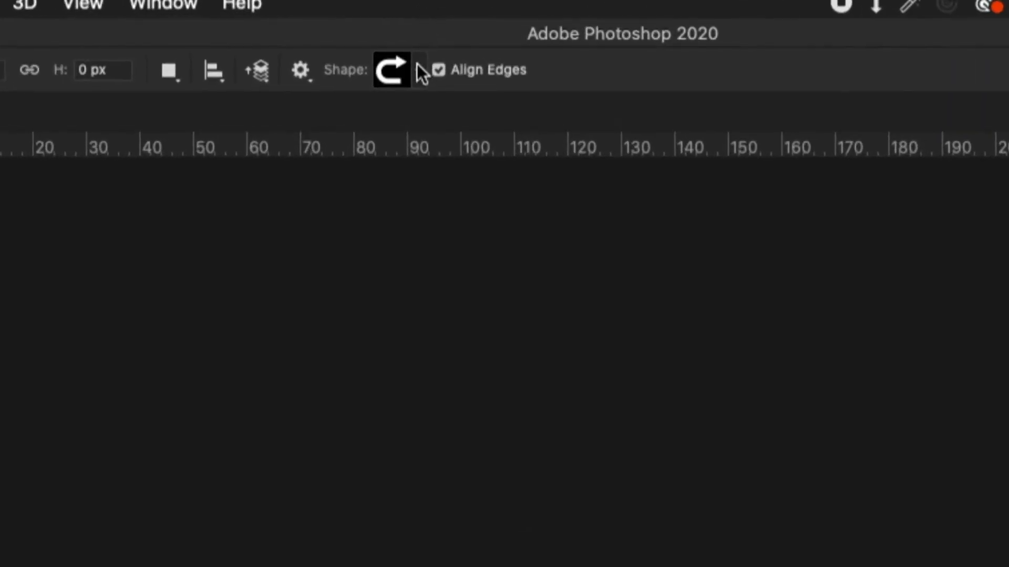
click(423, 31)
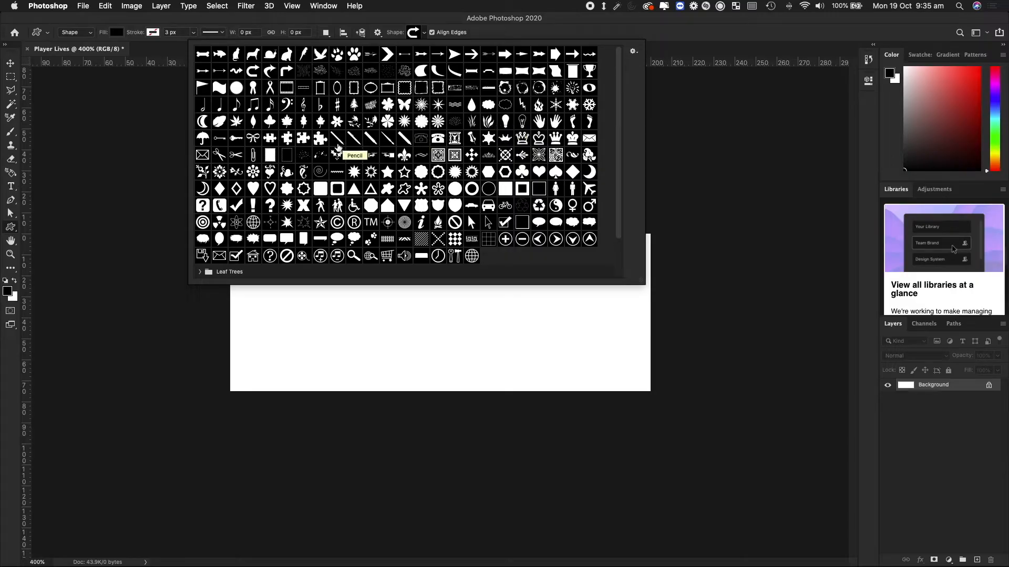
click(254, 190)
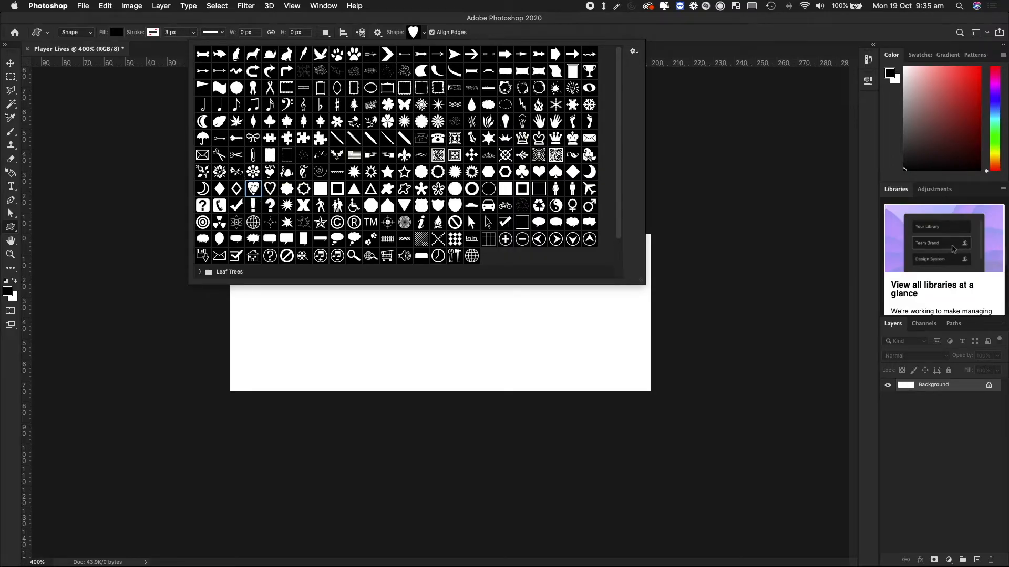
double_click(254, 189)
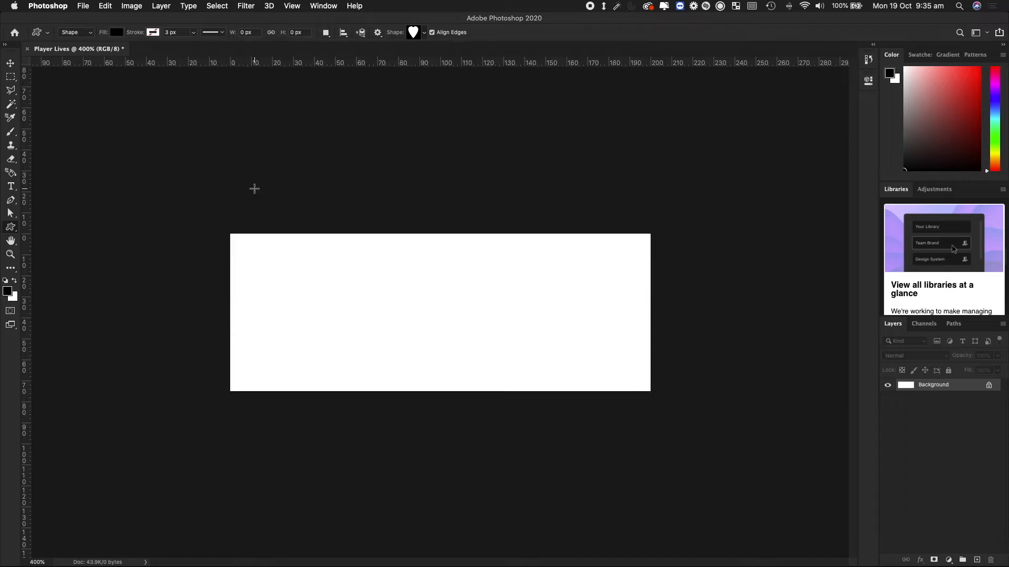
- Draw a heart about 54 by 56 px near the canvas's left edge and fill it with red
drag(246, 257, 356, 372)
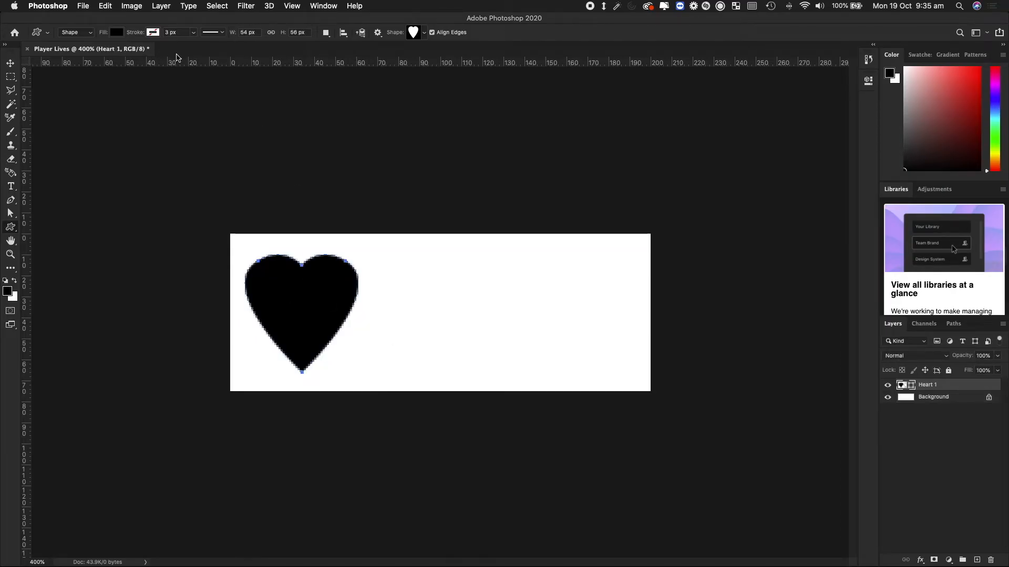
click(117, 33)
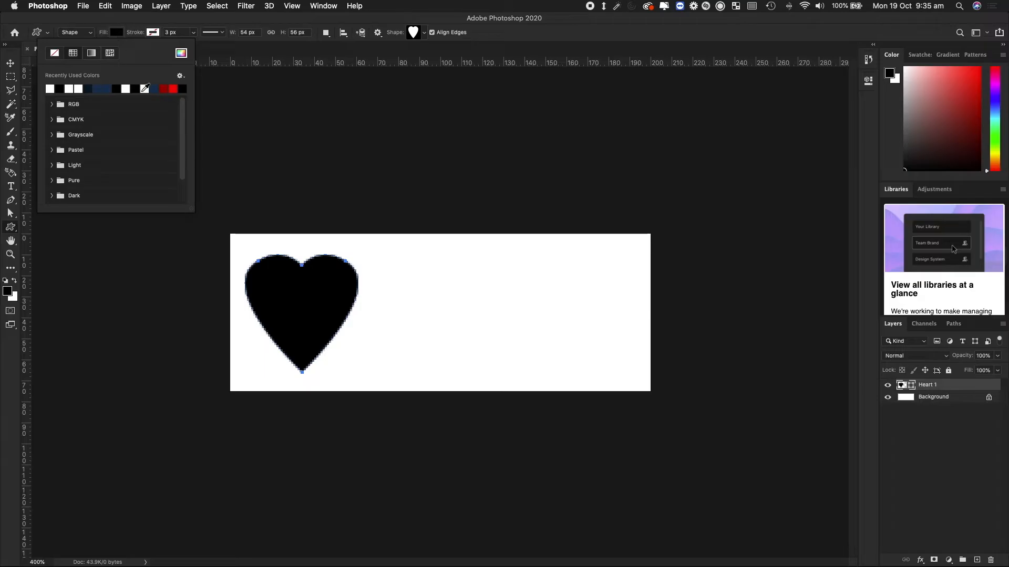
click(173, 88)
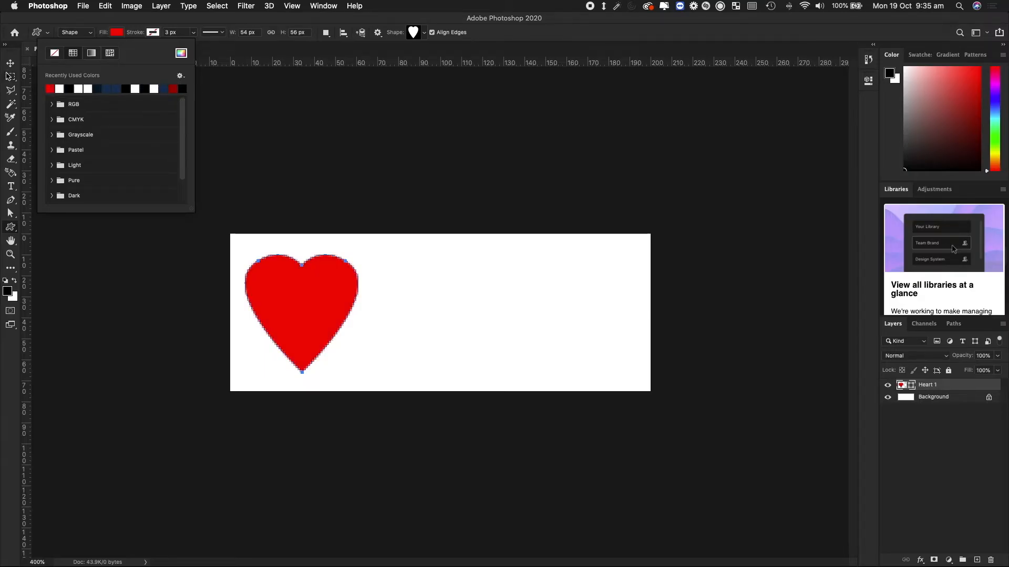
- Duplicate the Heart 1 layer as heart 2
click(10, 63)
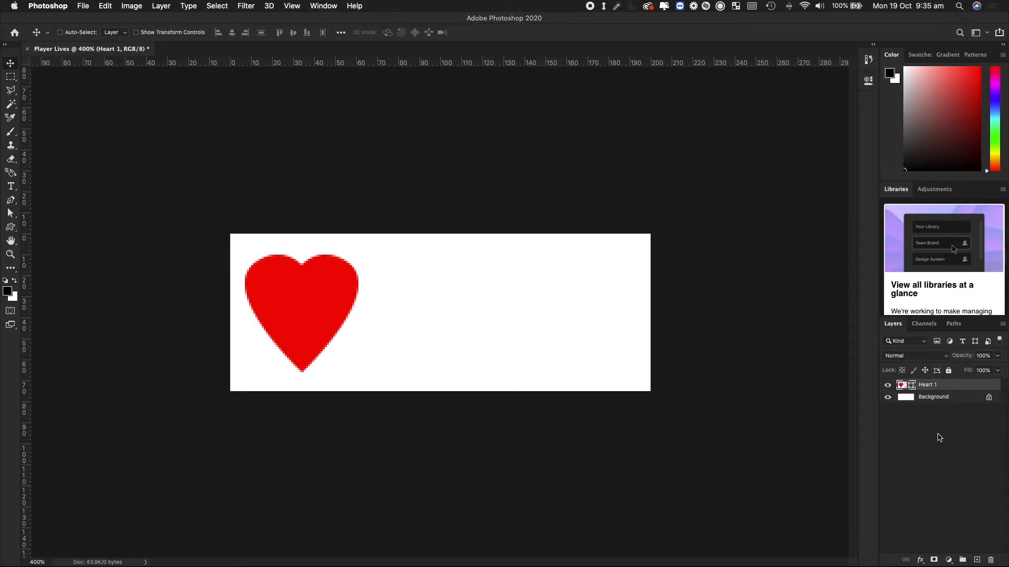
right_click(949, 388)
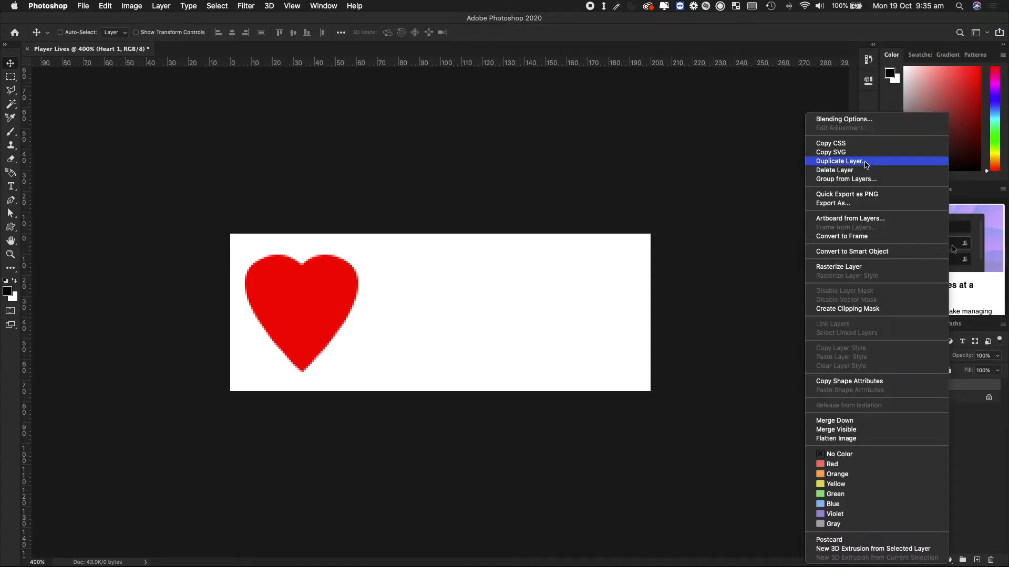
click(841, 161)
text(heart 2)
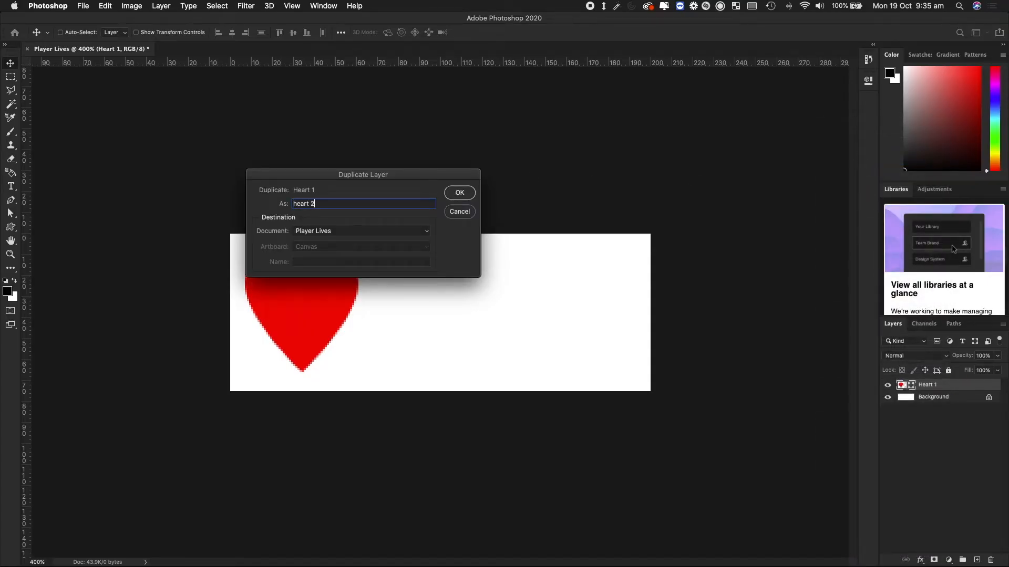
key(Return)
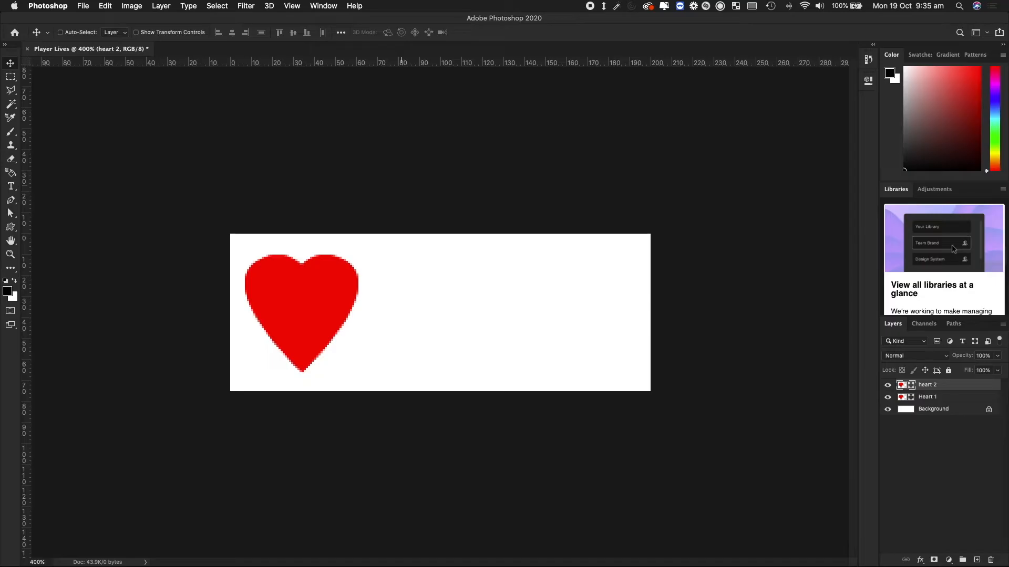
- Move the heart 2 copy 70 px to the right, clear of the first heart
key(shift+Right)
key(shift+Right)
key(shift+Right)
key(shift+Right)
key(shift+Right)
key(shift+Right)
key(shift+Right)
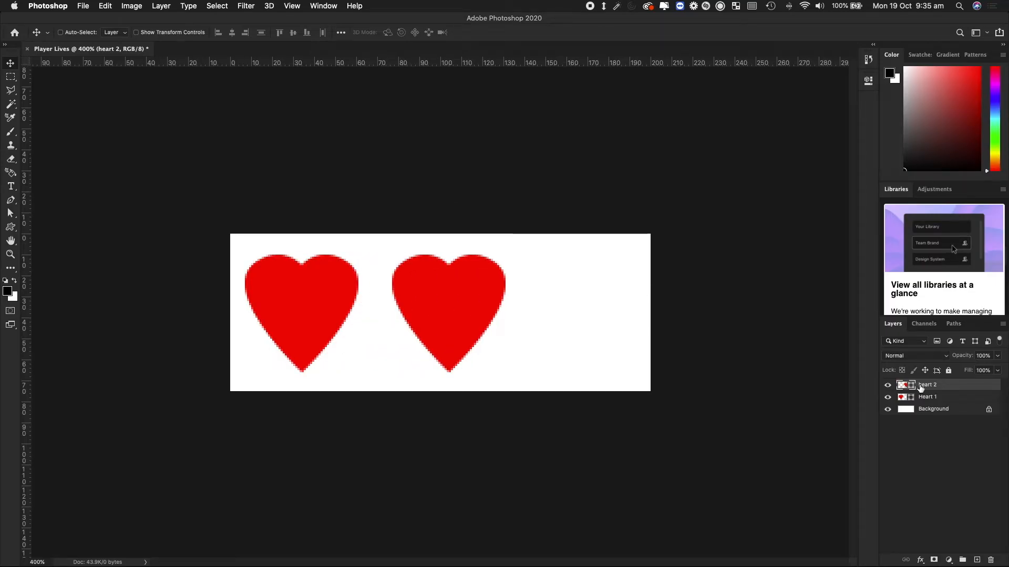
- Duplicate the heart 2 layer as Heart 3
right_click(953, 388)
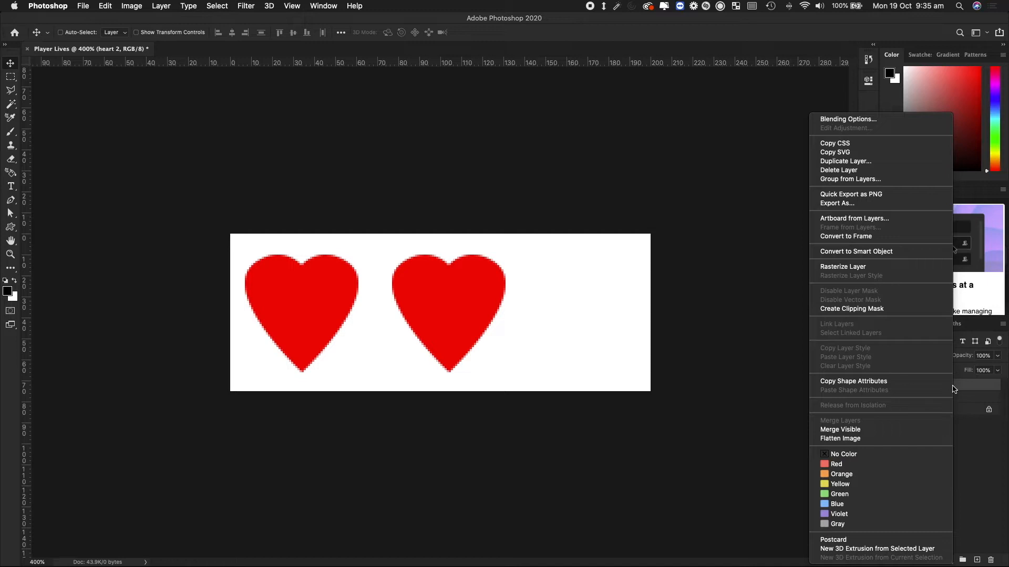
click(864, 161)
text(Heart 3)
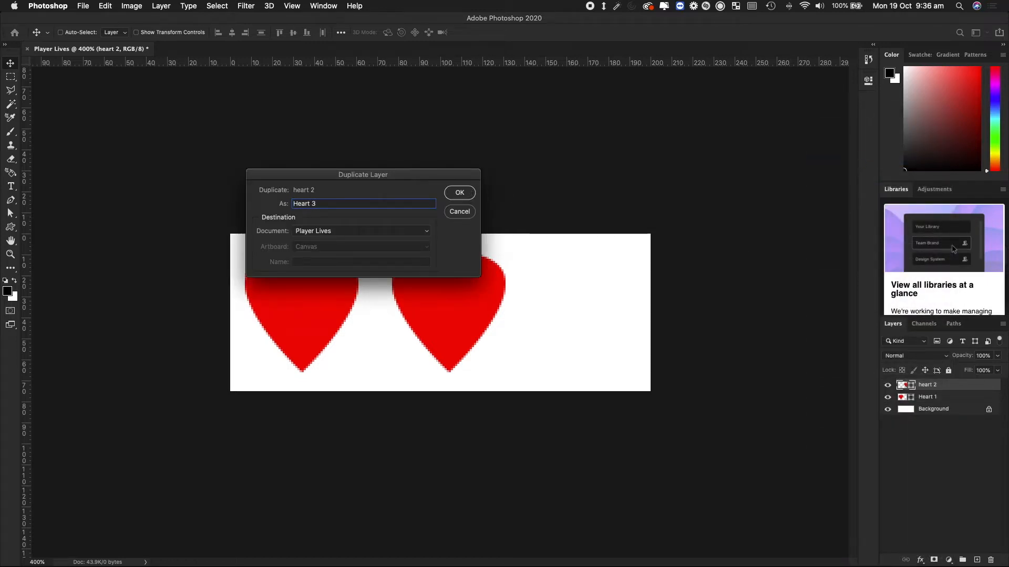
key(Return)
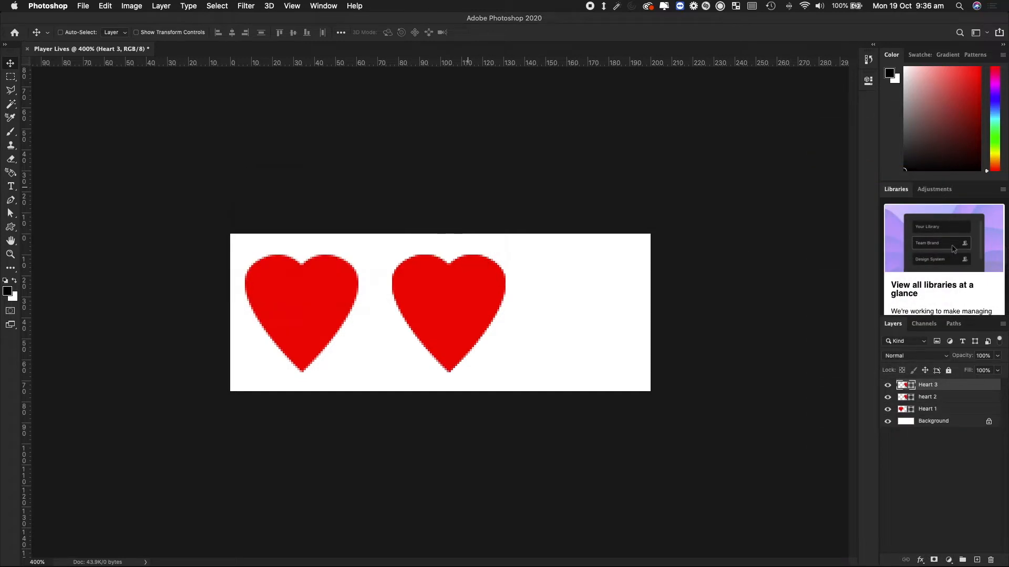
- Move the Heart 3 copy right of the middle heart so it fits just inside the canvas's right edge
key(shift+Right)
key(shift+Right)
key(shift+Right)
key(shift+Right)
key(shift+Right)
key(shift+Right)
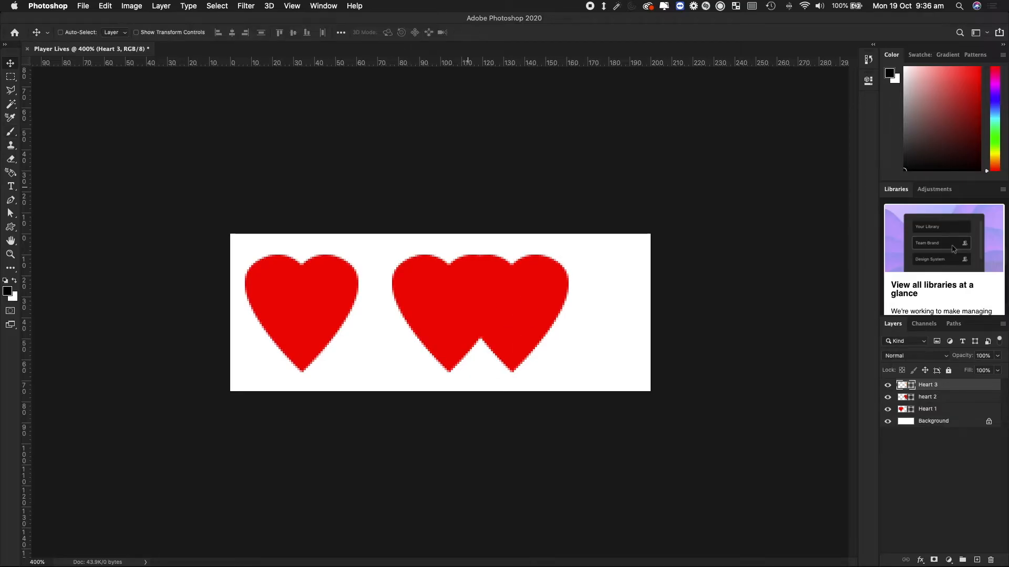
key(shift+Right)
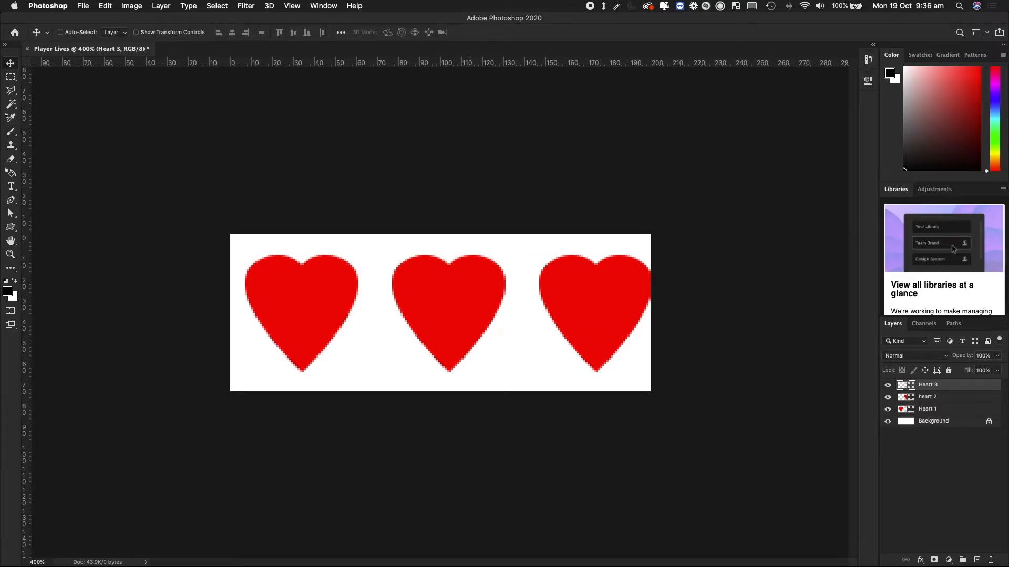
key(Left)
key(shift+Left)
key(Right)
key(Right)
key(Right)
key(Right)
key(Right)
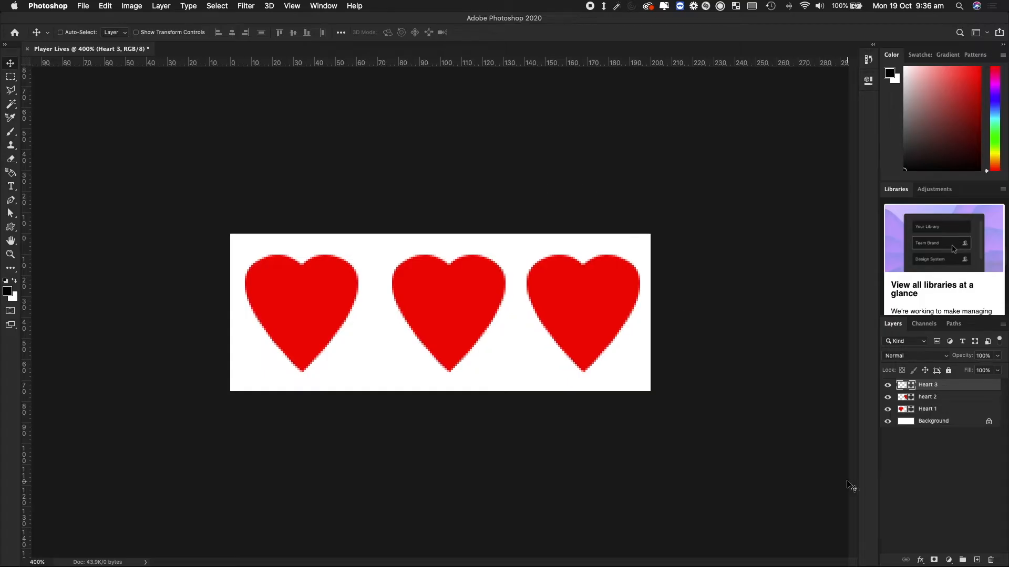
- Nudge heart 2 left 3 px to even the spacing between the three hearts, and hide the Background layer
click(930, 398)
key(Left)
key(Left)
key(Left)
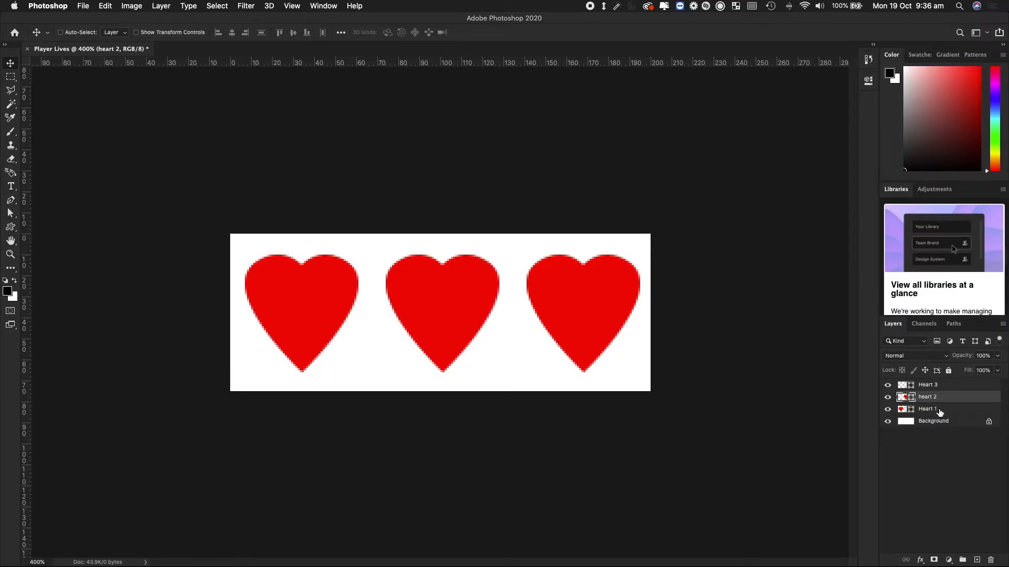
click(896, 434)
click(888, 421)
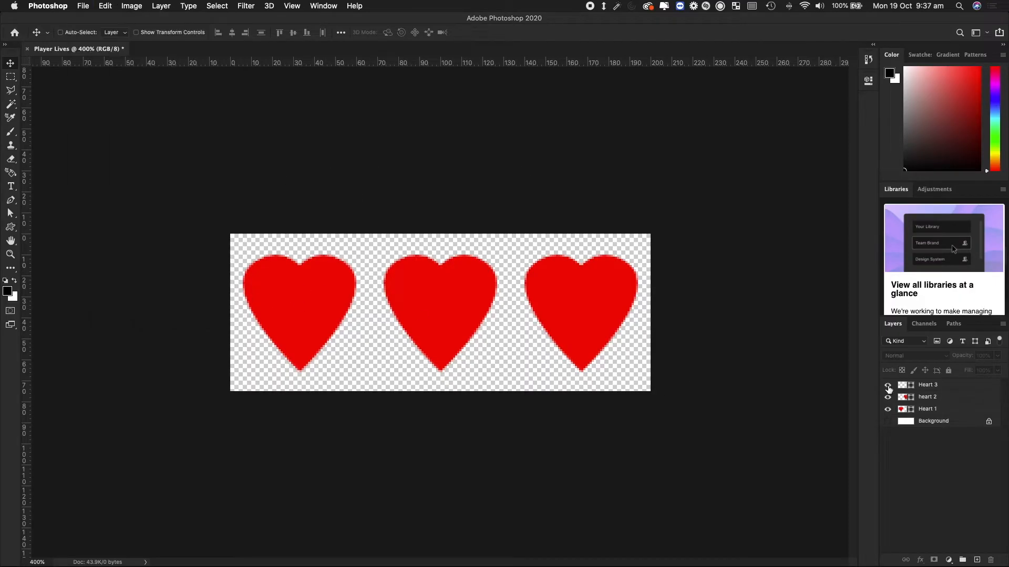
- Add an outside Stroke layer effect to Heart 3 with a size of 2 px
click(949, 386)
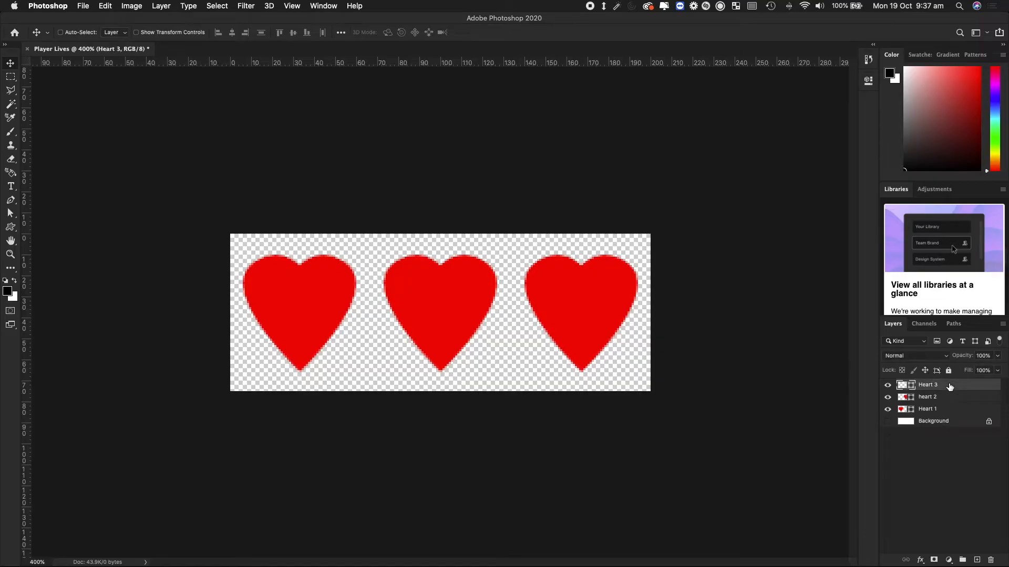
right_click(949, 387)
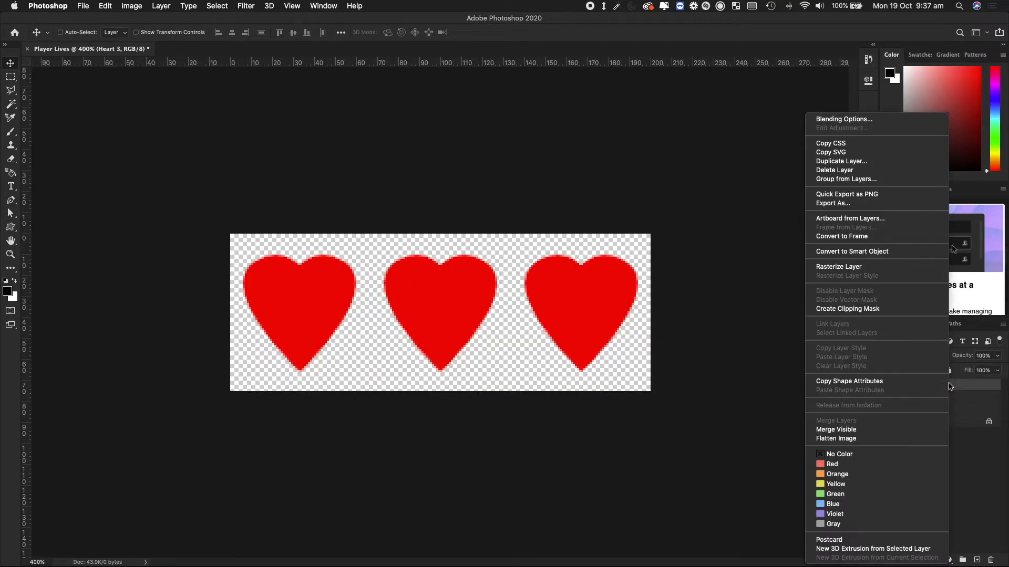
click(866, 120)
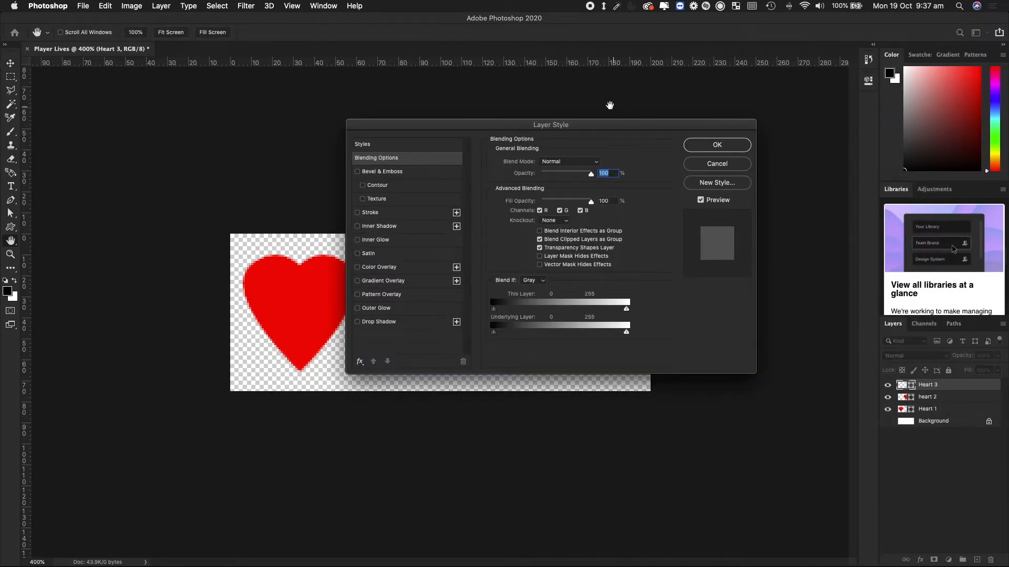
drag(564, 123, 883, 122)
click(686, 213)
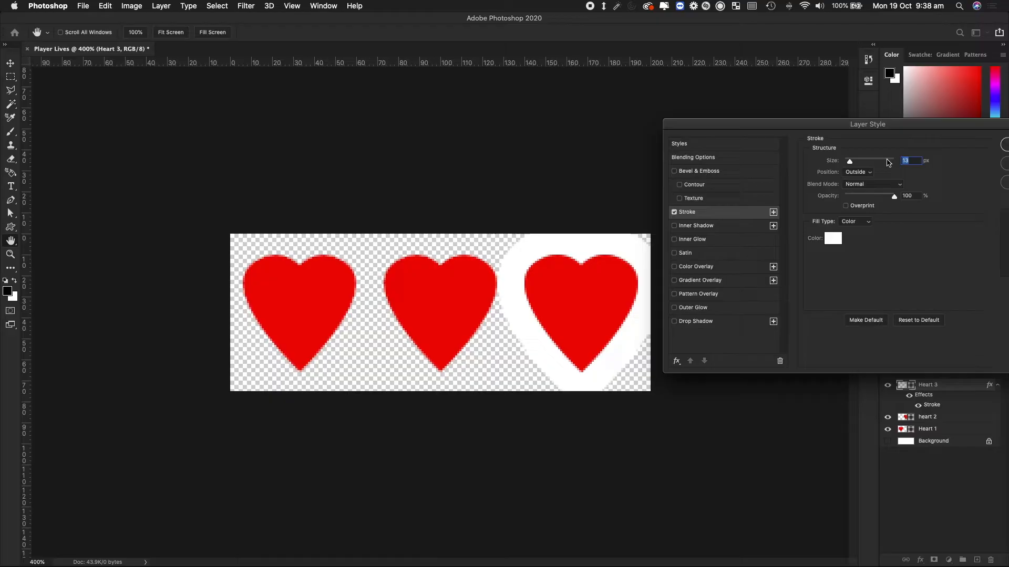
drag(885, 122, 798, 176)
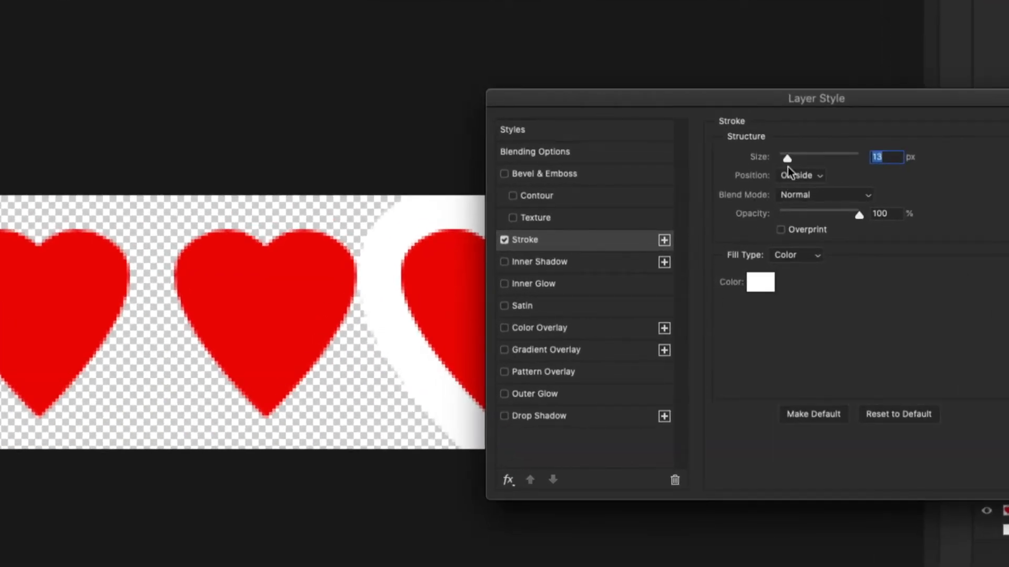
drag(789, 161, 780, 157)
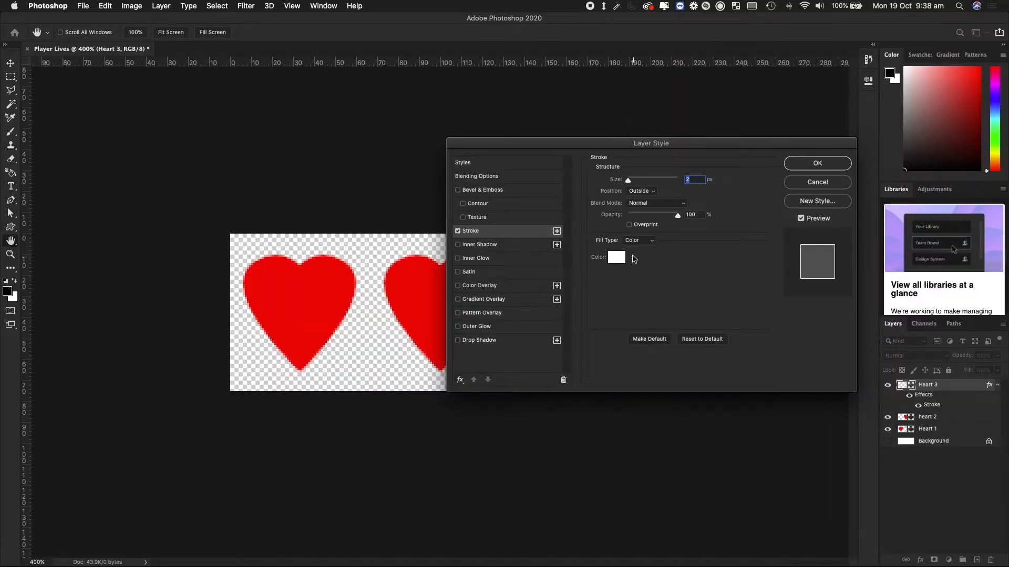
- Change Heart 3's stroke colour to a dark red and apply the layer style
mouse_move(660, 148)
mouse_down()
mouse_move(308, 265)
mouse_move(312, 226)
mouse_up()
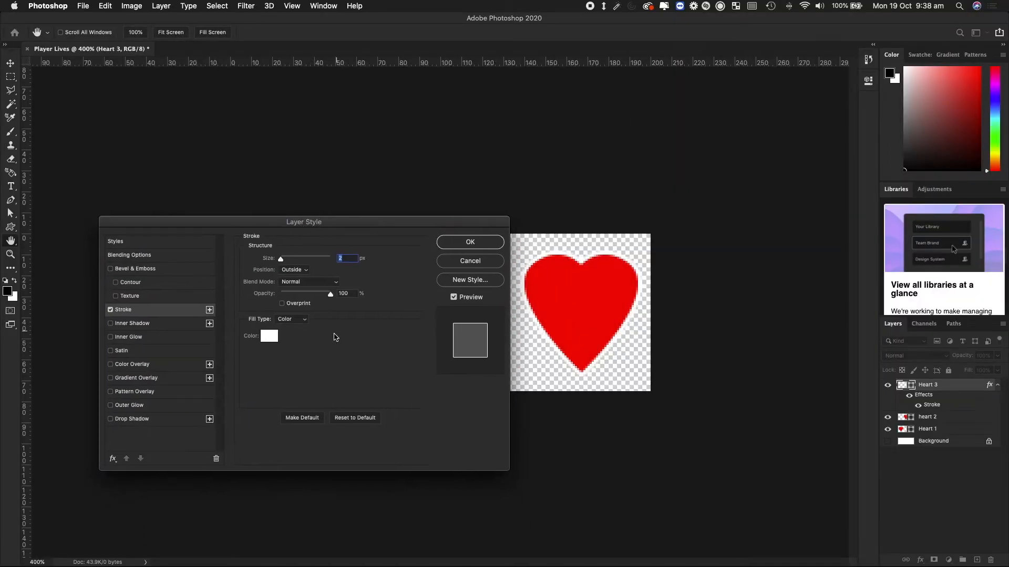
click(270, 336)
drag(588, 190, 613, 207)
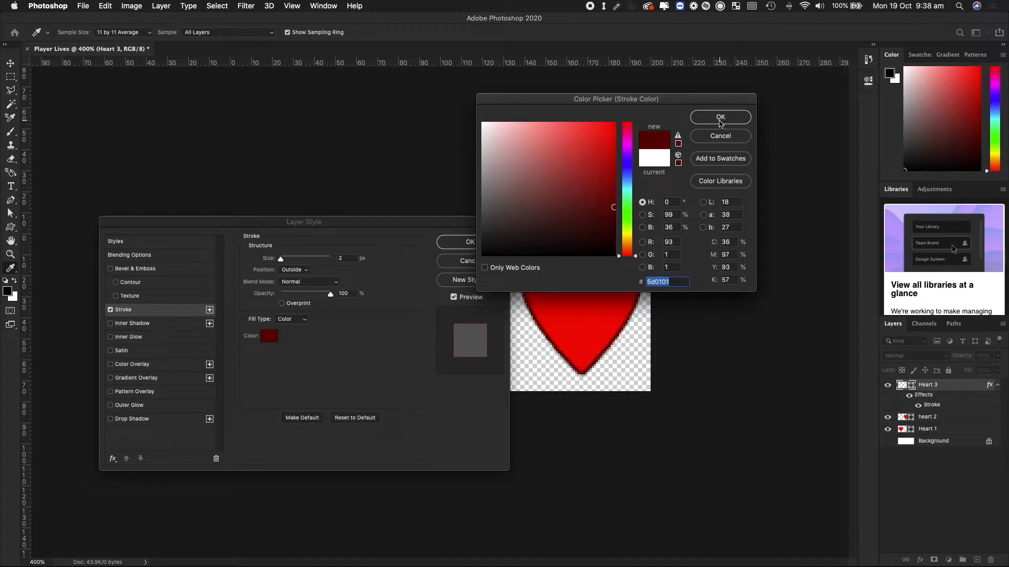
drag(611, 167, 623, 181)
click(718, 116)
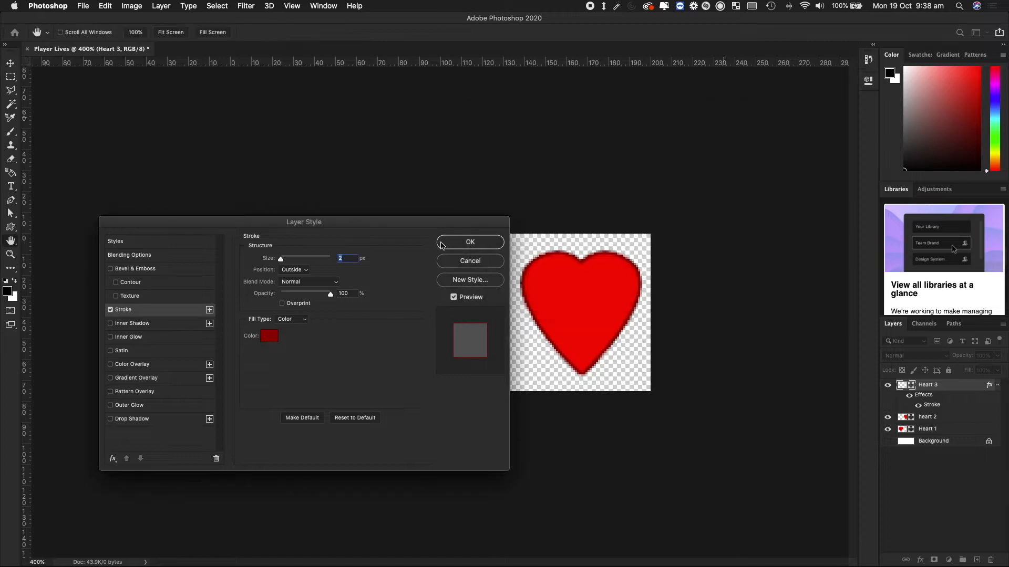
click(469, 242)
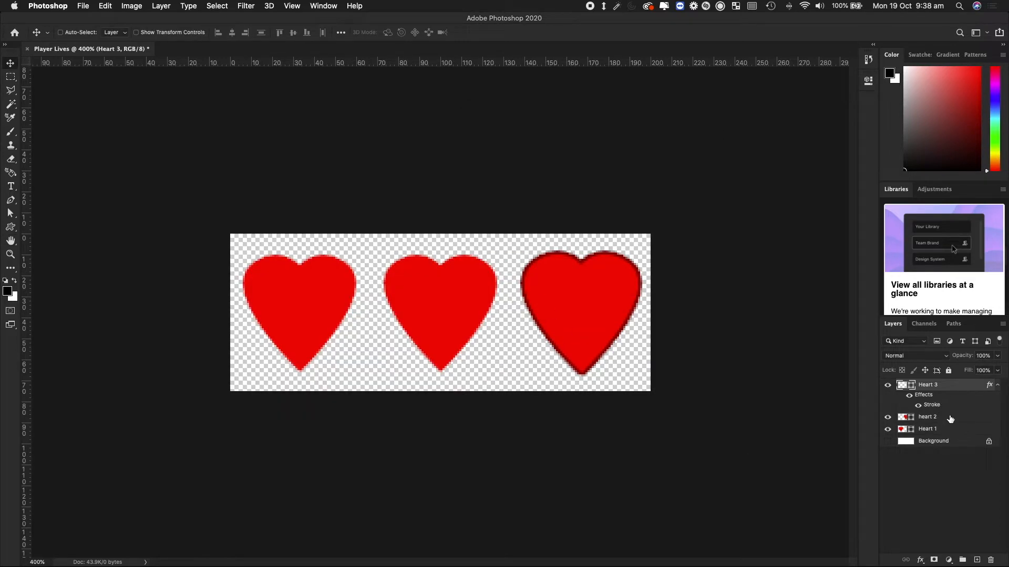
- Add the same 2 px dark red outside Stroke effect to the heart 2 layer
click(936, 398)
right_click(950, 417)
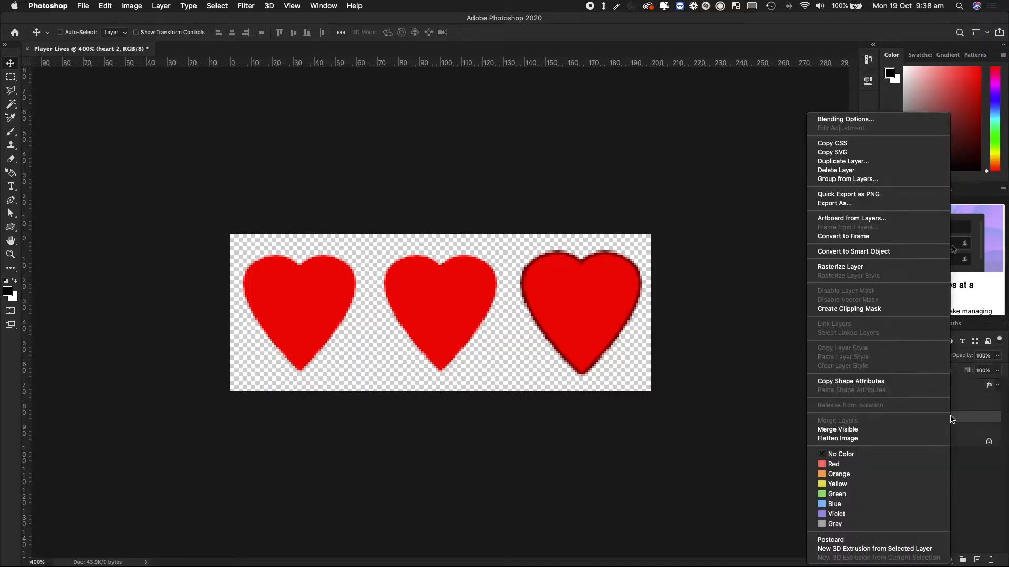
click(872, 120)
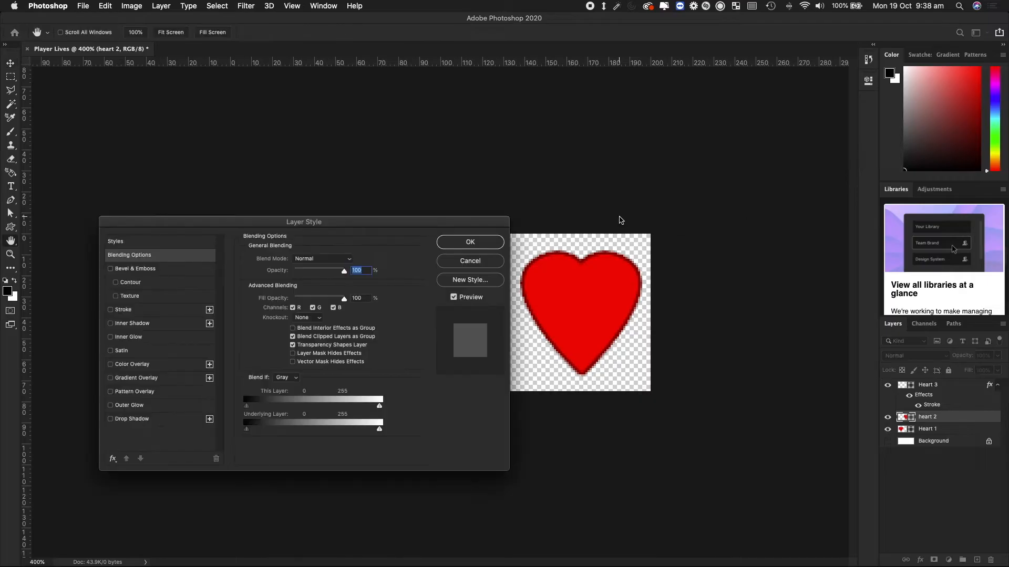
click(129, 310)
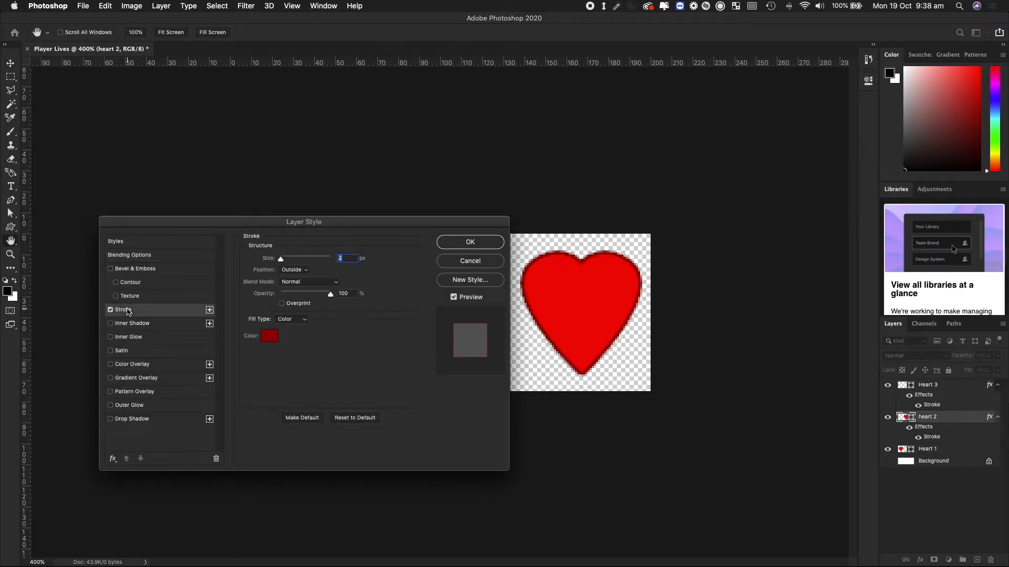
mouse_move(393, 222)
mouse_down()
mouse_move(571, 367)
mouse_move(561, 362)
mouse_up()
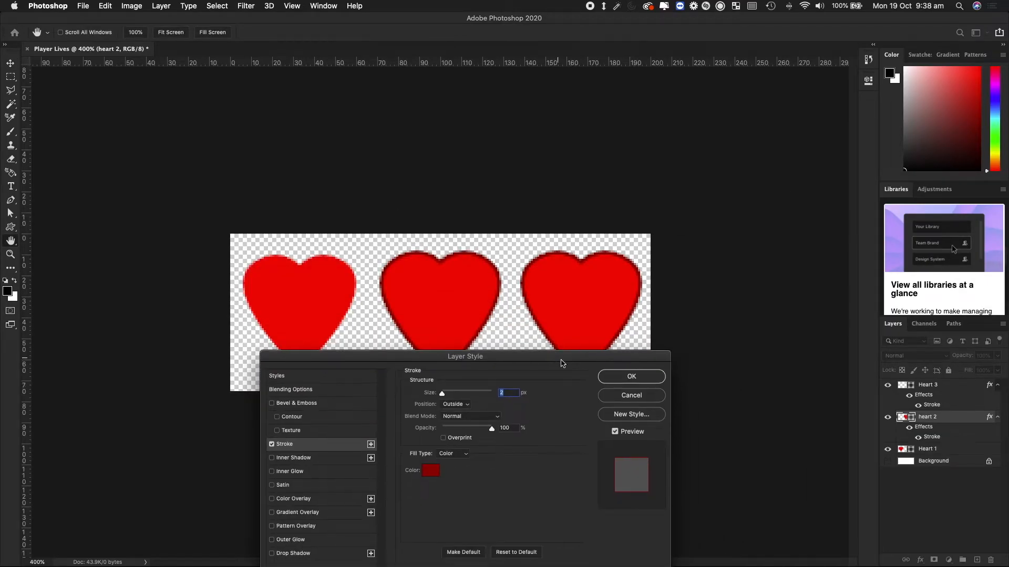
click(629, 377)
- Give the Heart 1 layer a matching 2 px dark red outside Stroke effect
click(935, 453)
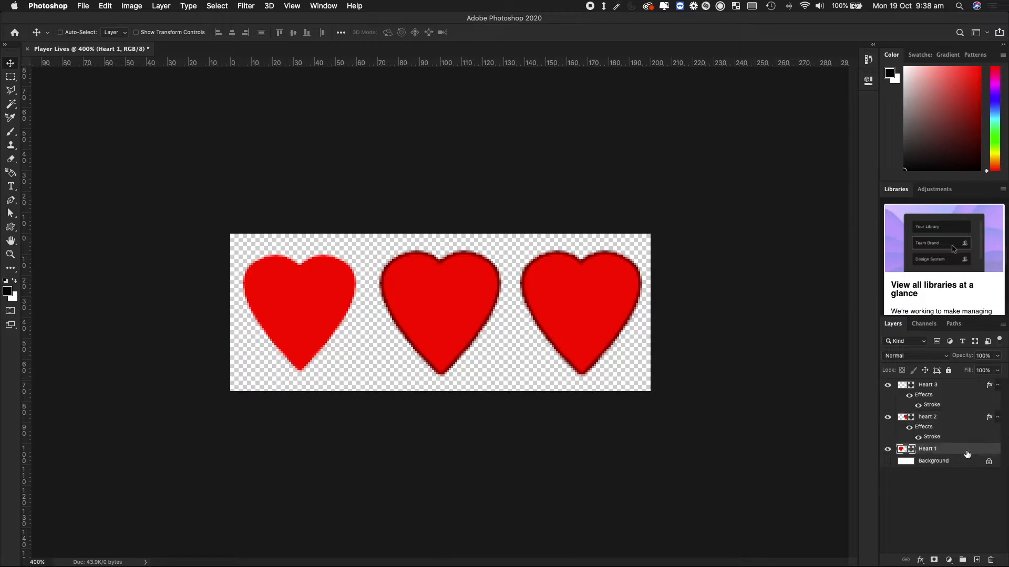
right_click(962, 453)
click(886, 116)
right_click(955, 452)
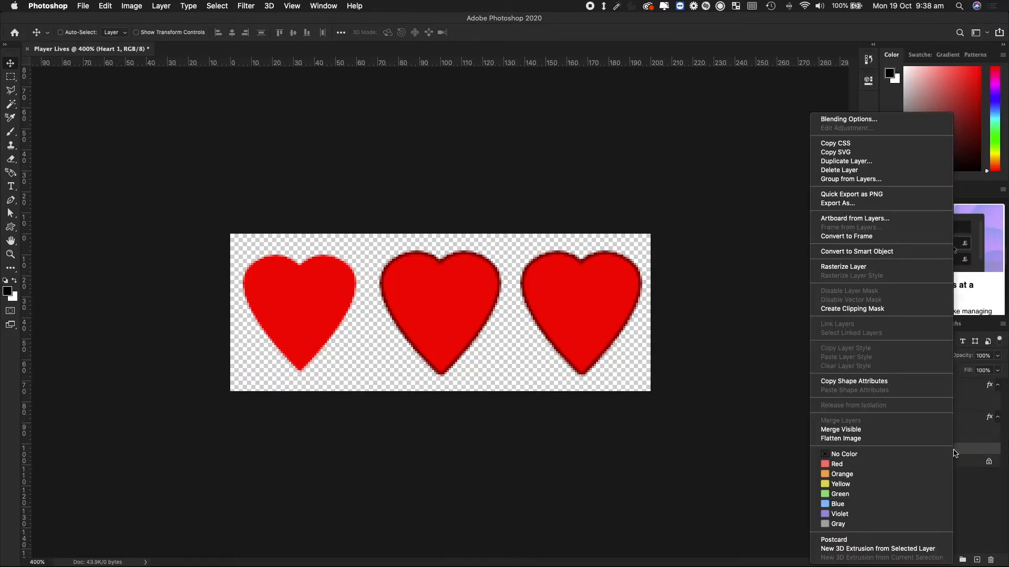
click(856, 120)
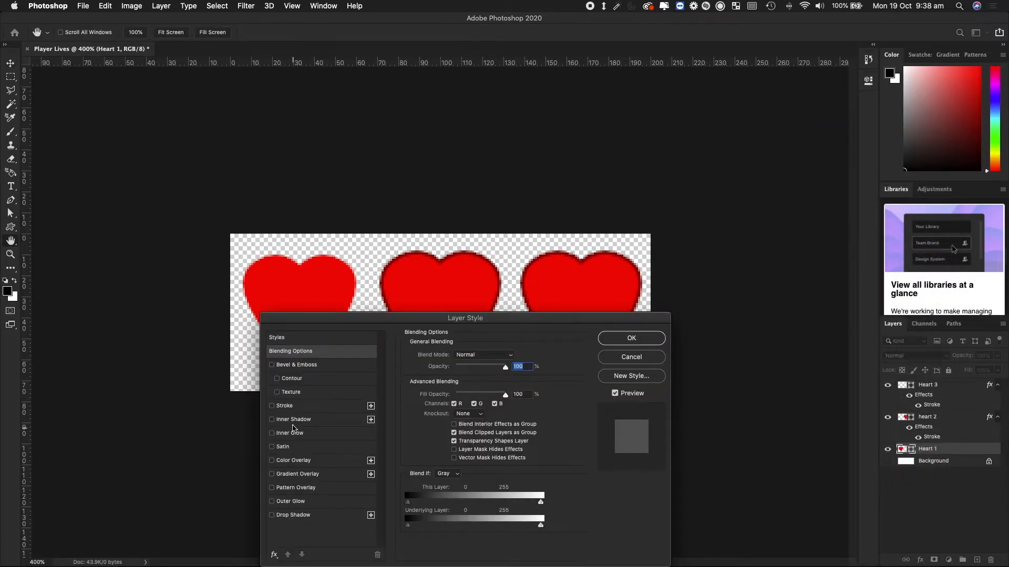
click(284, 406)
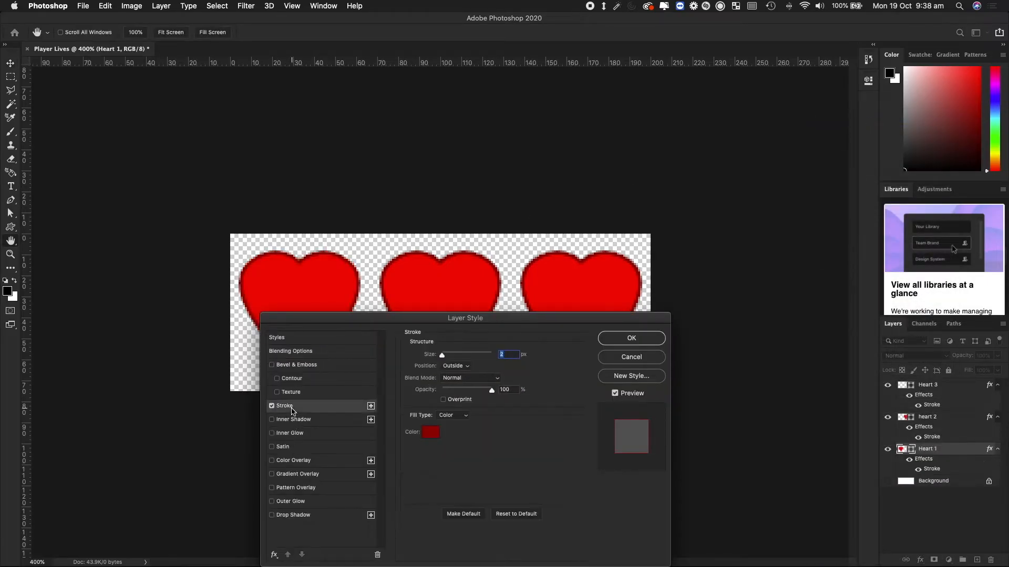
click(626, 341)
- Save the three-heart graphic as 3 Lives.png in the Platformer Game folder, choosing to replace the existing file and using the large file size option
click(85, 6)
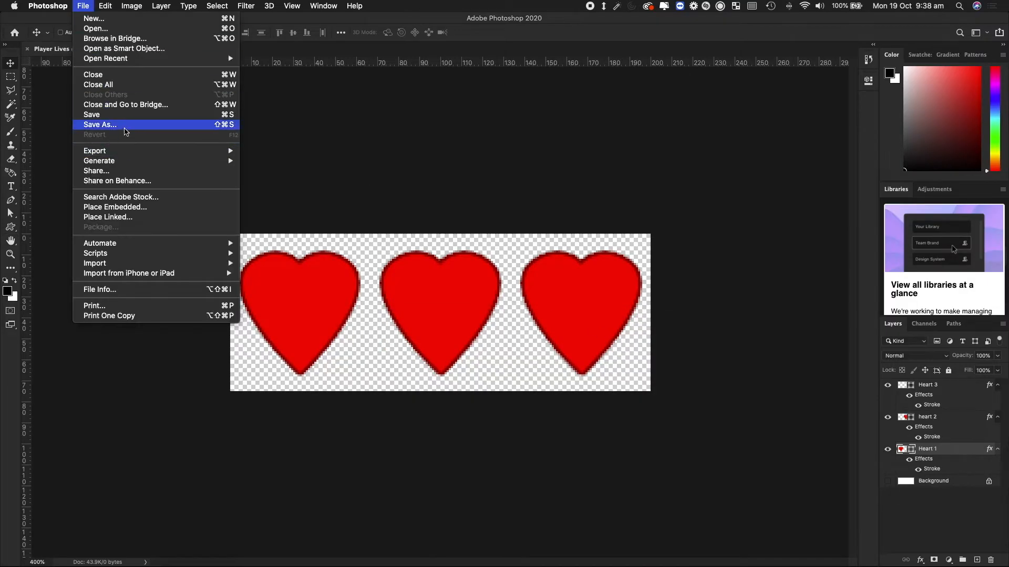
click(126, 125)
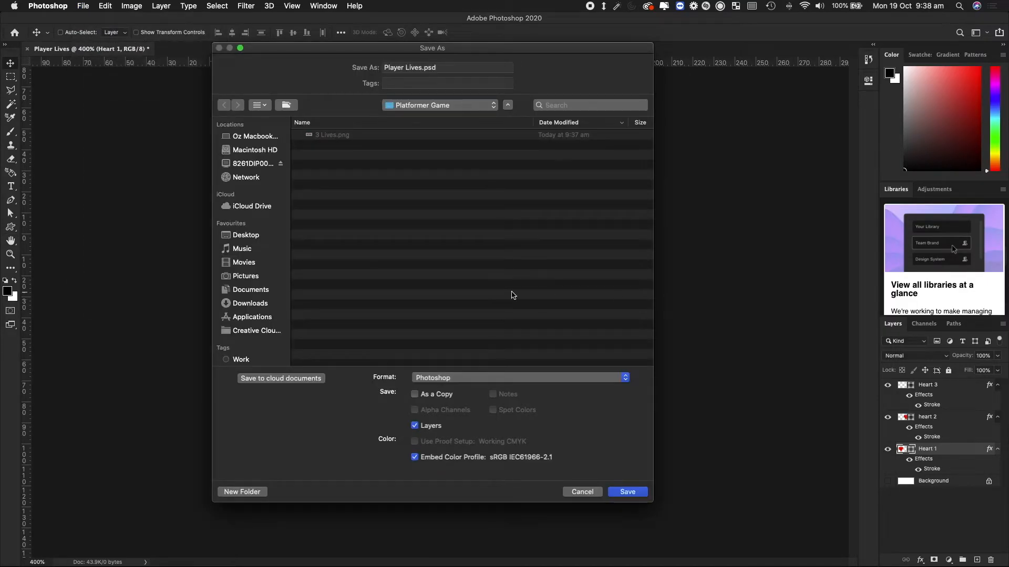
click(454, 379)
click(462, 520)
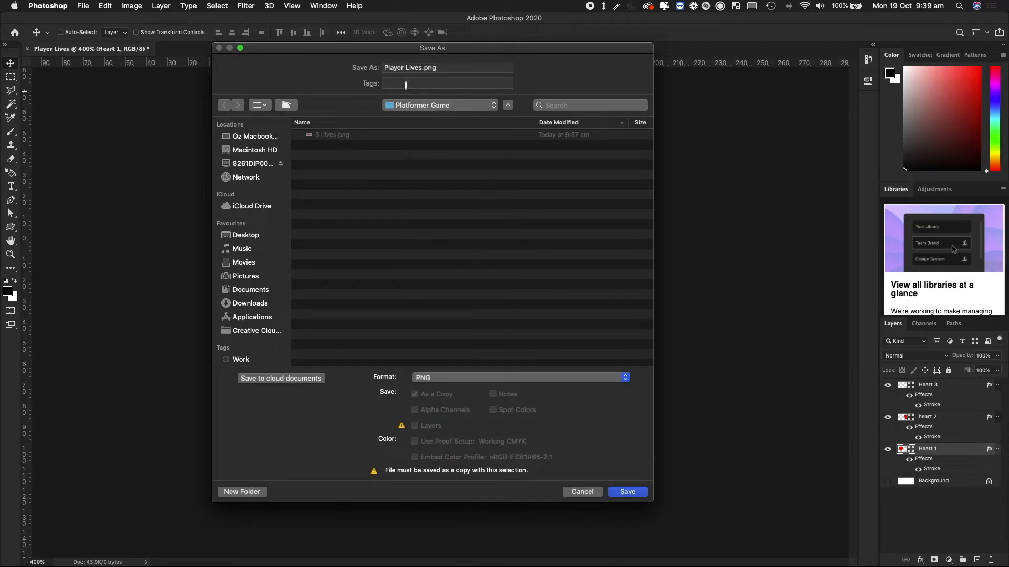
double_click(393, 67)
text(3)
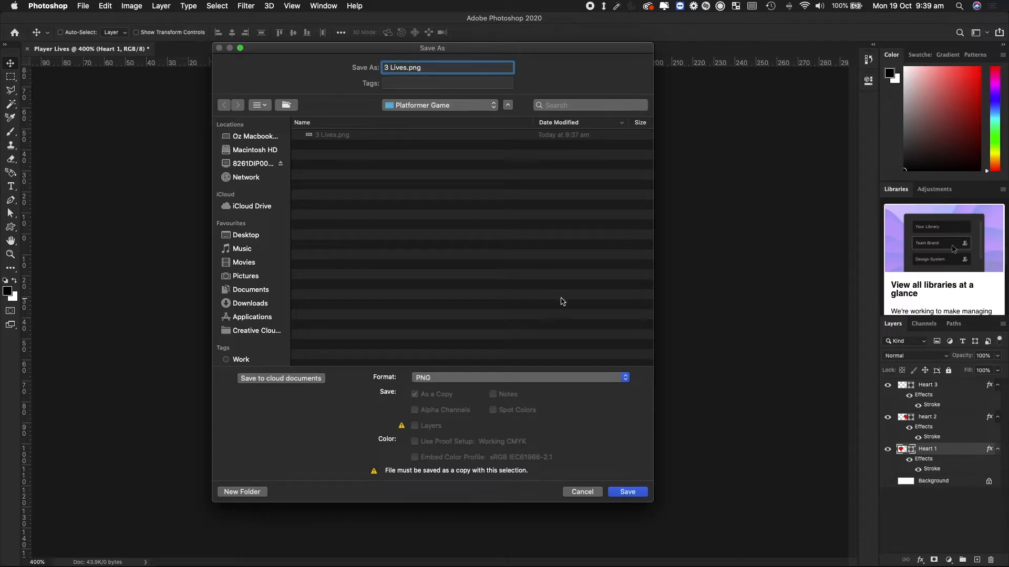
click(626, 493)
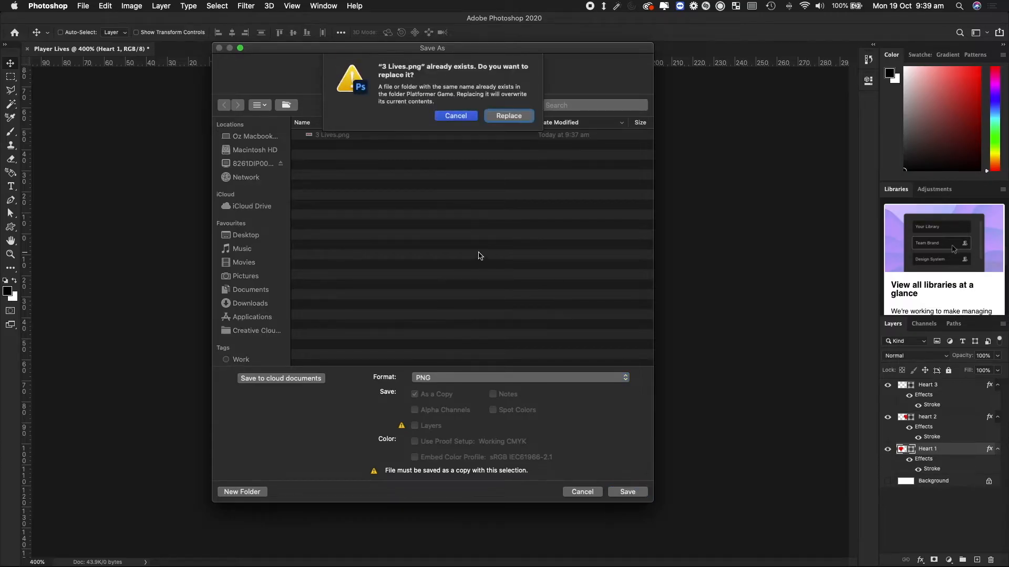
click(523, 117)
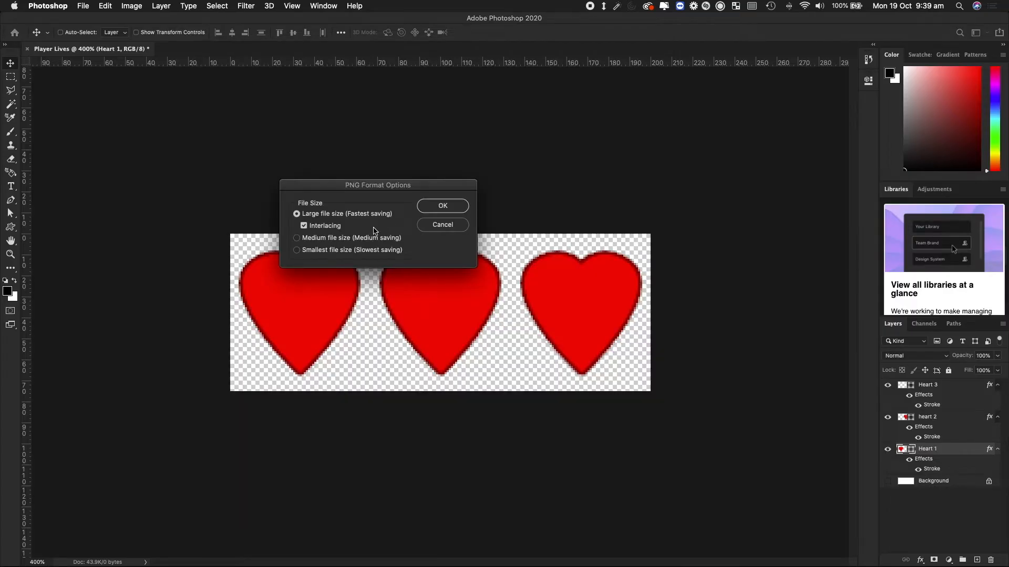
click(443, 206)
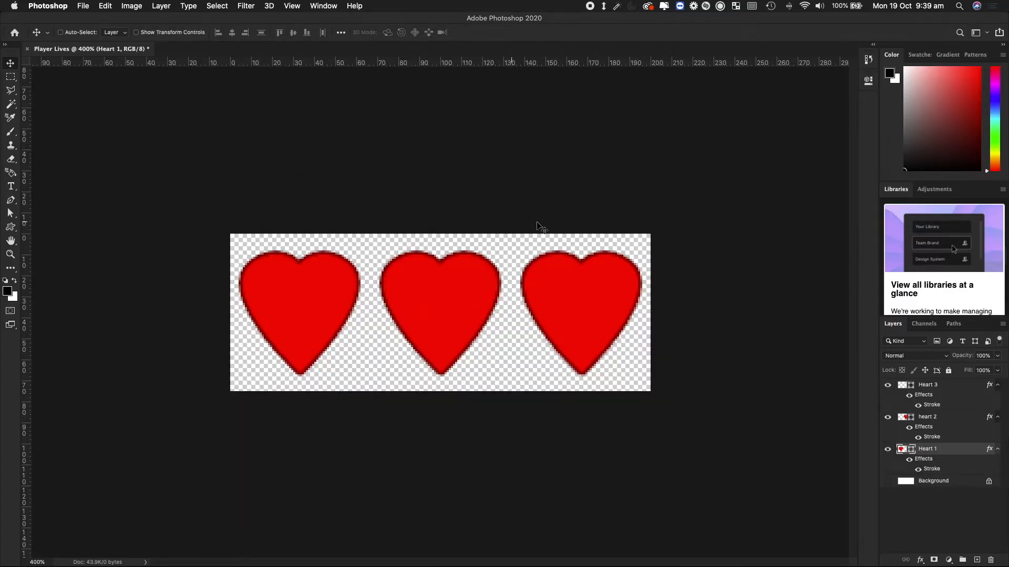
- Set the Heart 3 layer's fill to 0% while leaving the layer visible, so just its outline shows
click(932, 386)
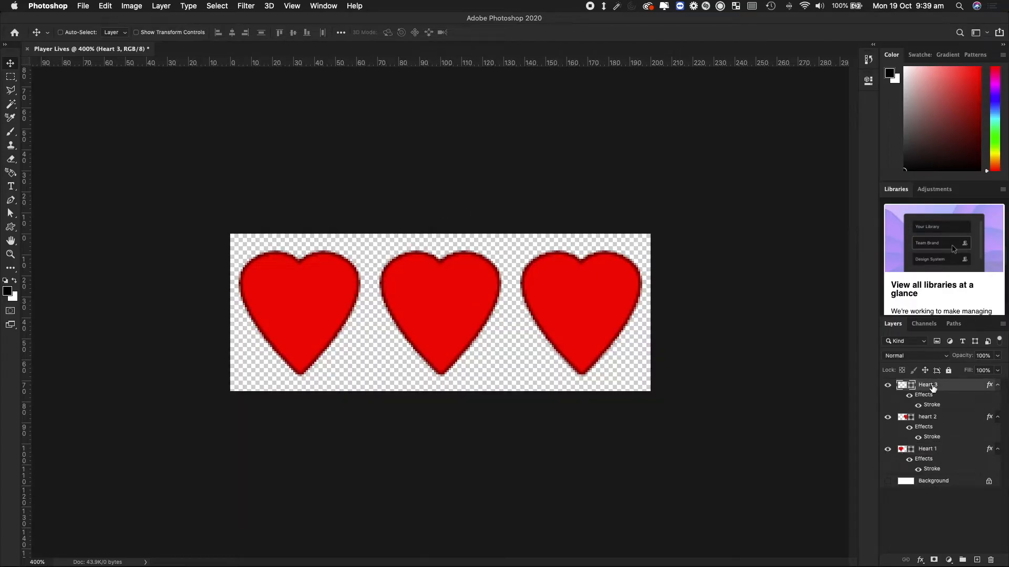
click(887, 386)
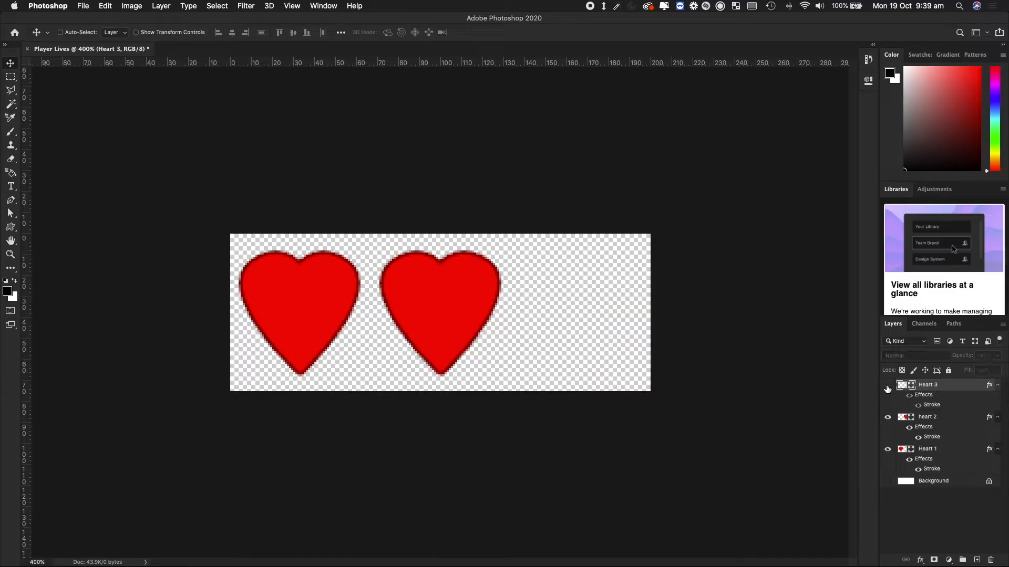
click(887, 386)
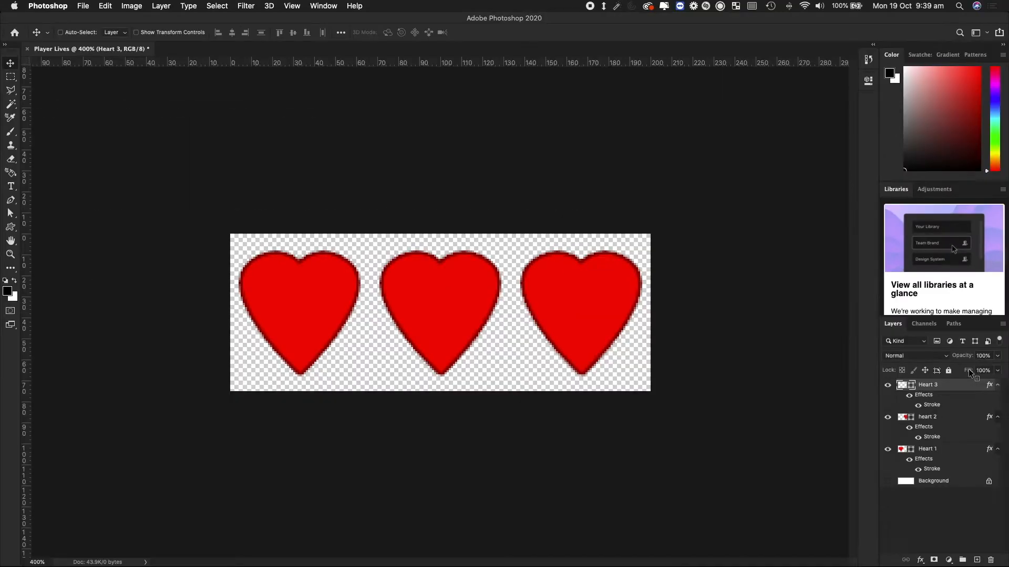
drag(952, 370, 898, 371)
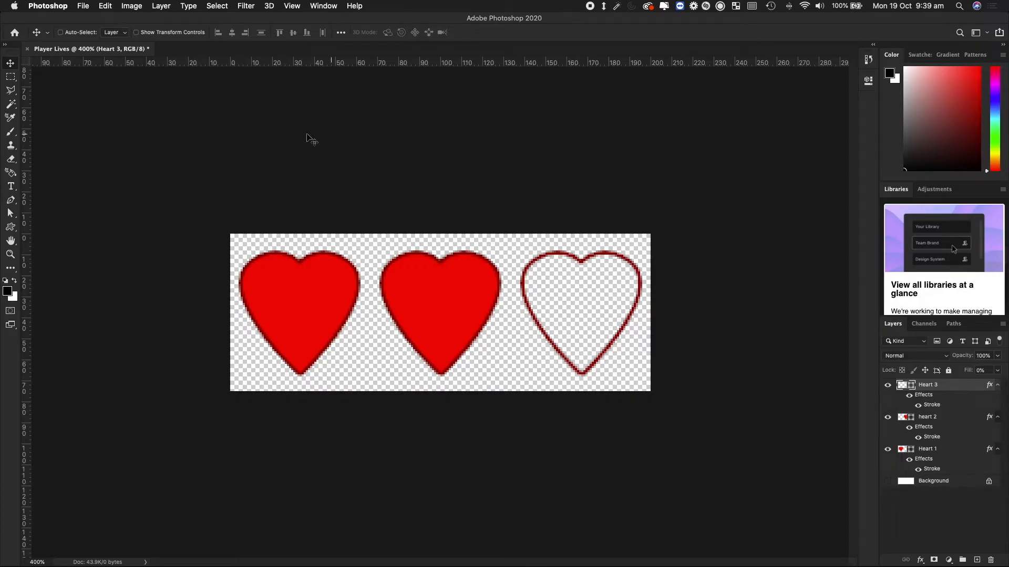
- Save this two-life version as 2 Lives in PNG format in the Platformer Game folder, with the large file size option
click(83, 6)
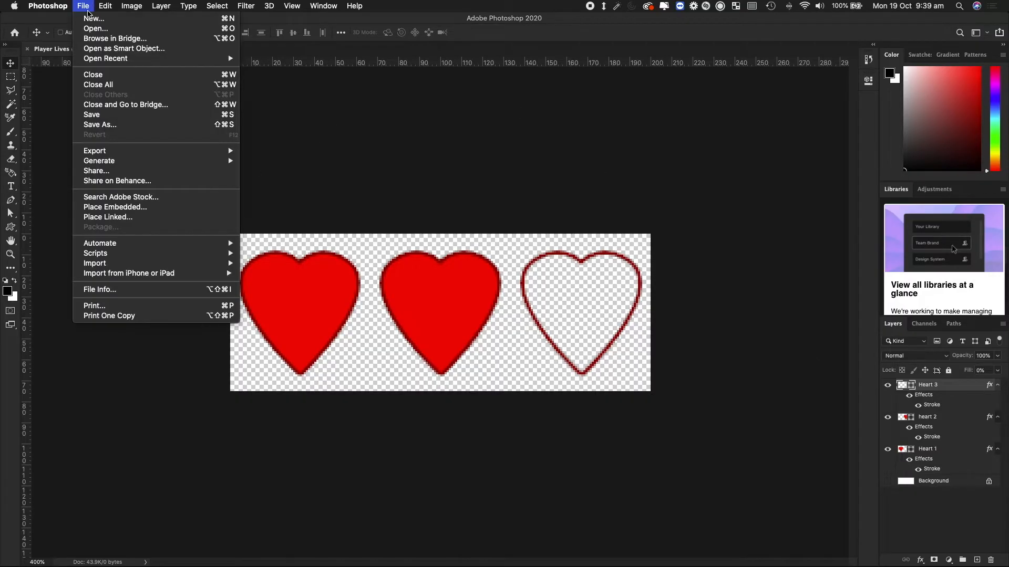
click(114, 125)
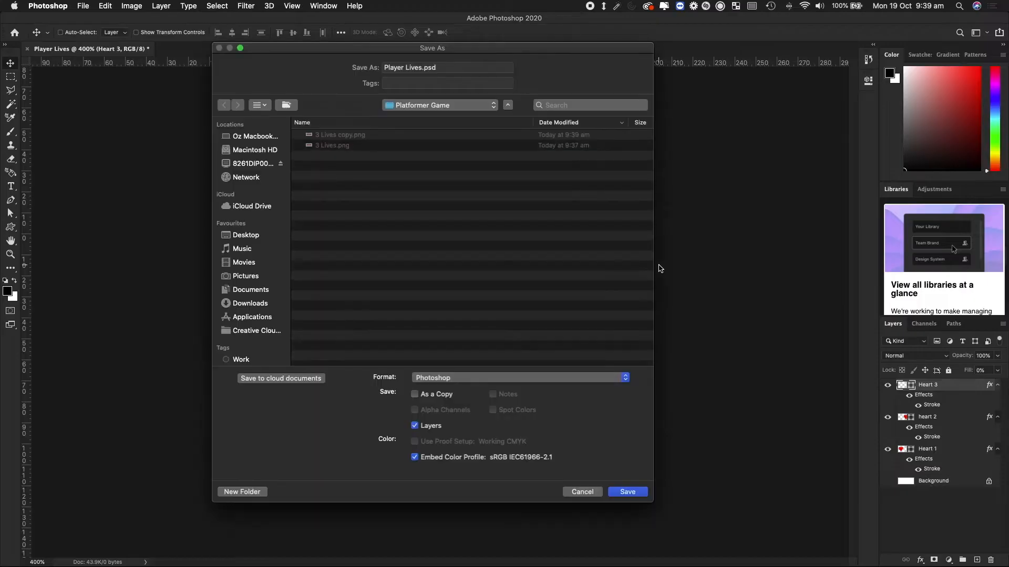
double_click(396, 69)
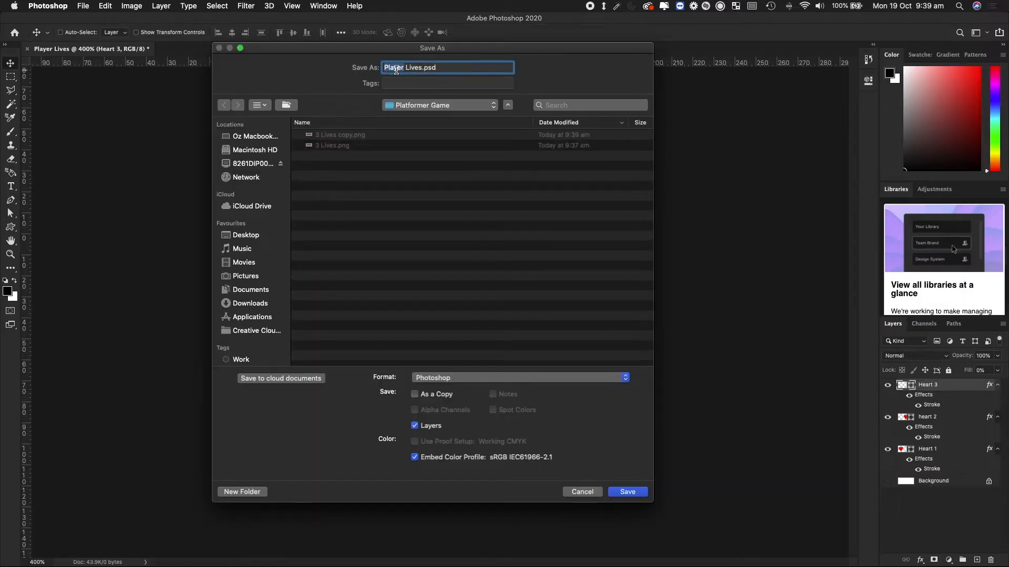
text(2)
click(474, 378)
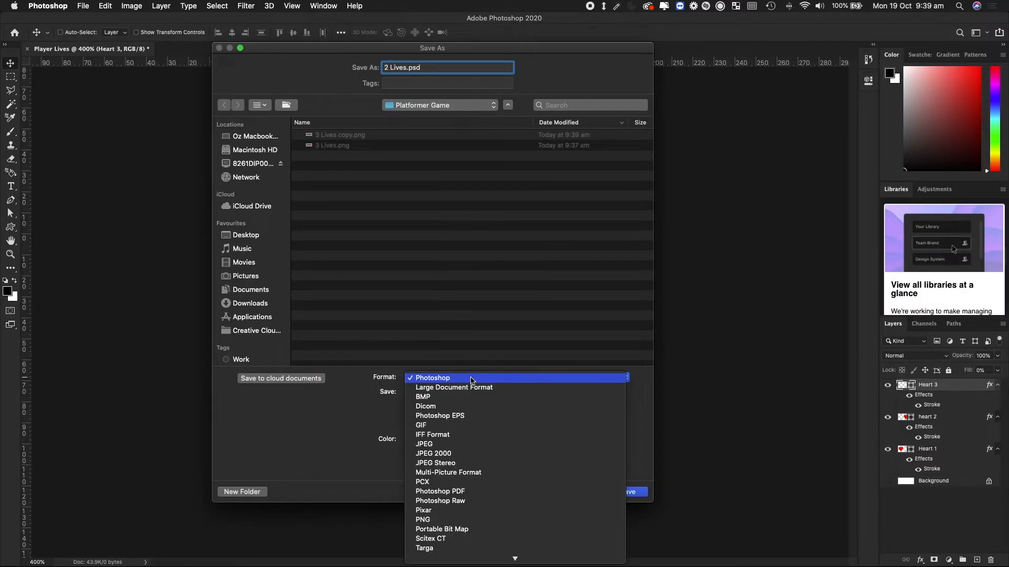
click(447, 521)
click(635, 495)
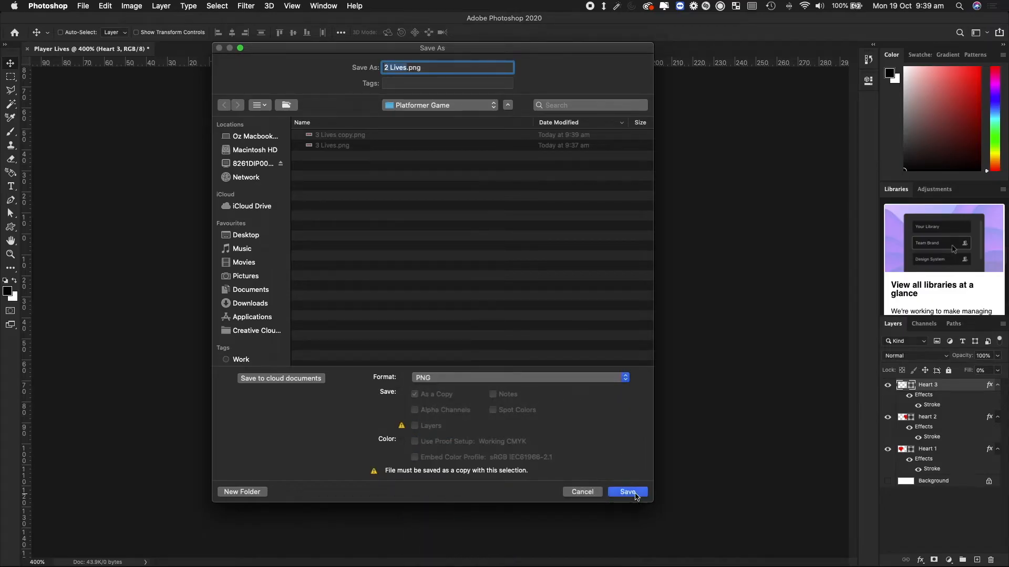
click(443, 207)
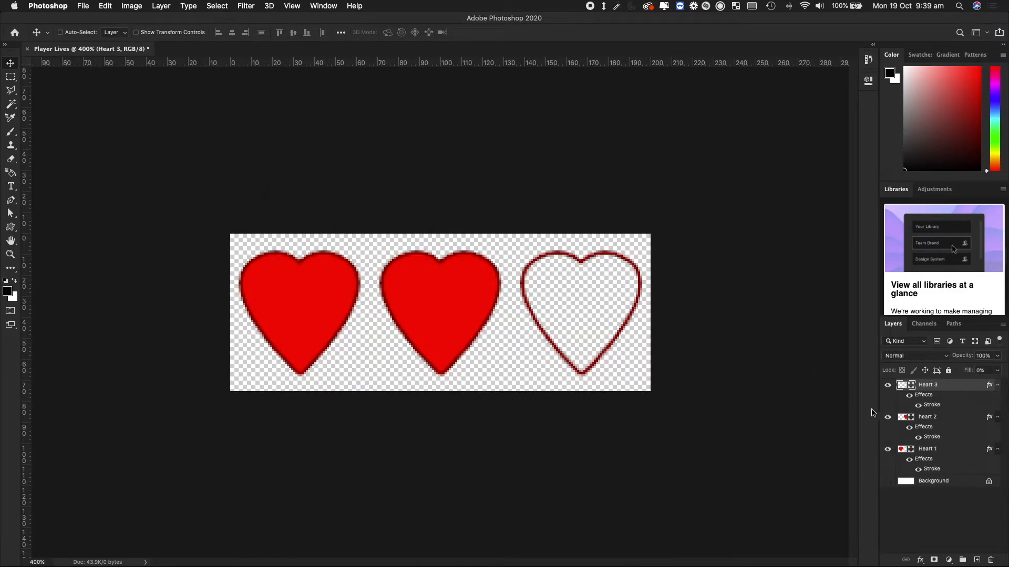
- Set the heart 2 layer's fill to 0% and save the one-life version as 1 Lives.png with the large file size option
click(926, 418)
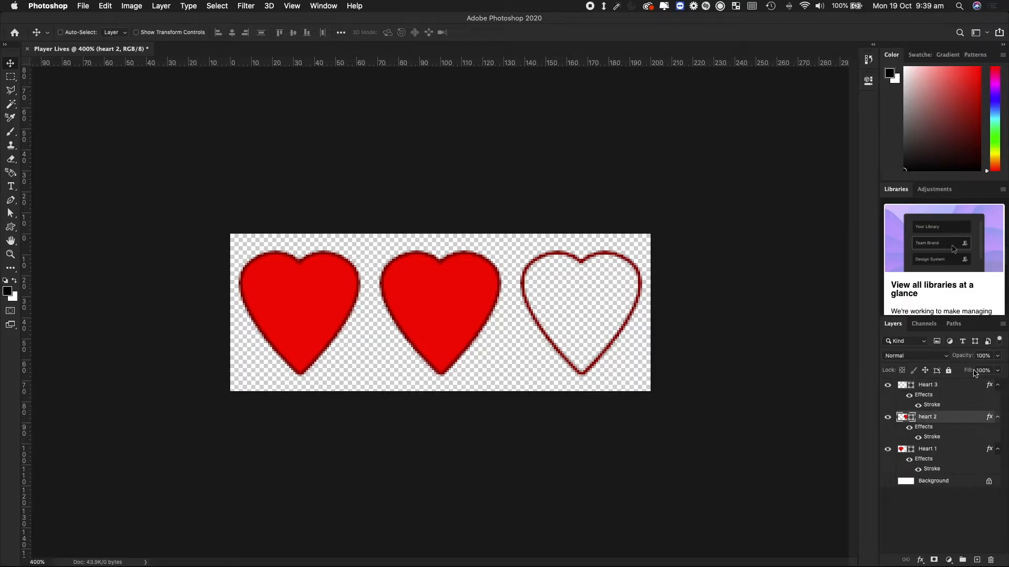
drag(969, 371, 893, 362)
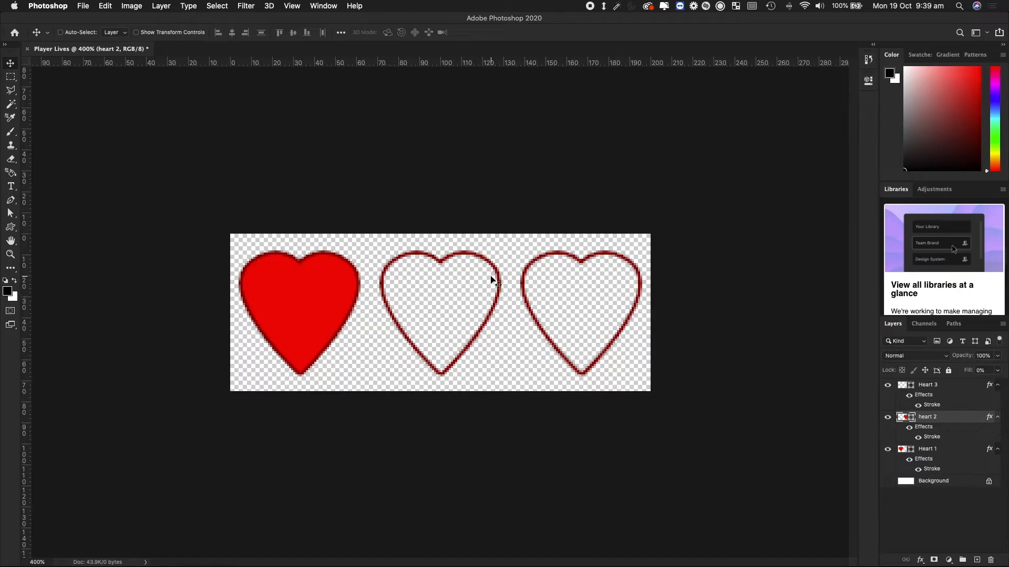
click(83, 5)
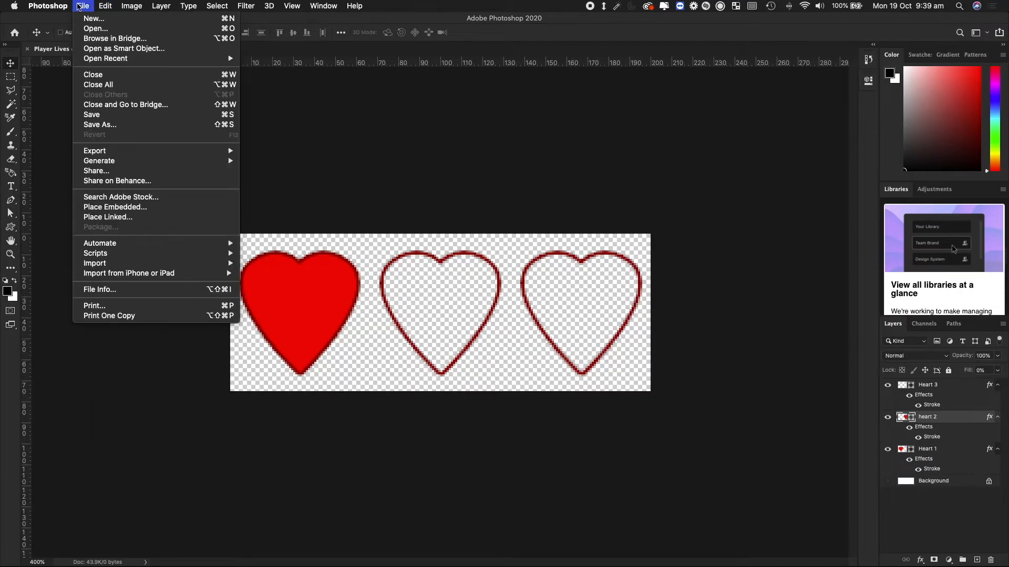
click(106, 117)
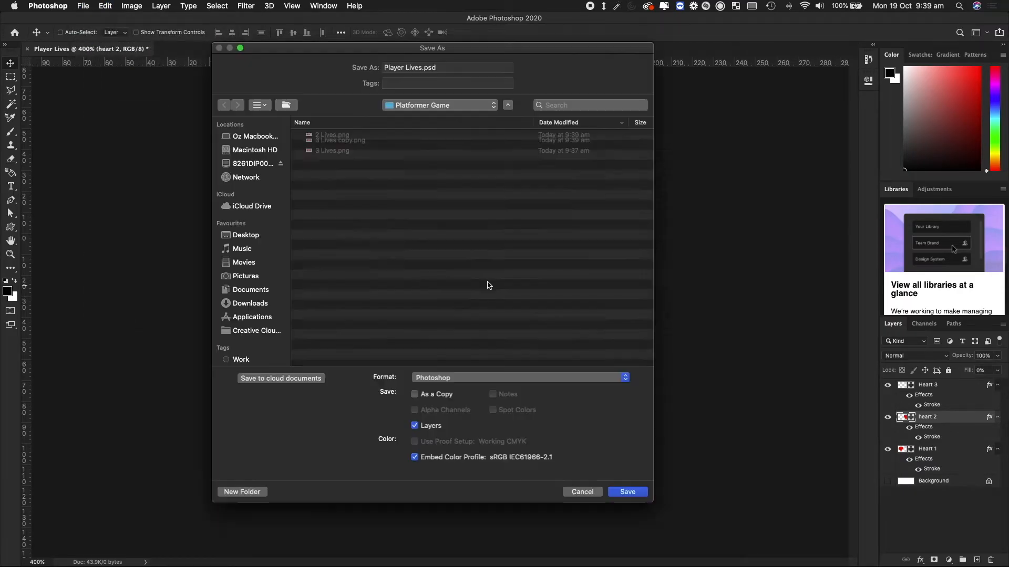
double_click(392, 68)
text(1)
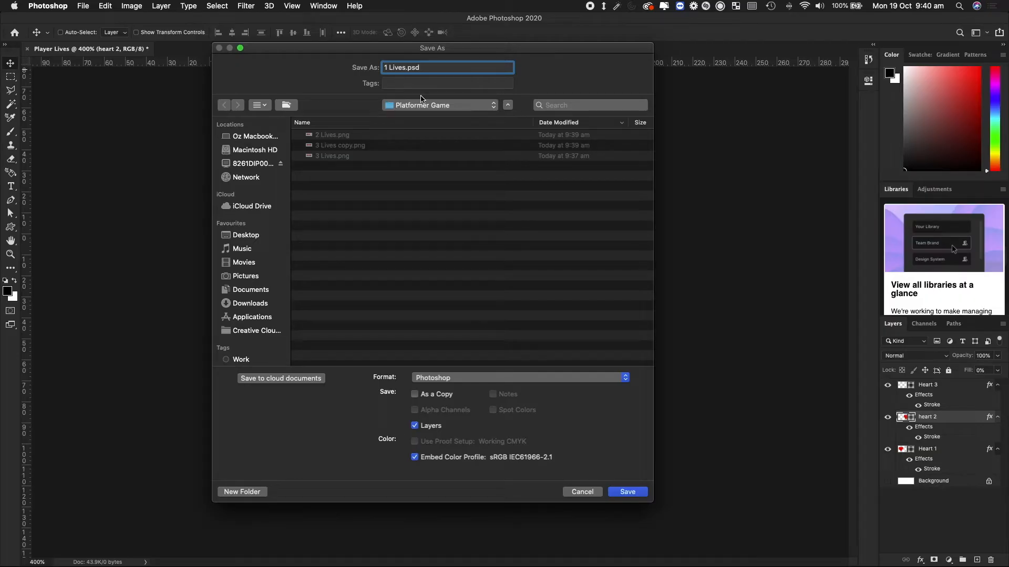
click(501, 378)
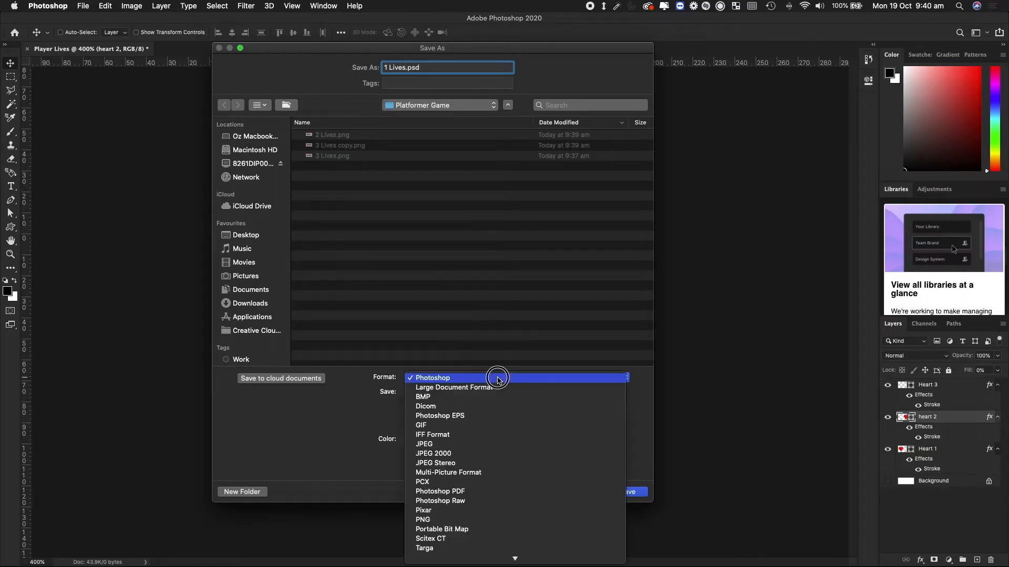
click(434, 520)
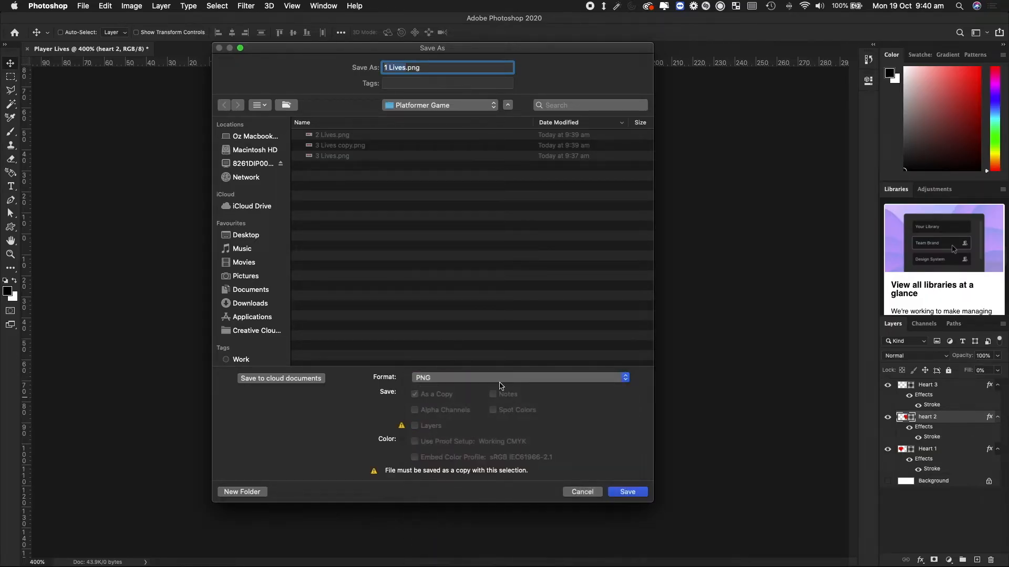
click(627, 492)
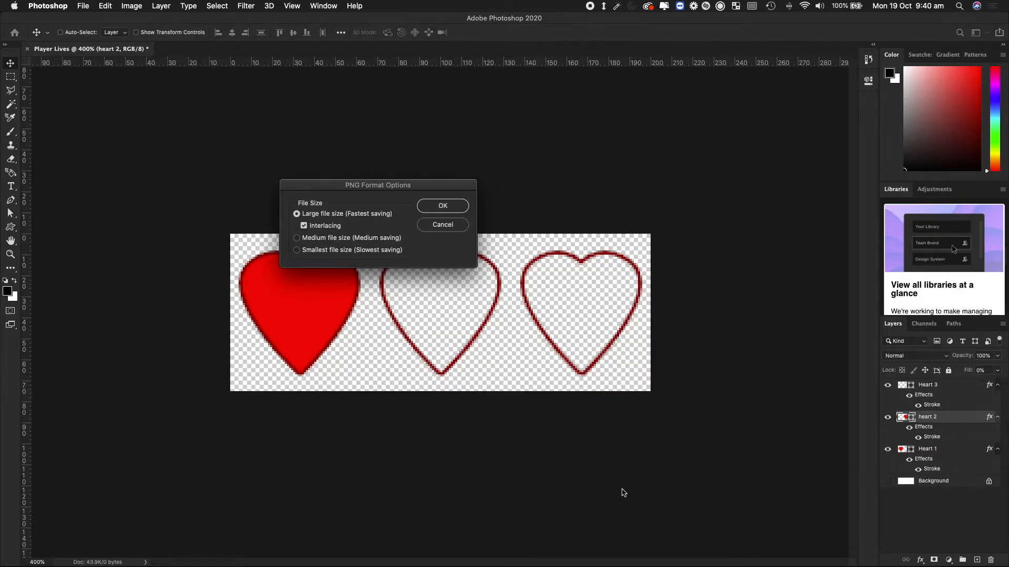
click(455, 210)
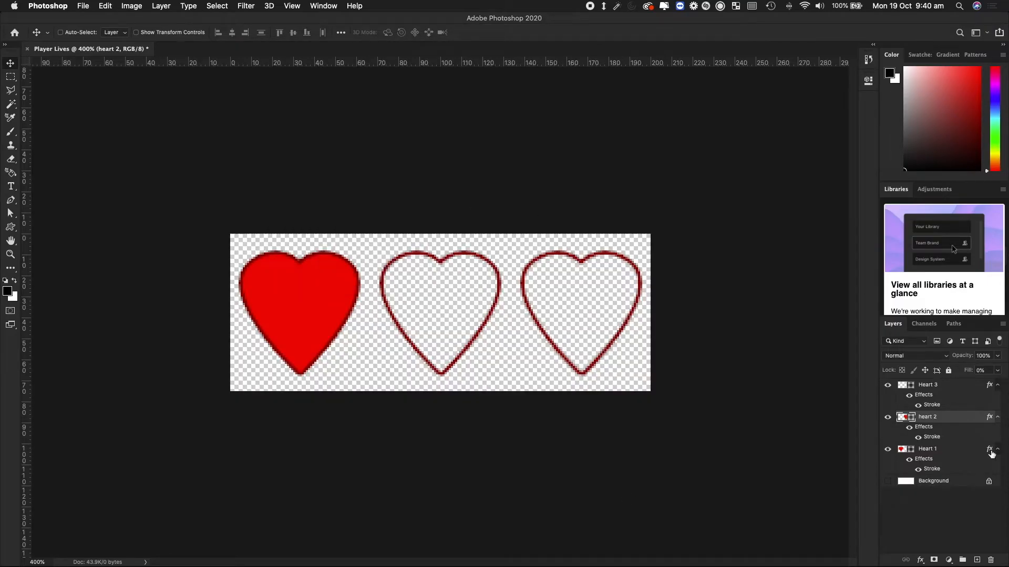
- Set the Heart 1 layer's fill to 0% and save the empty hearts as 0 Lives.png with the large file size option
click(938, 451)
drag(968, 371, 821, 366)
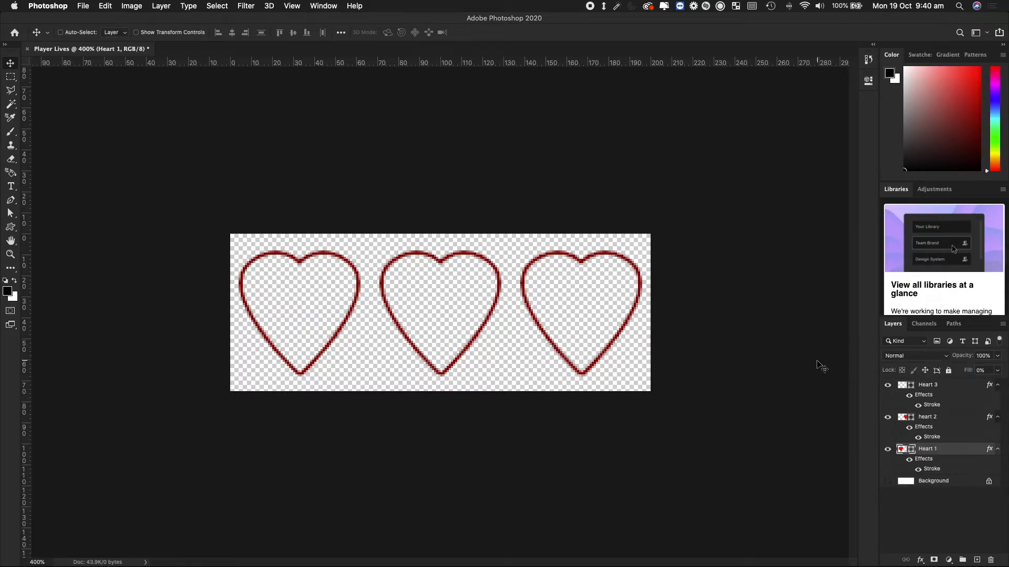
click(83, 5)
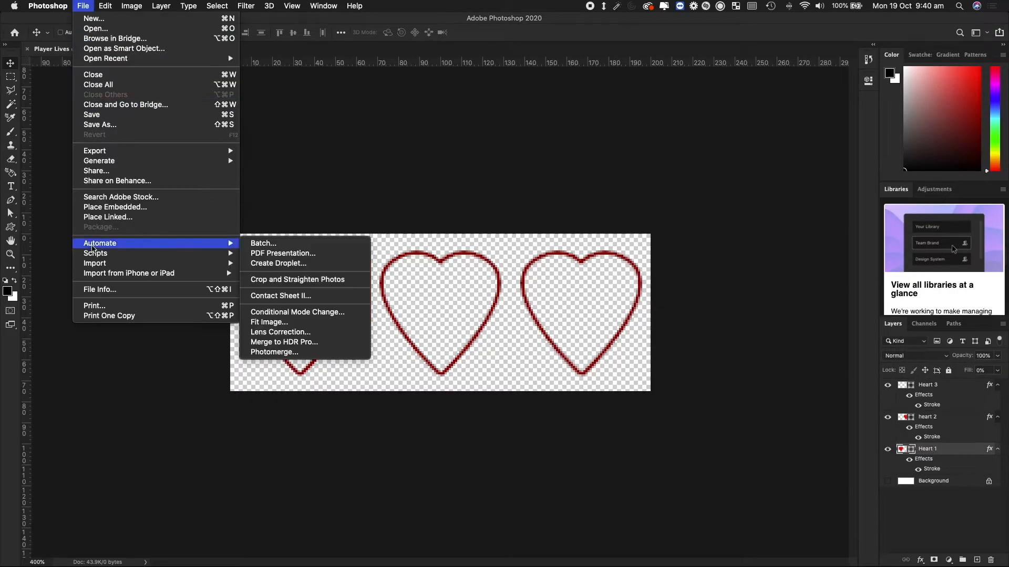
mouse_move(129, 151)
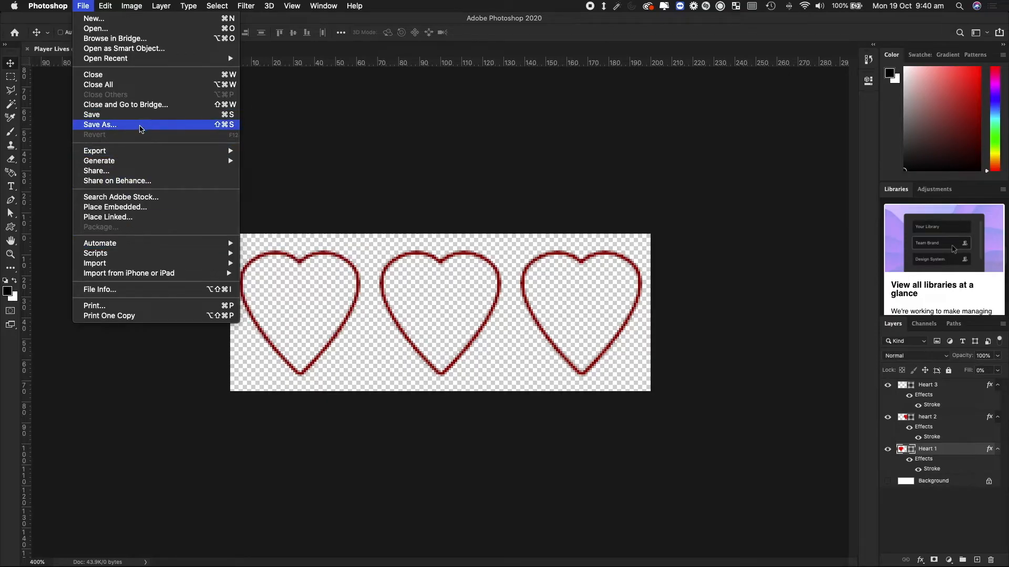
click(140, 125)
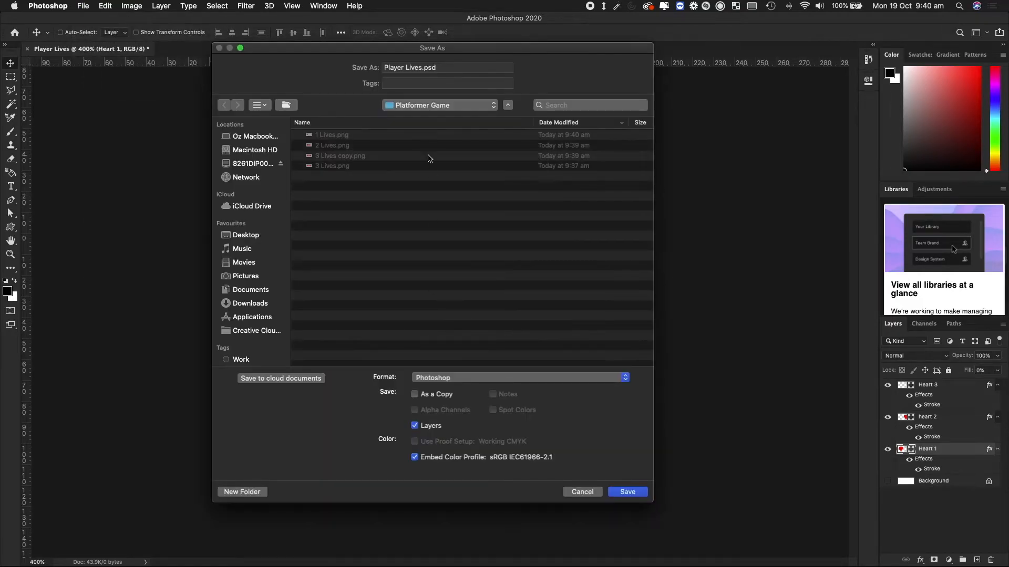
double_click(395, 70)
text(0)
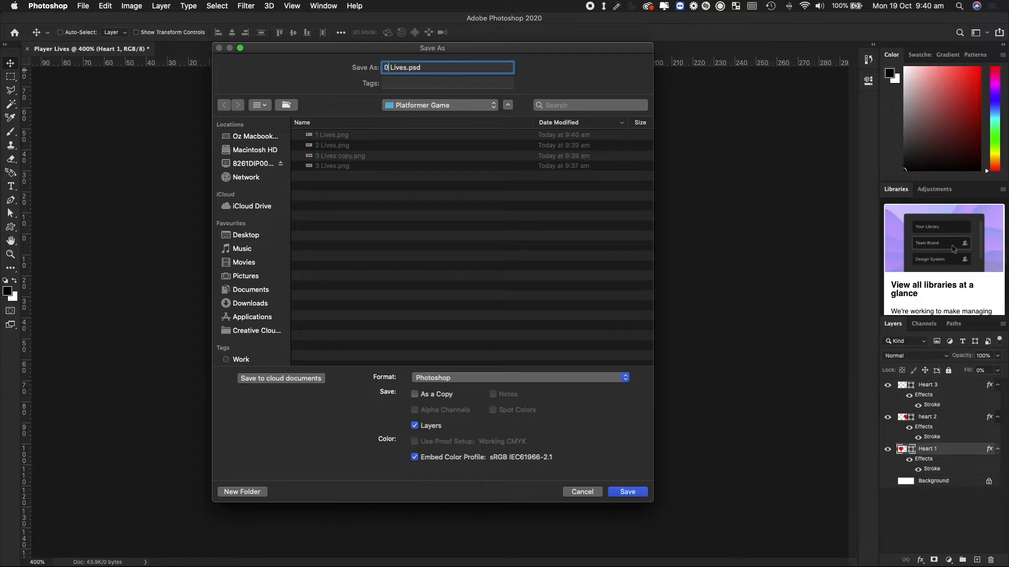
click(490, 377)
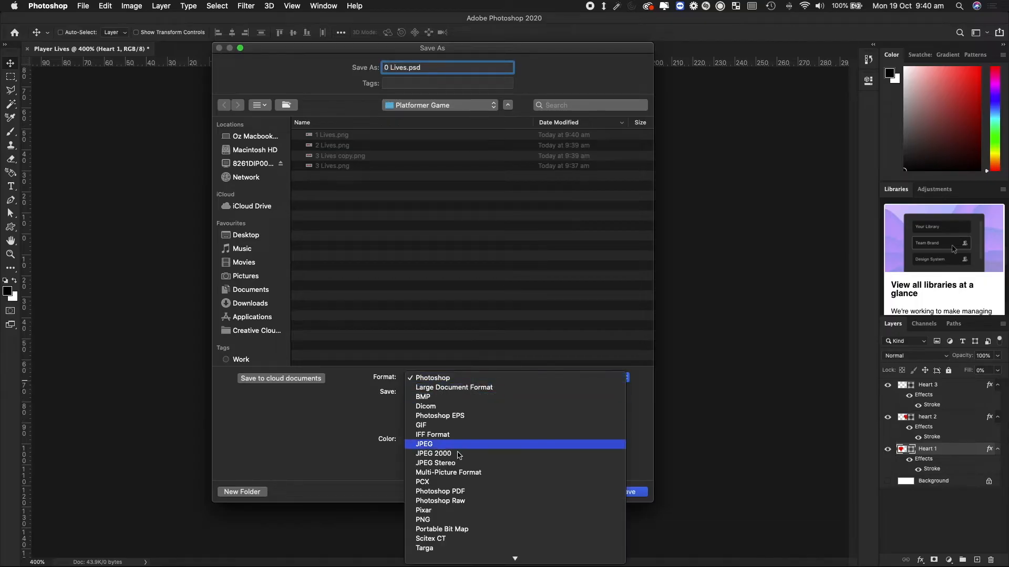
click(436, 520)
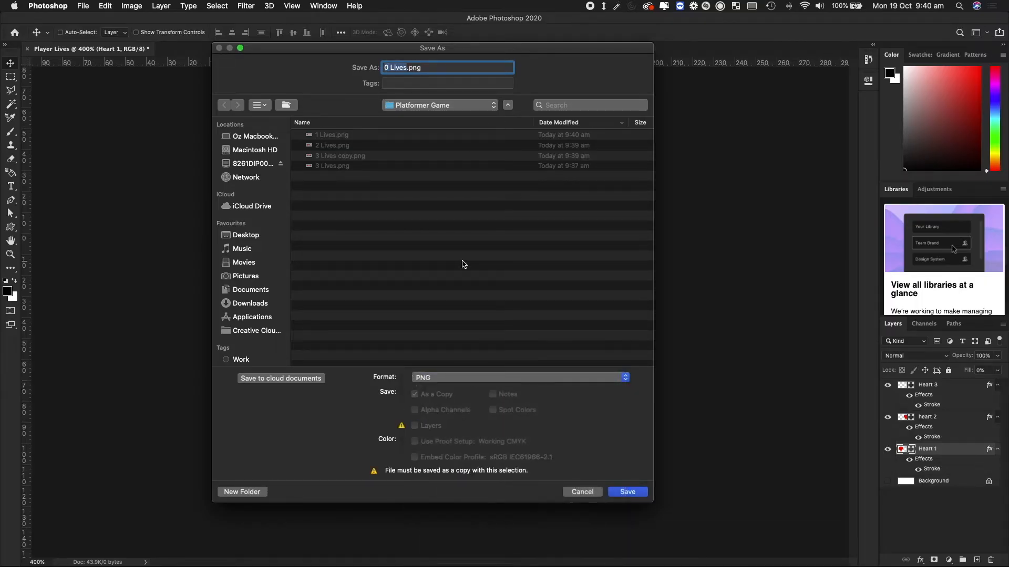
click(633, 491)
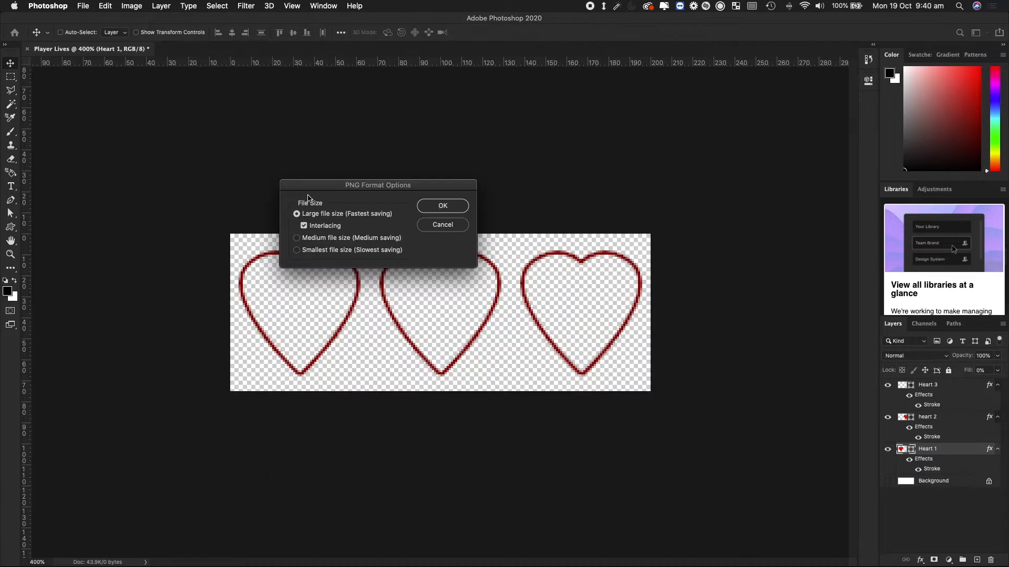
click(452, 206)
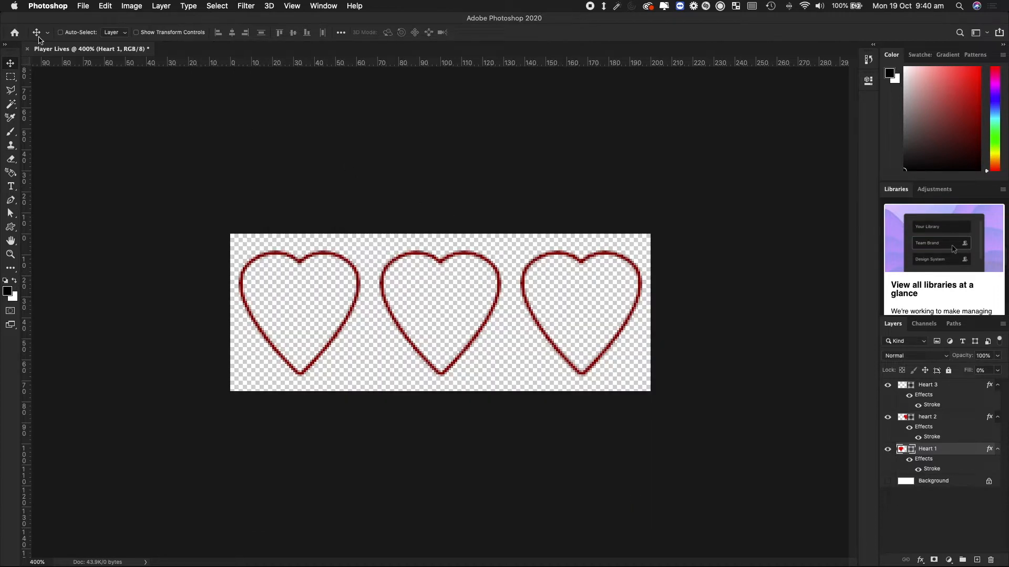
- Switch to the Platformer Game folder in Finder, preview the older 3 Lives.png and delete it
drag(95, 21, 141, 79)
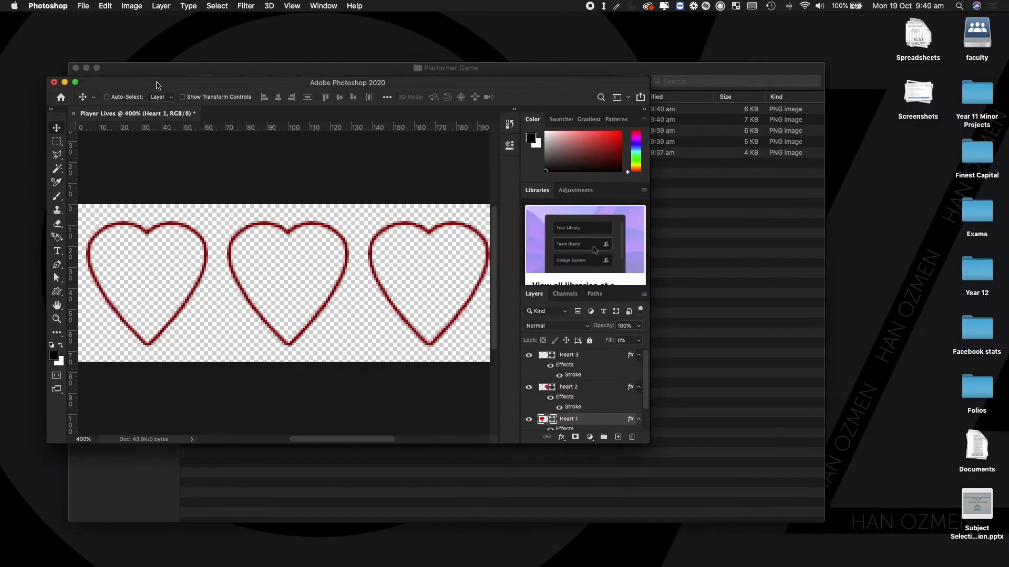
click(780, 302)
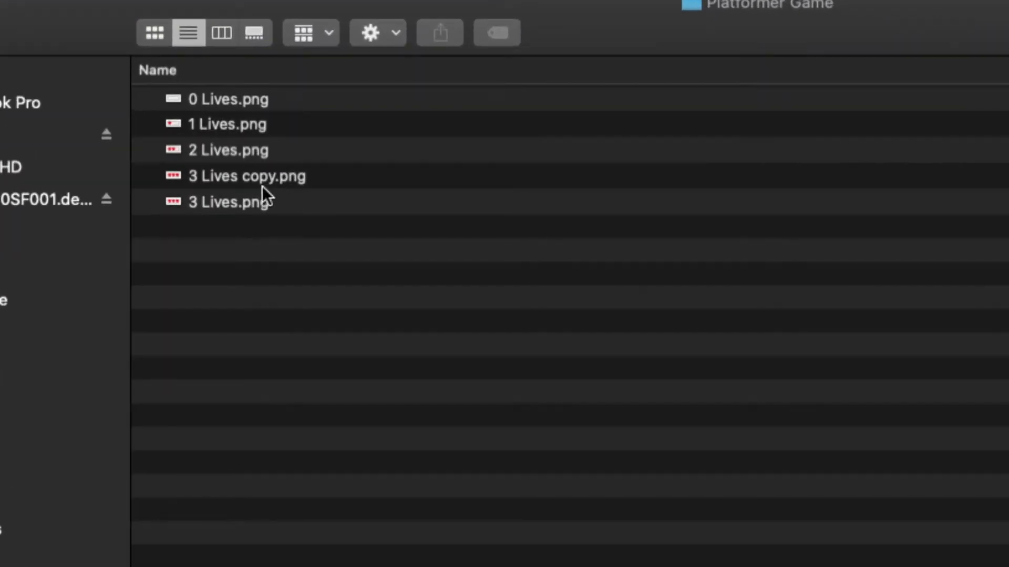
click(269, 205)
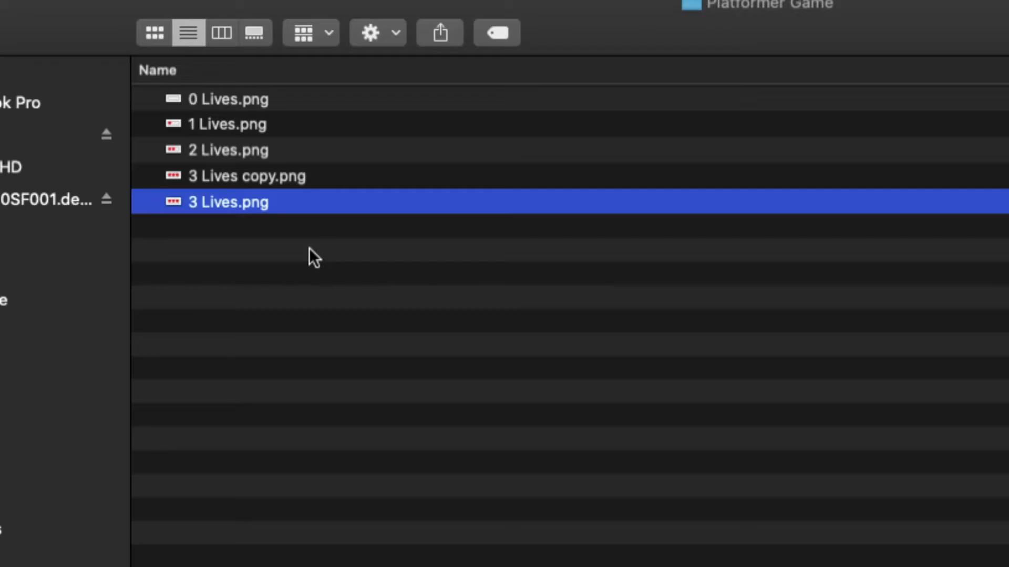
key(space)
key(space)
key(super+BackSpace)
- Rename 3 Lives copy.png as 3 Lives.png
key(Return)
key(Right)
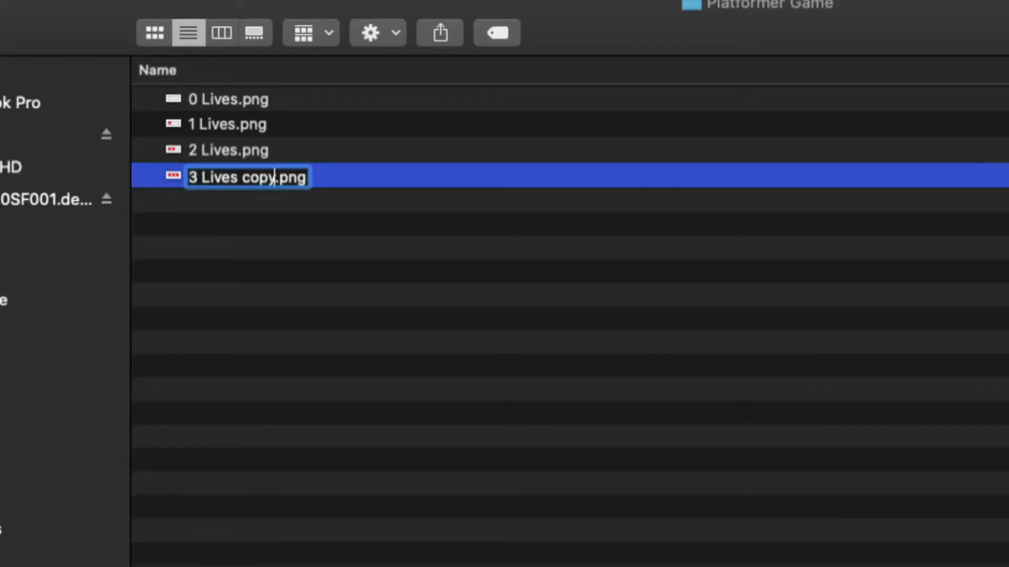
key(BackSpace)
key(BackSpace)
key(BackSpace)
key(BackSpace)
key(BackSpace)
key(Return)
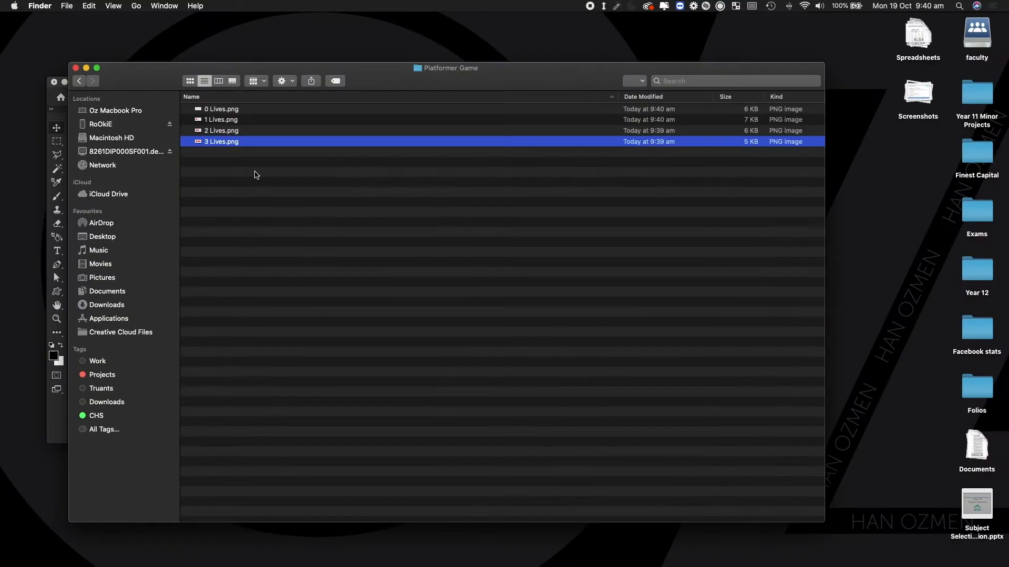
- Select the four Lives PNG files and upload them to the Jungle-Platformer-master folder in Google Drive
drag(234, 175, 245, 112)
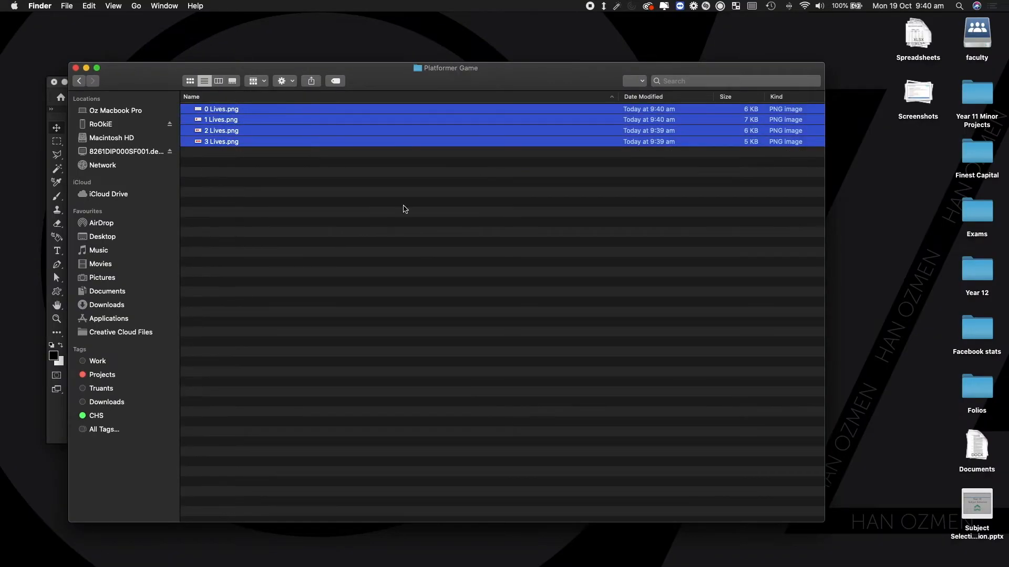
key(ctrl+Right)
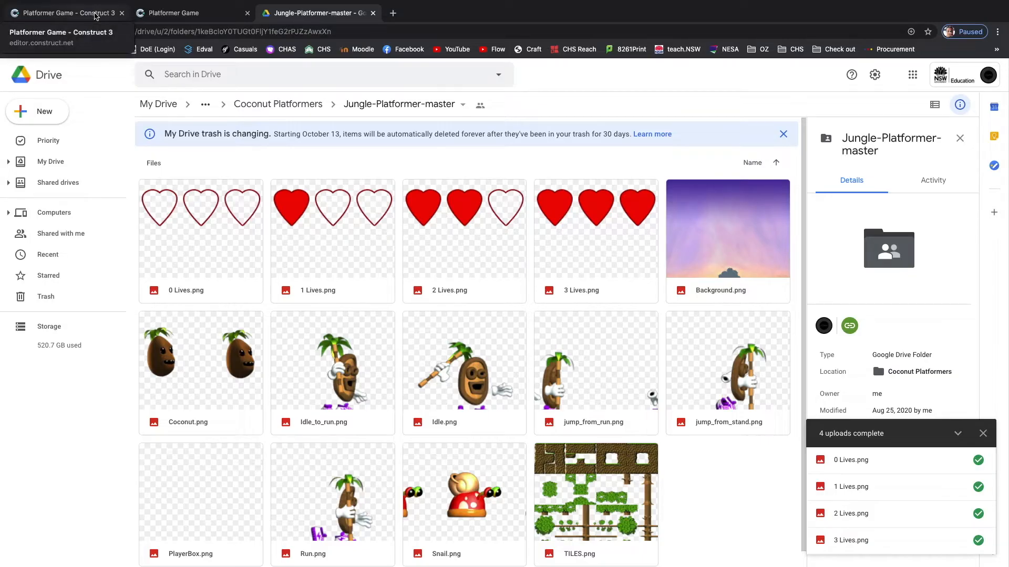
- Switch to the Platformer Game project in Construct 3 and open the Player sprite's instance variables from Layout 1
click(96, 16)
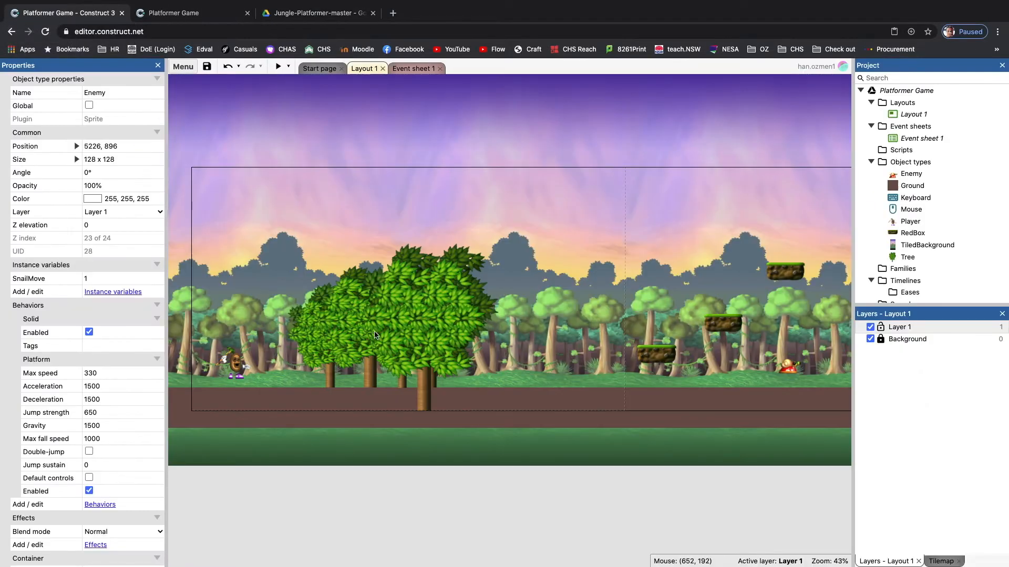
click(373, 526)
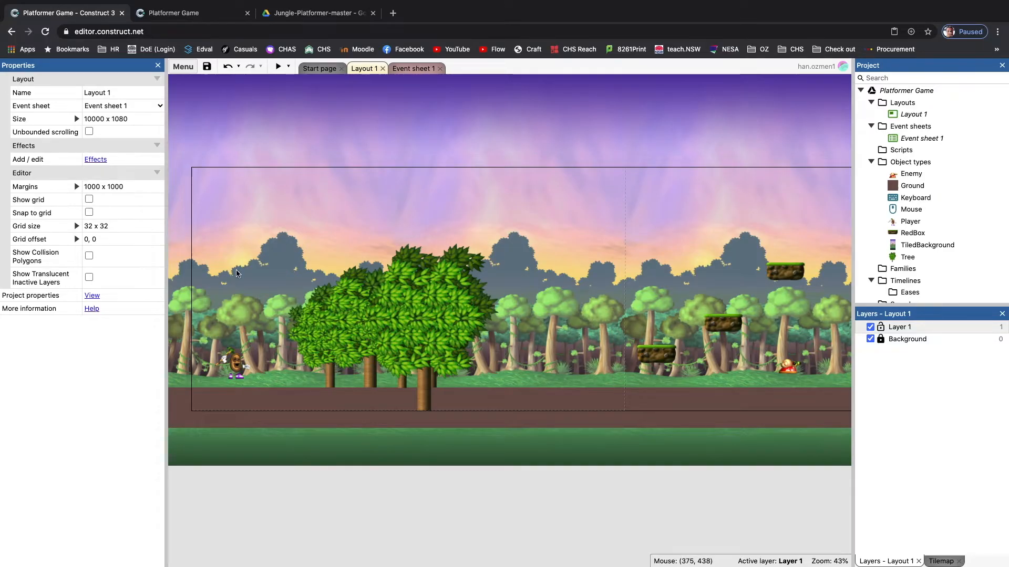
click(235, 371)
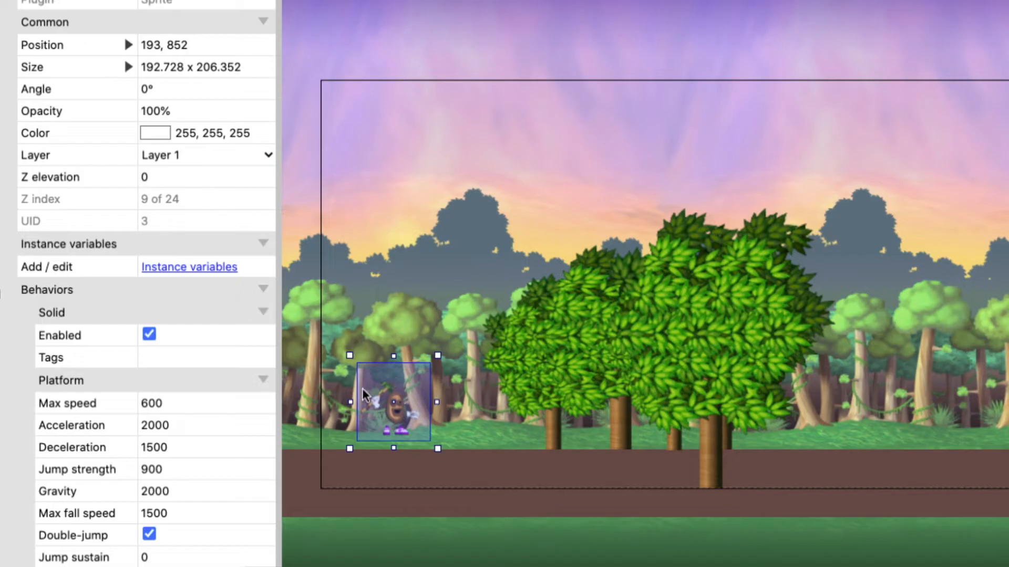
click(174, 268)
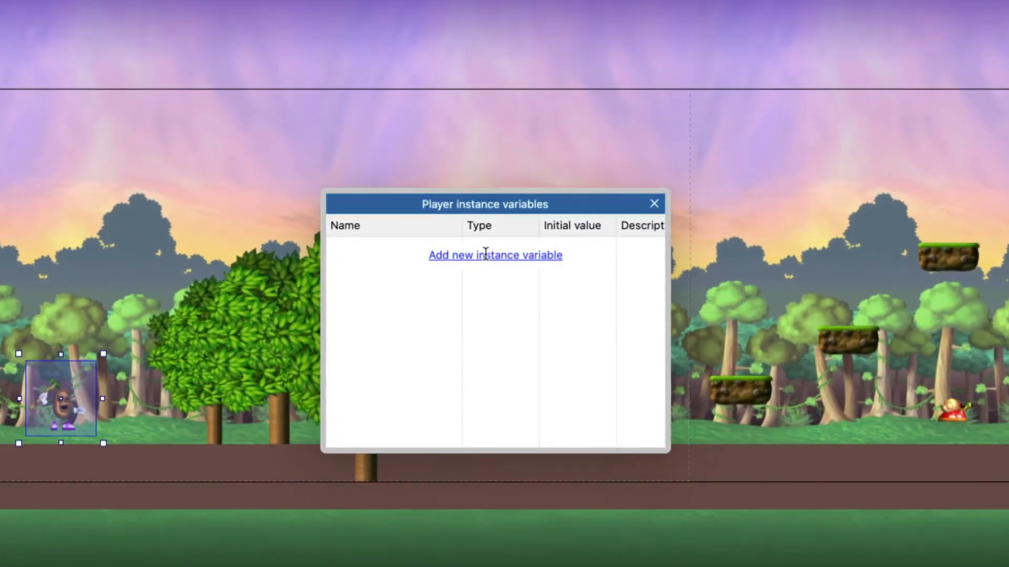
- Add a new instance variable to the Player sprite and name it Player Lives
click(488, 258)
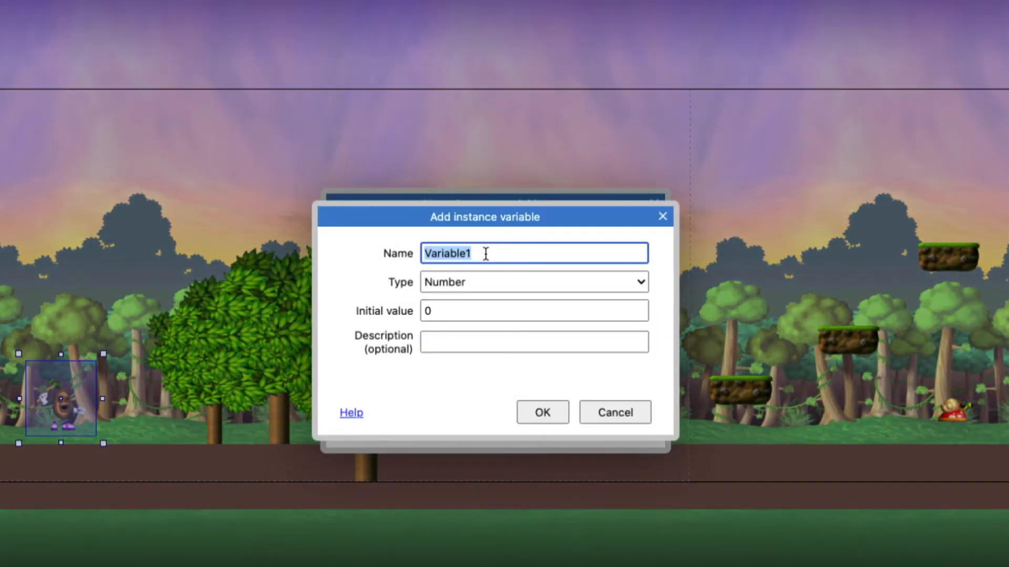
text(Player)
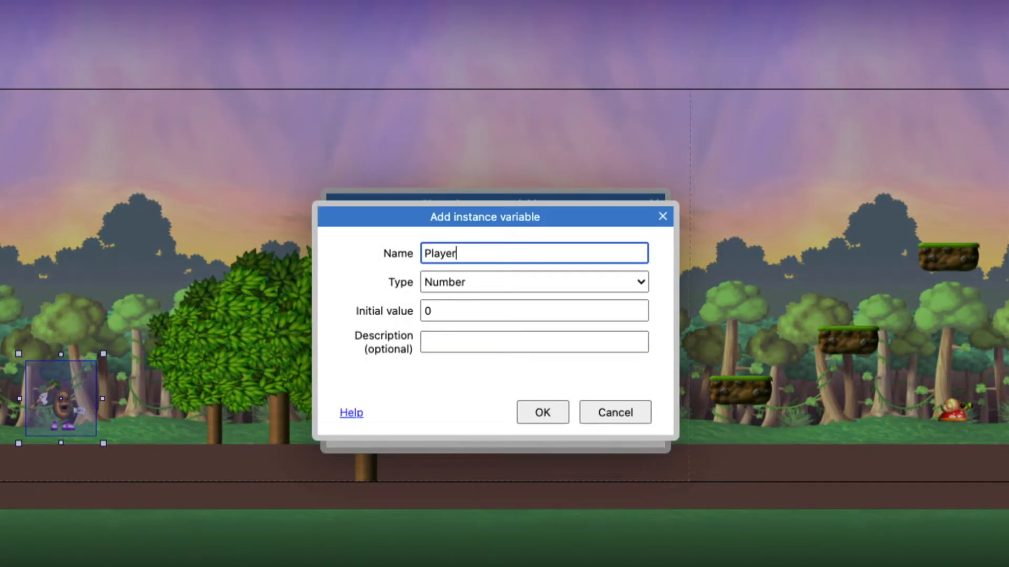
text(s Lives)
key(Left)
key(Left)
key(Left)
key(Left)
key(Left)
key(Left)
key(BackSpace)
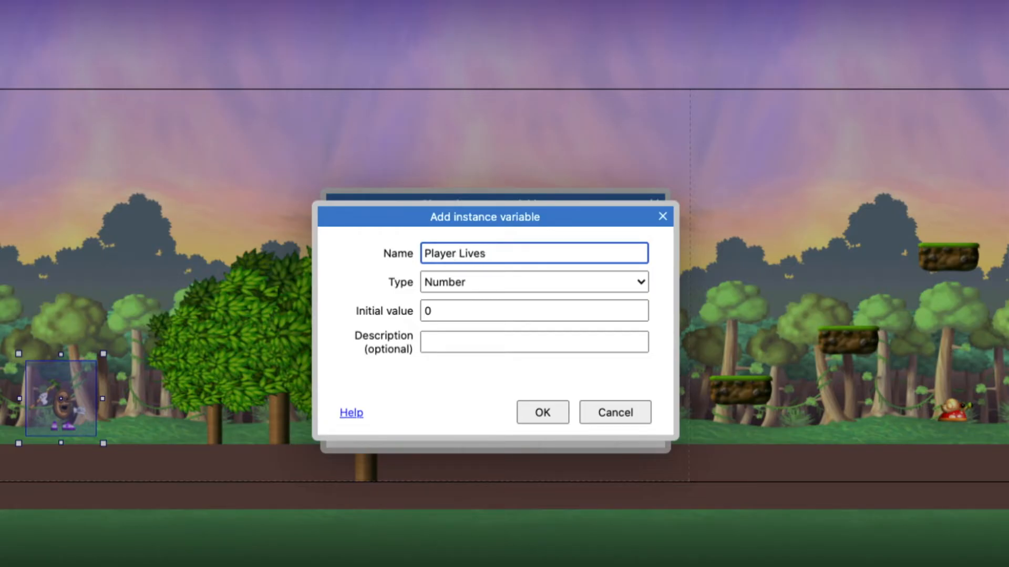
- Keep the variable's type as Number, set its initial value to 3 and enter the description "Characters lives"
click(492, 282)
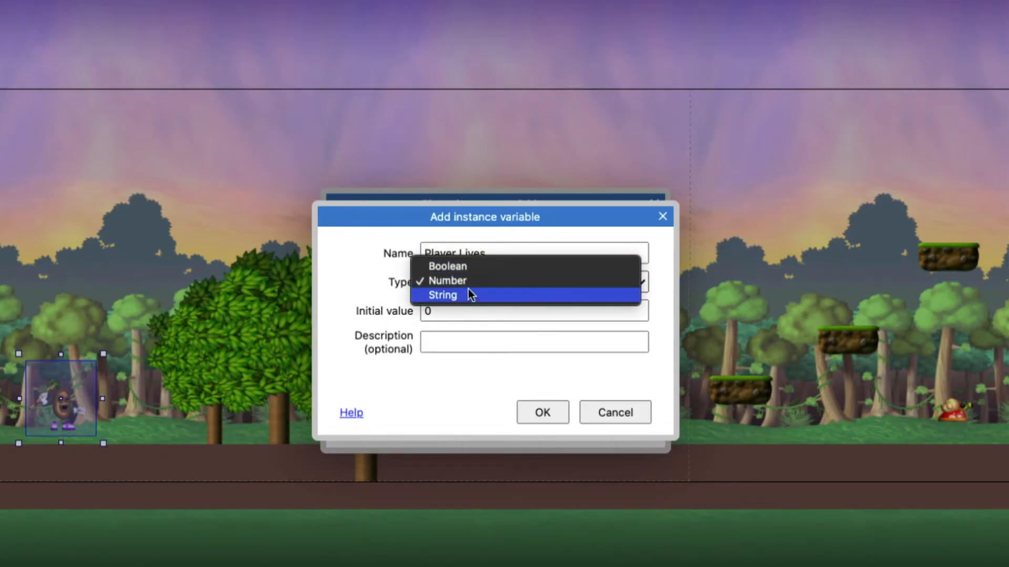
click(401, 290)
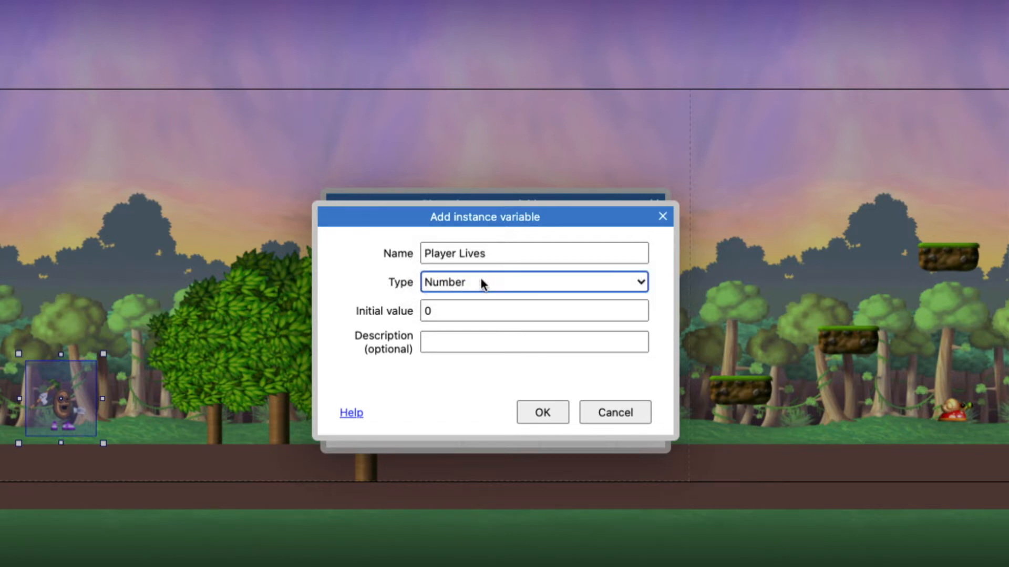
click(445, 311)
drag(445, 311, 400, 312)
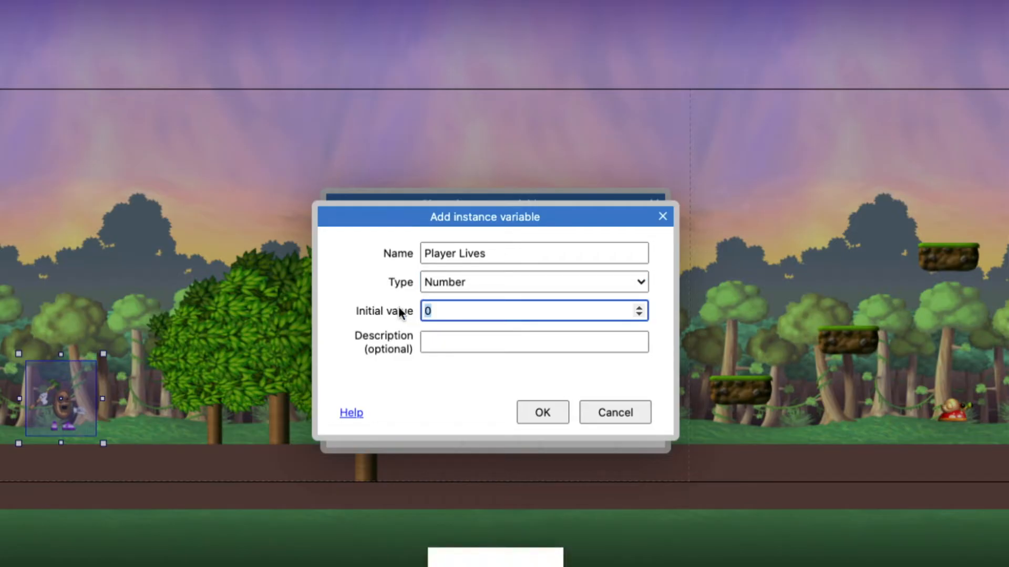
text(3)
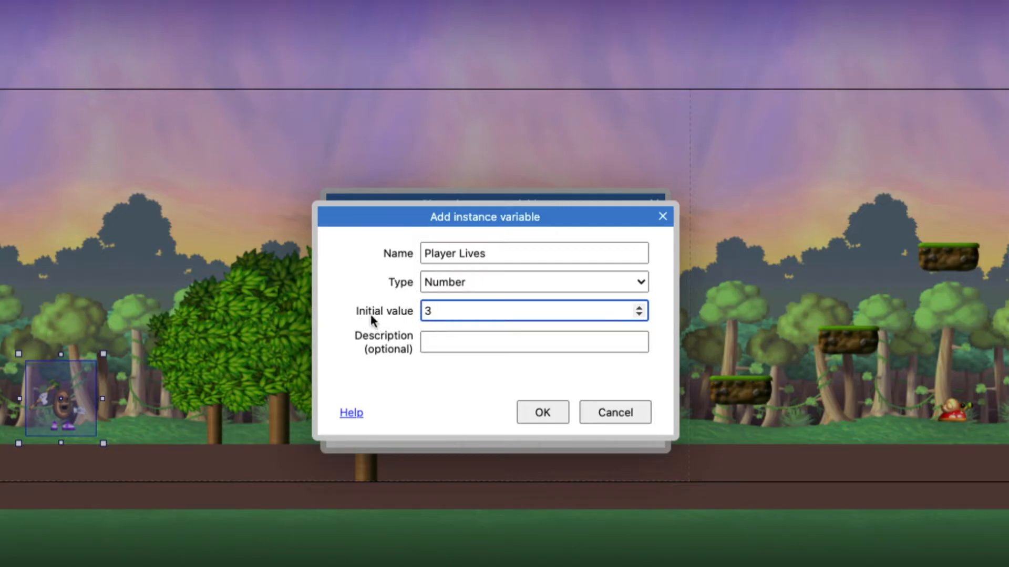
click(439, 344)
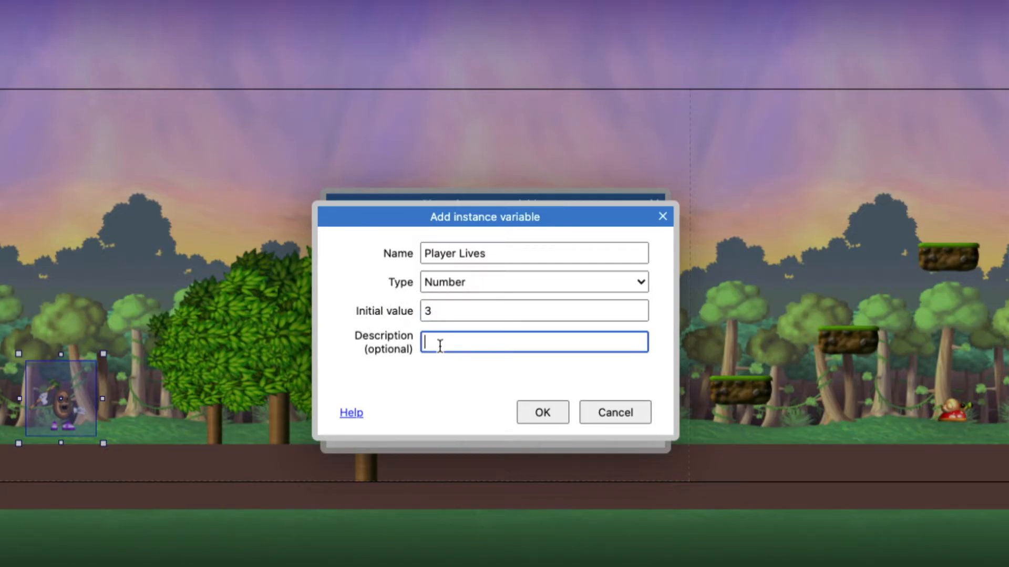
text(Characters lives)
- Confirm the variable with the name PlayerLives, without a space, and close the Player's instance variables dialog
click(553, 413)
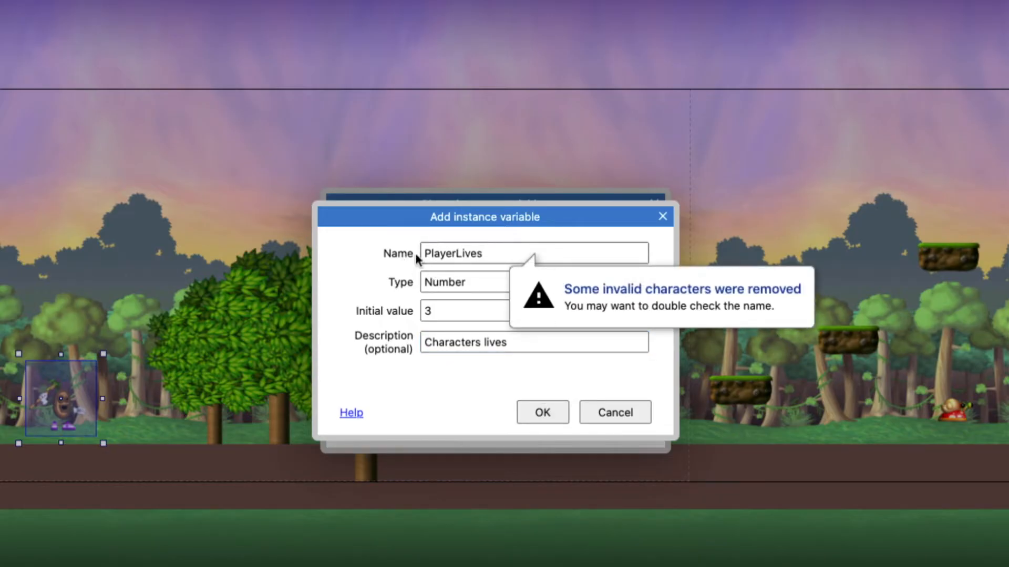
click(455, 254)
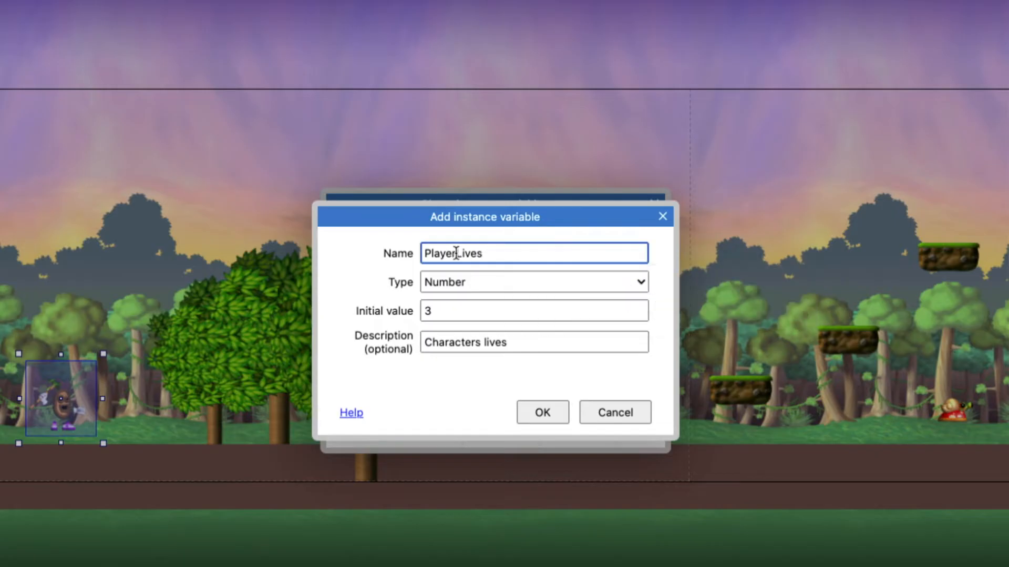
key(BackSpace)
click(542, 413)
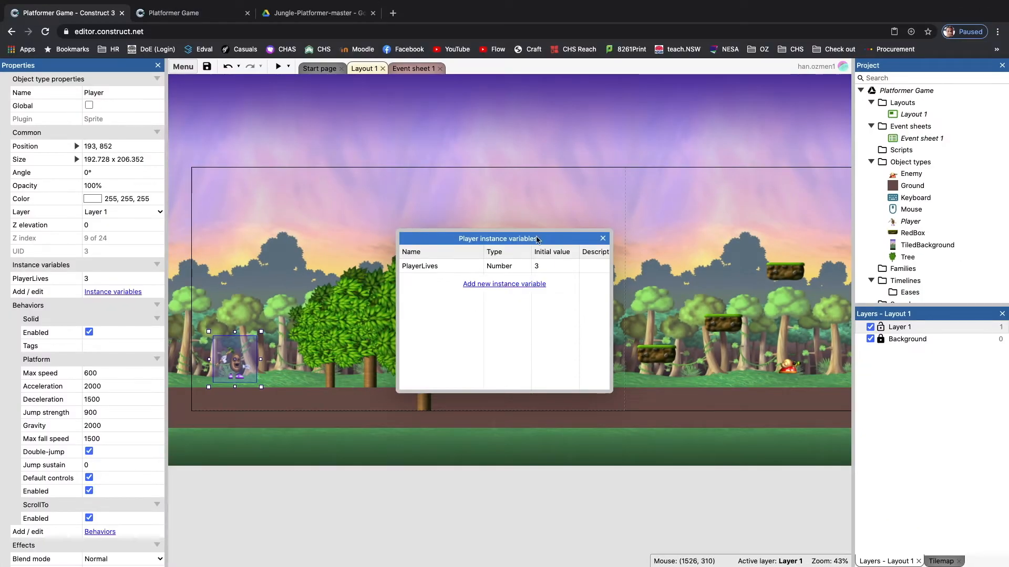
click(602, 238)
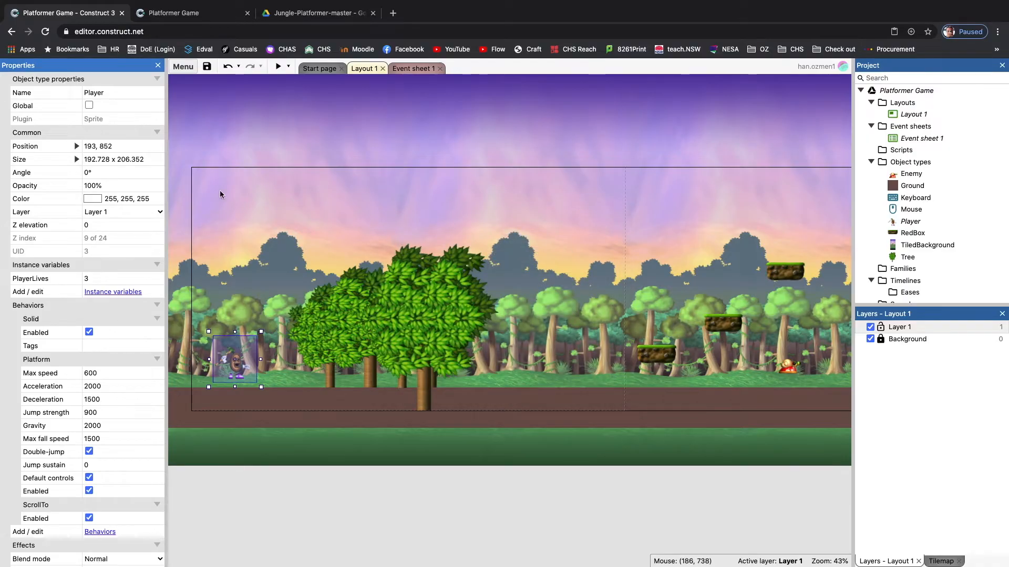
- Add a new event to Event sheet 1 with the System condition On start of layout
click(415, 69)
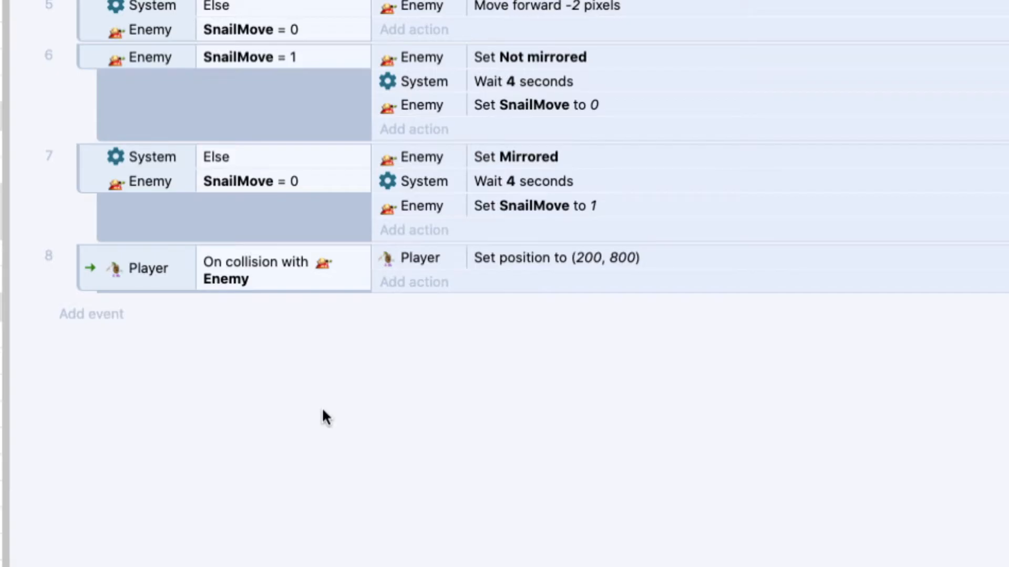
click(103, 321)
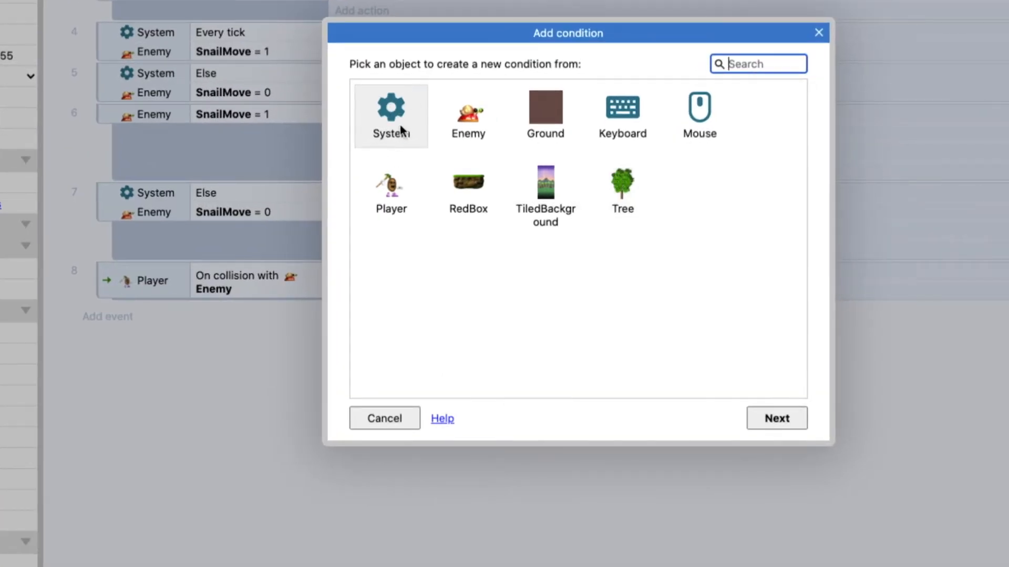
click(390, 110)
double_click(390, 109)
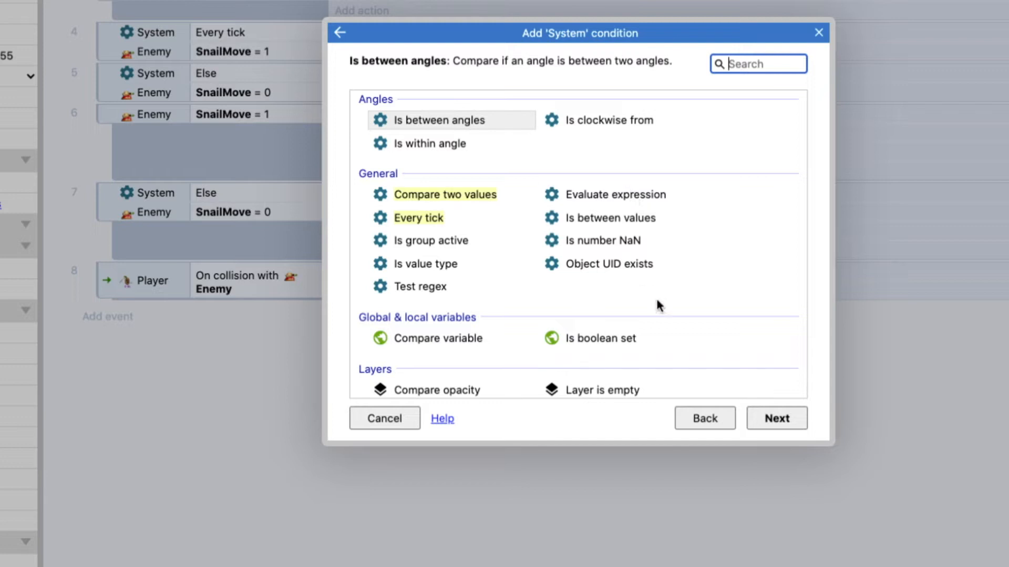
scroll(691, 300, down, 5)
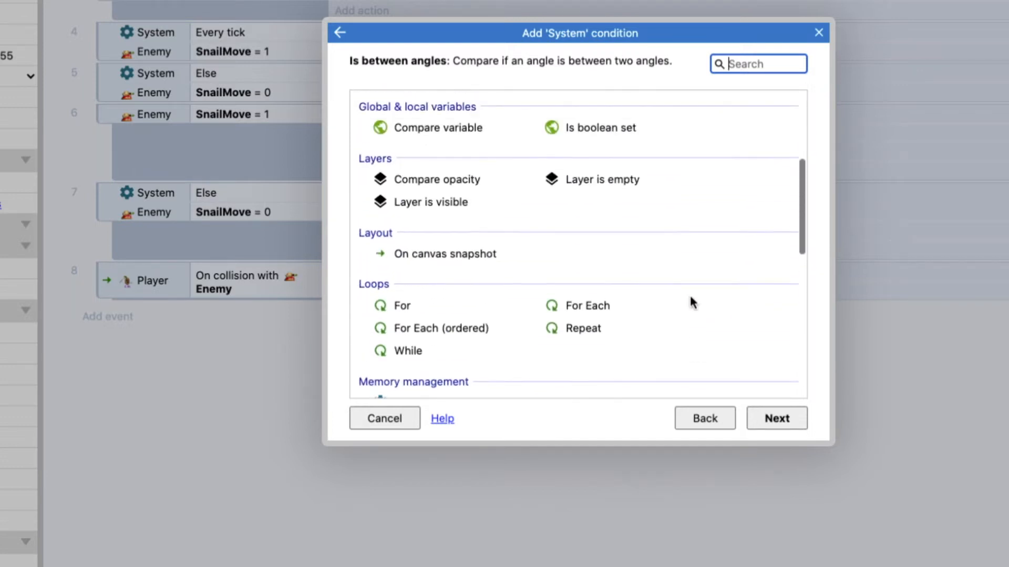
scroll(691, 301, down, 3)
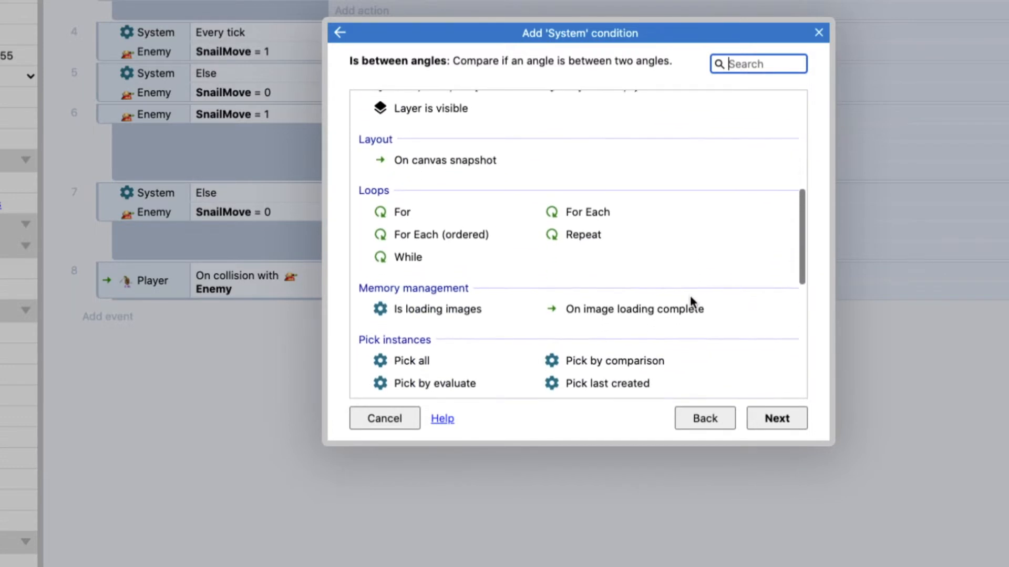
scroll(691, 301, up, 3)
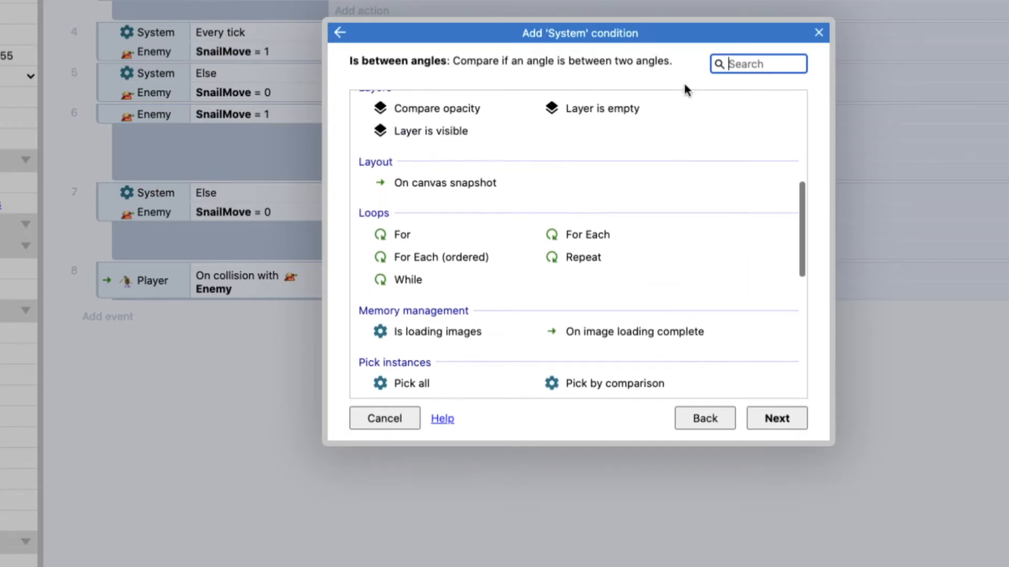
text(layout)
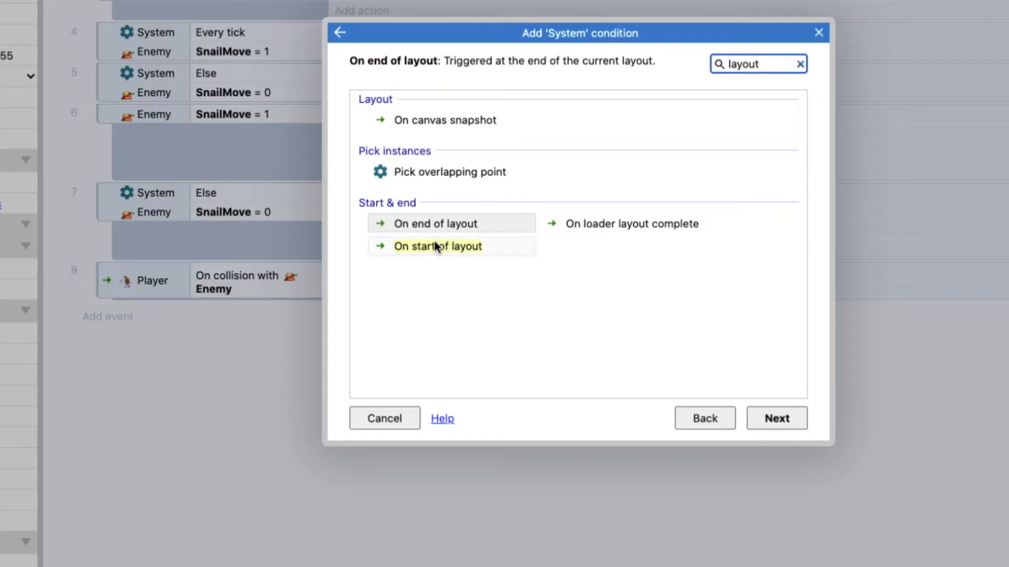
click(422, 245)
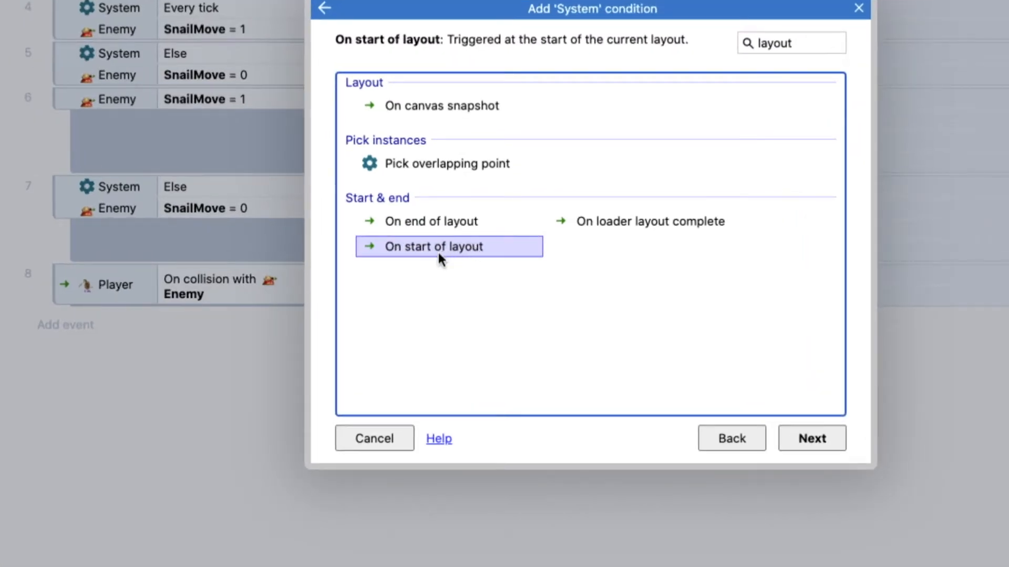
click(811, 438)
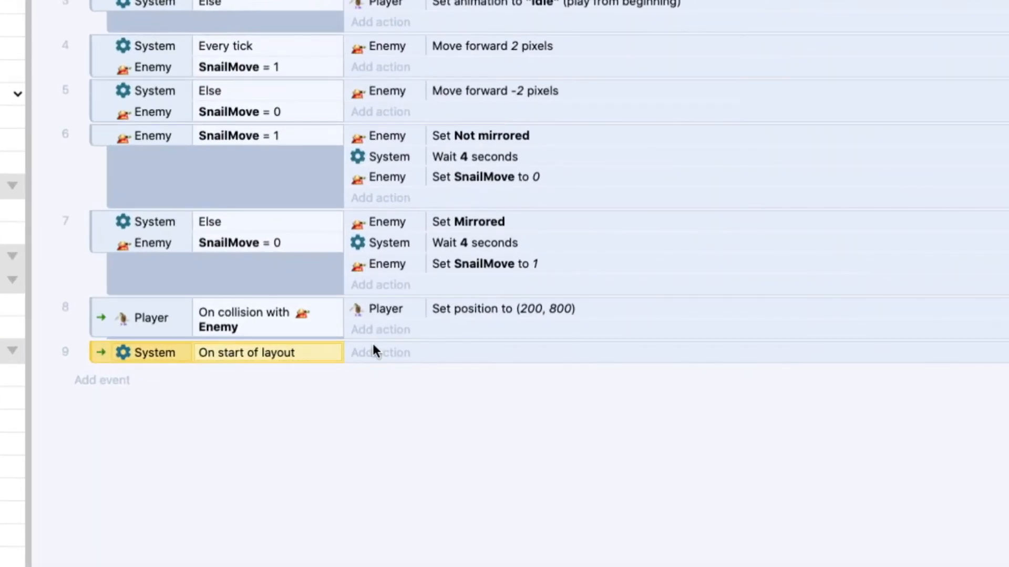
- Add a Player Set value action to the On start of layout event, setting the PlayerLives instance variable to 3
click(366, 361)
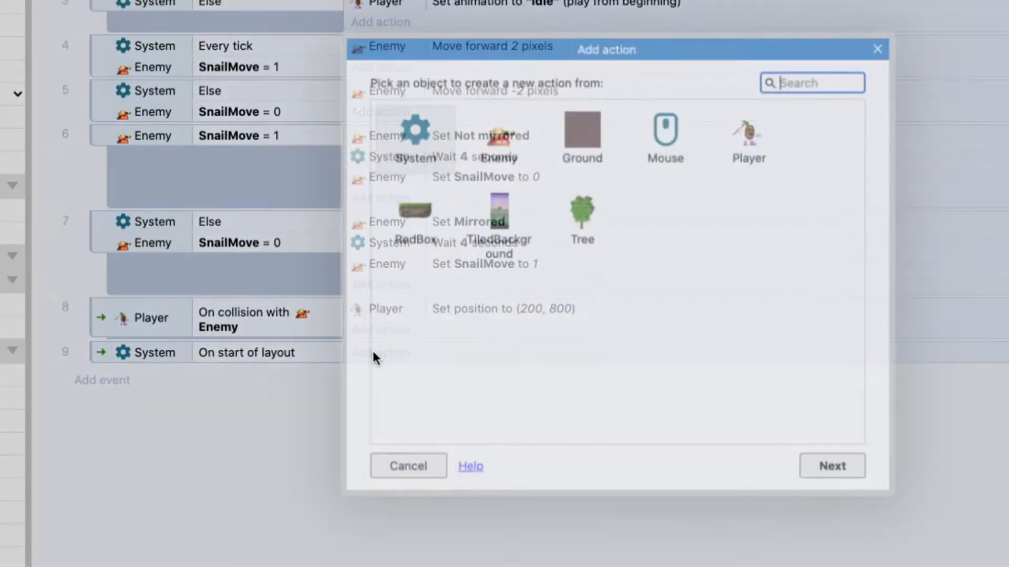
double_click(745, 135)
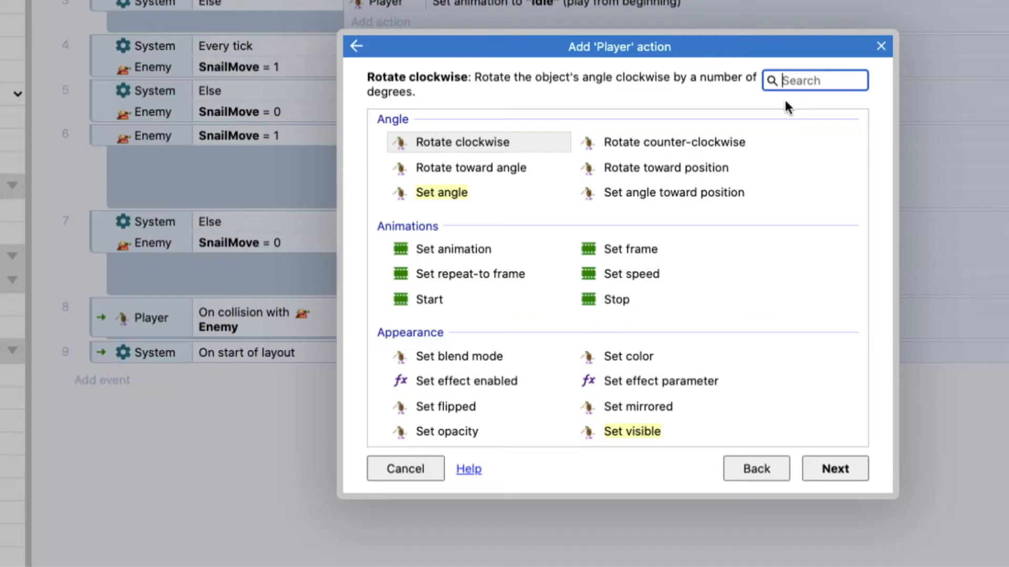
scroll(671, 250, down, 6)
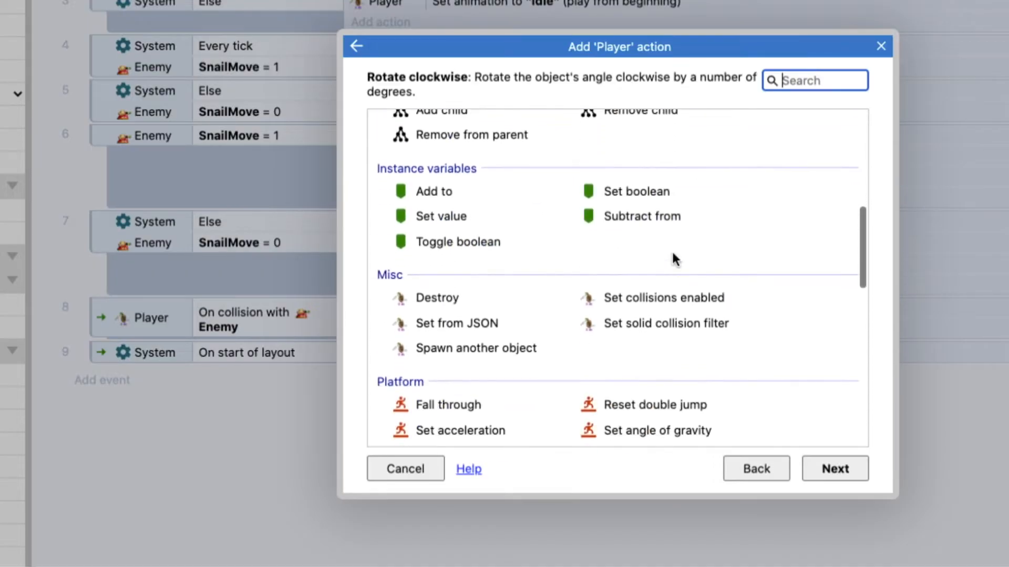
scroll(672, 251, up, 1)
text(vari)
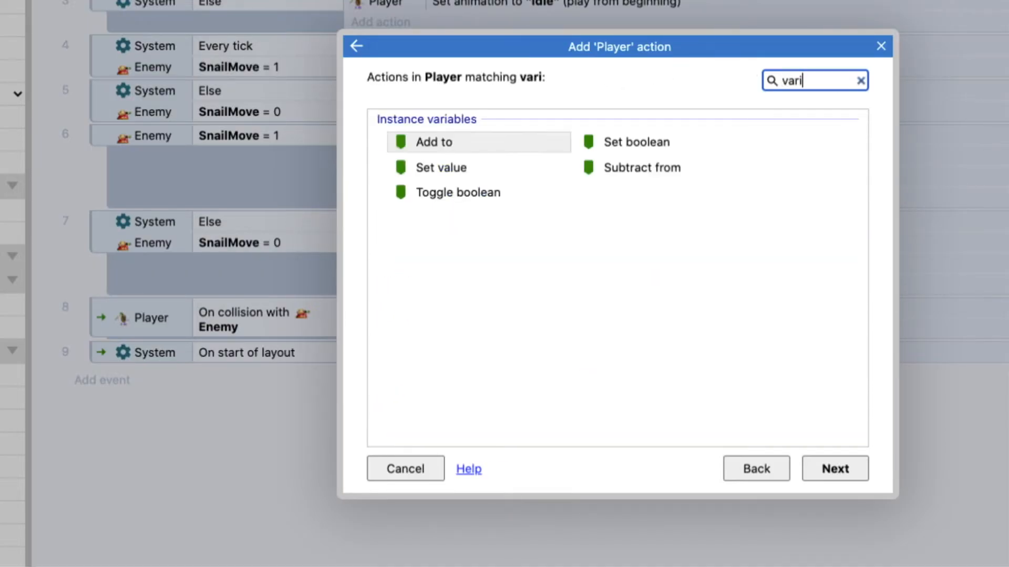
click(455, 167)
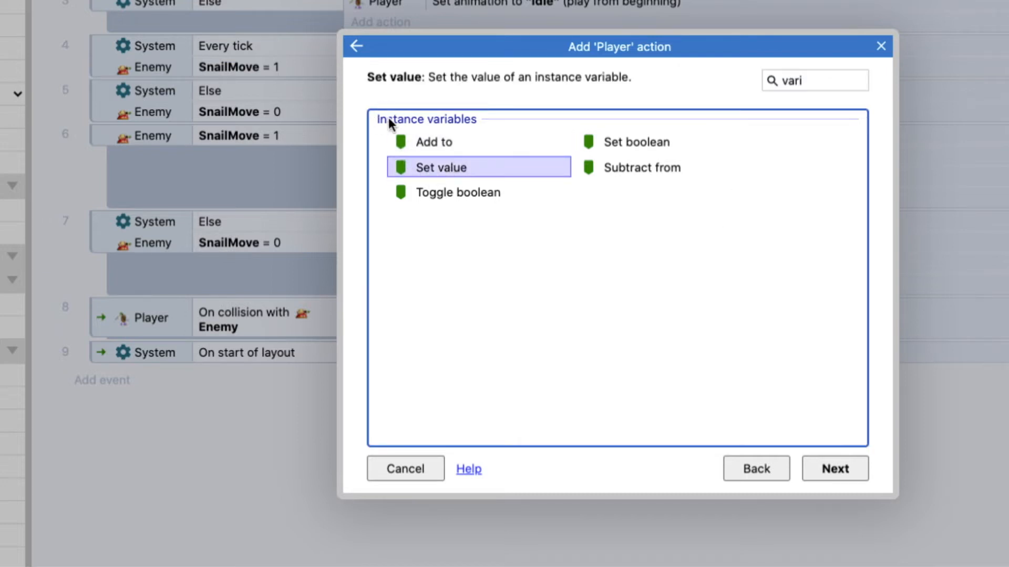
click(846, 468)
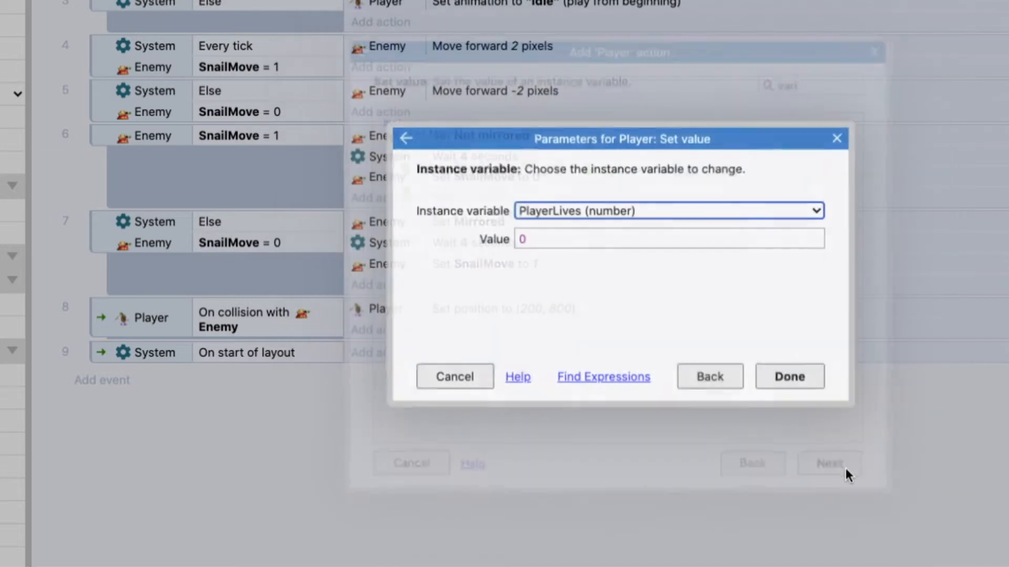
click(546, 214)
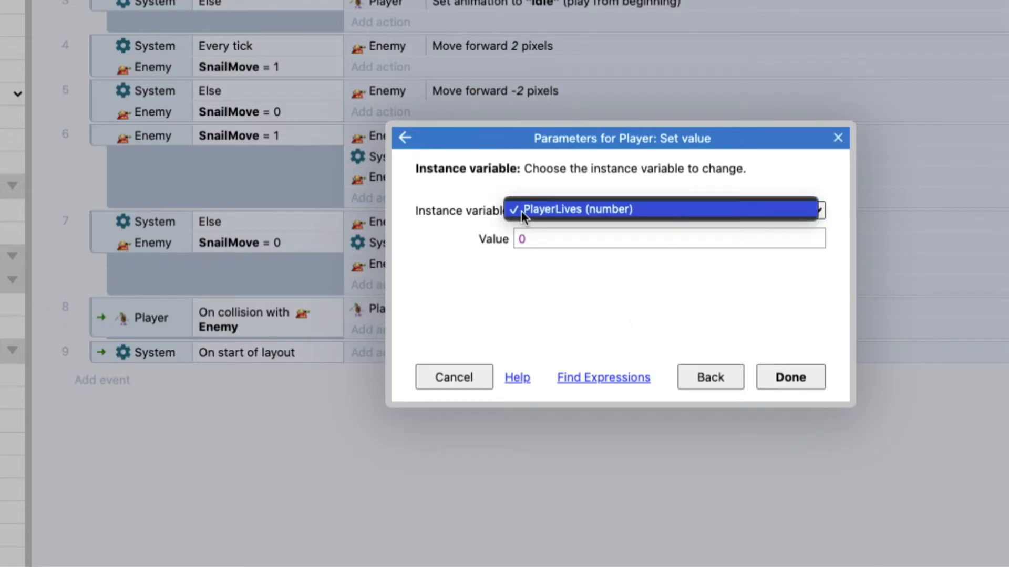
click(564, 212)
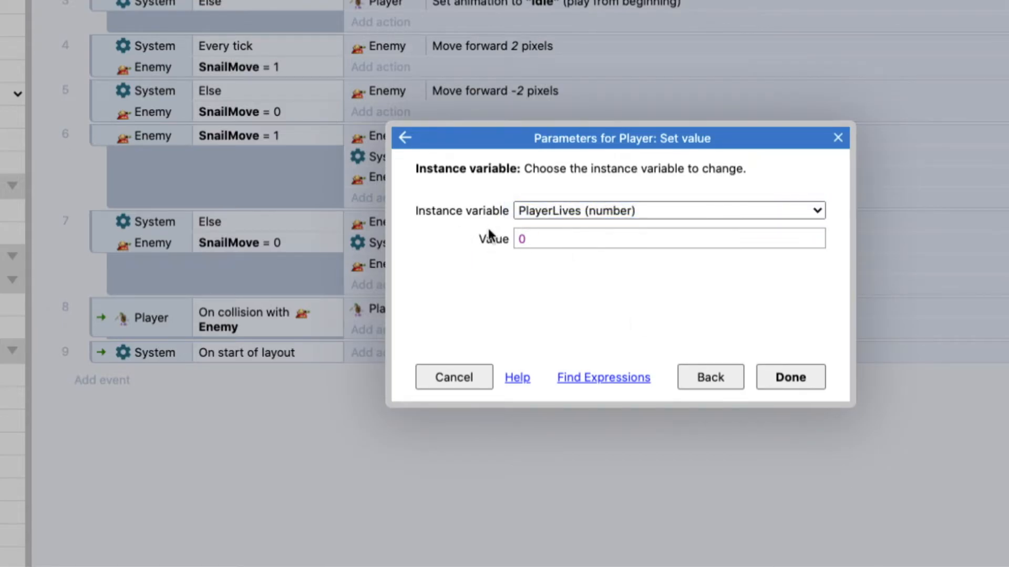
click(548, 240)
text(3)
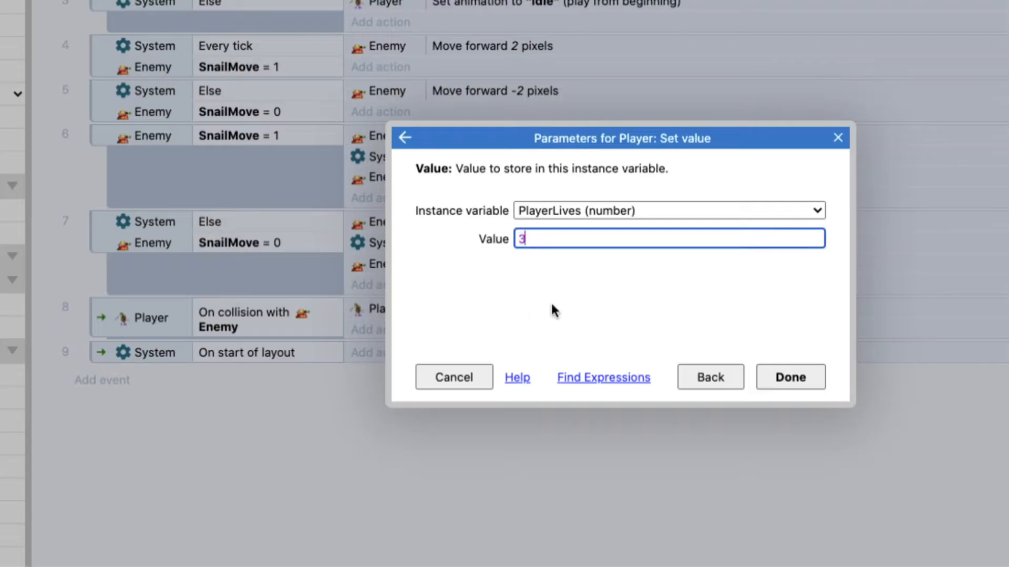
click(788, 378)
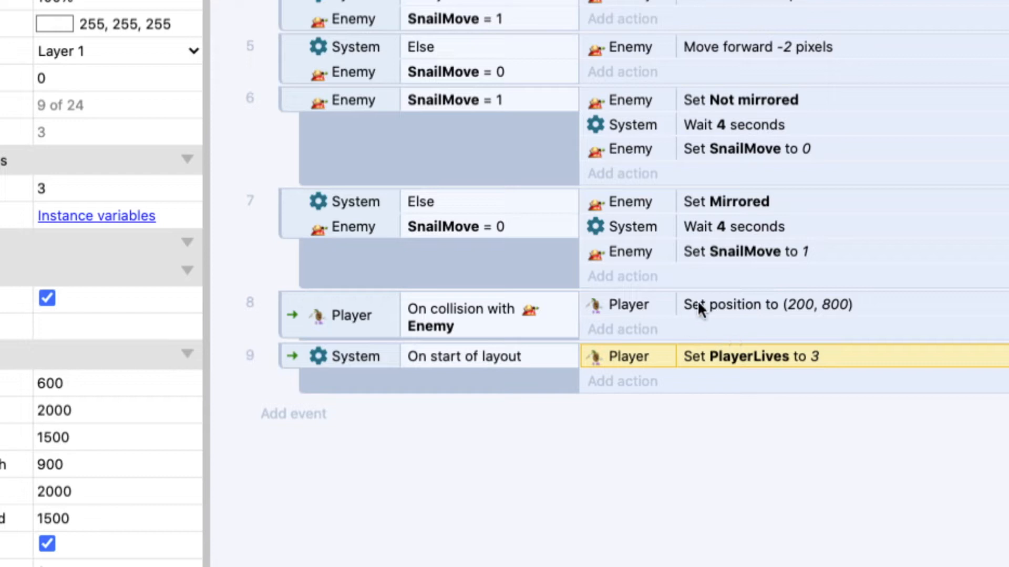
- Disable the Player's Set position to (200, 800) action in the collision with Enemy event
click(736, 304)
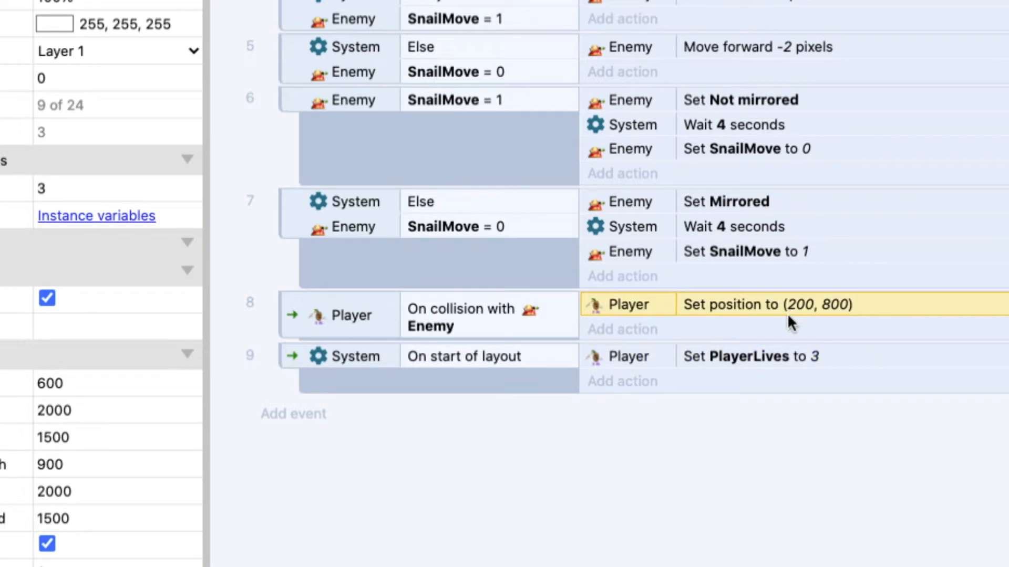
right_click(665, 305)
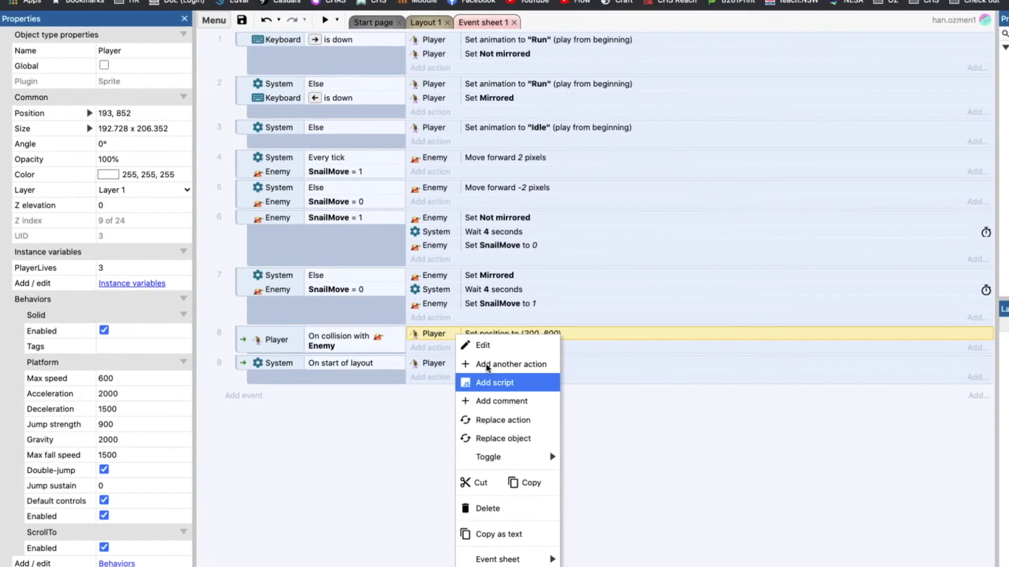
click(600, 424)
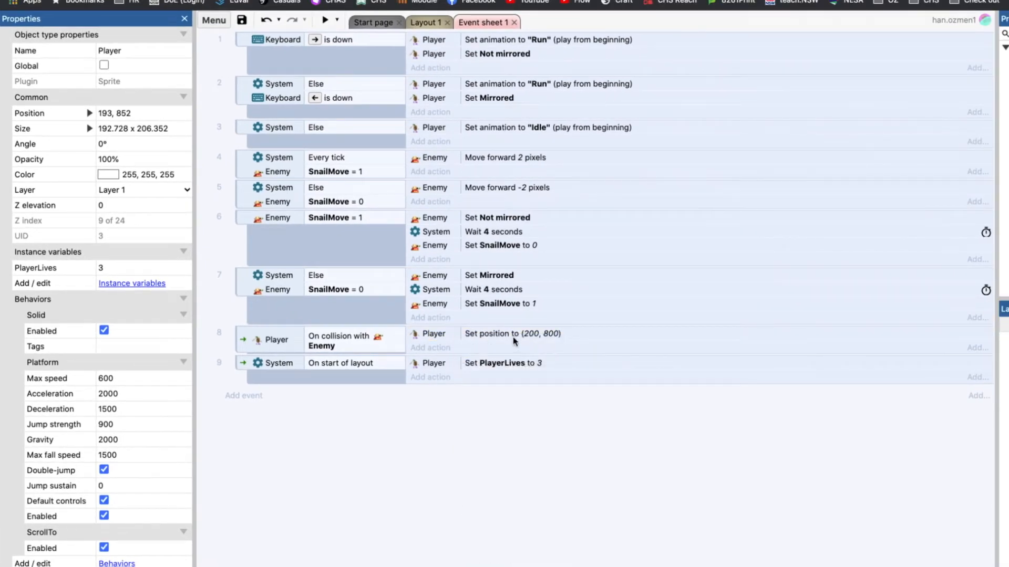
right_click(487, 337)
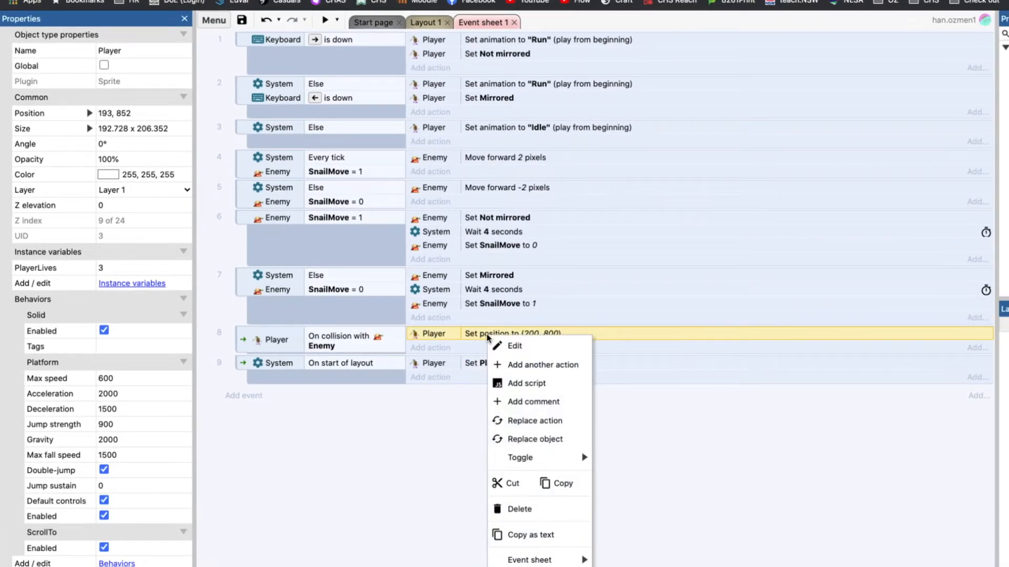
mouse_move(564, 456)
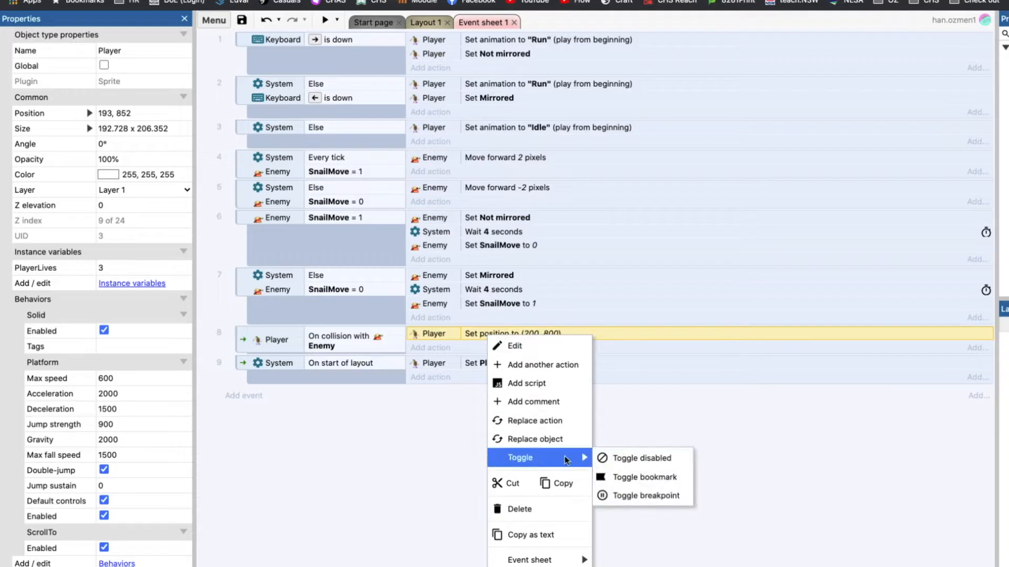
click(647, 460)
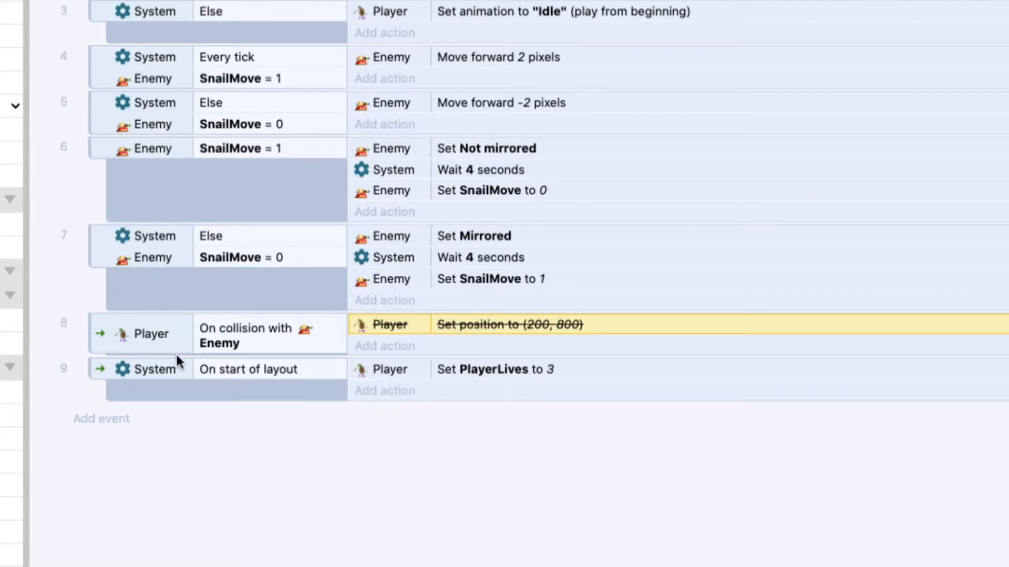
- Add a Player Subtract from action to the Enemy collision event, subtracting 1 from the PlayerLives instance variable
click(146, 335)
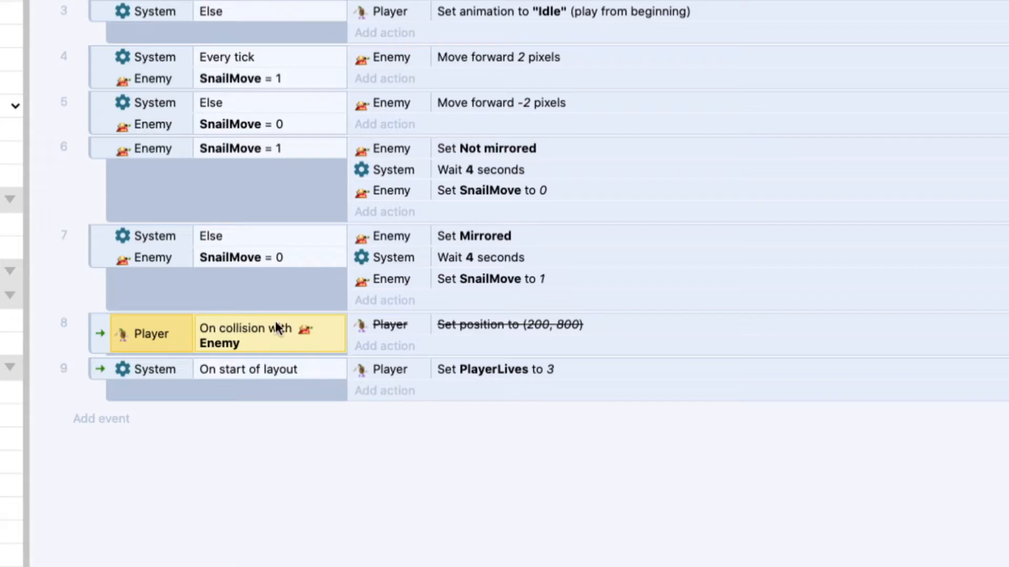
click(385, 346)
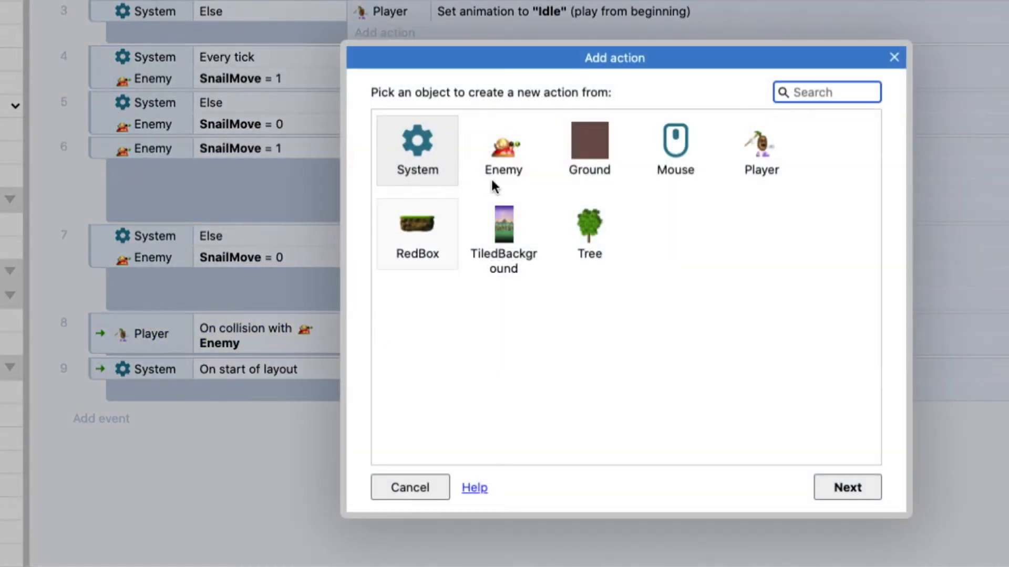
click(767, 153)
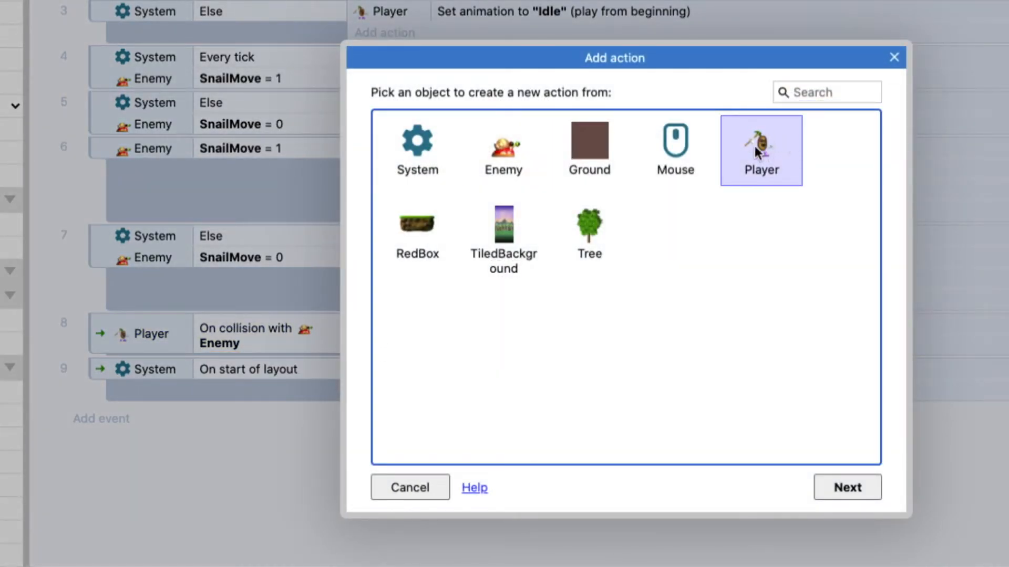
click(850, 489)
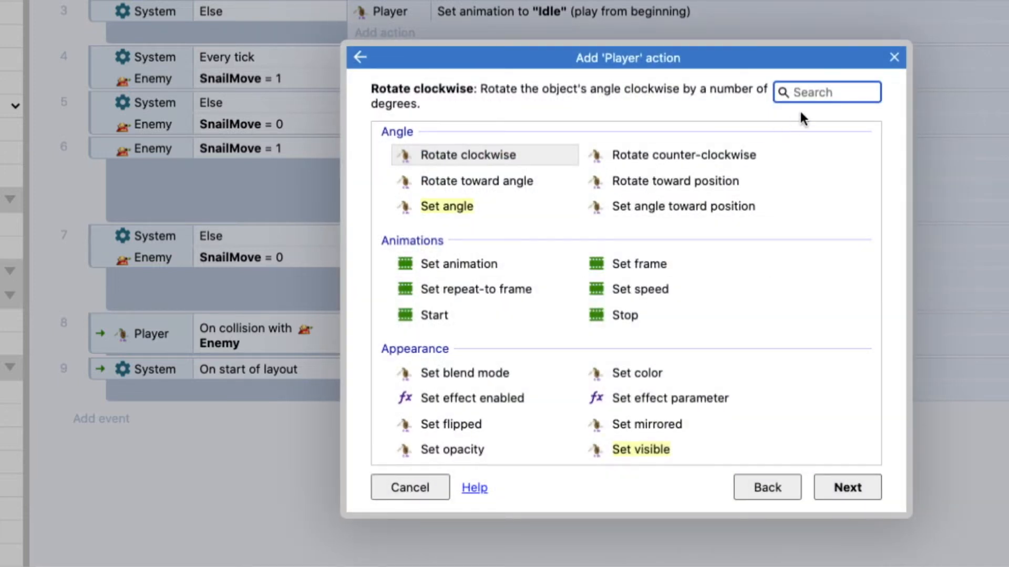
text(vari)
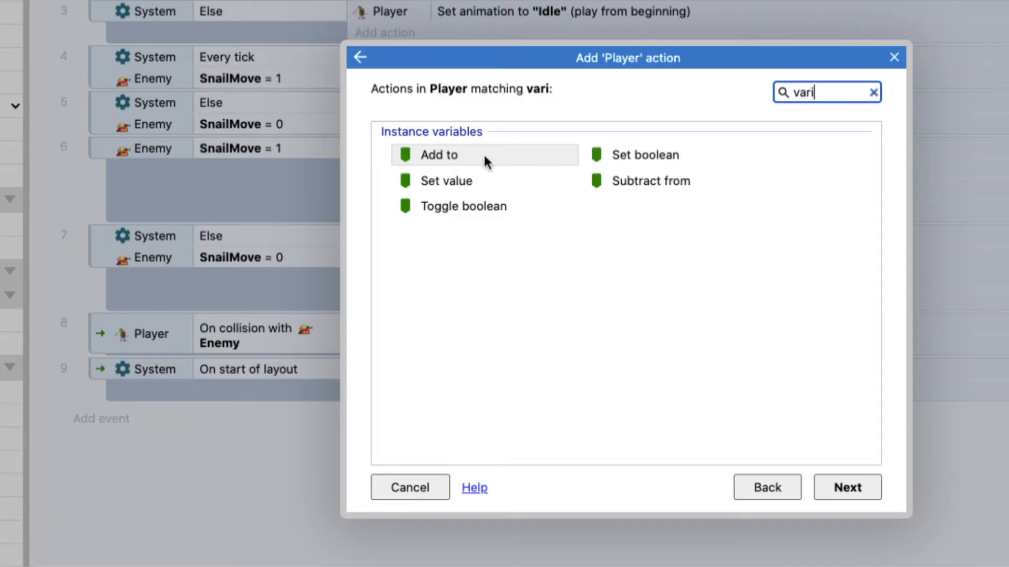
click(646, 182)
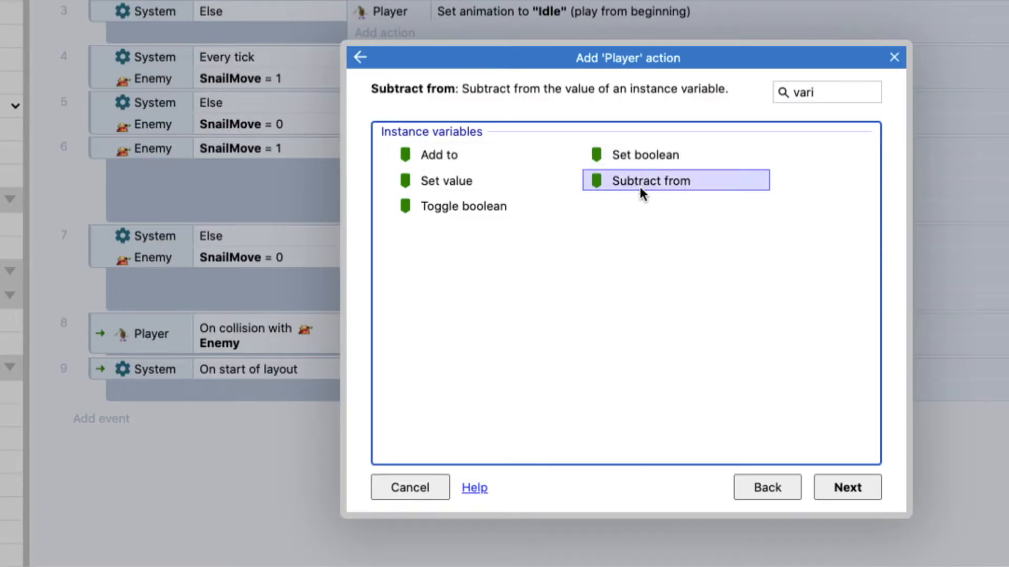
click(851, 484)
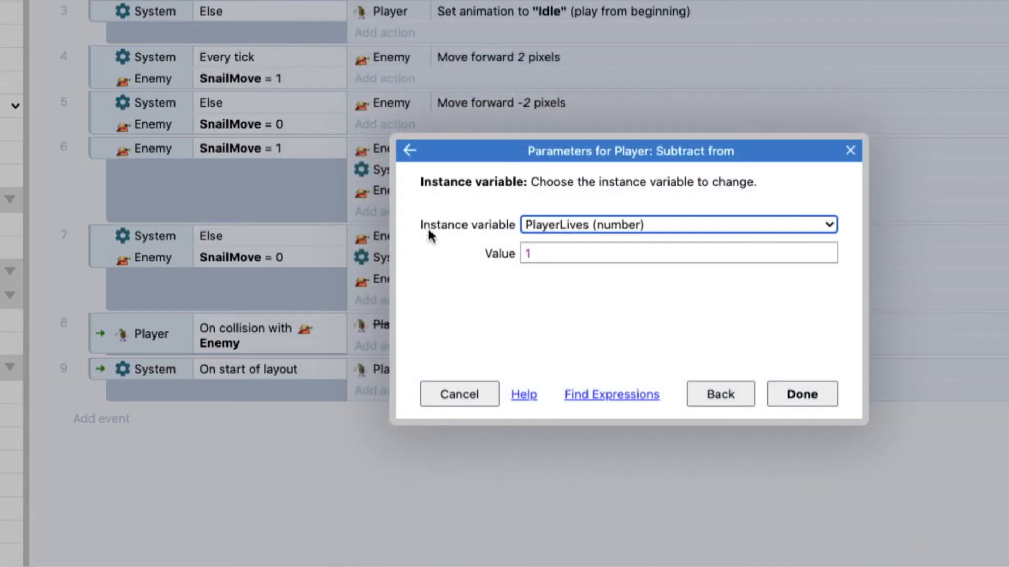
click(572, 222)
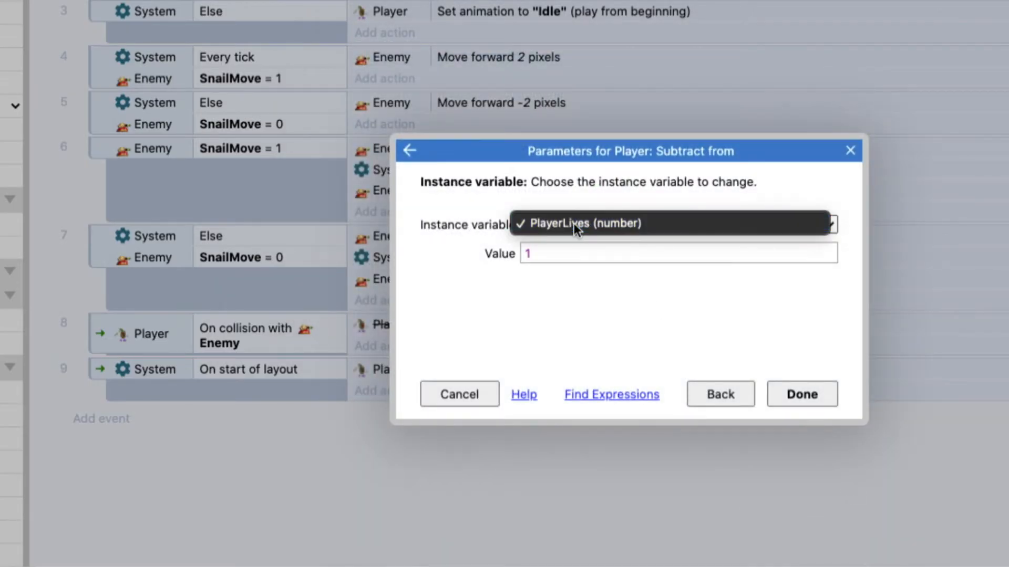
click(573, 223)
click(467, 278)
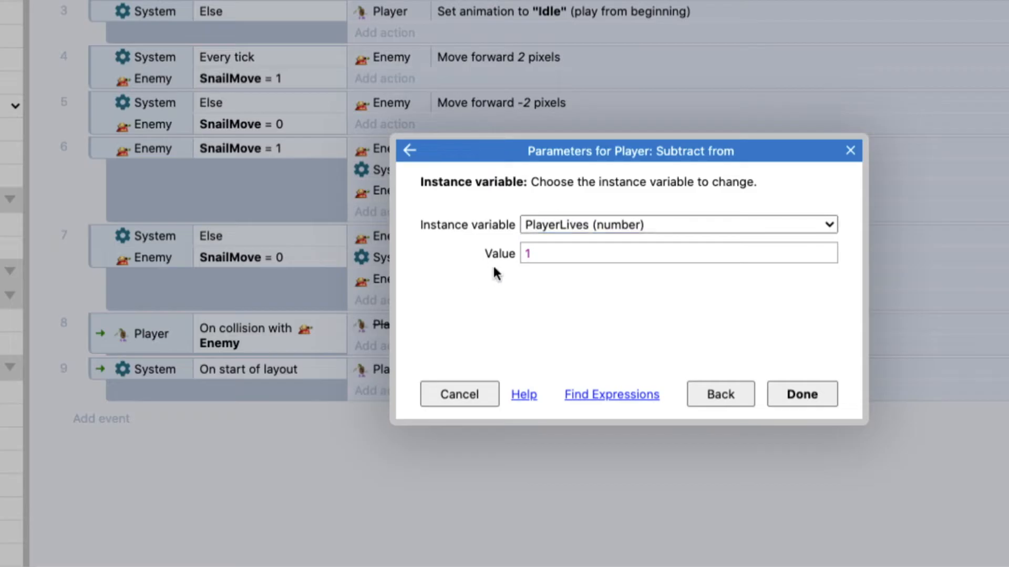
click(554, 256)
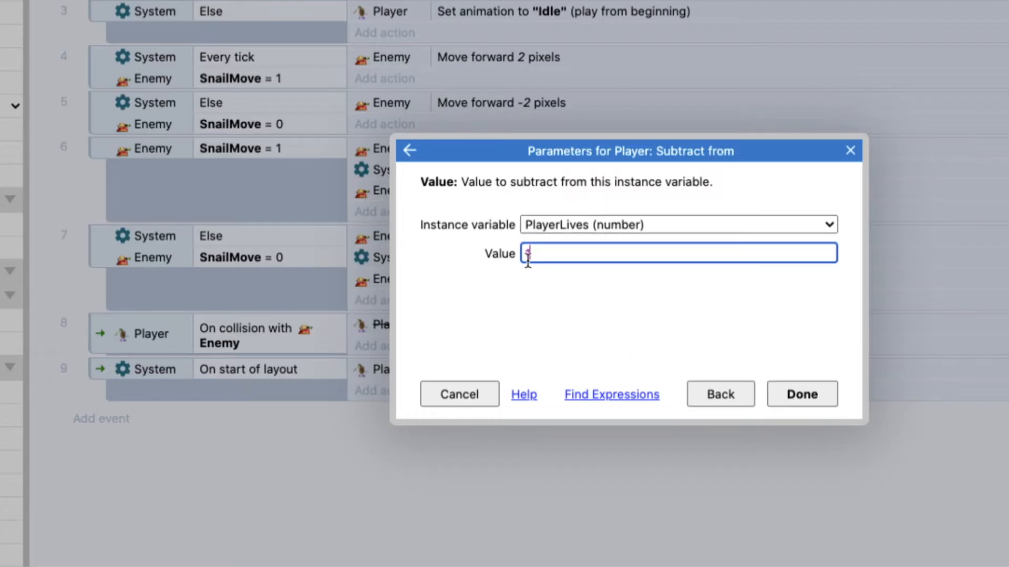
click(813, 398)
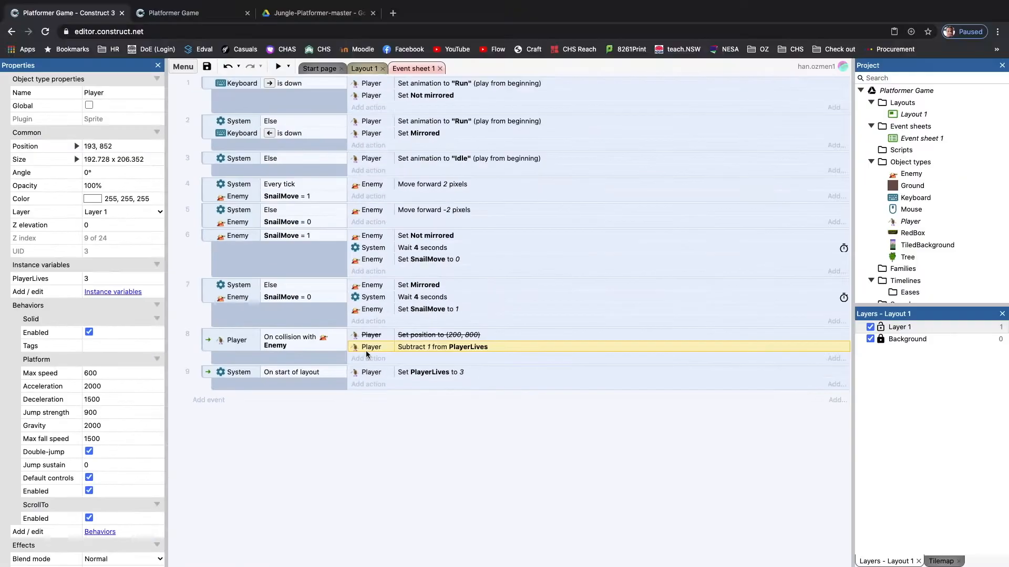
- Move the Player in Layout 1 onto the snail enemy below the floating platforms, at about (2594, 877)
click(363, 68)
drag(249, 369, 743, 374)
scroll(742, 374, right, 5)
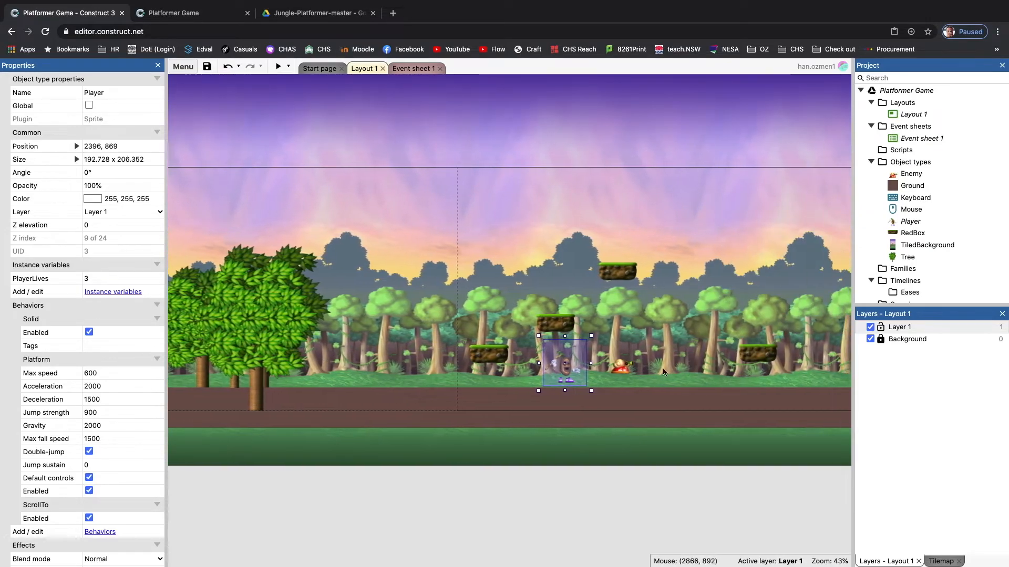
ctrl+scroll(663, 367, up, 5)
drag(493, 389, 602, 395)
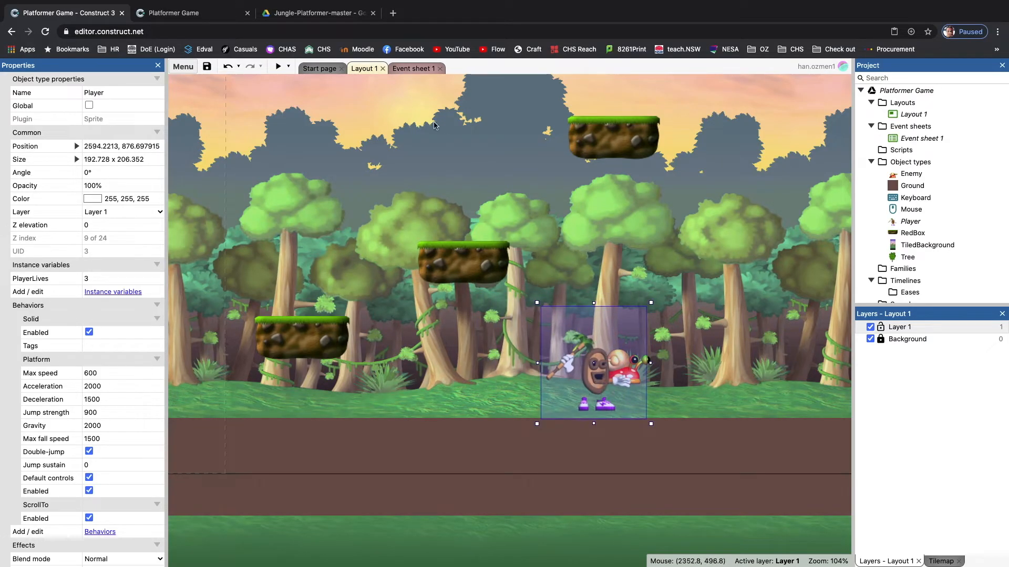
- Add a System Wait action of 3 seconds to the Enemy collision event, after the PlayerLives subtraction
click(413, 68)
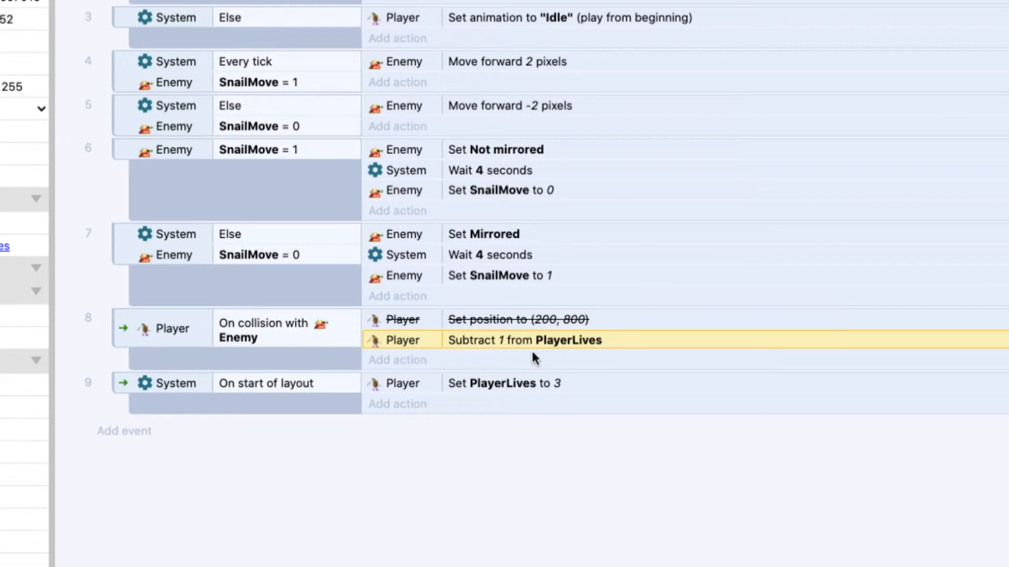
click(394, 361)
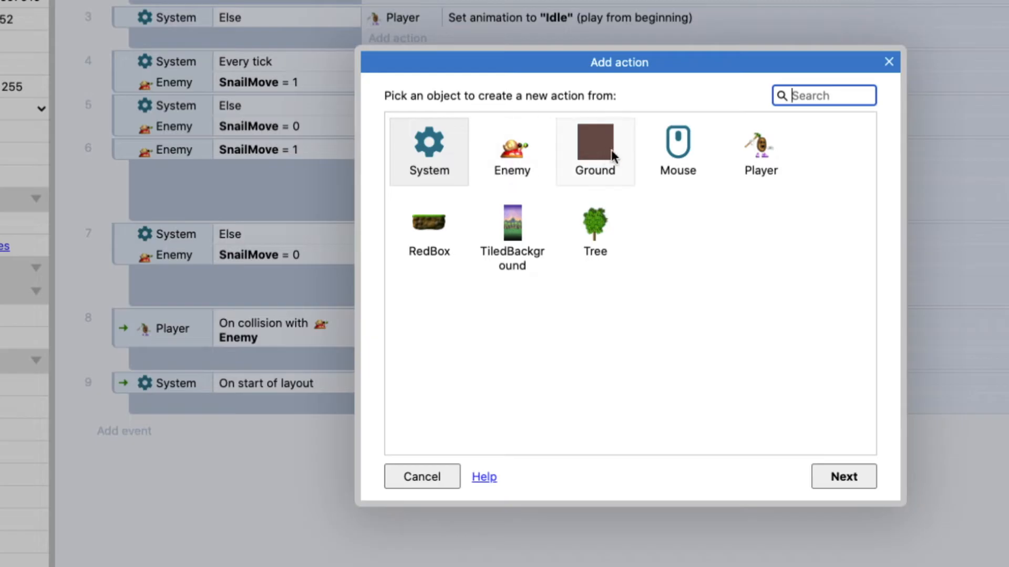
double_click(436, 152)
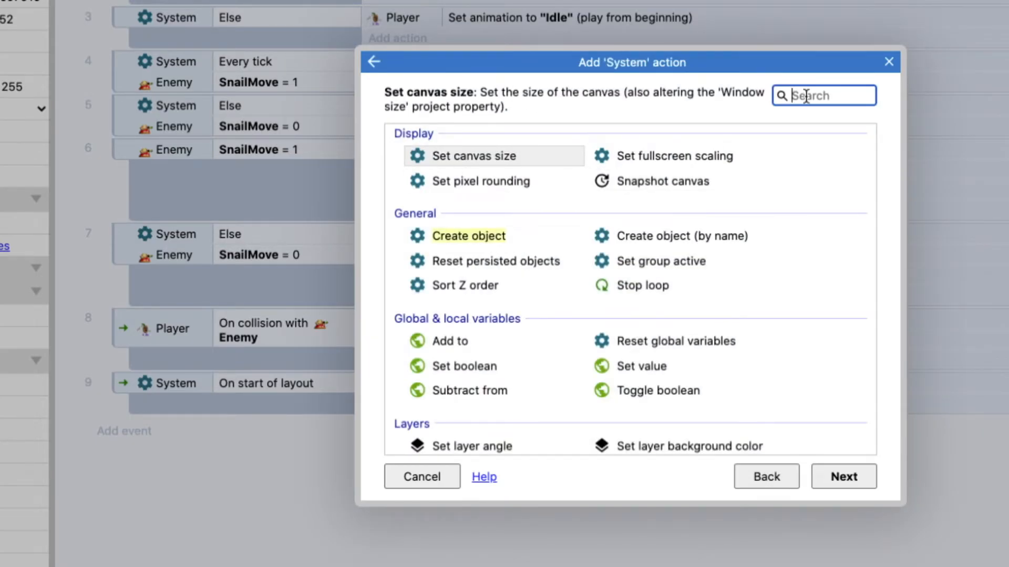
text(wait)
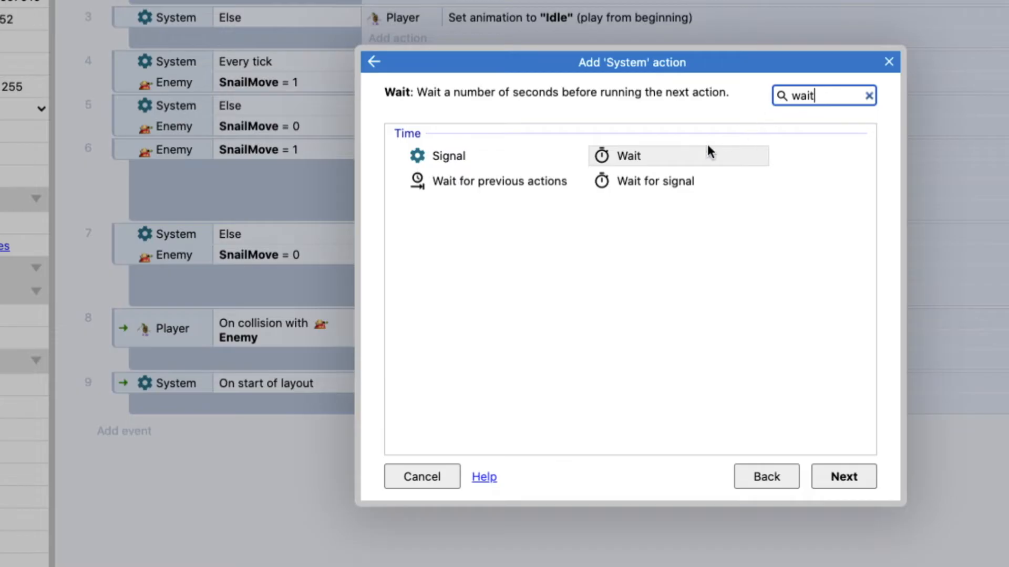
double_click(629, 155)
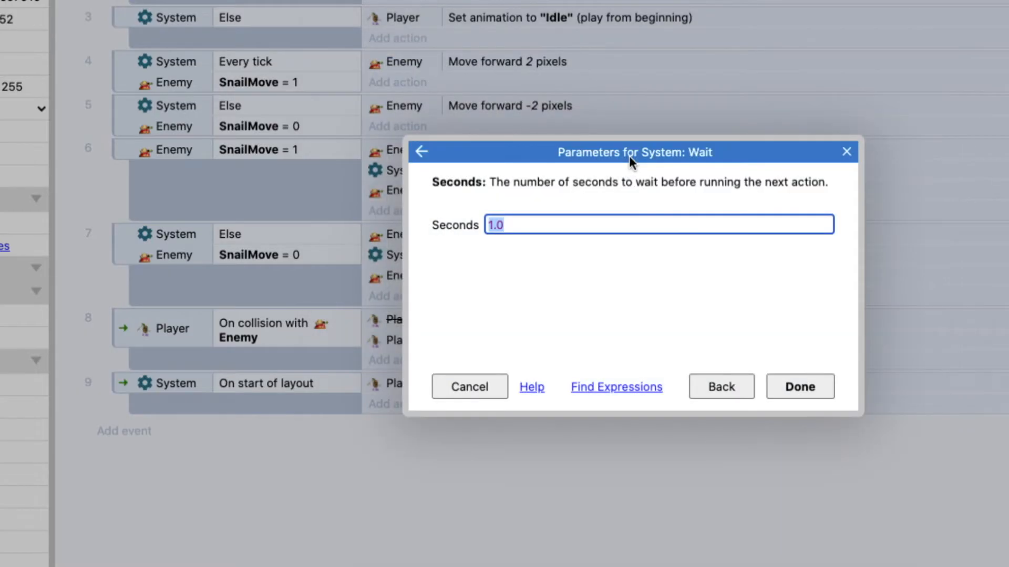
click(518, 225)
text(3)
click(799, 386)
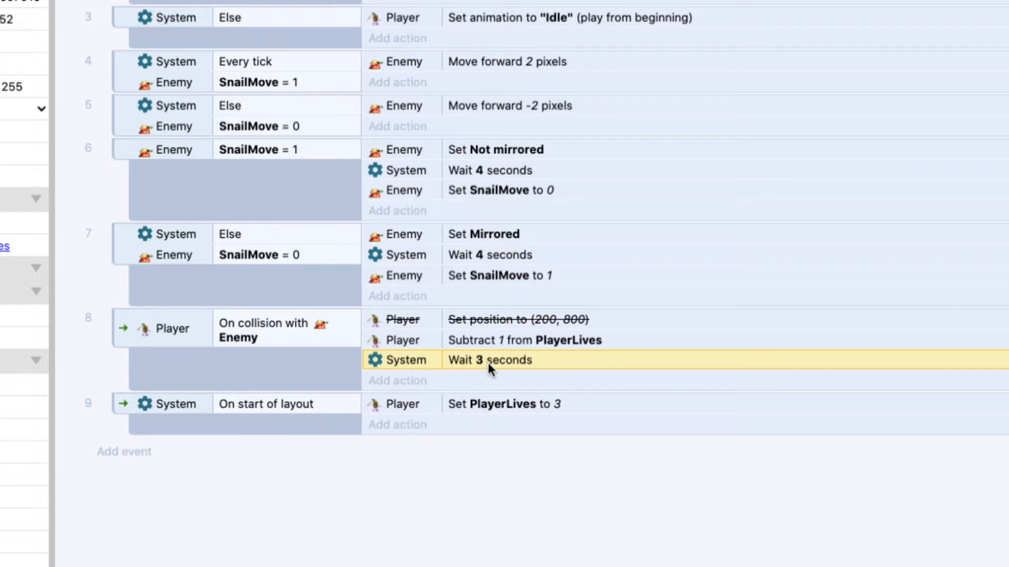
click(522, 342)
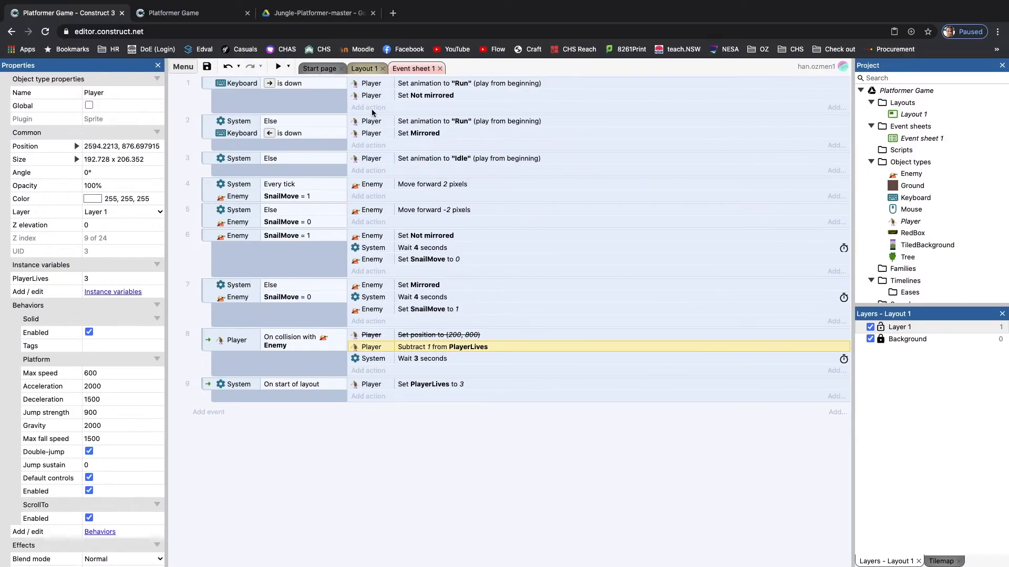
- Move the Player in Layout 1 back to the start of the level, before the trees
click(364, 69)
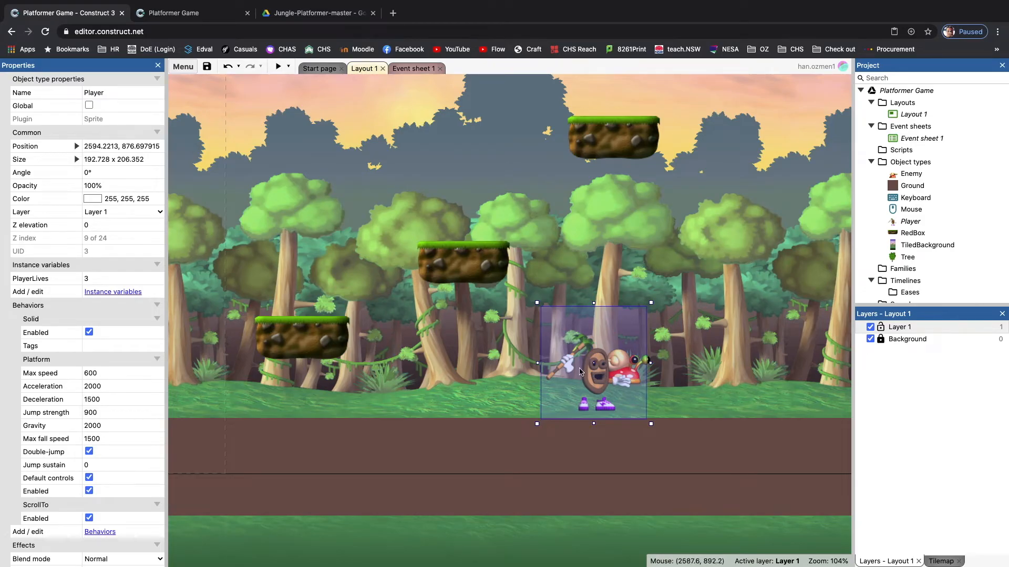
ctrl+scroll(576, 368, down, 10)
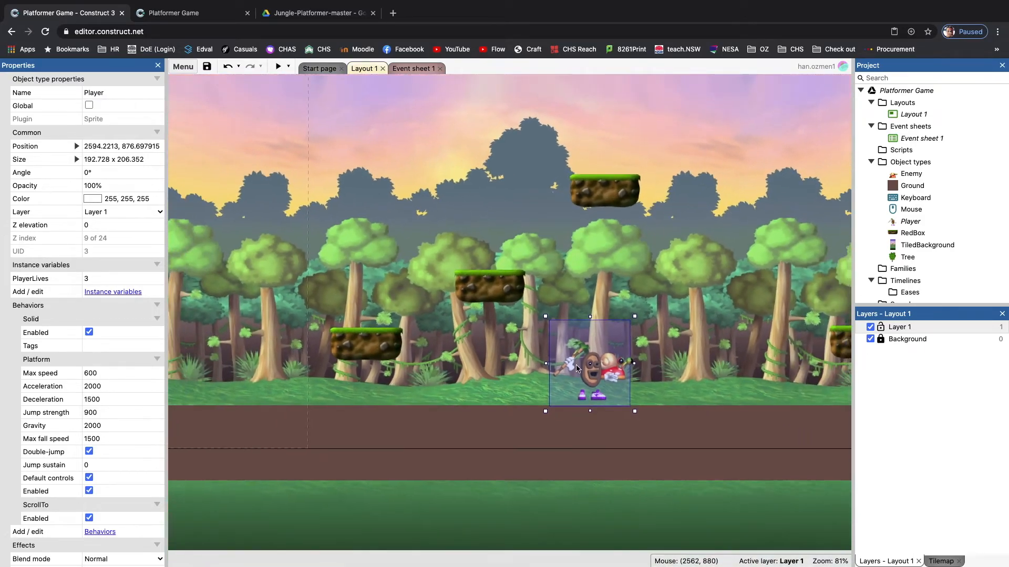
ctrl+scroll(576, 368, down, 3)
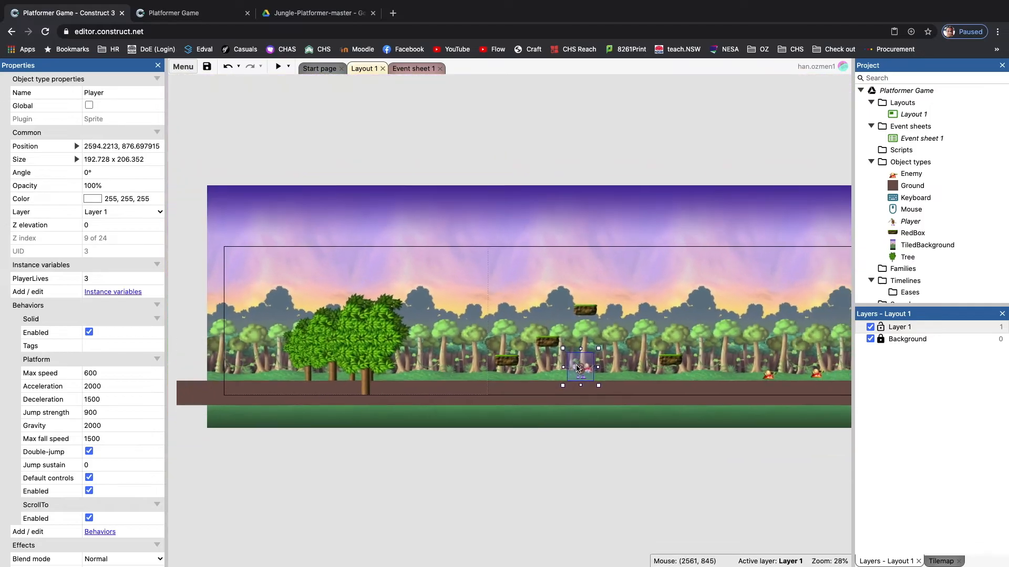
drag(581, 368, 258, 364)
- In Event sheet 1, add a new event with a Player Compare instance variable condition for PlayerLives equal to 3
click(414, 69)
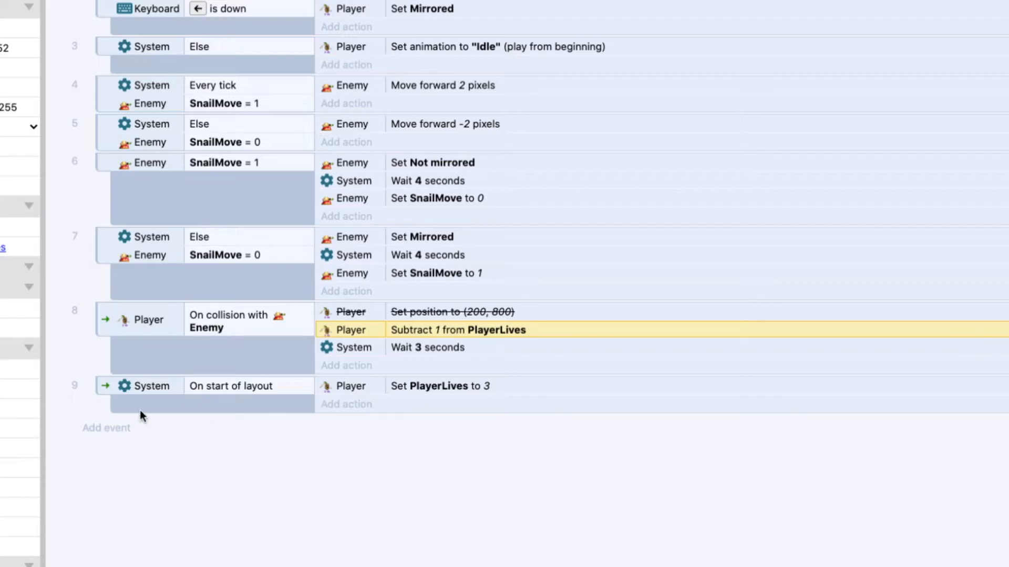
click(113, 428)
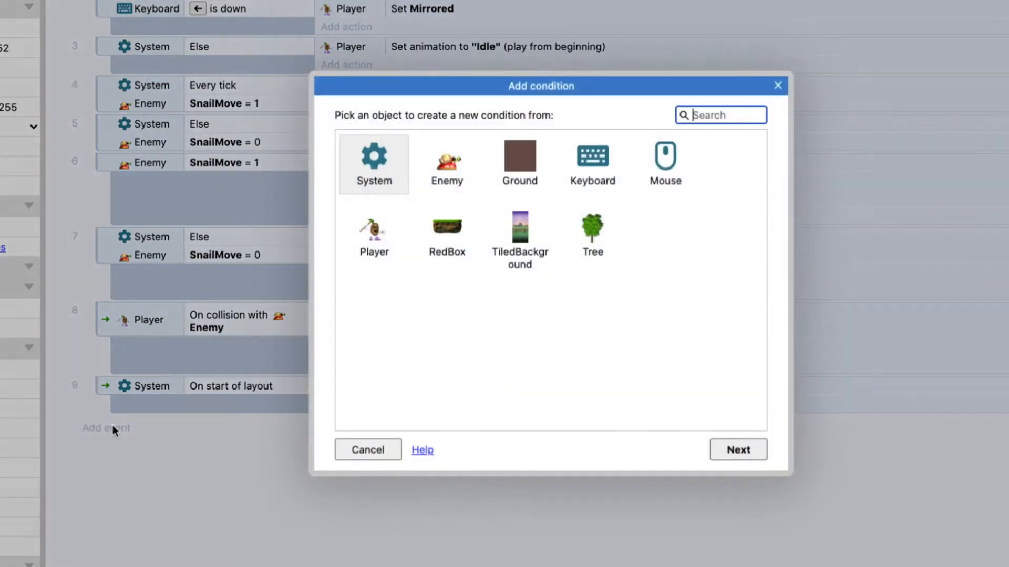
click(374, 238)
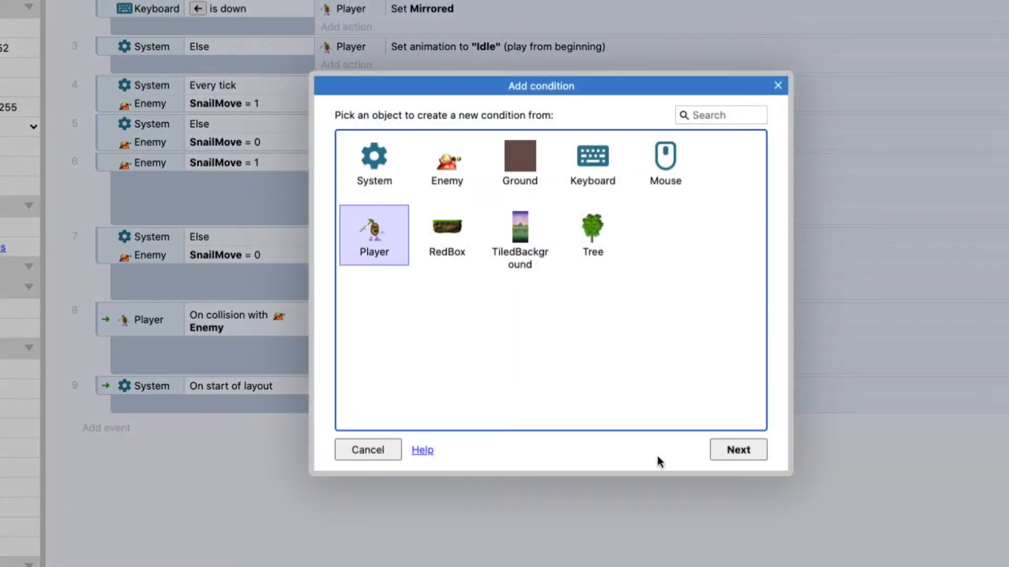
click(754, 451)
text(vari)
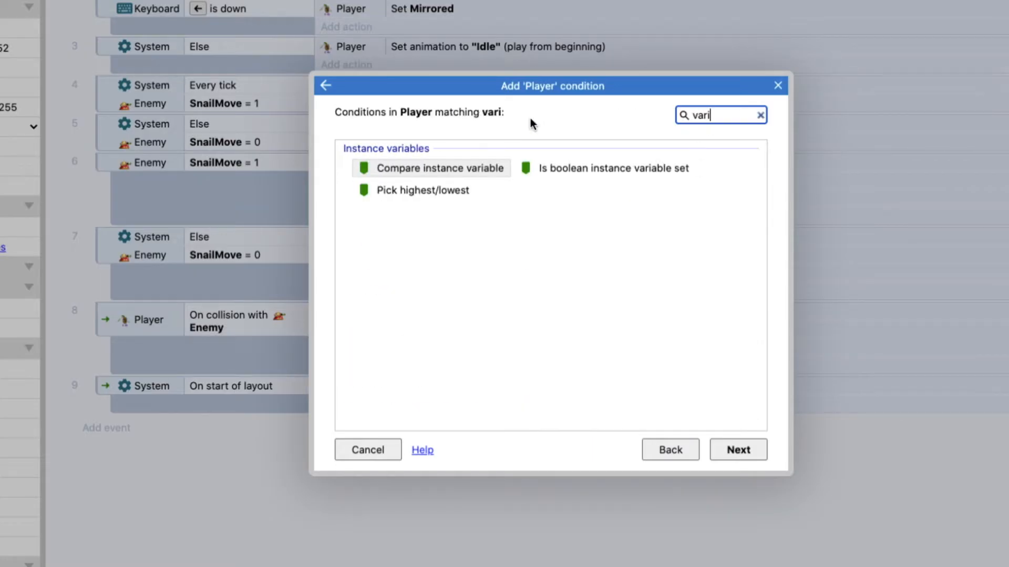
click(424, 168)
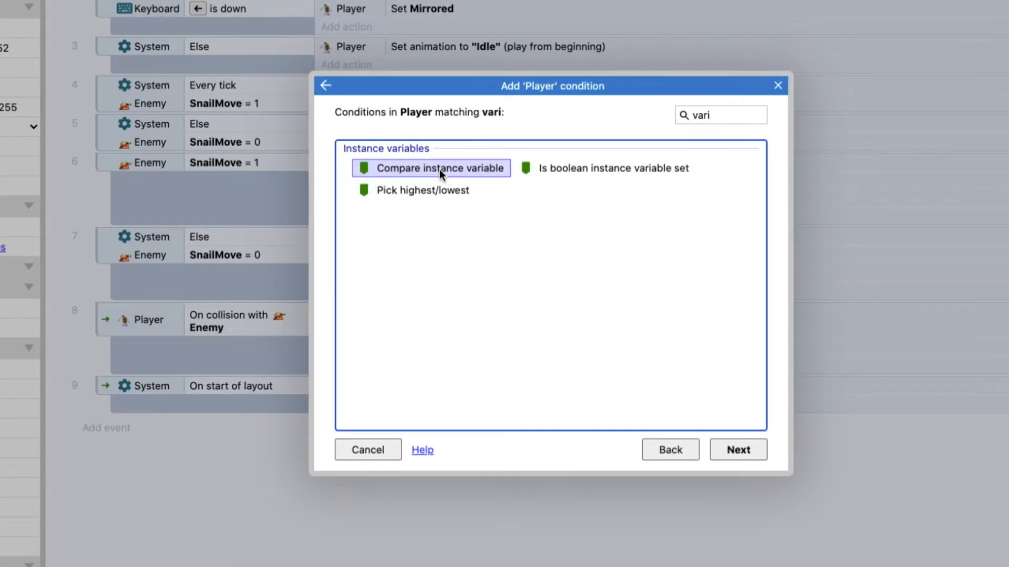
double_click(439, 169)
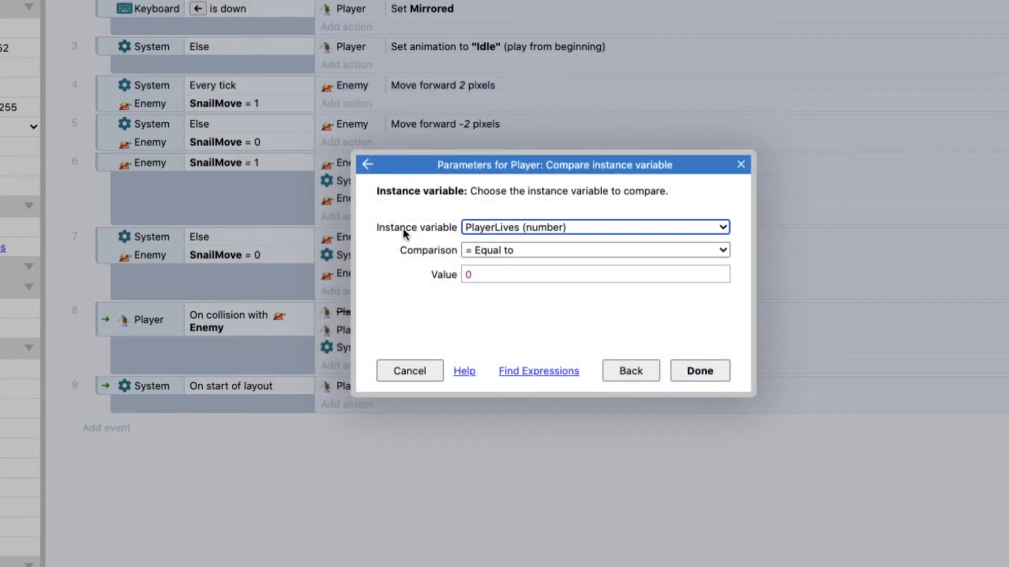
click(509, 227)
click(508, 227)
click(463, 277)
text(3)
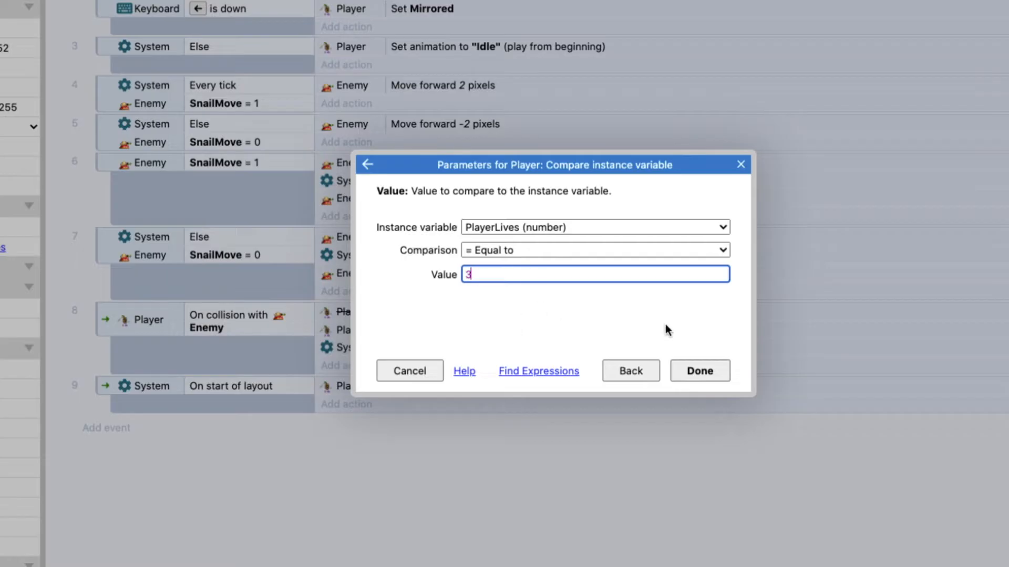
click(698, 371)
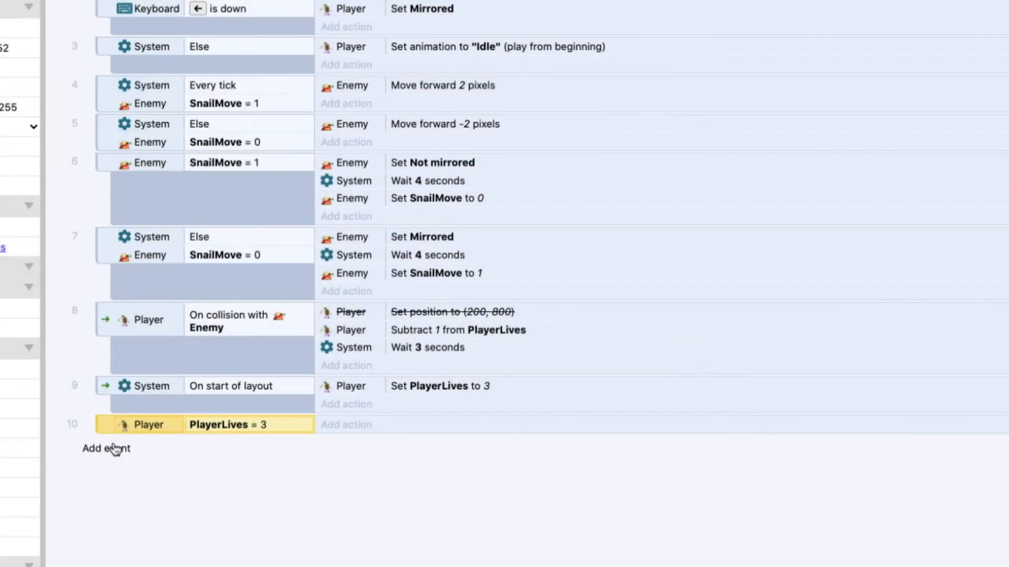
- Add another event with a Player Compare instance variable condition for PlayerLives equal to 2
click(117, 448)
double_click(374, 231)
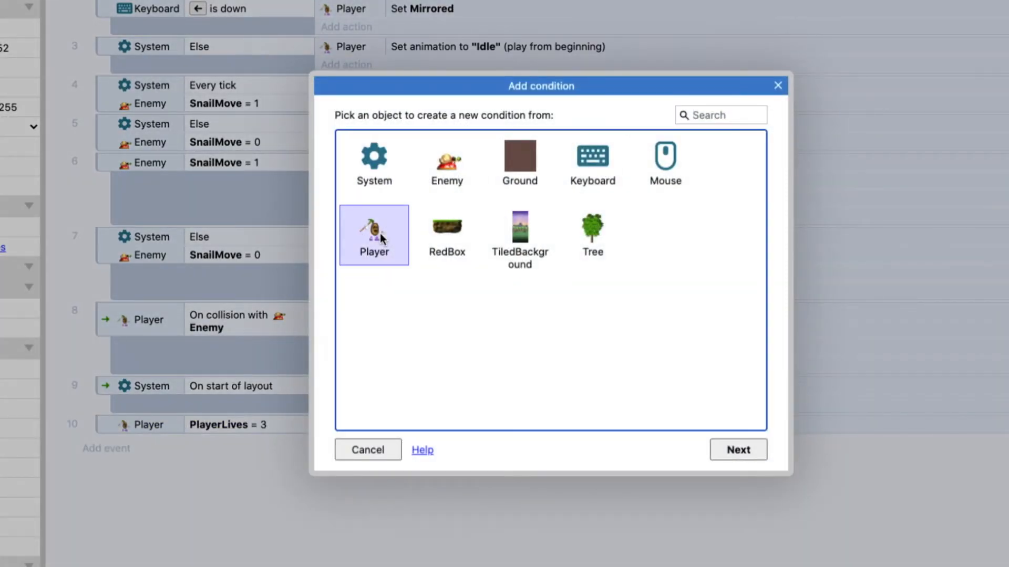
text(var)
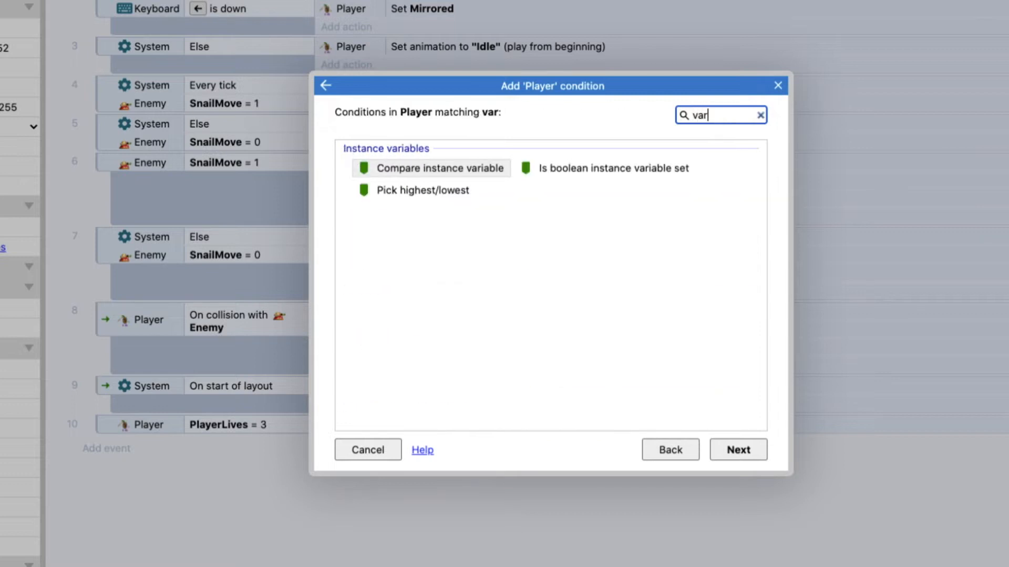
double_click(452, 176)
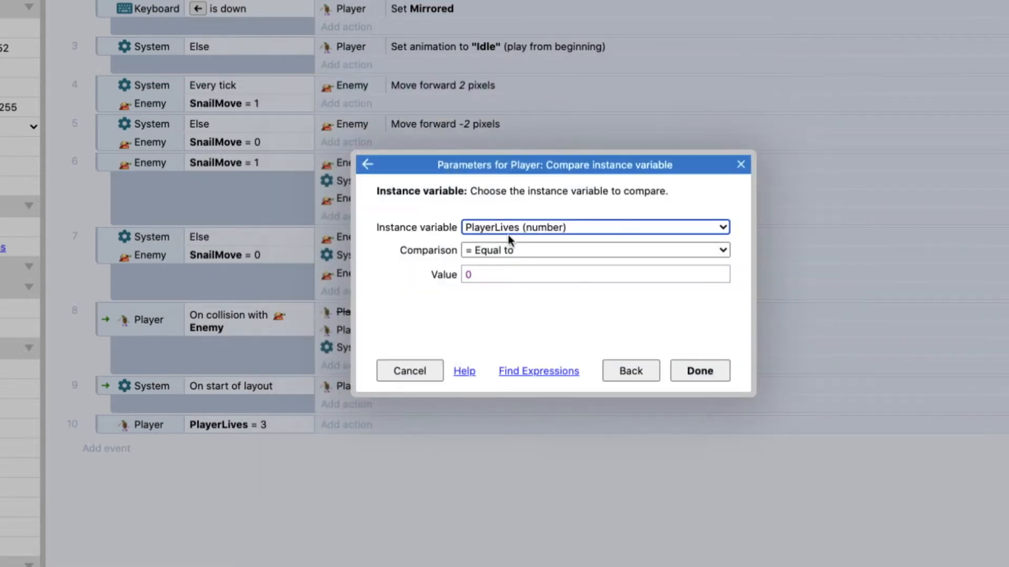
click(483, 273)
text(2)
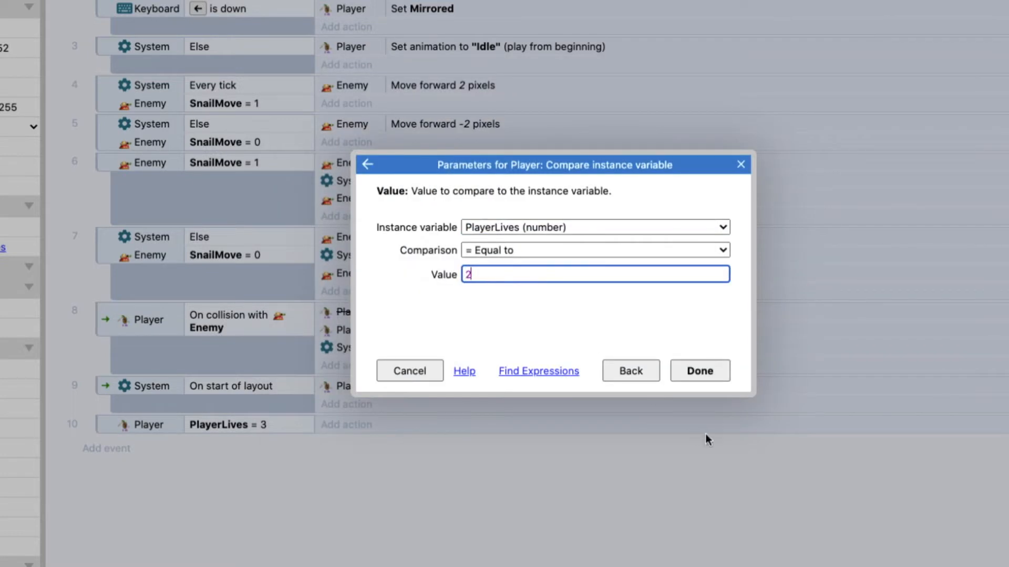
click(709, 374)
- Add another event with a Player Compare instance variable condition for PlayerLives equal to 1
click(111, 473)
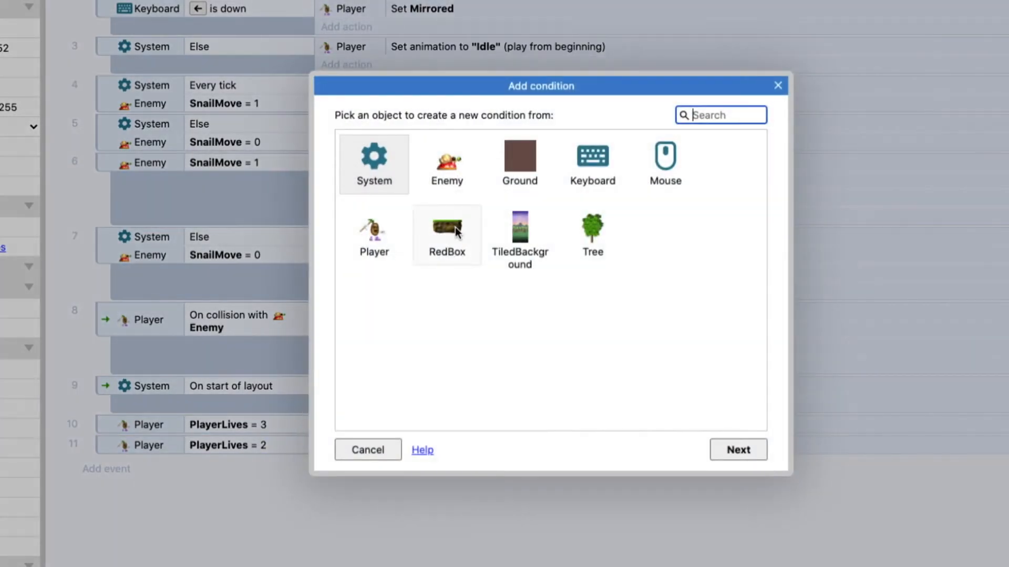
double_click(374, 230)
text(var)
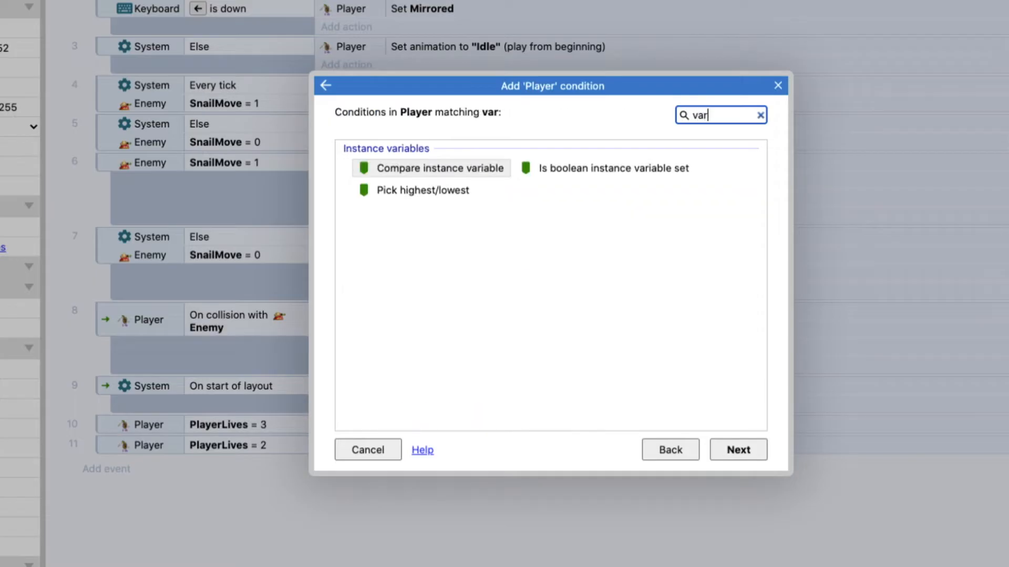
double_click(468, 169)
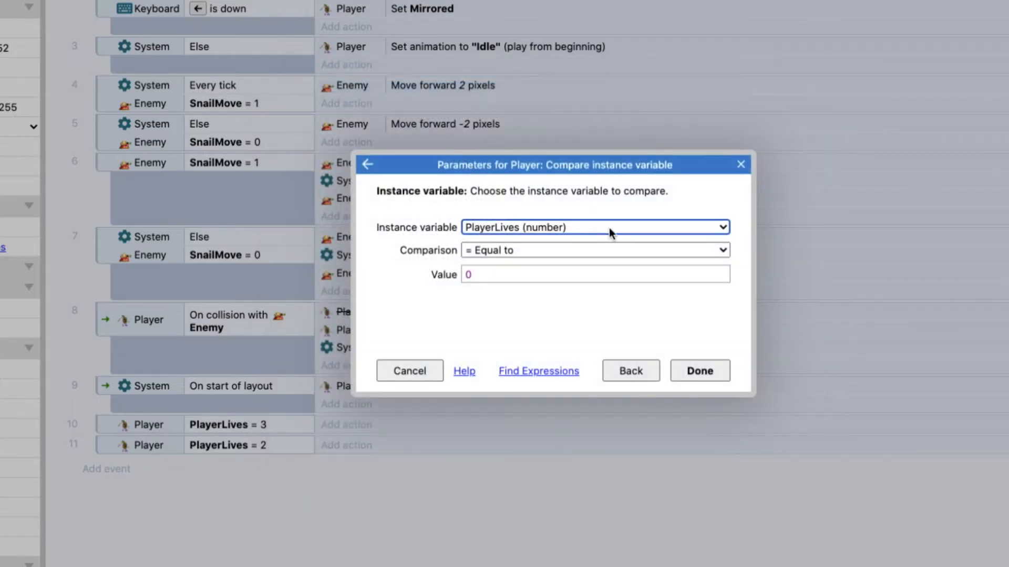
click(465, 275)
text(1)
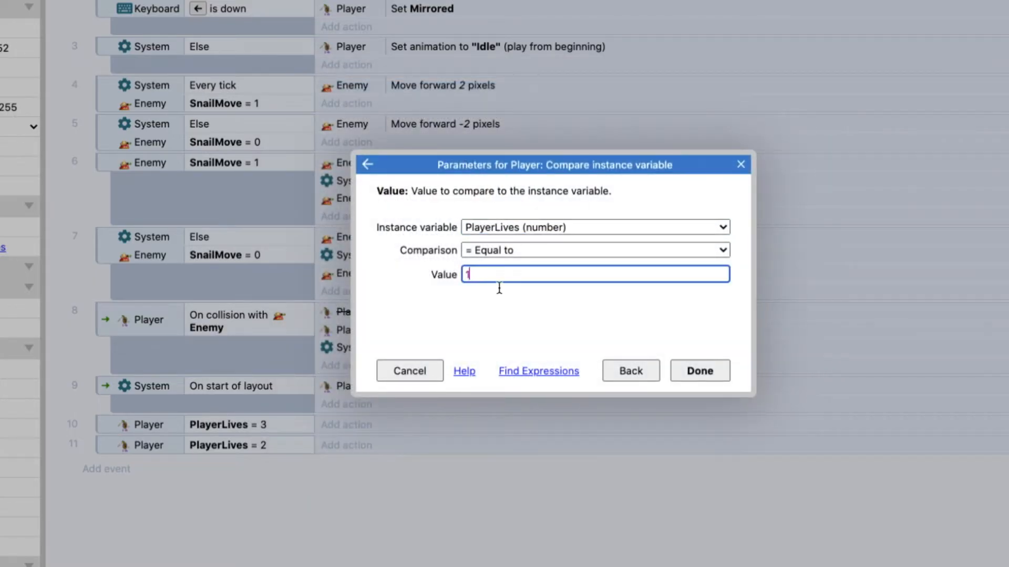
click(698, 373)
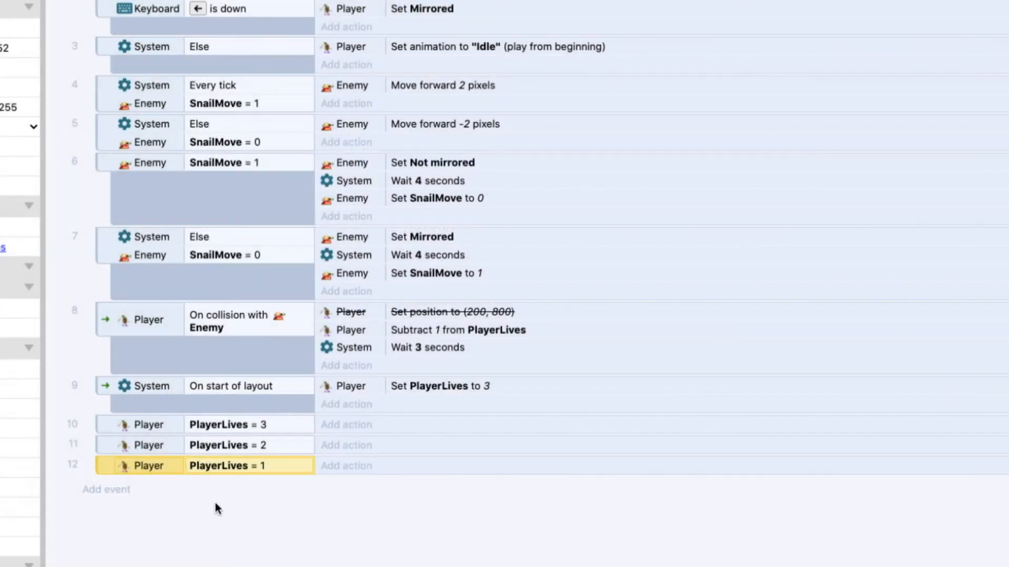
- Add another event with a Player Compare instance variable condition for PlayerLives equal to 0
click(108, 490)
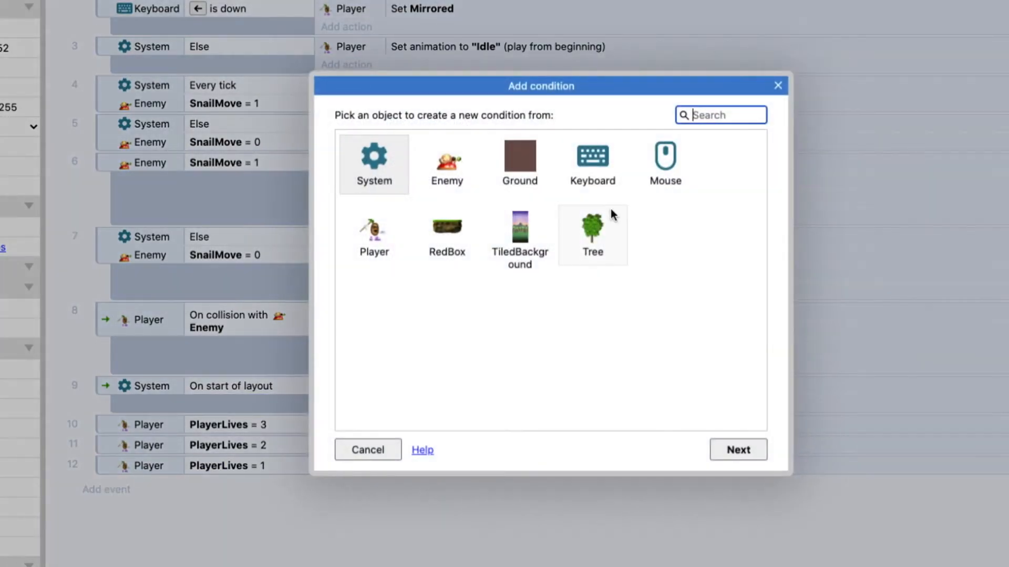
double_click(388, 225)
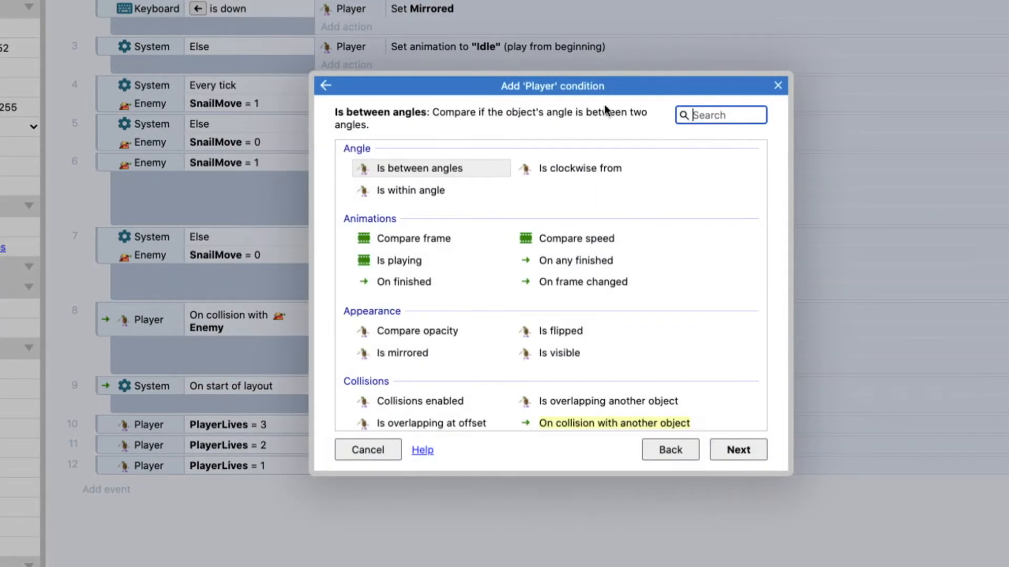
text(var)
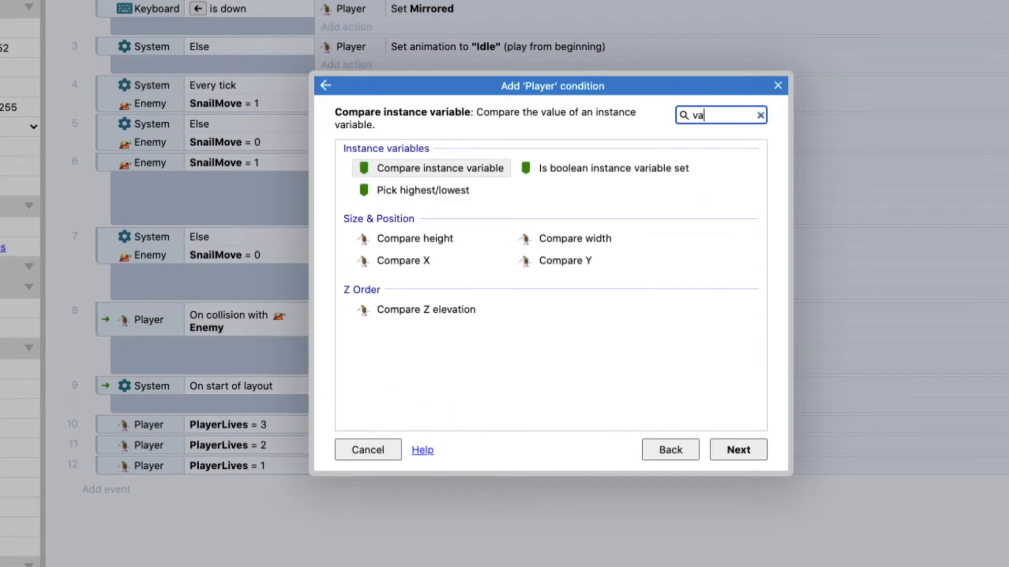
double_click(471, 168)
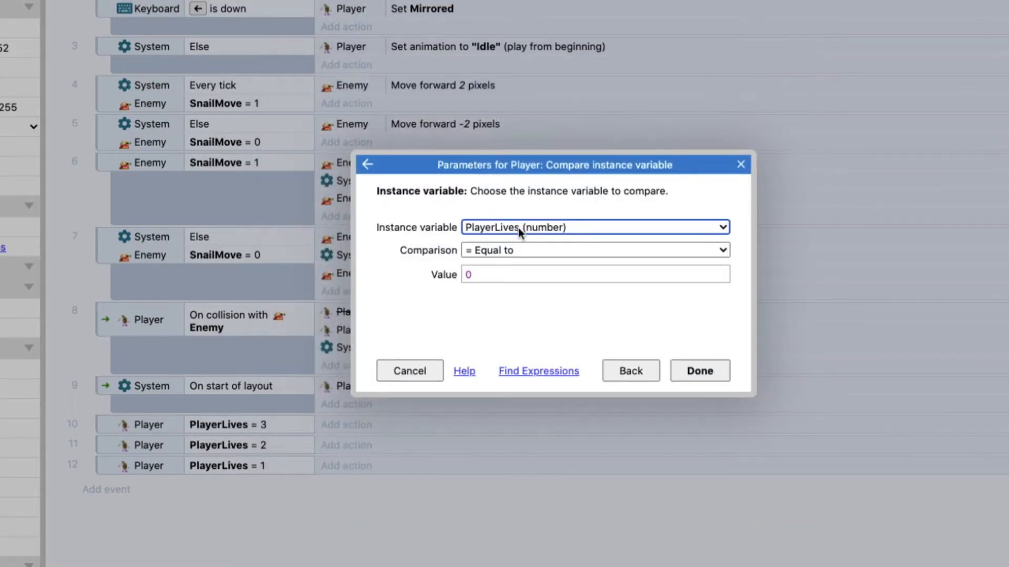
click(693, 367)
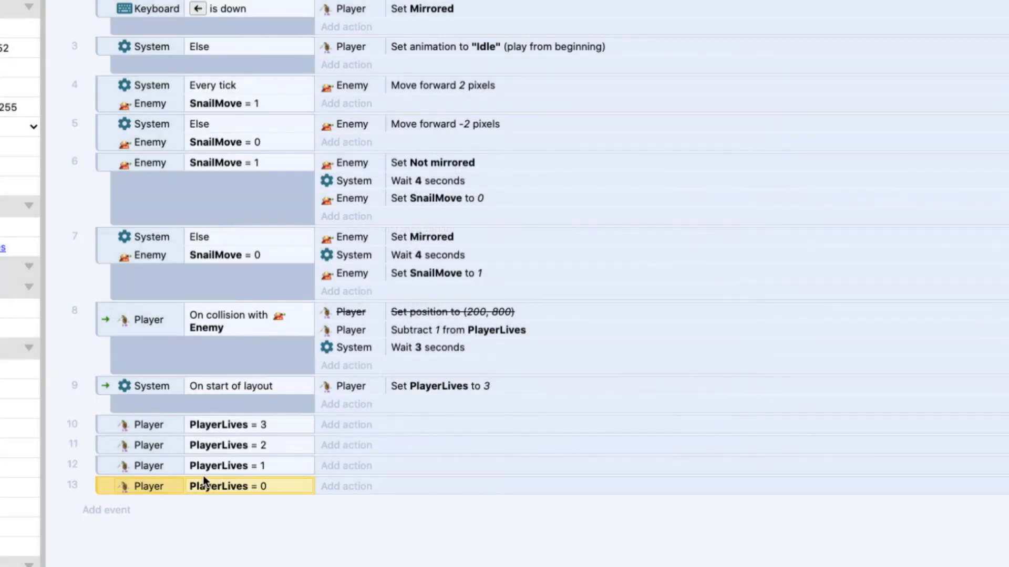
click(238, 532)
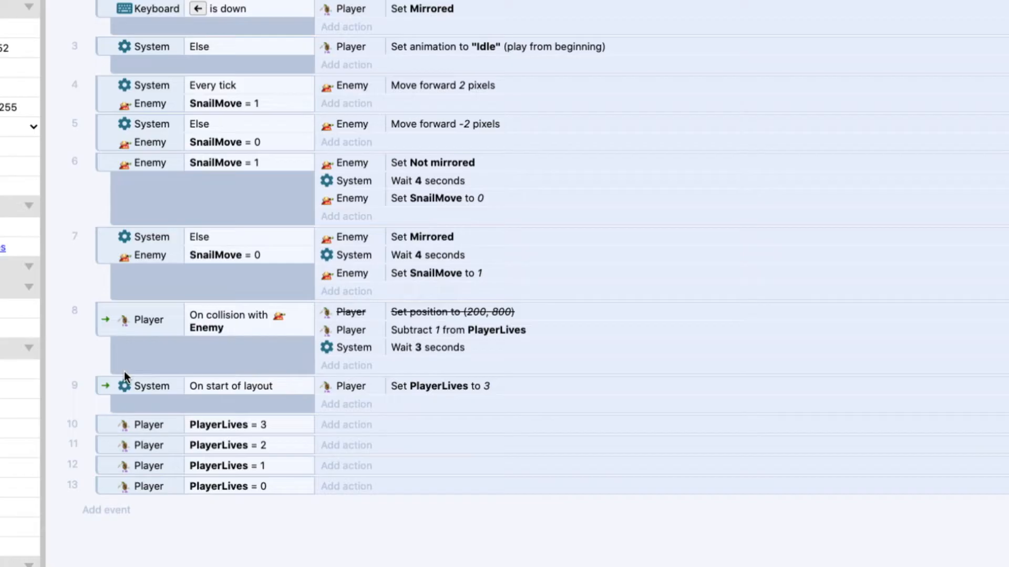
- Move the disabled Set position to (200, 800) action from the Enemy collision event to the PlayerLives = 0 event and re-enable it
click(397, 312)
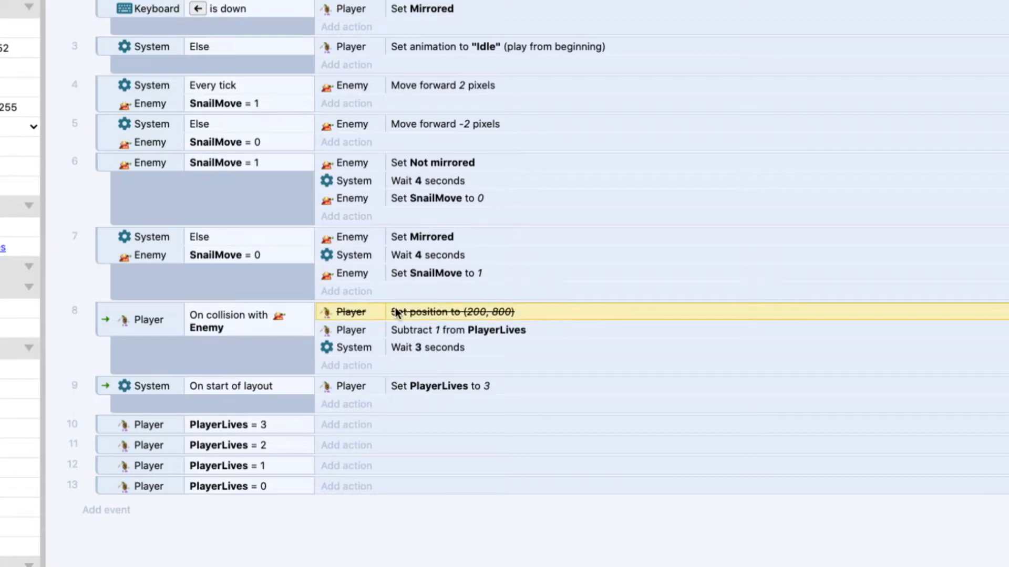
drag(410, 313, 366, 488)
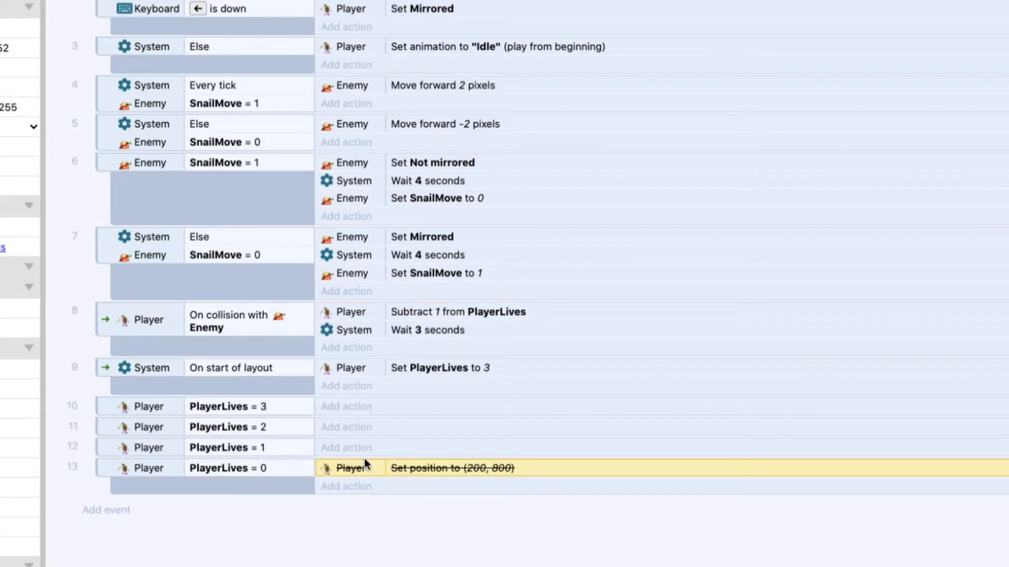
right_click(377, 467)
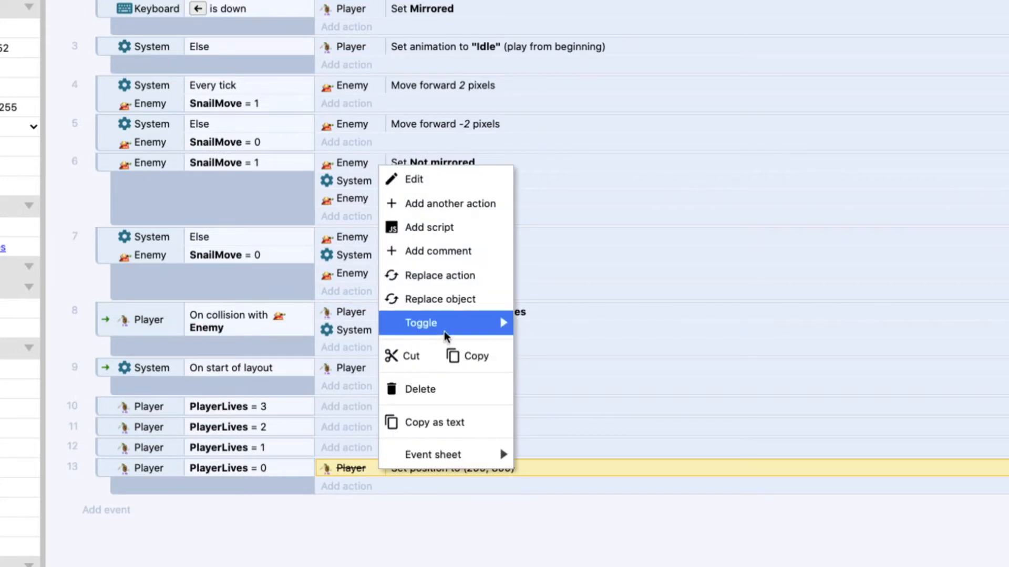
mouse_move(464, 332)
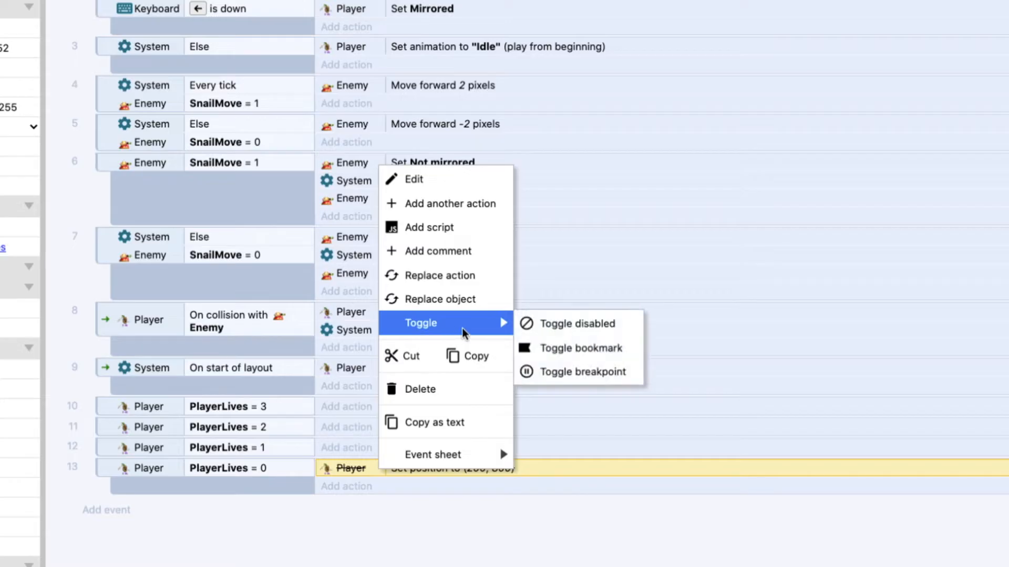
click(561, 325)
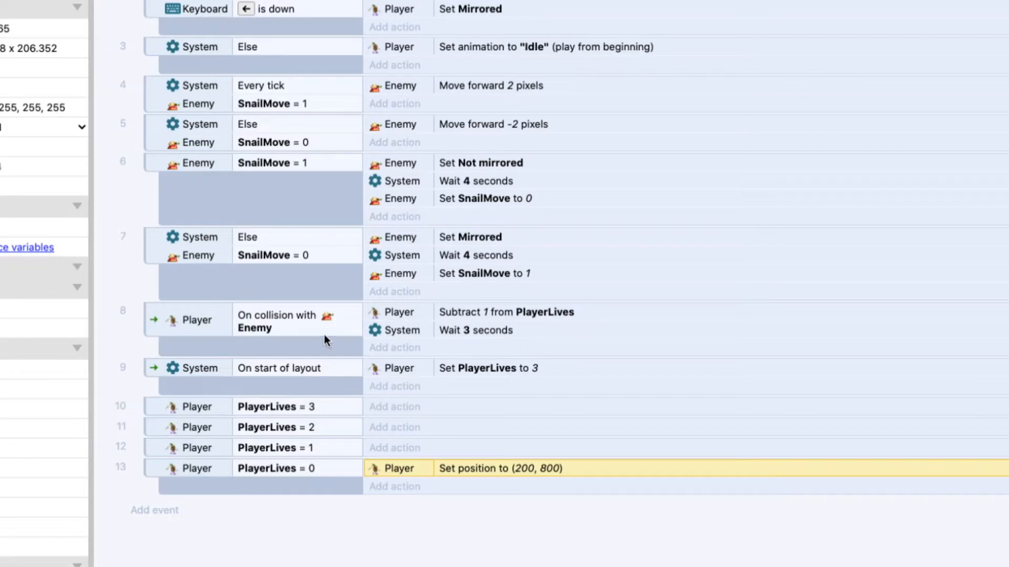
click(269, 370)
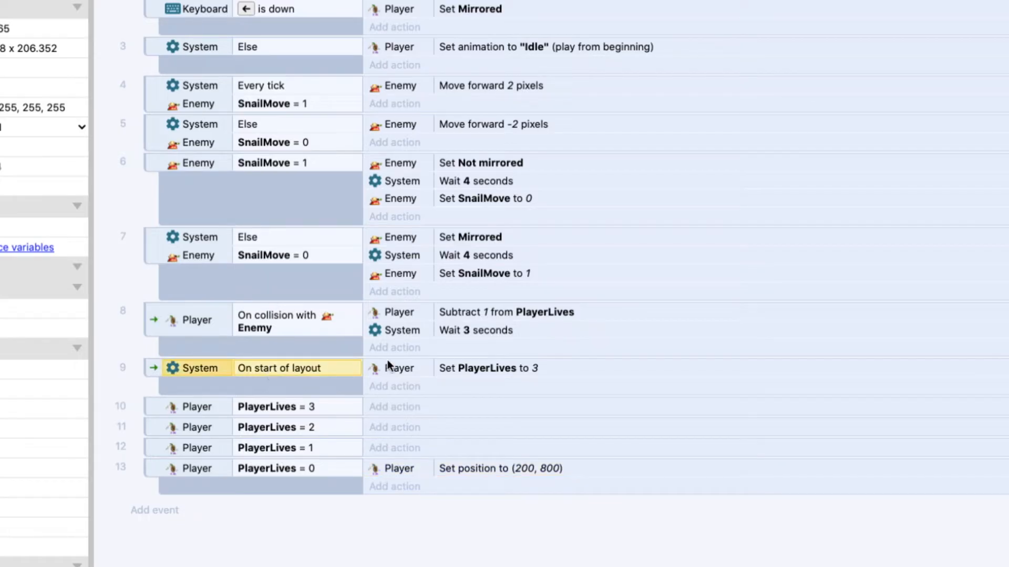
click(406, 372)
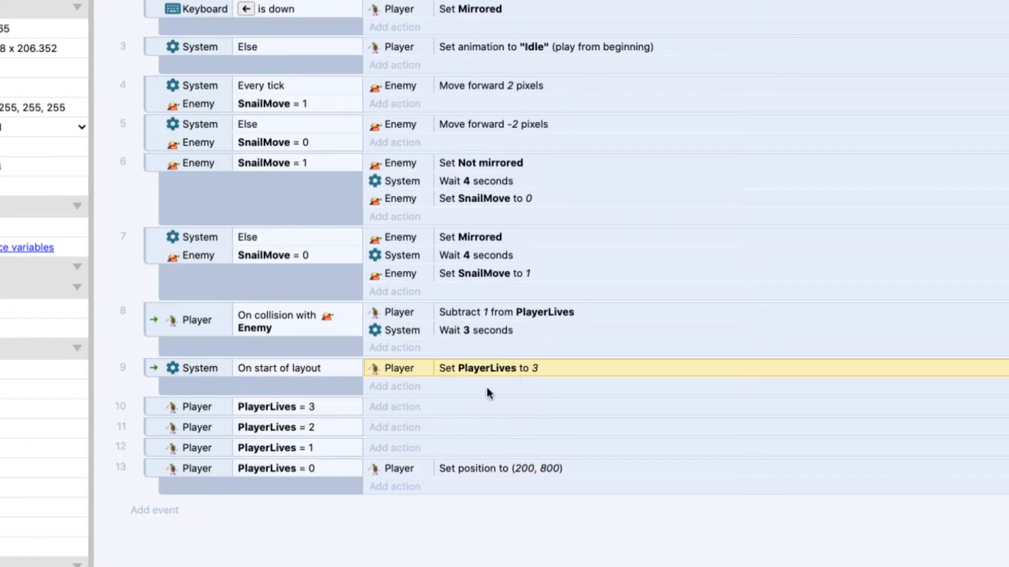
click(196, 320)
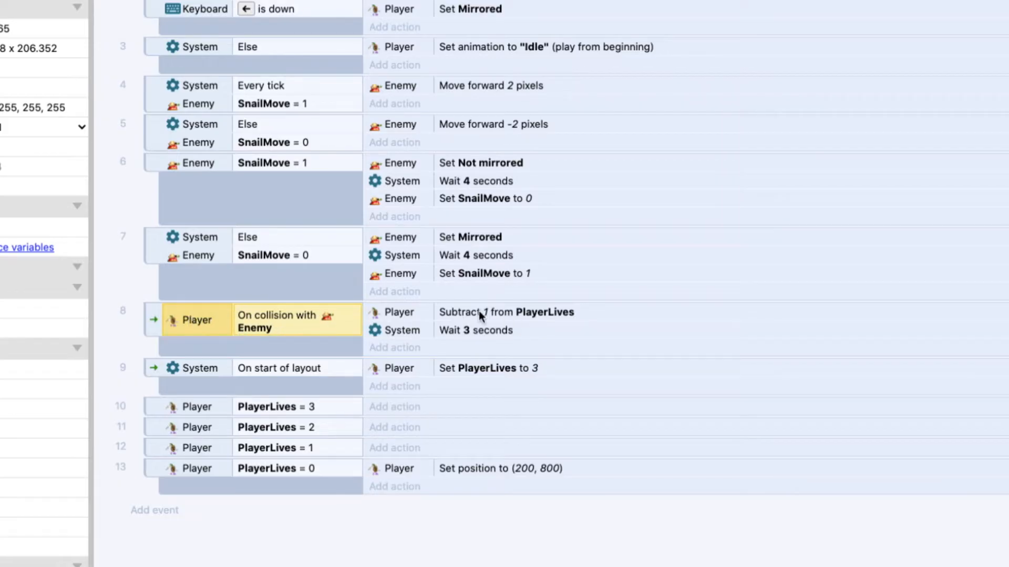
click(460, 314)
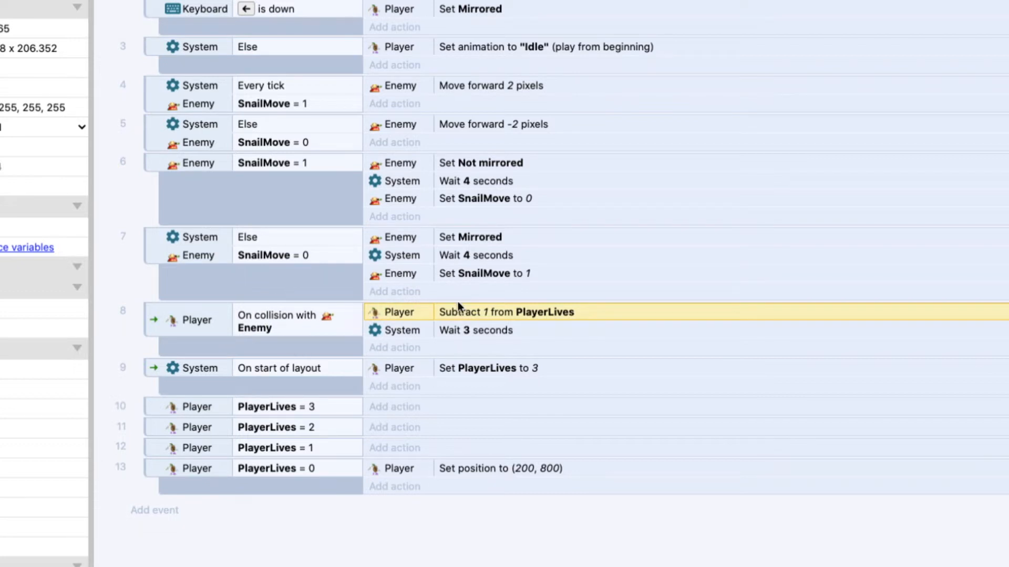
click(242, 470)
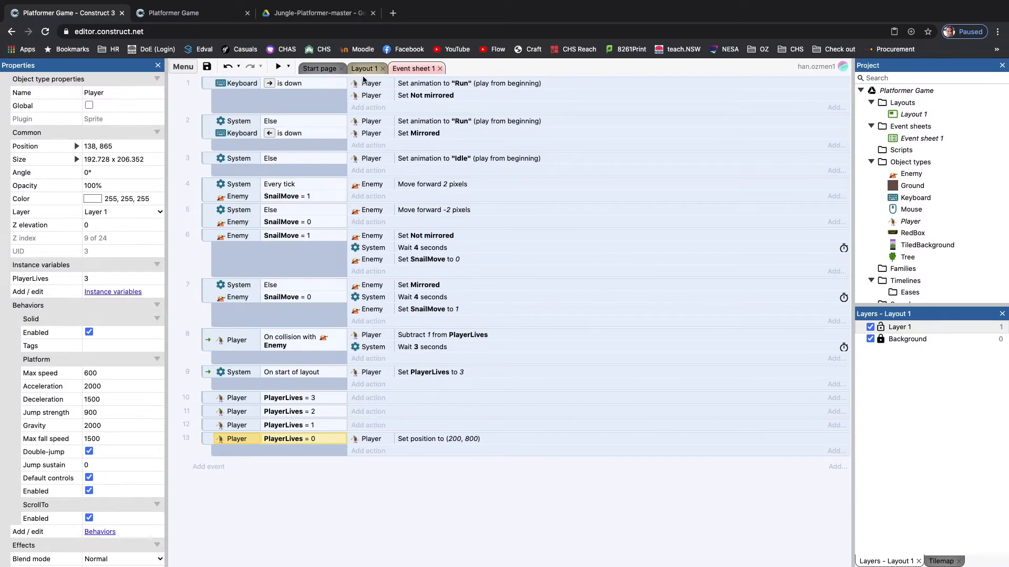
- Return to Layout 1 and run a preview of the game to test the lives events
click(363, 69)
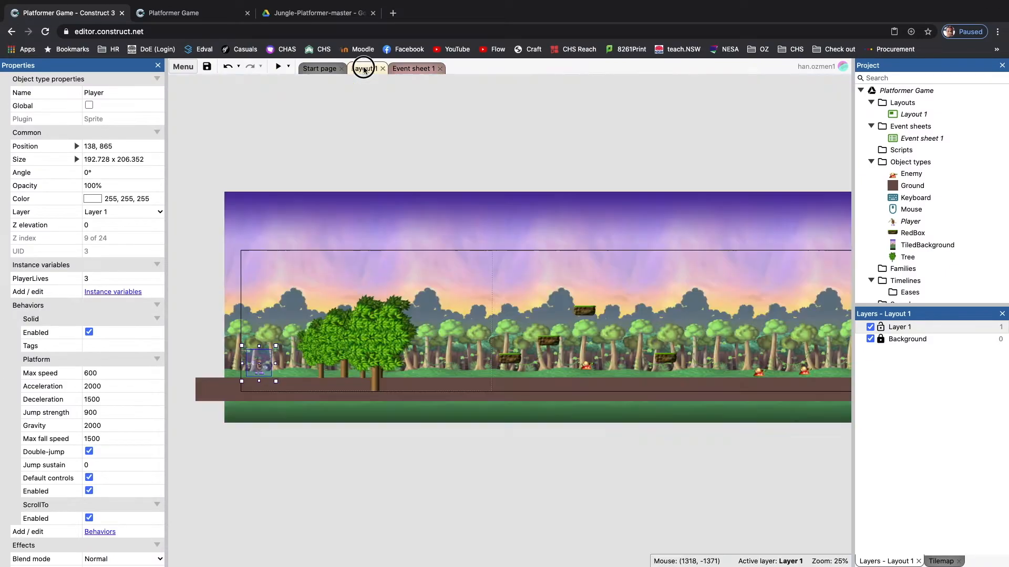
click(279, 69)
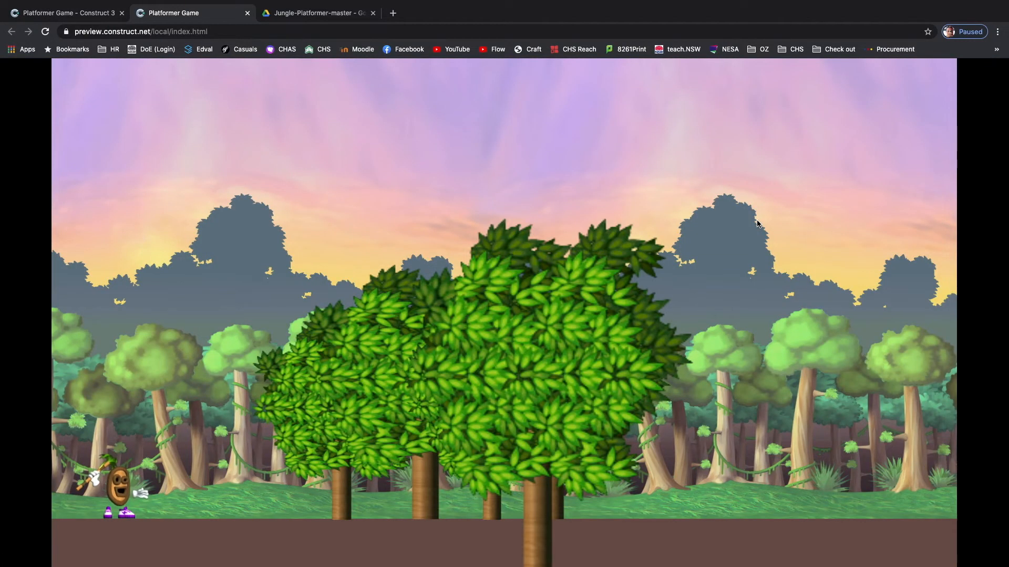
- Play the preview, running and jumping the player into the snail to test the loss of lives, and close the preview
key(Right)
key(Right)
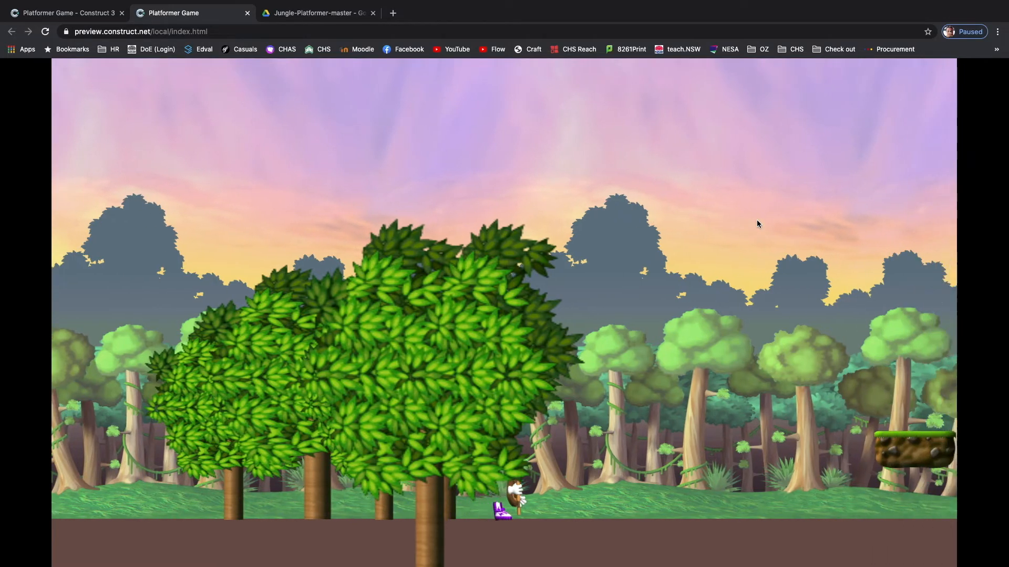
key(Up)
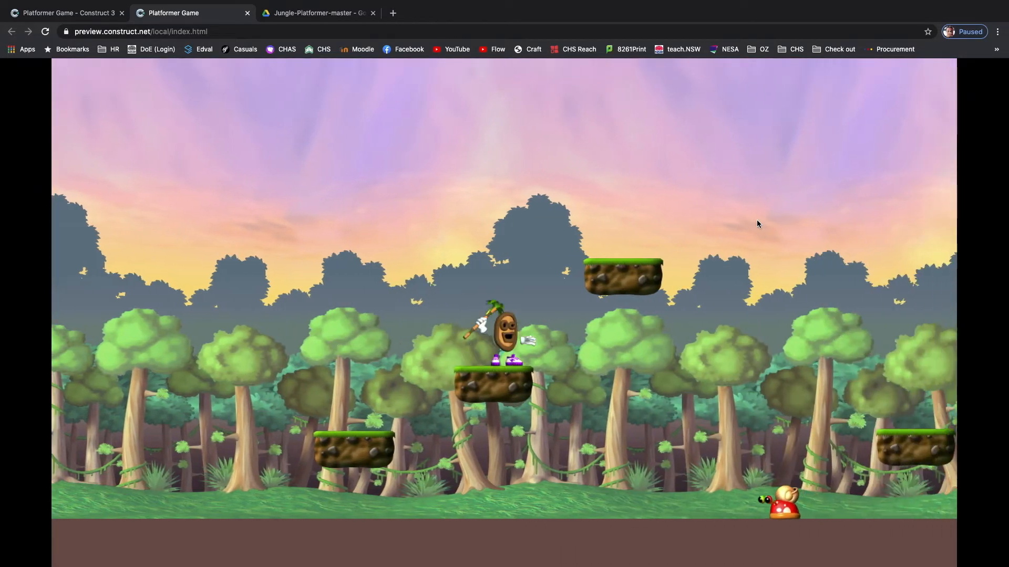
key(Right)
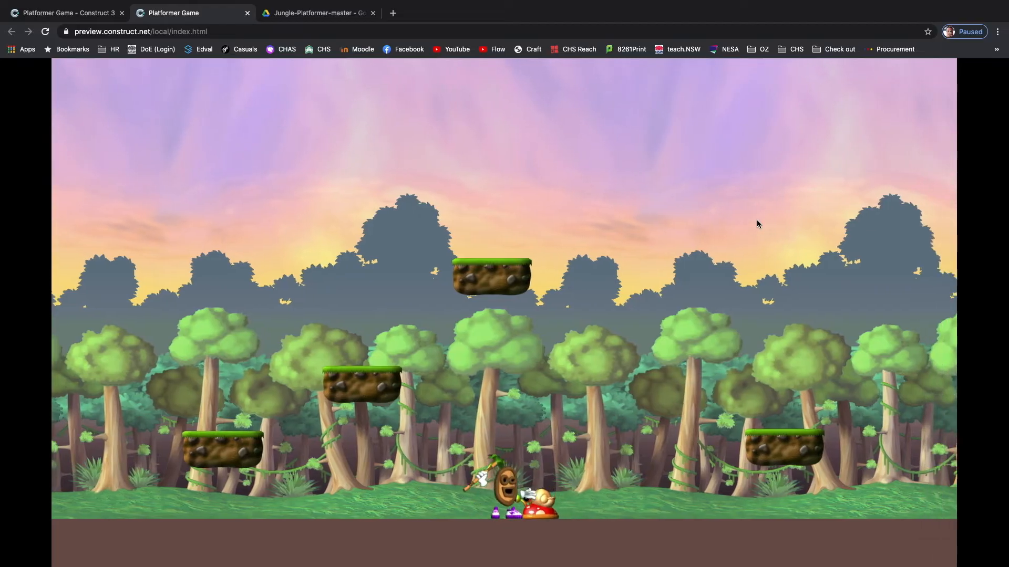
key(Left)
key(Right)
key(Up)
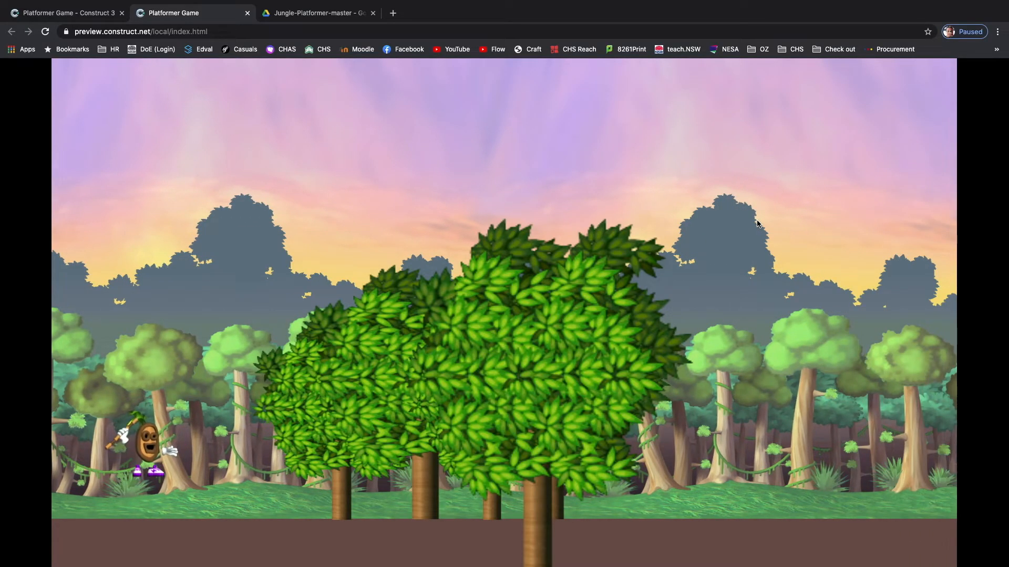
key(Left)
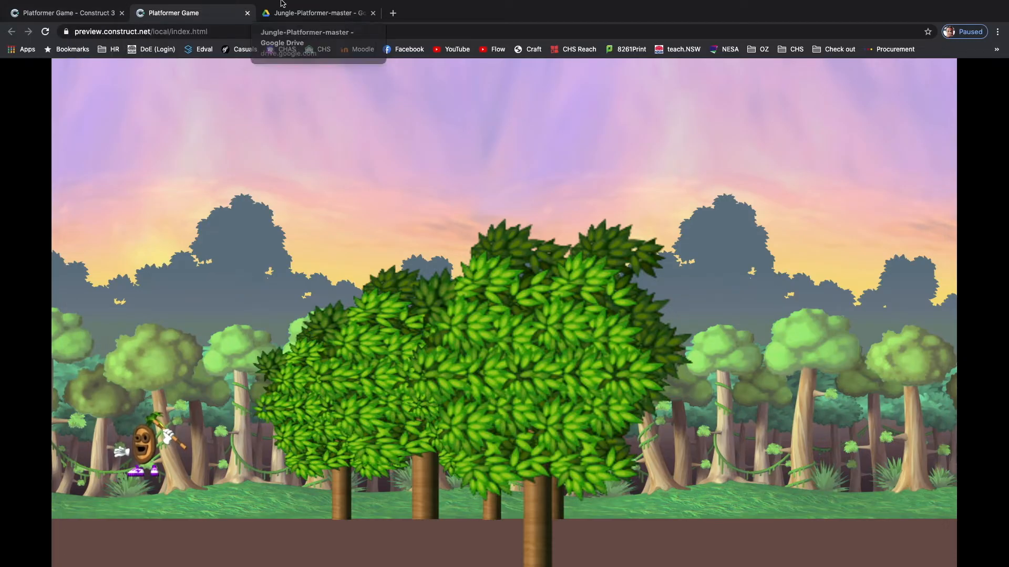
click(247, 13)
- In Event sheet 1, change the comparison of the PlayerLives = 0 condition to Less or equal
click(92, 13)
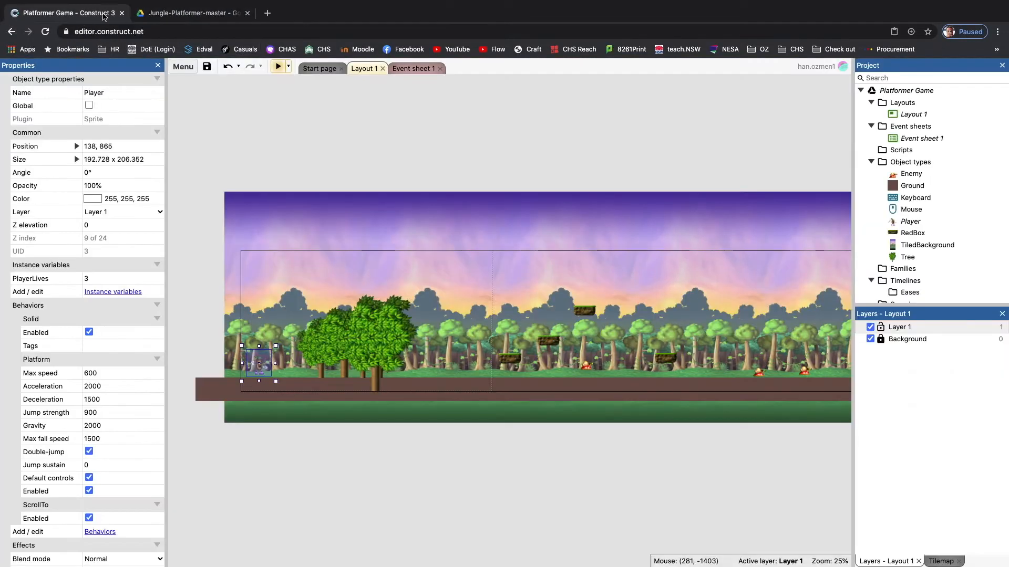
click(412, 69)
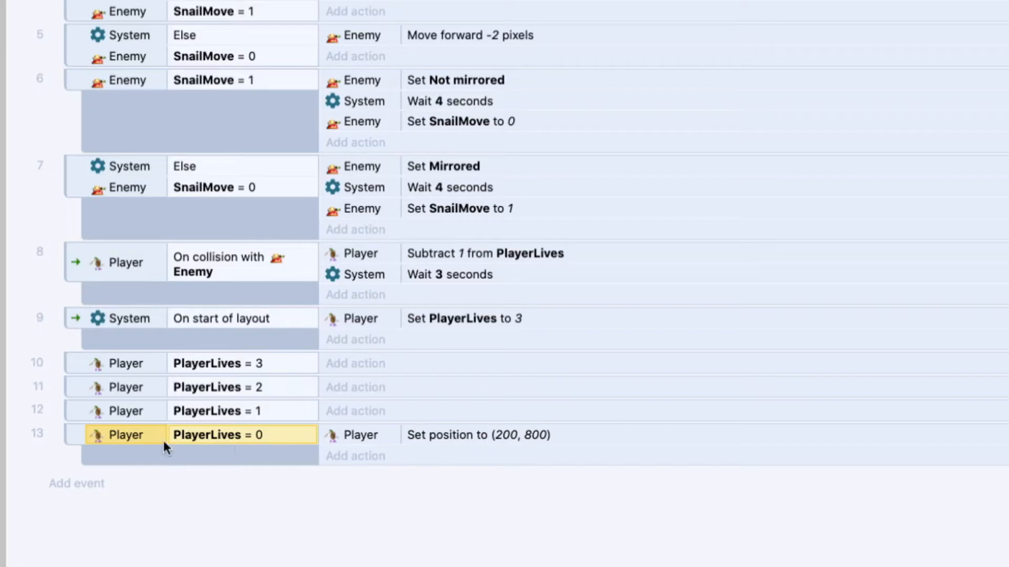
double_click(232, 435)
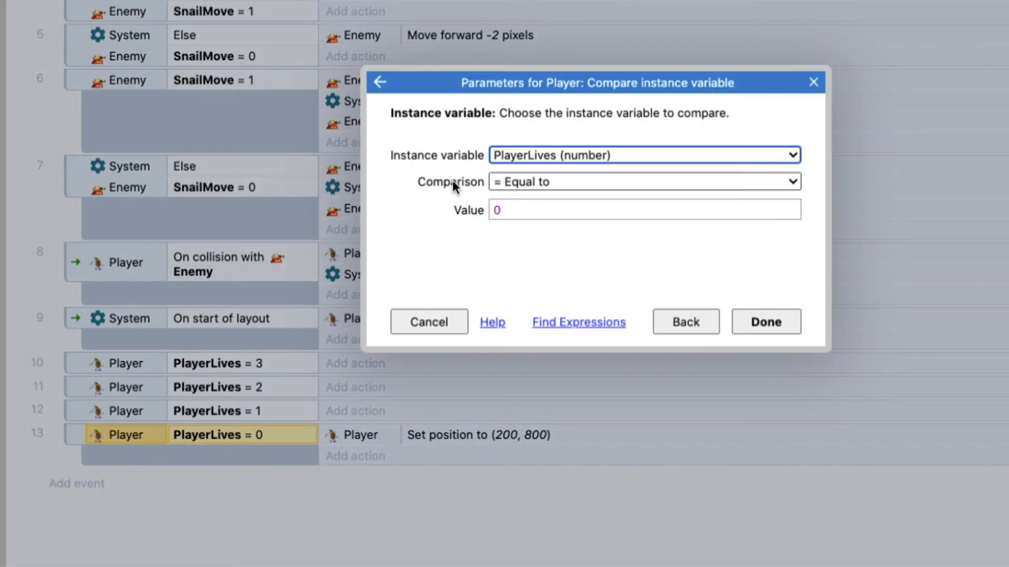
click(531, 184)
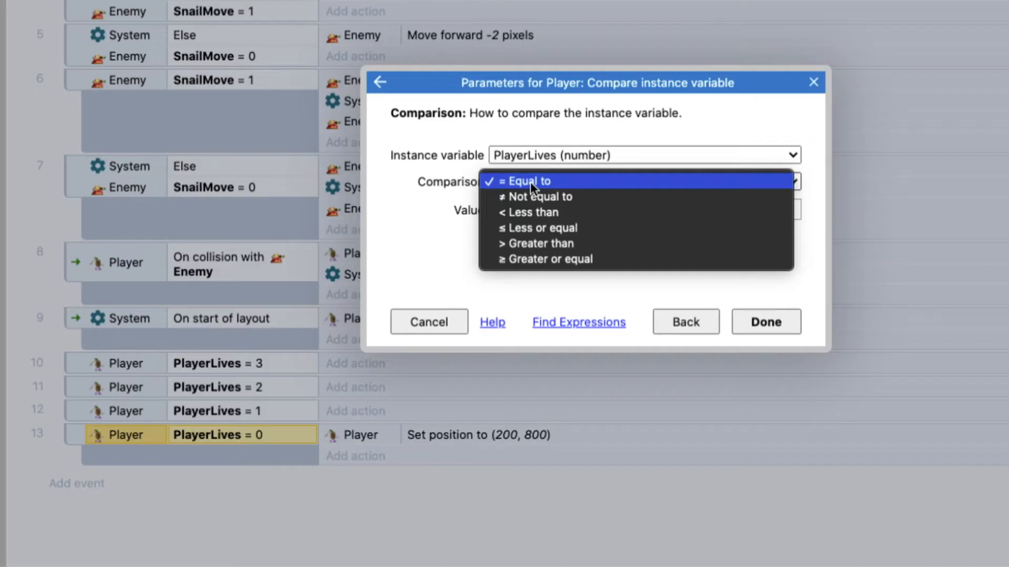
click(552, 228)
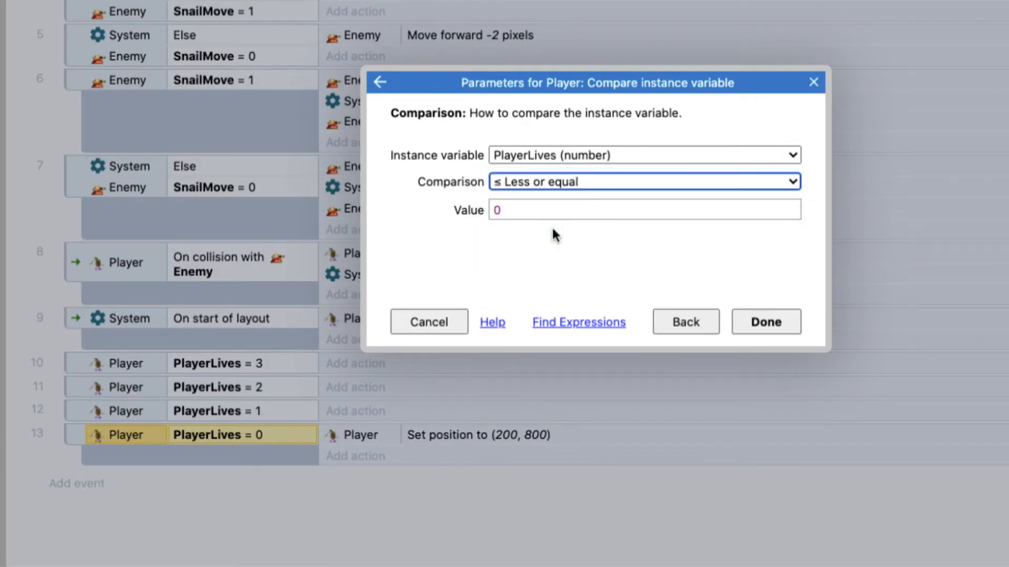
click(509, 238)
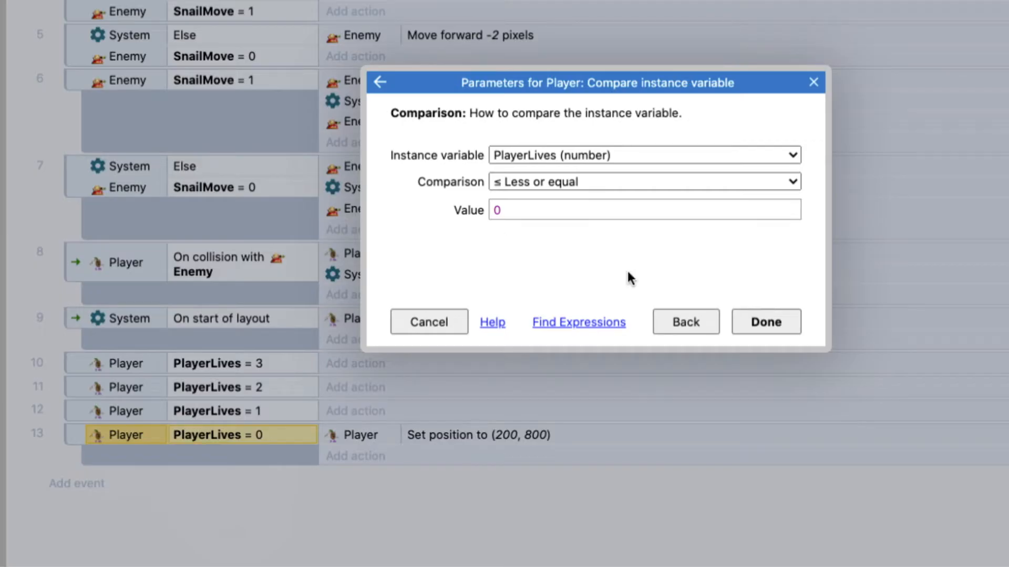
click(763, 323)
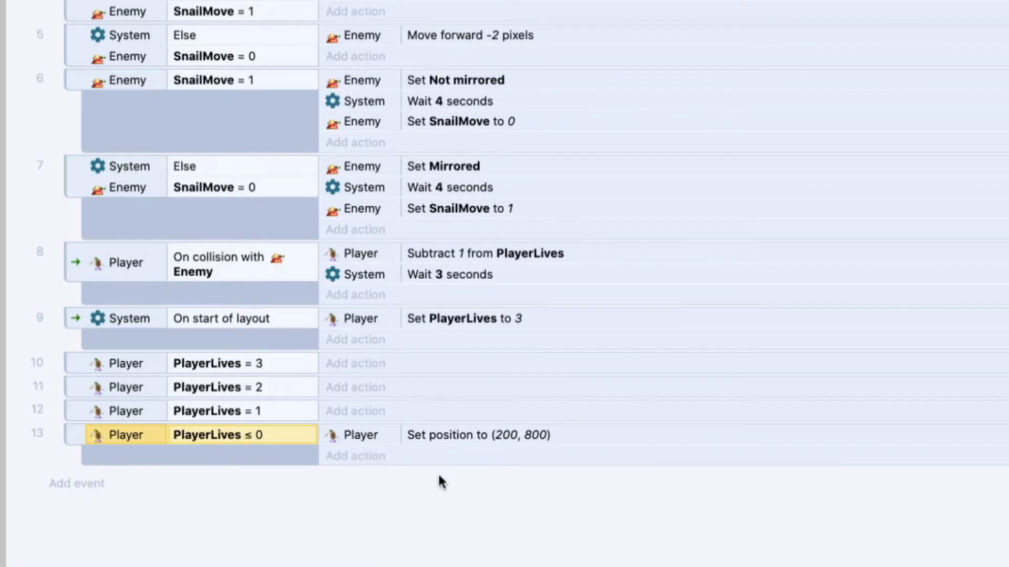
- Add a Player Set value action to the PlayerLives ≤ 0 event that sets PlayerLives to 3
click(374, 432)
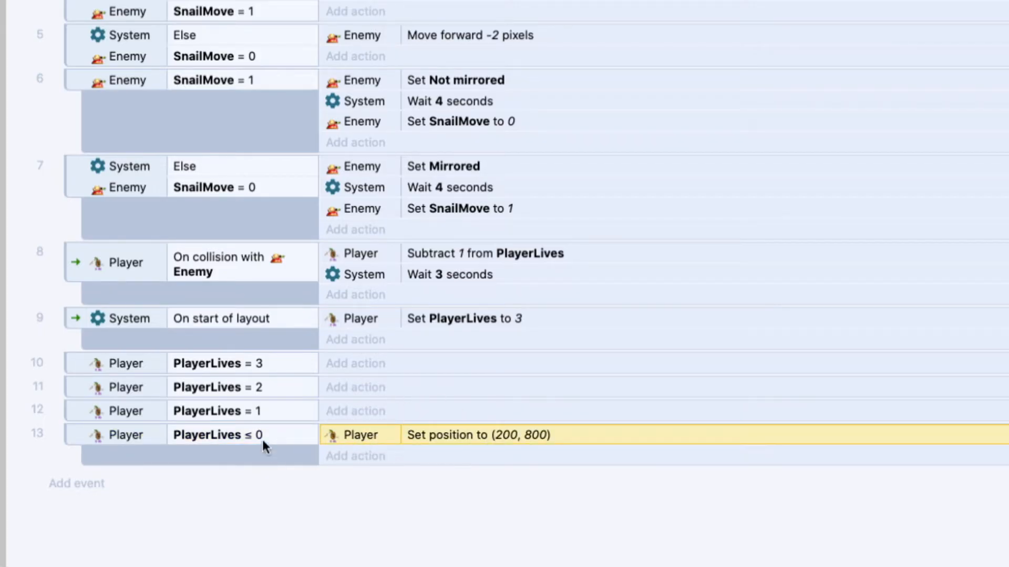
click(349, 455)
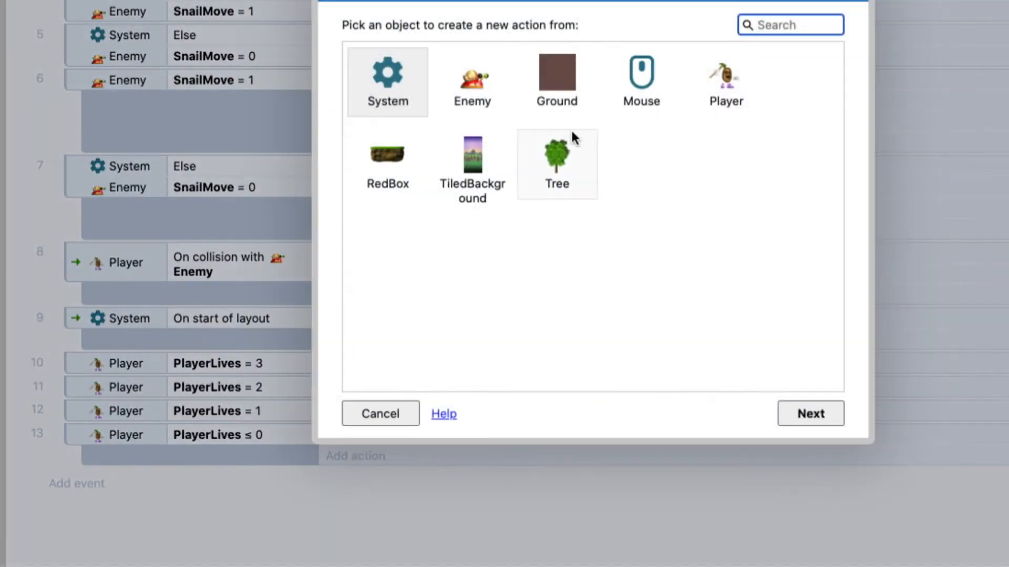
click(738, 81)
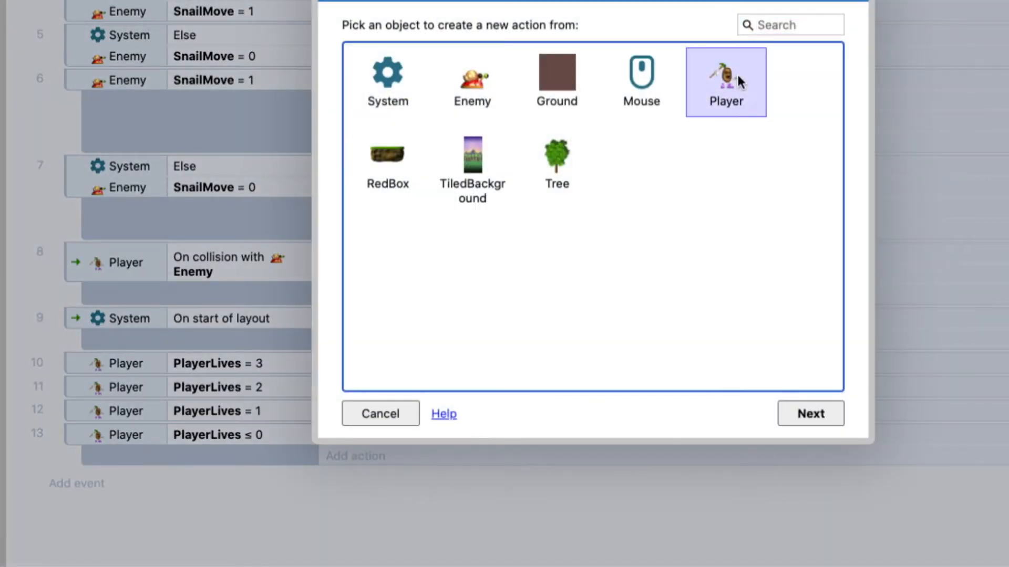
double_click(736, 76)
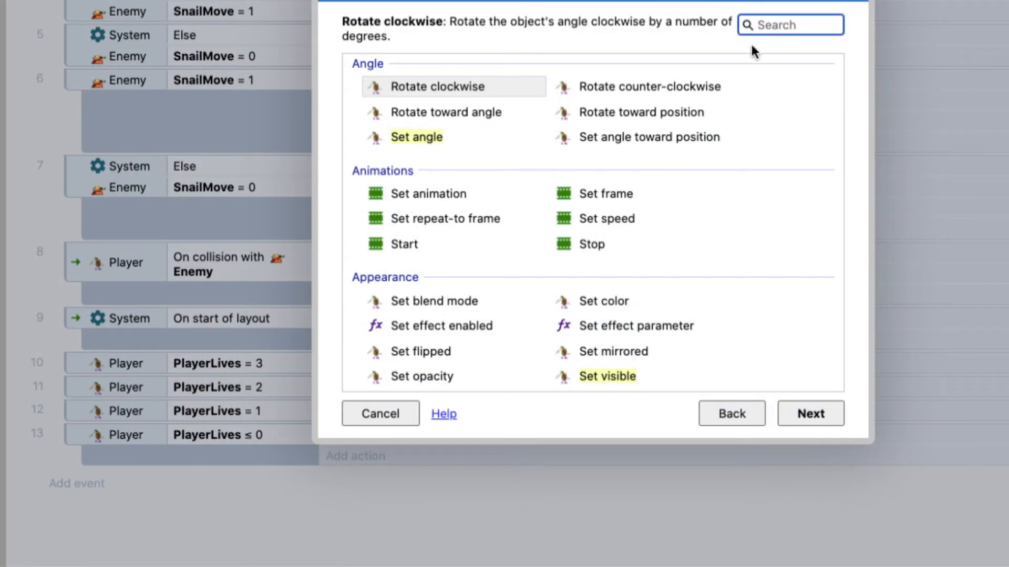
text(var)
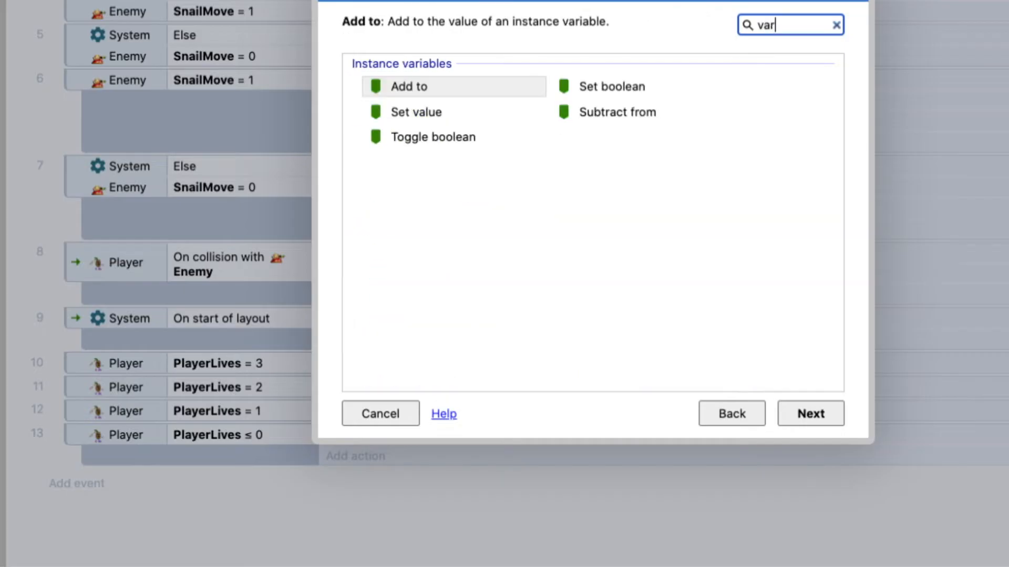
click(420, 111)
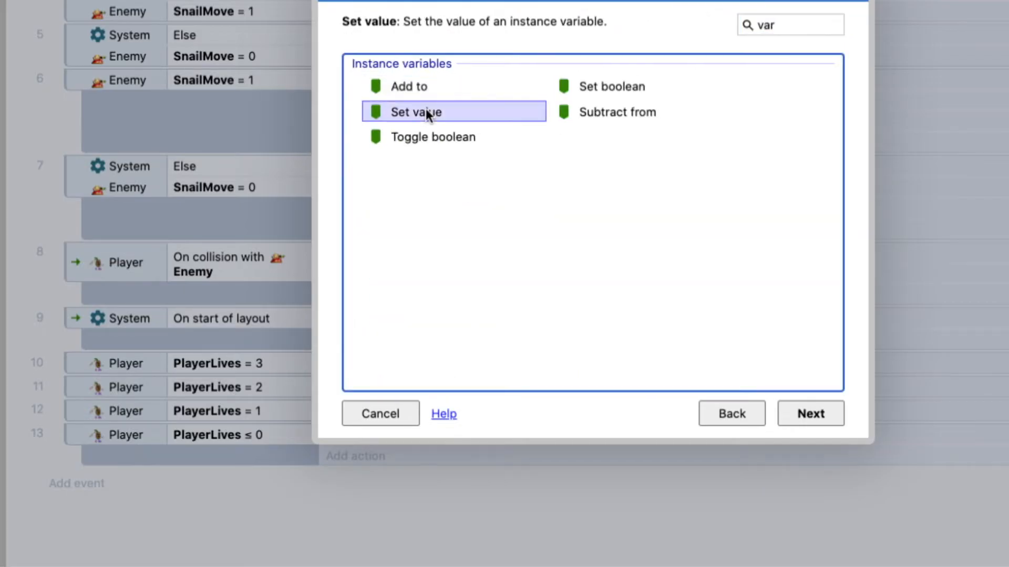
click(809, 414)
drag(511, 182, 477, 178)
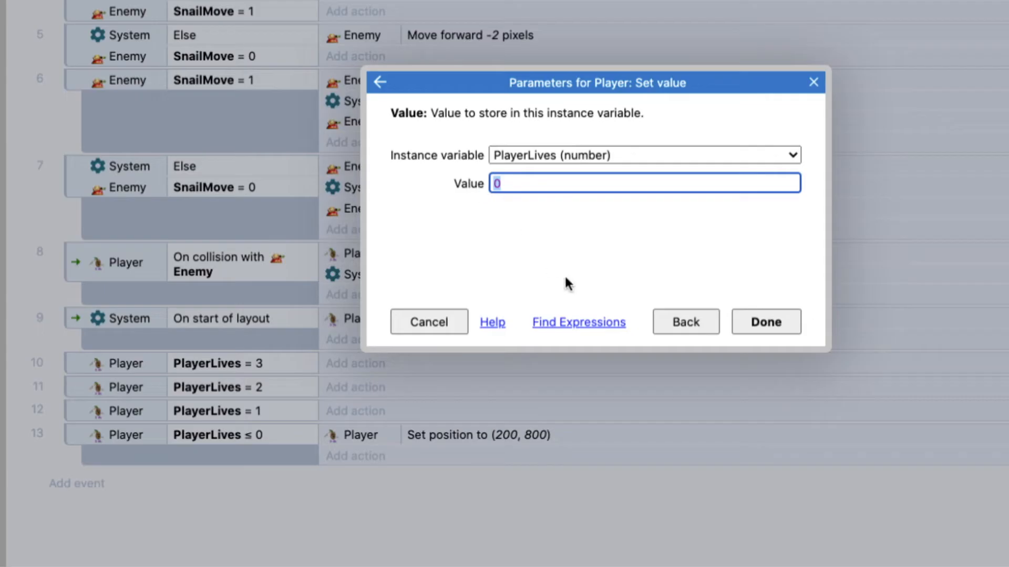
text(3)
click(751, 324)
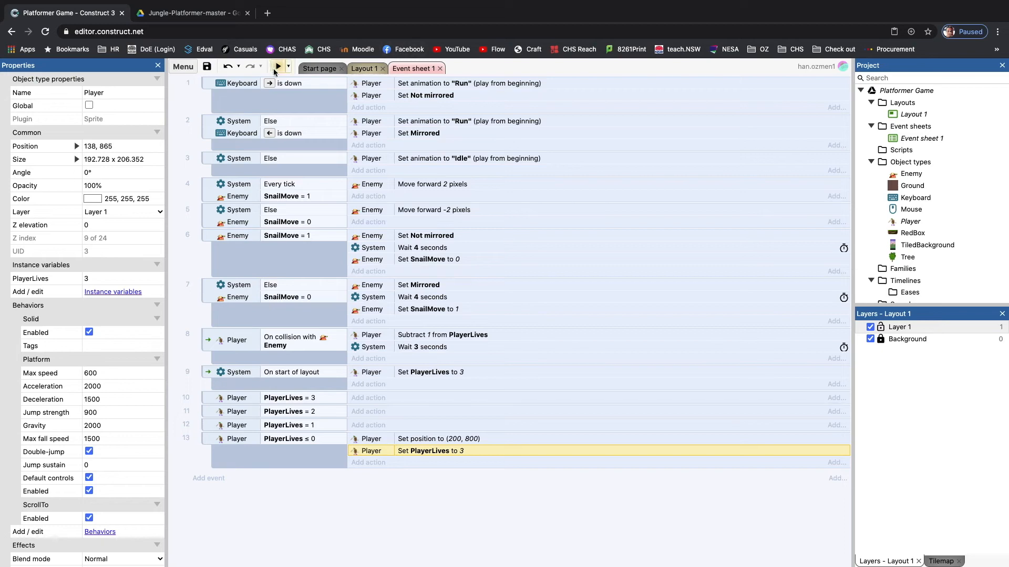
- Preview the game and run the player across the platforms and into the snails to test the life reset
click(275, 68)
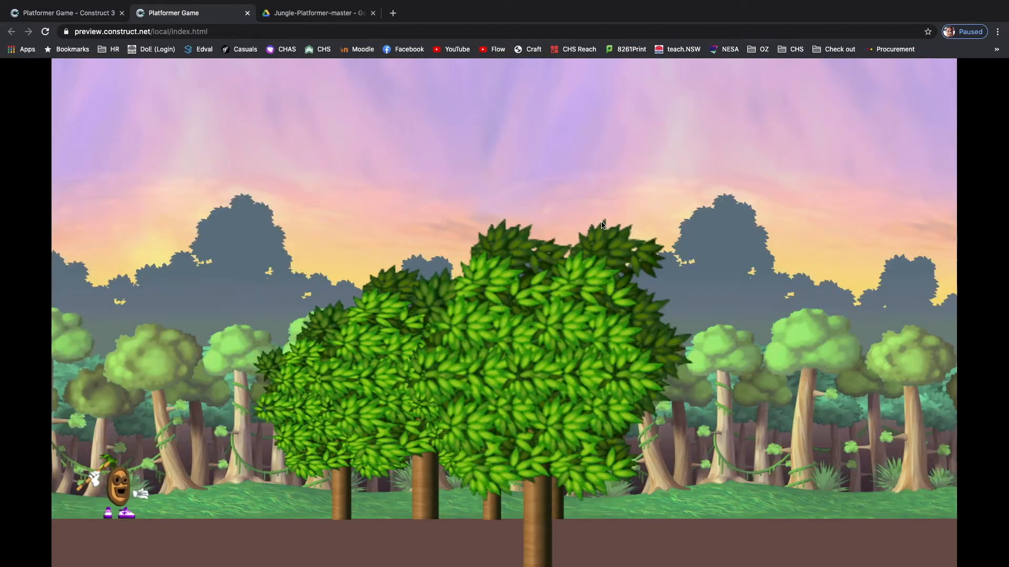
key(Right)
key(Right)
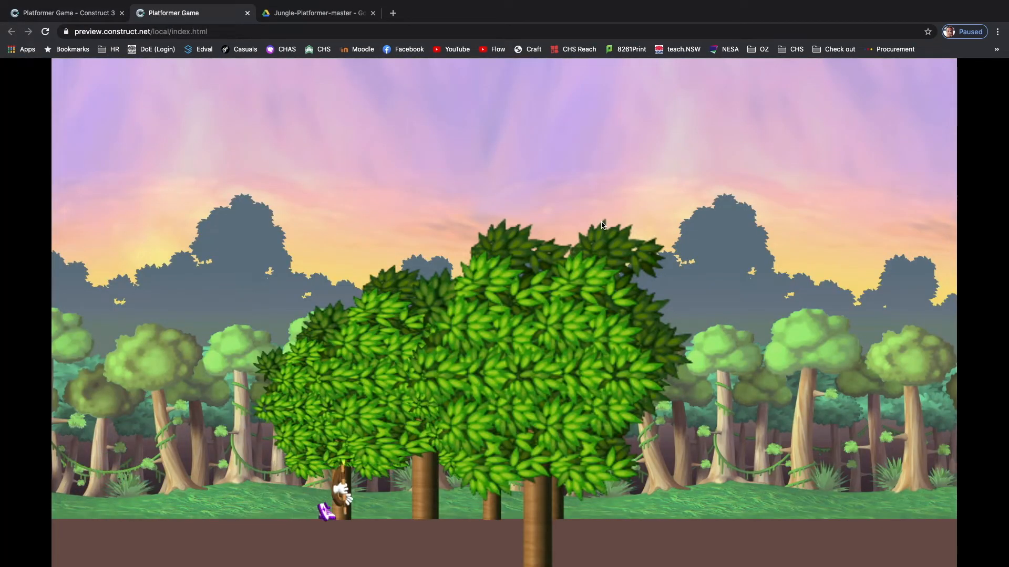
key(Right)
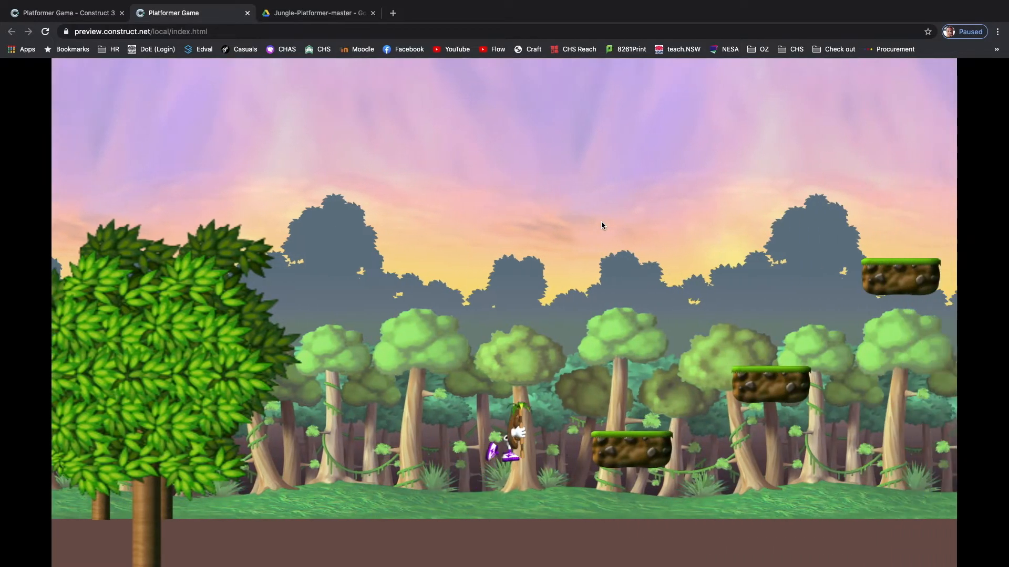
key(Up)
key(Right)
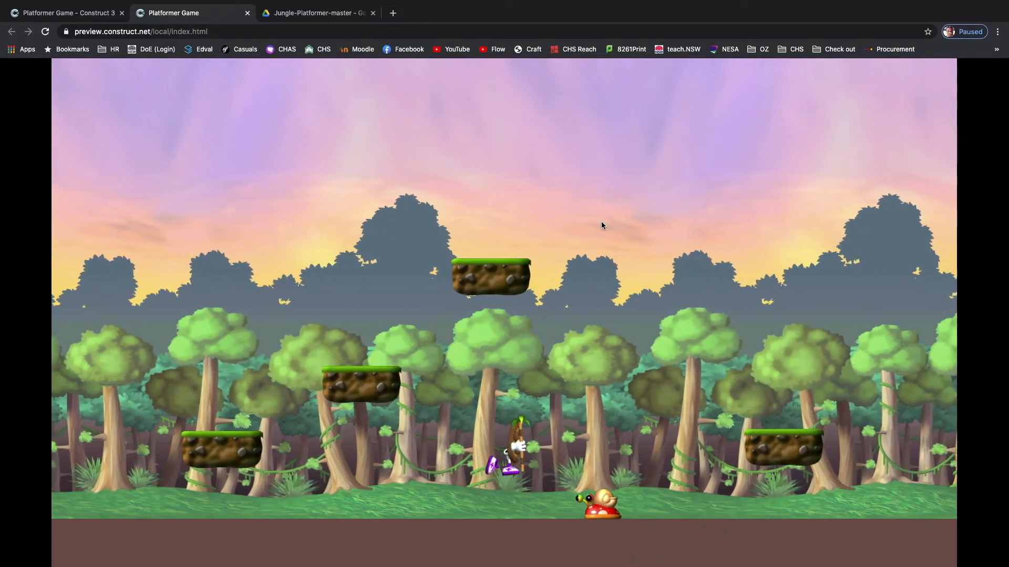
key(Right)
key(Up)
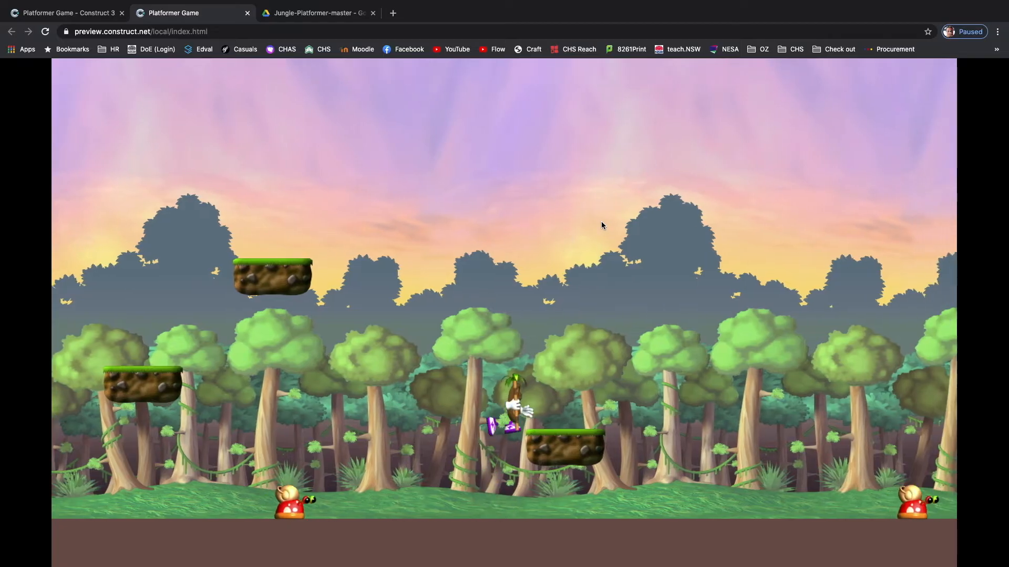
key(Right)
key(Up)
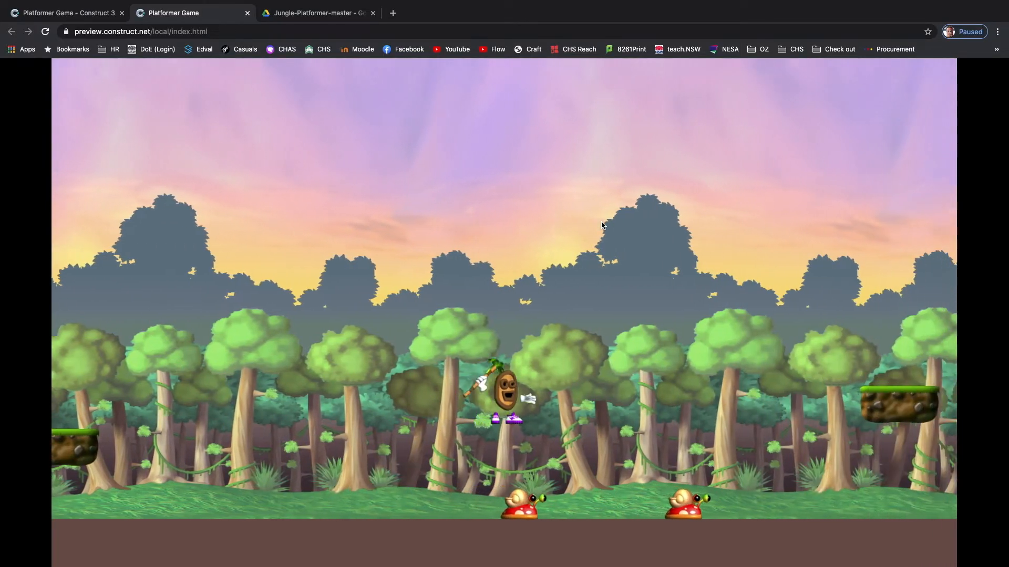
key(Left)
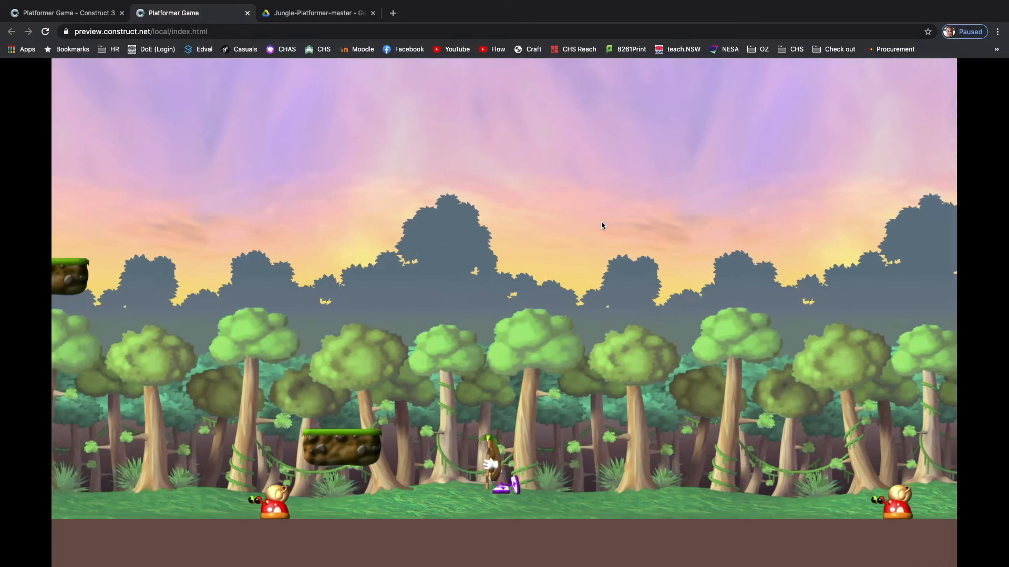
key(Up)
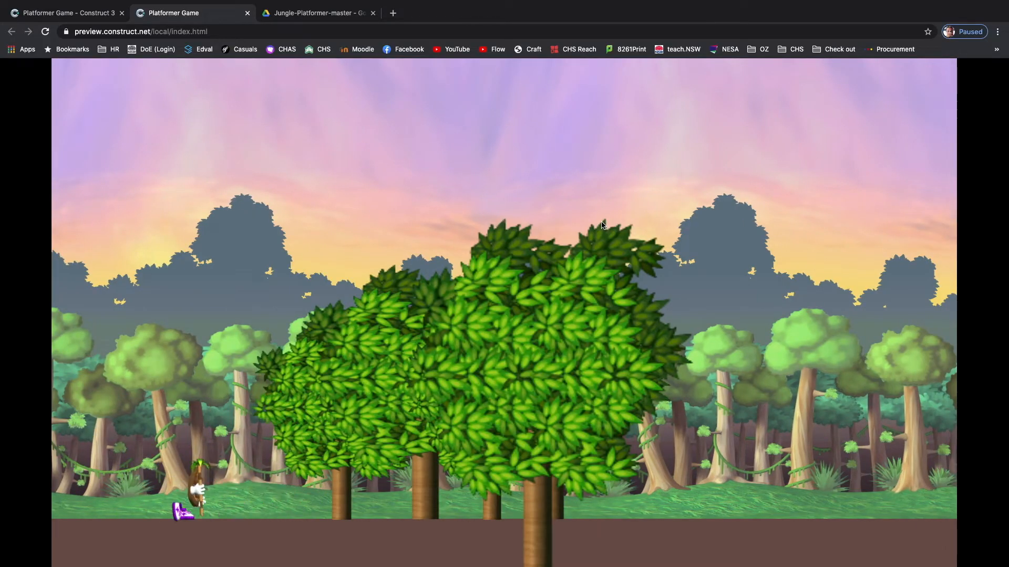
- Run the player from the start position back to the snails to test repeated collisions after the reset
key(Right)
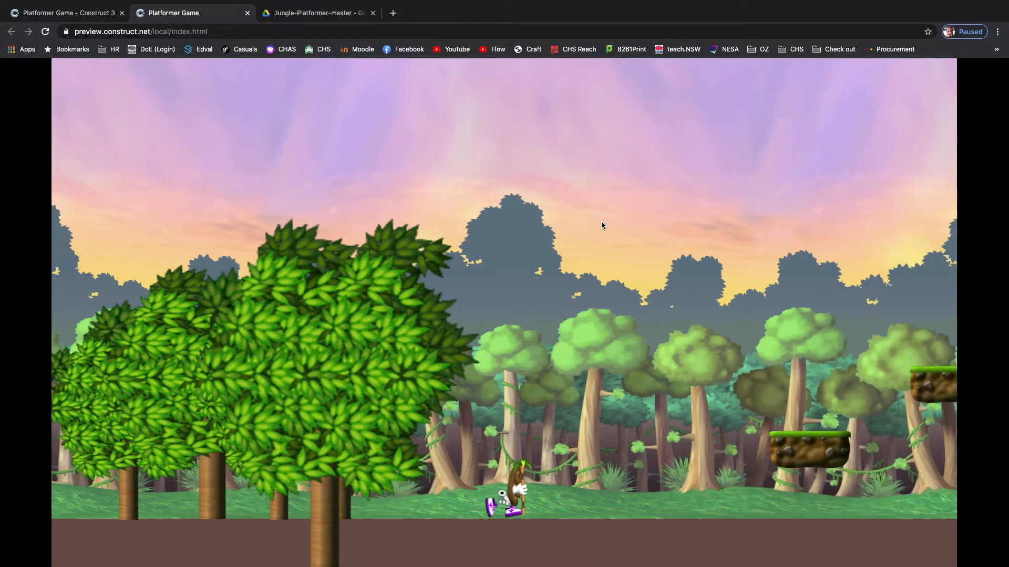
key(Up)
key(Right)
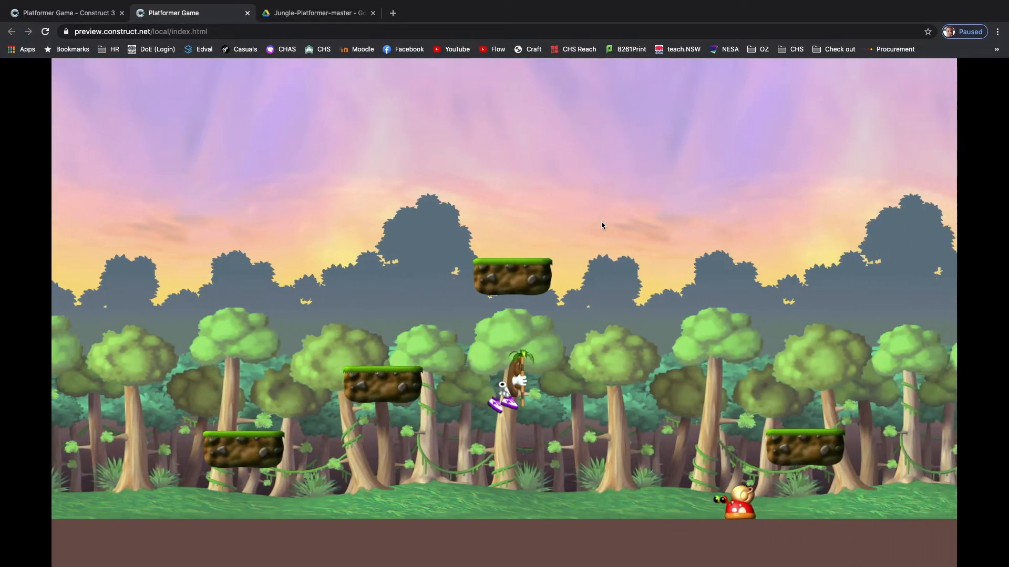
key(Left)
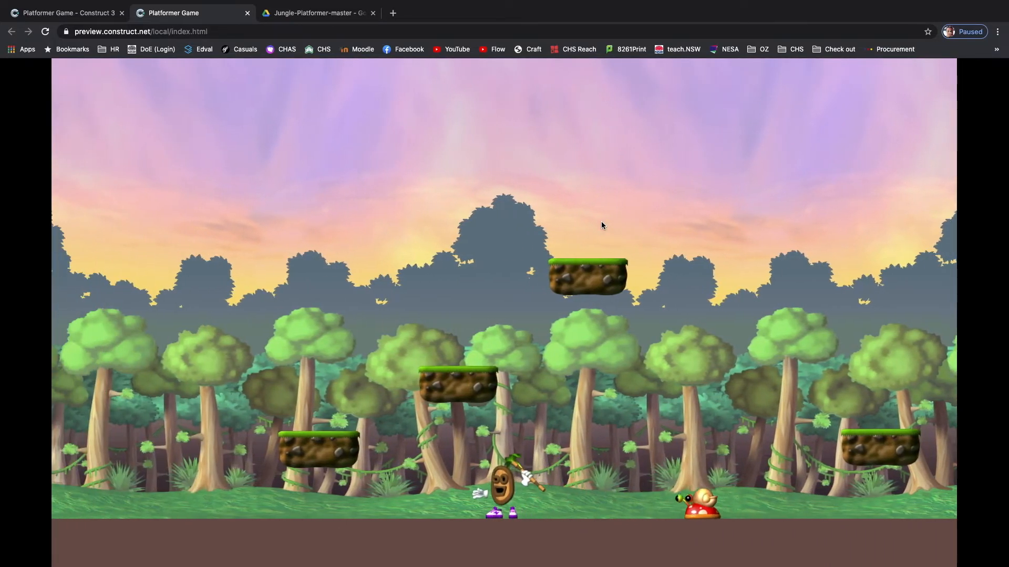
key(Right)
key(Right)
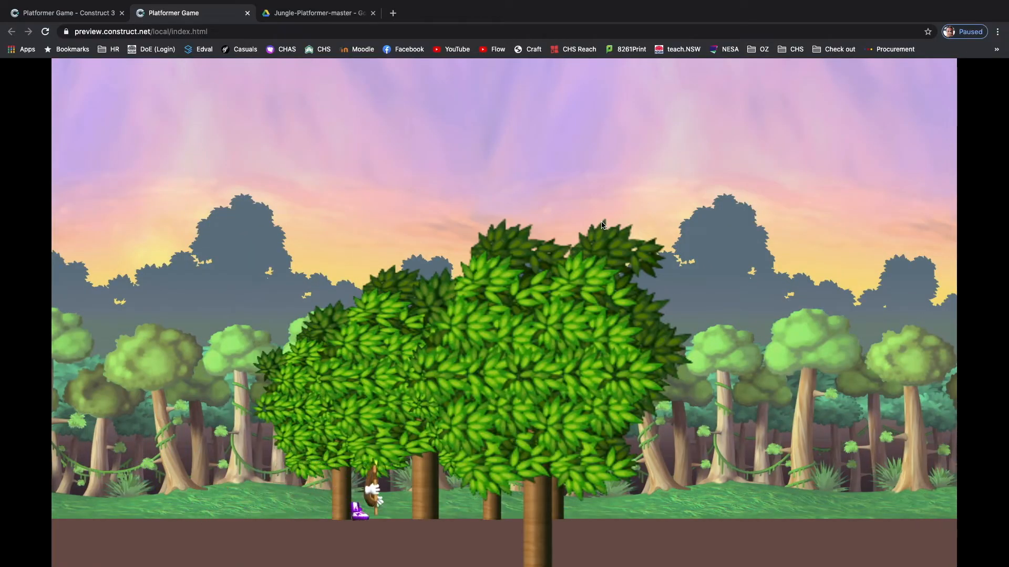
key(Right)
key(Up)
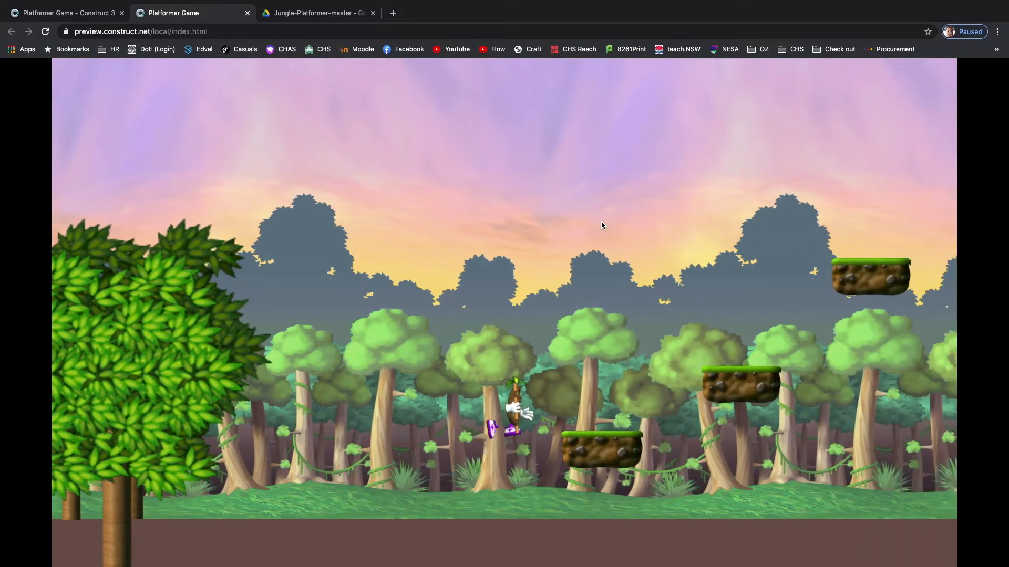
key(Left)
key(Right)
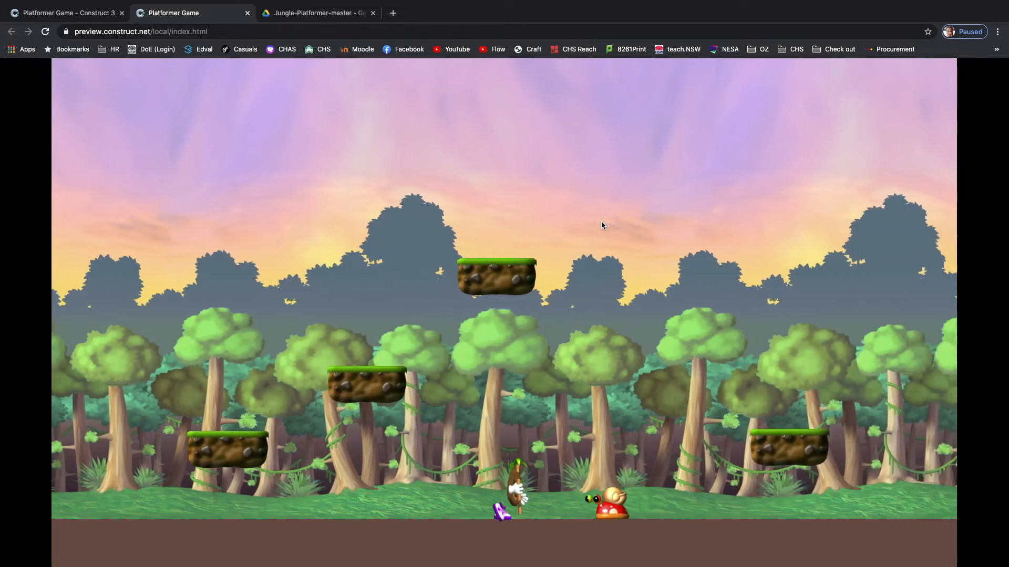
key(Left)
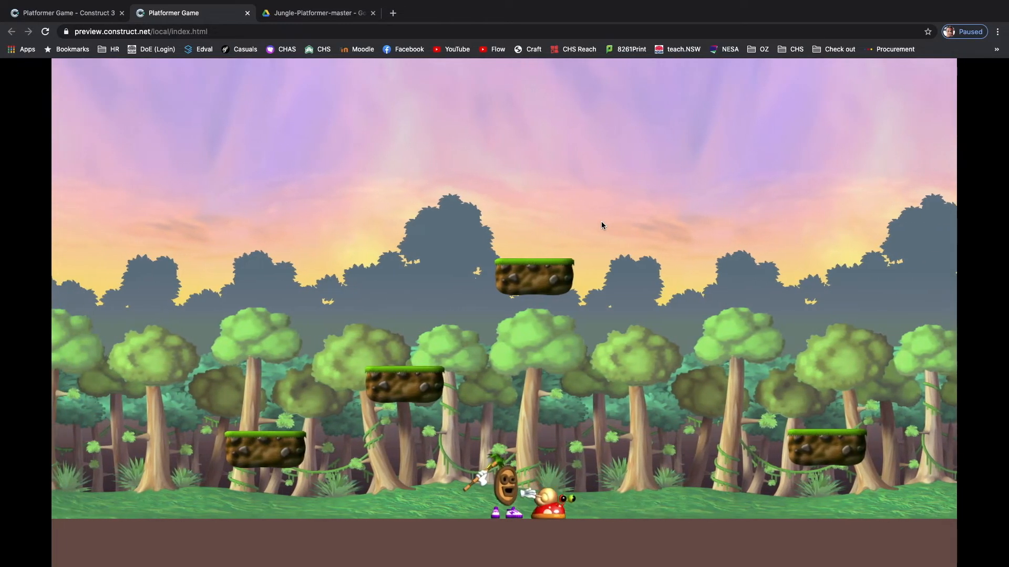
- Run and jump the player through the trees and past the platforms into the snails again to test losing further lives and respawning
key(Right)
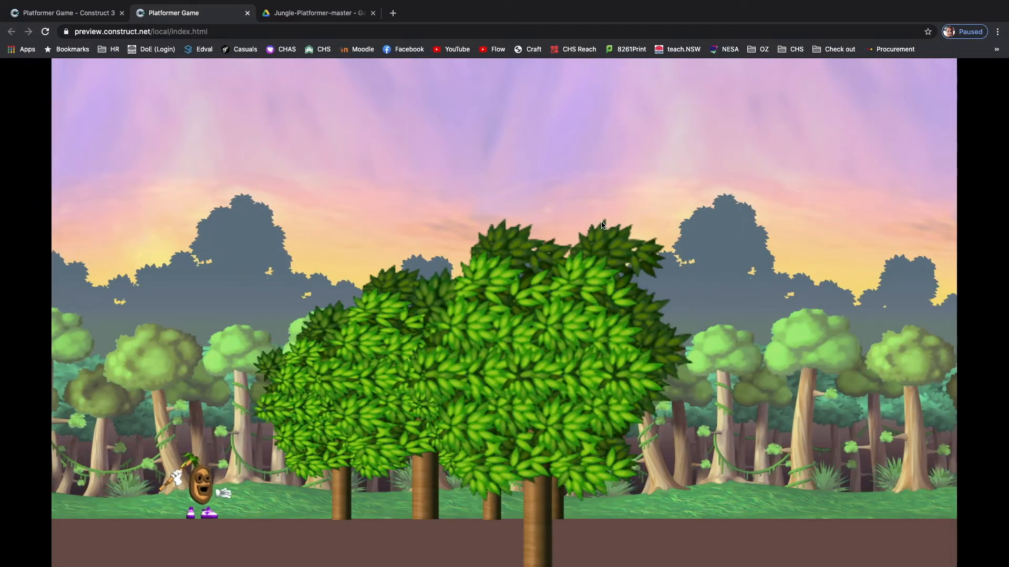
key(Right)
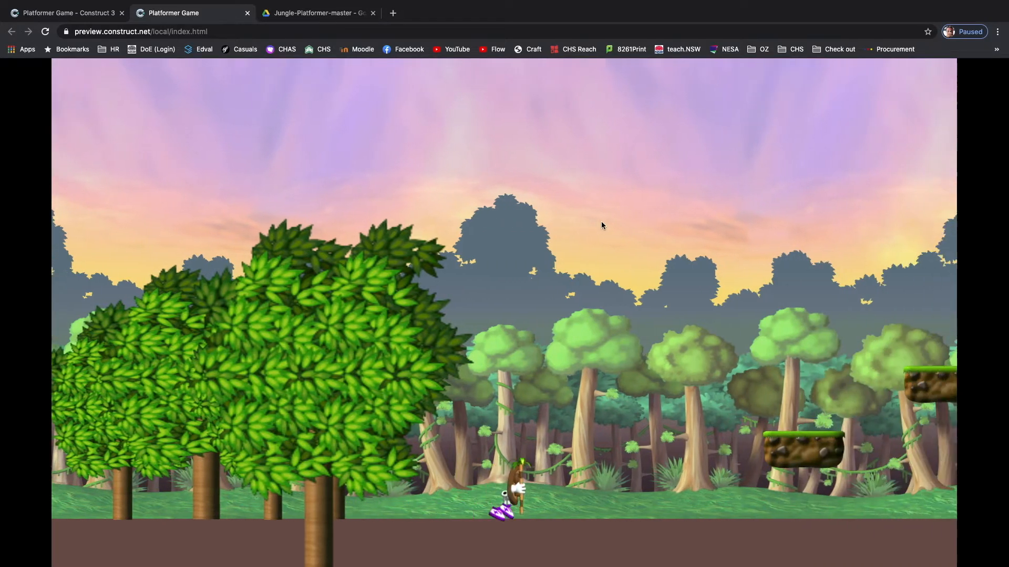
key(Up)
key(Right)
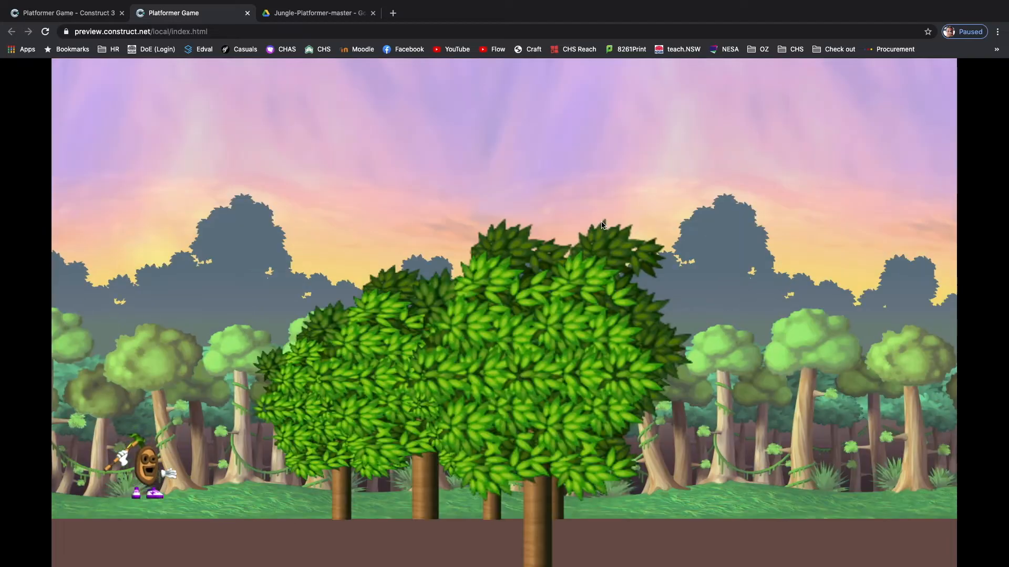
key(Right)
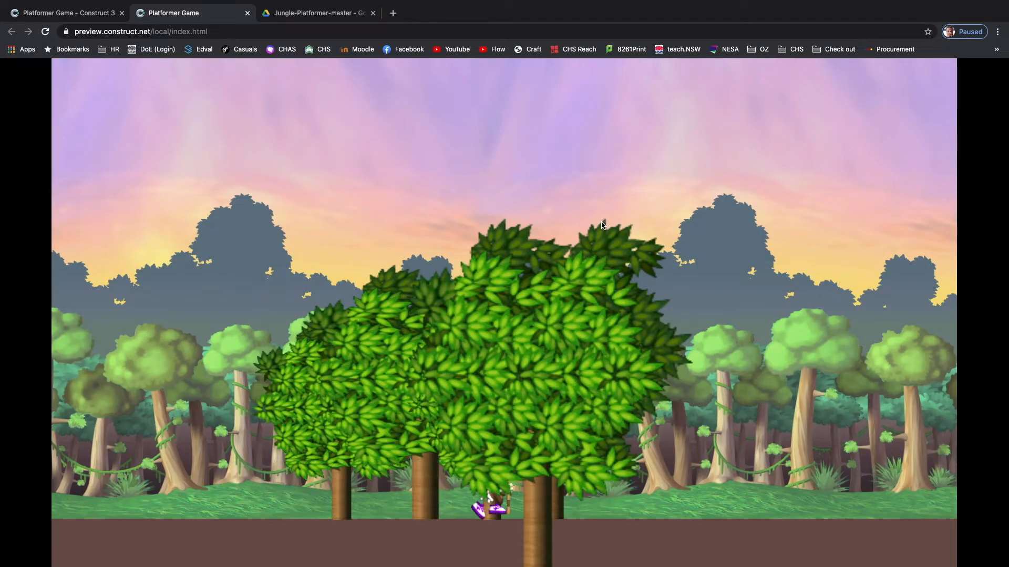
key(Up)
key(Up)
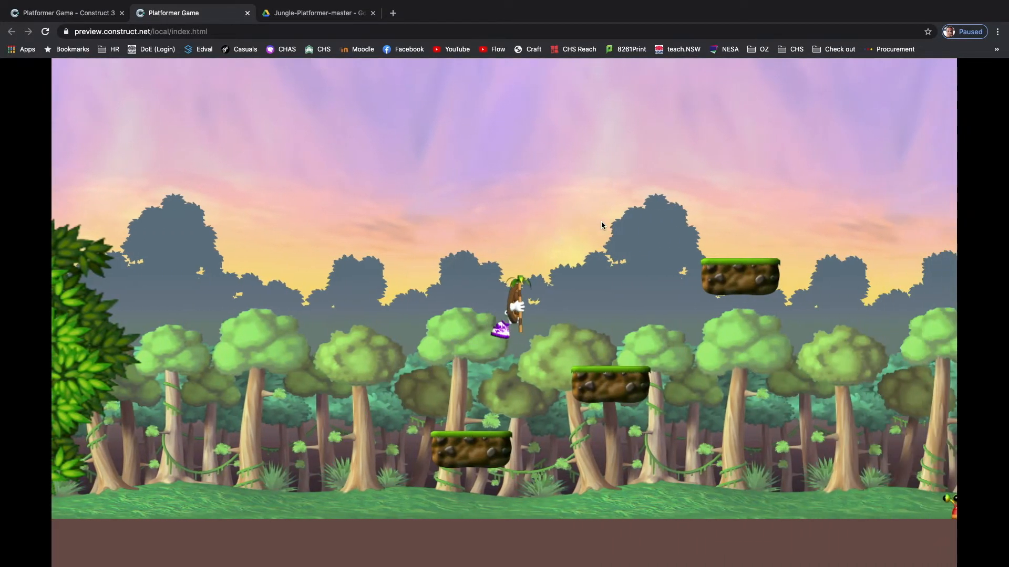
key(Right)
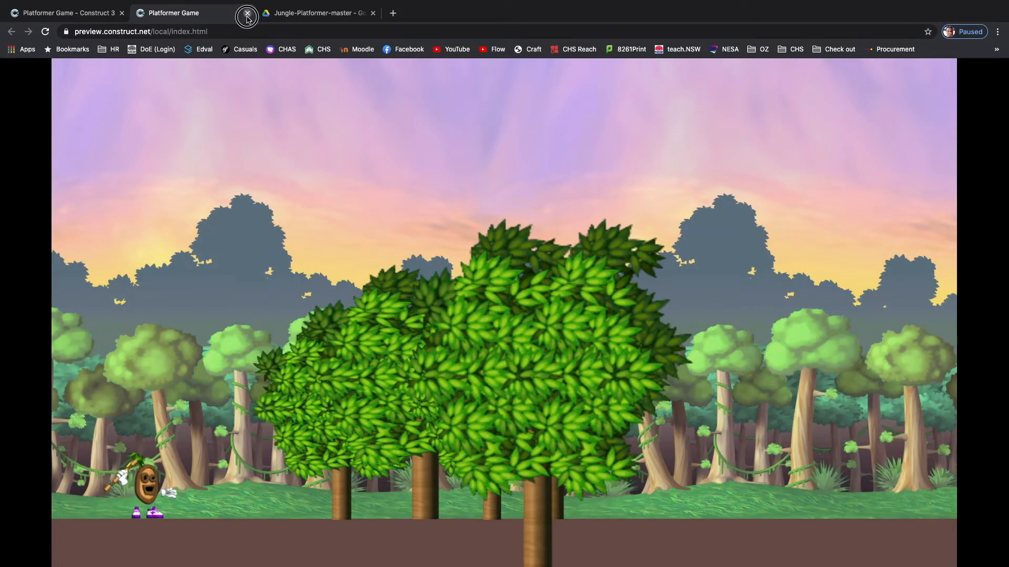
- Move the Wait 3 seconds action above the PlayerLives subtraction in the Player–Enemy collision event
click(248, 12)
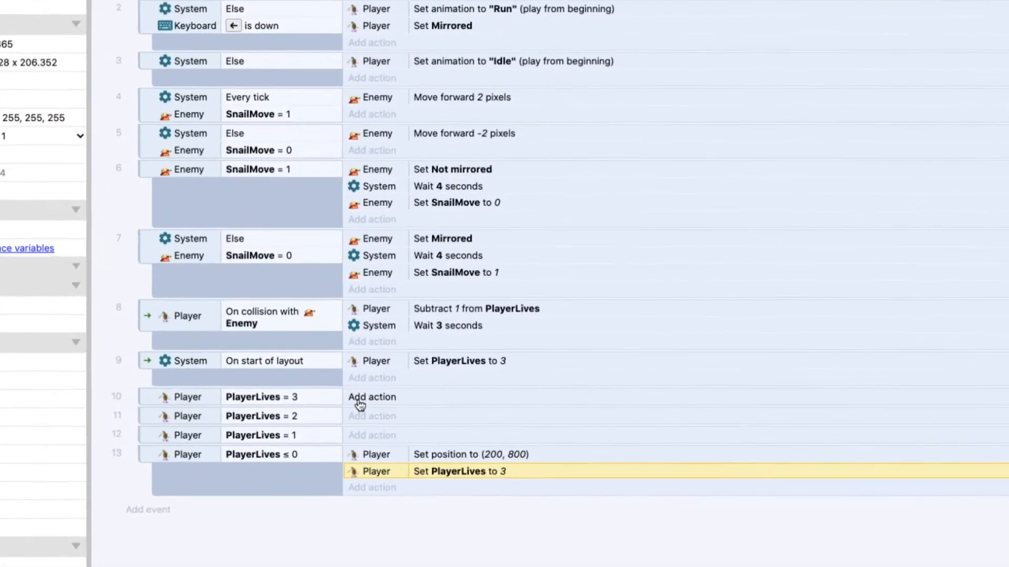
click(446, 308)
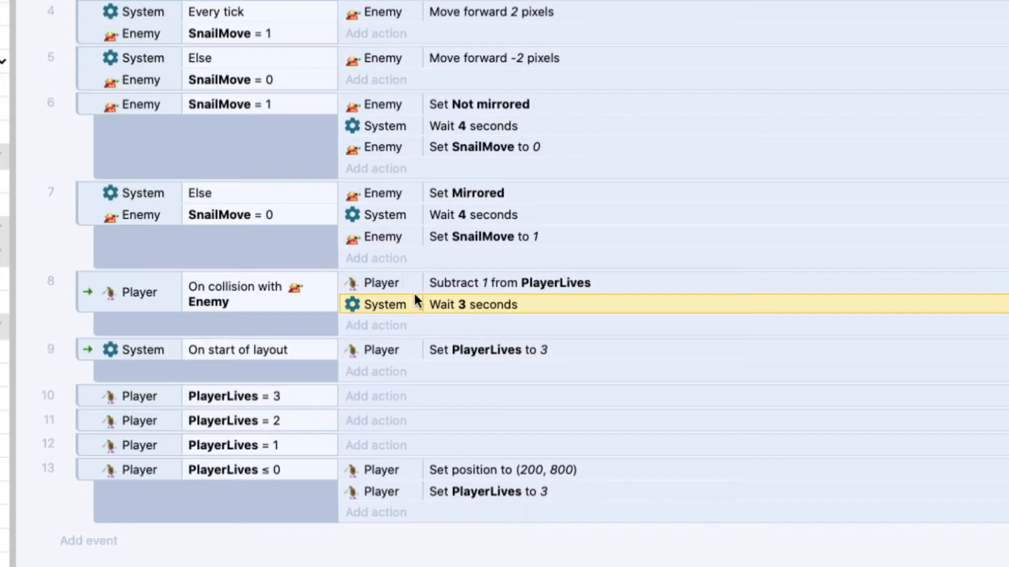
drag(401, 304, 404, 276)
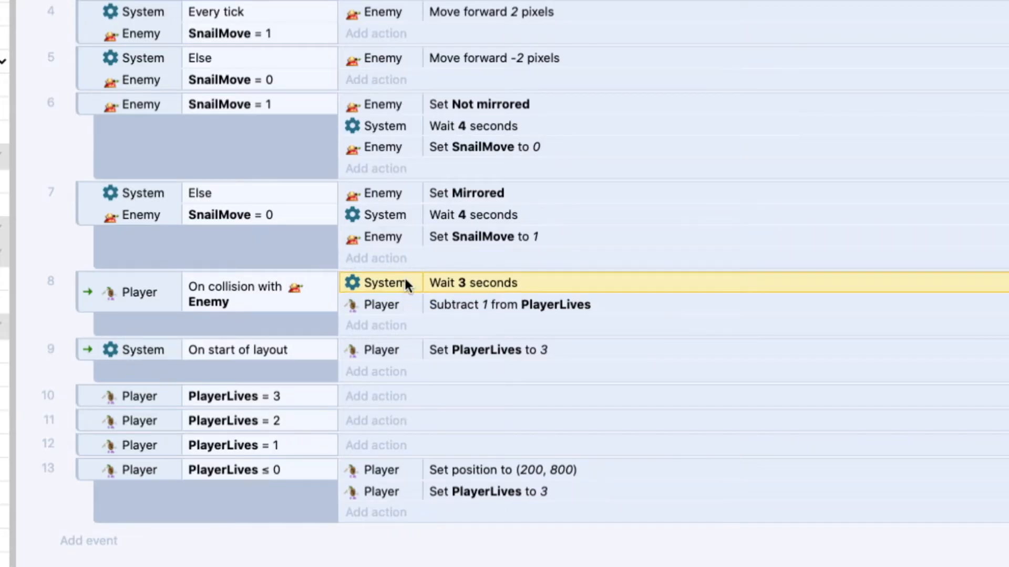
click(502, 308)
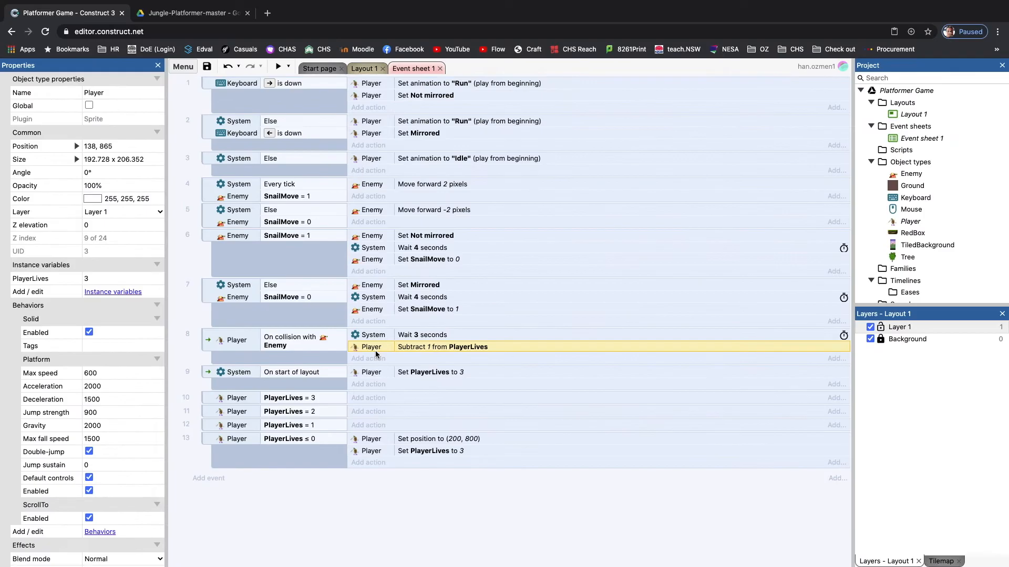
- Preview the game and play-test the player running into the snail enemy to check how lives and respawning behave
click(278, 67)
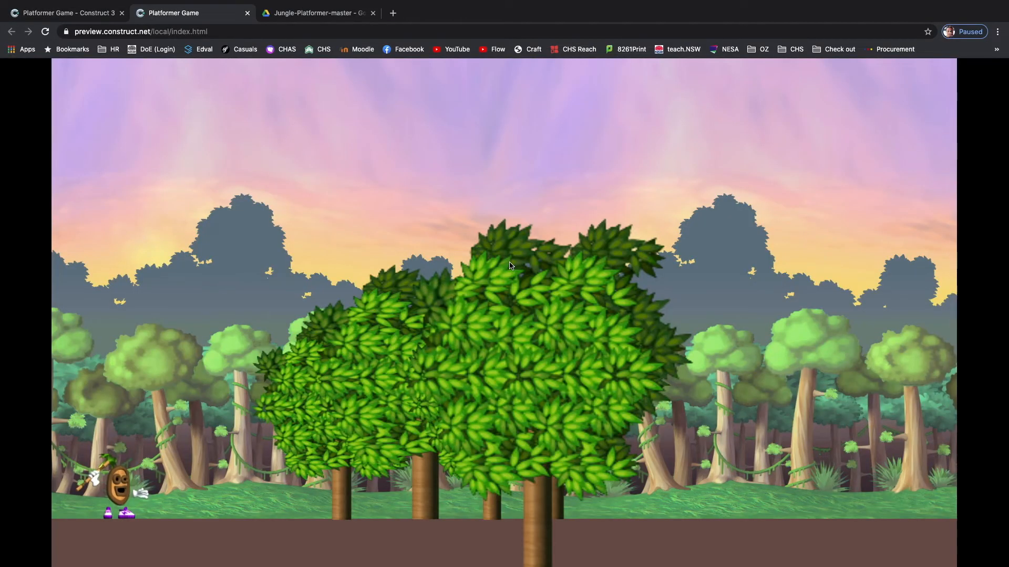
key(Right)
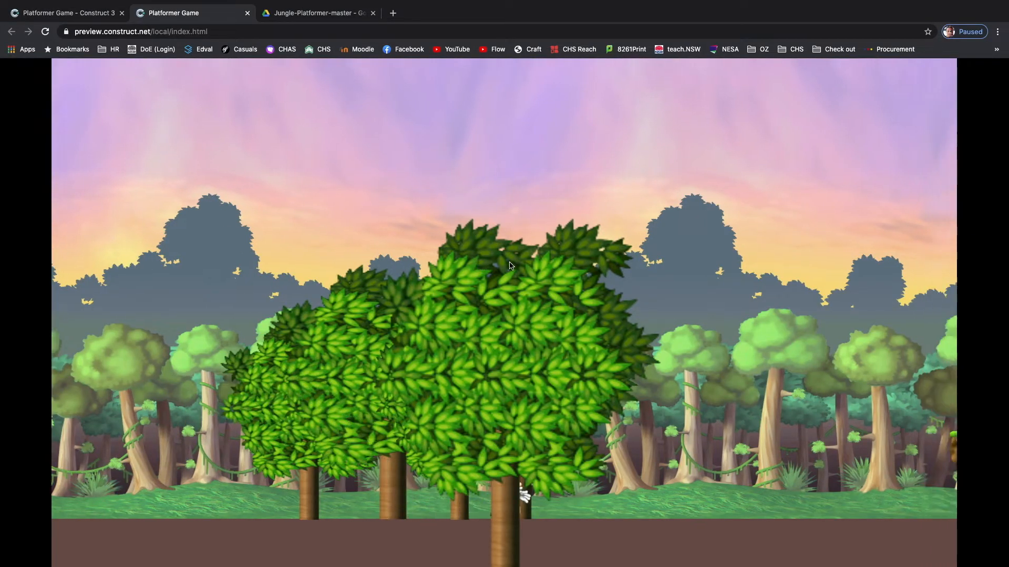
key(Up)
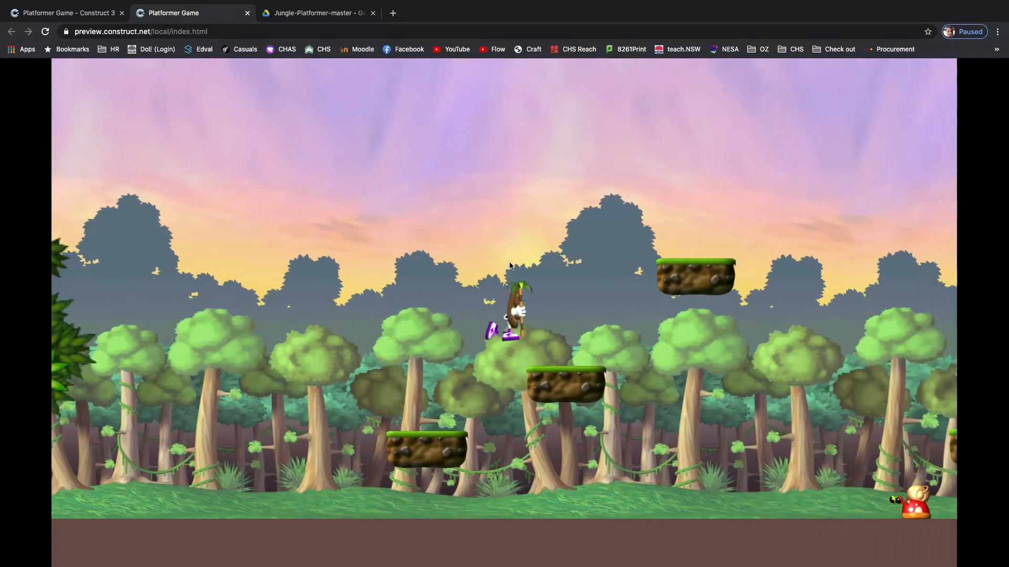
key(Right)
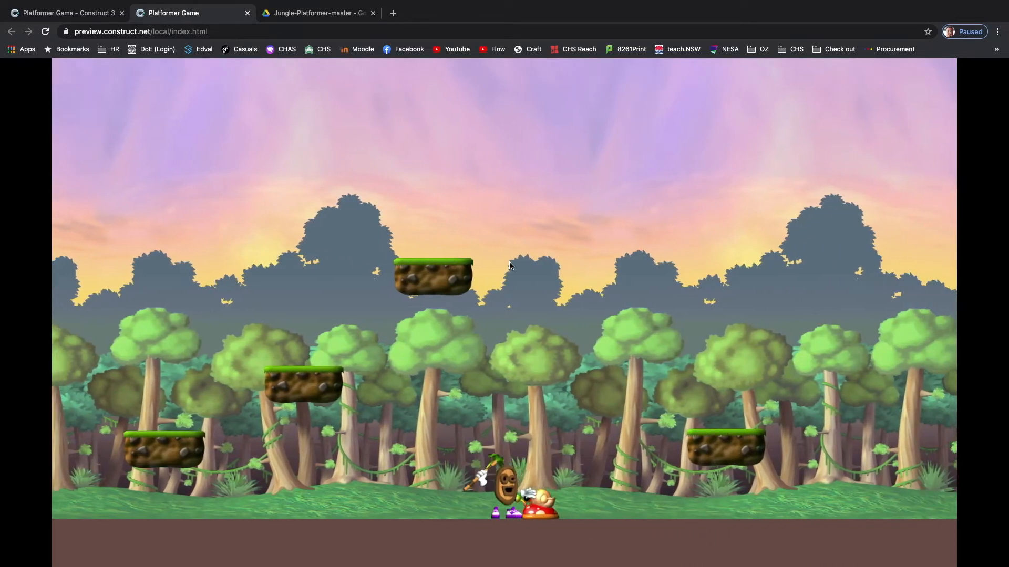
key(Left)
key(Right)
key(Left)
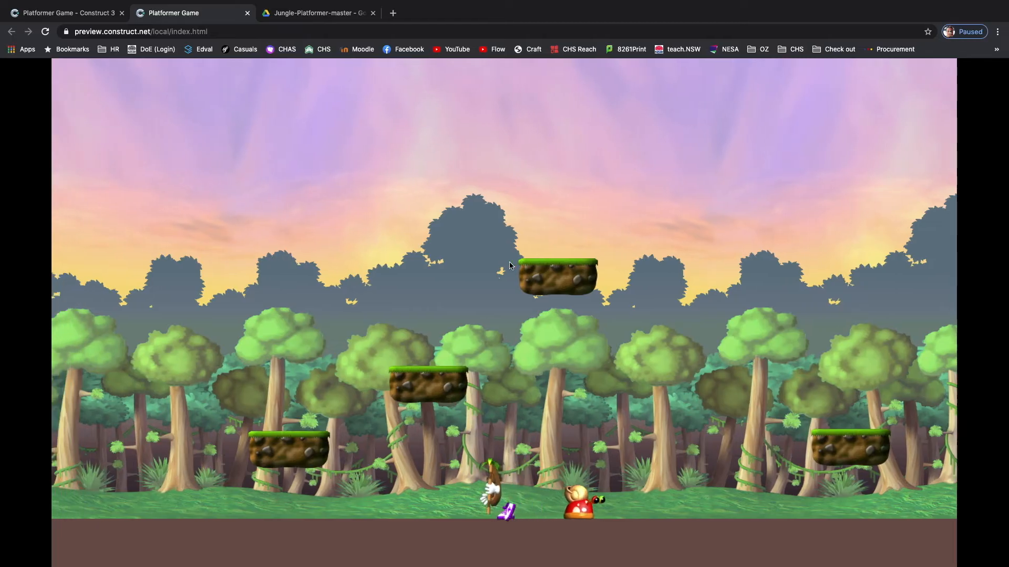
key(Right)
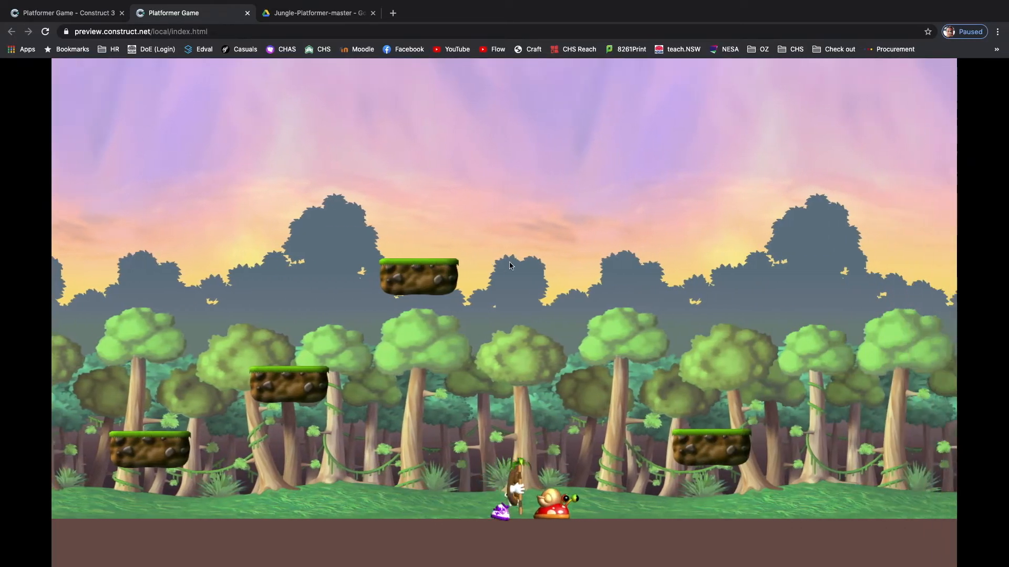
key(Right)
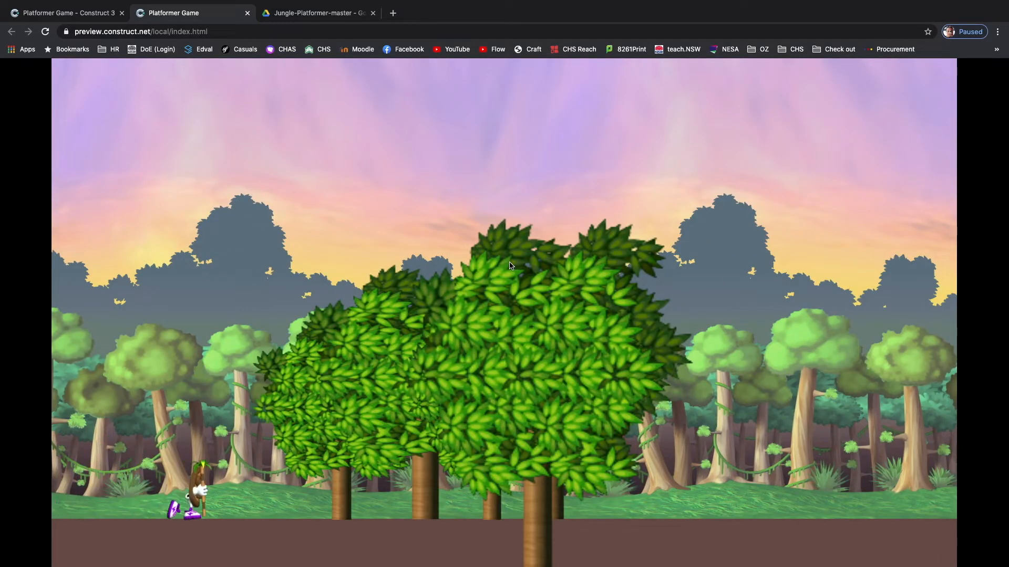
key(Left)
key(Right)
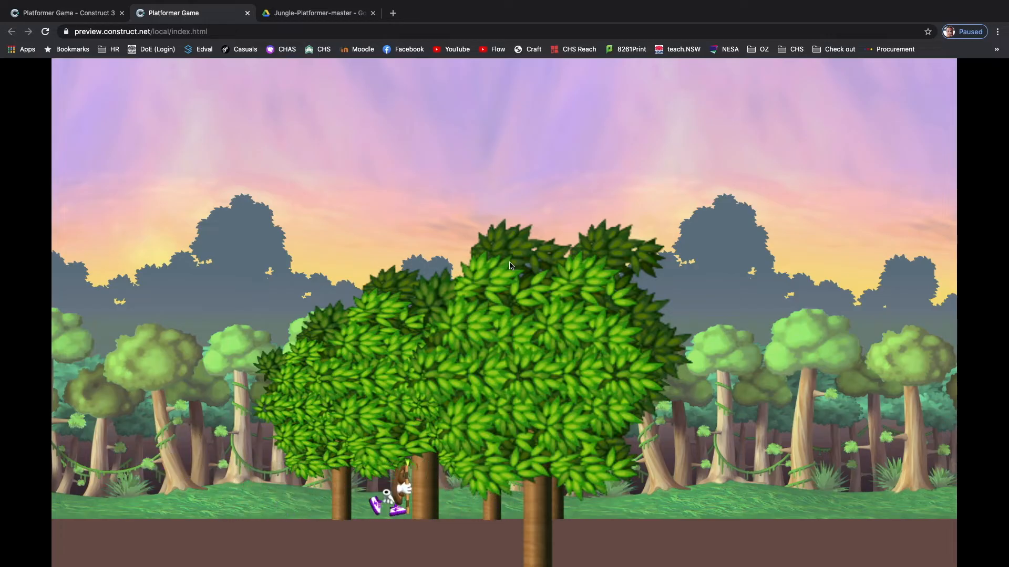
key(Right)
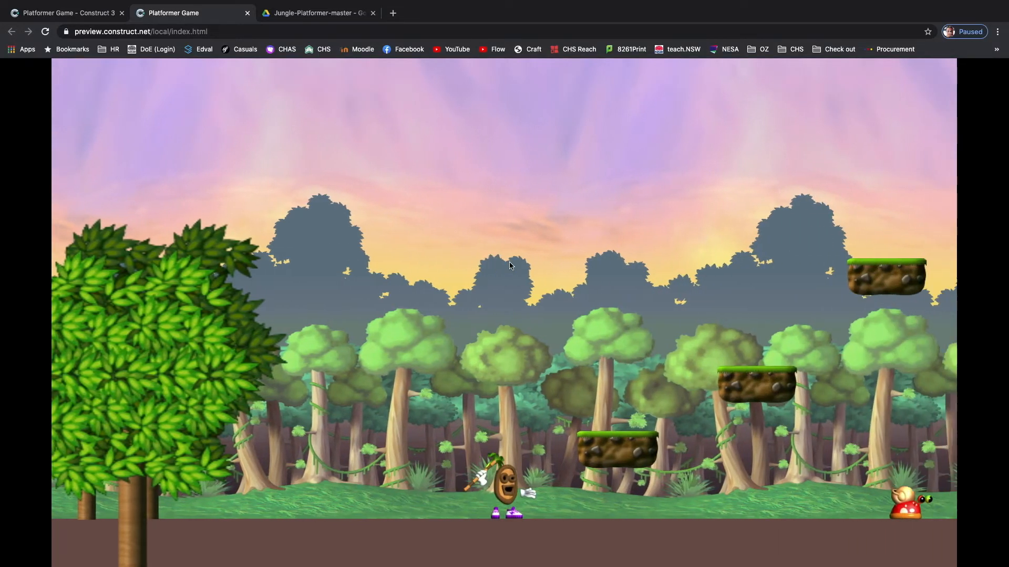
click(247, 13)
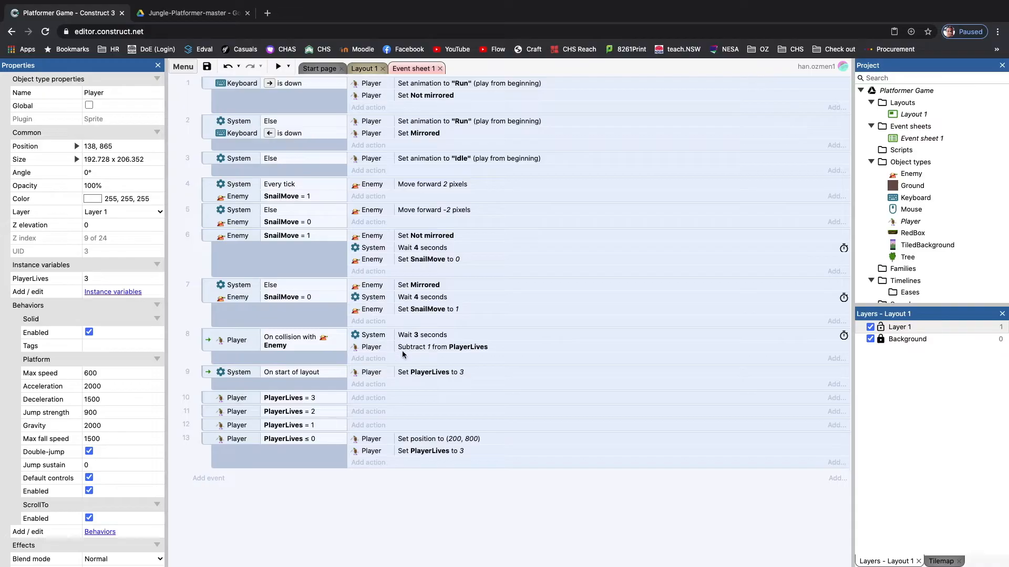
- Insert a new Sprite object in the sky above the player in Layout 1 and enlarge its animation frames area
click(377, 335)
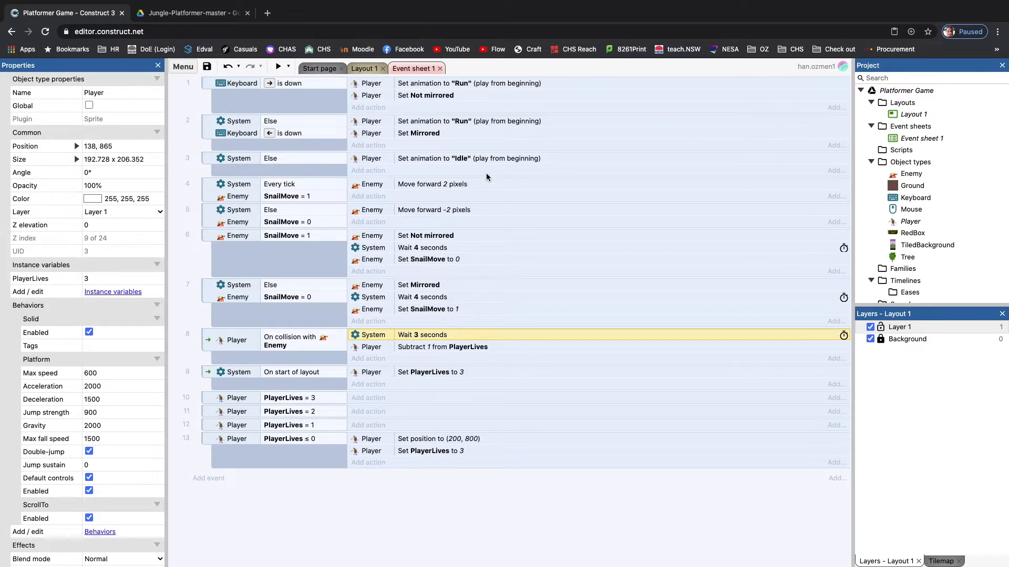
click(364, 68)
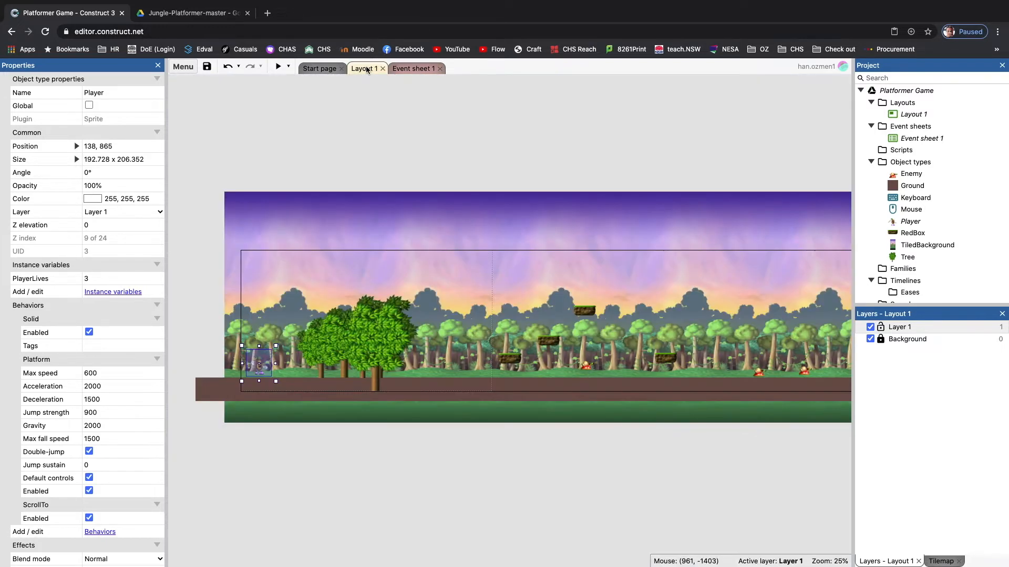
click(285, 477)
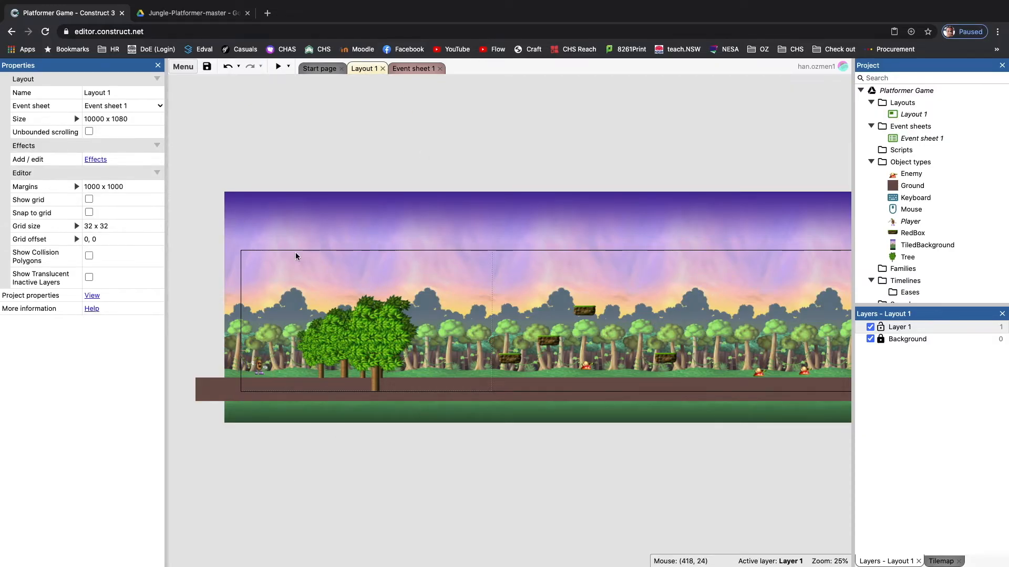
right_click(282, 275)
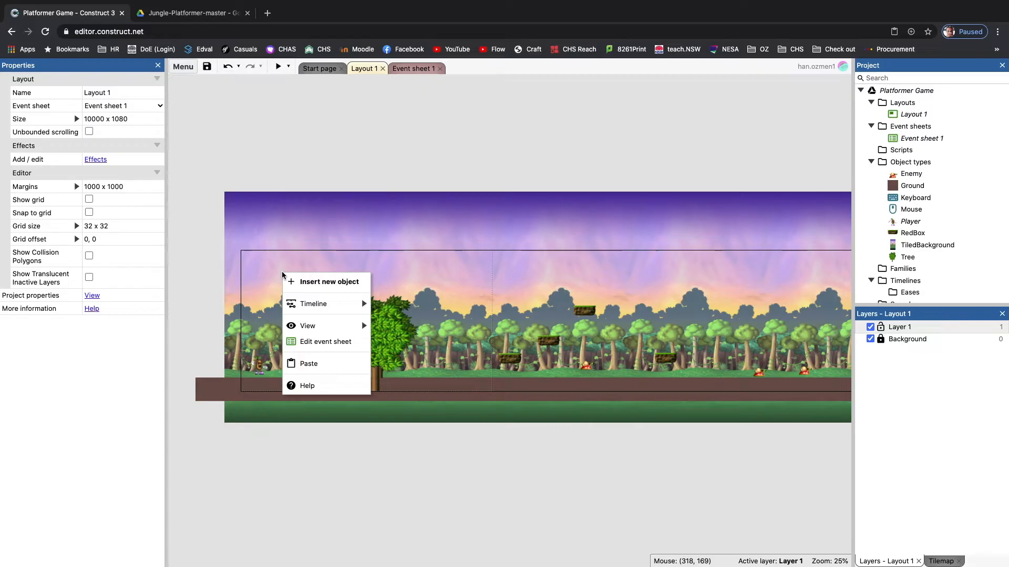
click(318, 282)
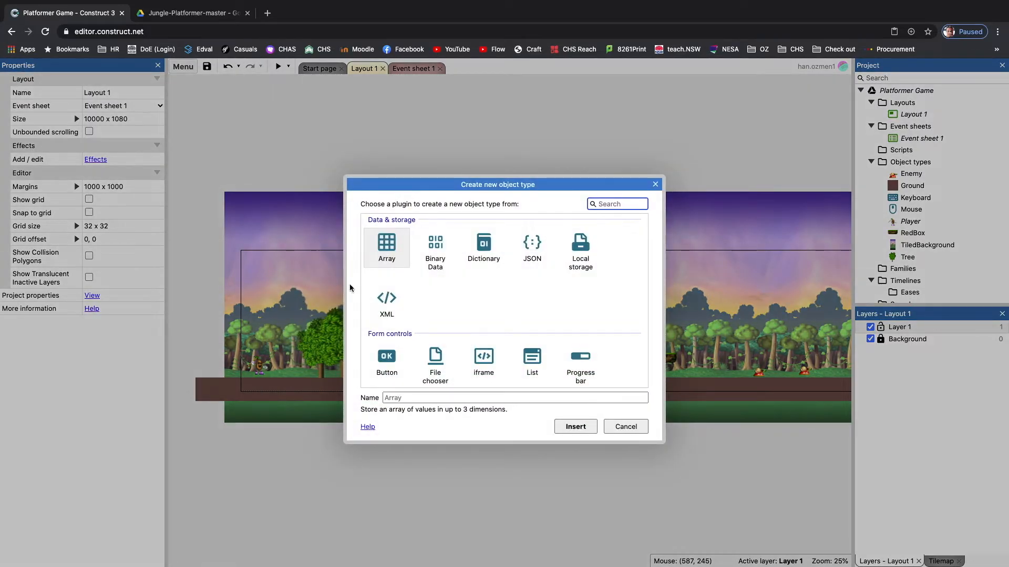
scroll(504, 312, down, 10)
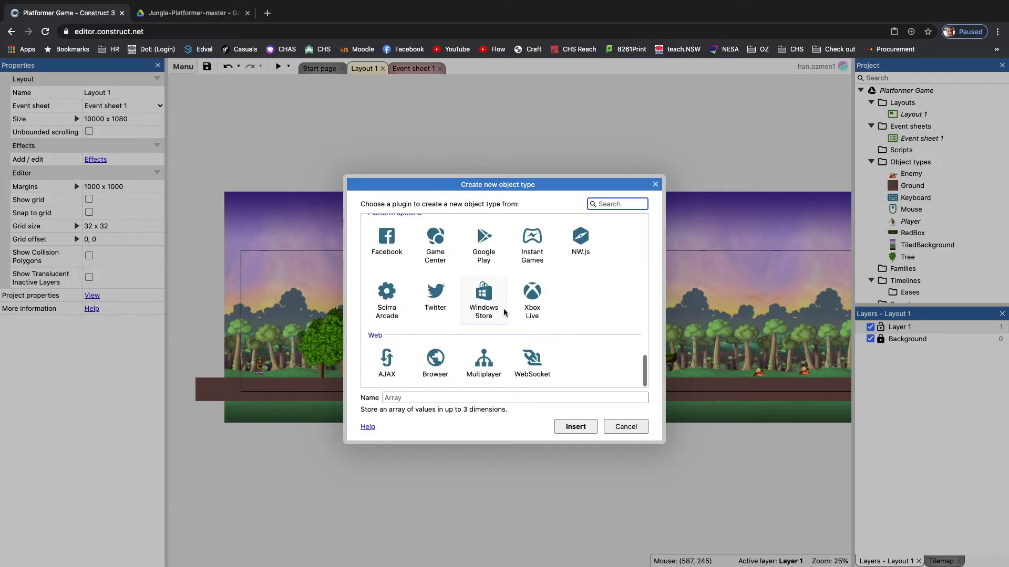
scroll(504, 312, up, 10)
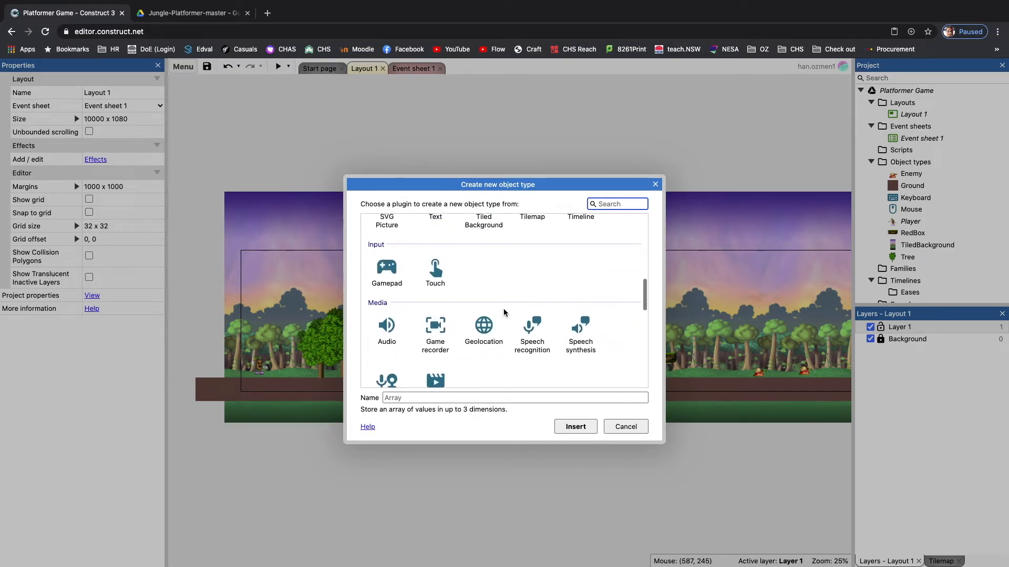
scroll(503, 312, up, 8)
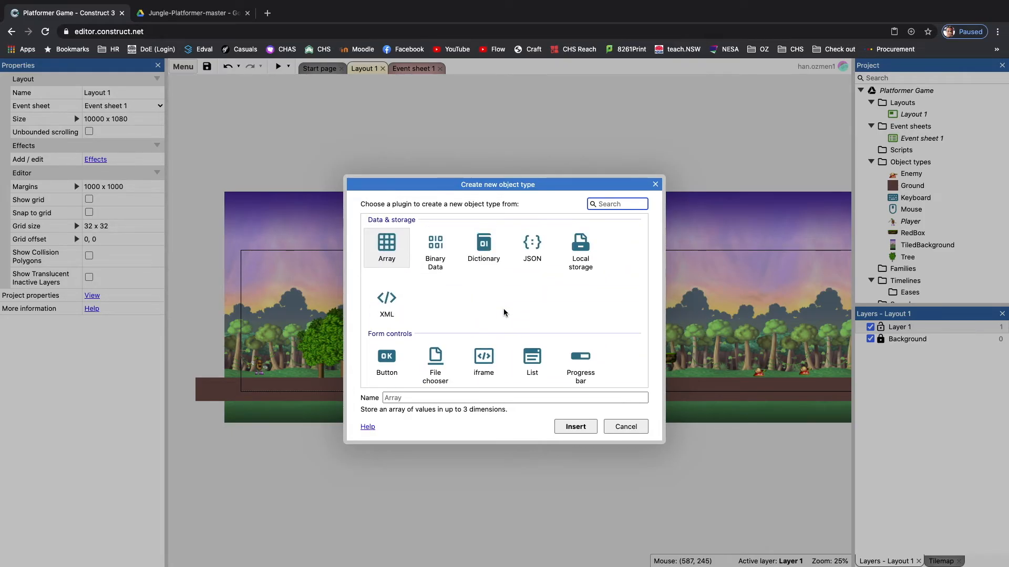
scroll(504, 312, down, 5)
click(532, 253)
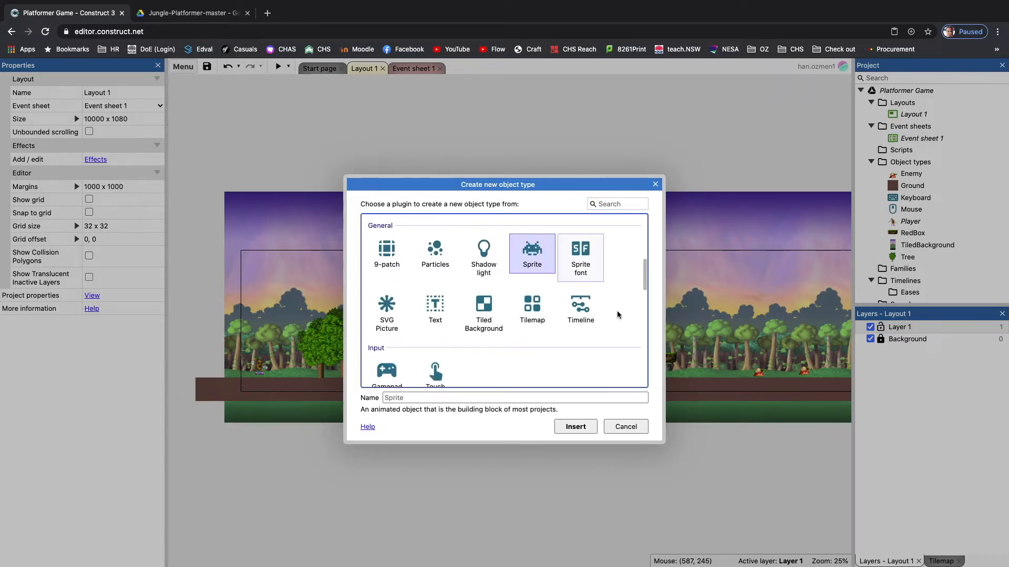
click(575, 426)
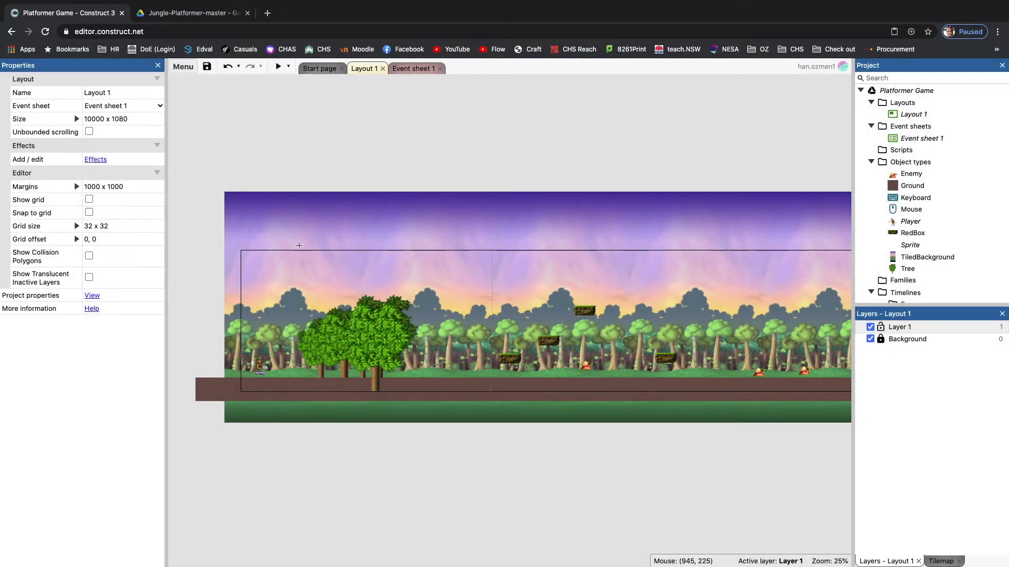
click(266, 279)
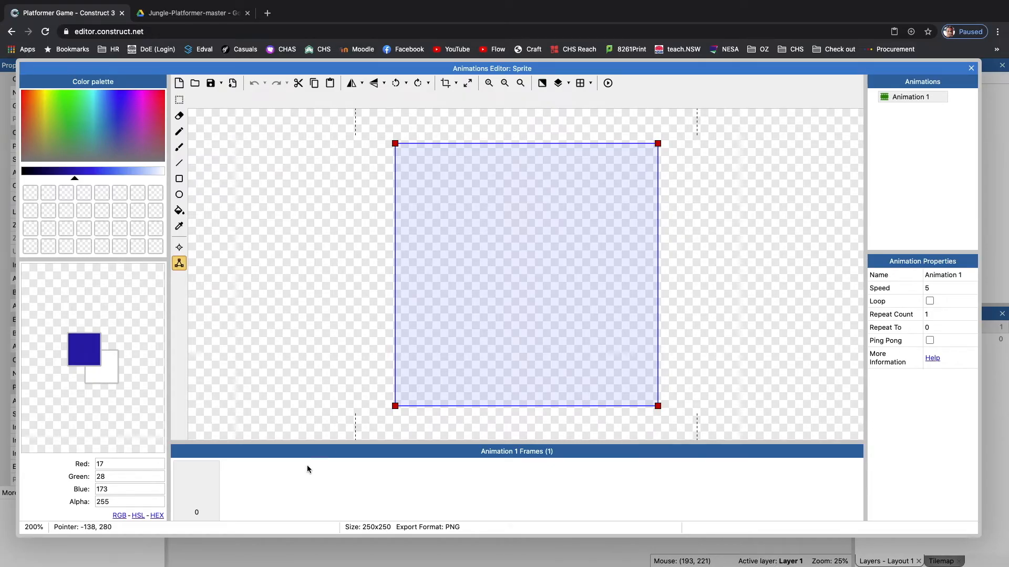
drag(325, 443, 322, 382)
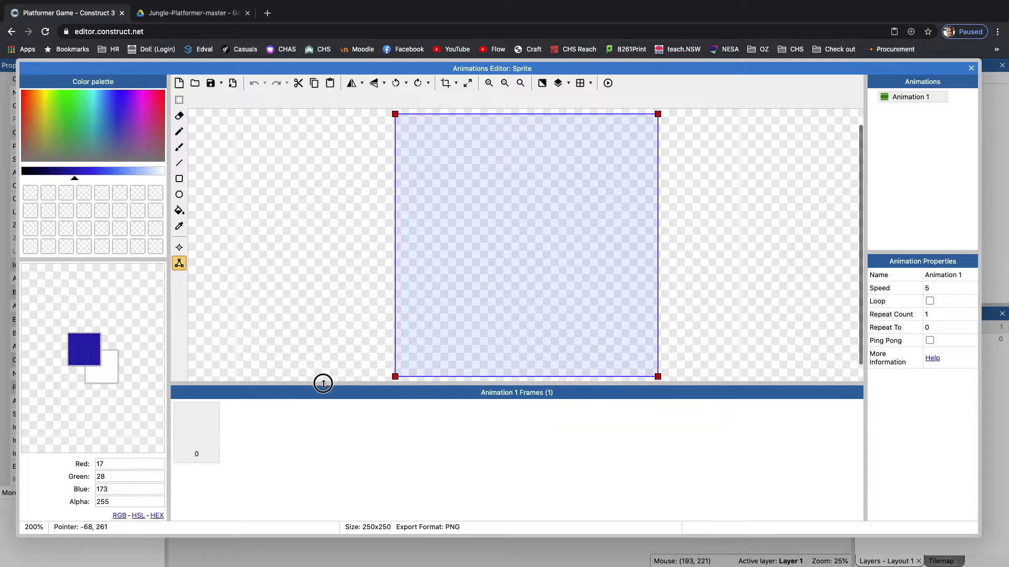
right_click(267, 414)
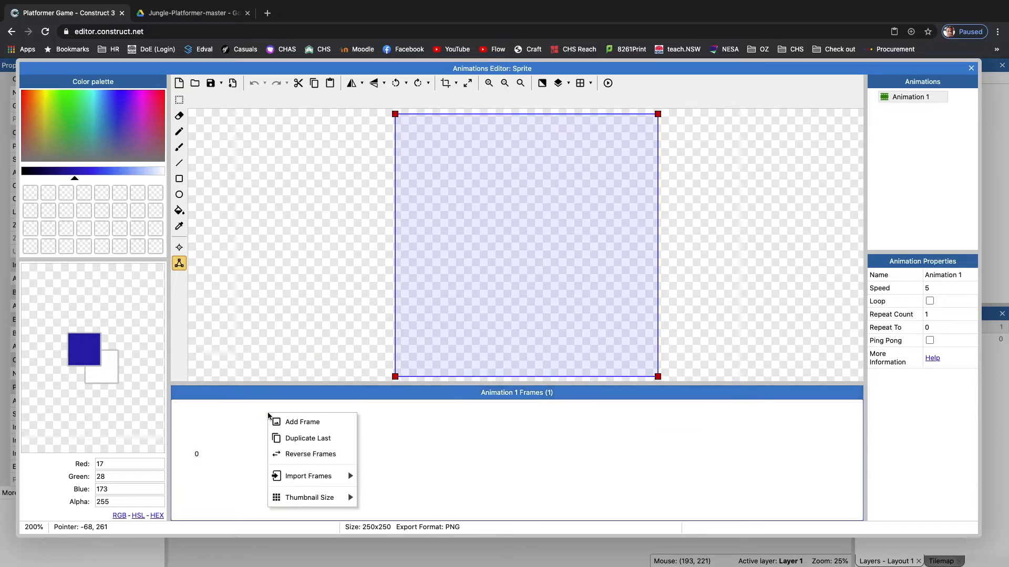
mouse_move(303, 479)
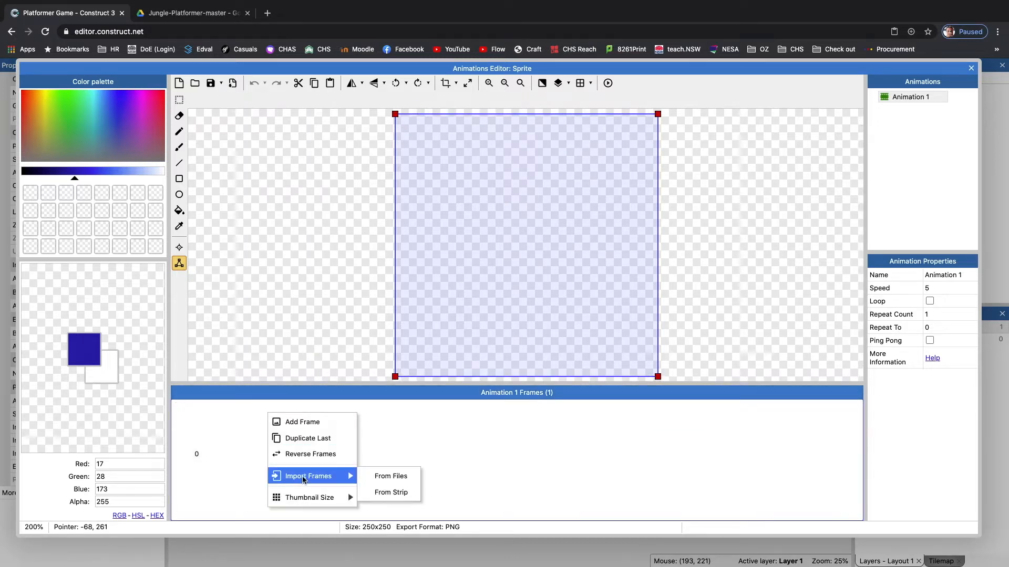
click(399, 486)
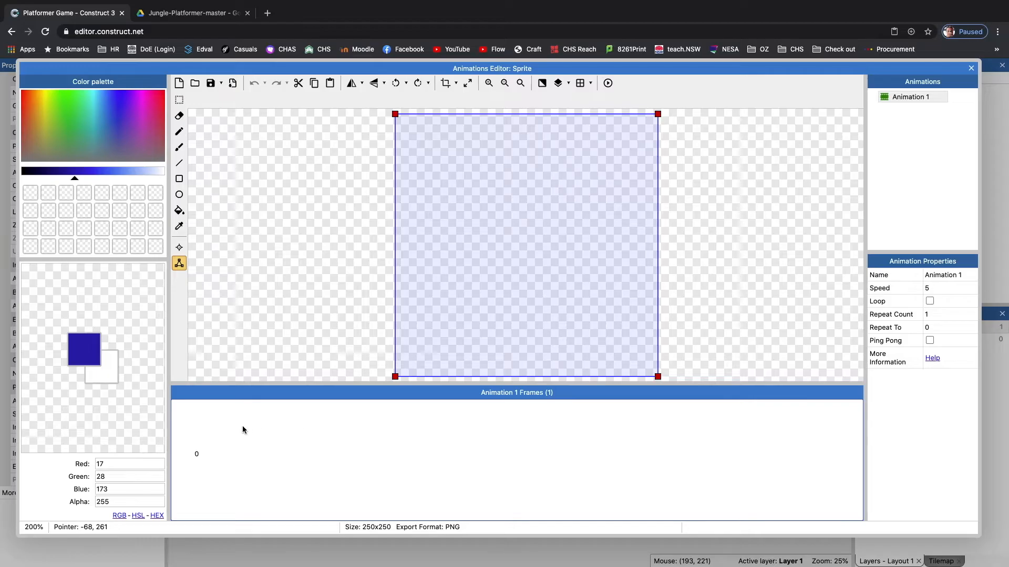
- Add three empty frames to the new sprite's Animation 1
right_click(293, 430)
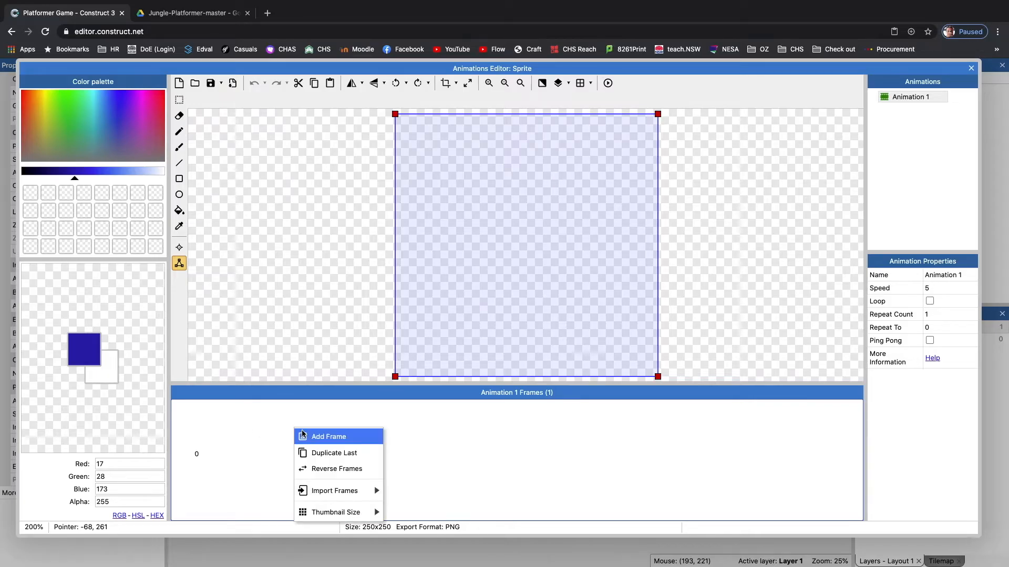
click(302, 435)
right_click(291, 434)
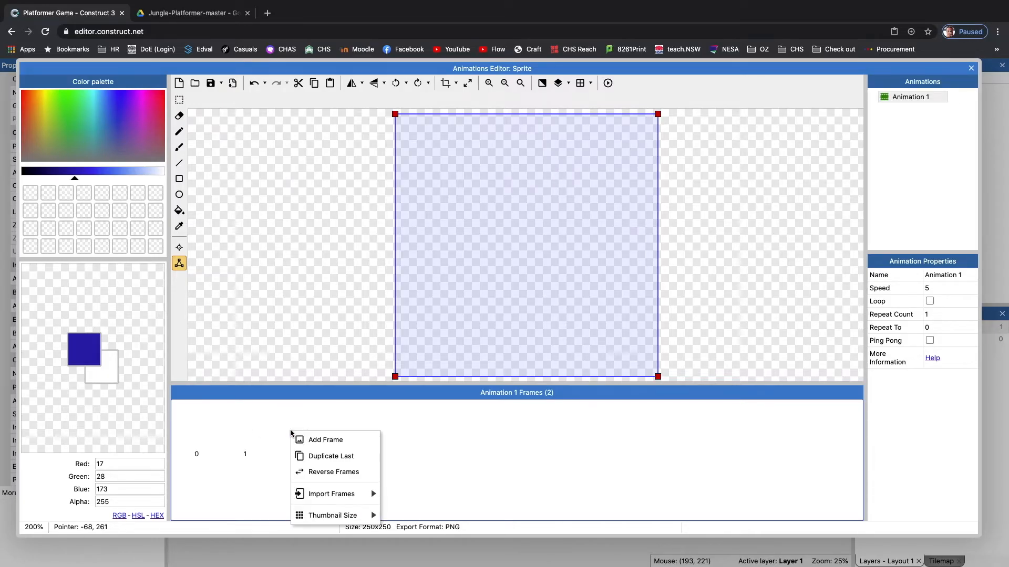
click(312, 440)
right_click(322, 428)
click(339, 438)
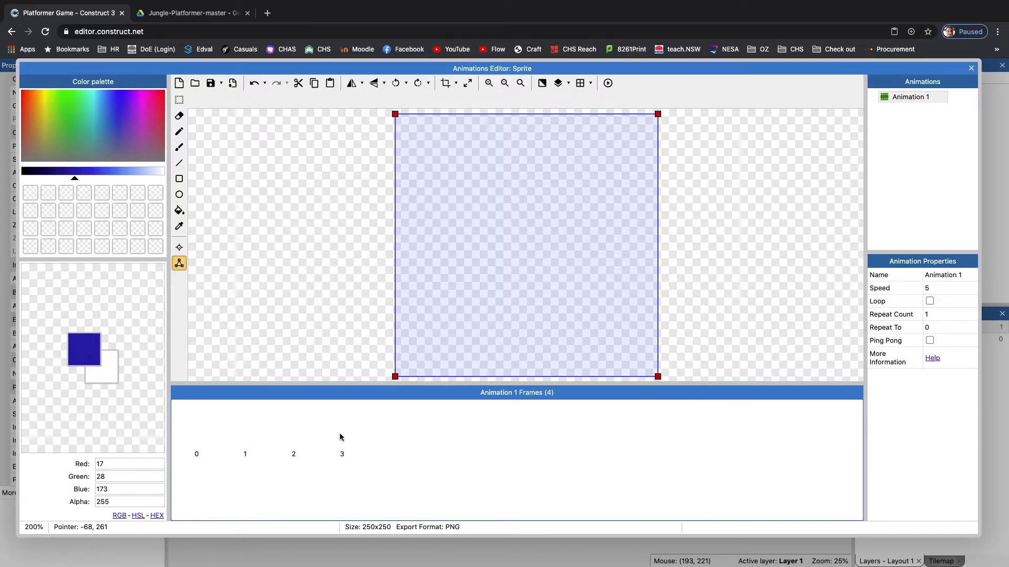
- Load 0 Lives.png from the Platformer Game folder in Downloads into frame 0 of the sprite's animation
click(202, 426)
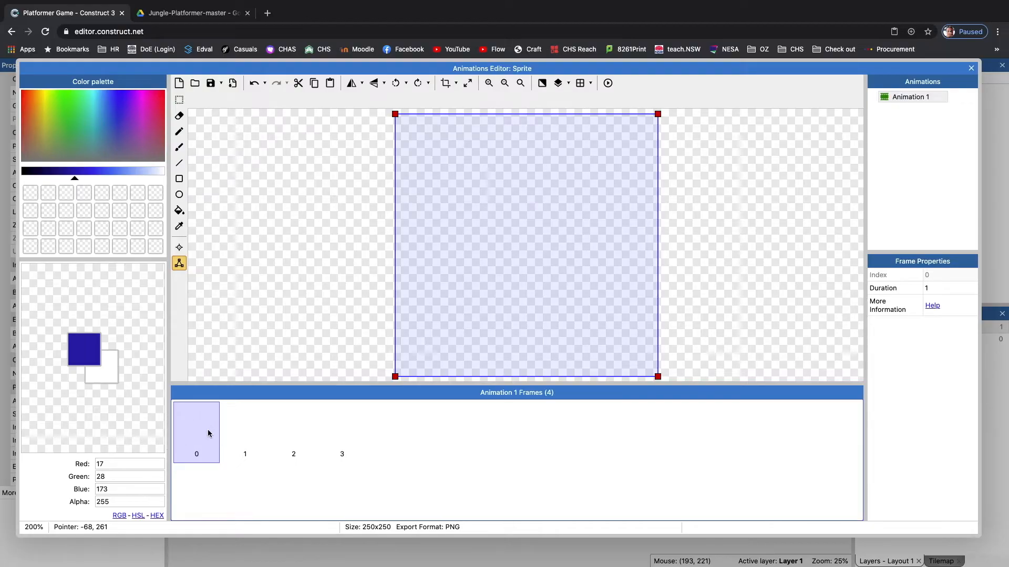
click(195, 83)
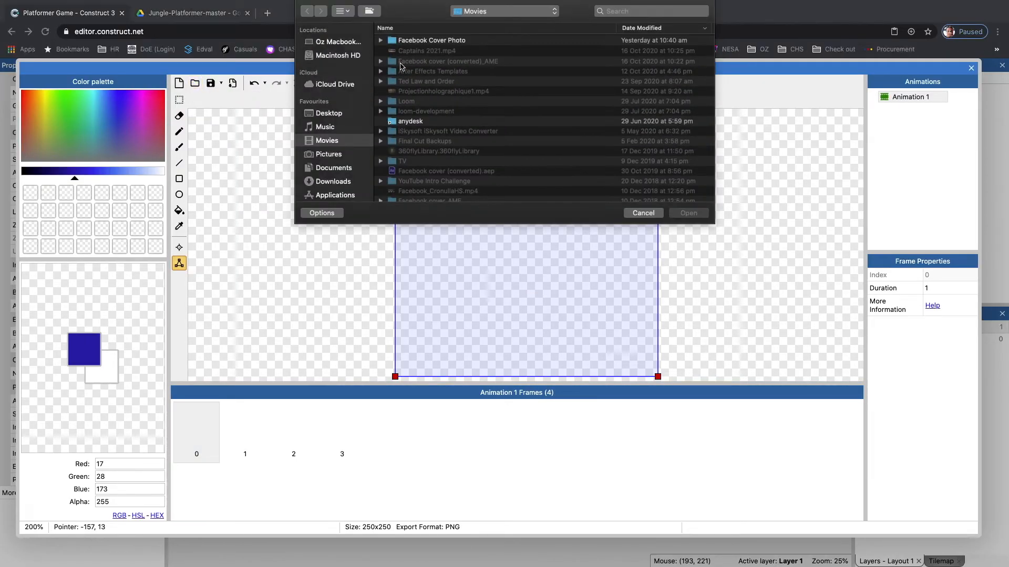
click(332, 181)
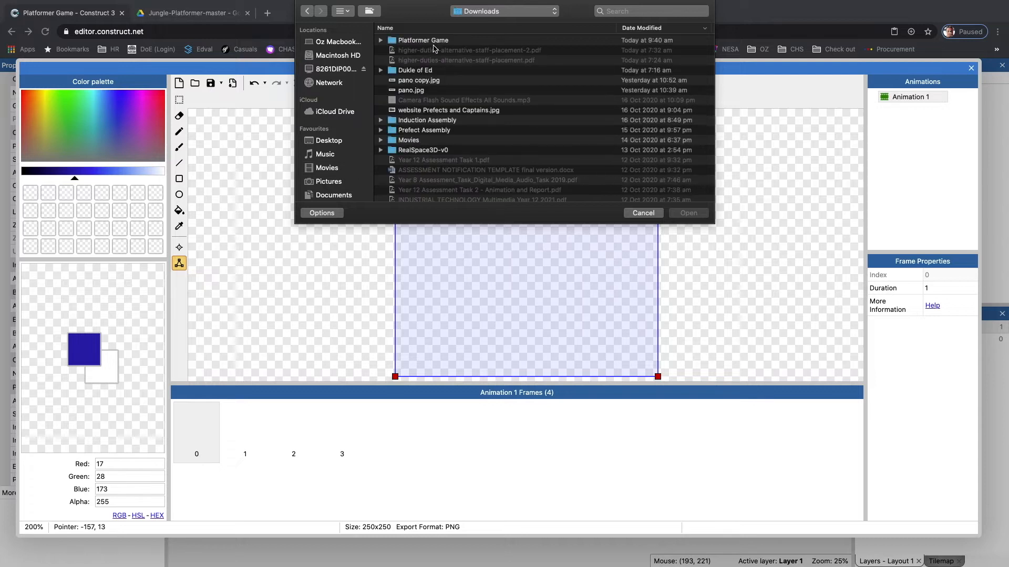
double_click(426, 42)
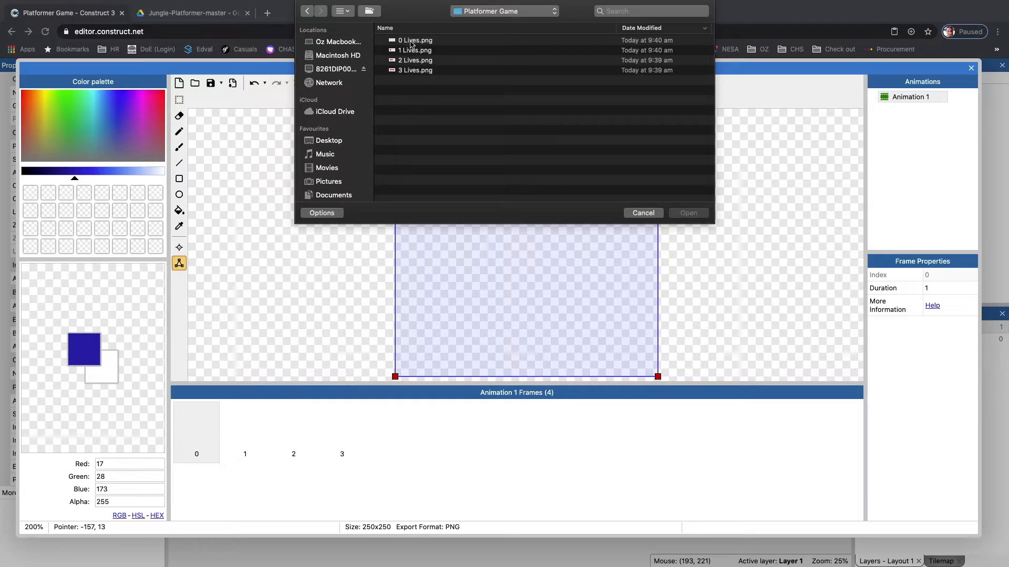
double_click(411, 41)
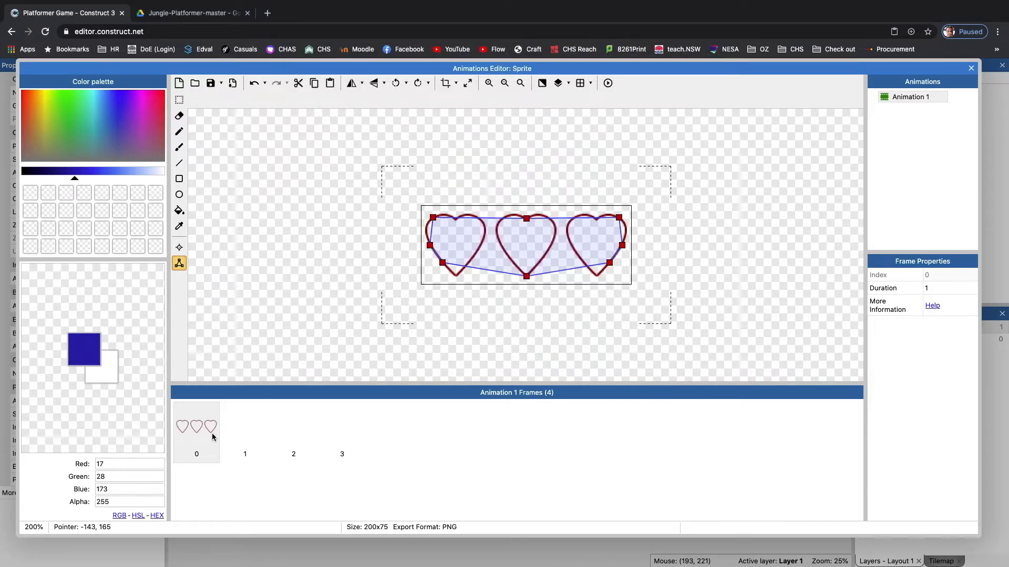
- Load 1 Lives.png into frame 1 and 2 Lives.png into frame 2 of Animation 1
click(242, 437)
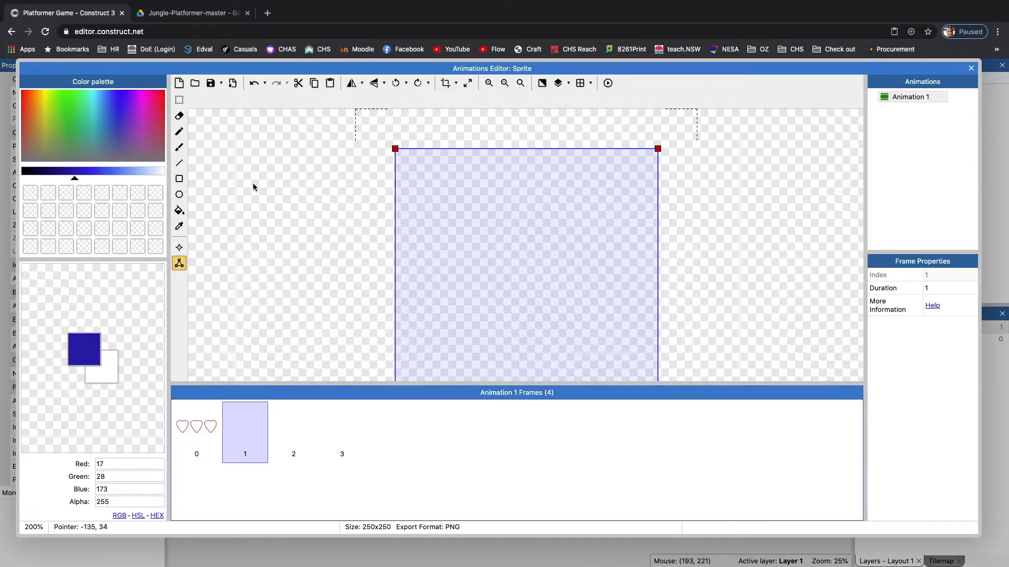
click(195, 83)
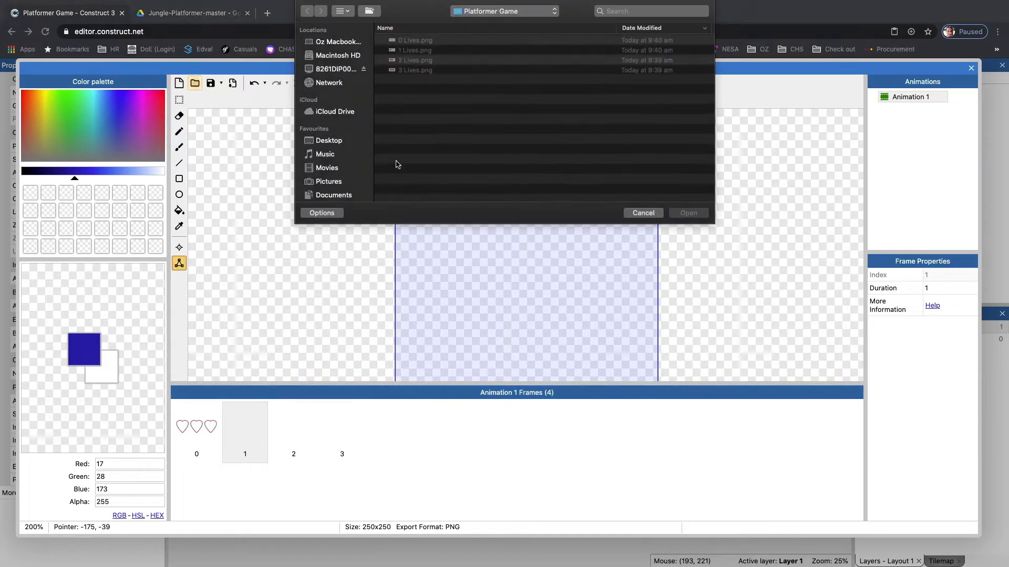
double_click(420, 51)
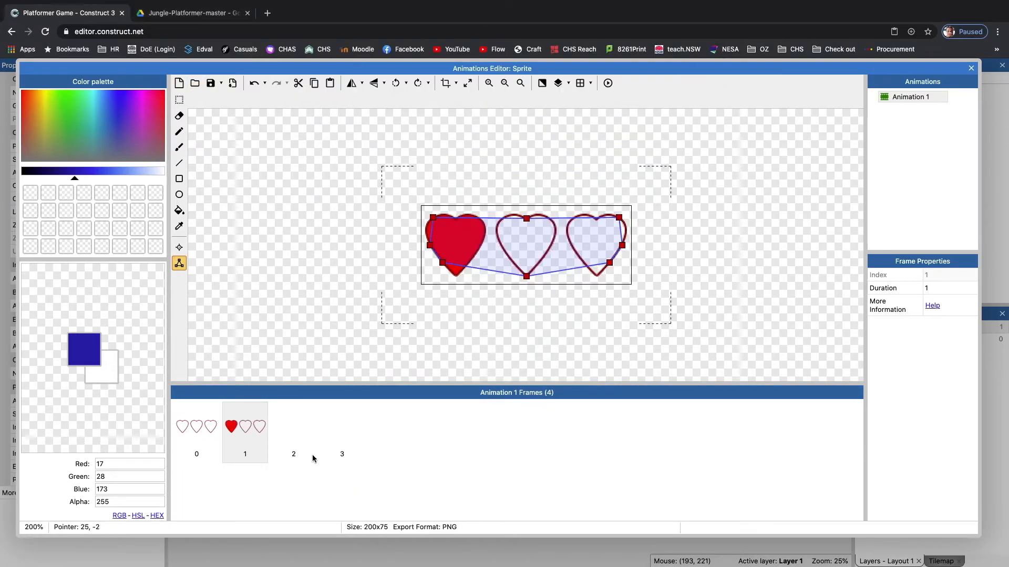
click(295, 431)
click(194, 83)
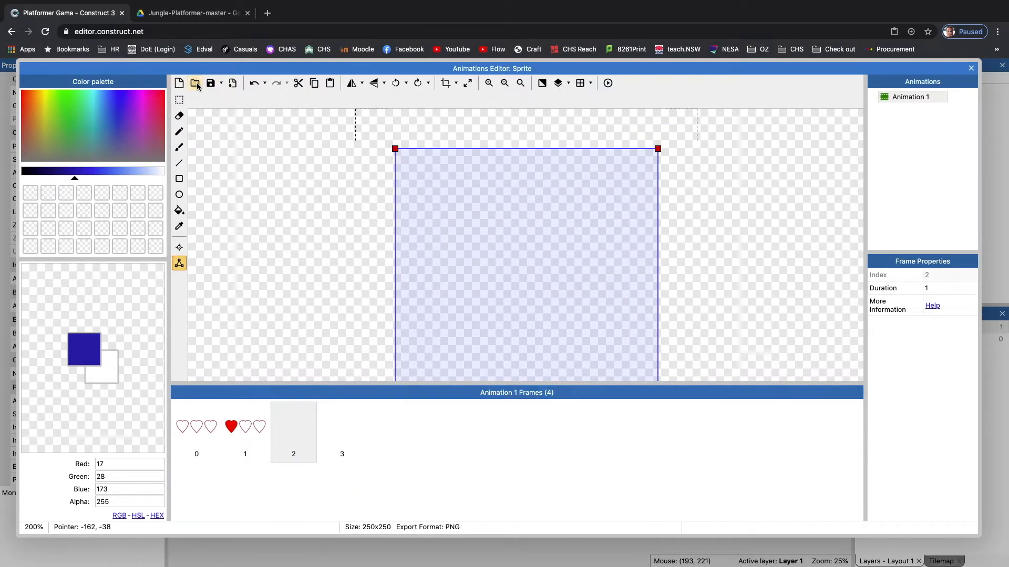
double_click(416, 63)
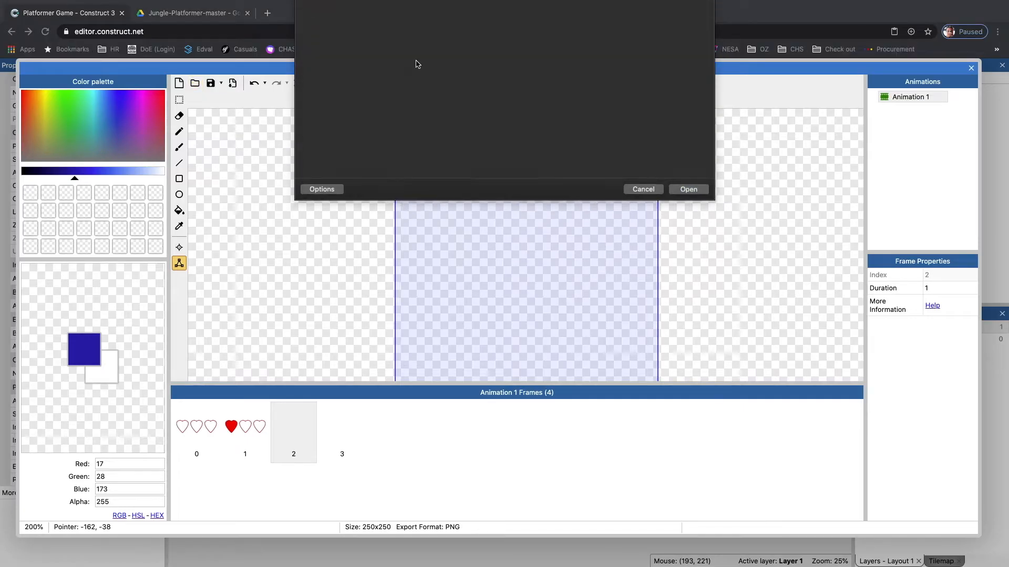
- Load 3 Lives.png into frame 3 of Animation 1
click(342, 431)
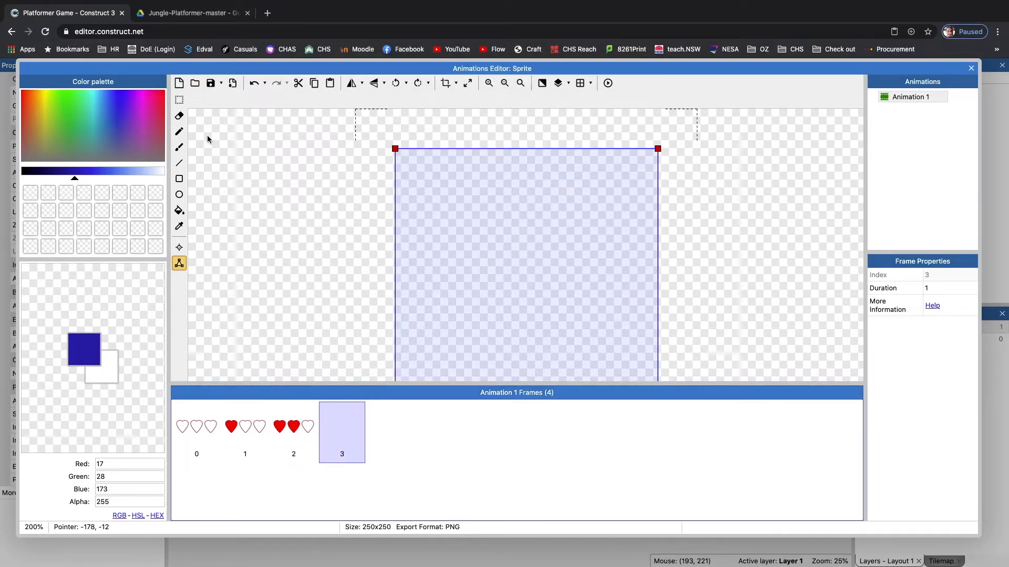
click(195, 83)
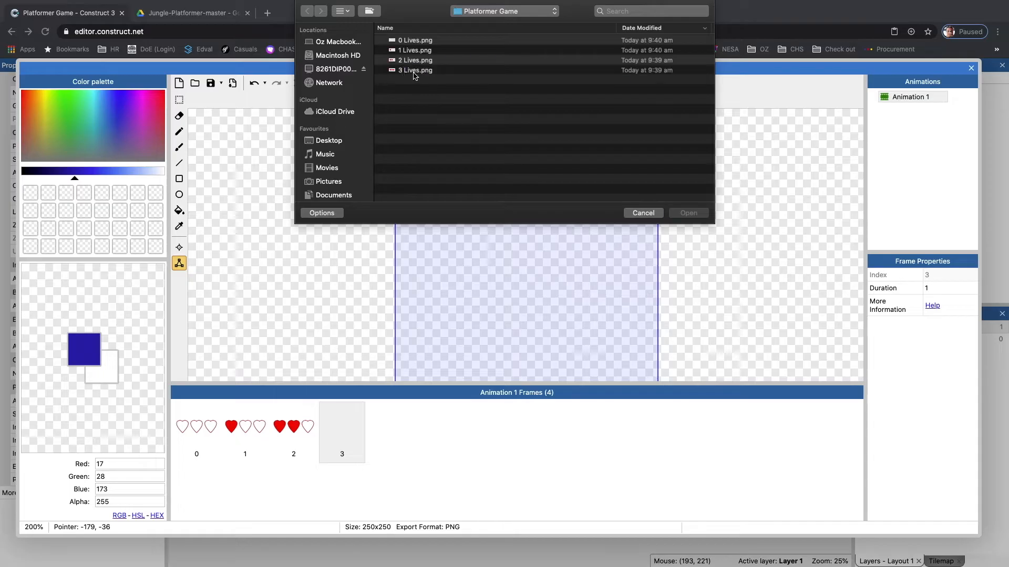
double_click(415, 73)
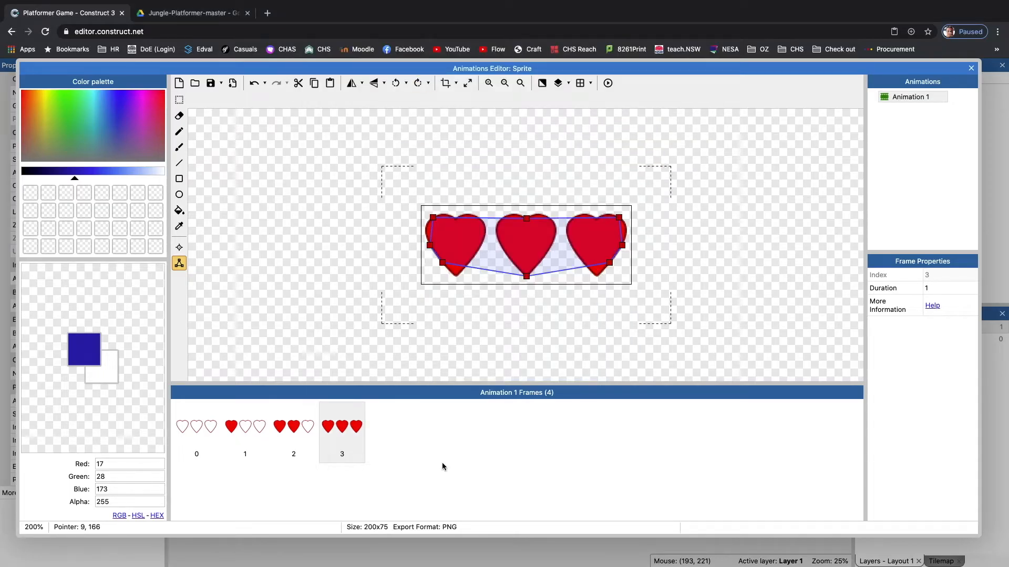
- Review the heart images in frames 0 to 3 in order and close the animations editor
click(210, 426)
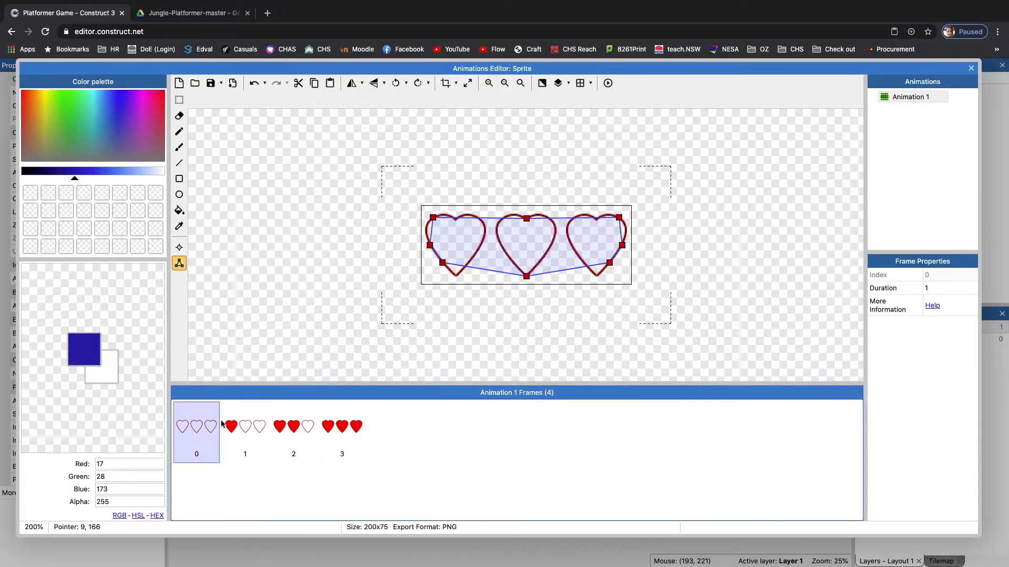
click(248, 428)
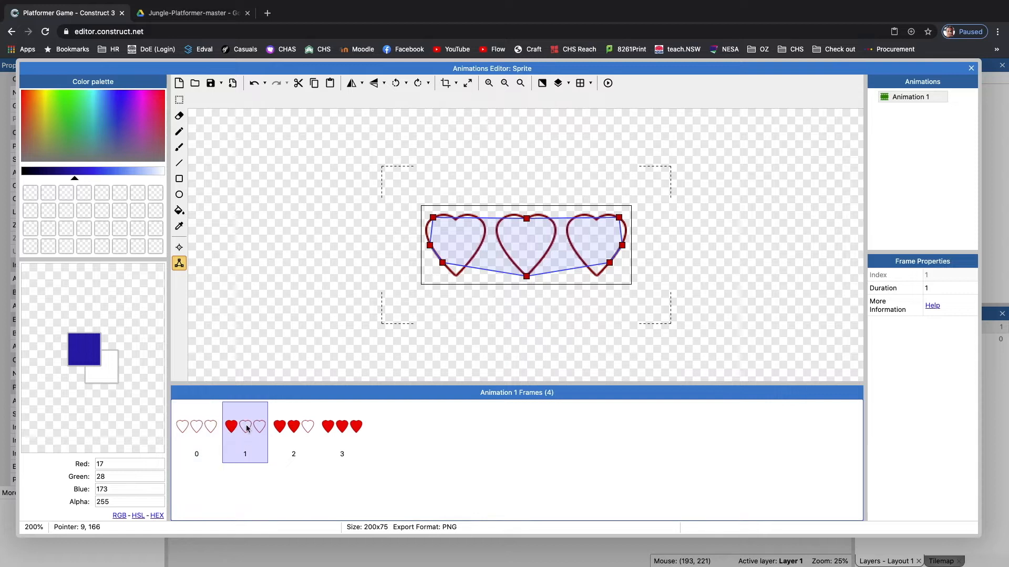
click(289, 430)
click(340, 436)
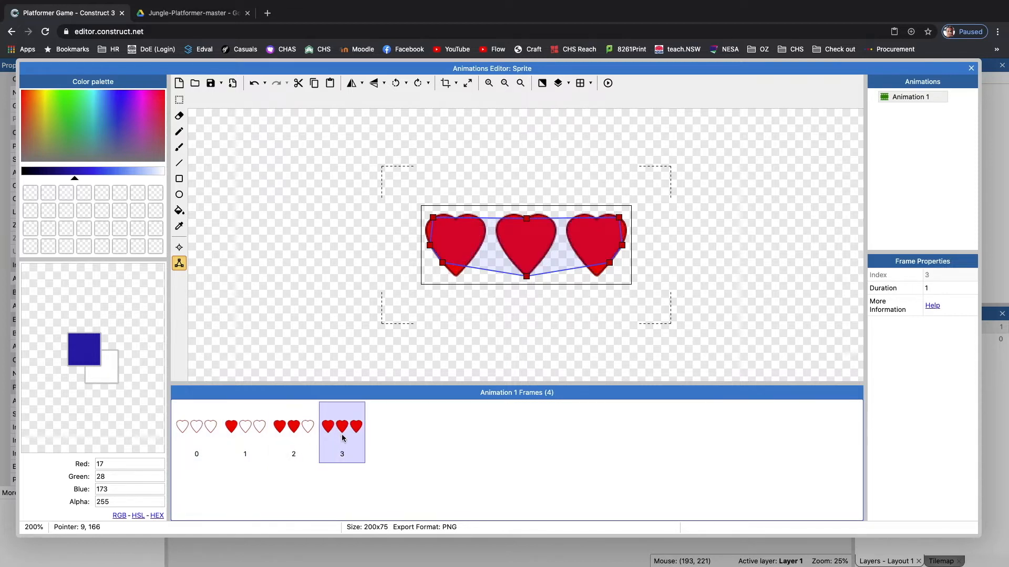
click(443, 478)
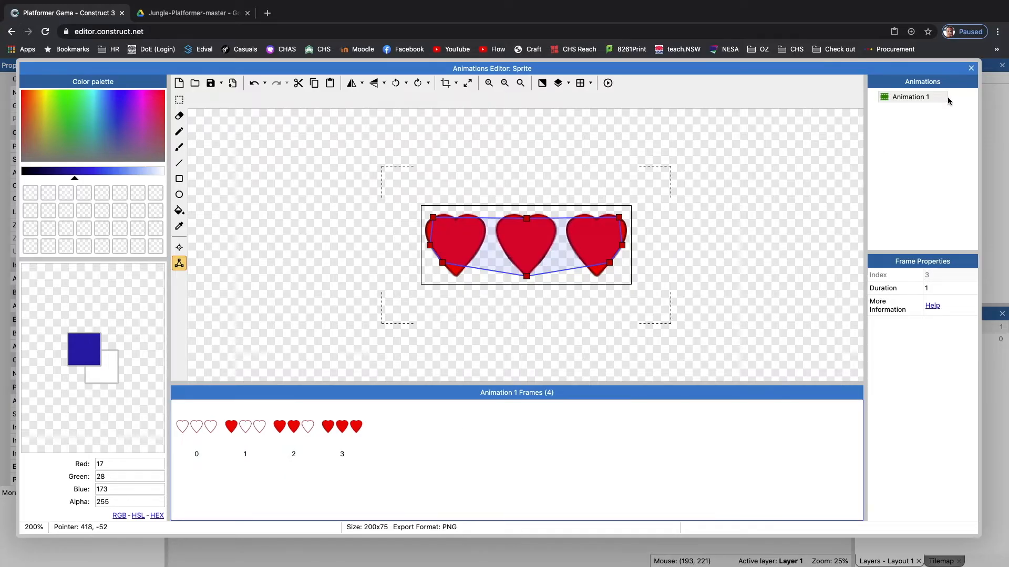
click(971, 69)
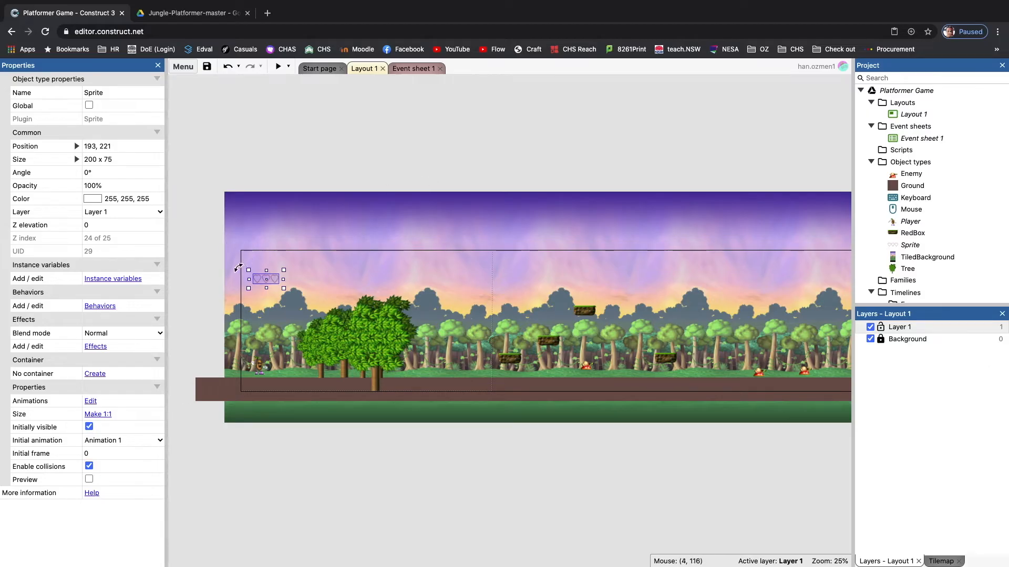
- Set the initial frame of the hearts sprite in Layout 1 to 3
ctrl+scroll(237, 268, up, 5)
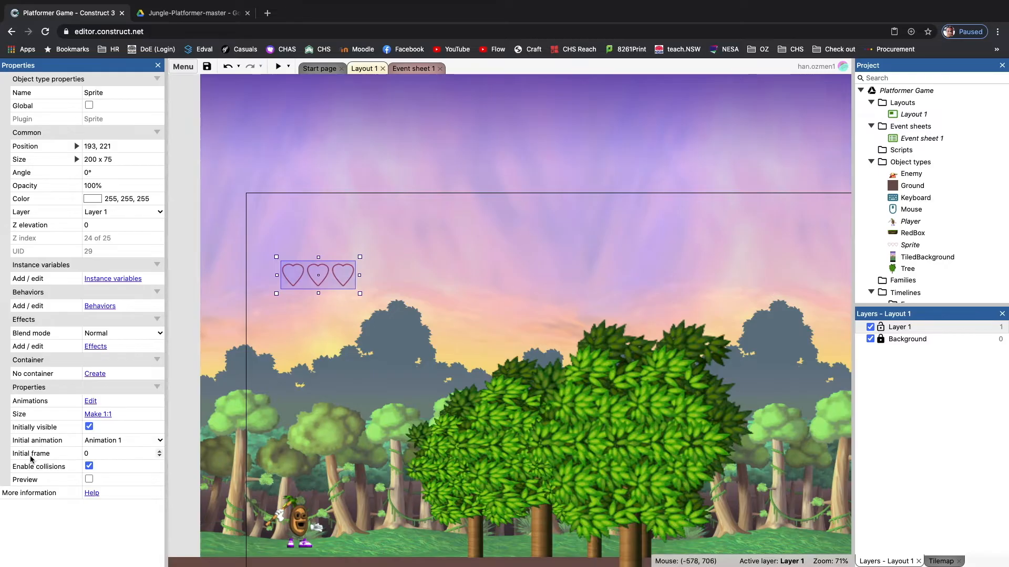
click(326, 311)
click(319, 278)
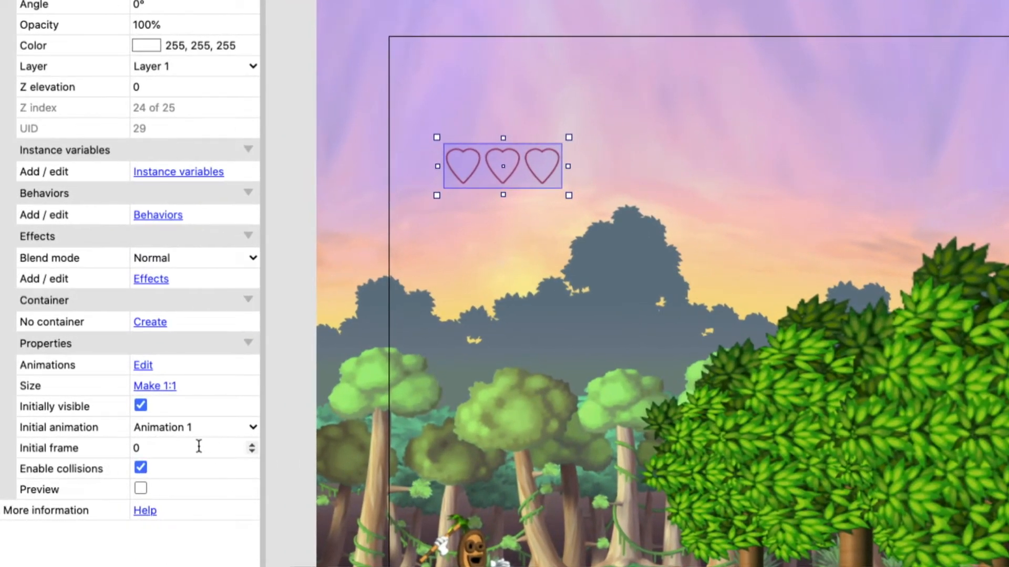
click(172, 446)
text(3)
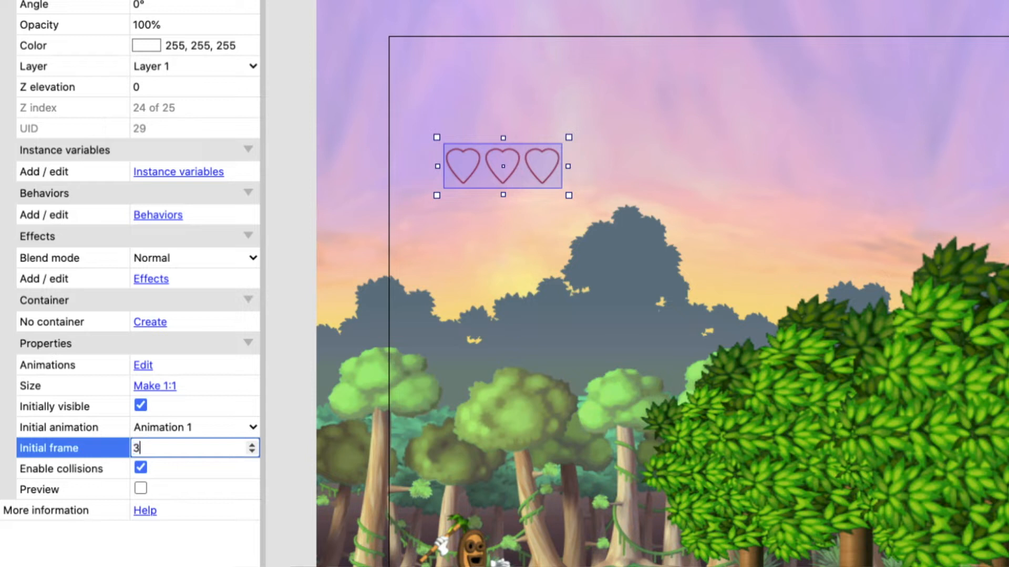
click(151, 545)
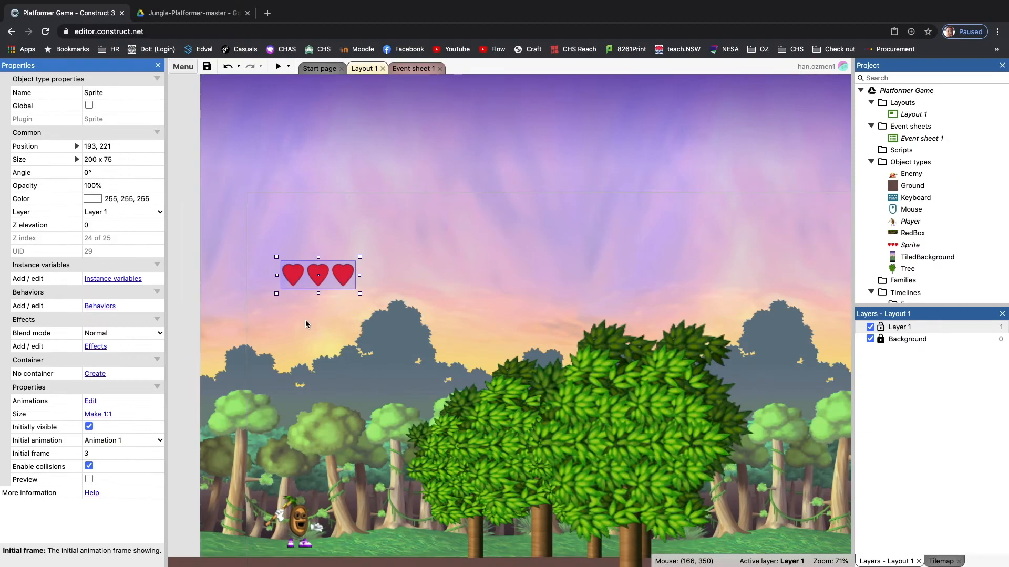
scroll(365, 369, down, 2)
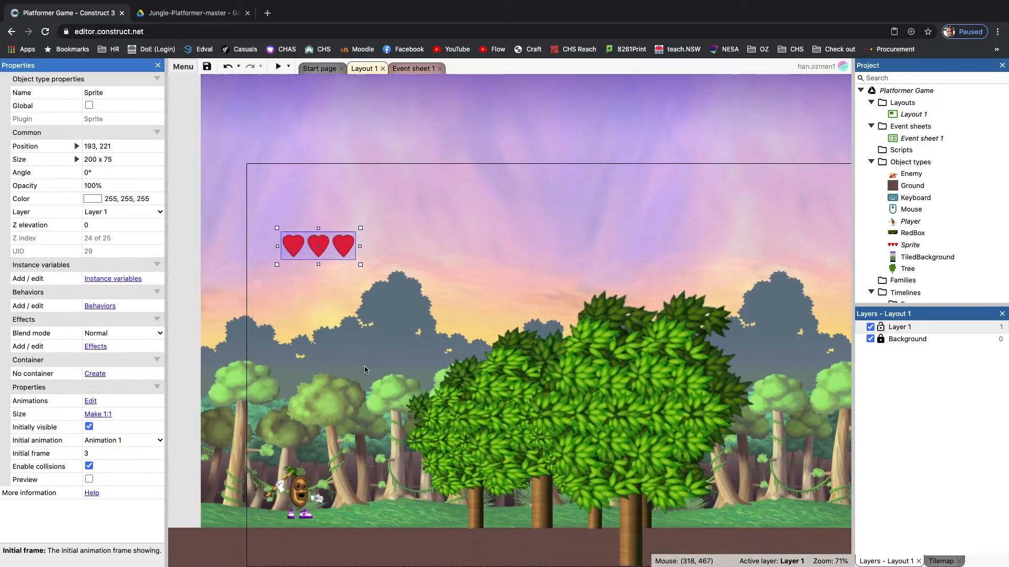
click(406, 69)
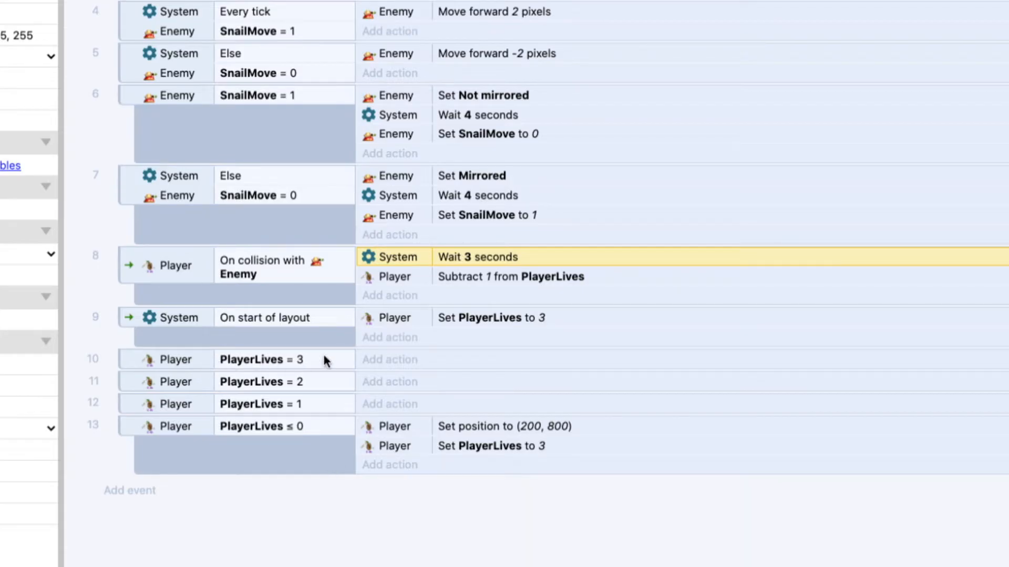
click(374, 360)
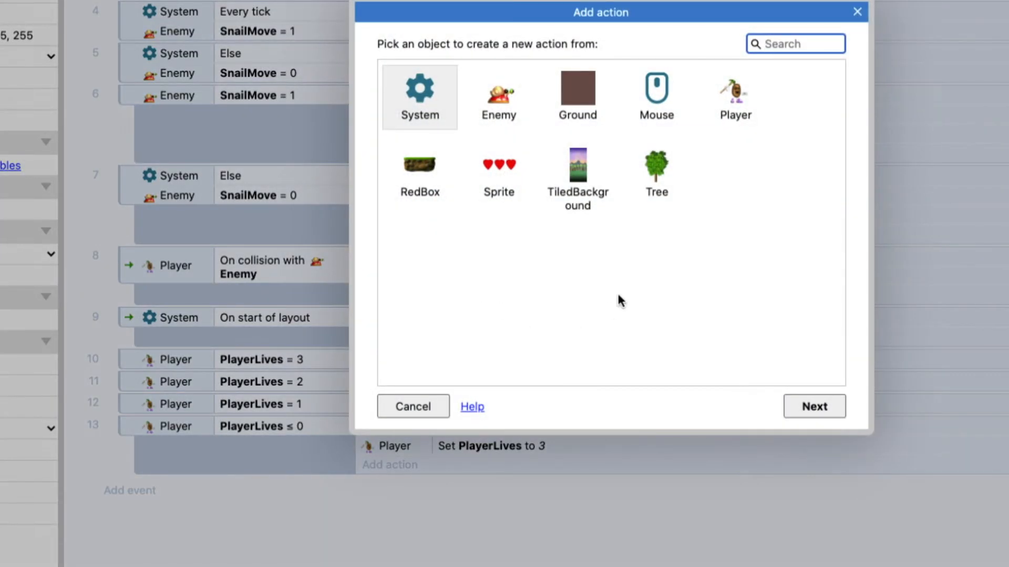
click(403, 404)
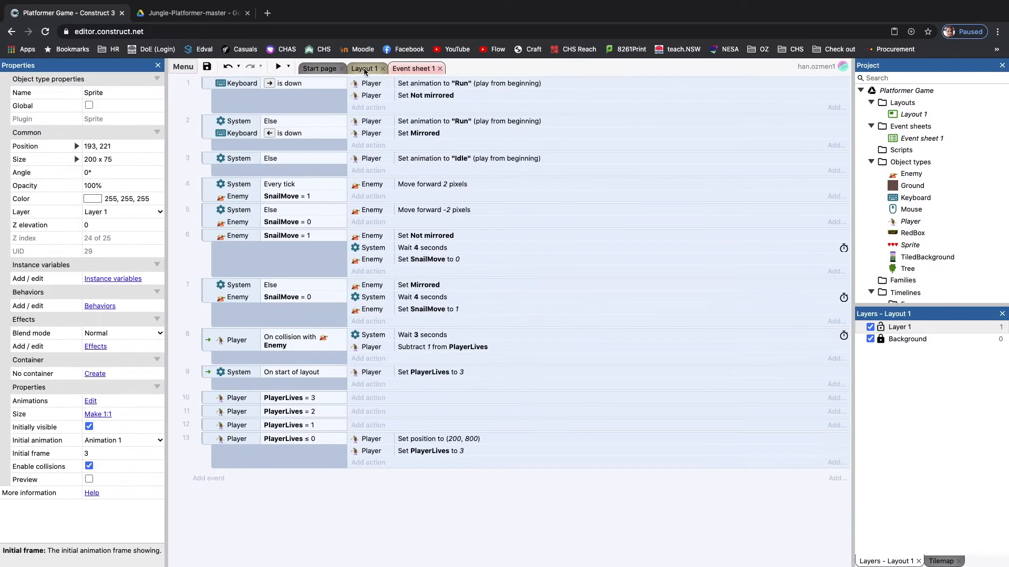
click(365, 69)
- Rename the hearts sprite in Layout 1 as Lives
click(314, 277)
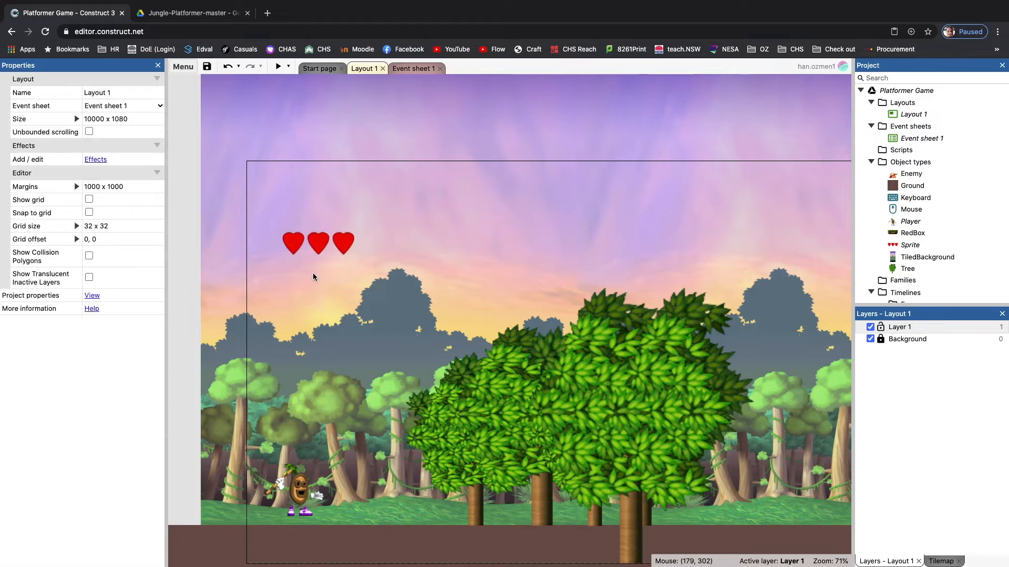
click(325, 246)
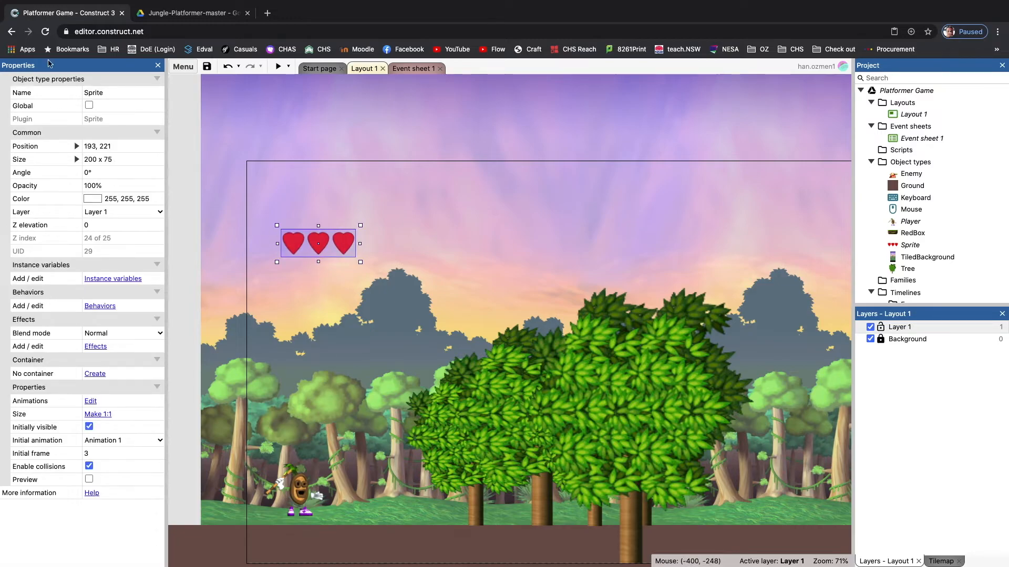
click(112, 96)
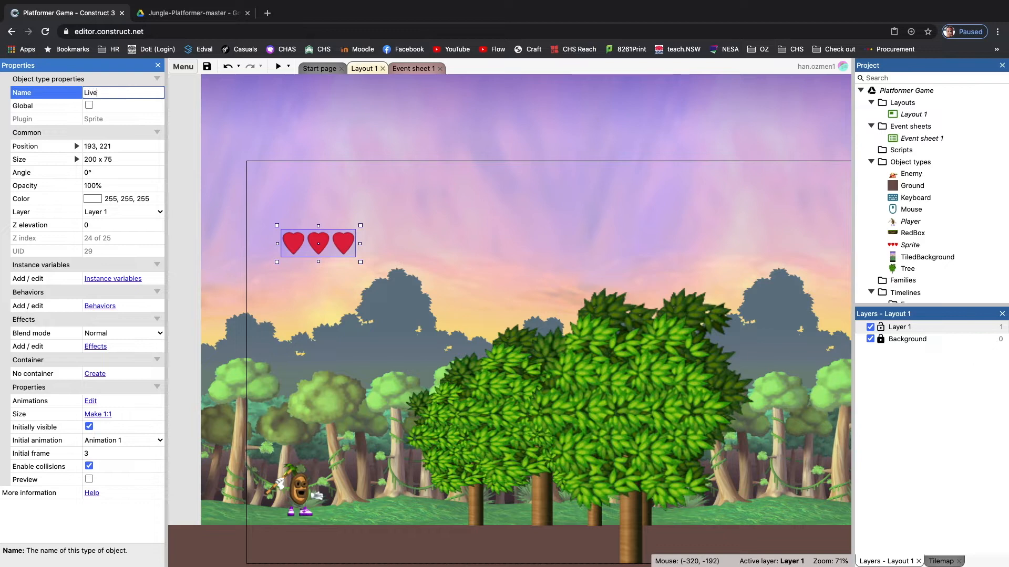
key(Return)
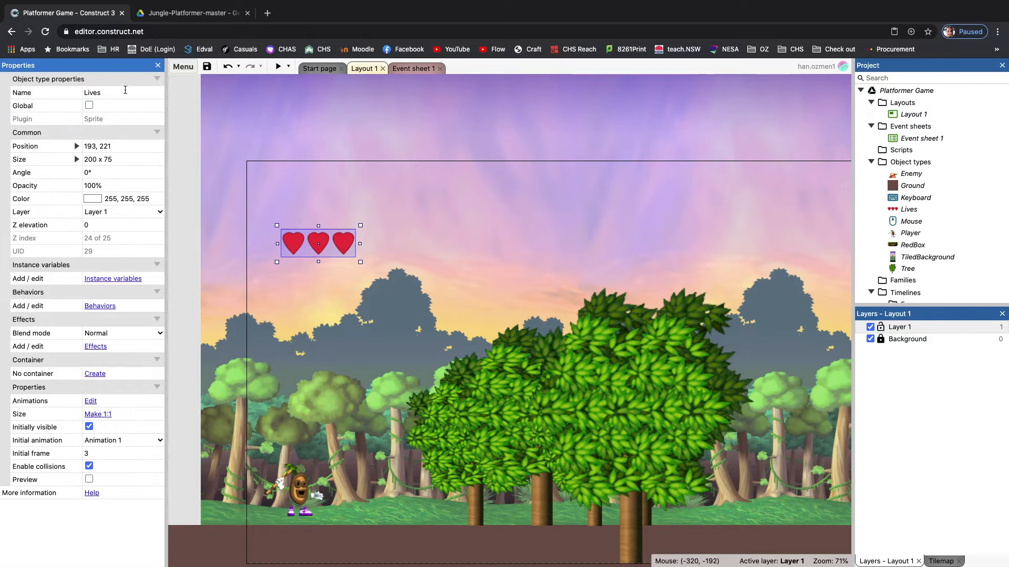
- In Event sheet 1, add a Set frame action for Lives with frame number 3 to the PlayerLives = 3 event
click(421, 68)
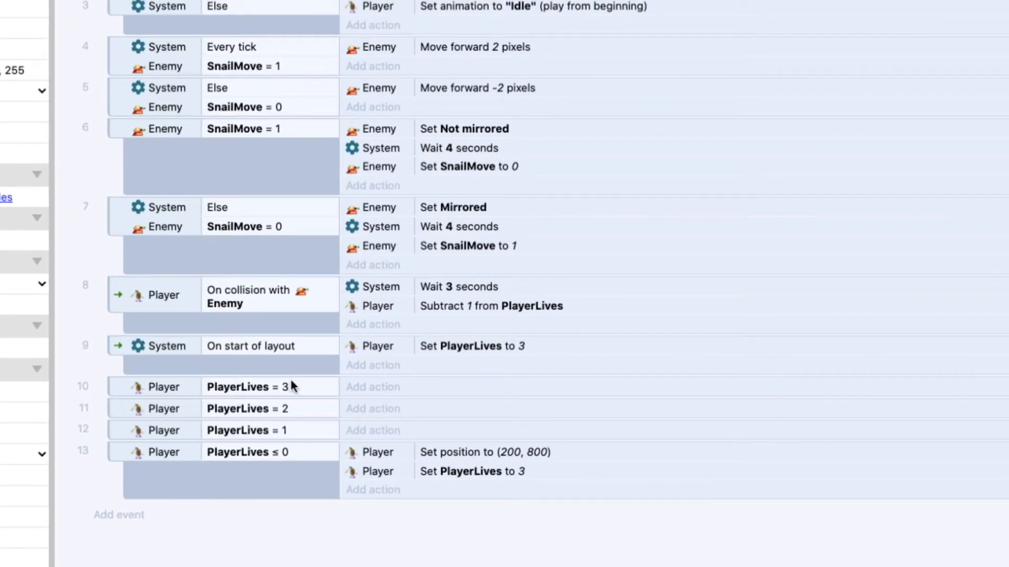
click(379, 387)
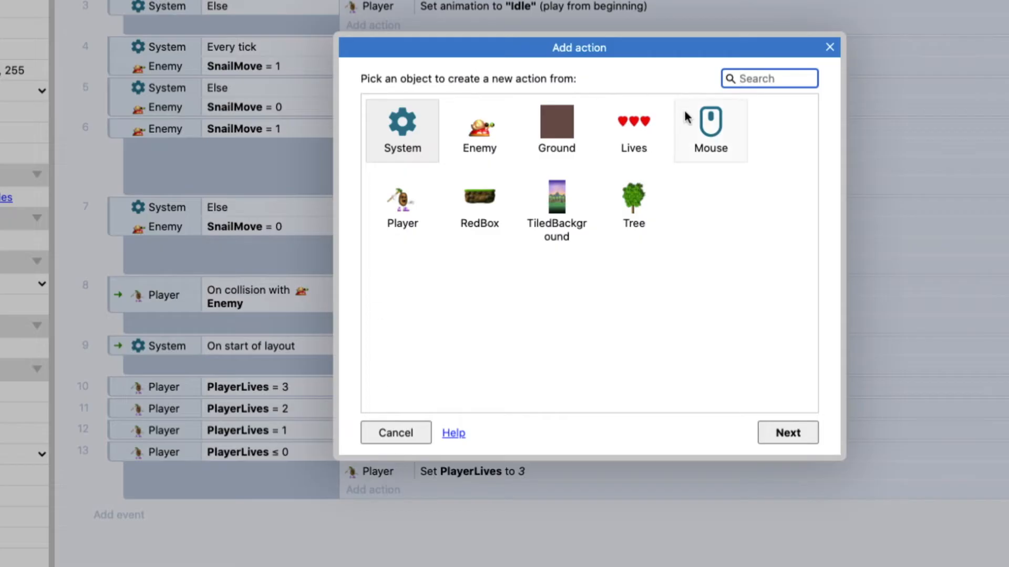
click(654, 126)
click(786, 430)
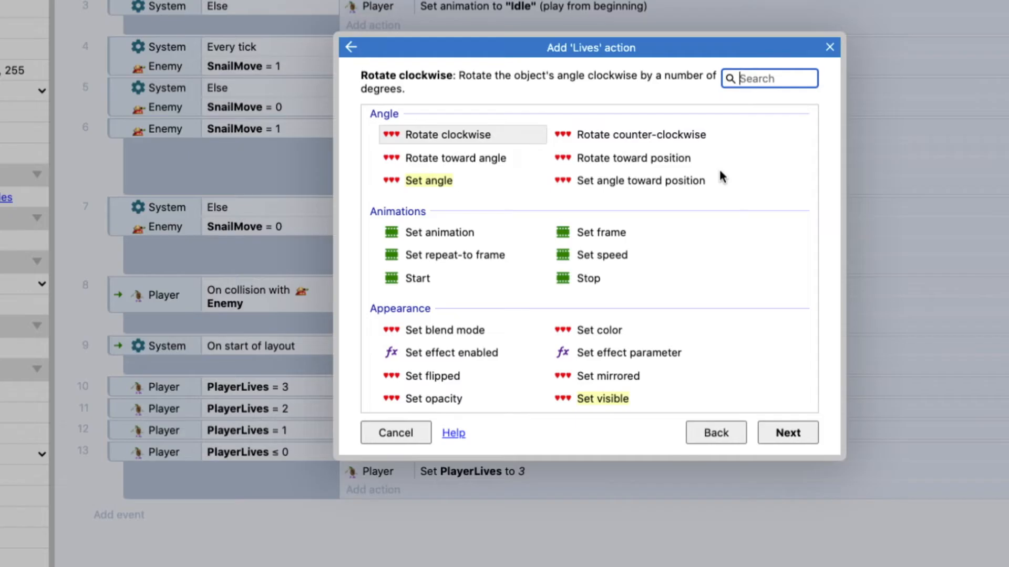
text(set)
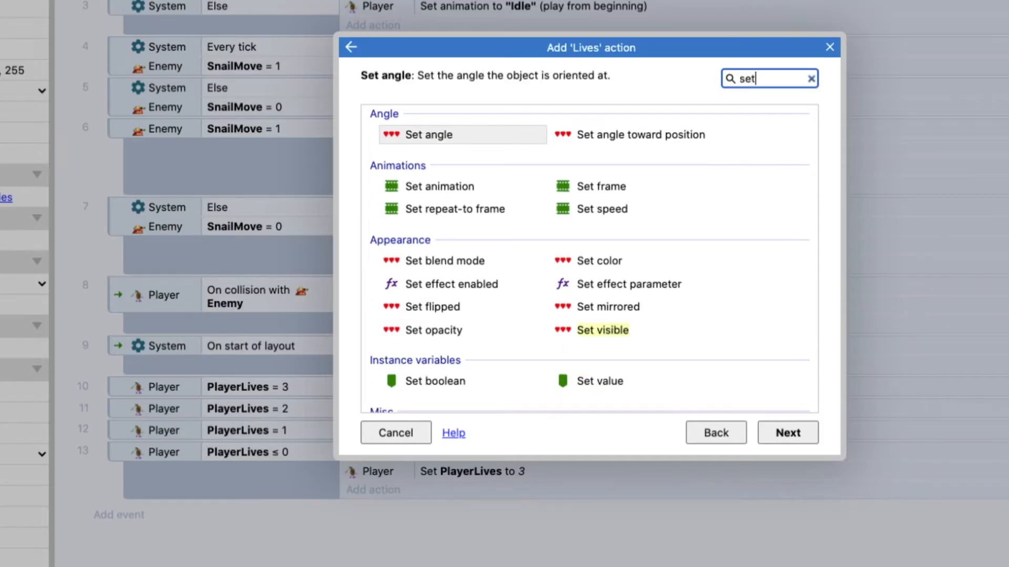
click(599, 187)
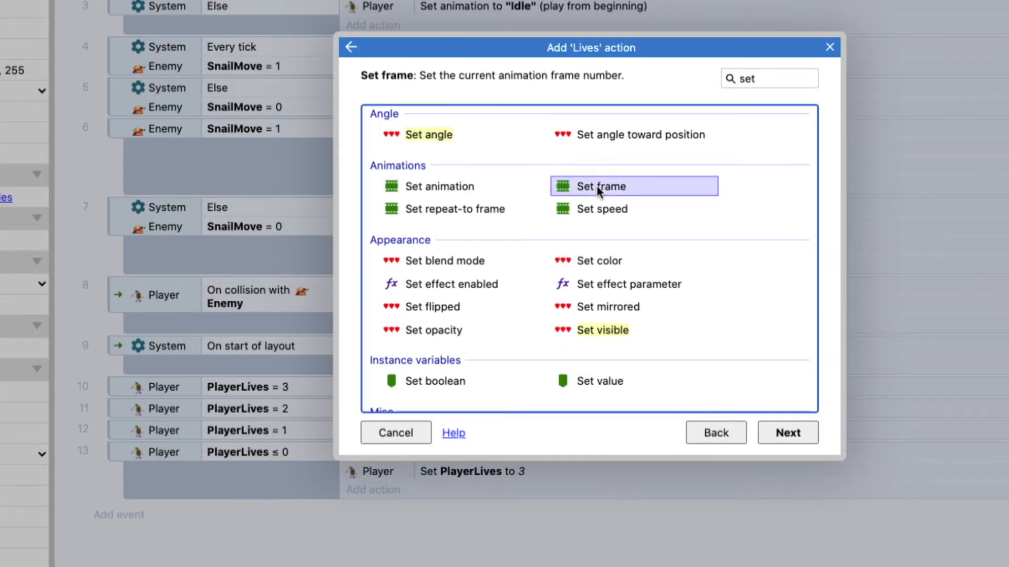
click(784, 432)
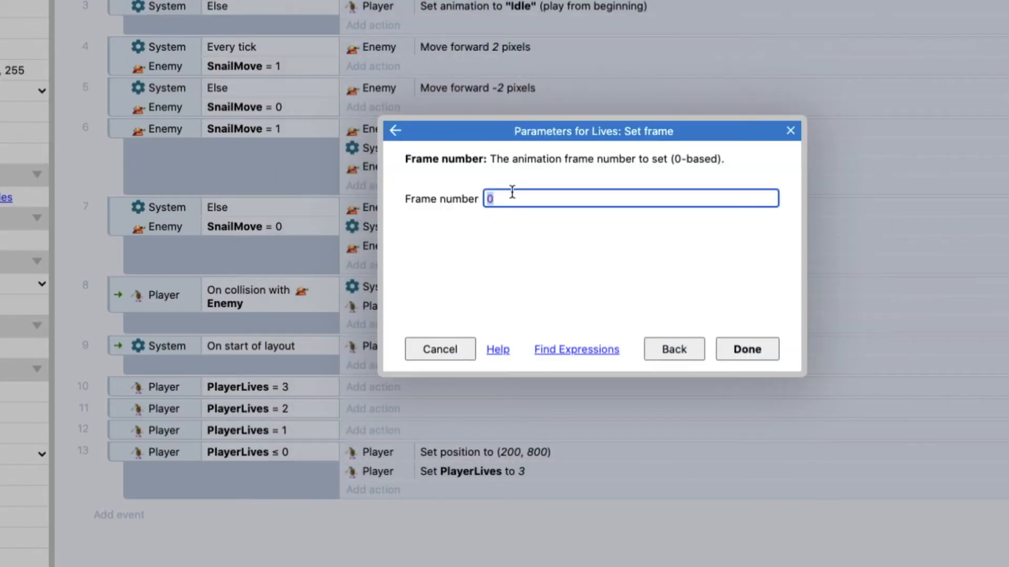
click(743, 348)
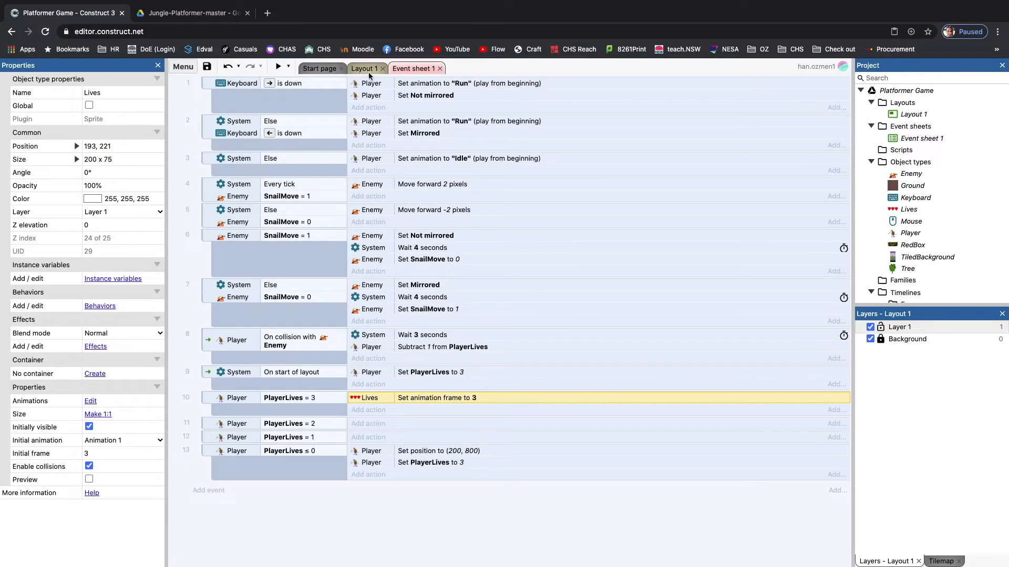
- Check the frame numbers of the heart images in the Lives sprite's animation in Layout 1
click(369, 73)
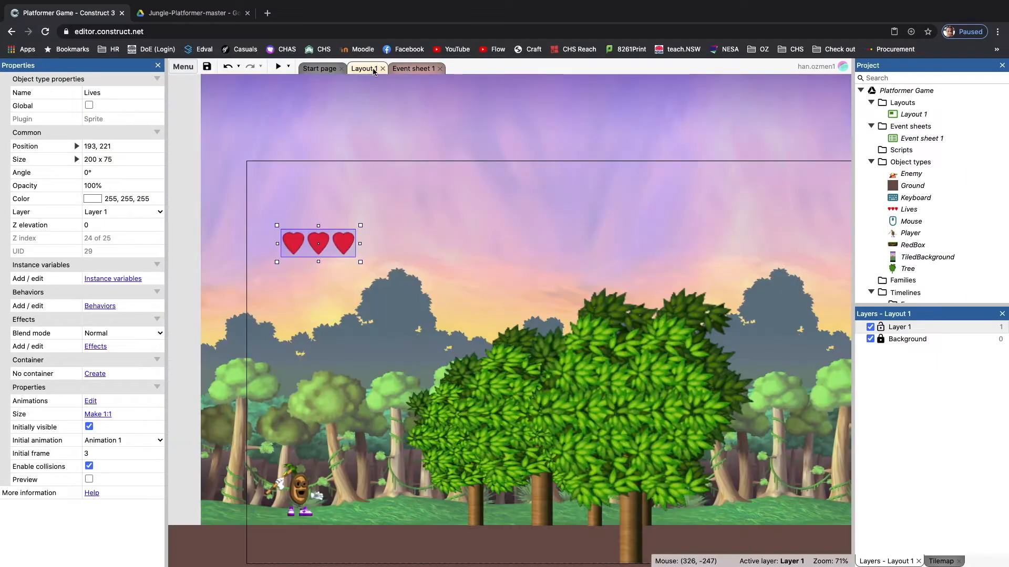
double_click(335, 249)
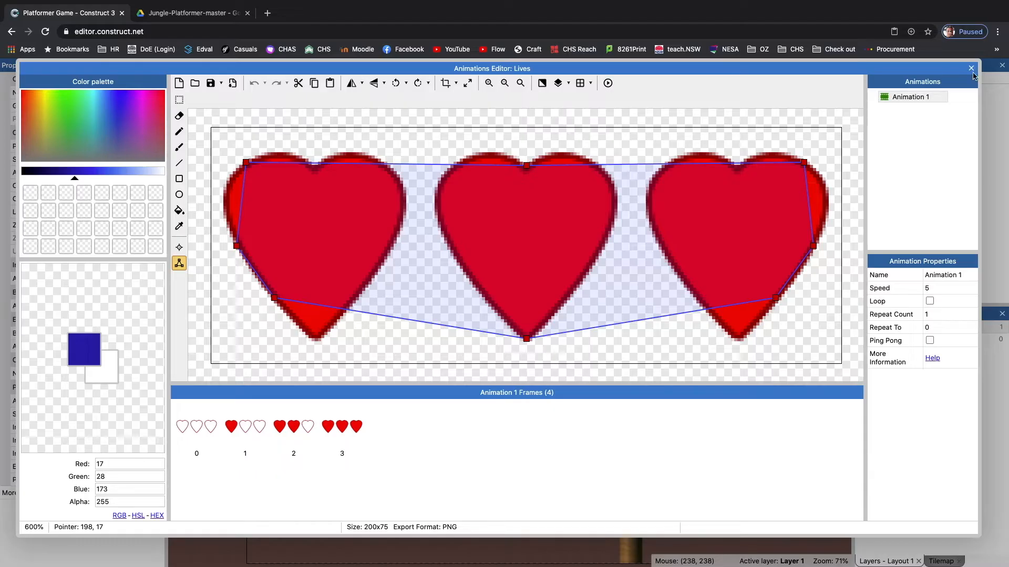
click(971, 68)
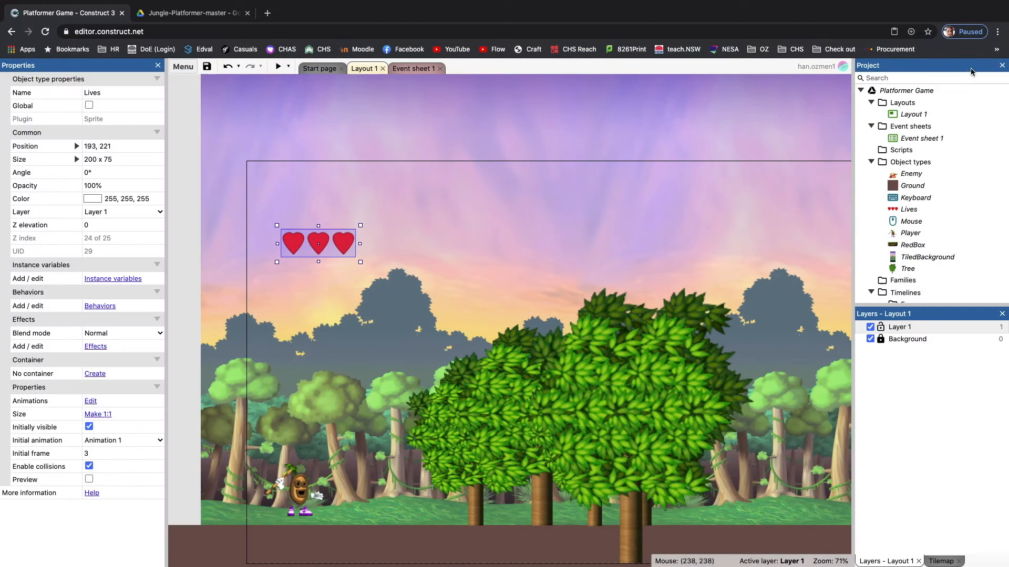
- In Event sheet 1, add a Set frame action for Lives with frame number 2 to the PlayerLives = 2 event
click(417, 69)
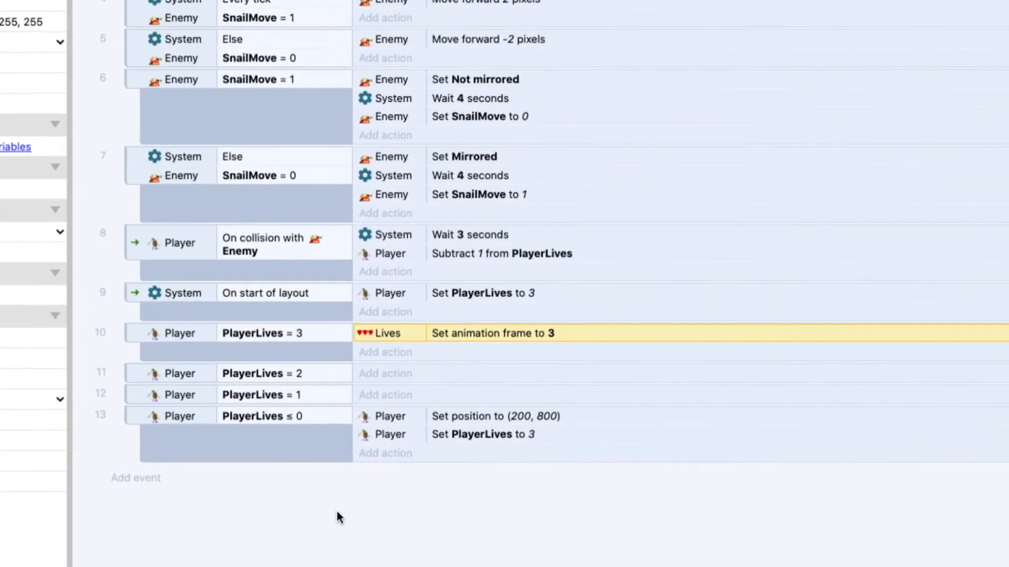
click(378, 367)
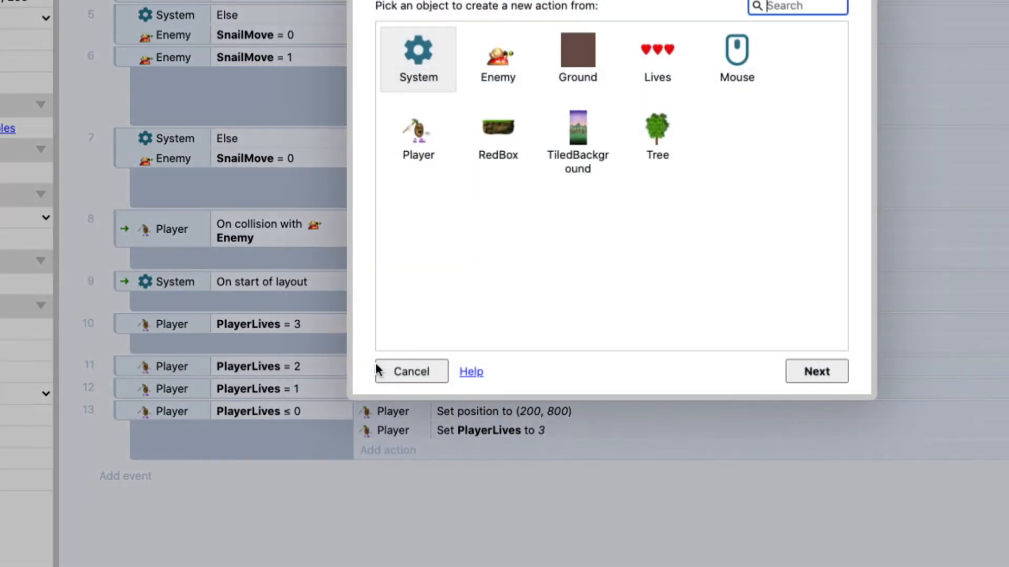
double_click(656, 77)
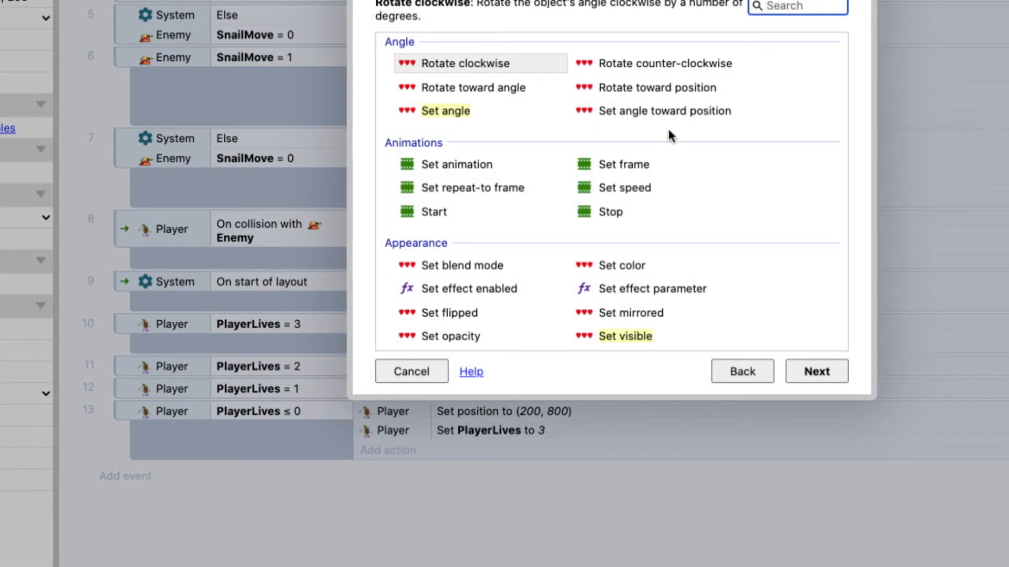
double_click(615, 161)
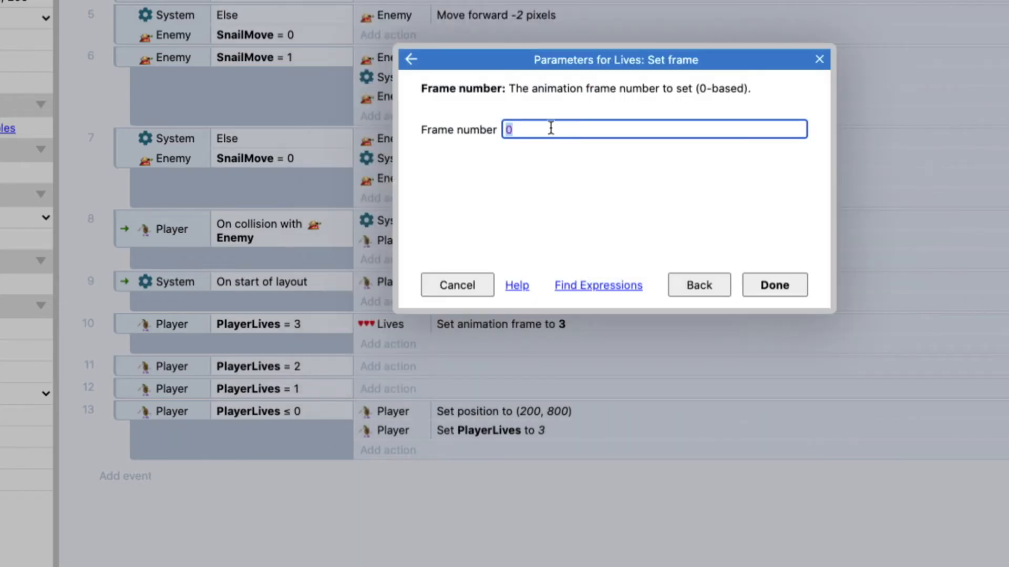
text(2)
click(770, 285)
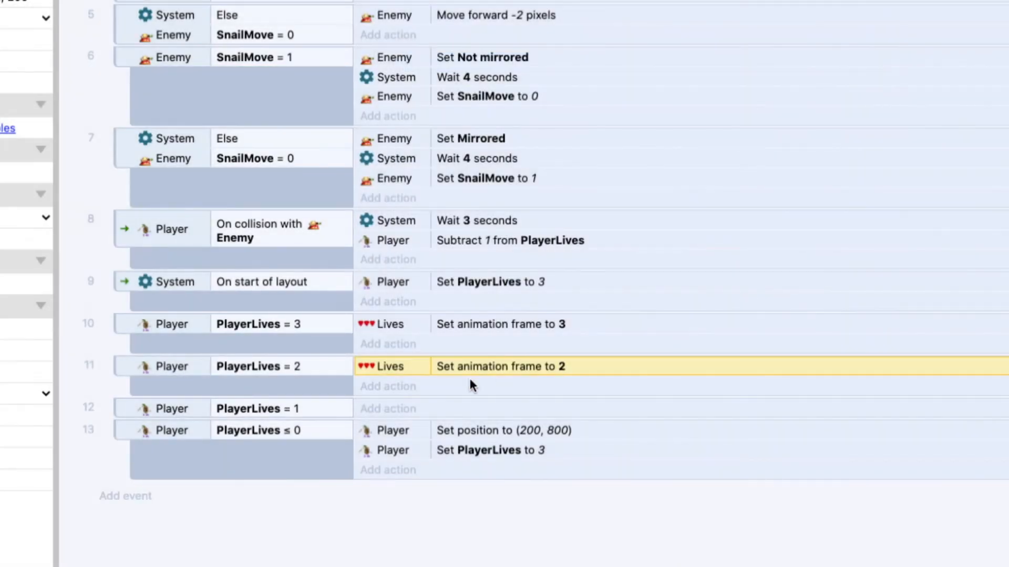
- Add a Set frame action for Lives with frame number 1 to the PlayerLives = 1 event
click(269, 409)
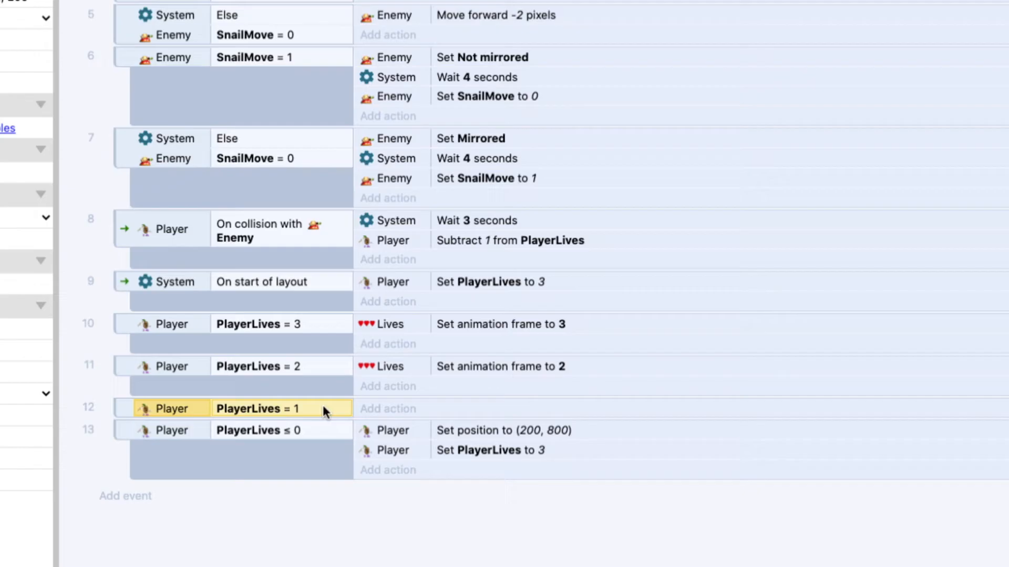
click(391, 409)
double_click(663, 73)
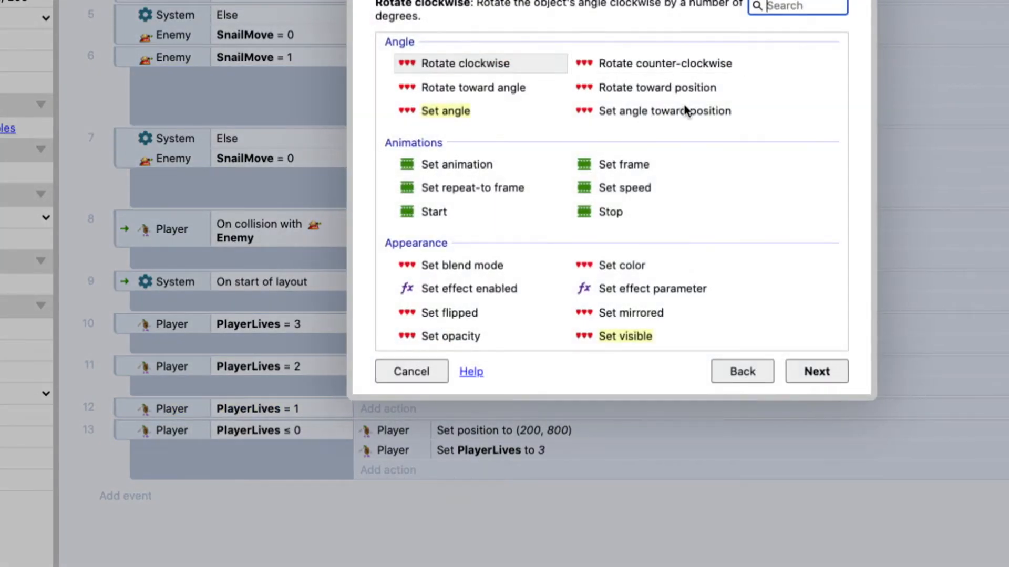
double_click(627, 171)
text(1)
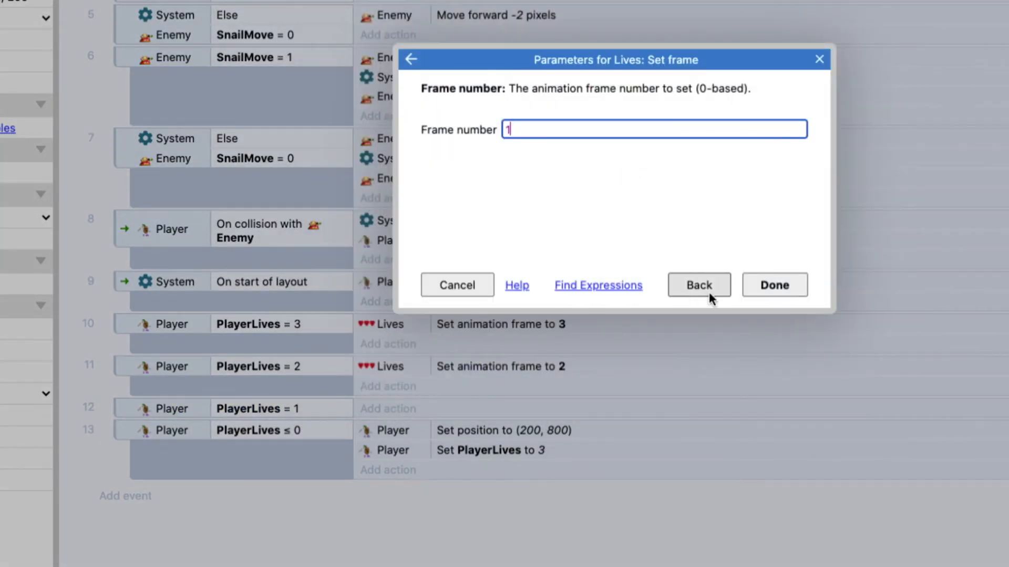
click(775, 284)
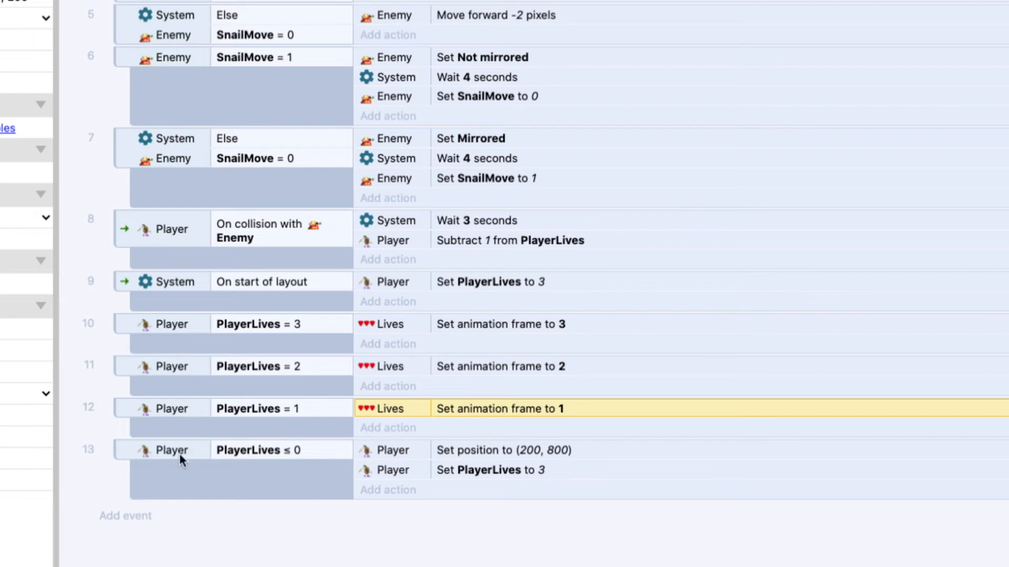
- Add a Set frame action for Lives with frame 0 to the PlayerLives ≤ 0 event and make it that event's first action
click(391, 492)
double_click(666, 69)
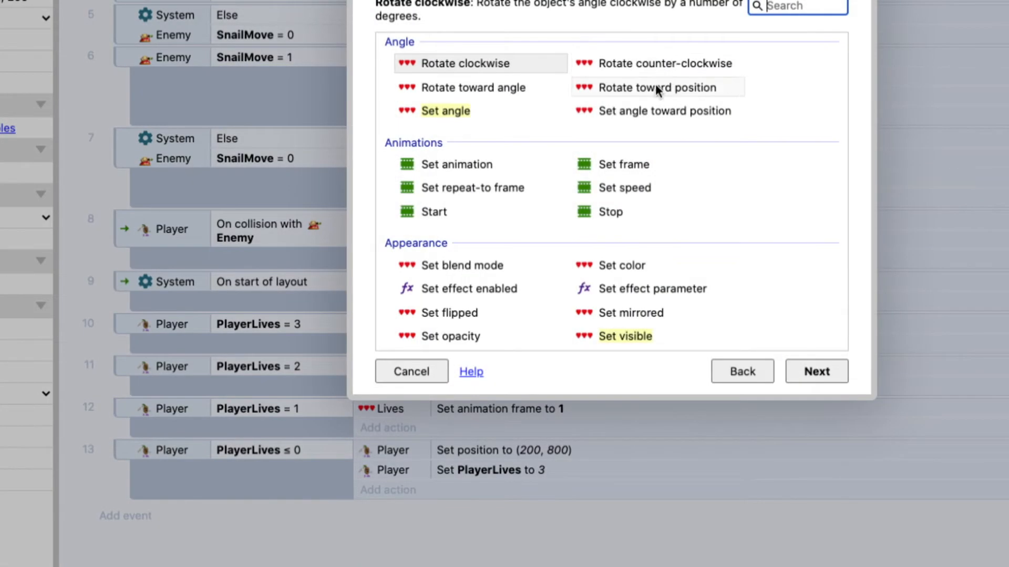
key(Tab)
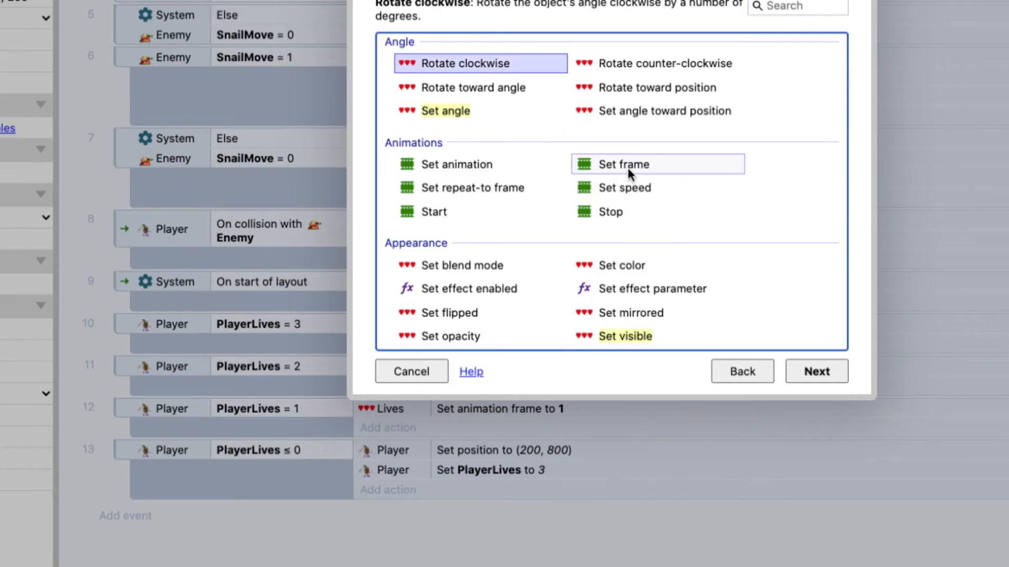
double_click(628, 167)
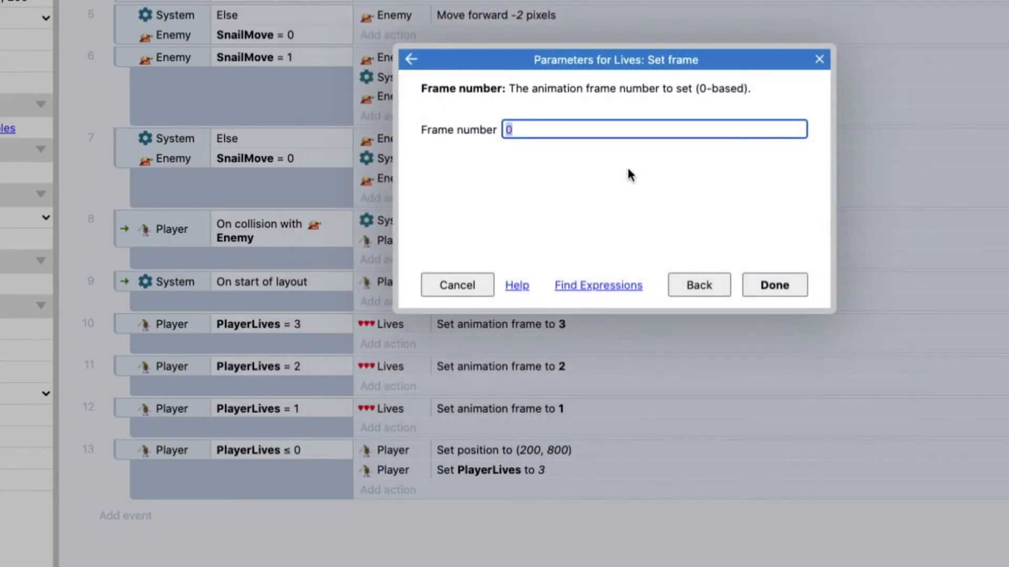
click(774, 286)
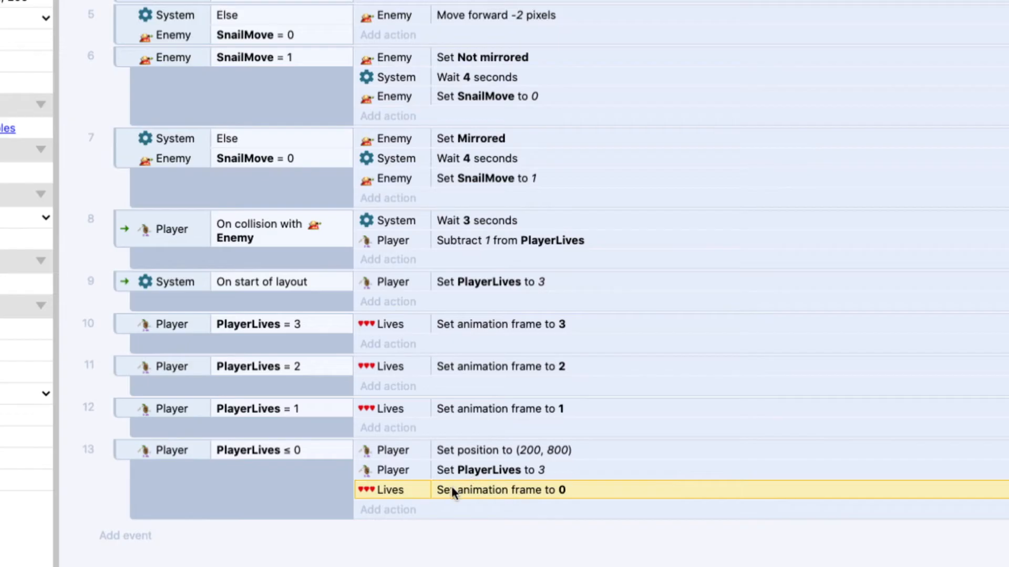
drag(453, 486, 452, 448)
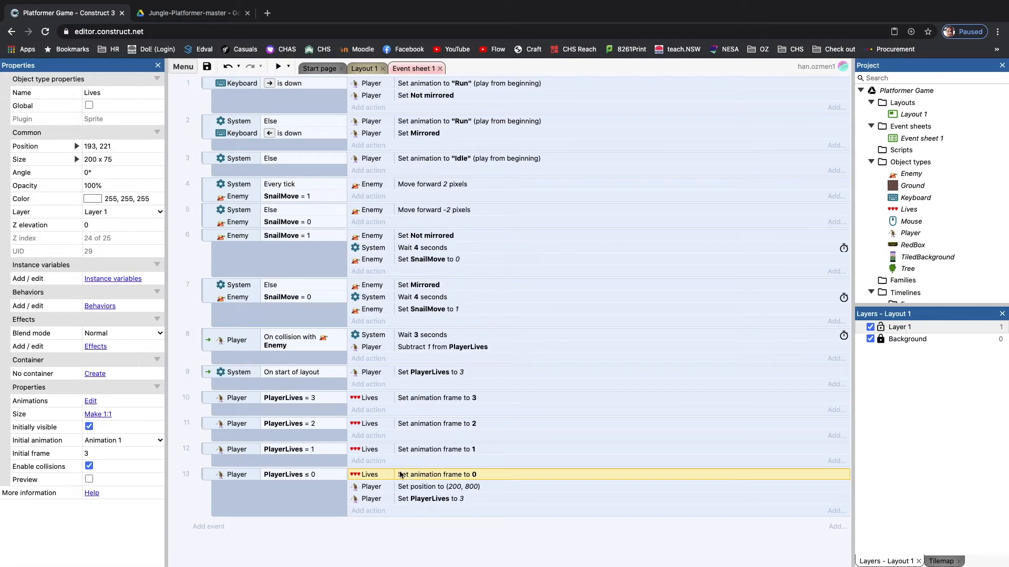
- Preview the game and run the player past the platforms into the snail enemy to test losing a life
click(277, 67)
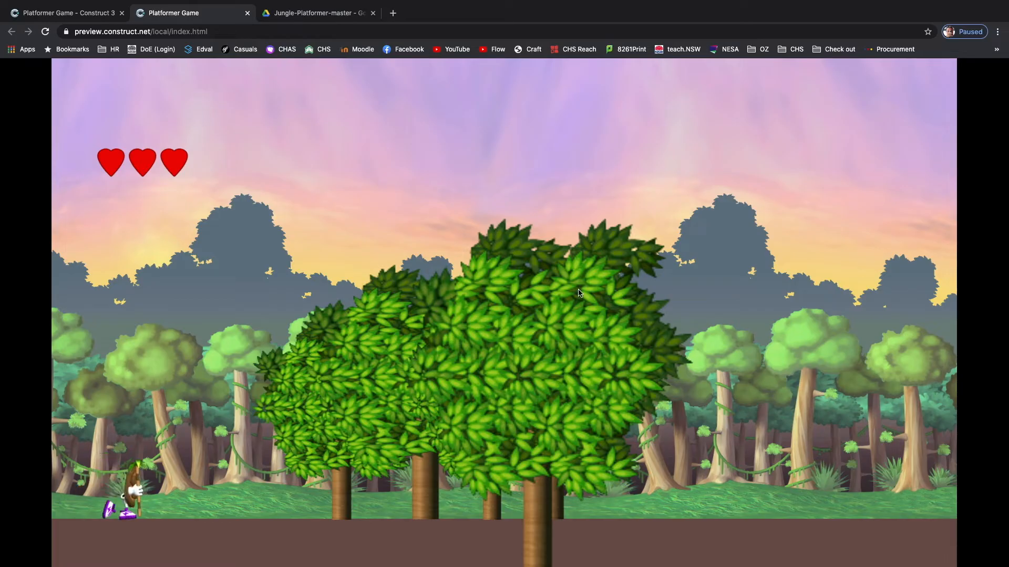
key(Right)
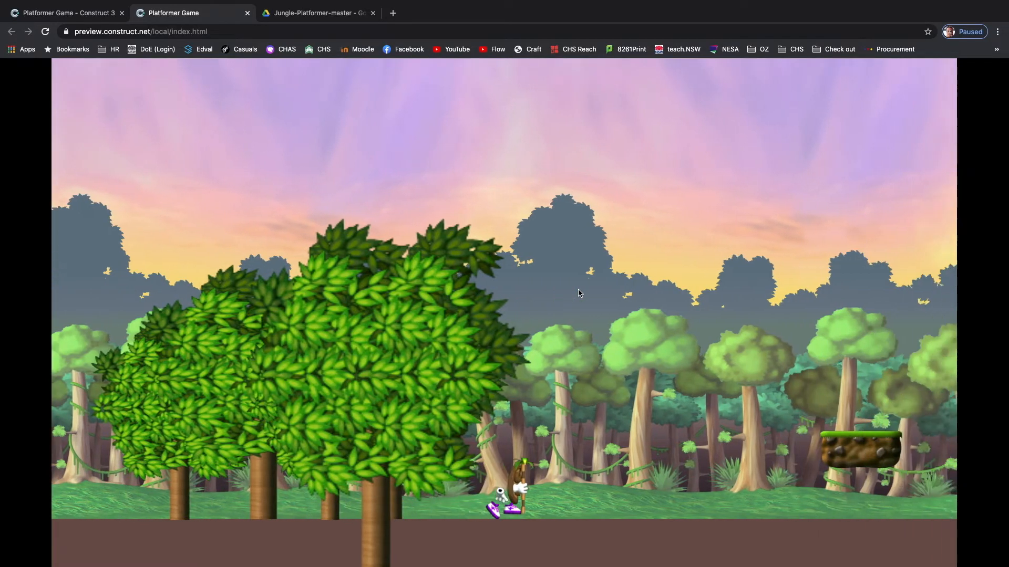
key(Left)
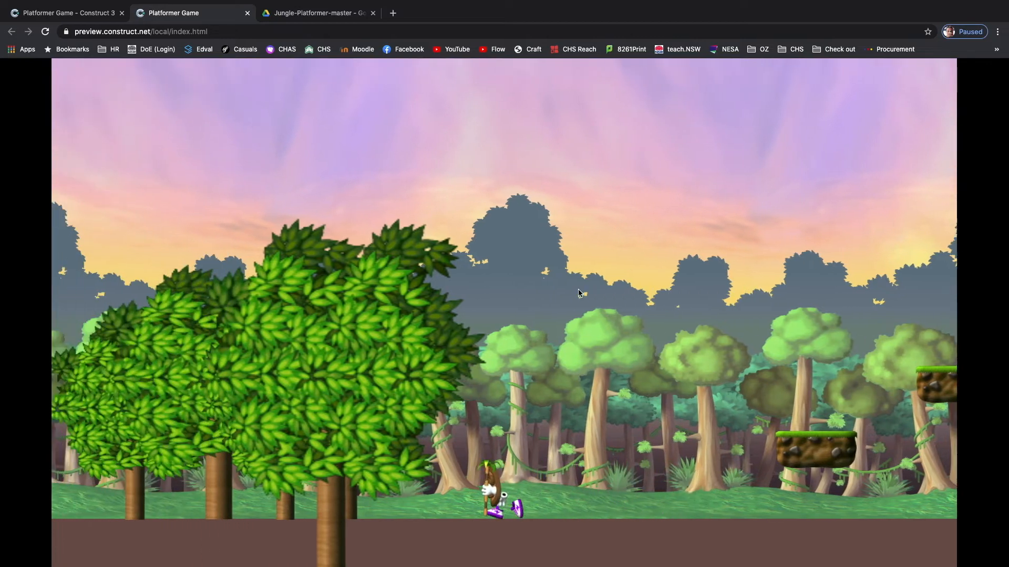
key(Right)
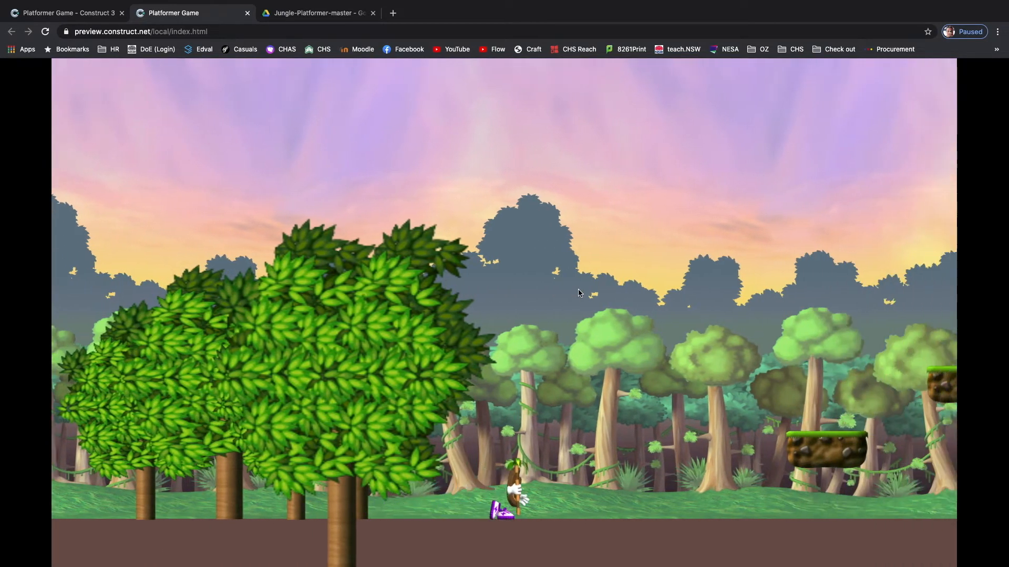
key(Up)
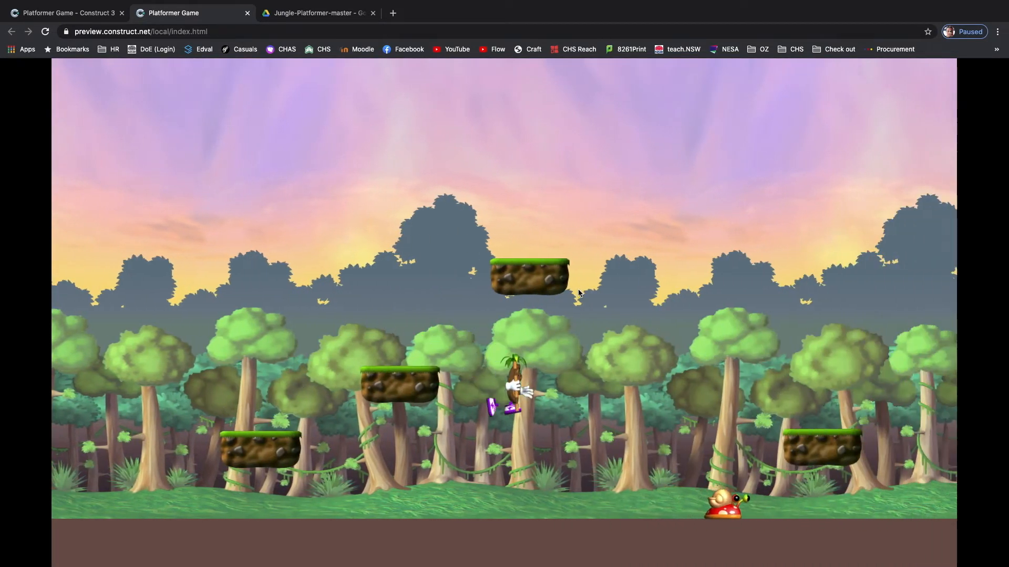
key(Left)
key(Right)
key(Up)
key(Left)
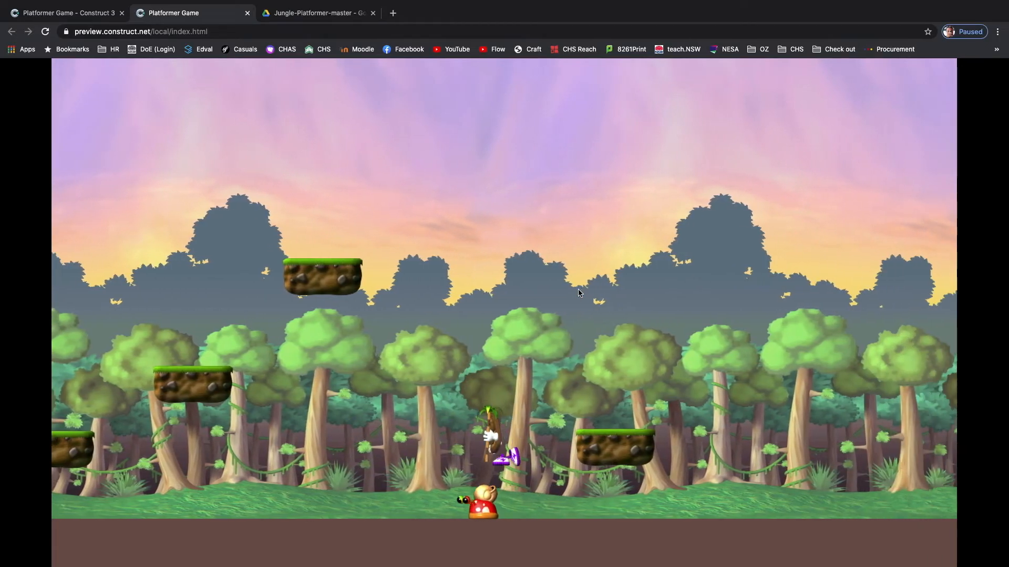
- Run the player back to the start of the level to check the Lives hearts
key(Left)
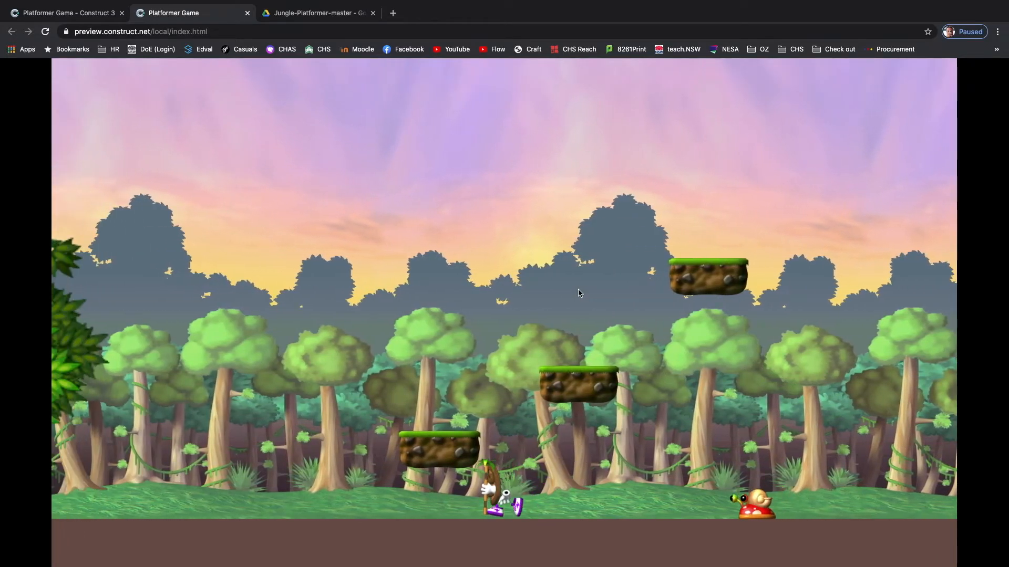
key(Up)
key(Left)
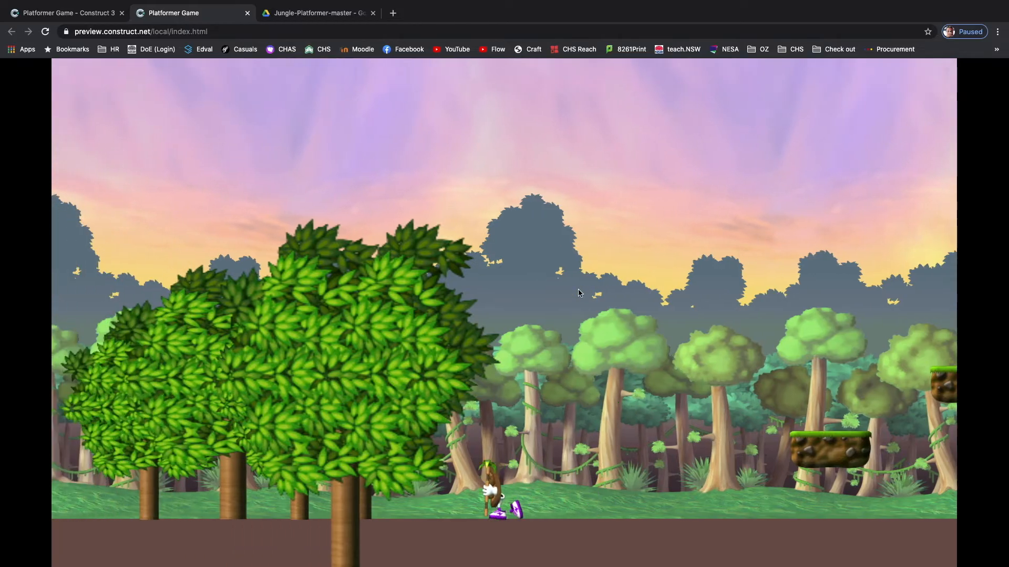
key(Left)
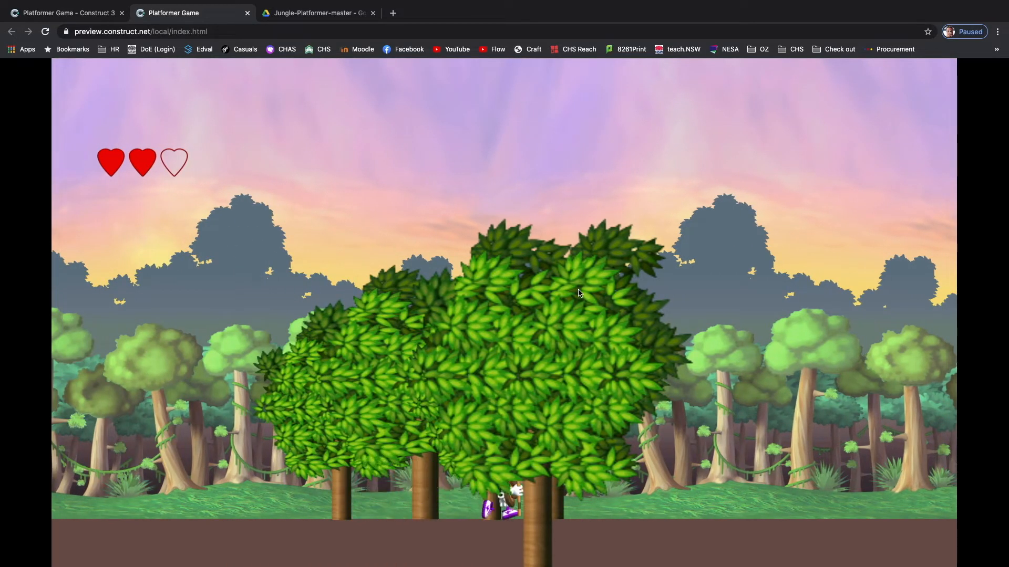
- Run the player into the snail enemy again and return to the start of the level to check the Lives hearts
key(Right)
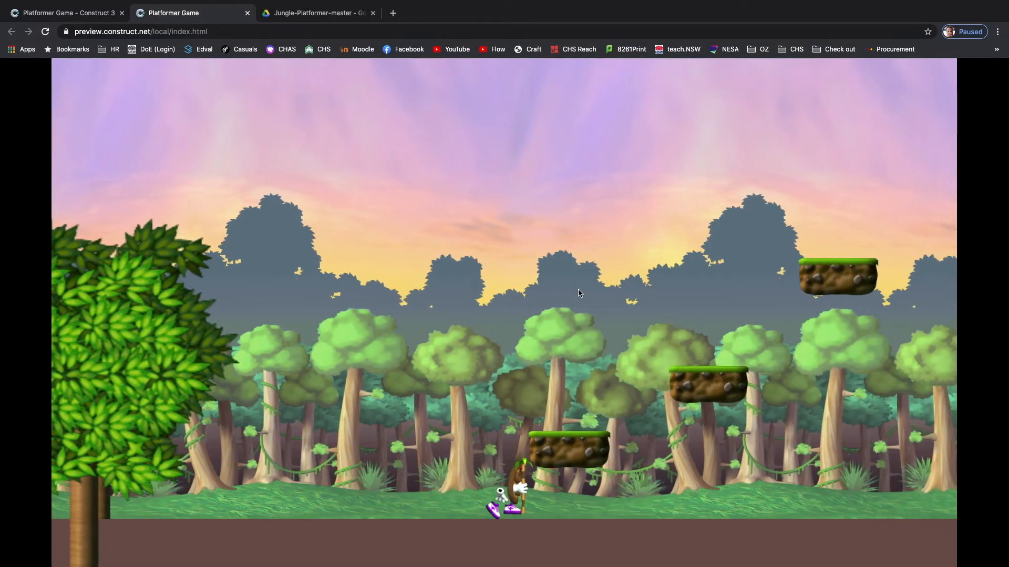
key(Up)
key(Right)
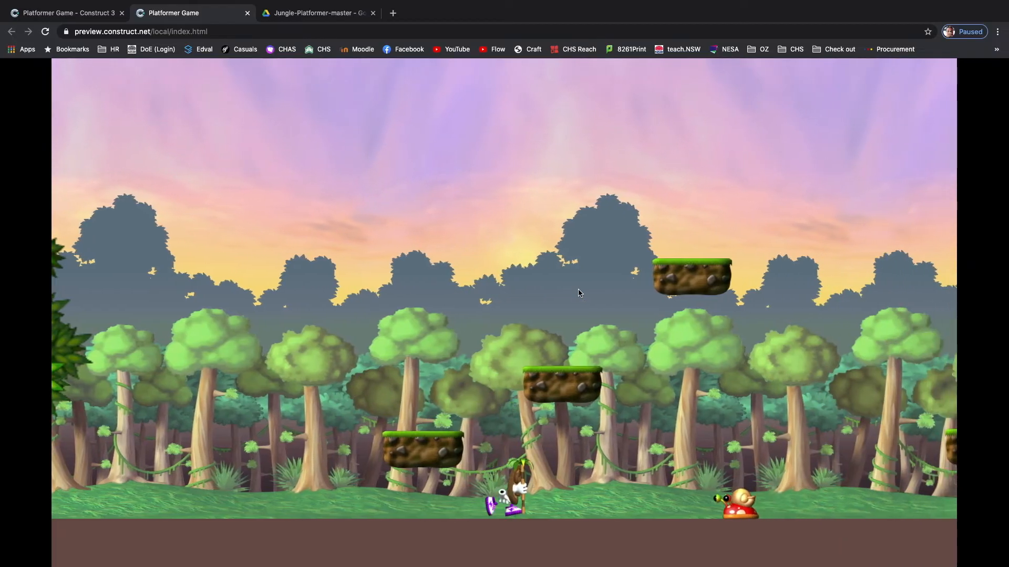
key(Right)
key(Left)
key(Up)
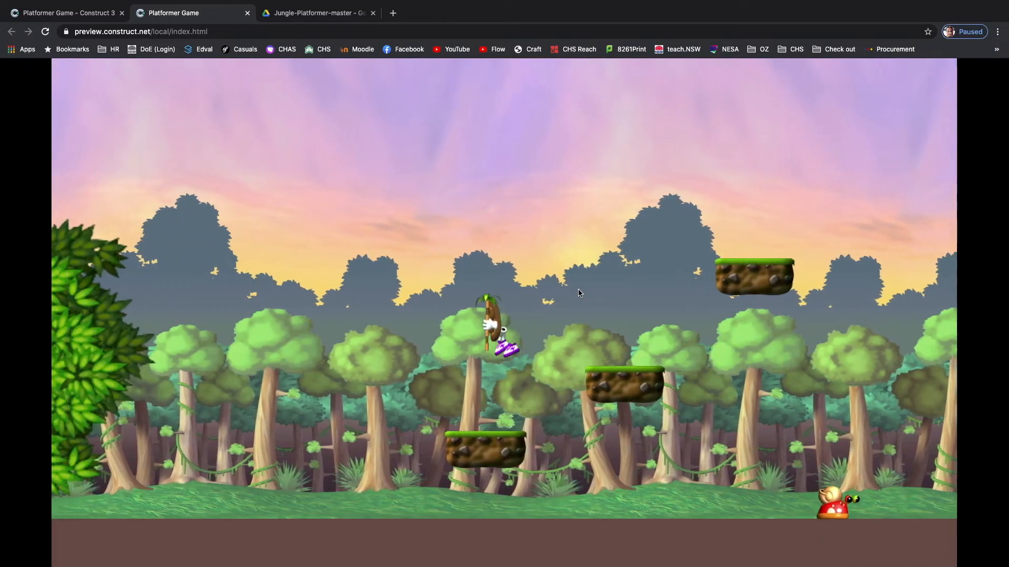
key(Left)
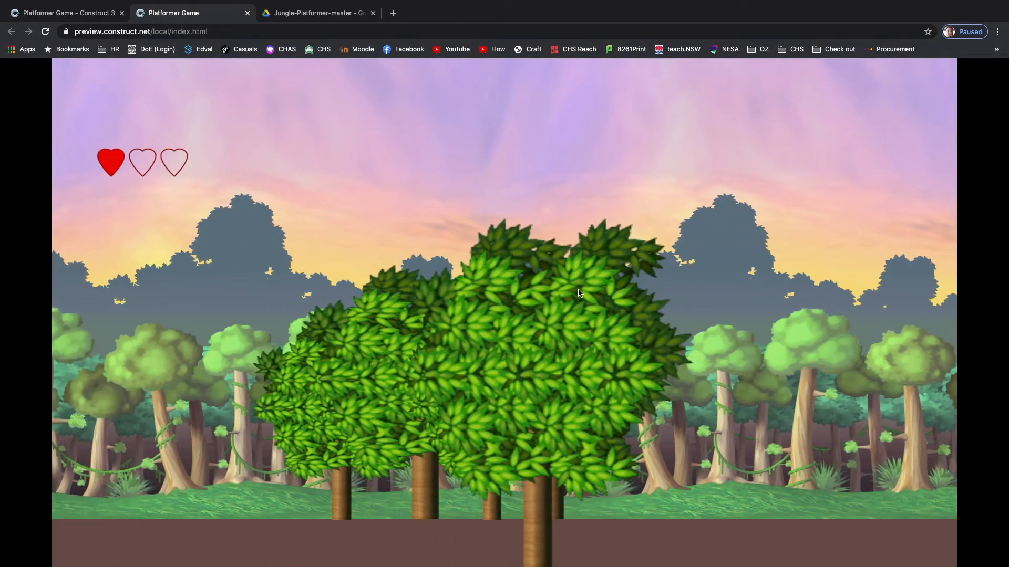
- Test one more run past the trees to the snail enemy and back, and close the game preview
key(Right)
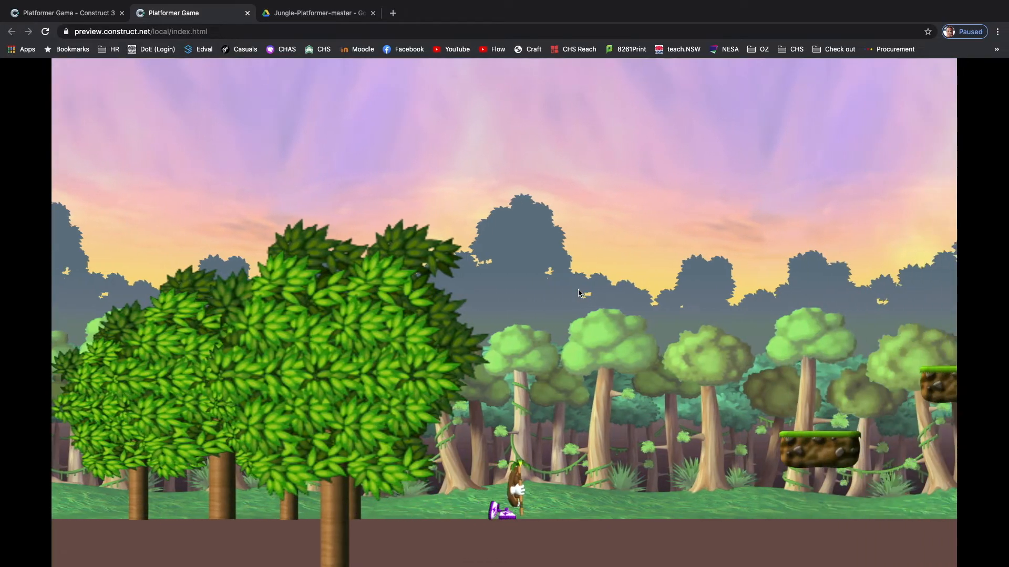
key(Up)
key(Right)
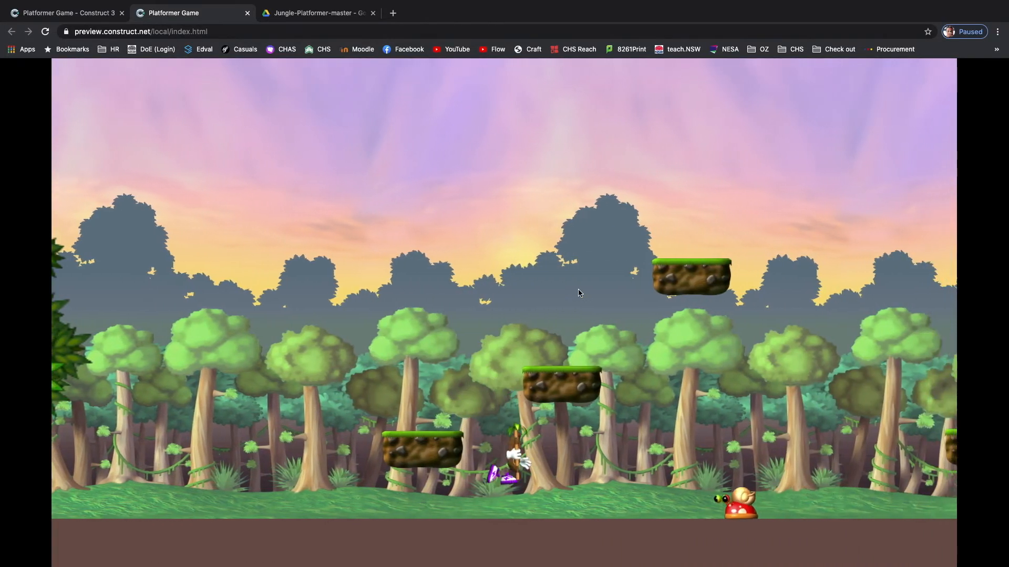
key(Up)
key(Left)
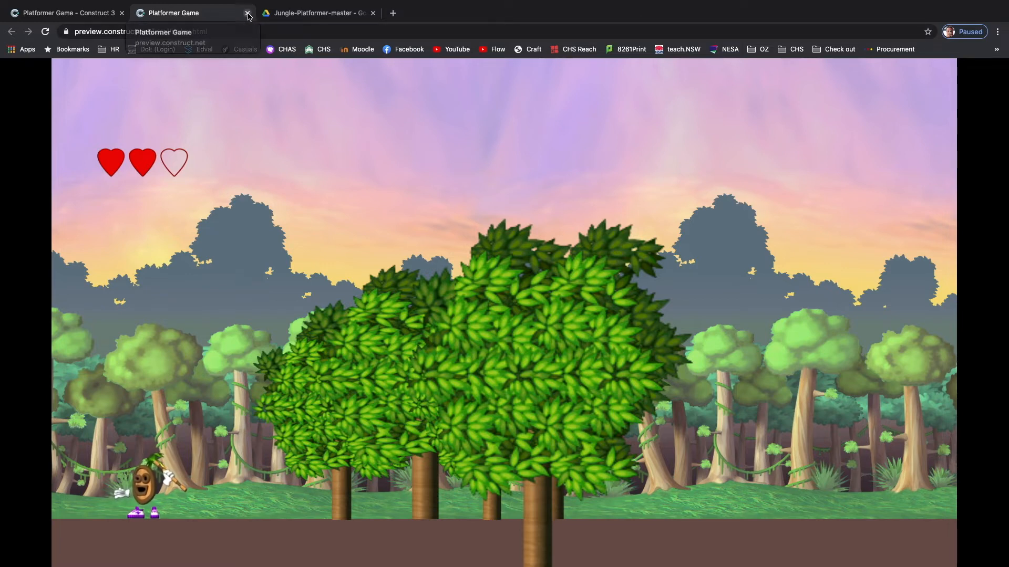
click(248, 14)
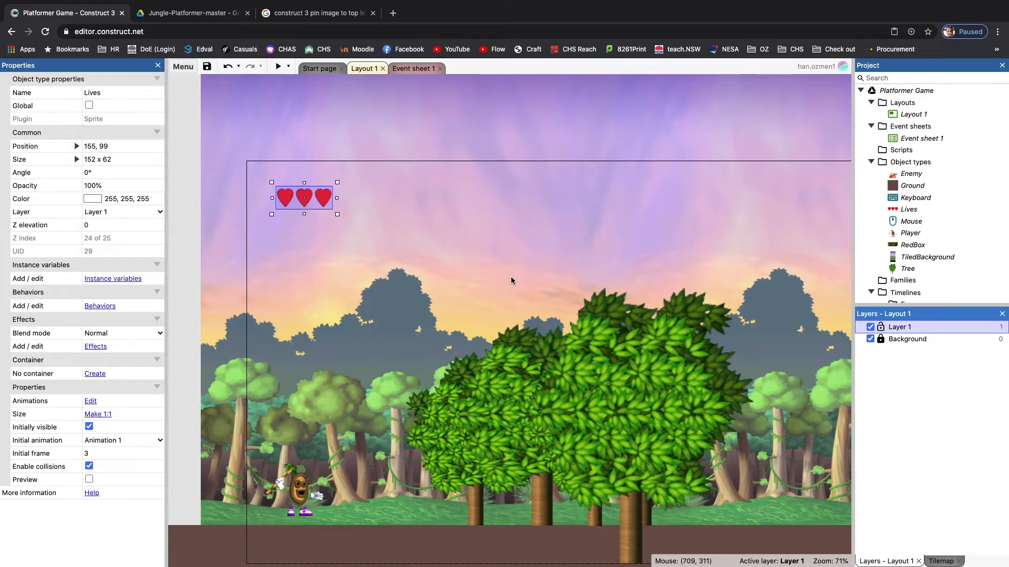
- Add a new layer at the top of Layout 1 and name it HUD
right_click(899, 356)
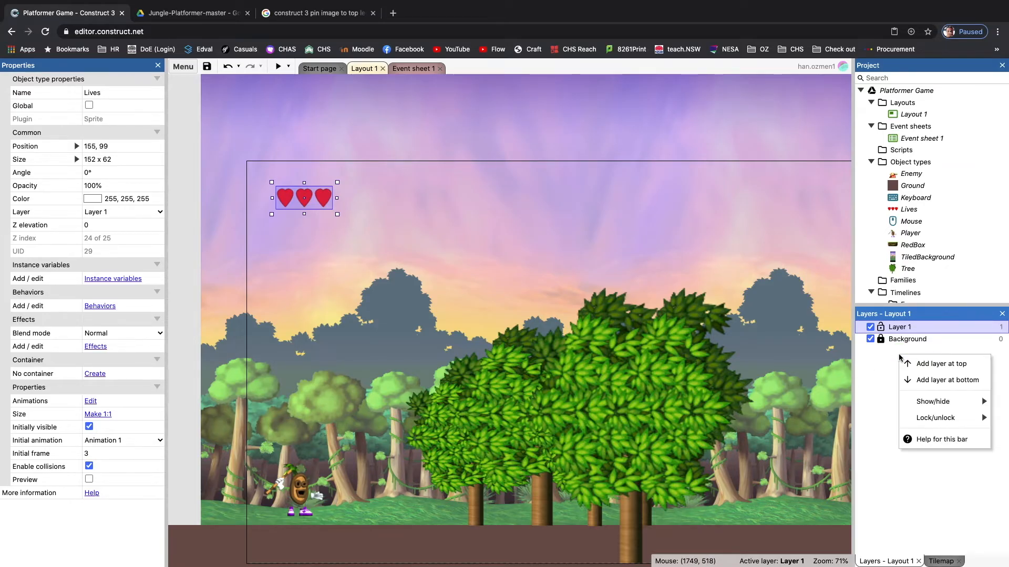
click(927, 368)
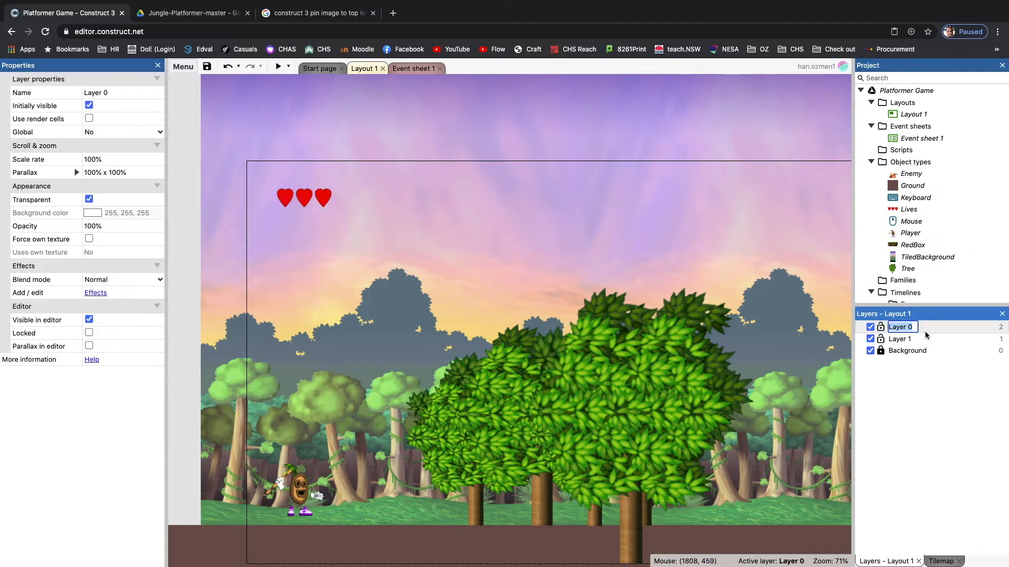
text(HUD)
key(Return)
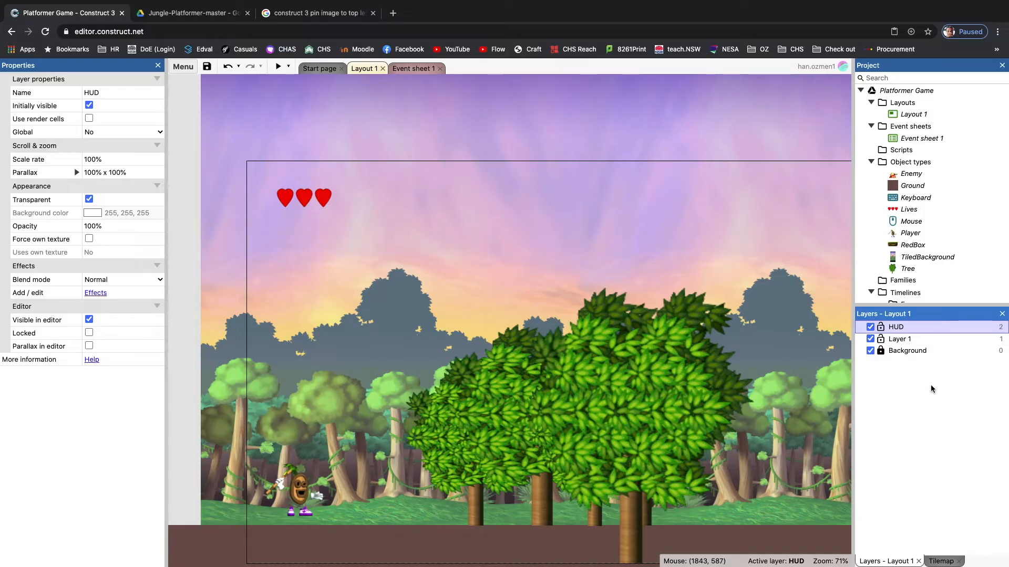
- Add two extra layers above the HUD layer and delete both of them
right_click(902, 374)
click(914, 380)
right_click(879, 395)
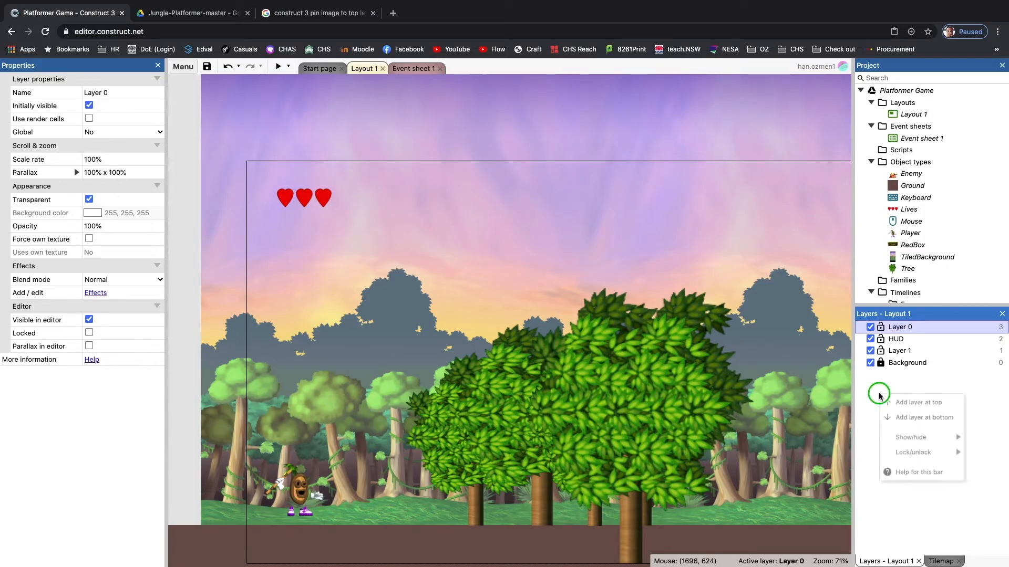
click(917, 402)
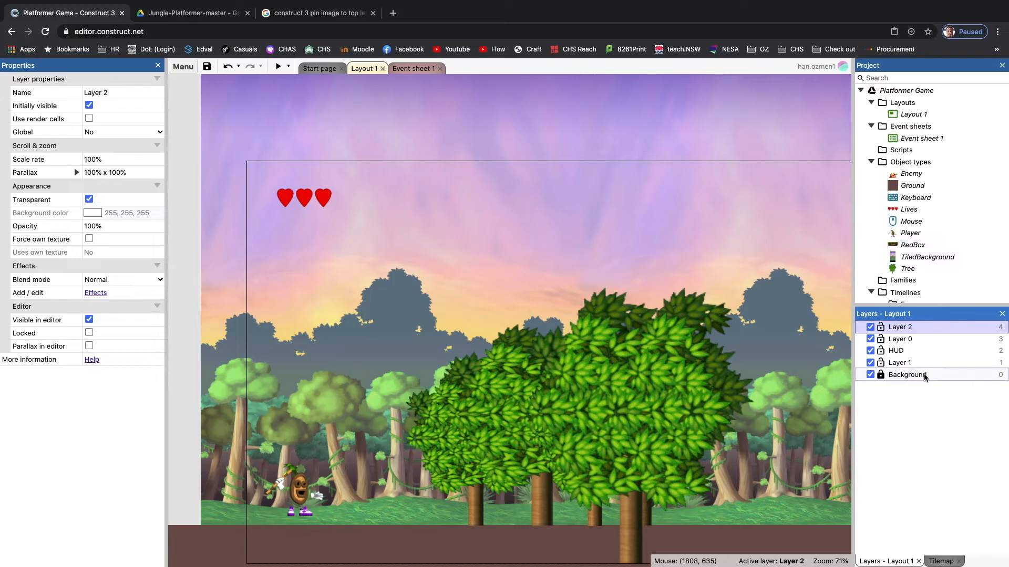
key(Delete)
key(Delete)
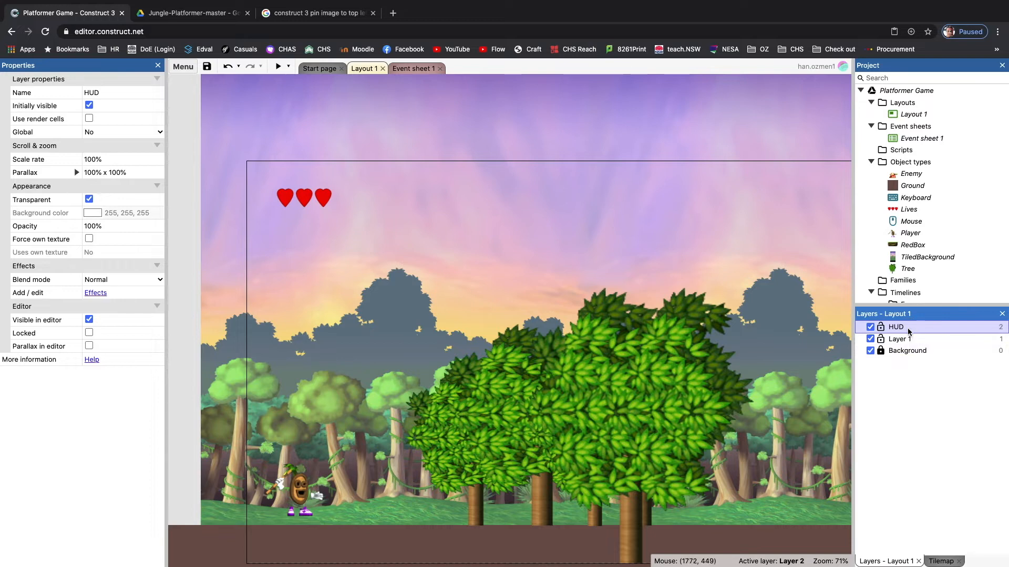
- Move the Lives hearts sprite from Layer 1 to the HUD layer
click(319, 201)
right_click(318, 204)
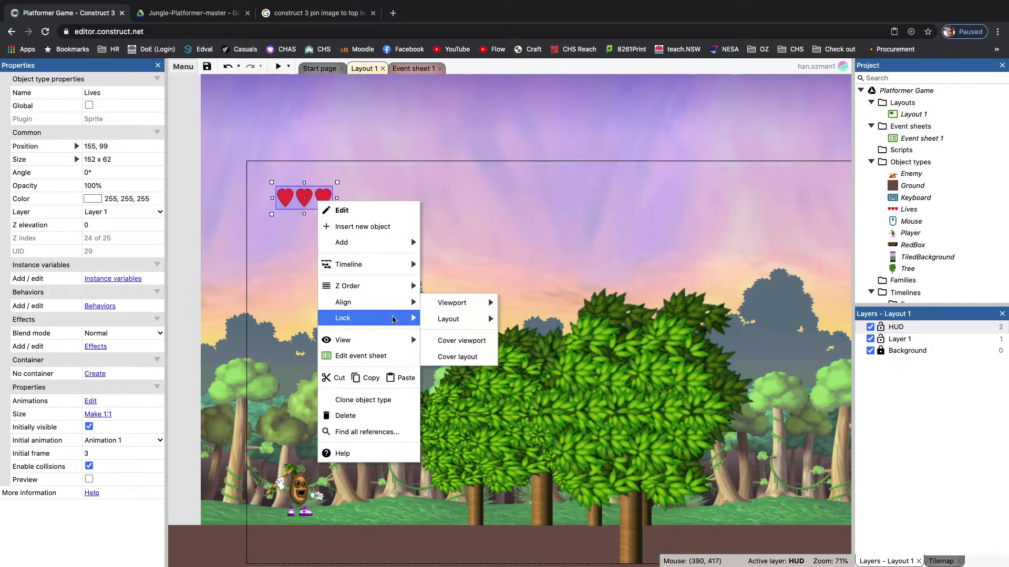
mouse_move(393, 285)
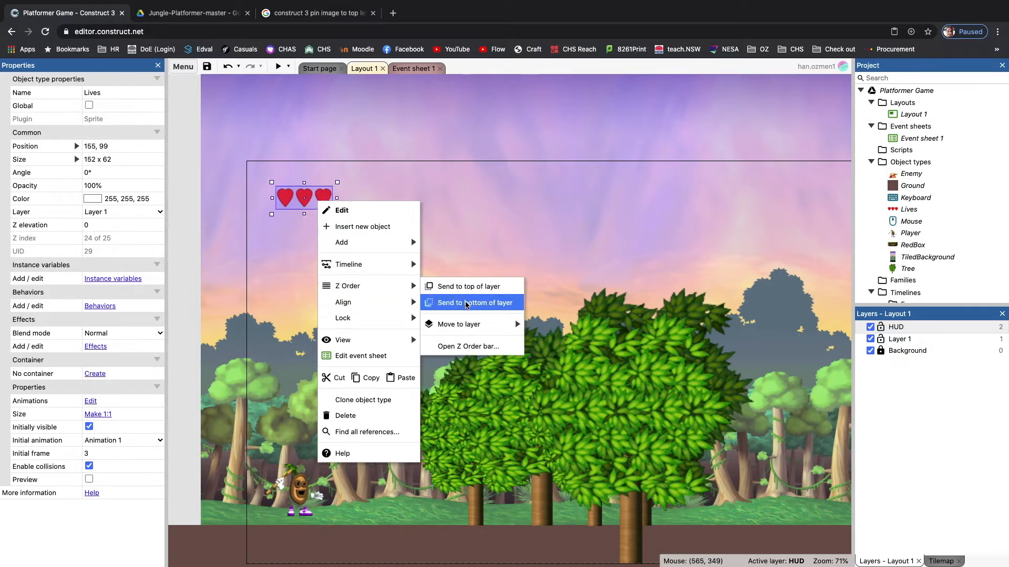
mouse_move(479, 324)
click(562, 324)
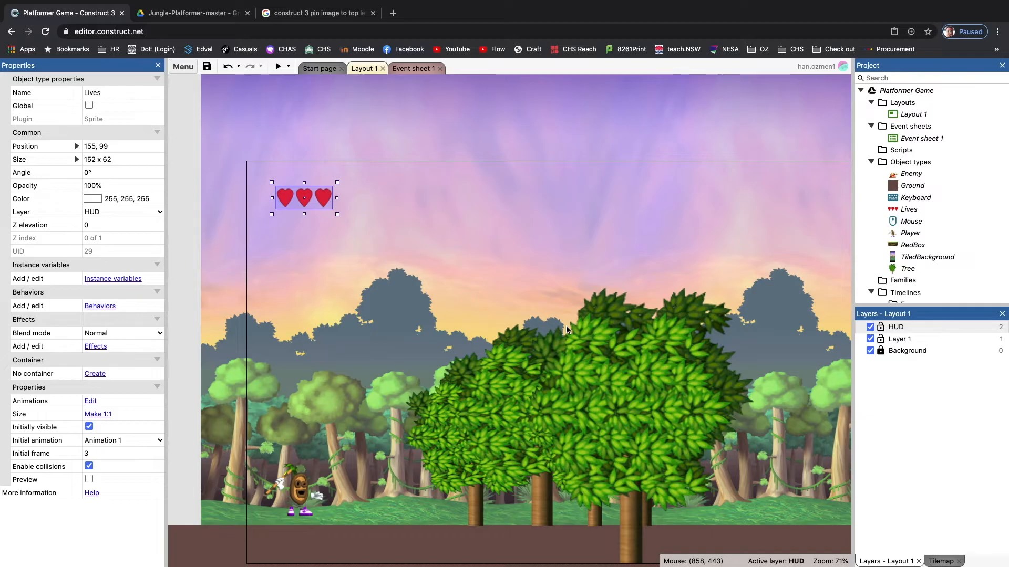
- Set the HUD layer's parallax to 0% x 0% and enable Parallax in editor, toggling it off and on to compare
click(917, 328)
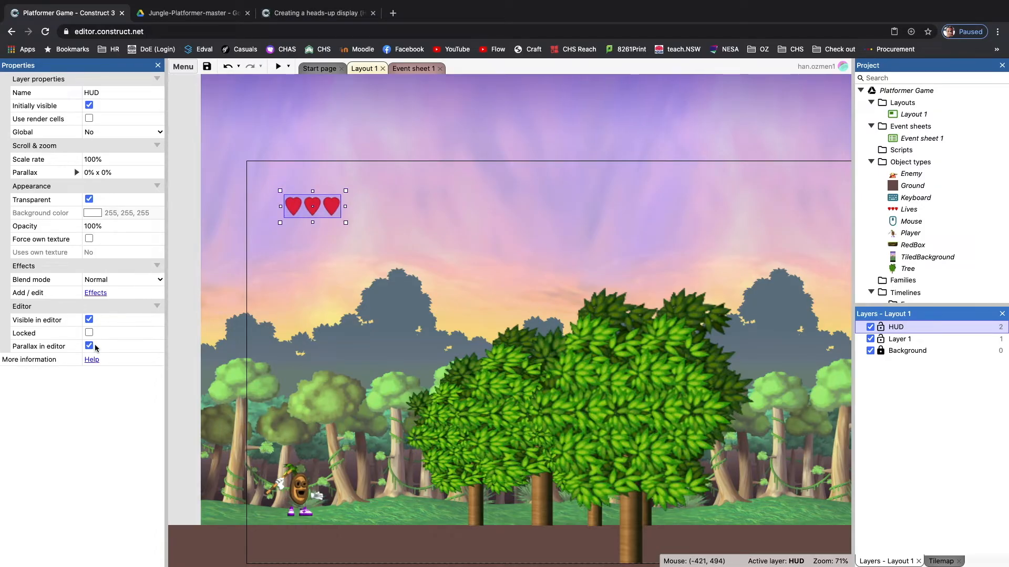
click(90, 346)
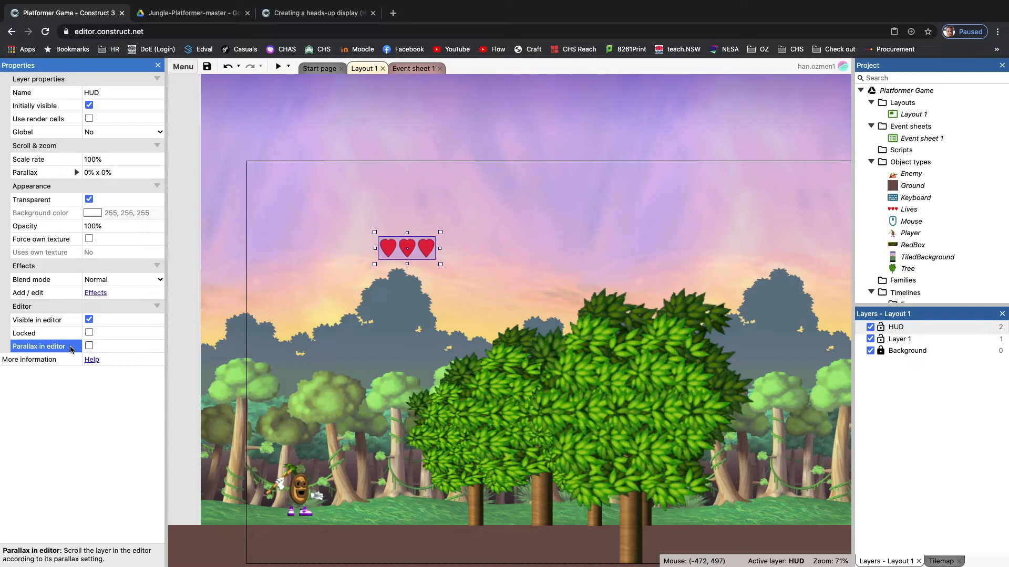
click(90, 347)
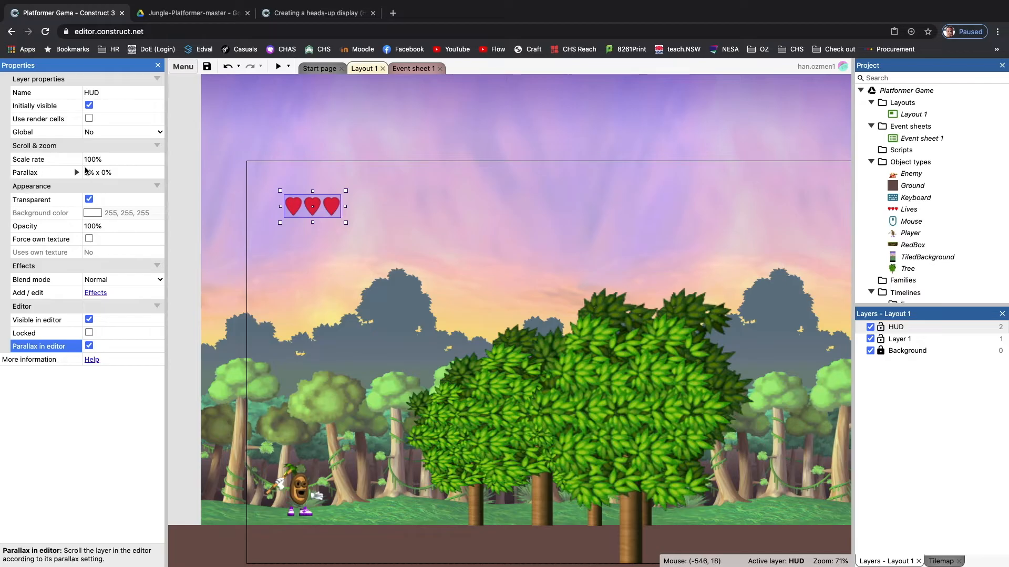
- Set the HUD layer's parallax to 100% x 100% and move the Lives hearts to about 284, 117
click(87, 172)
triple_click(130, 172)
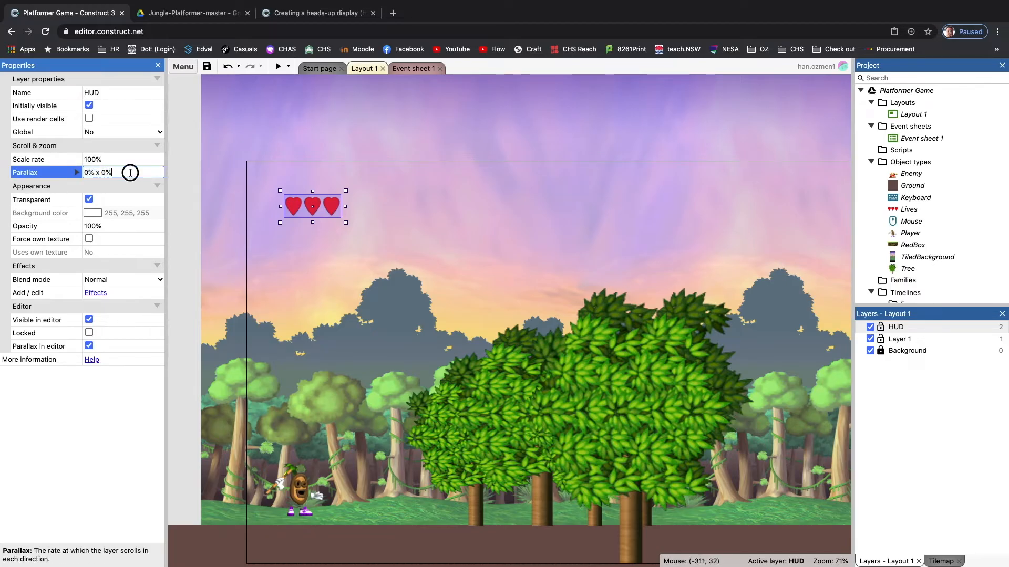
text(100% x)
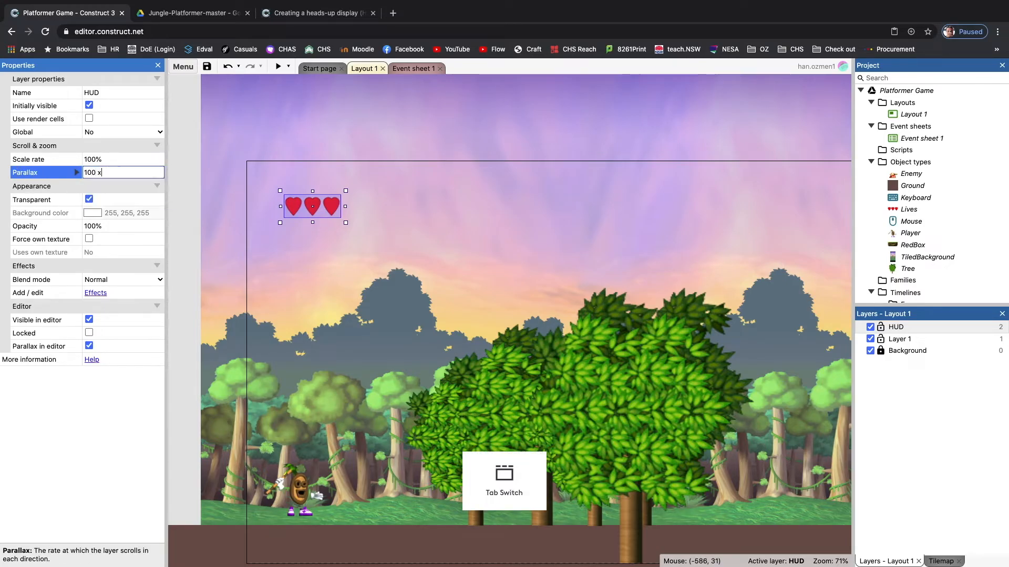
text( 100)
key(Tab)
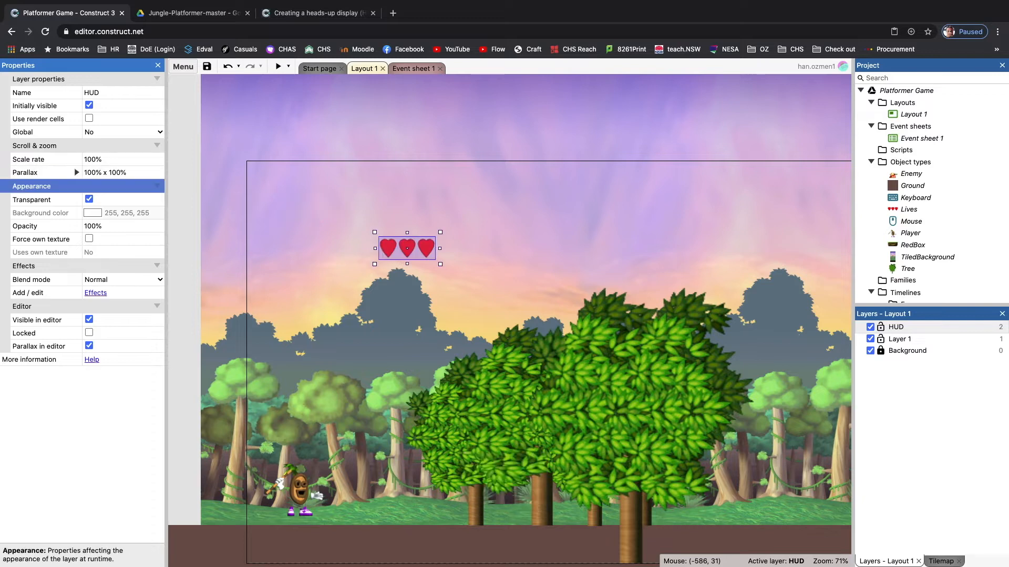
drag(427, 257, 372, 213)
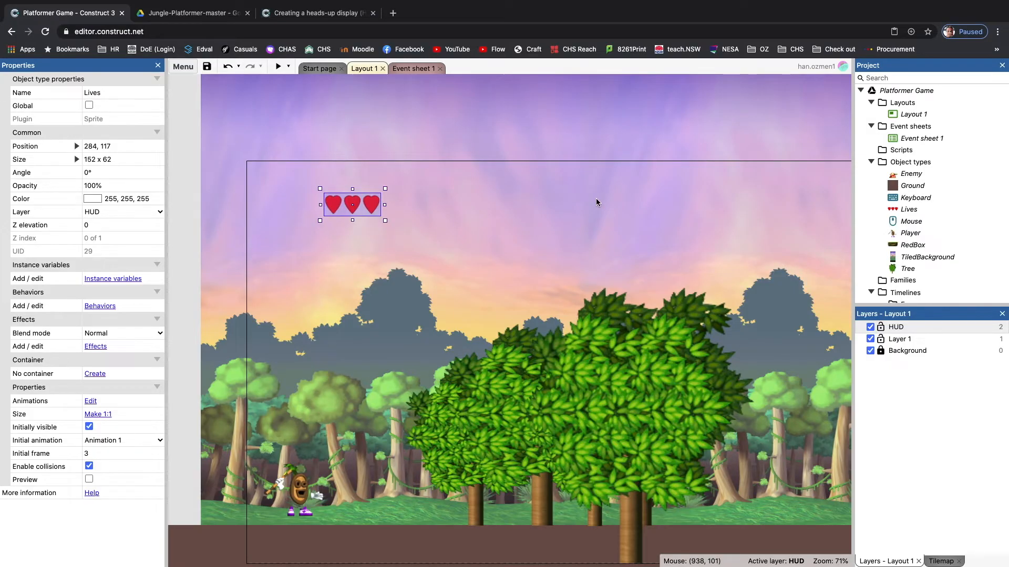
- Set the HUD layer's parallax to 0% x 0% and move the Lives hearts inside the viewport corner, at about 346, 161
click(904, 330)
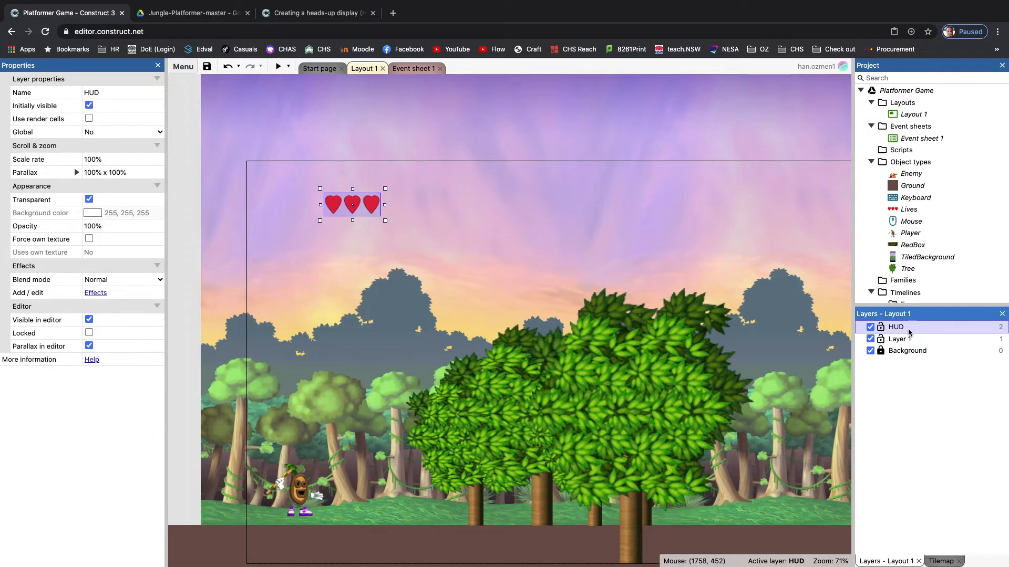
click(125, 173)
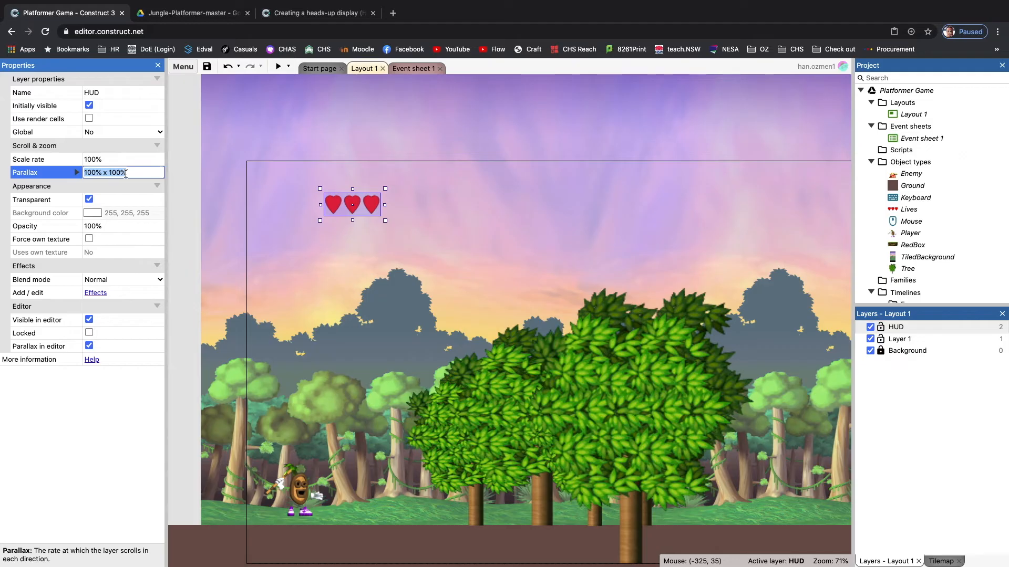
text(0 x 0)
key(Return)
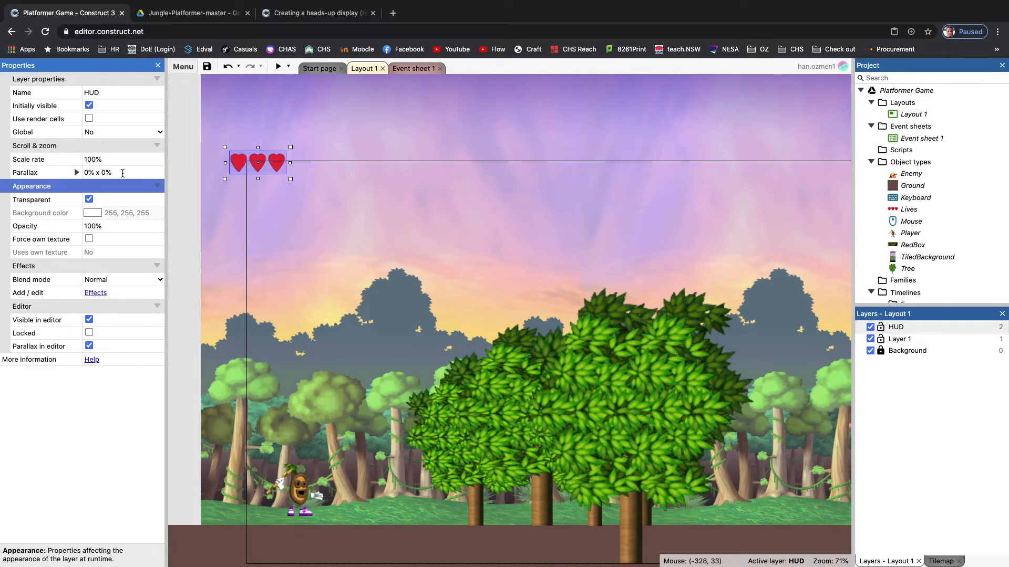
click(276, 171)
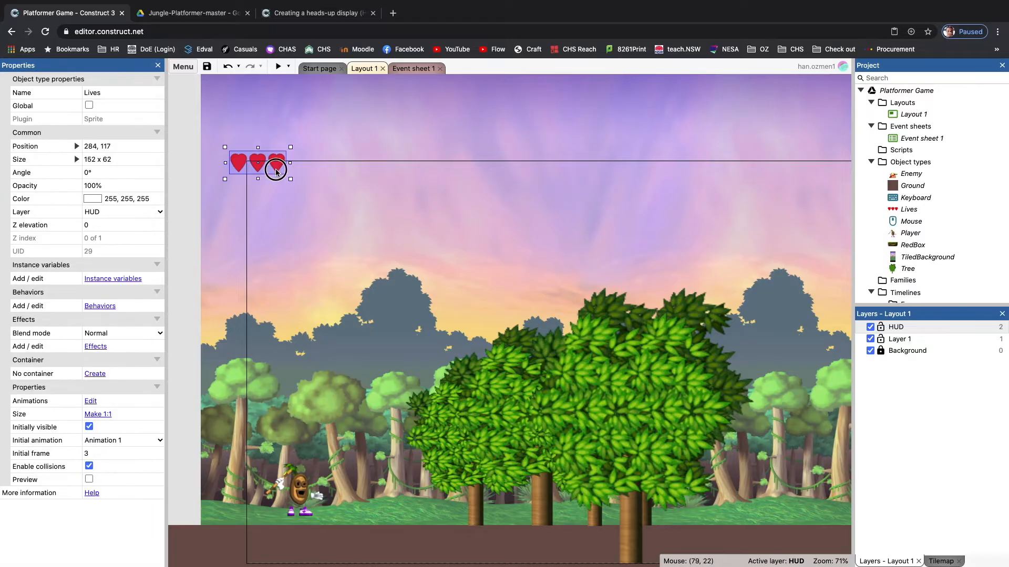
drag(275, 170, 299, 187)
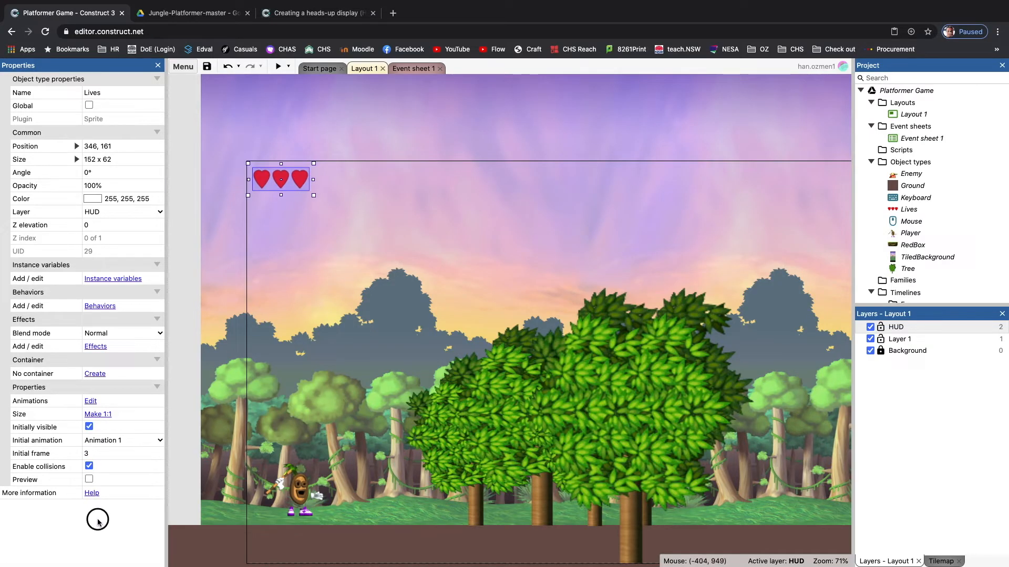
- Preview the game and run the player to the snail enemy and back to test the fixed Lives display
click(278, 66)
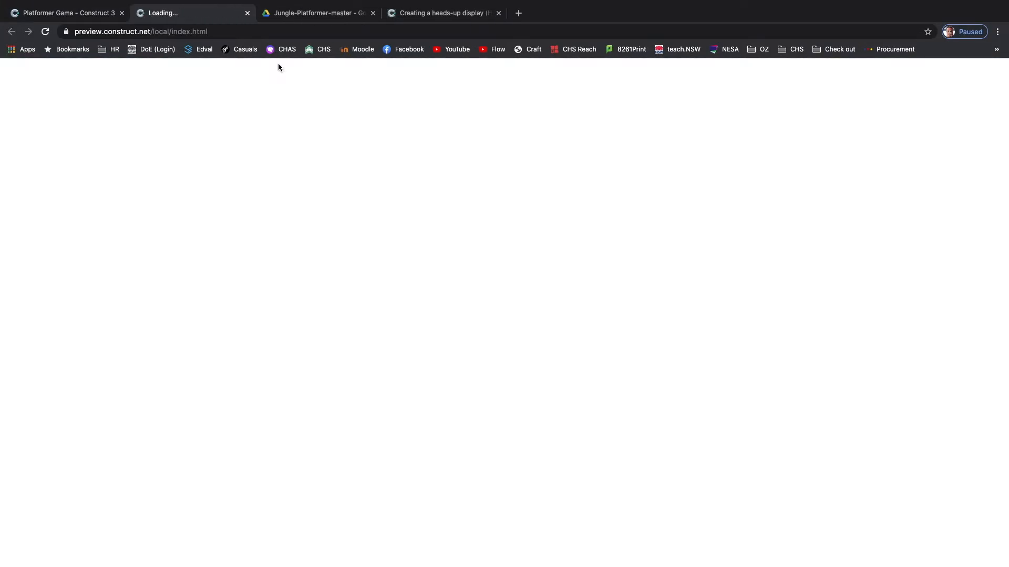
key(Right)
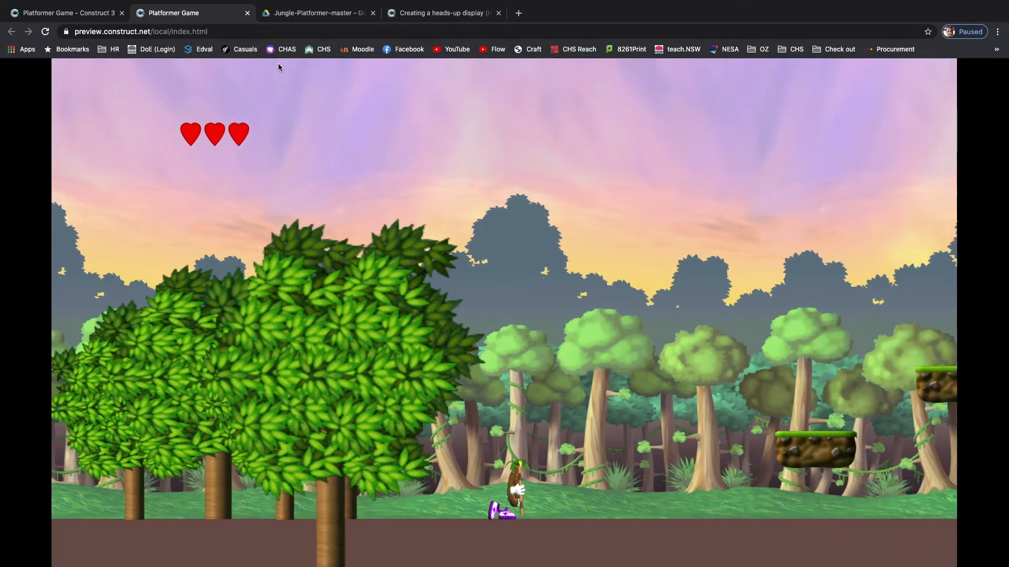
key(Up)
key(Right)
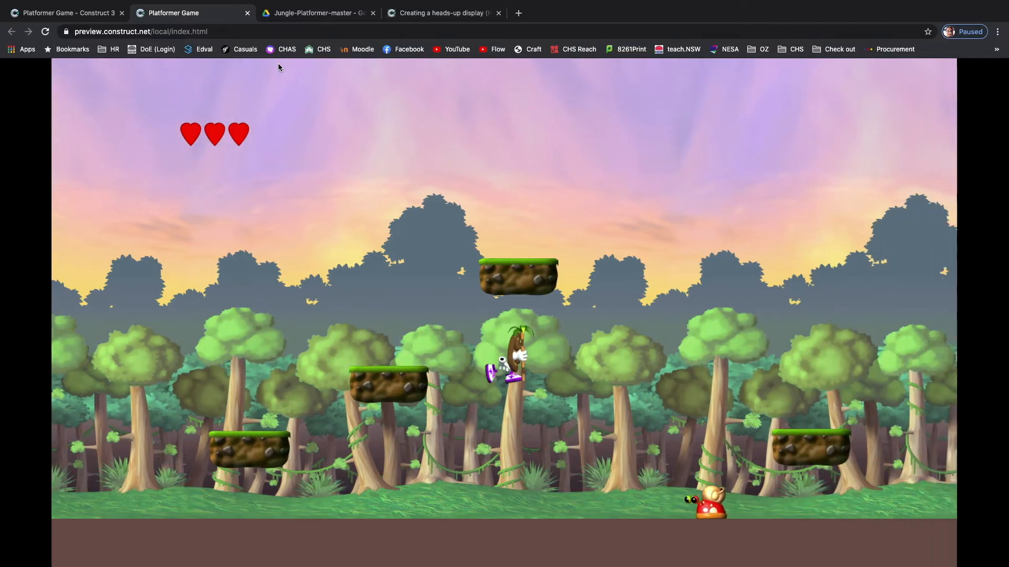
key(Left)
key(Up)
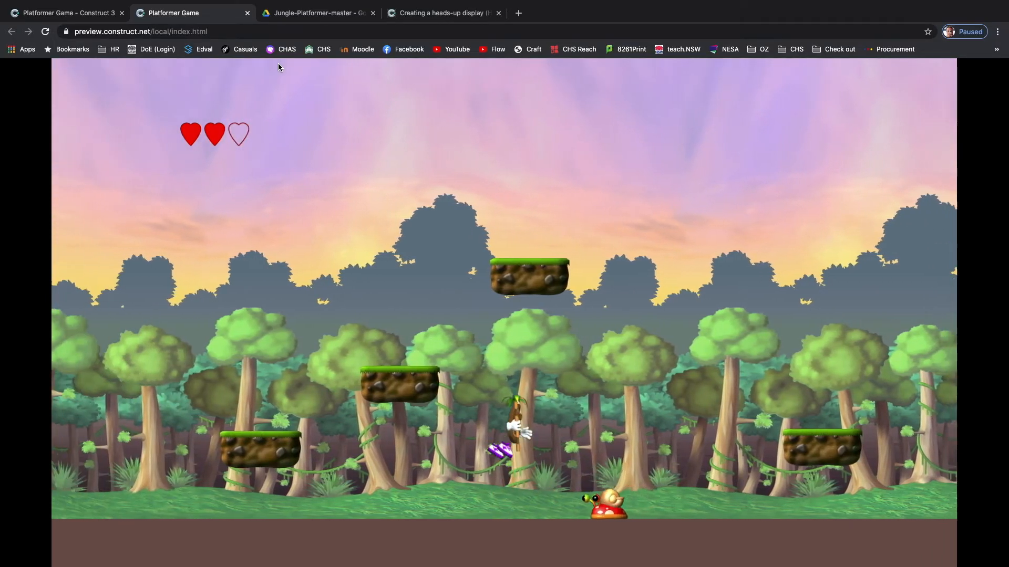
key(Right)
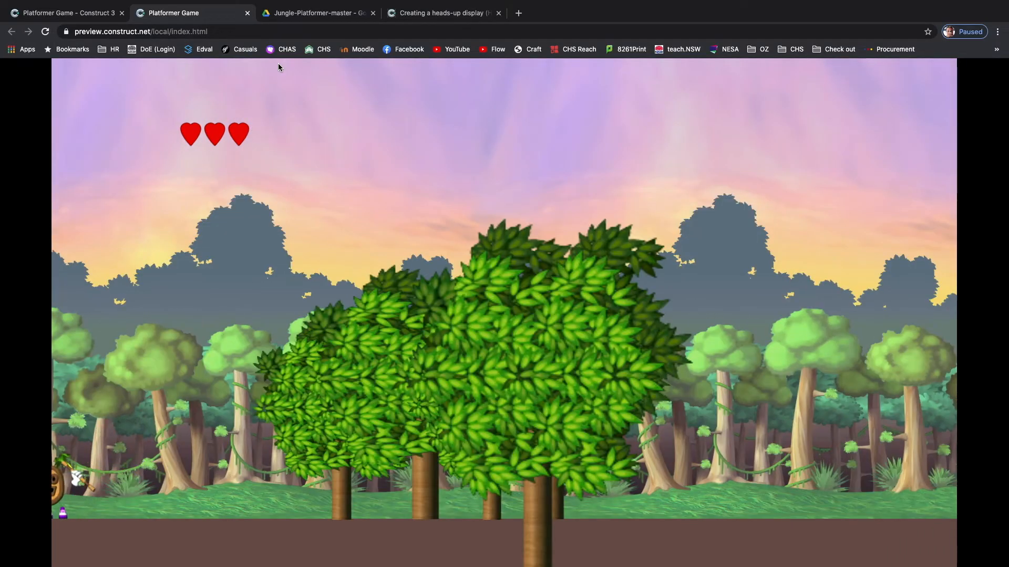
key(Right)
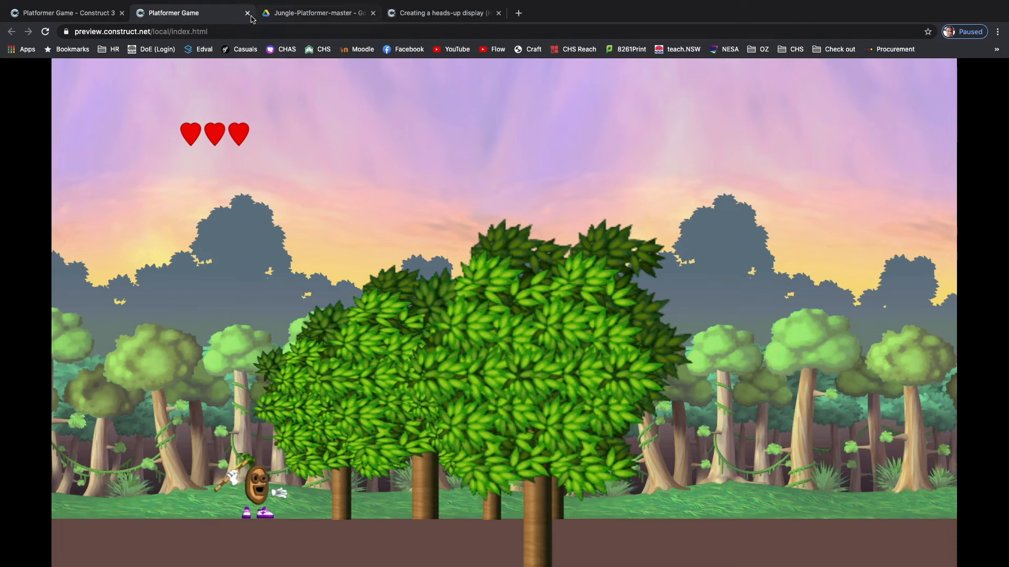
- Close the game preview and move the Lives hearts from the HUD layer to Layer 1
click(248, 13)
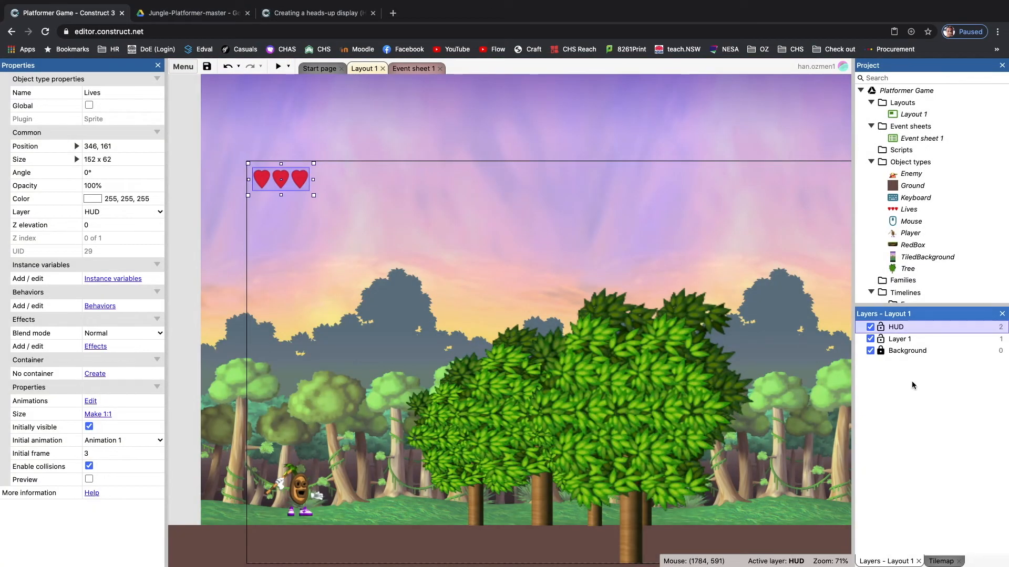
click(908, 329)
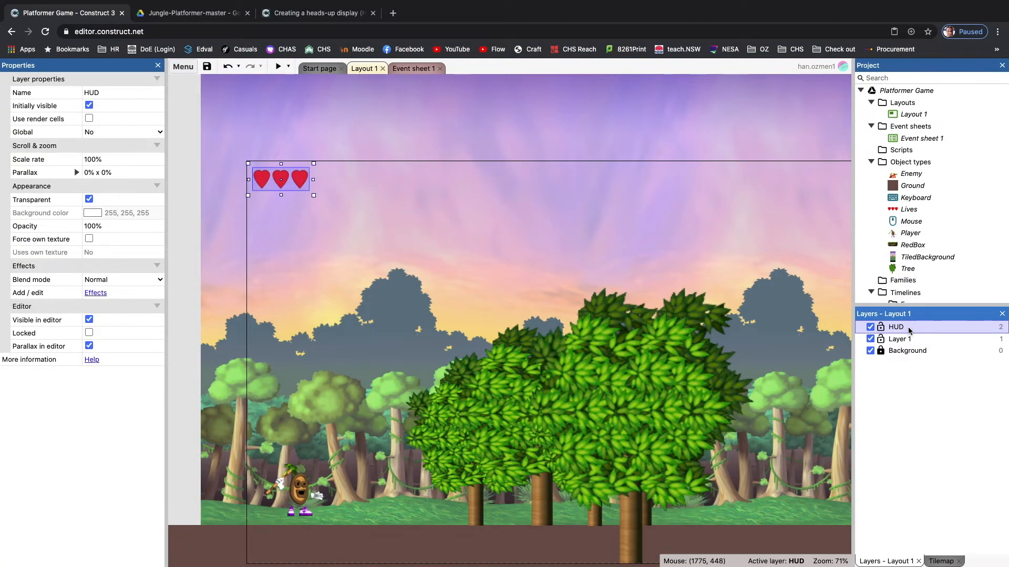
right_click(300, 177)
mouse_move(357, 261)
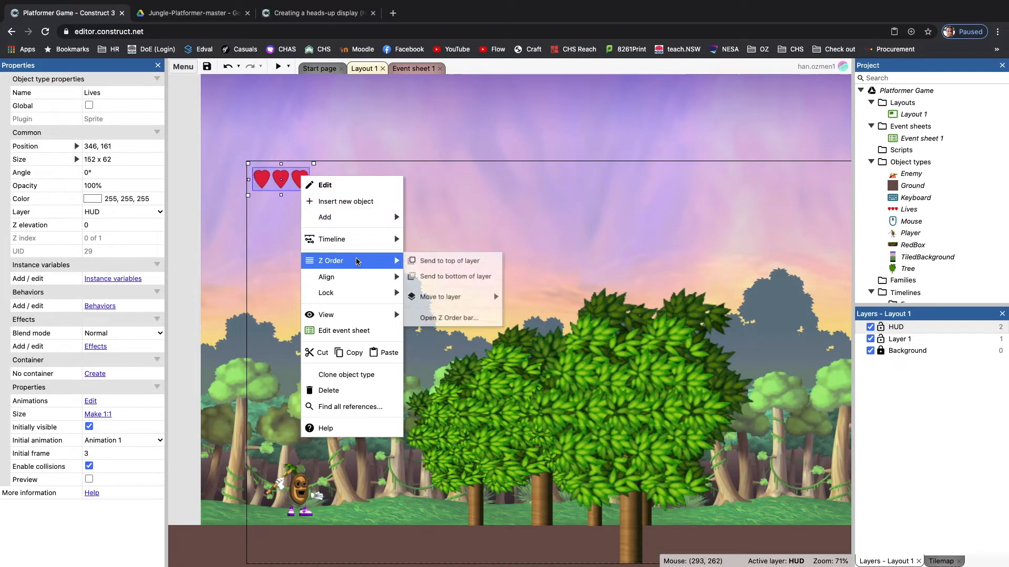
mouse_move(472, 299)
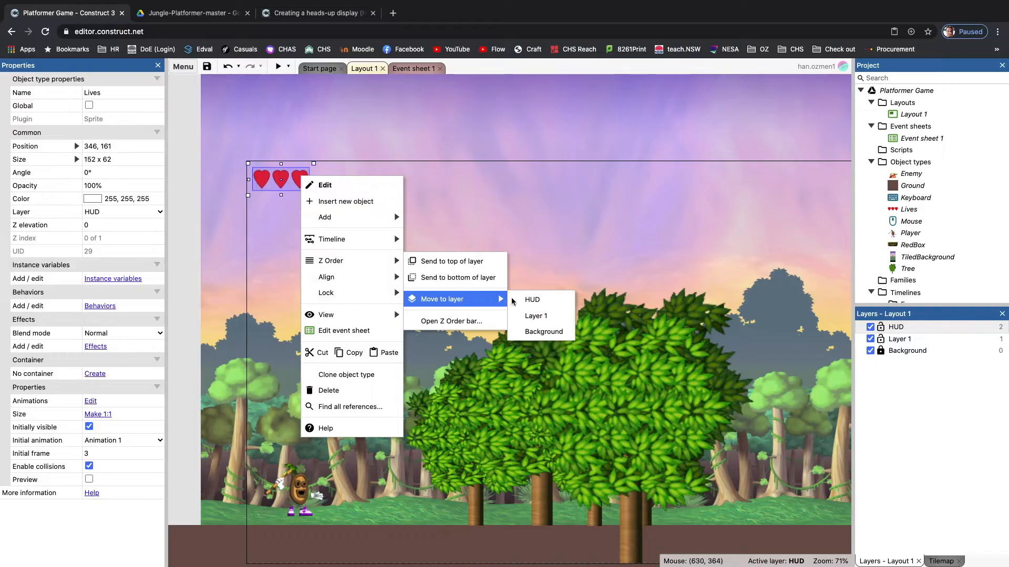
click(536, 317)
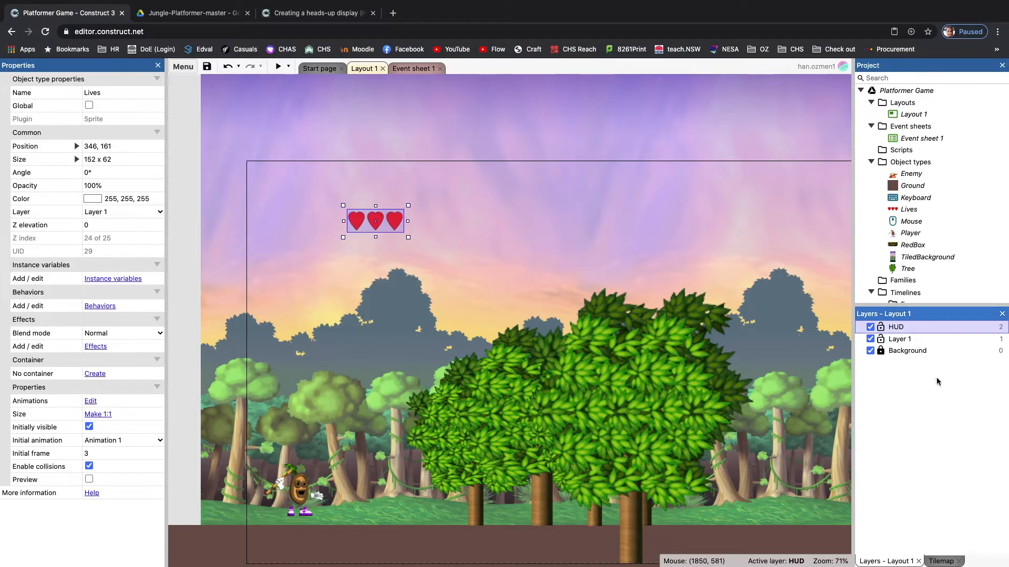
- Delete the HUD layer from Layout 1
click(903, 328)
click(905, 327)
right_click(905, 329)
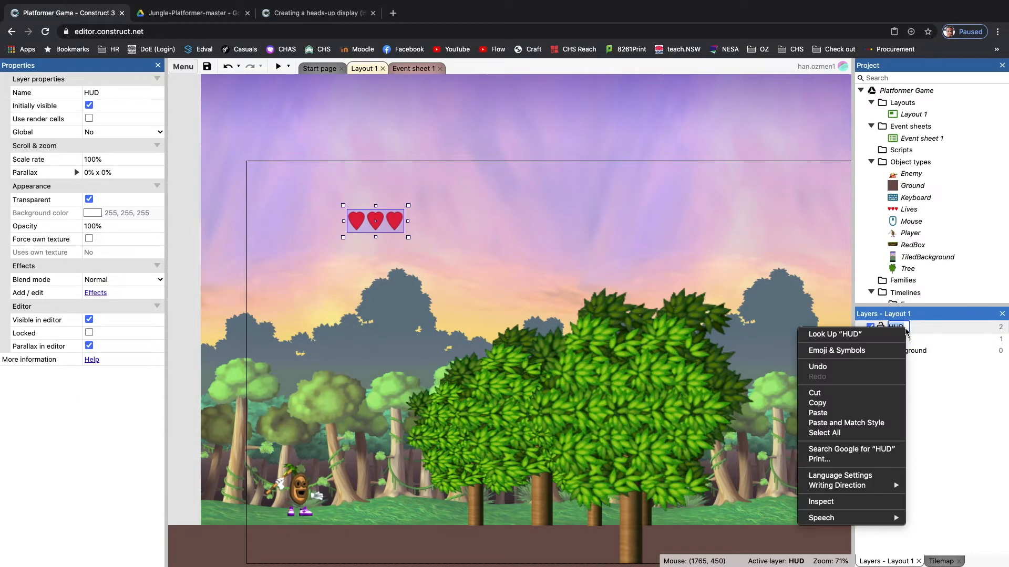
click(932, 331)
click(922, 325)
right_click(911, 328)
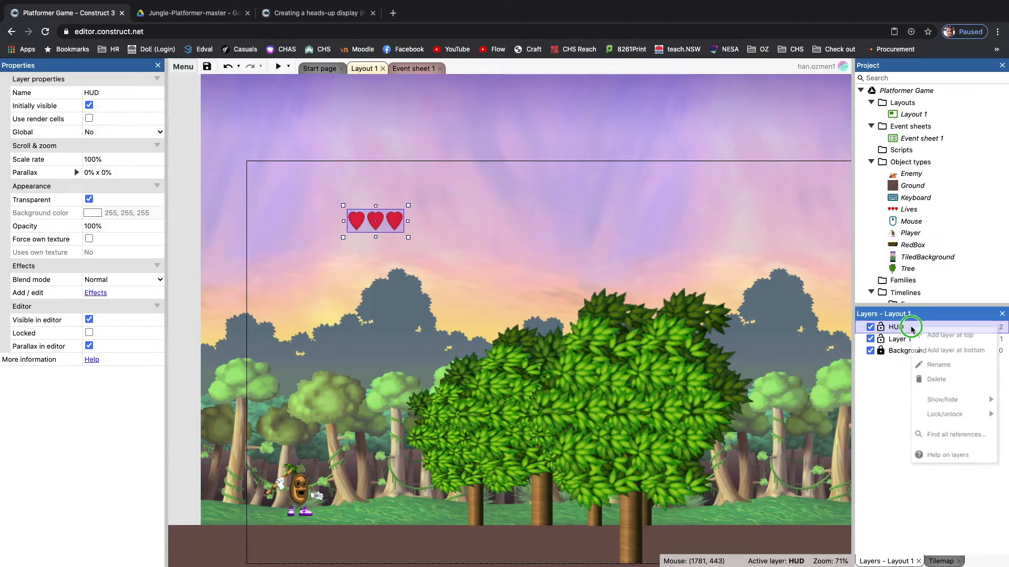
click(950, 385)
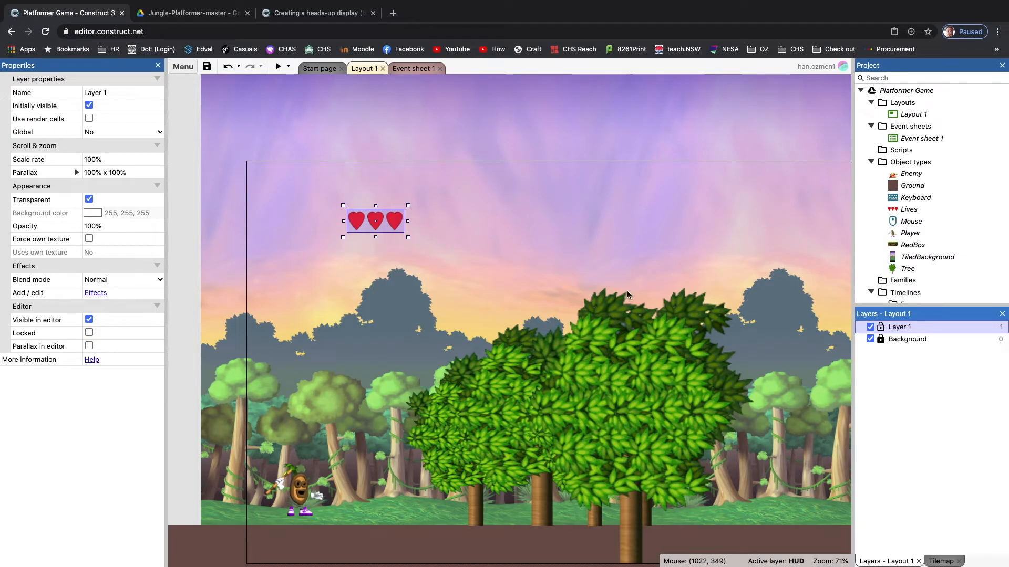
- Shrink the Lives hearts to about 58 x 25, place them above the player at about 90, 812, and add the Pin behavior to them
drag(398, 229, 347, 212)
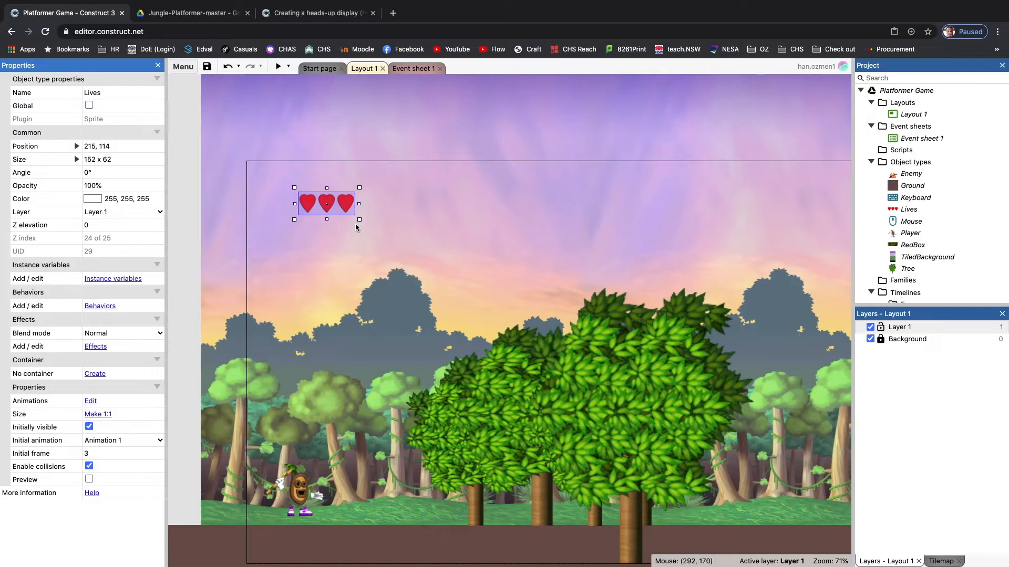
drag(359, 221, 290, 467)
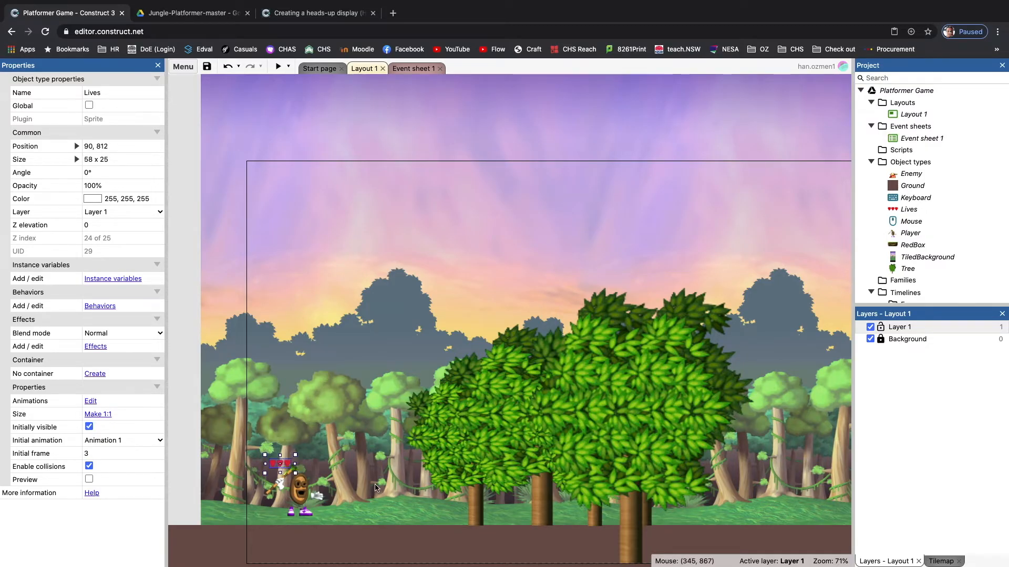
click(99, 306)
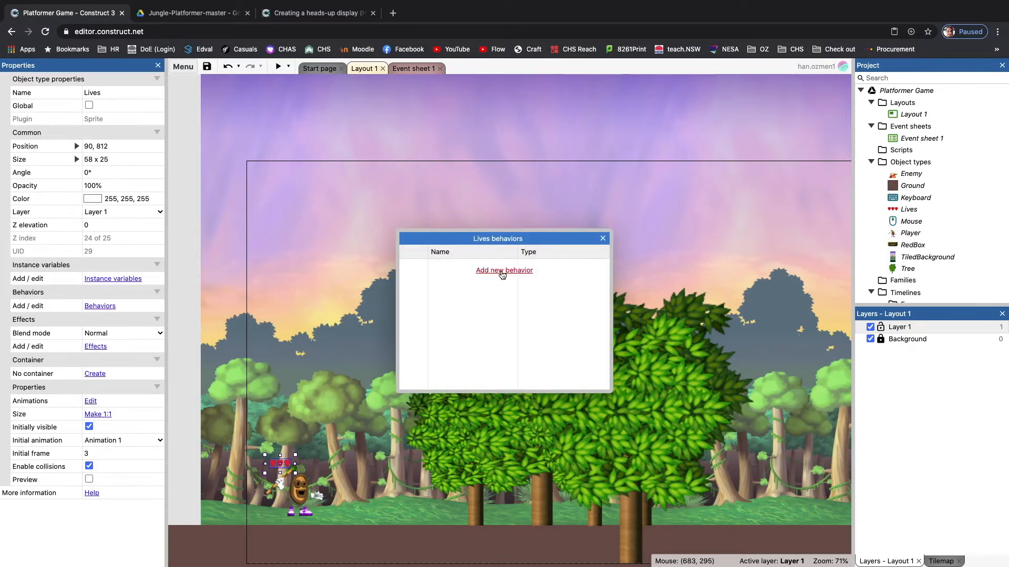
click(502, 271)
click(487, 376)
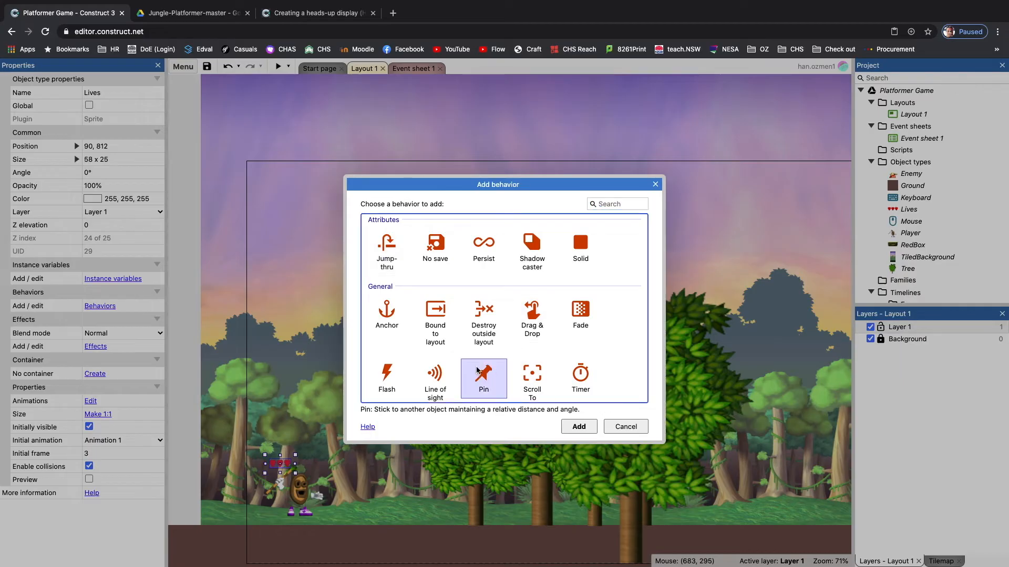
scroll(505, 366, down, 2)
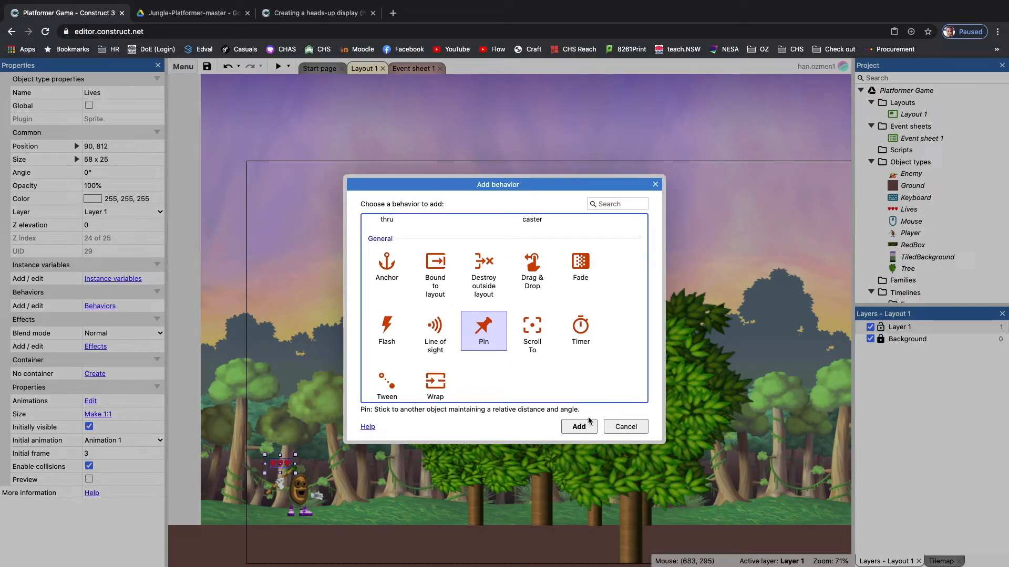
click(395, 268)
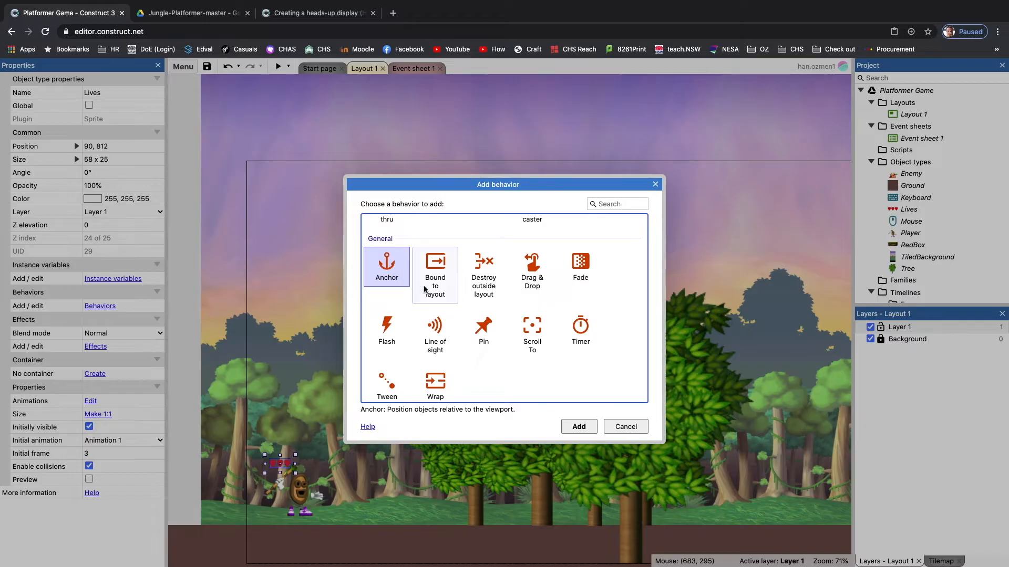
click(486, 324)
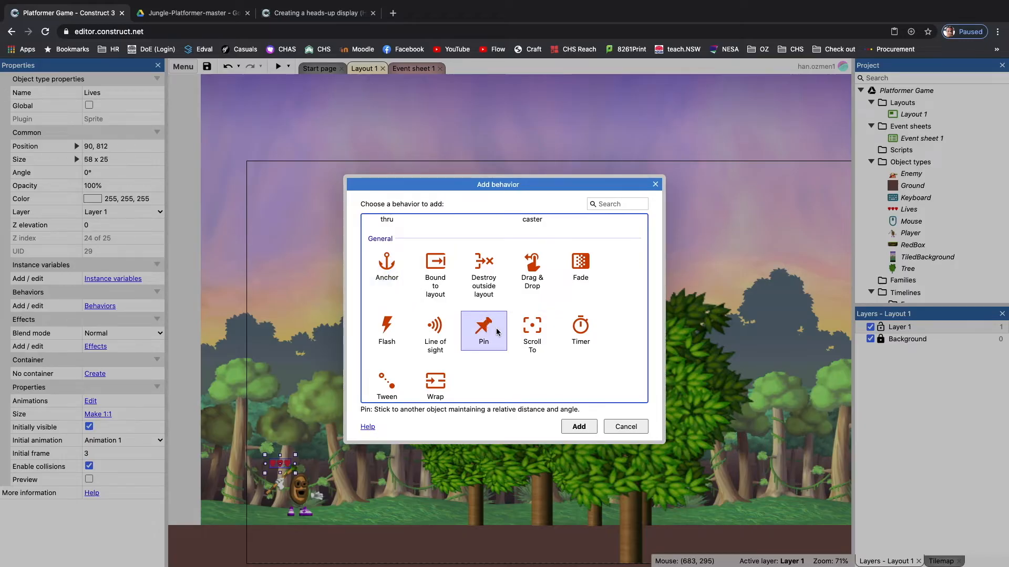
click(581, 425)
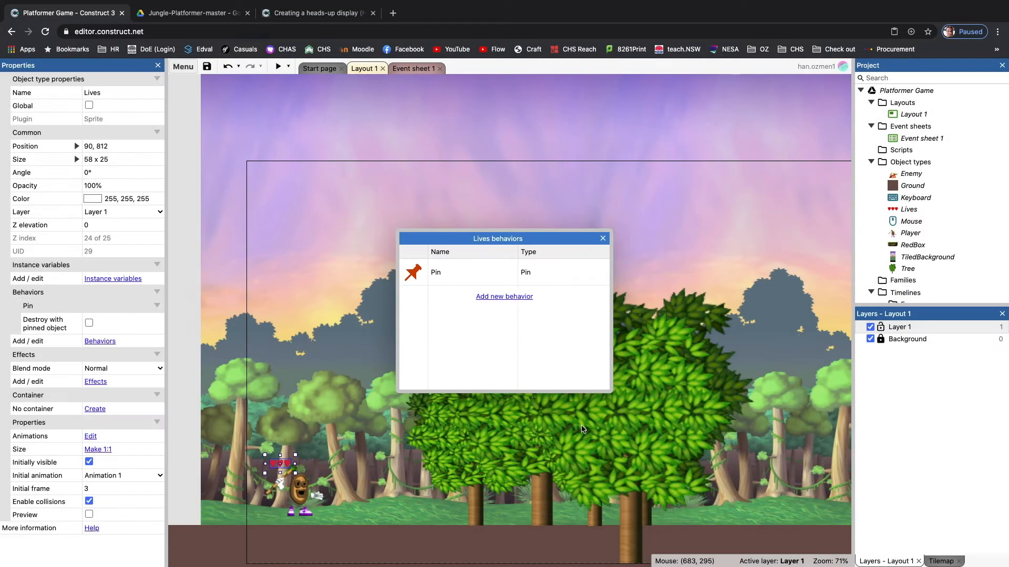
click(602, 239)
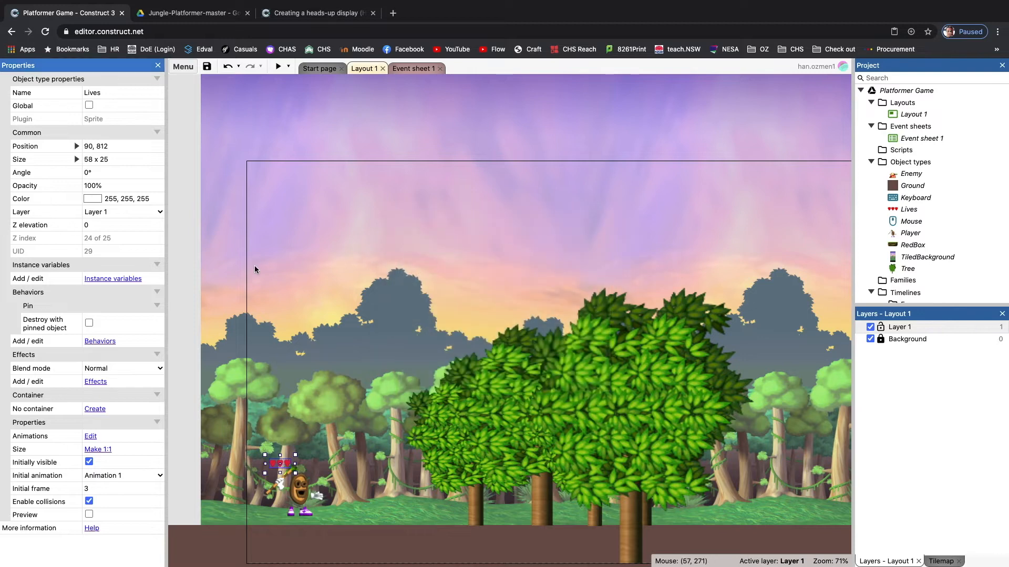
- Add a Lives action to the On start of layout event that pins it to the Player object with X, Y and Angle enabled
click(413, 69)
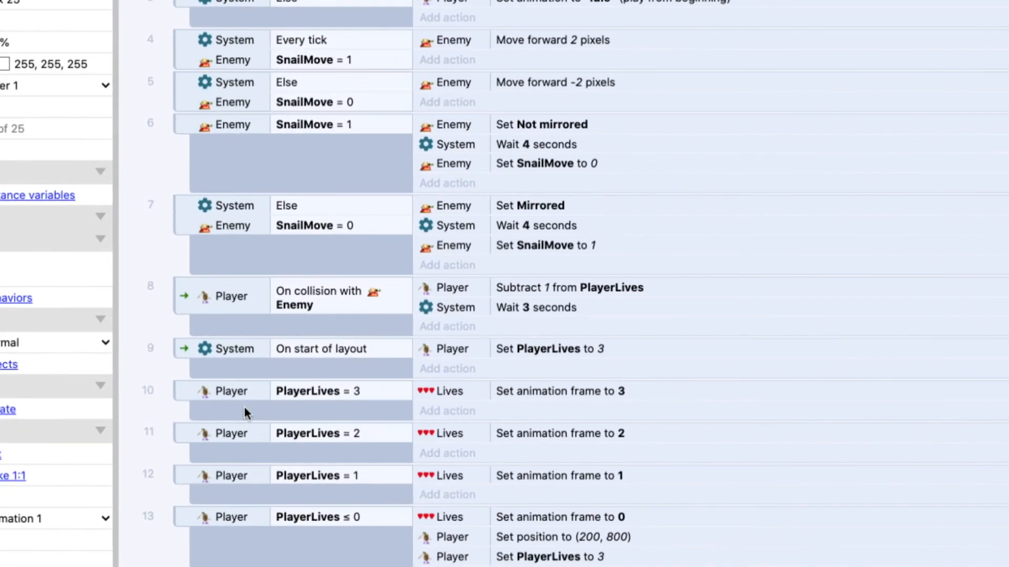
click(247, 371)
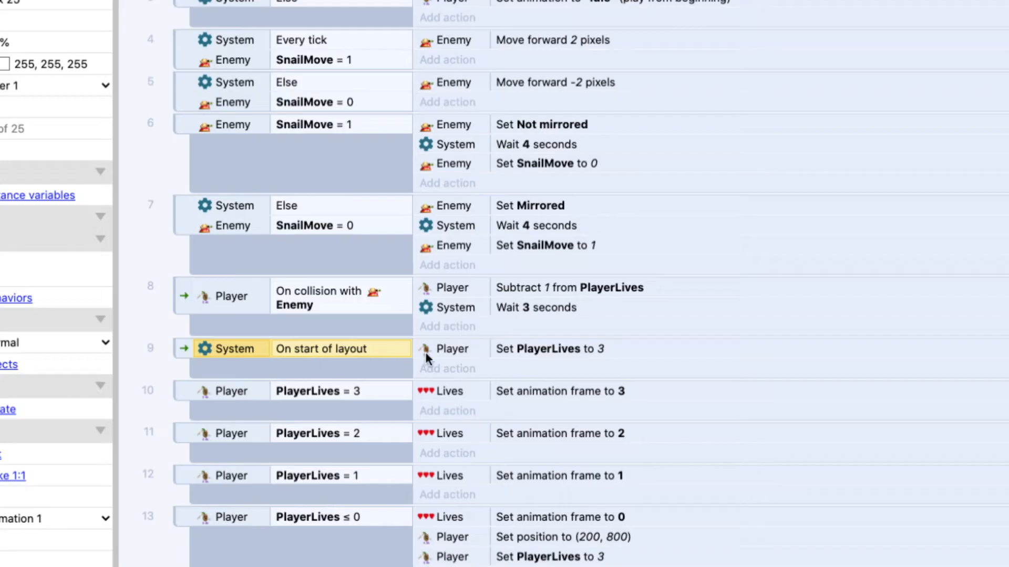
click(444, 368)
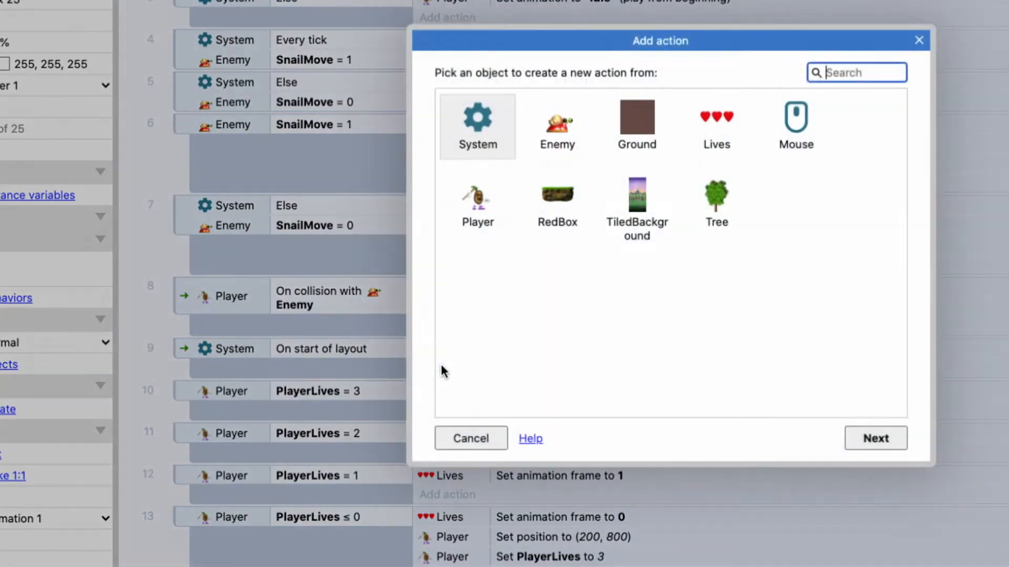
double_click(701, 133)
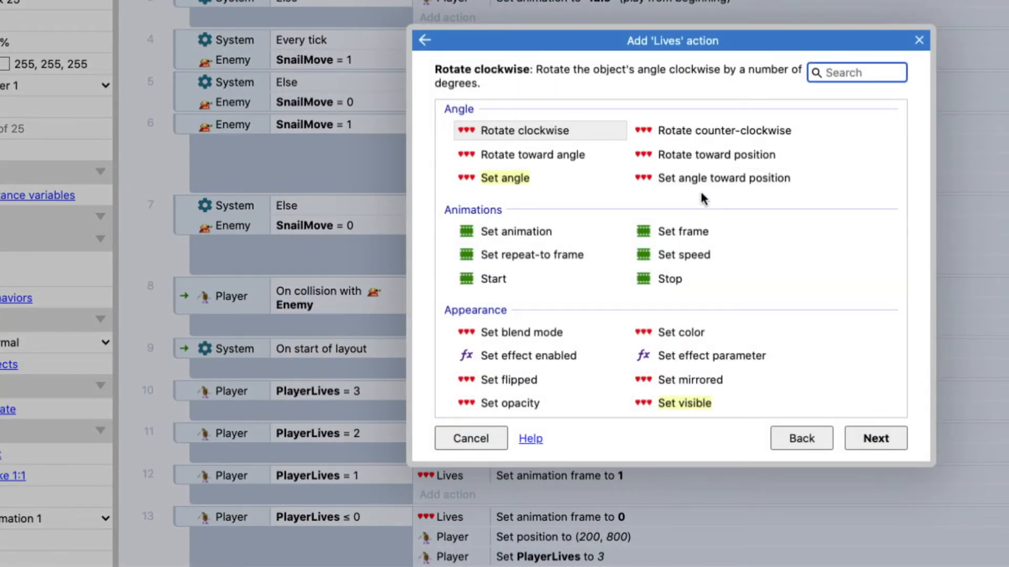
text(pin)
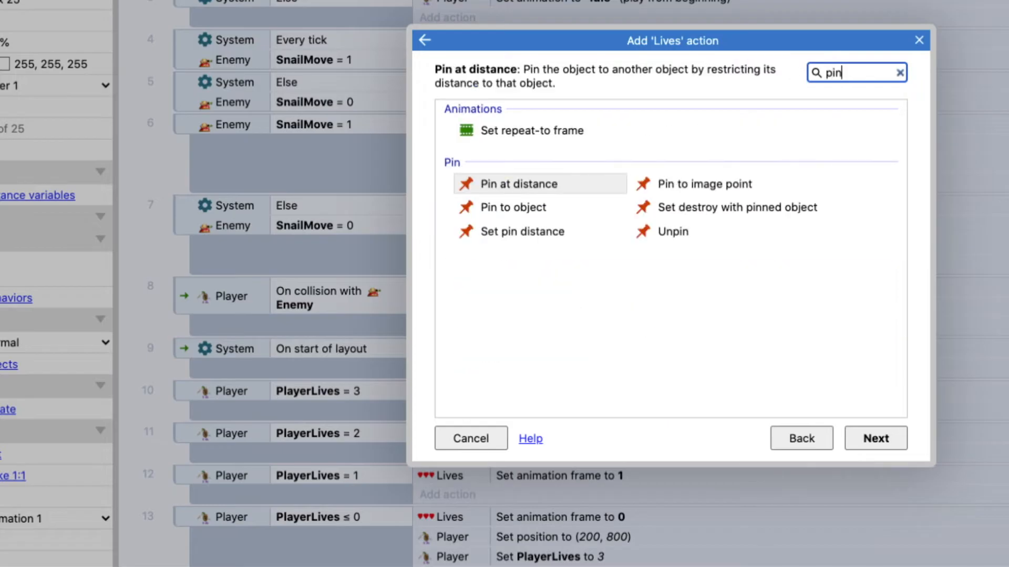
click(512, 207)
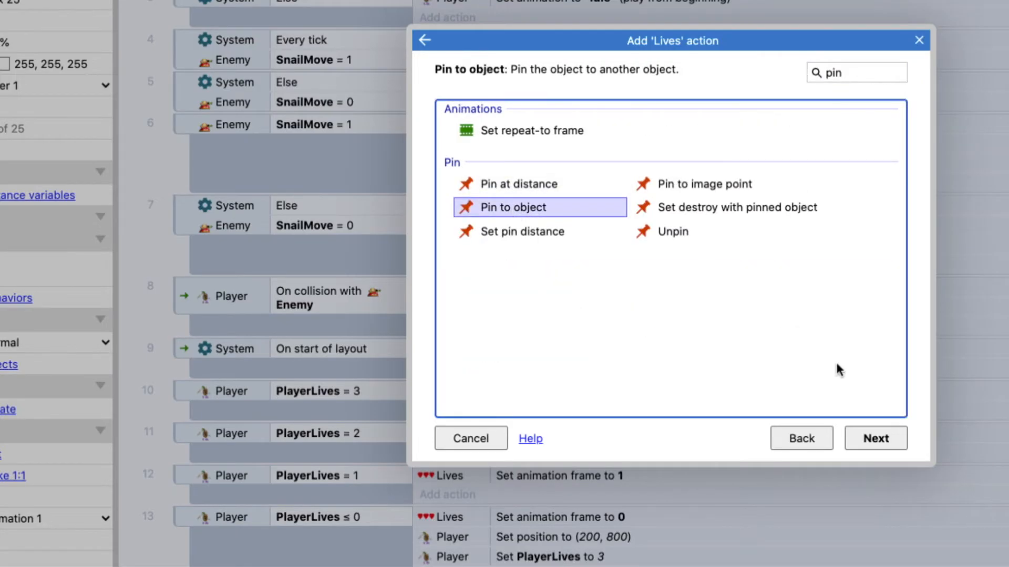
click(874, 438)
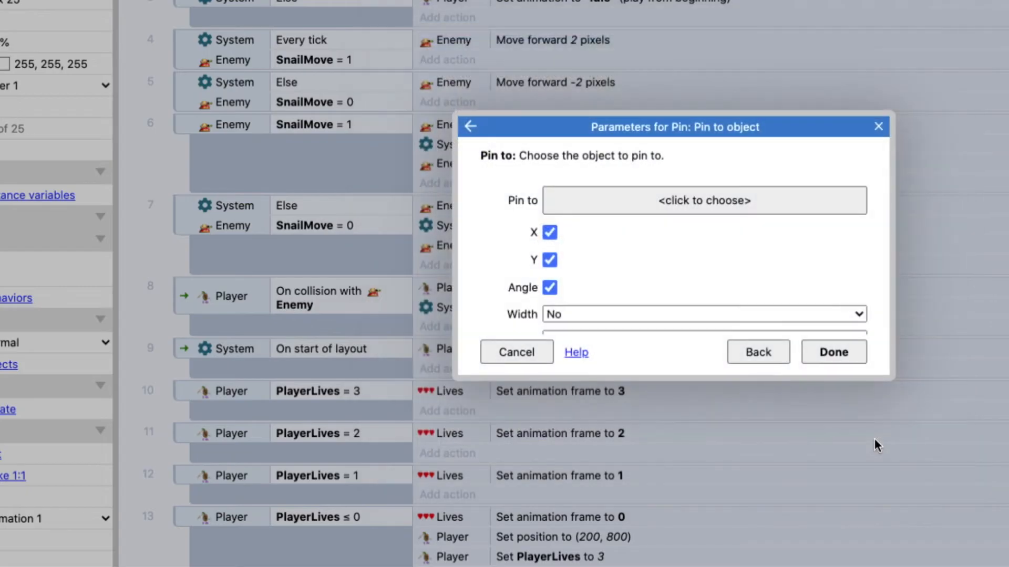
click(680, 203)
click(692, 227)
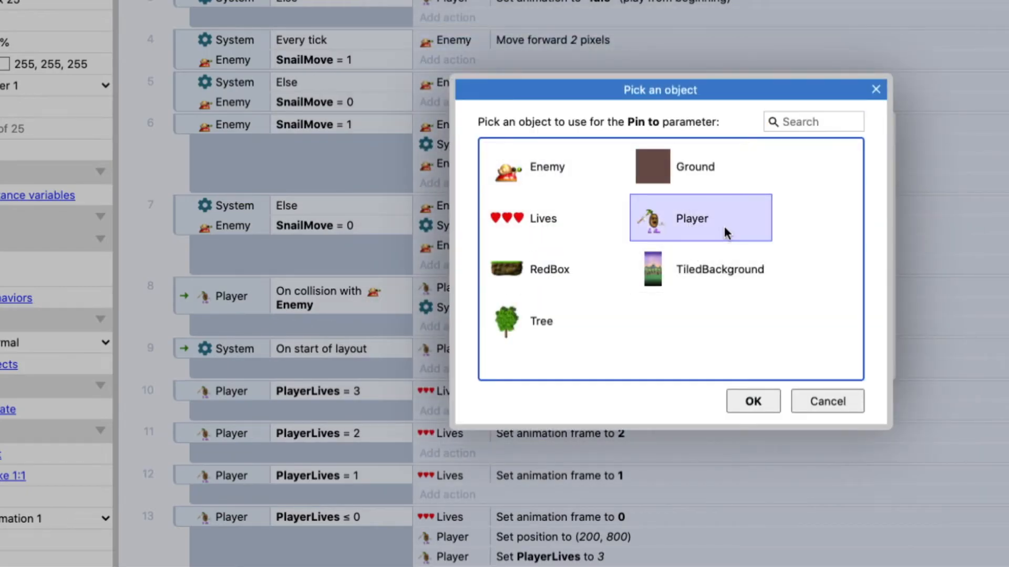
click(755, 402)
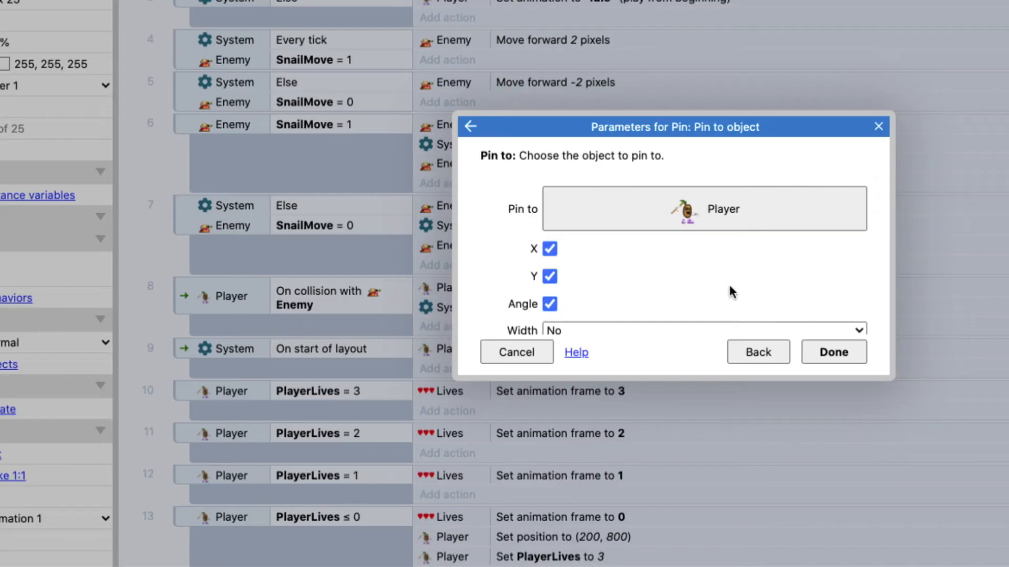
click(833, 351)
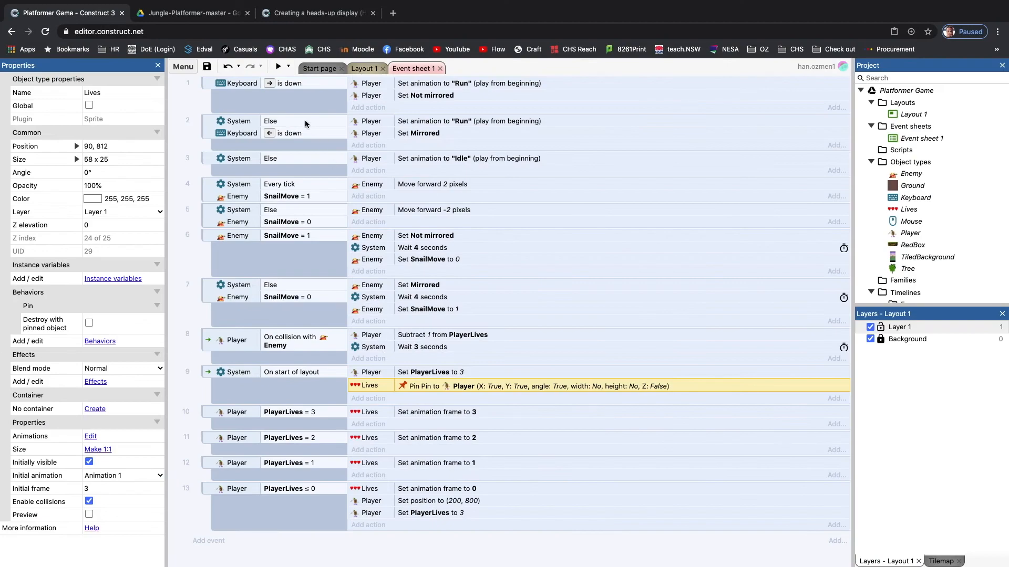
- Preview the game and run and jump the player across the platforms and near the snail to test the pinned Lives hearts
click(362, 70)
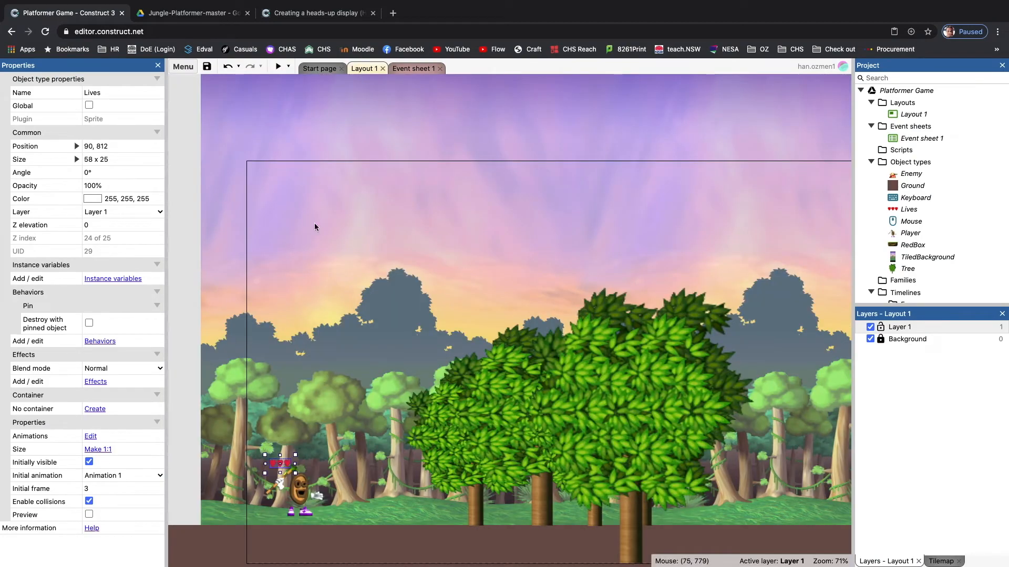
click(276, 67)
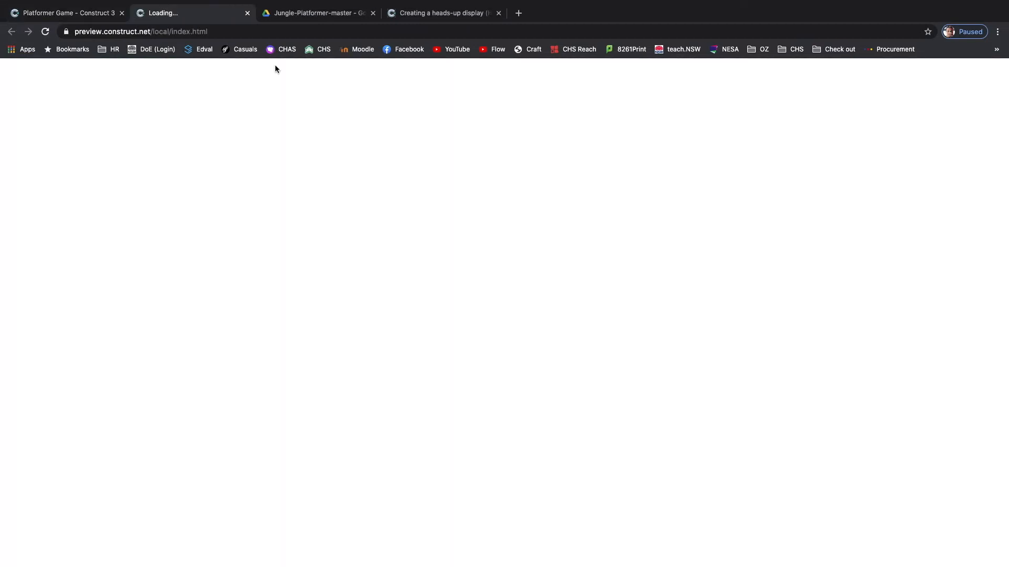
key(Right)
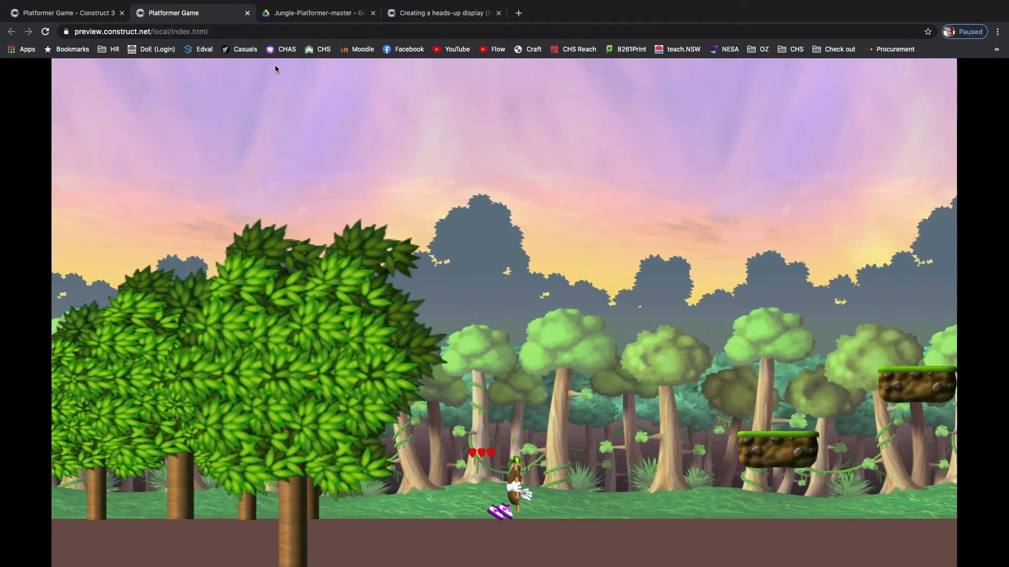
key(Up)
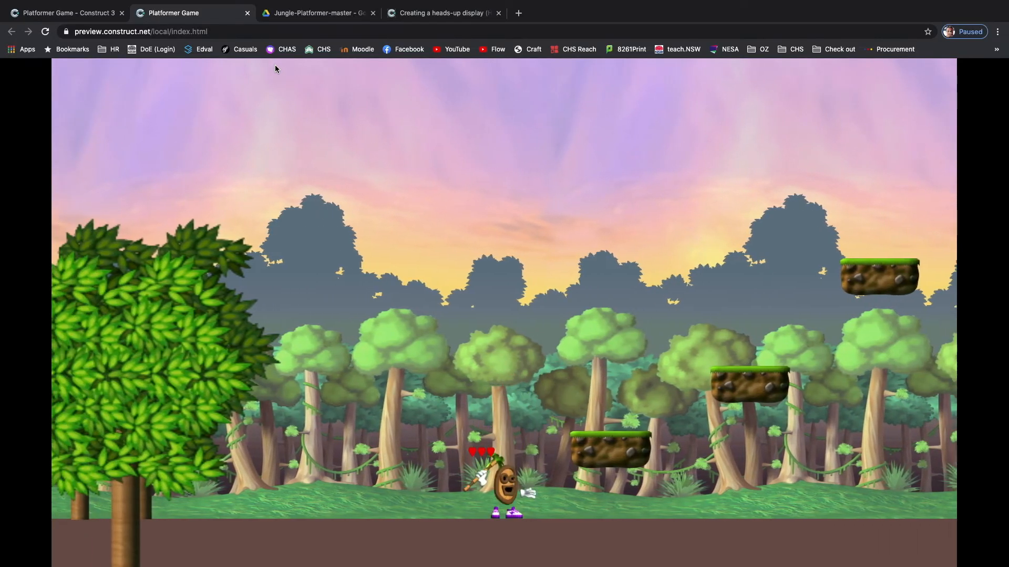
key(Up)
key(Right)
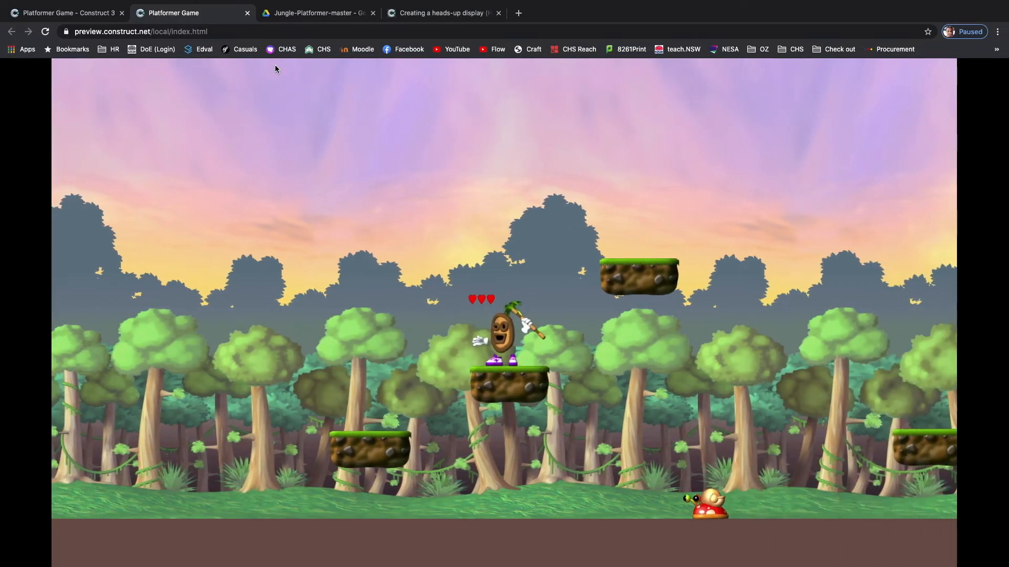
key(Up)
key(Right)
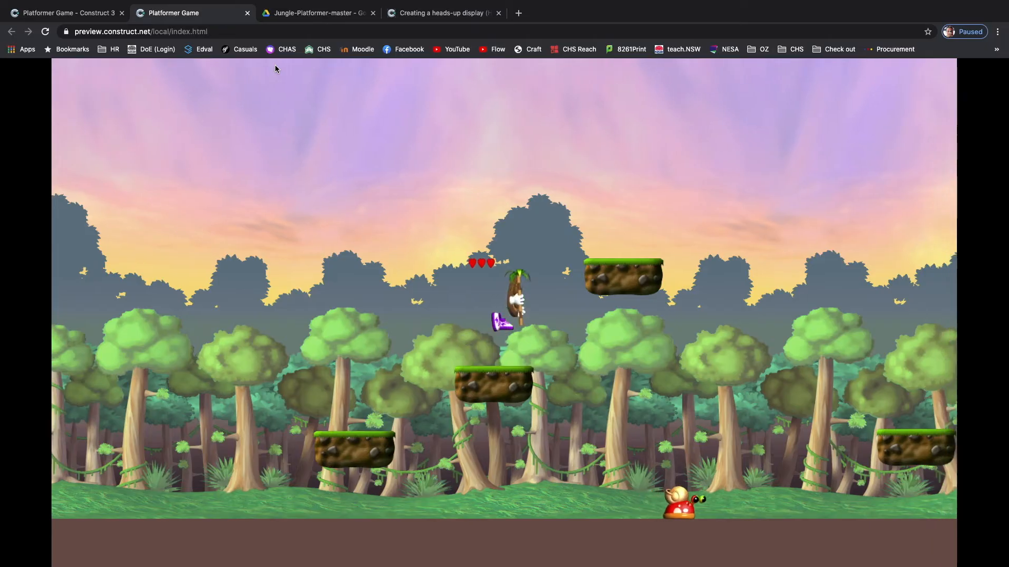
key(Left)
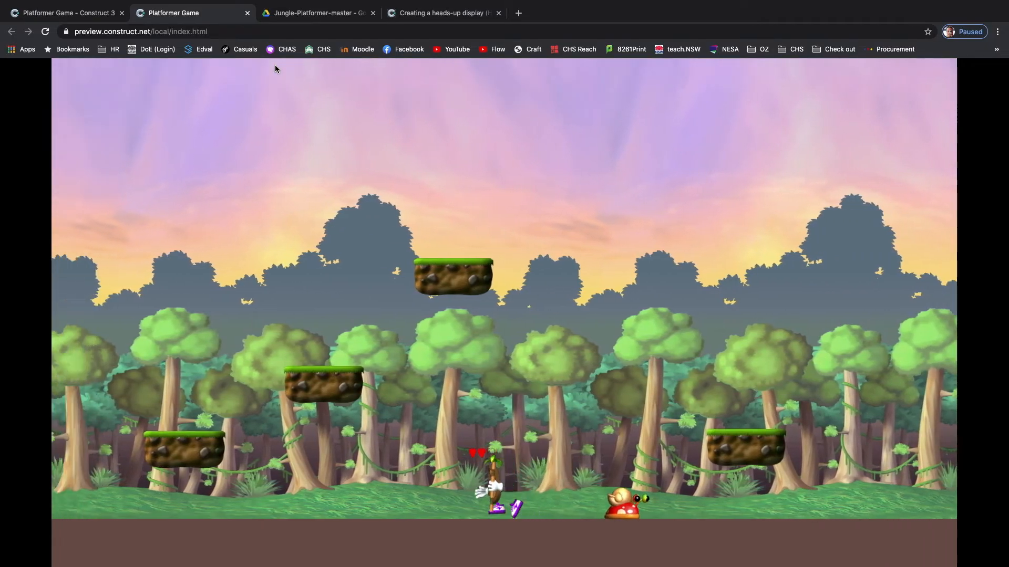
key(Right)
key(Right)
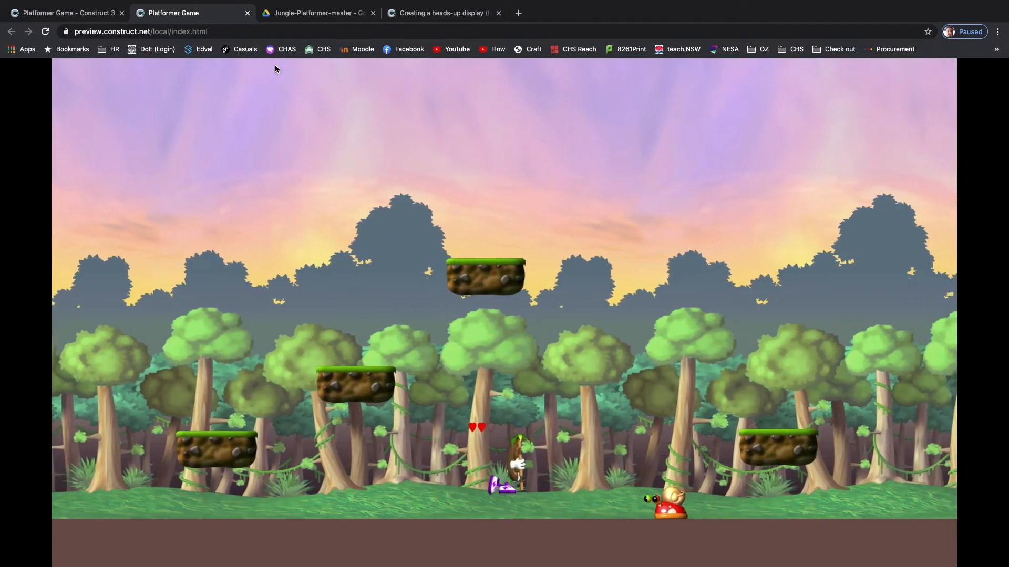
- Continue the preview by running and jumping the player into the snail until the lives run out, checking the hearts and the restart
key(Up)
key(Up)
key(Left)
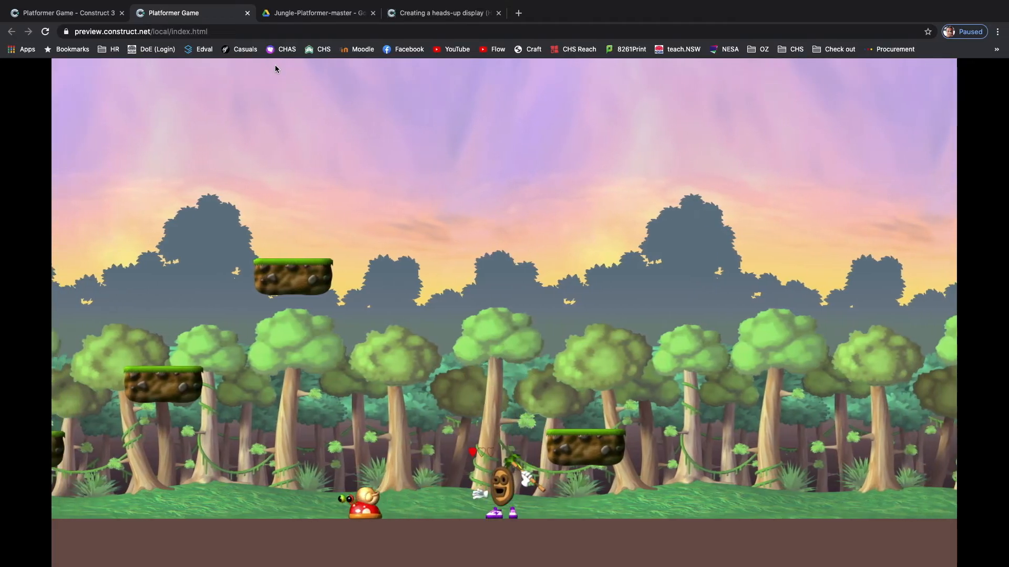
key(Left)
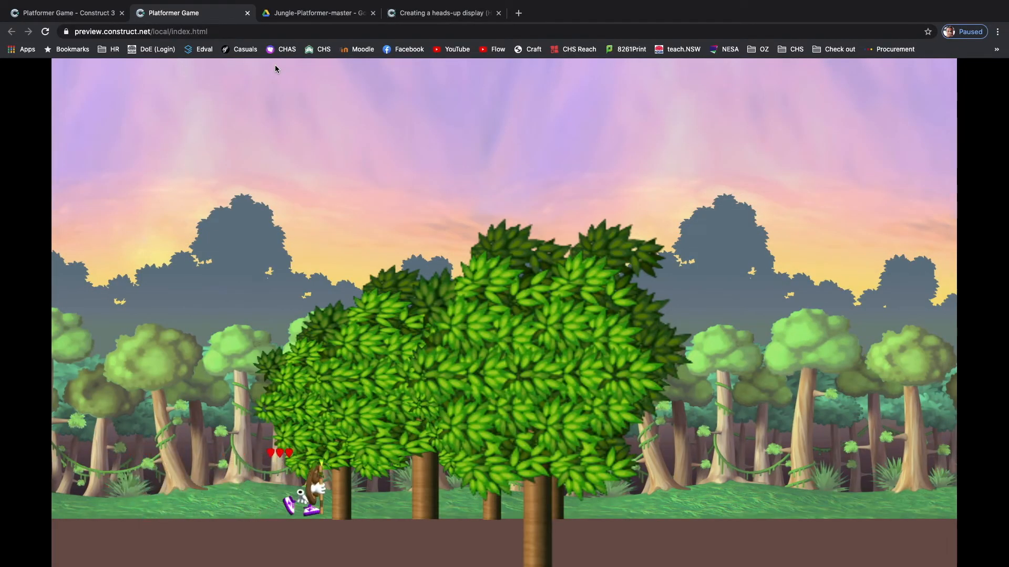
key(Right)
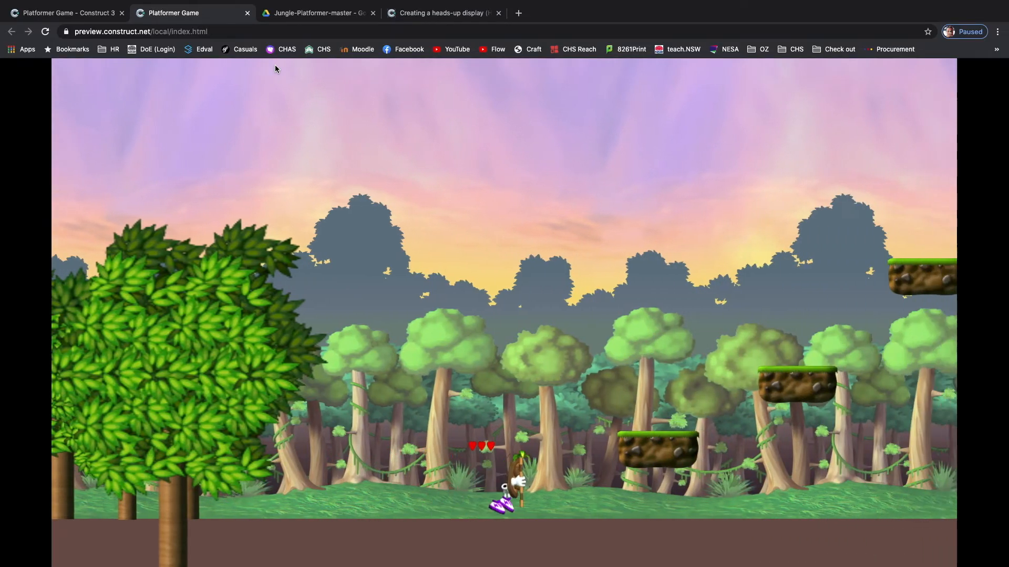
key(Up)
key(Right)
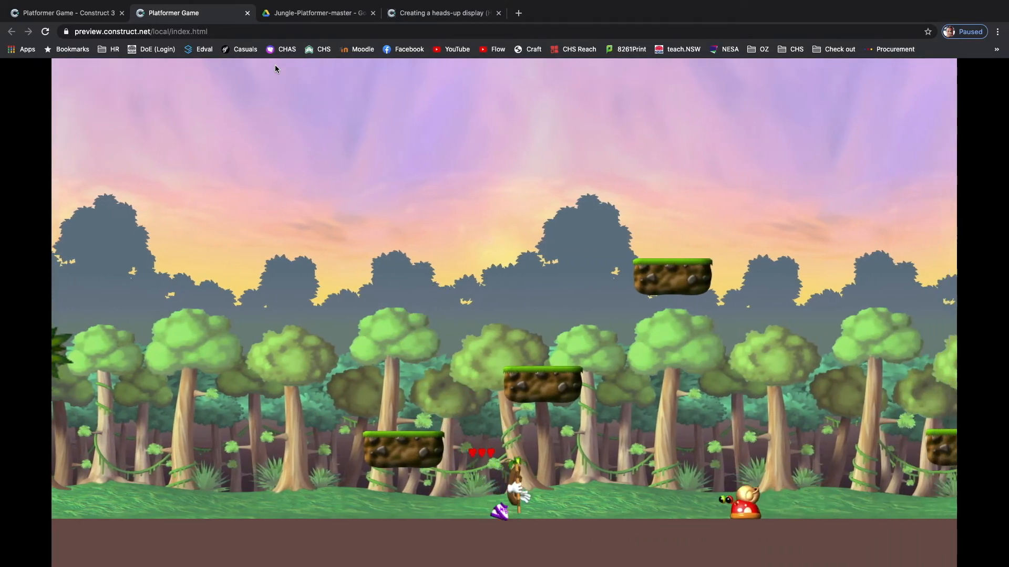
key(Up)
key(Right)
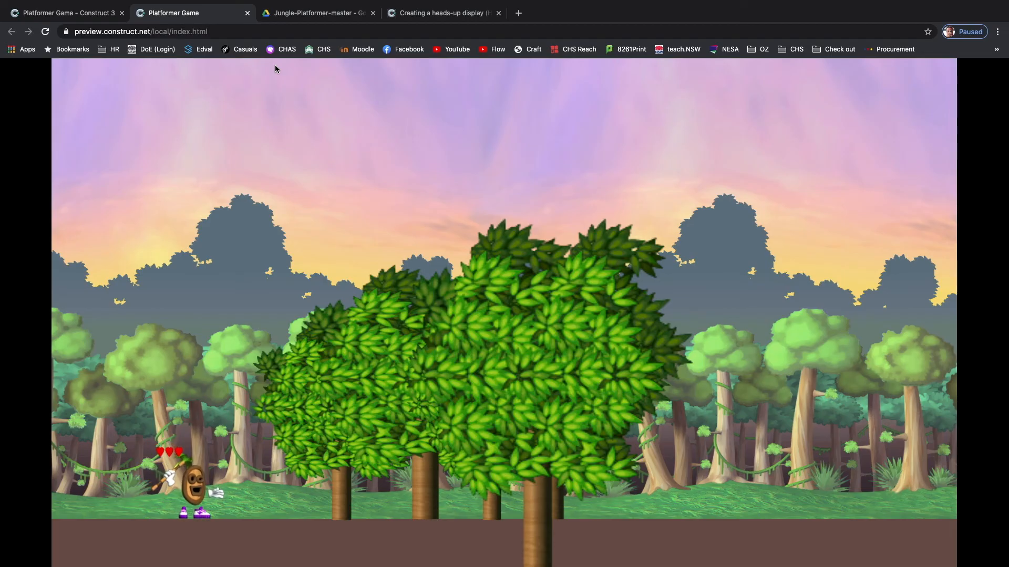
key(Right)
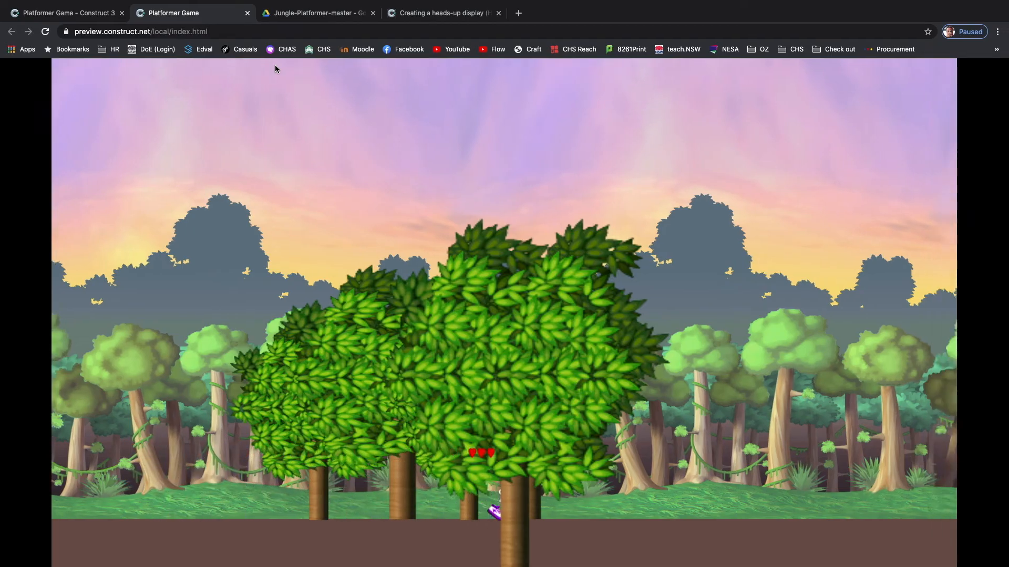
key(Up)
key(Right)
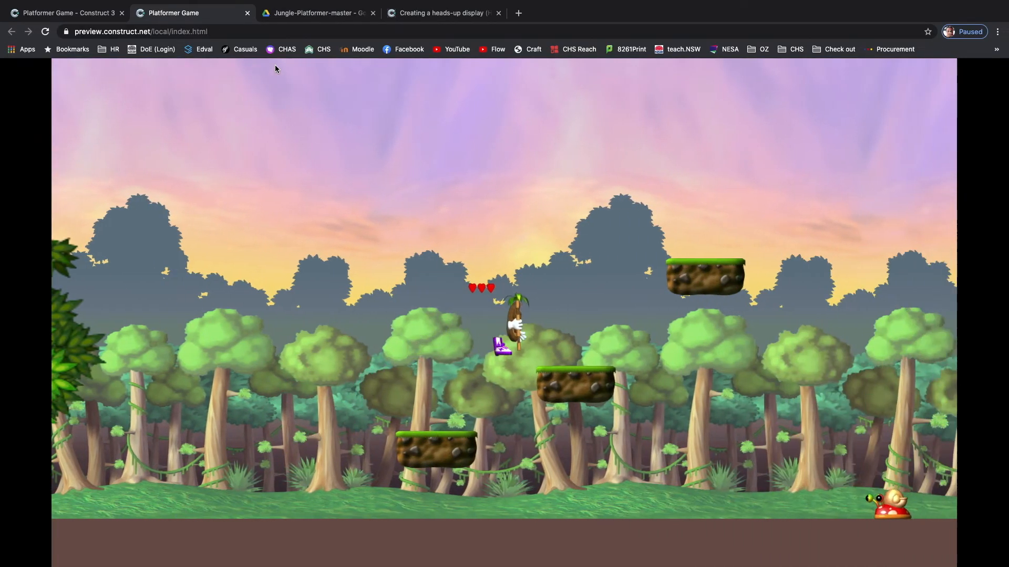
key(Right)
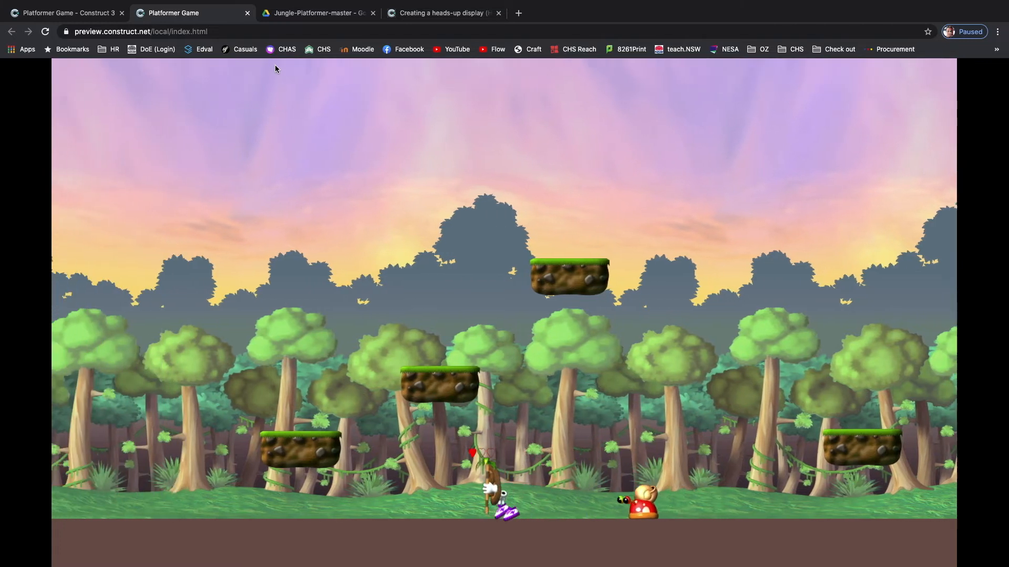
key(Up)
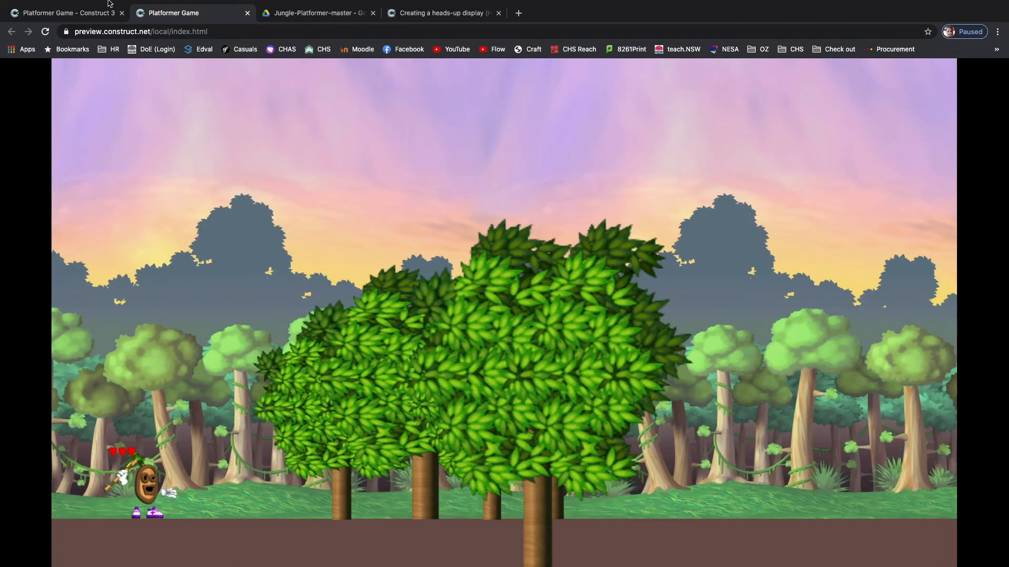
- Return to the layout editor and try the Parallax in editor option on Layer 1
click(81, 15)
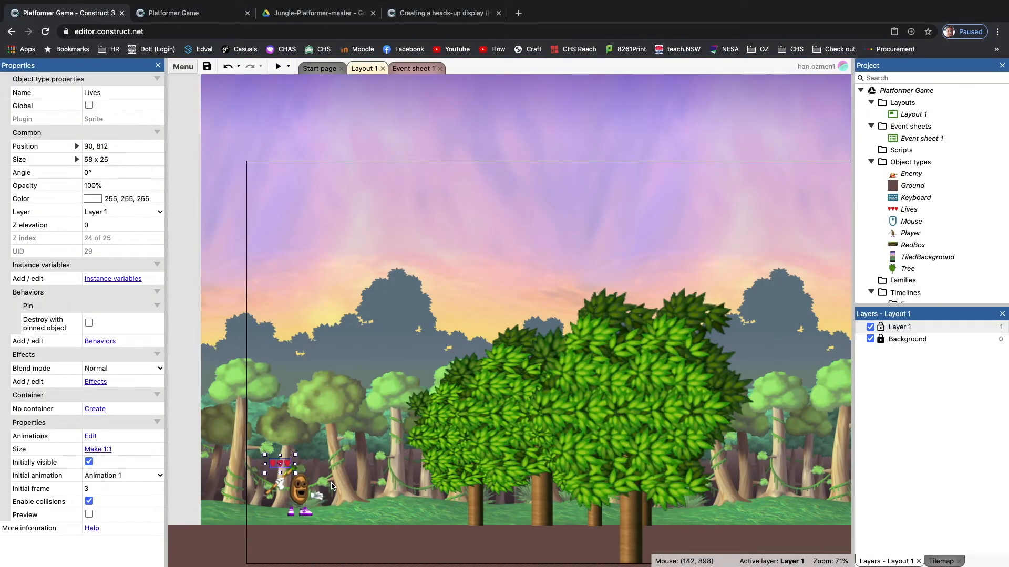
click(905, 328)
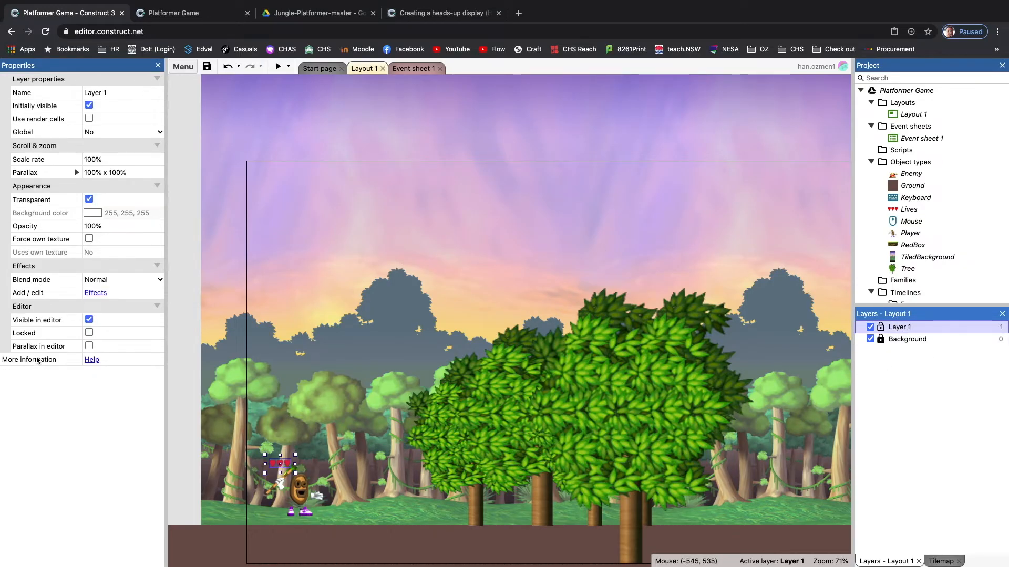
click(89, 346)
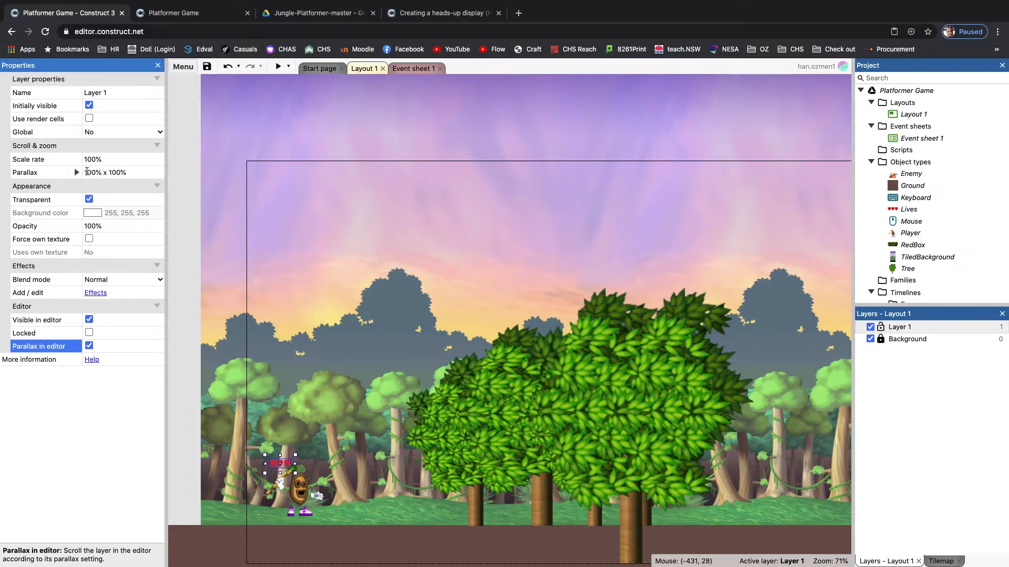
click(90, 347)
click(109, 416)
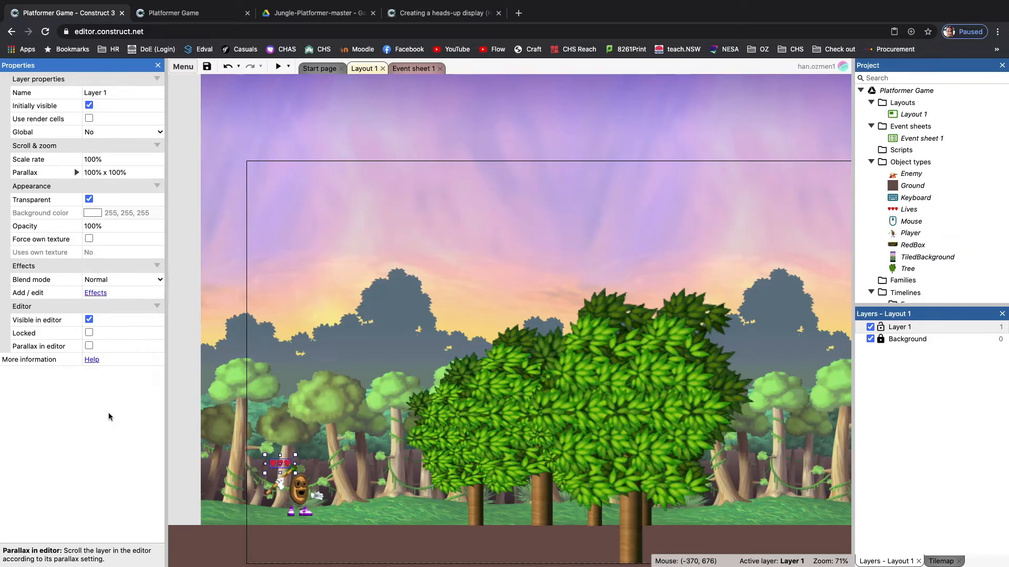
click(952, 434)
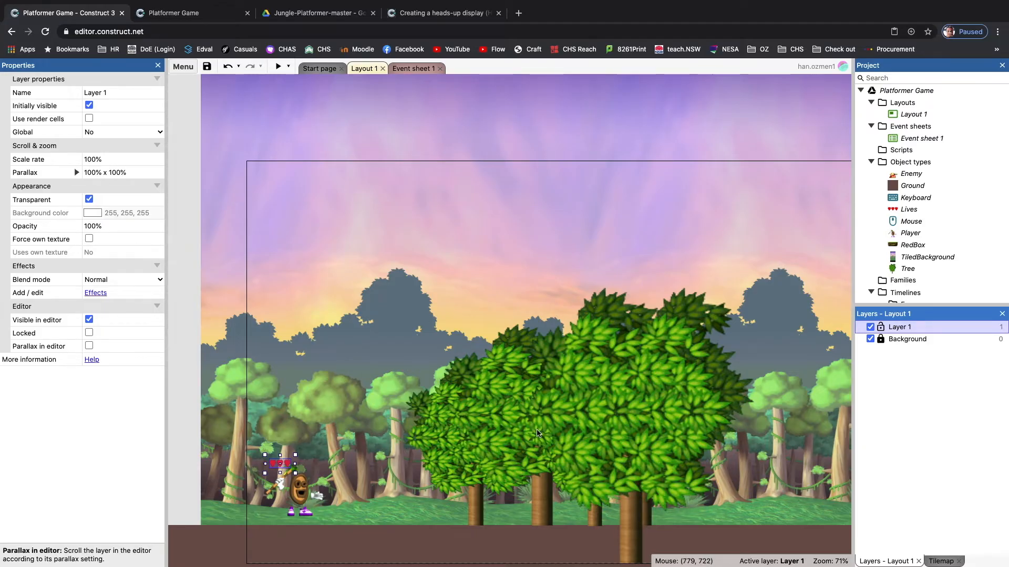
- Look over Layout 1 from the player and trees past the floating platforms and snails
scroll(537, 433, right, 10)
scroll(582, 493, right, 3)
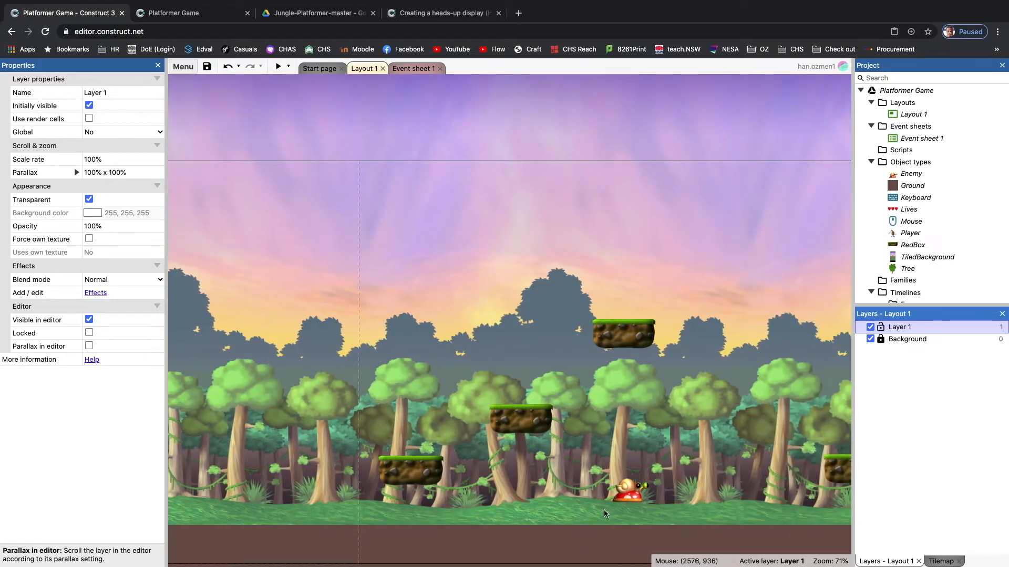
scroll(620, 494, right, 10)
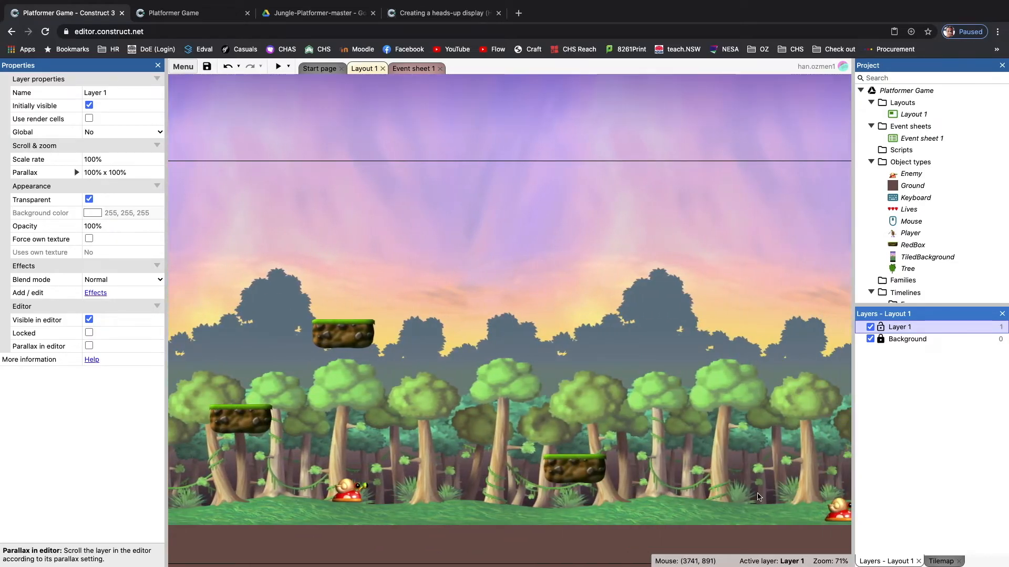
scroll(758, 497, right, 2)
scroll(616, 476, right, 3)
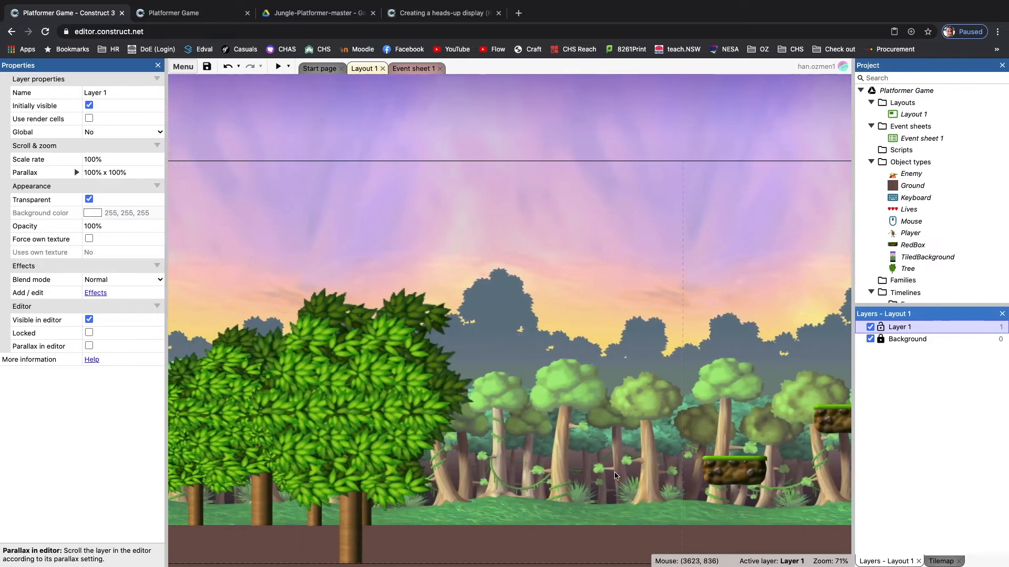
scroll(616, 476, left, 15)
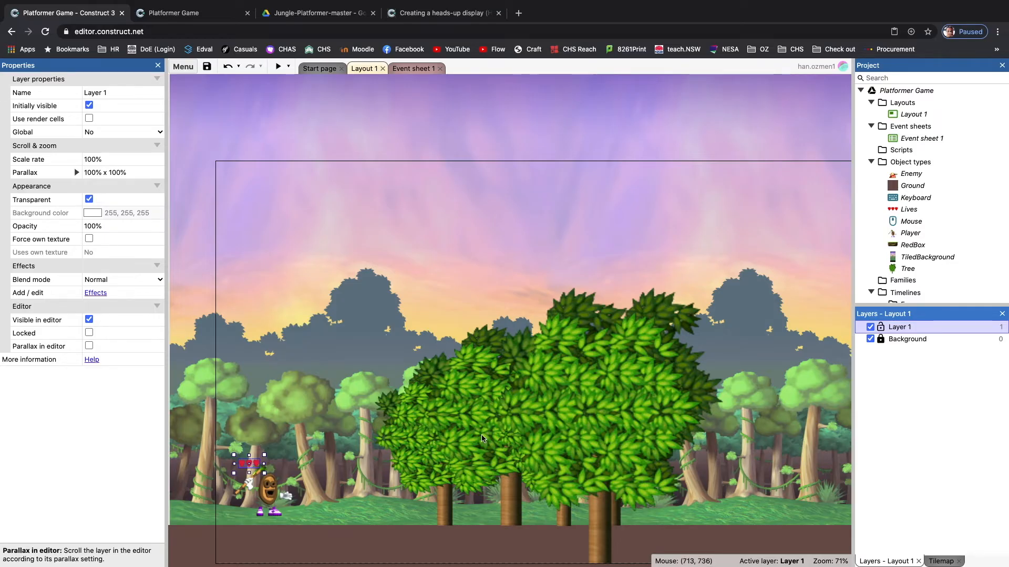
scroll(571, 349, right, 15)
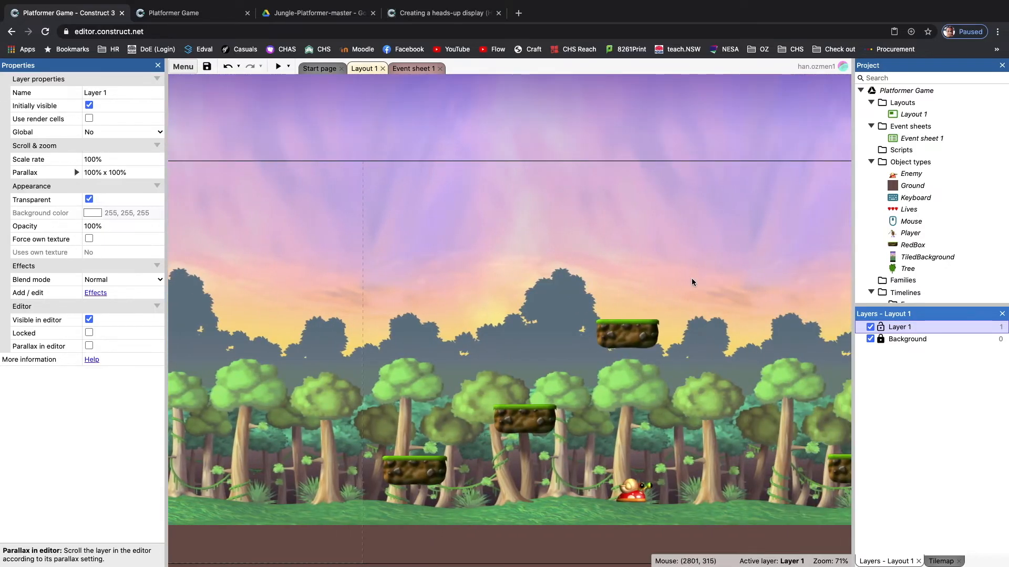
scroll(473, 326, left, 1)
- Switch to Photoshop and create a new document named Banana, 75 pixels wide and 200 pixels high
key(super+Tab)
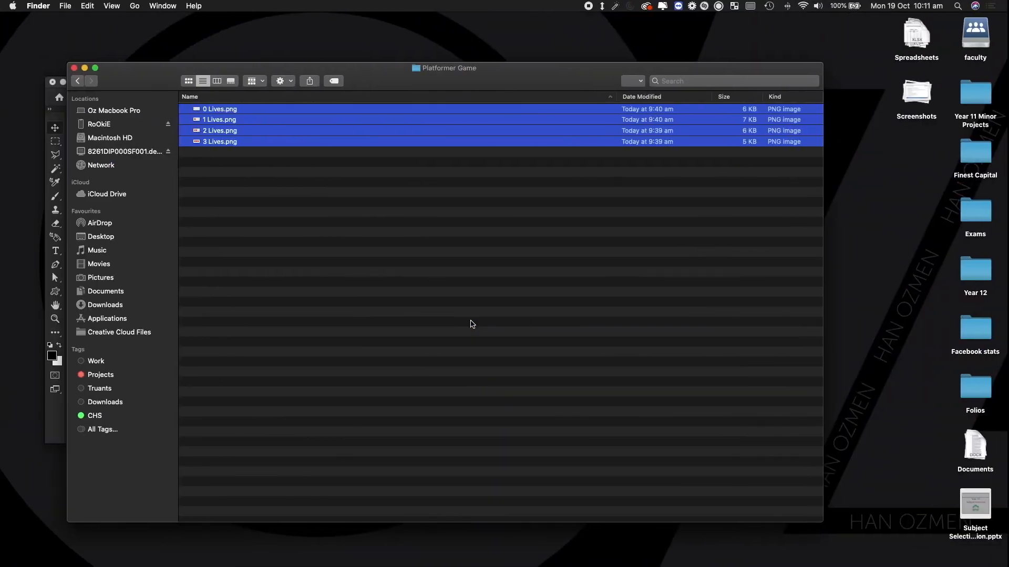
click(54, 122)
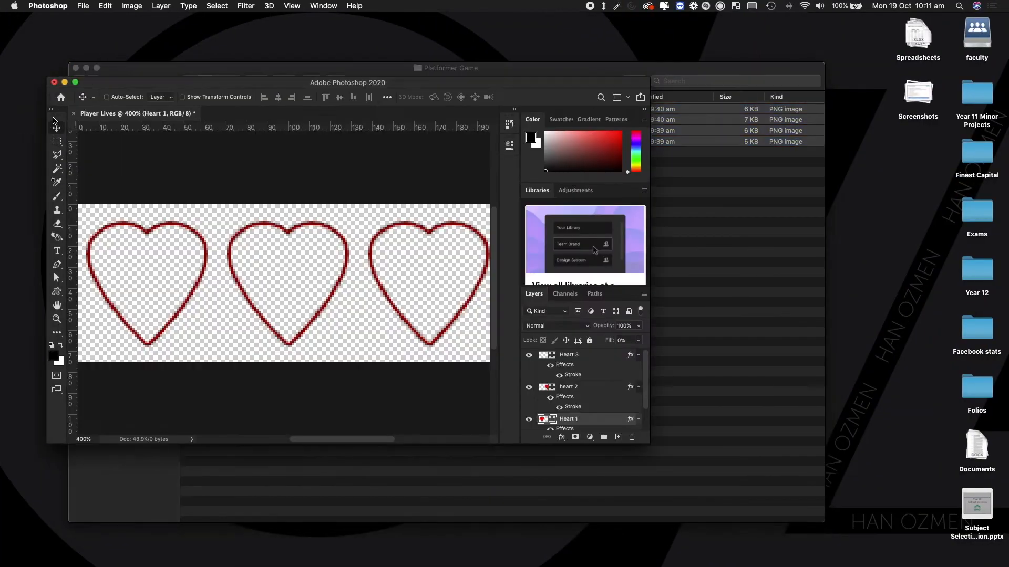
click(83, 6)
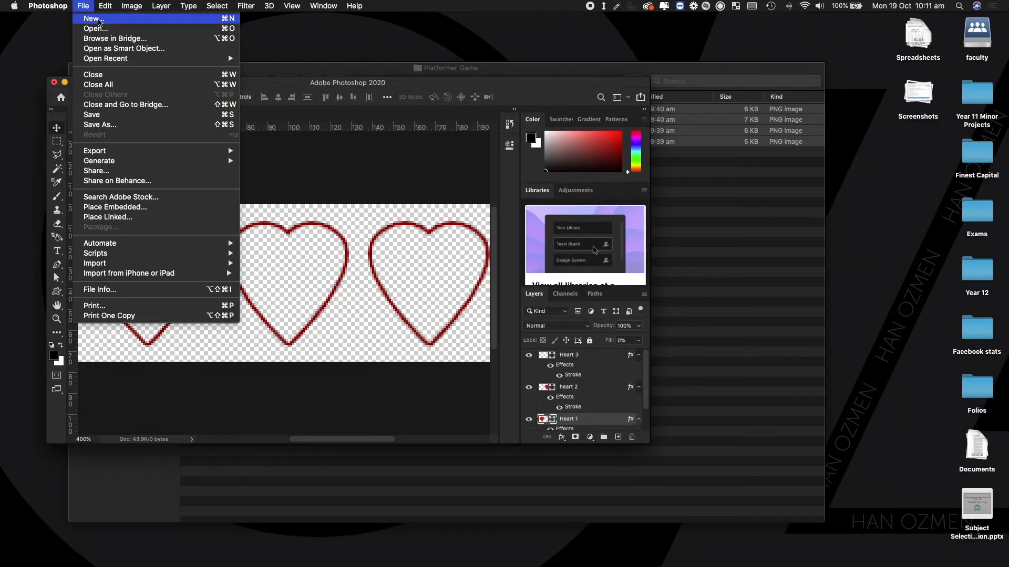
click(92, 18)
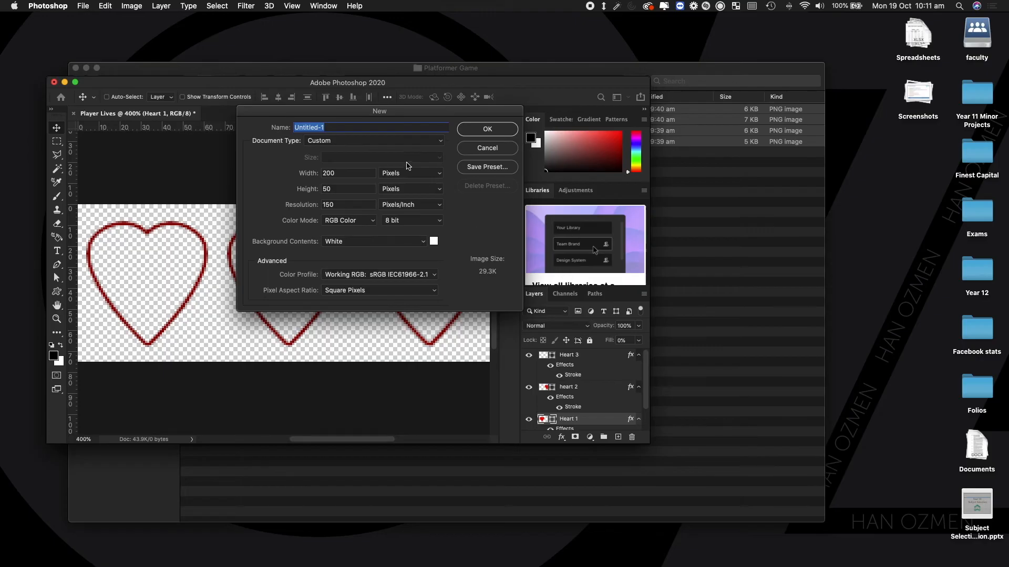
text(B)
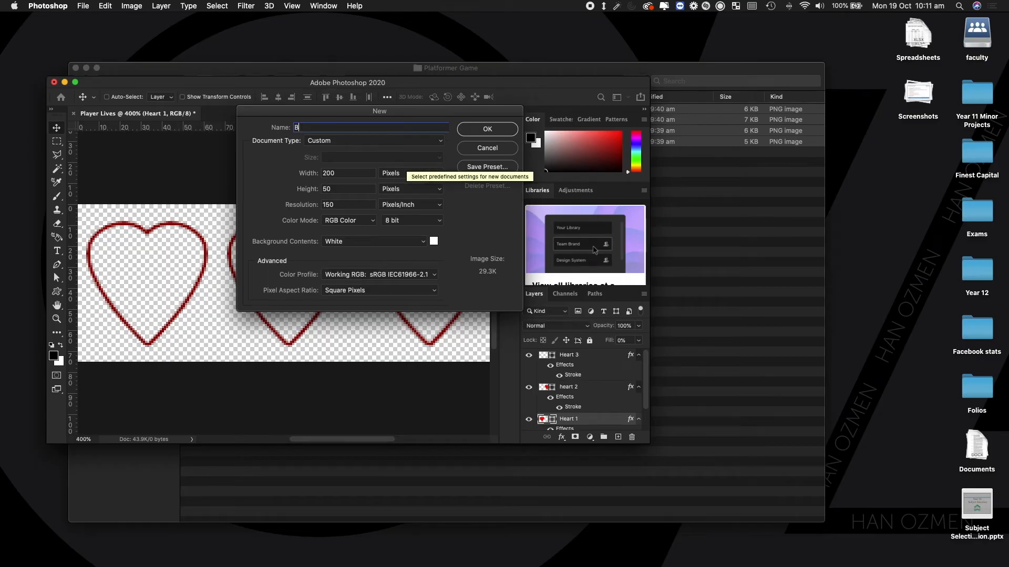
text(anana)
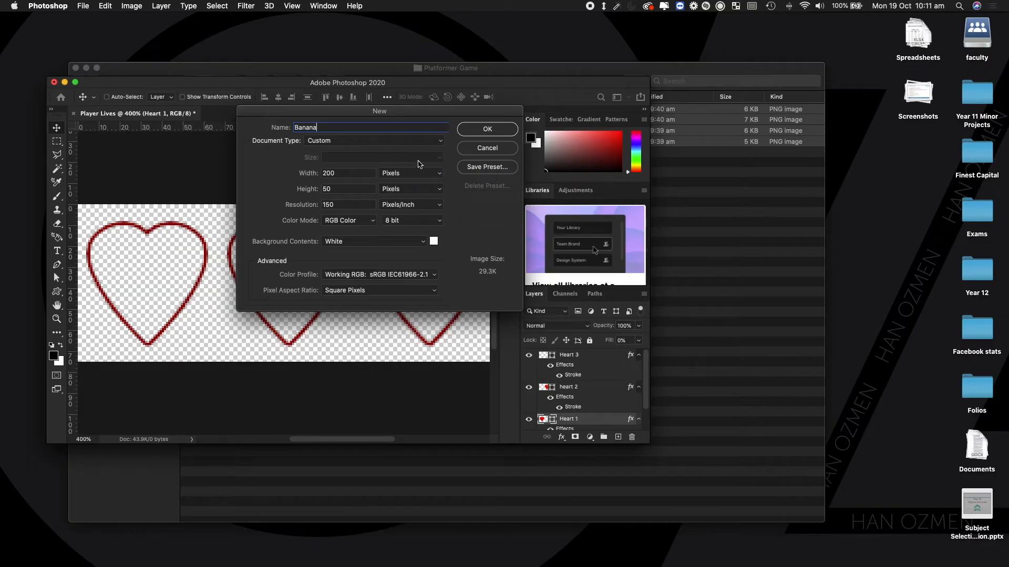
click(347, 188)
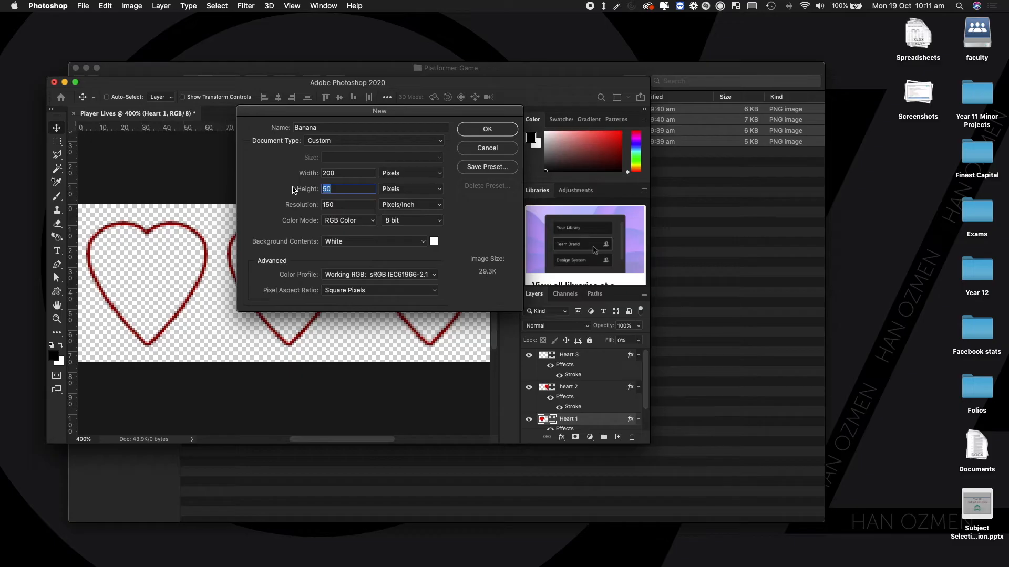
click(327, 173)
text(75)
key(Tab)
text(200)
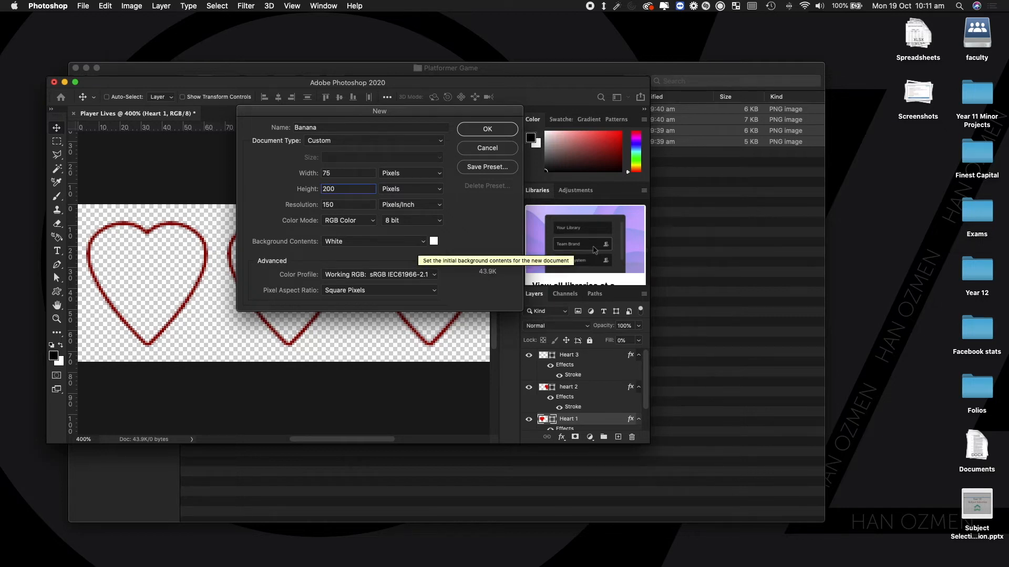
key(Return)
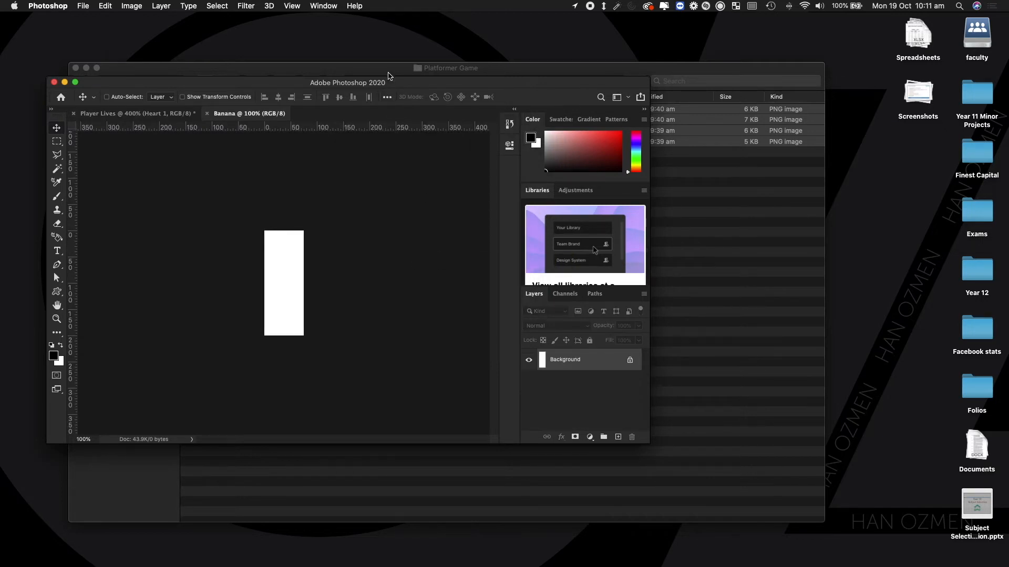
- Reduce the Banana document's canvas height to 150 pixels and accept the clipping
drag(389, 76, 476, 71)
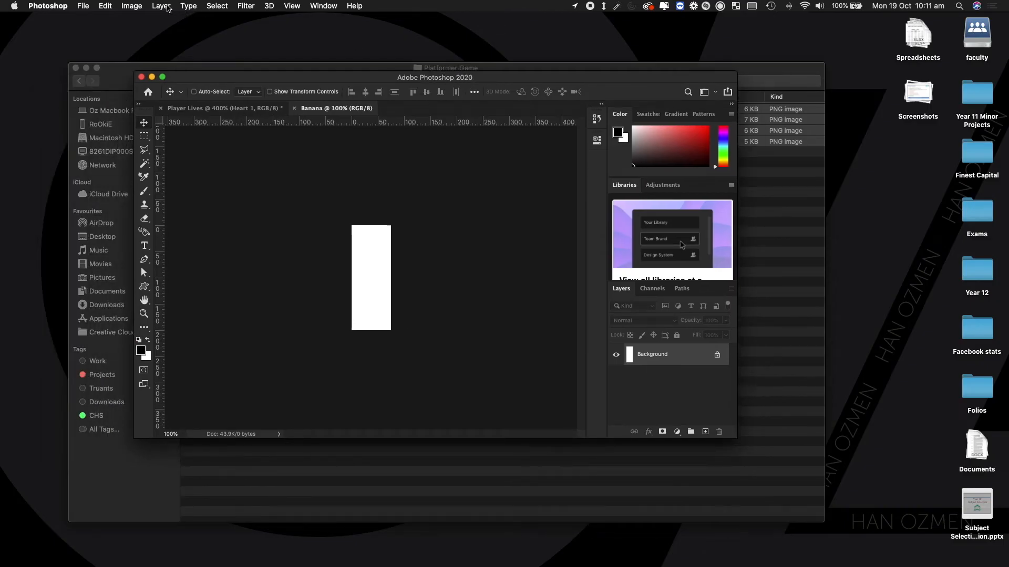
click(133, 7)
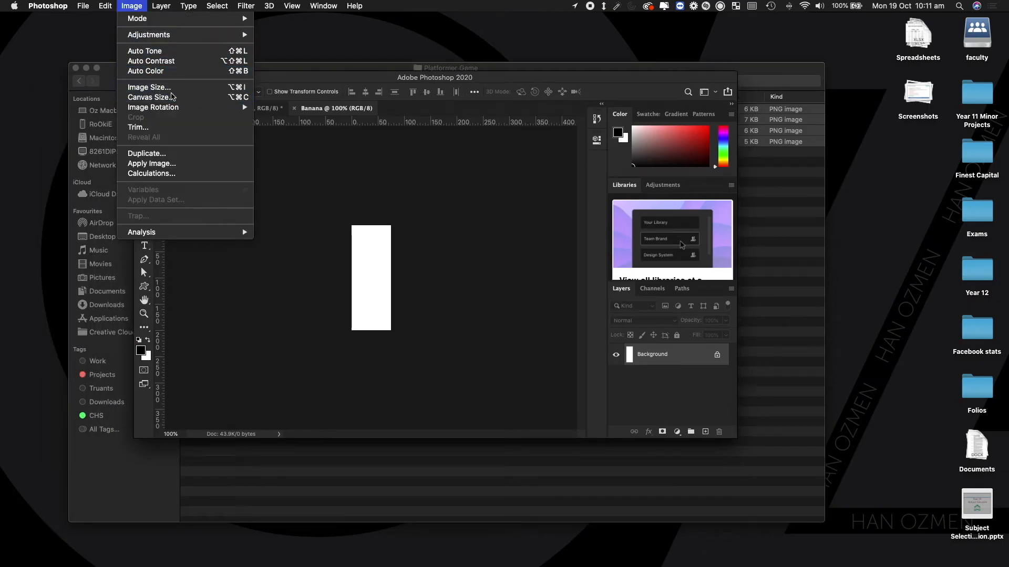
click(149, 97)
double_click(349, 220)
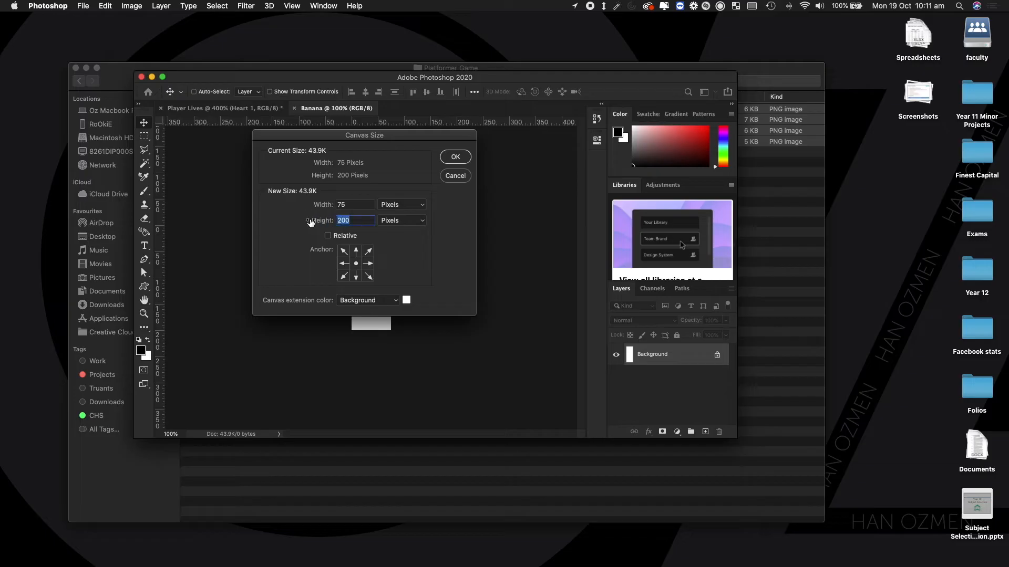
text(150)
key(Return)
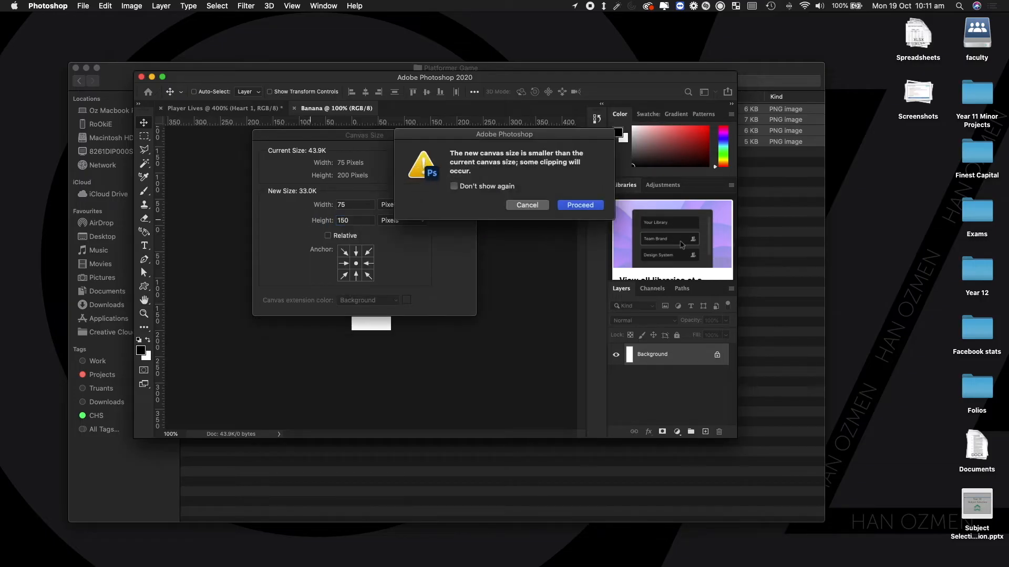
key(Return)
- Maximize the Photoshop window and zoom the Banana canvas to 400%
key(super+equal)
key(super+equal)
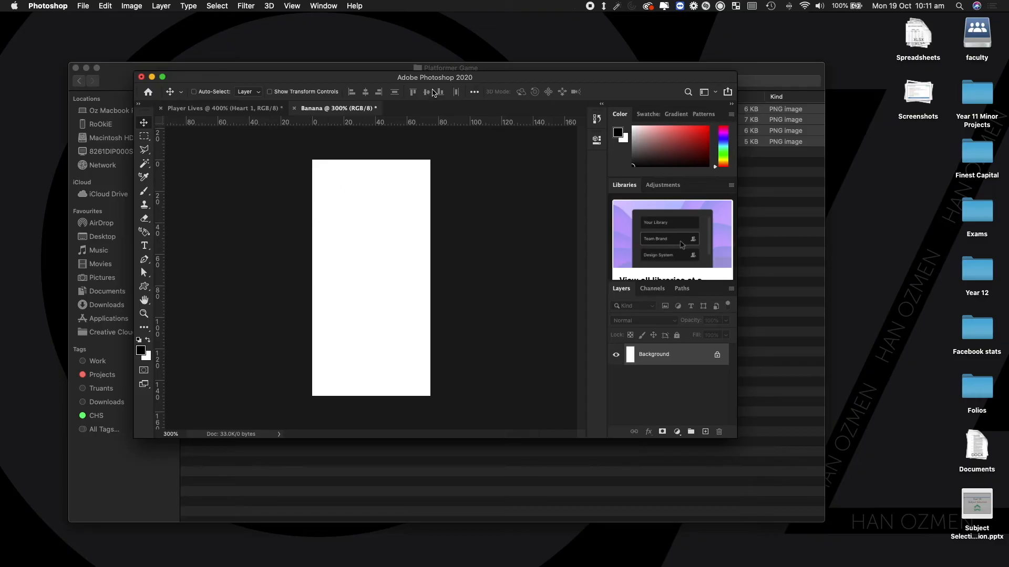
double_click(435, 77)
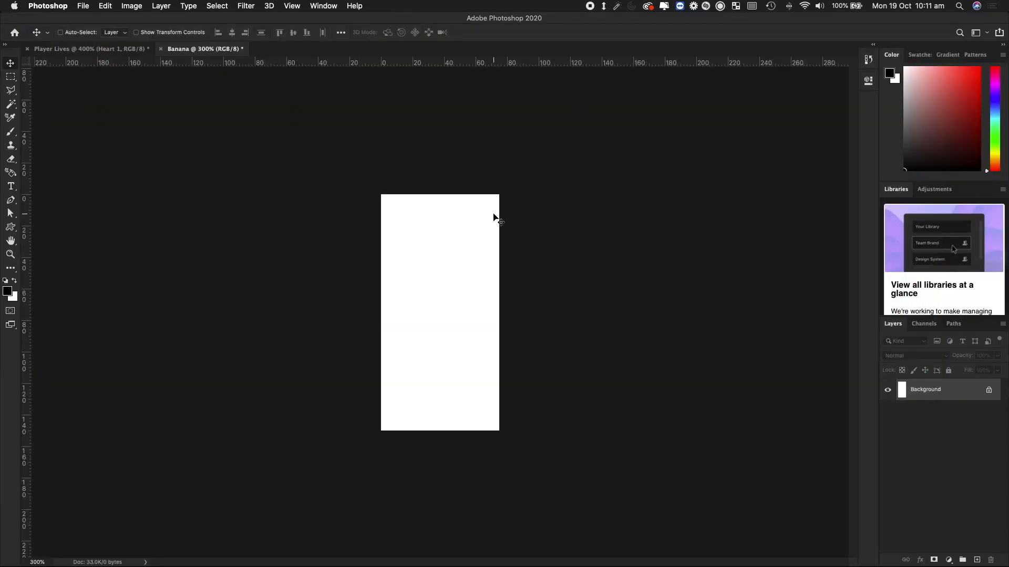
key(super+equal)
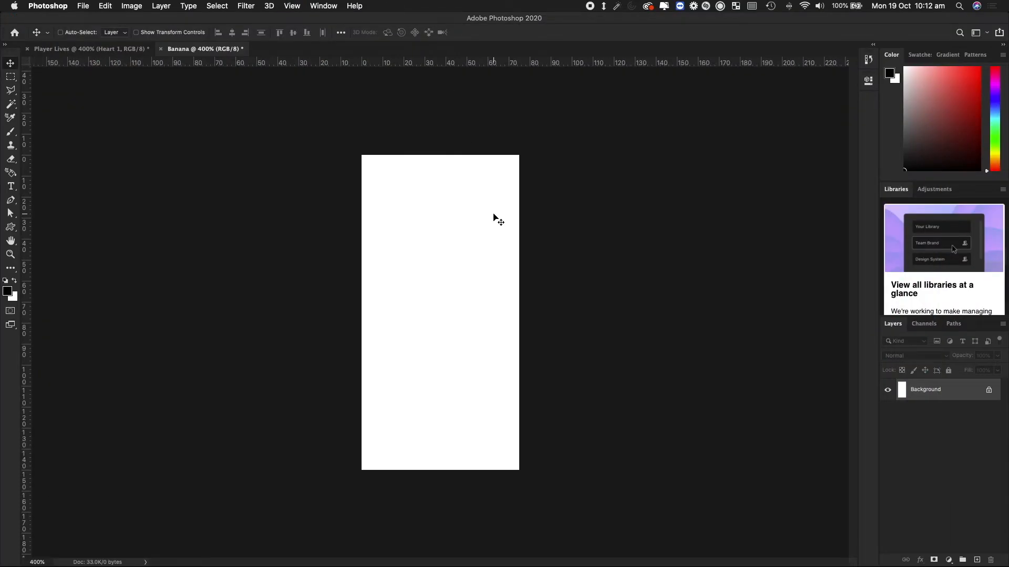
- Widen the Banana document's canvas to 100 pixels
click(130, 7)
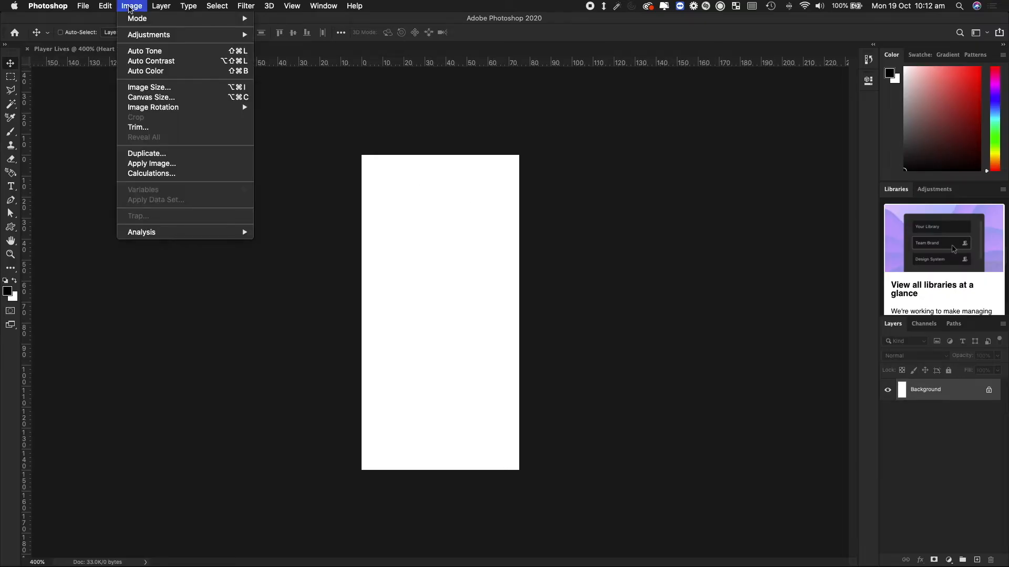
click(191, 97)
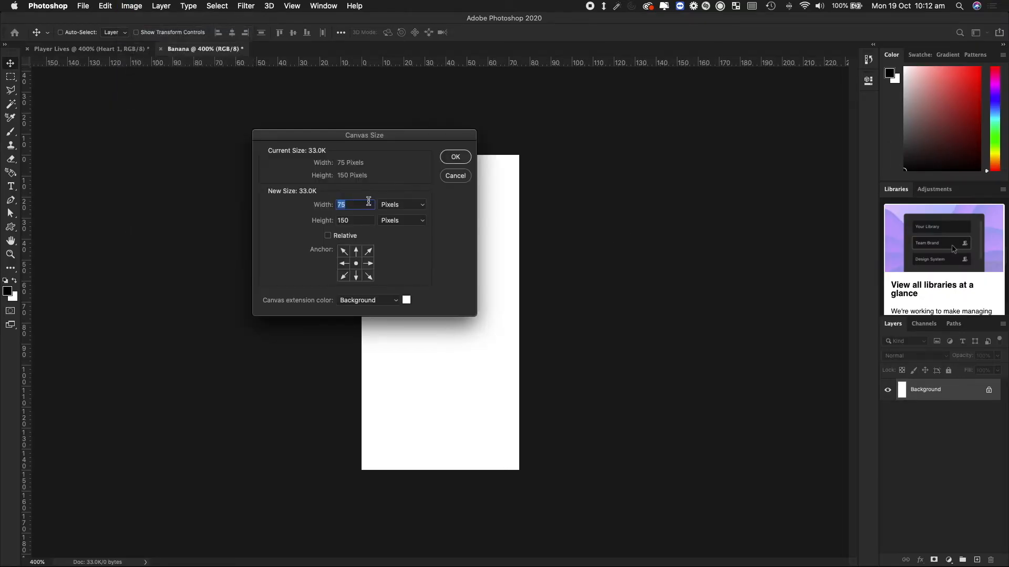
text(100)
key(Return)
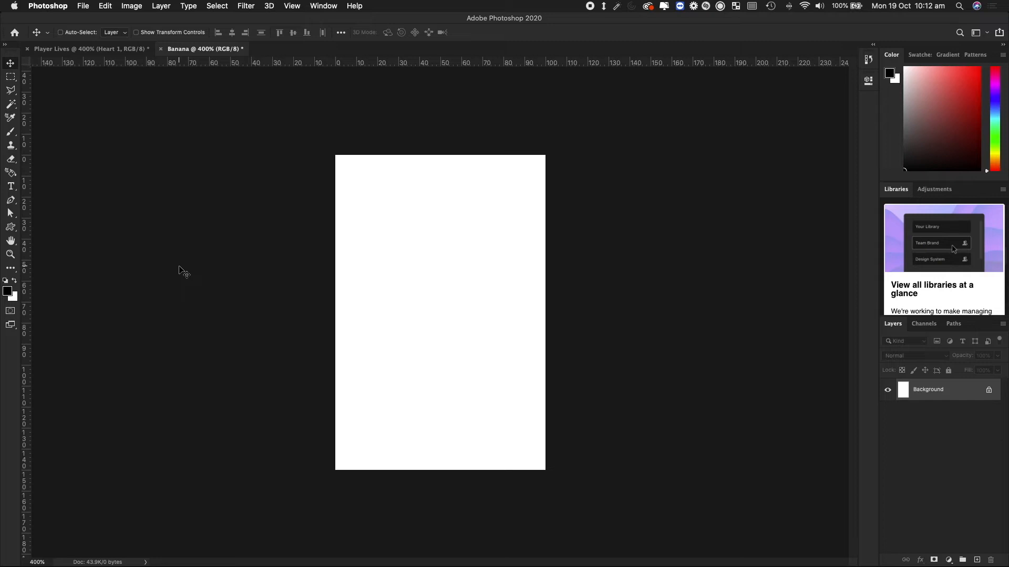
- Switch to the browser and look through Google image results for "banana 2d game asset" in a new tab
key(ctrl+Right)
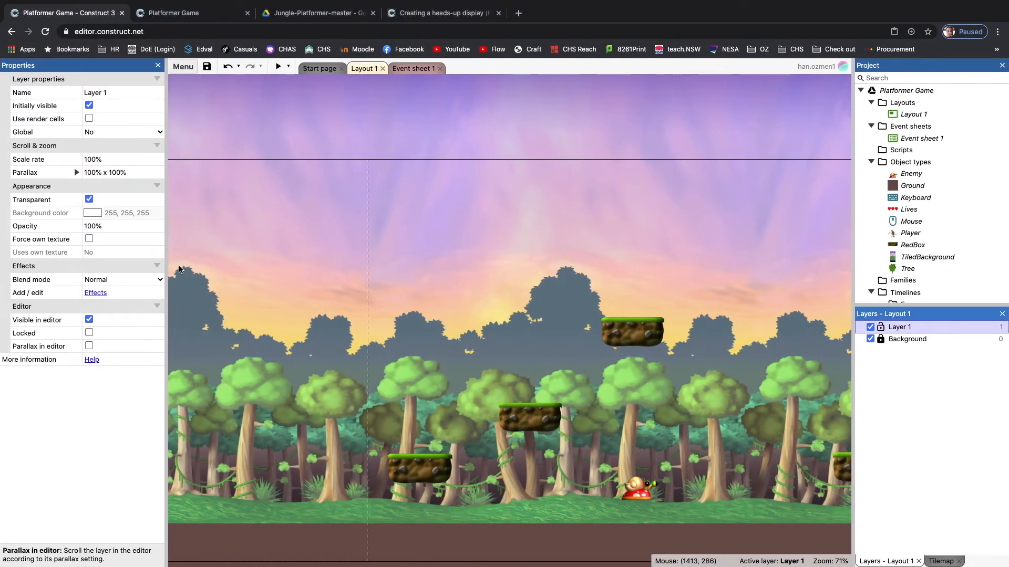
key(super+t)
text(banana)
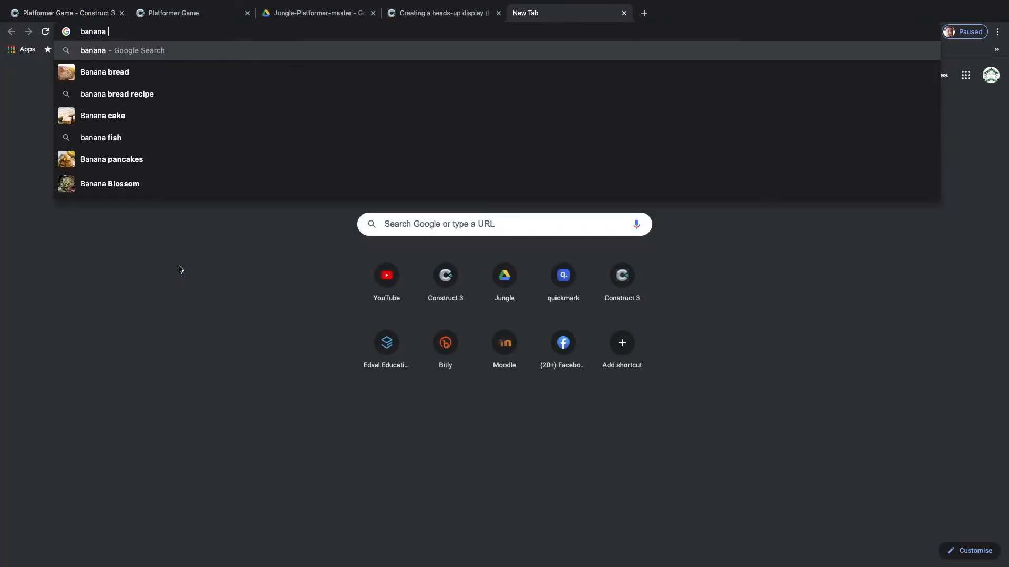
text( 2d game asset)
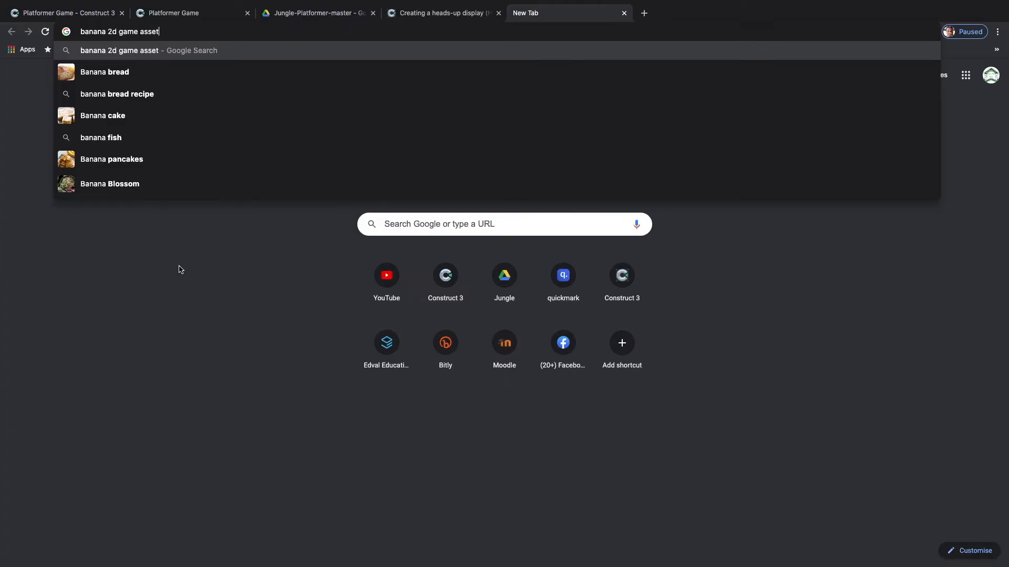
key(Return)
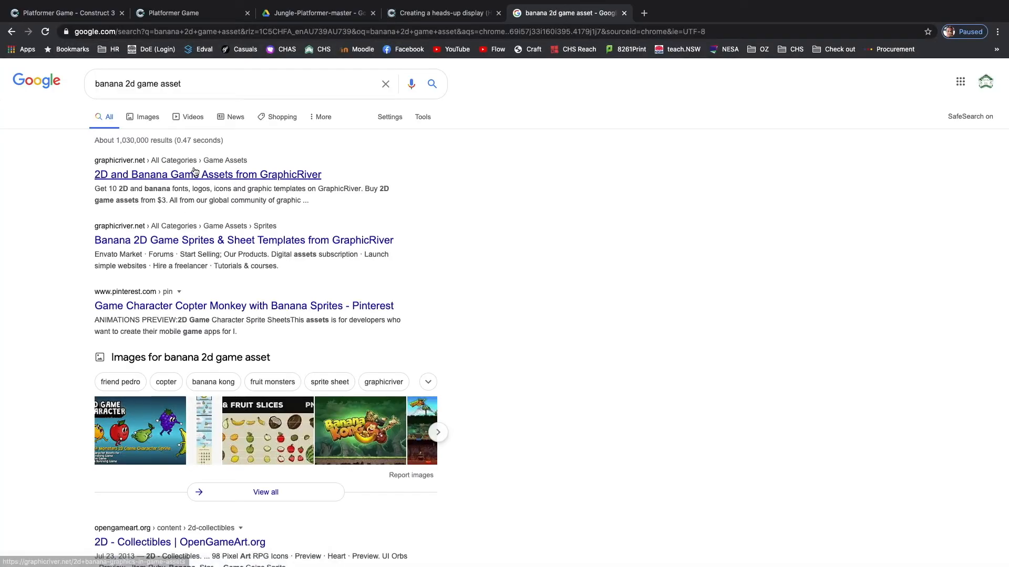
click(152, 122)
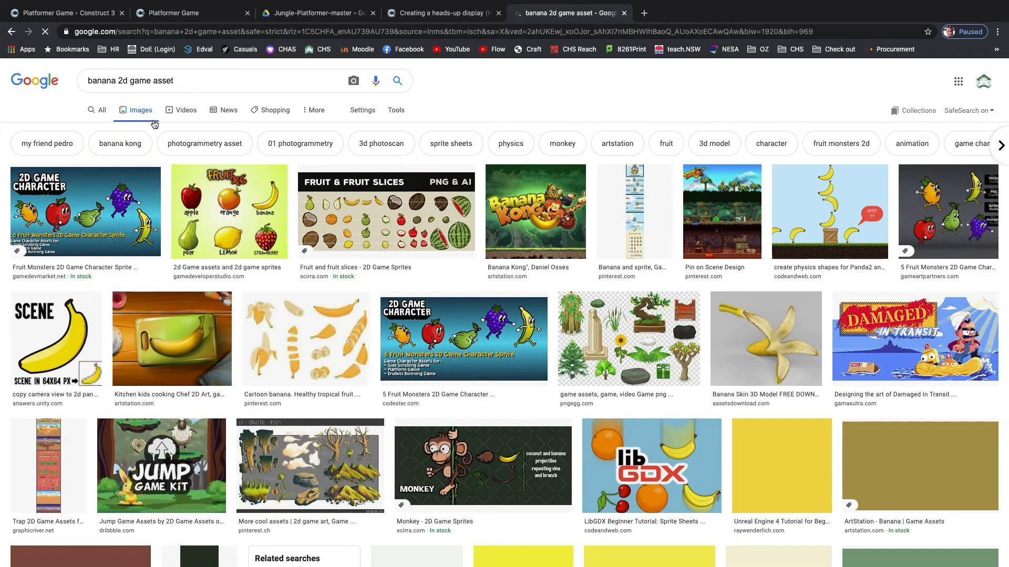
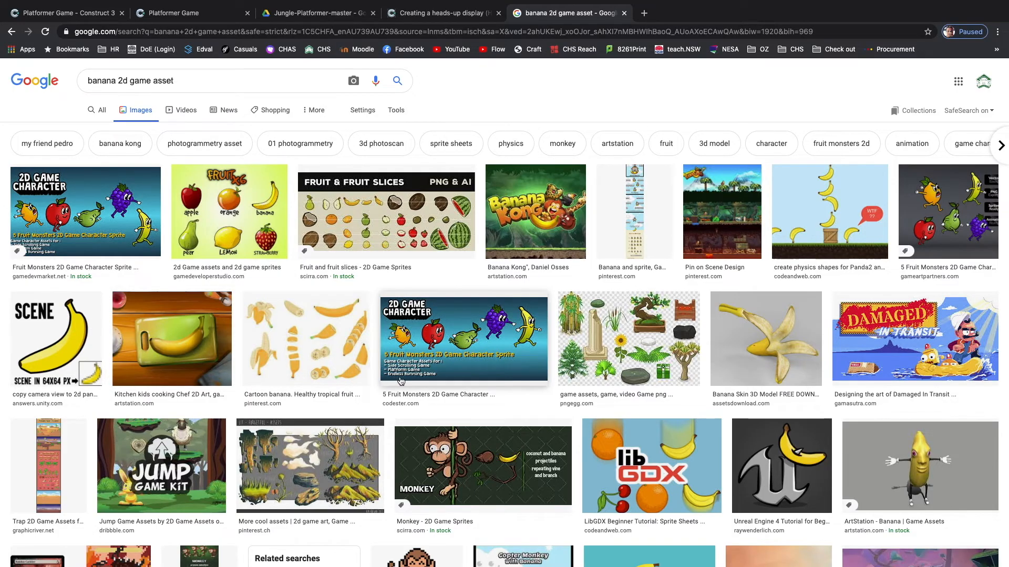
scroll(557, 431, down, 3)
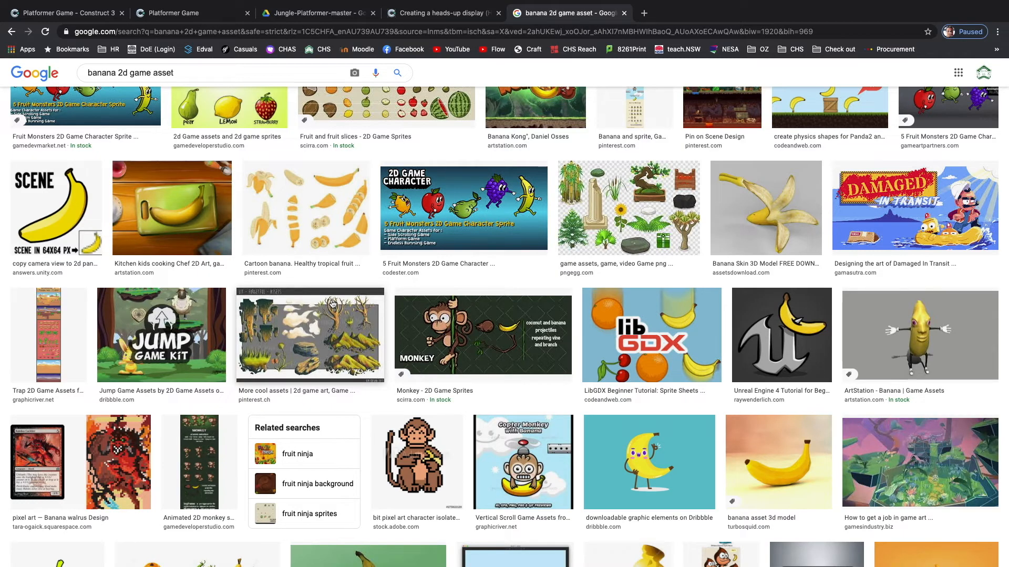
- Switch back to Photoshop and draw a rounded rectangle about 39 by 118 px, with 10 px corner radius, in the canvas's middle
key(ctrl+Left)
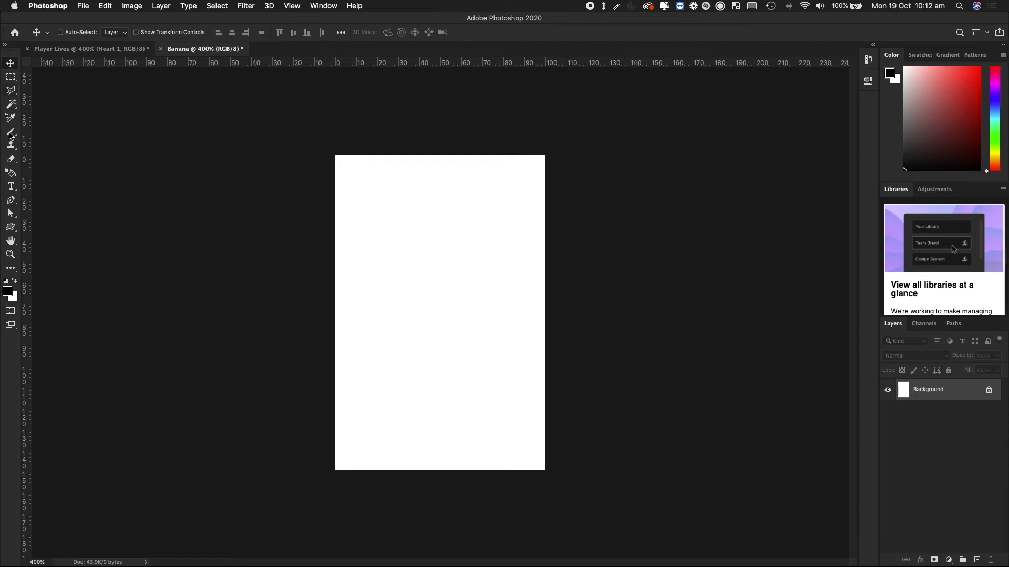
click(12, 230)
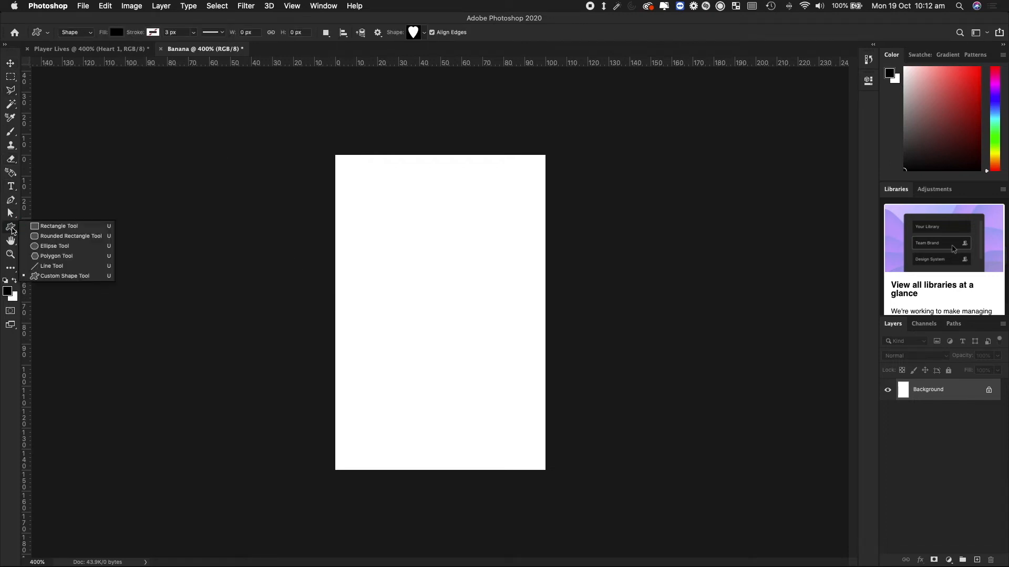
click(56, 236)
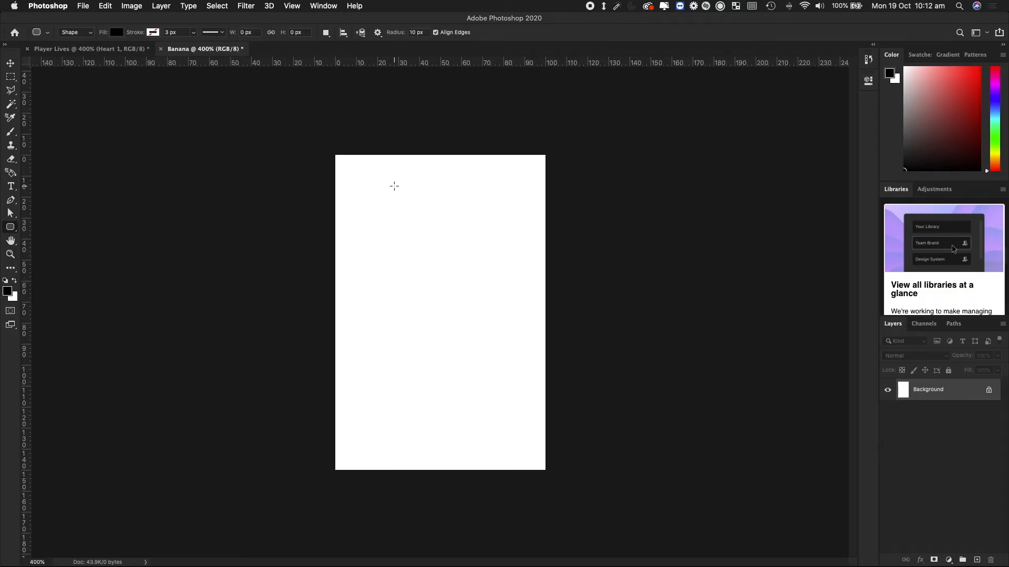
drag(394, 186, 473, 430)
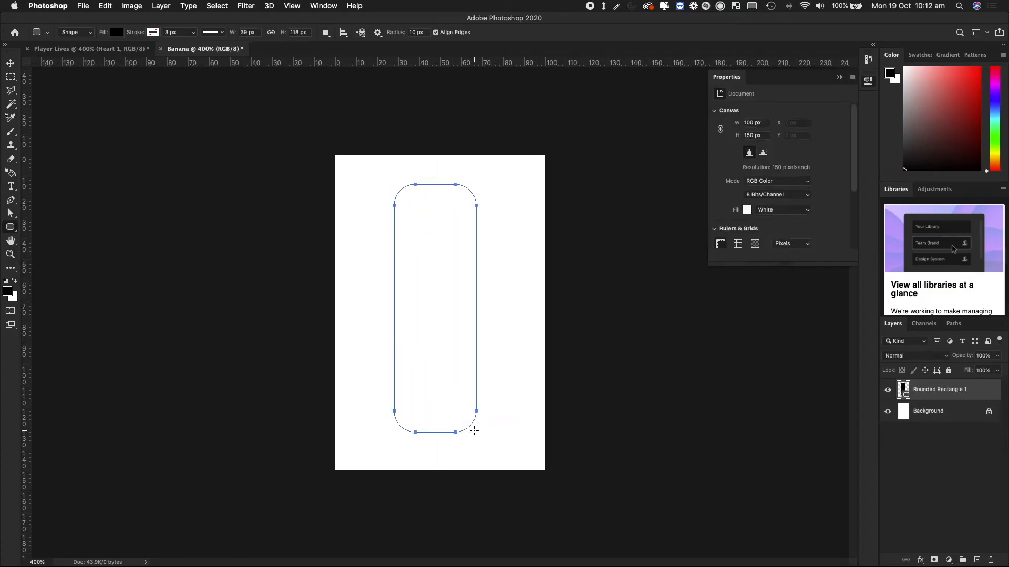
- Fill the rounded rectangle with a bright yellow at hue 58°
click(116, 33)
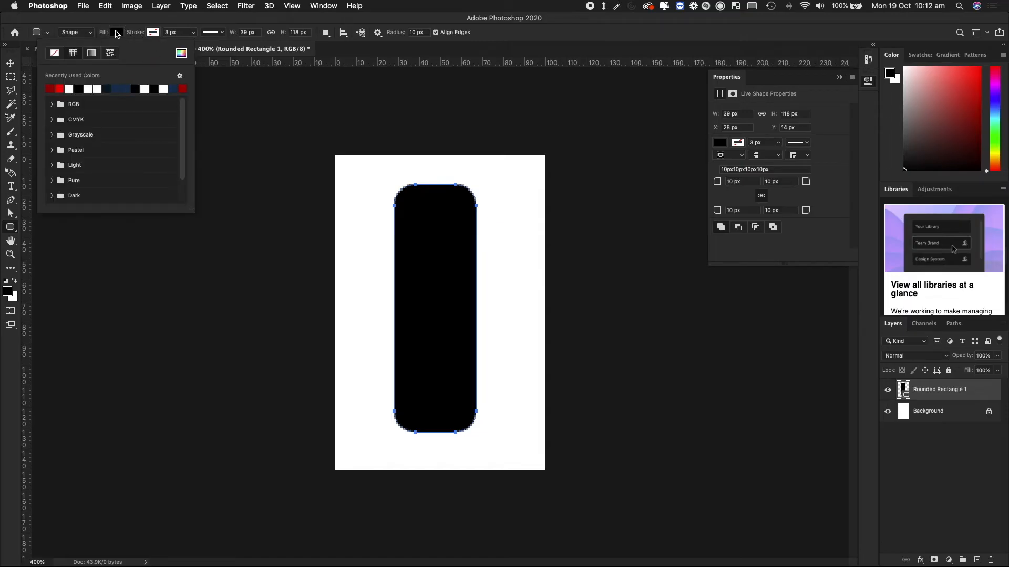
click(116, 32)
click(116, 32)
click(180, 53)
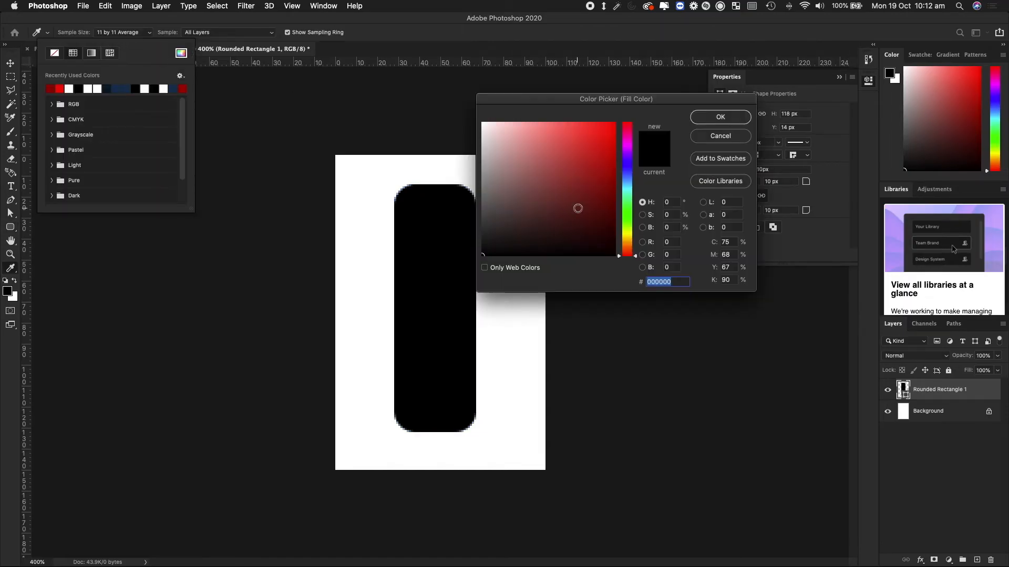
drag(626, 211, 627, 235)
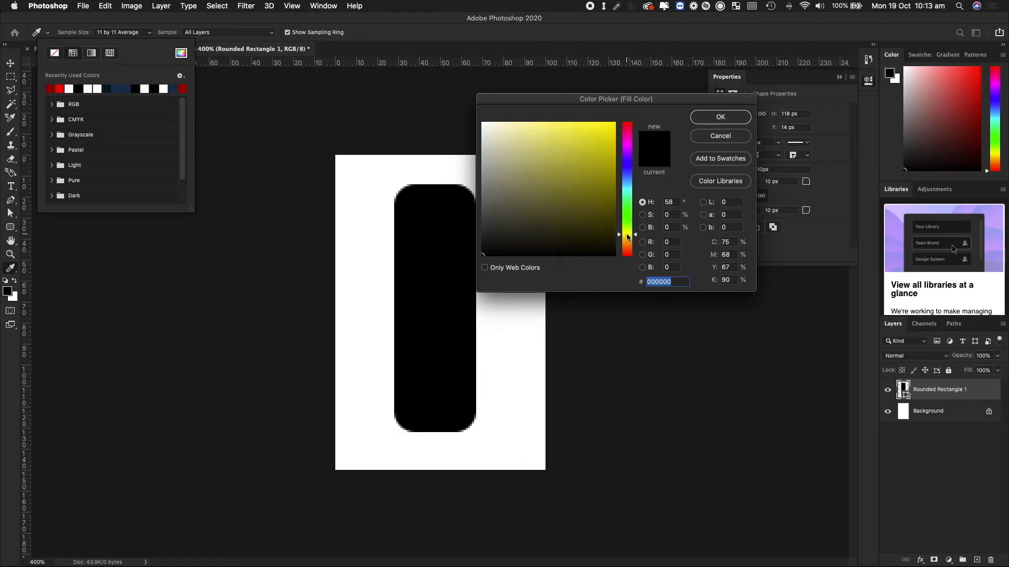
drag(592, 166, 618, 126)
click(725, 118)
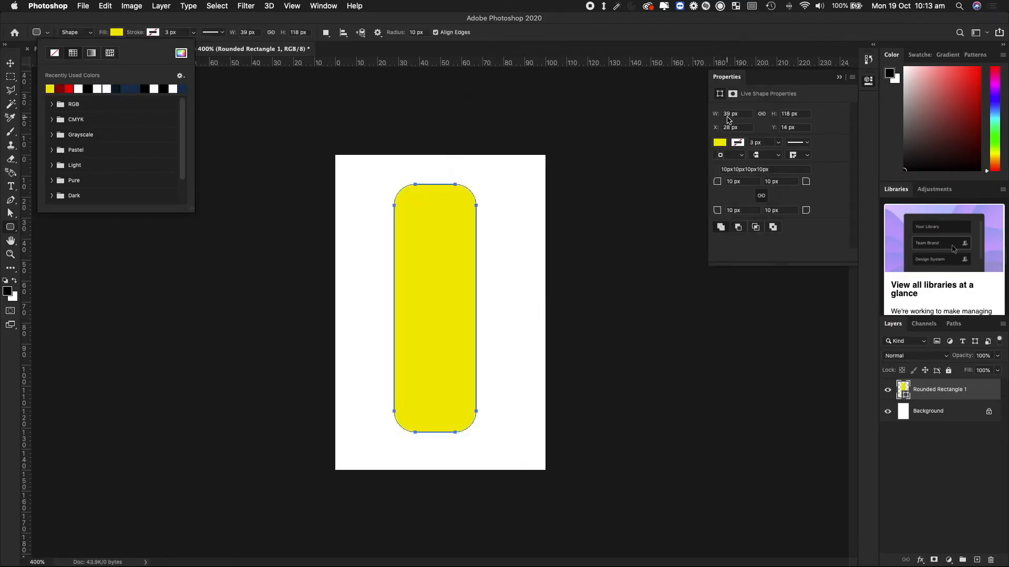
click(132, 25)
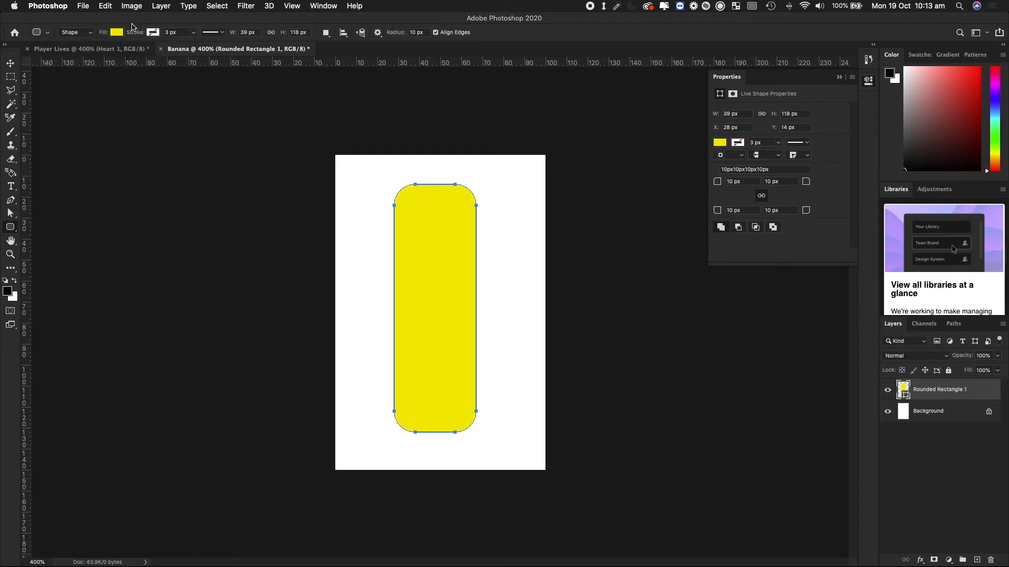
- Add a 2 px black outside stroke to the rounded rectangle's layer style
right_click(983, 392)
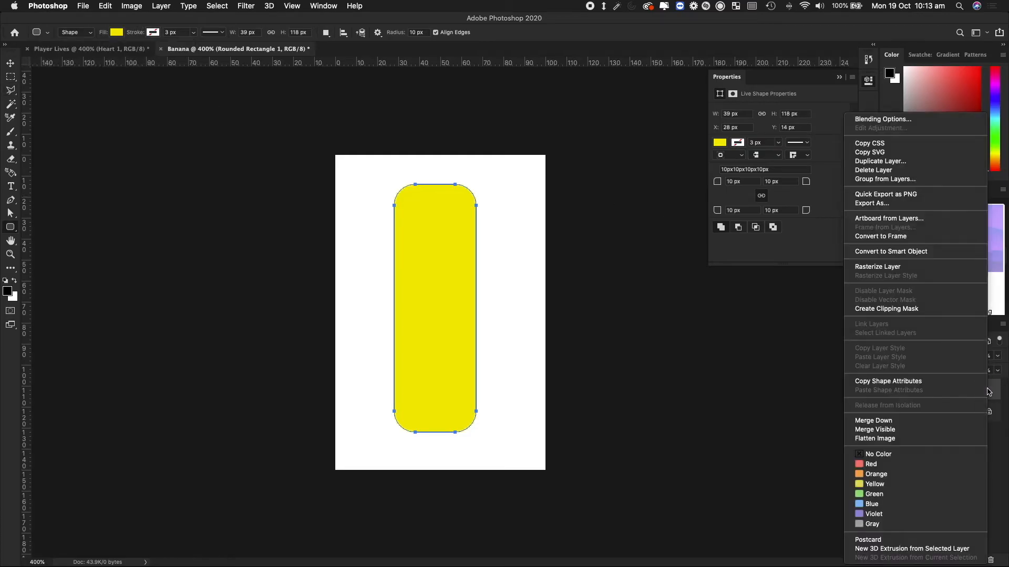
click(892, 120)
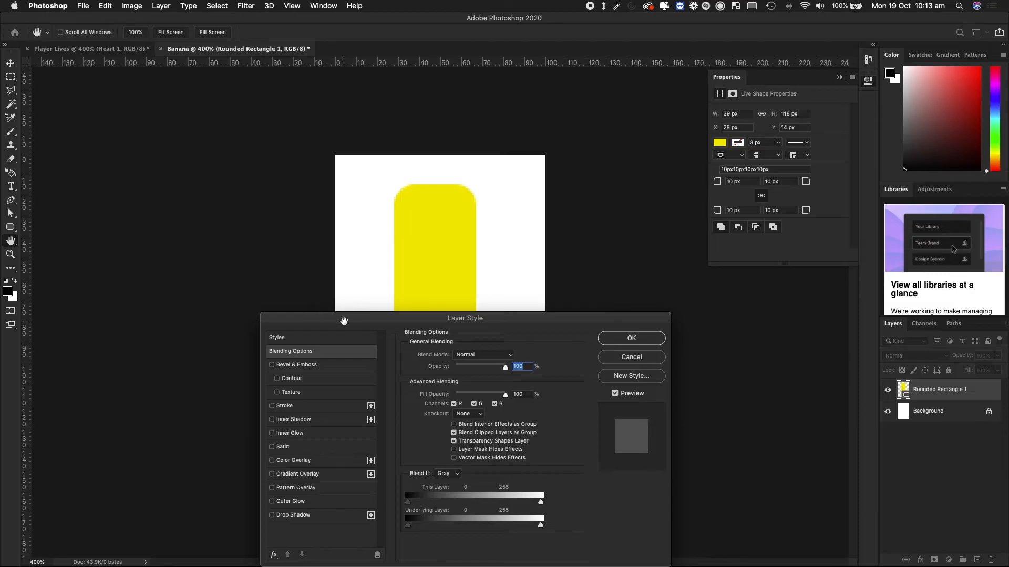
drag(343, 320, 638, 189)
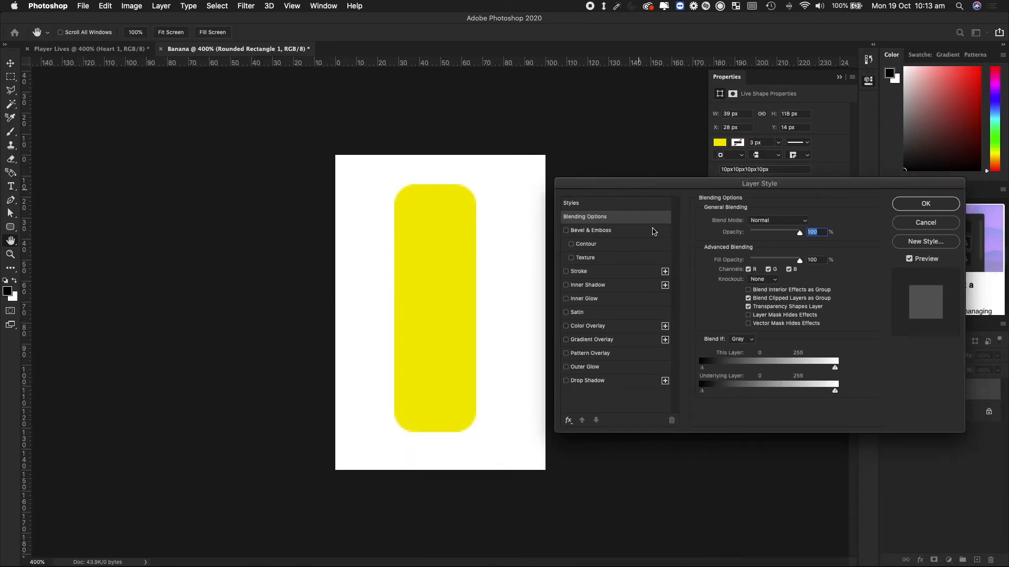
click(581, 273)
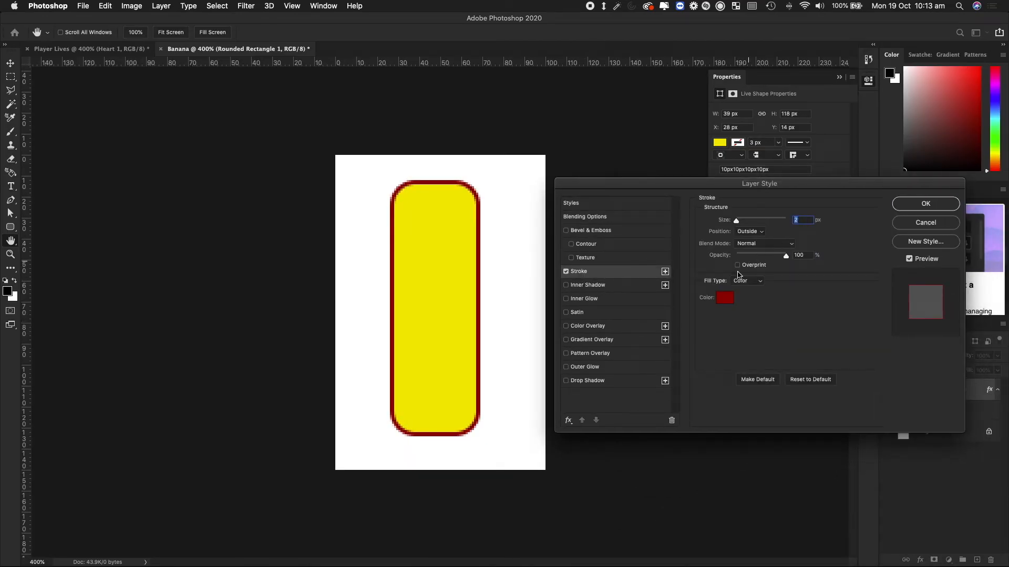
click(724, 298)
drag(577, 176, 455, 287)
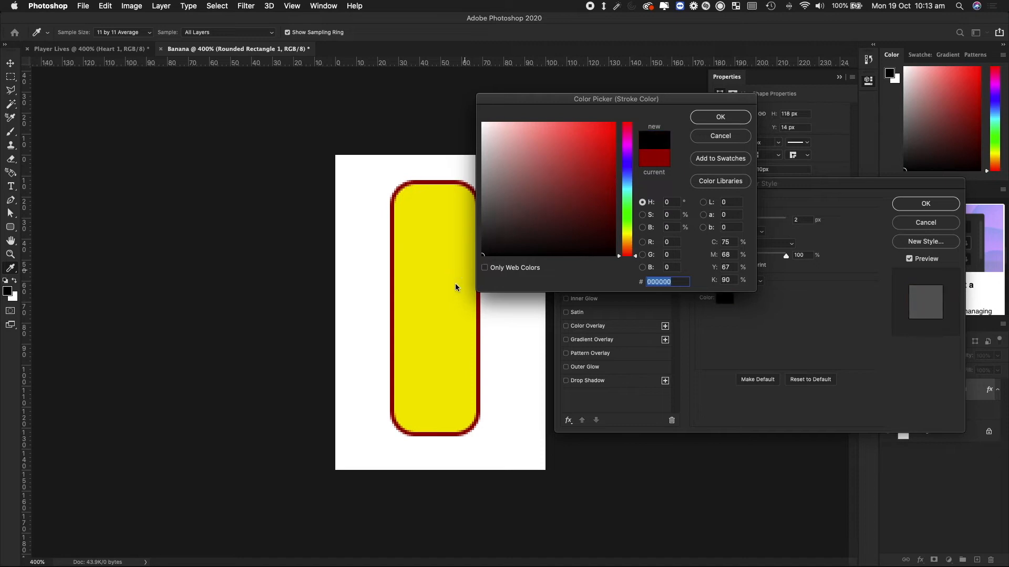
click(720, 117)
click(928, 204)
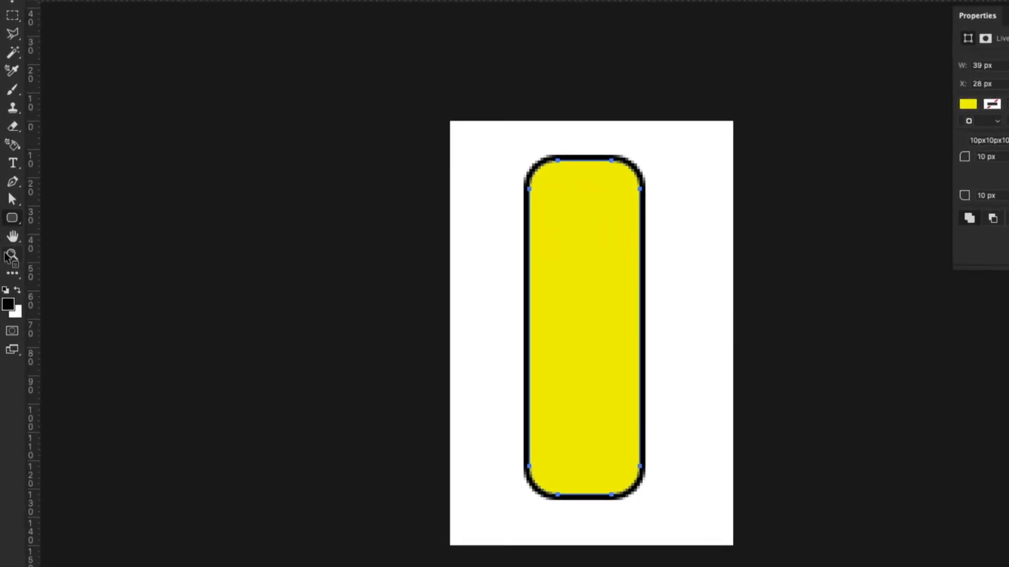
- Pull the rectangle's top-right anchor up and outward with the Direct Selection tool, accepting conversion to a regular path
click(10, 213)
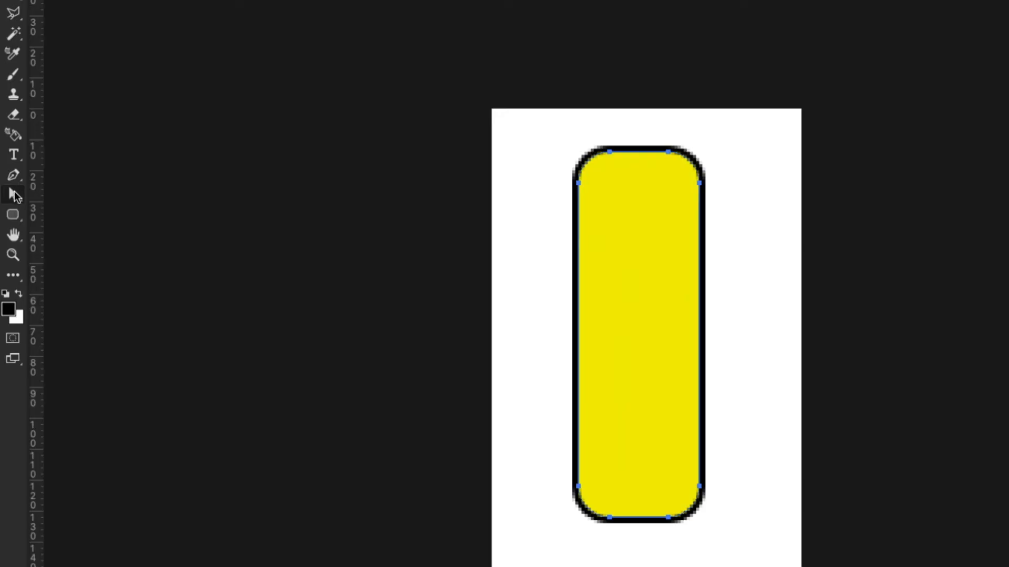
click(20, 195)
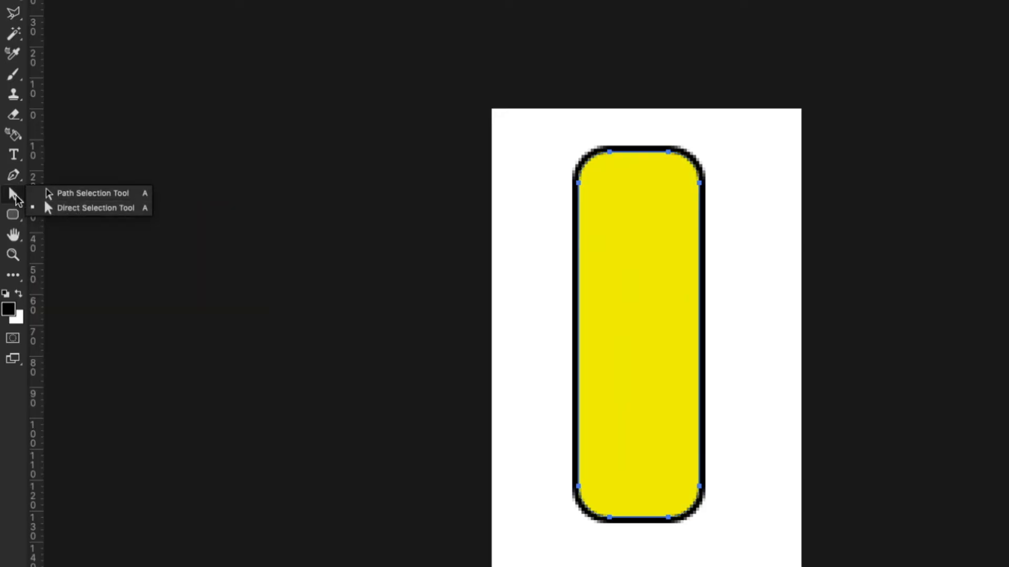
click(85, 210)
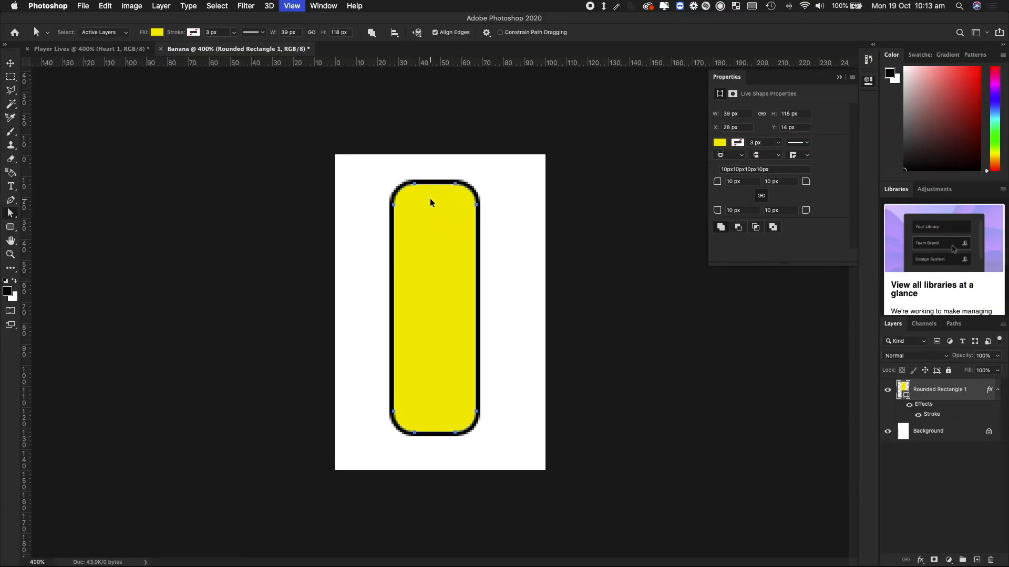
key(super+equal)
key(super+equal)
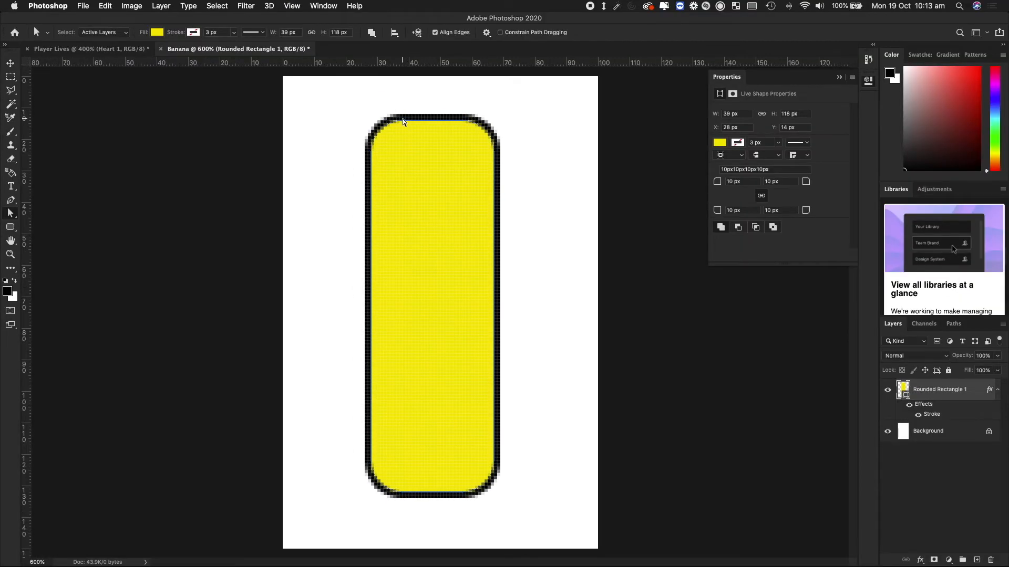
drag(462, 124, 524, 110)
click(584, 202)
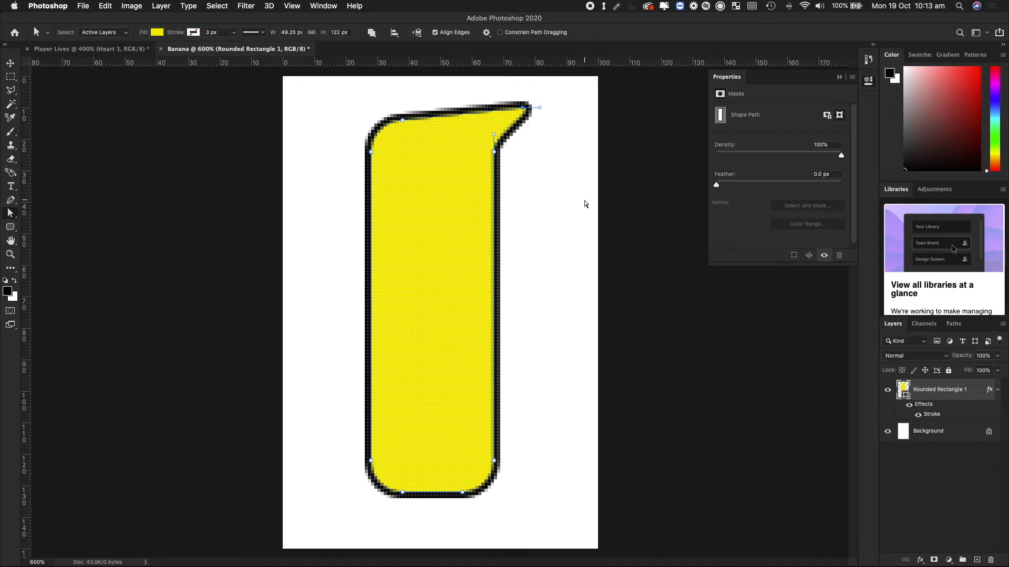
- Reshape the banana's upper half by bulging its left side, lowering the left shoulder, and moving the right edge and tip inward
drag(371, 153, 339, 255)
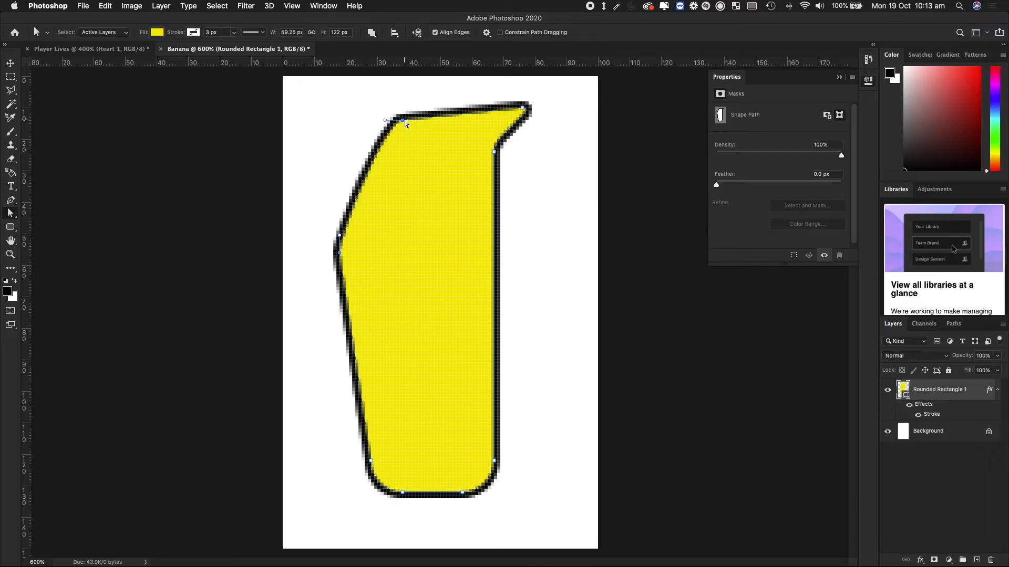
drag(405, 124, 393, 153)
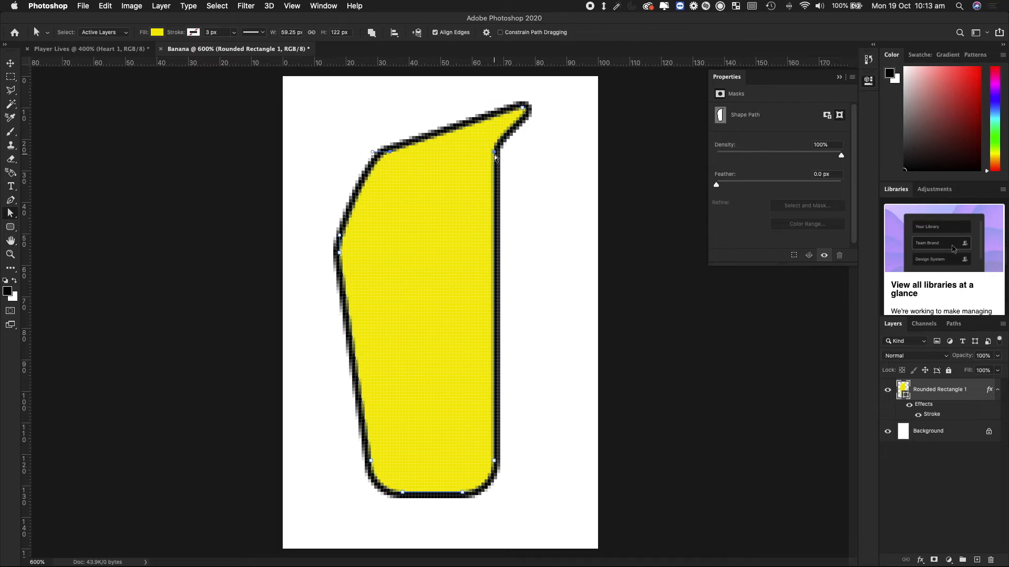
drag(494, 156, 475, 180)
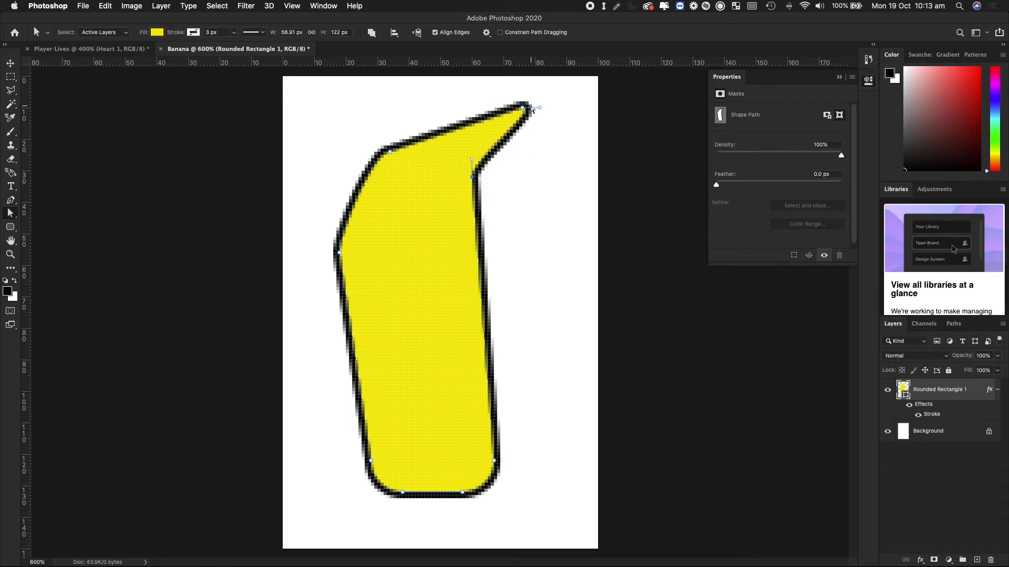
drag(531, 108, 473, 112)
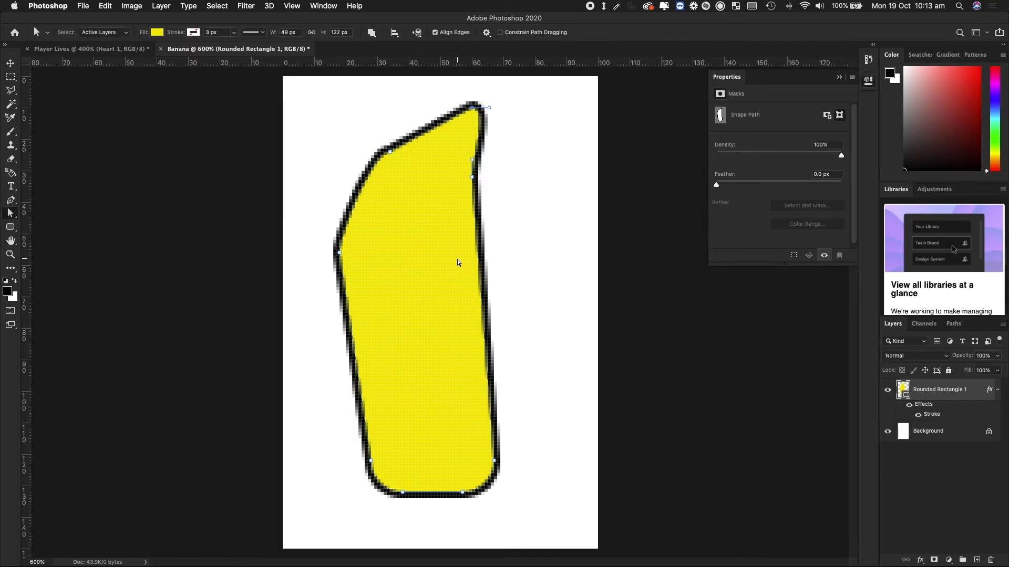
- Bend the banana's lower half toward the bottom right by repositioning its lower anchors, and pull the left bulge inward
drag(494, 466, 472, 316)
drag(465, 497, 535, 505)
click(403, 494)
drag(402, 494, 449, 509)
drag(371, 462, 373, 391)
drag(339, 252, 370, 241)
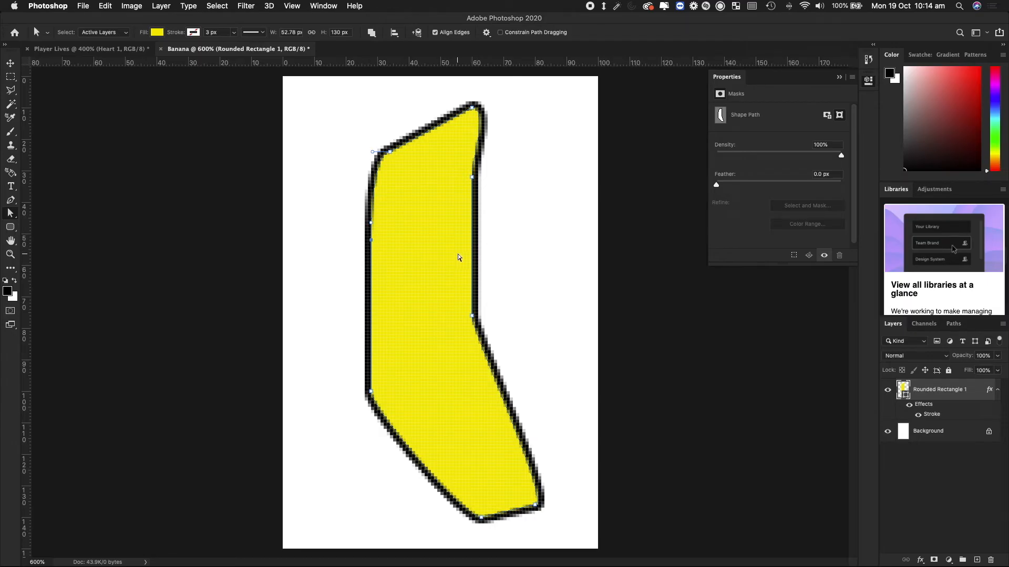
- Add an anchor point midway down the banana's left edge and pull it outward into a gentle bulge
key(super+plus)
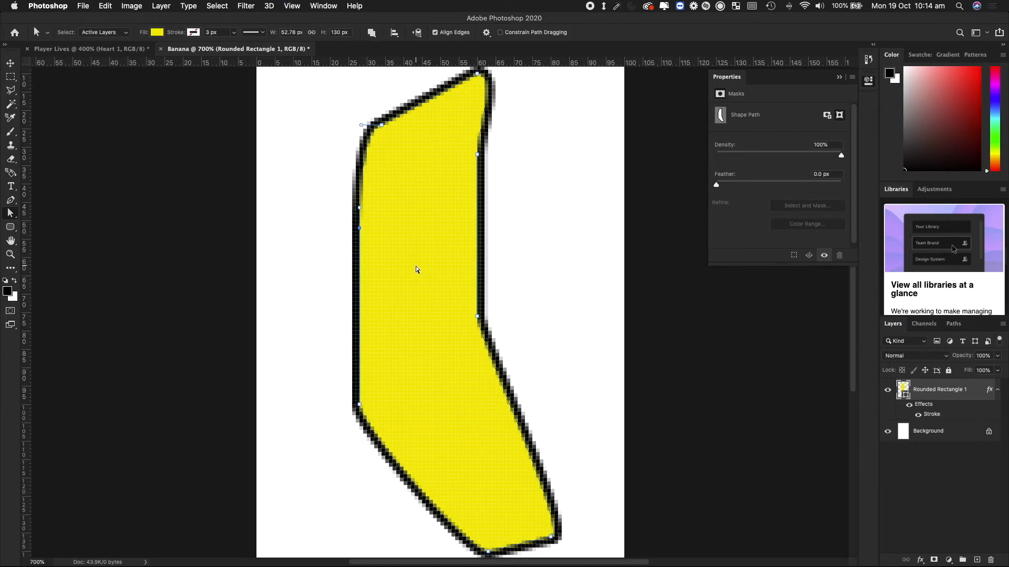
key(super+plus)
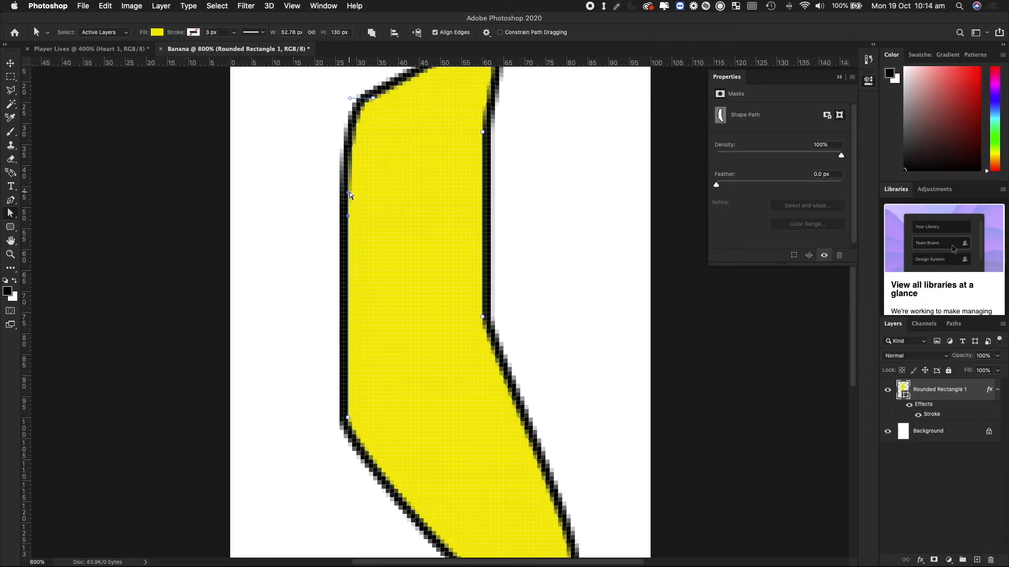
right_click(348, 306)
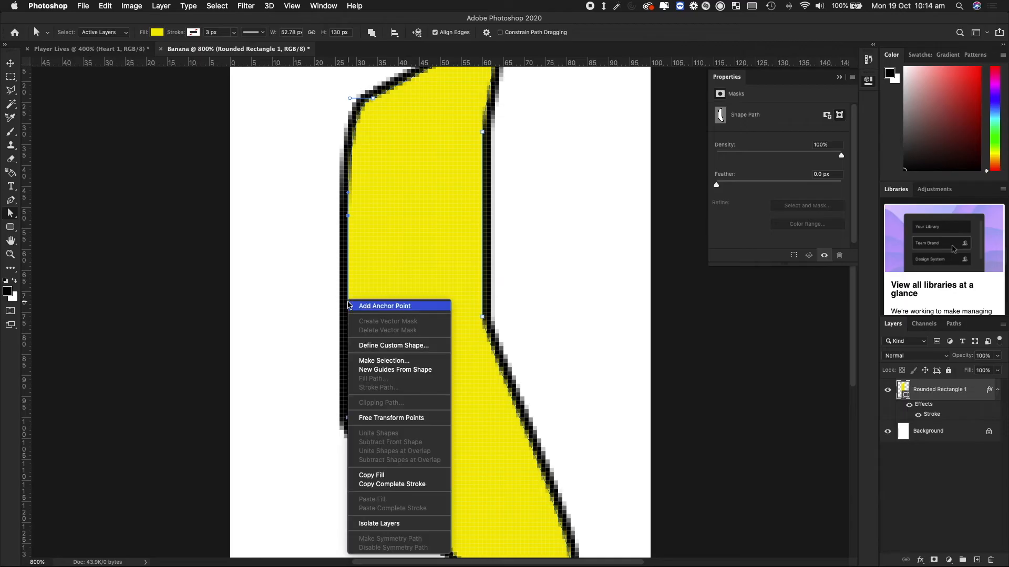
click(389, 309)
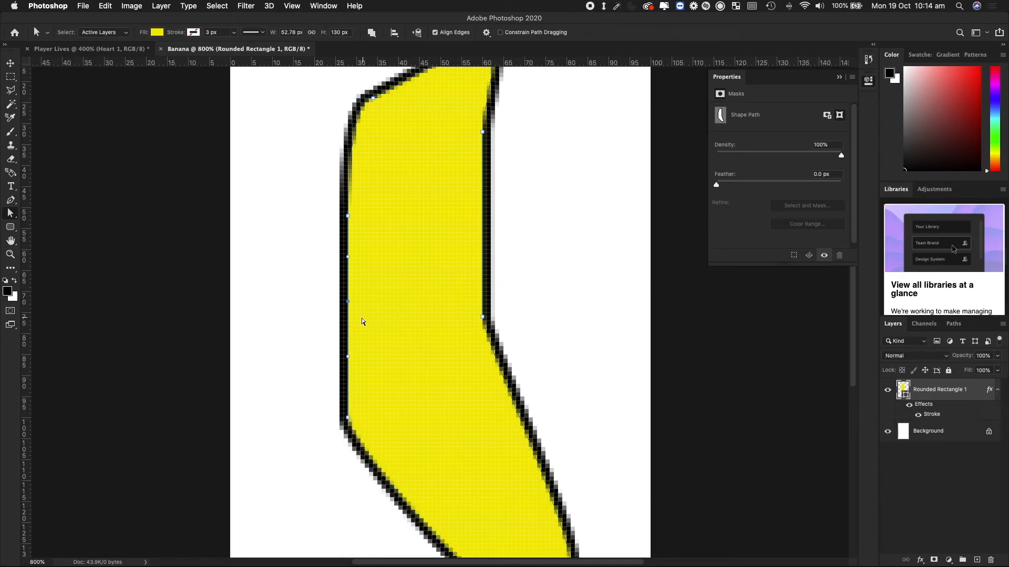
mouse_move(347, 305)
mouse_down()
mouse_move(291, 305)
mouse_move(346, 306)
mouse_move(340, 313)
mouse_up()
mouse_move(287, 306)
mouse_down()
mouse_move(333, 308)
mouse_move(298, 308)
mouse_up()
key(super+equal)
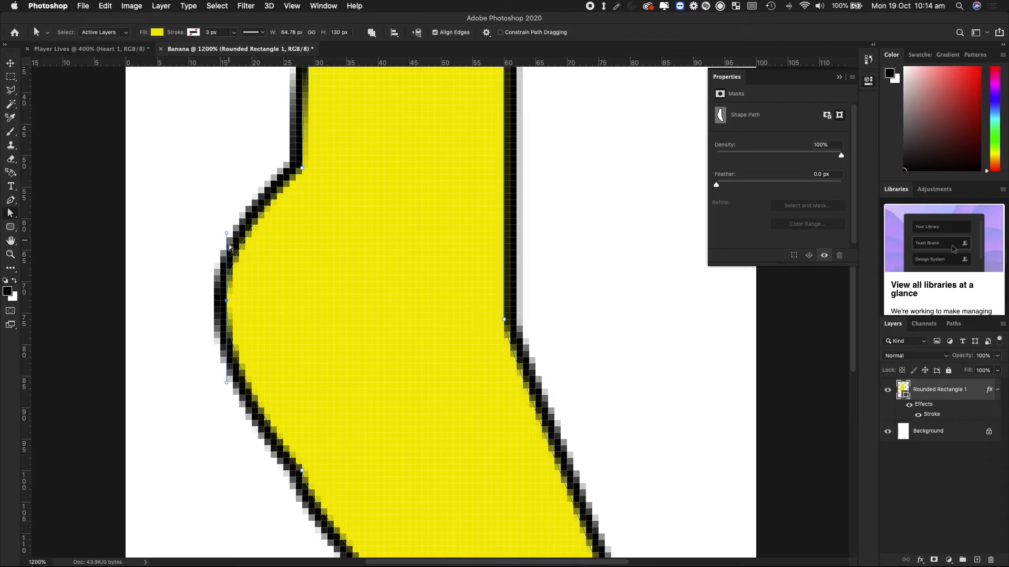
drag(227, 235, 279, 311)
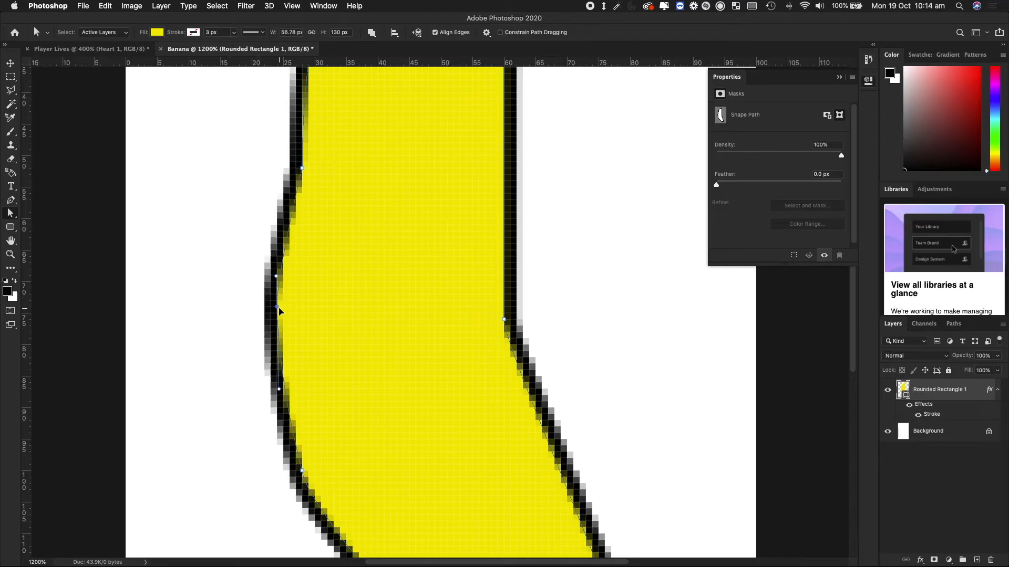
- Smooth the banana's left side into a continuous outward curve by adjusting its upper, middle and shoulder points
alt+scroll(337, 305, down, 5)
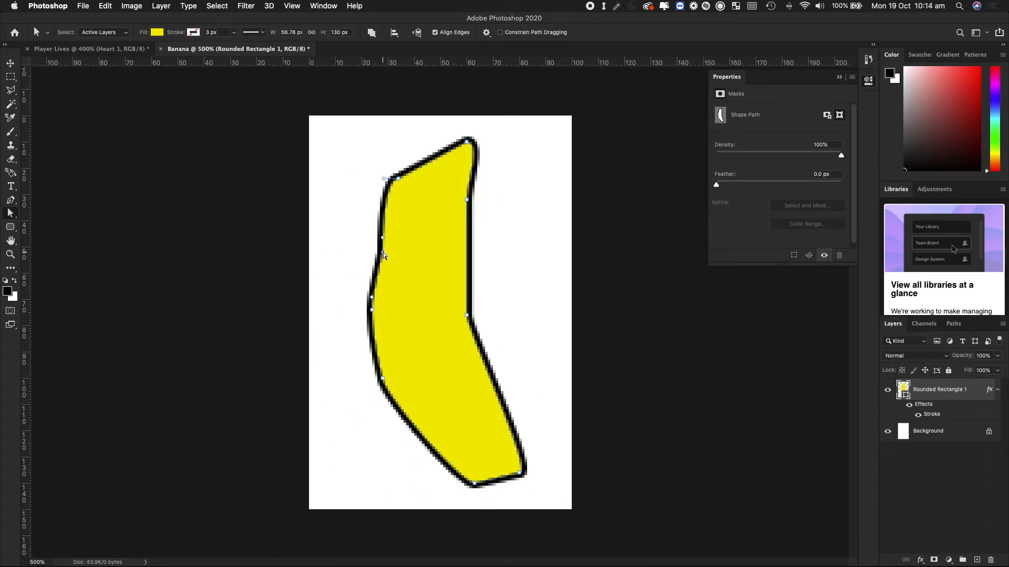
mouse_move(383, 256)
mouse_down()
mouse_move(367, 234)
mouse_move(370, 246)
mouse_up()
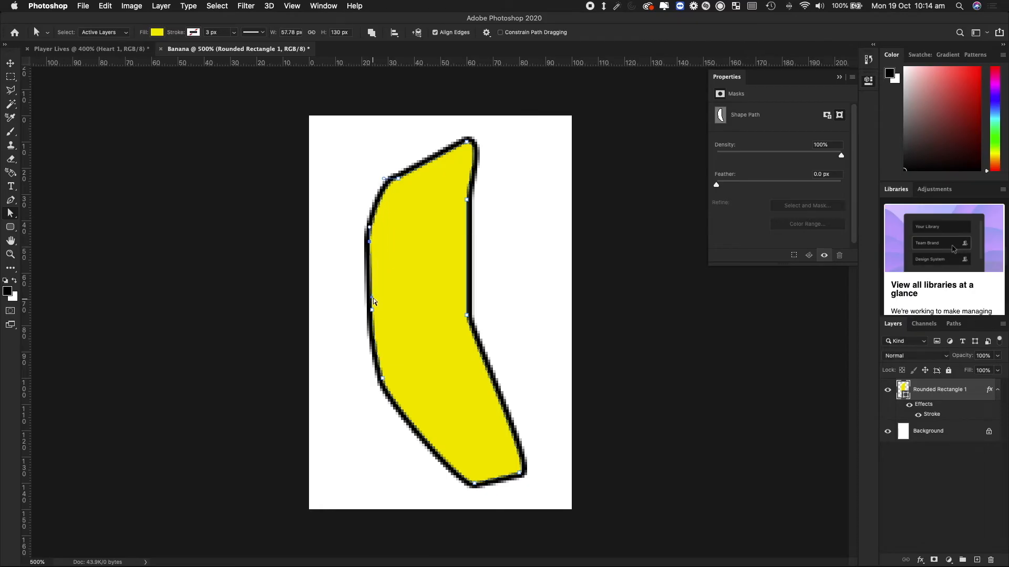
mouse_move(373, 301)
mouse_down()
mouse_move(369, 279)
mouse_move(364, 316)
mouse_up()
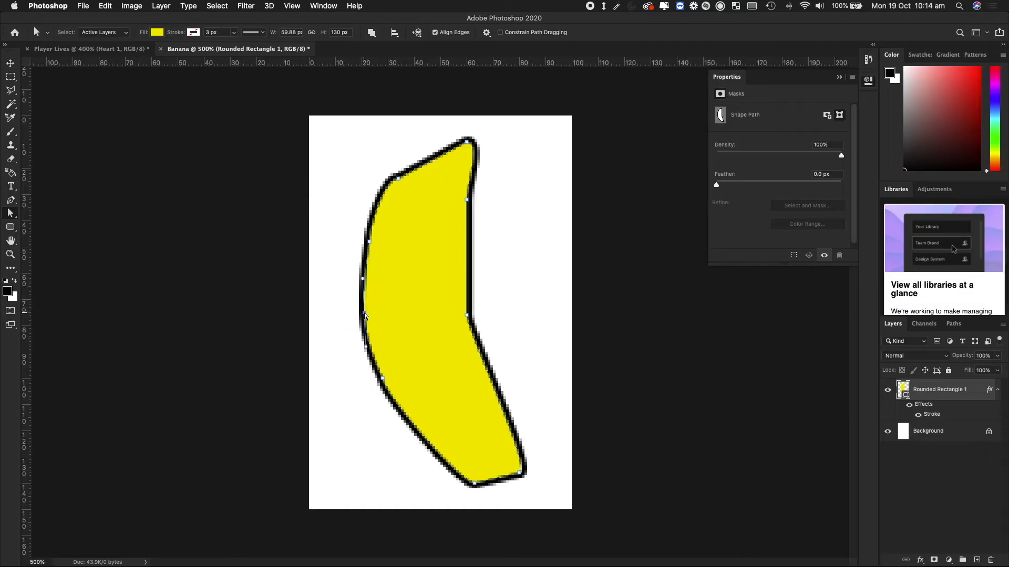
mouse_move(379, 179)
mouse_down()
mouse_move(374, 196)
mouse_move(397, 179)
mouse_up()
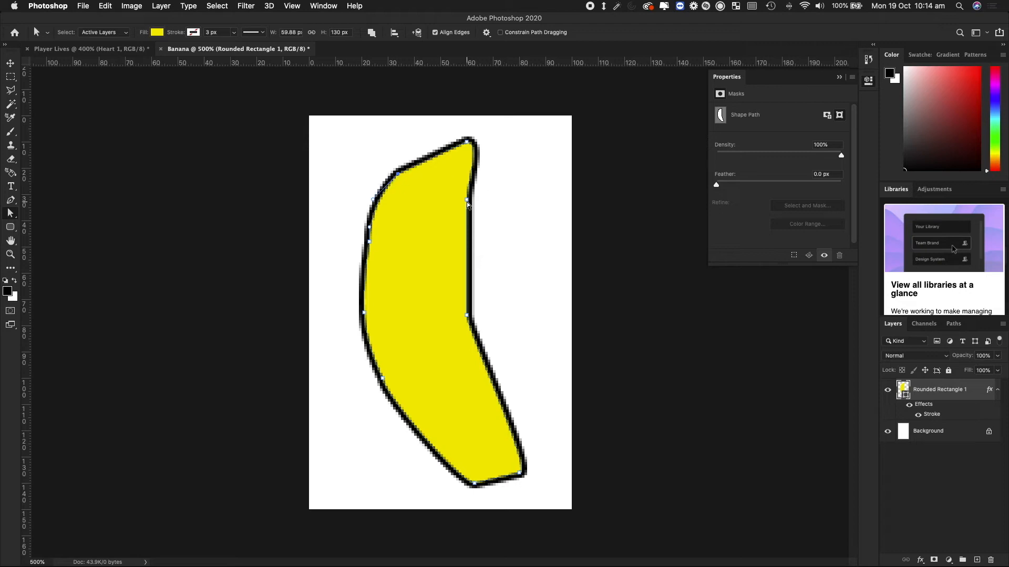
- Form a narrow stem by raising the upper right anchor, adding an anchor on the top edge, and pulling the tip up
drag(467, 199, 469, 181)
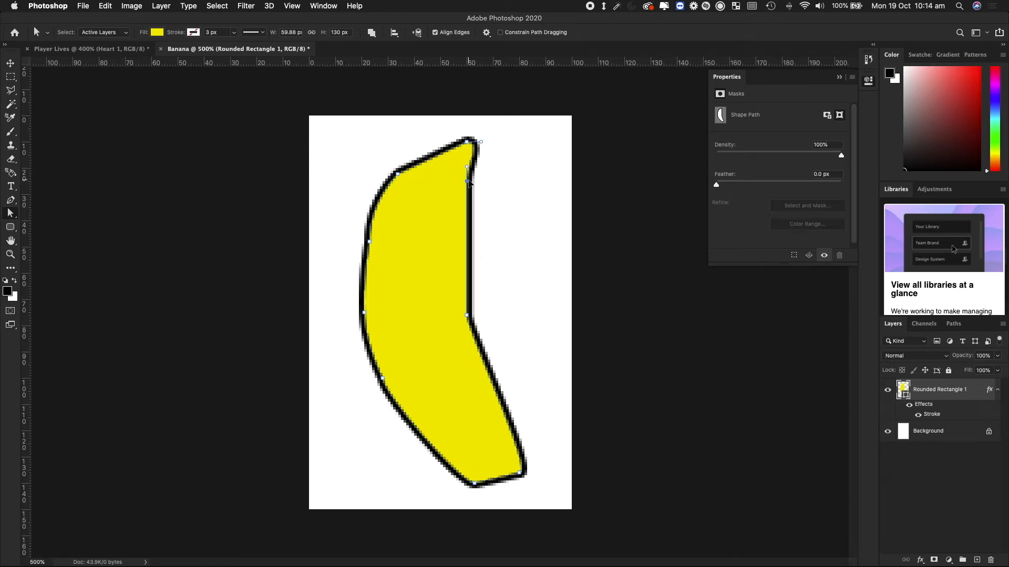
right_click(431, 160)
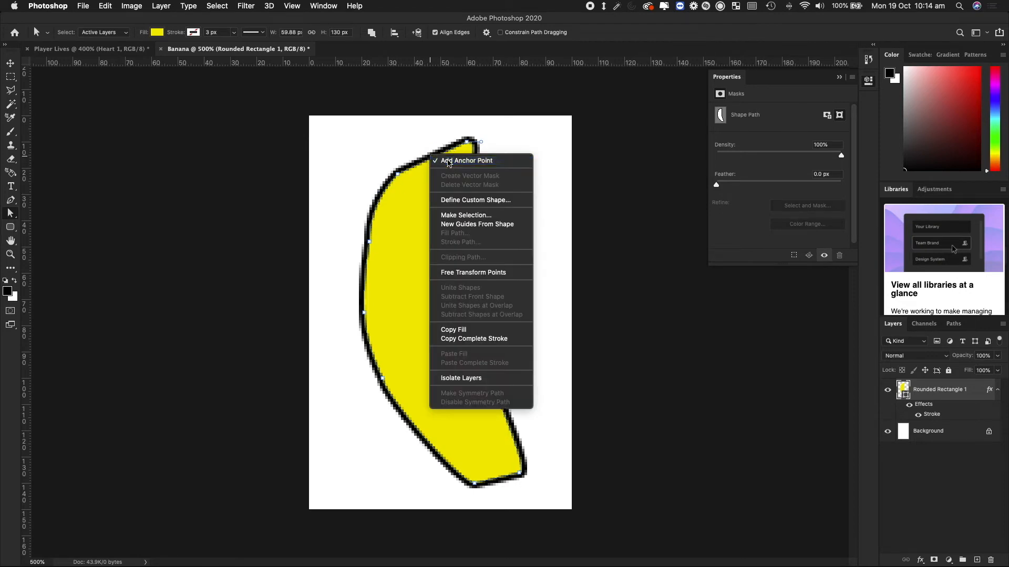
click(434, 160)
drag(432, 159, 467, 132)
click(467, 142)
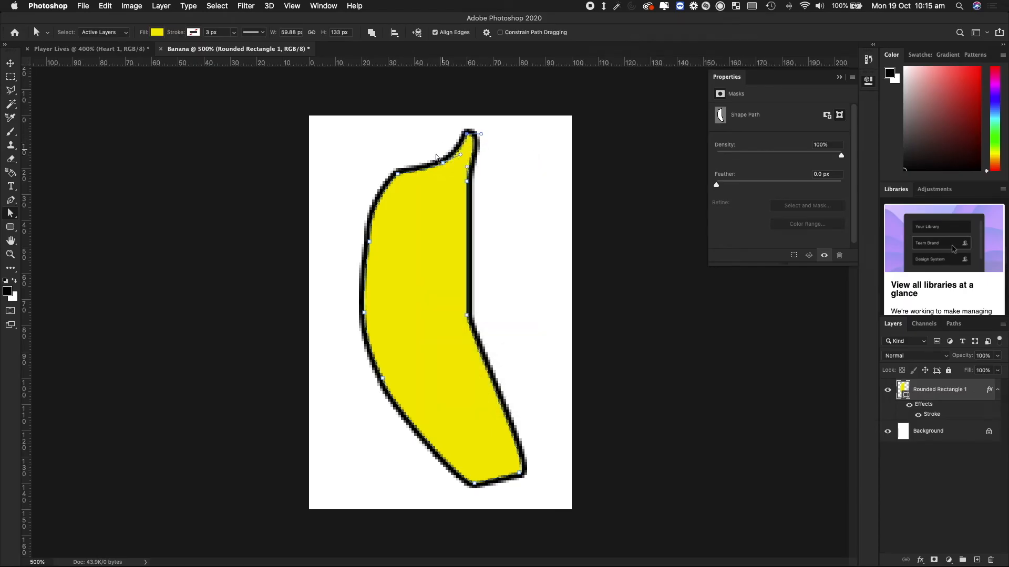
click(442, 163)
drag(425, 172, 397, 182)
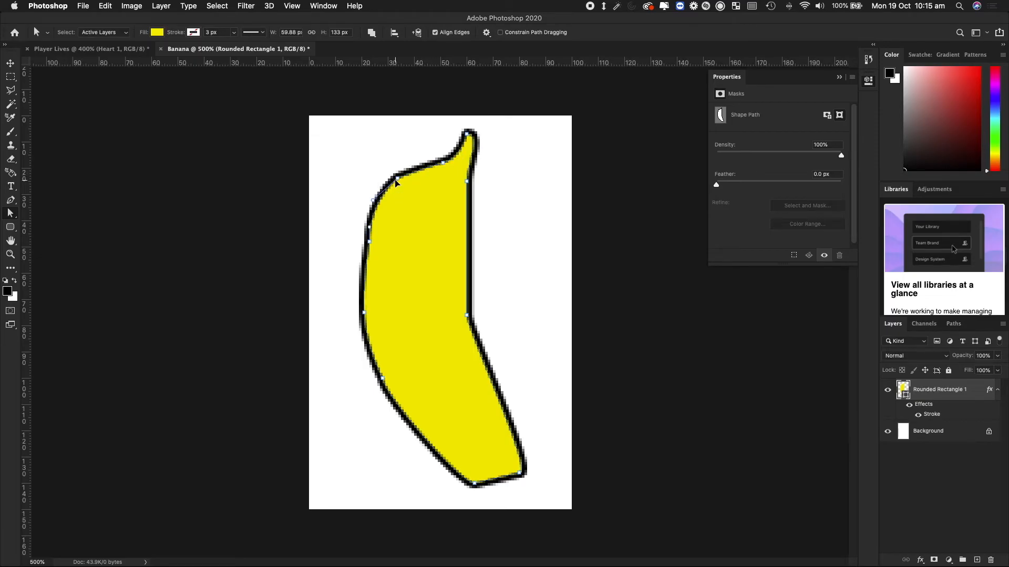
- Curve the banana's right side inward by raising its middle anchor, adding an anchor below, and pulling both toward the left
click(468, 315)
drag(468, 316, 467, 221)
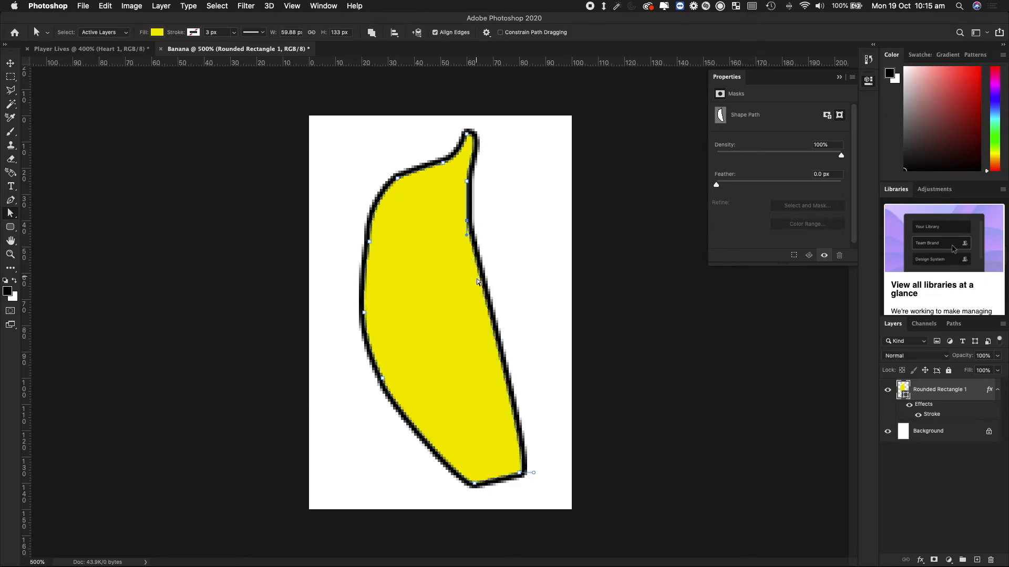
right_click(487, 311)
click(494, 314)
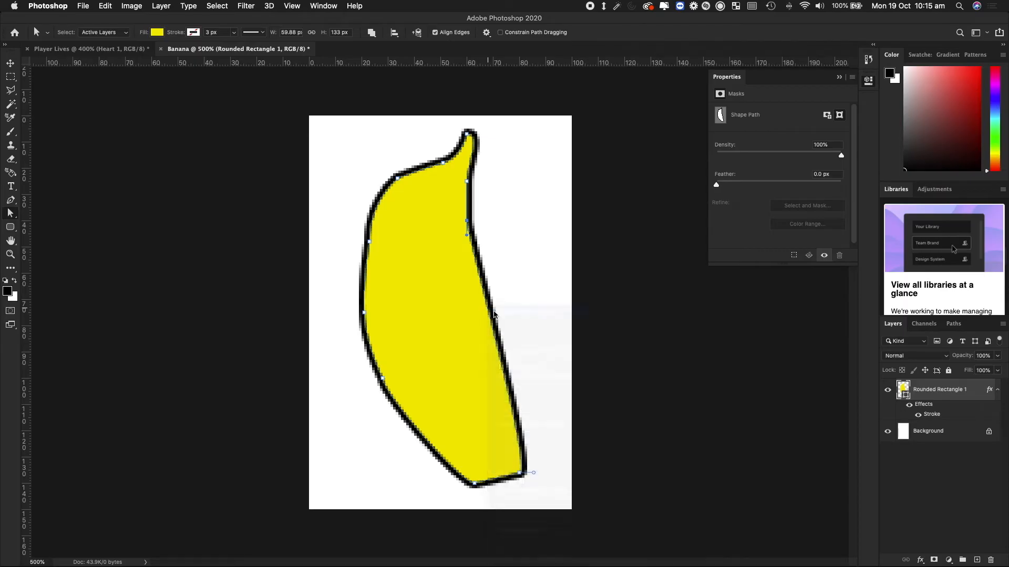
drag(493, 315, 459, 323)
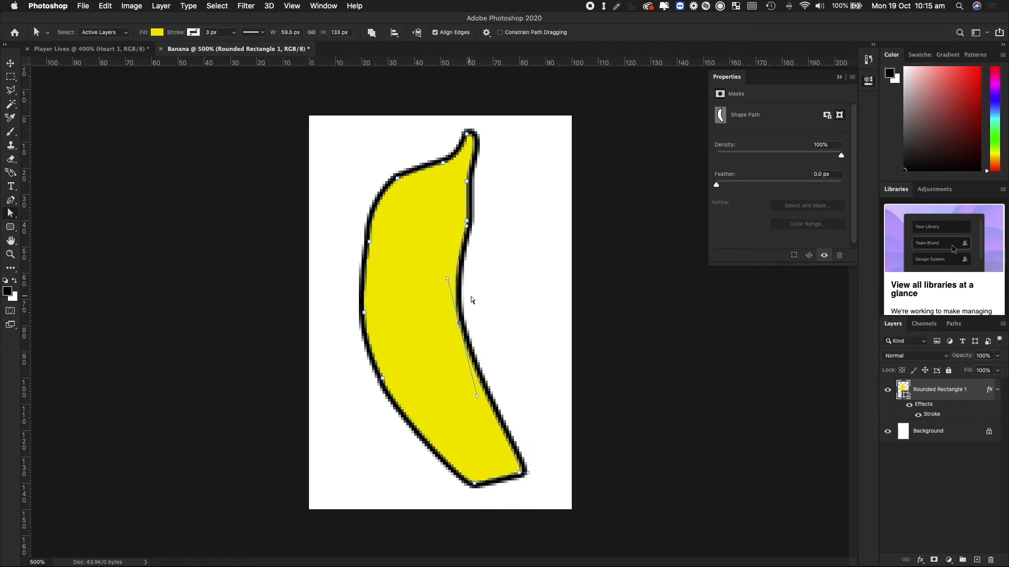
drag(467, 221, 457, 208)
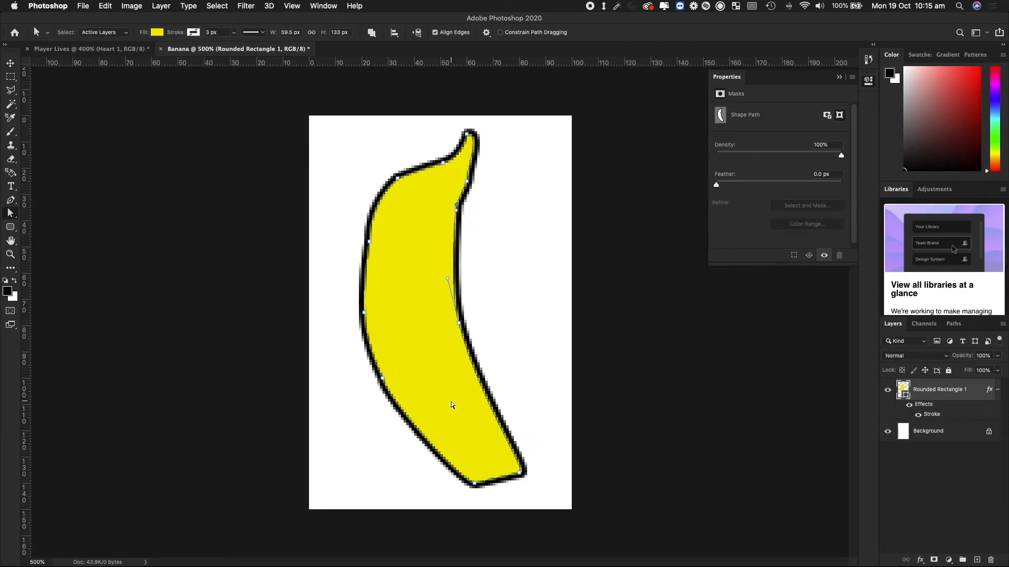
- Round the banana's lower tip by adding an anchor point on its bottom edge and pulling it down and right, and deselect the path
right_click(498, 479)
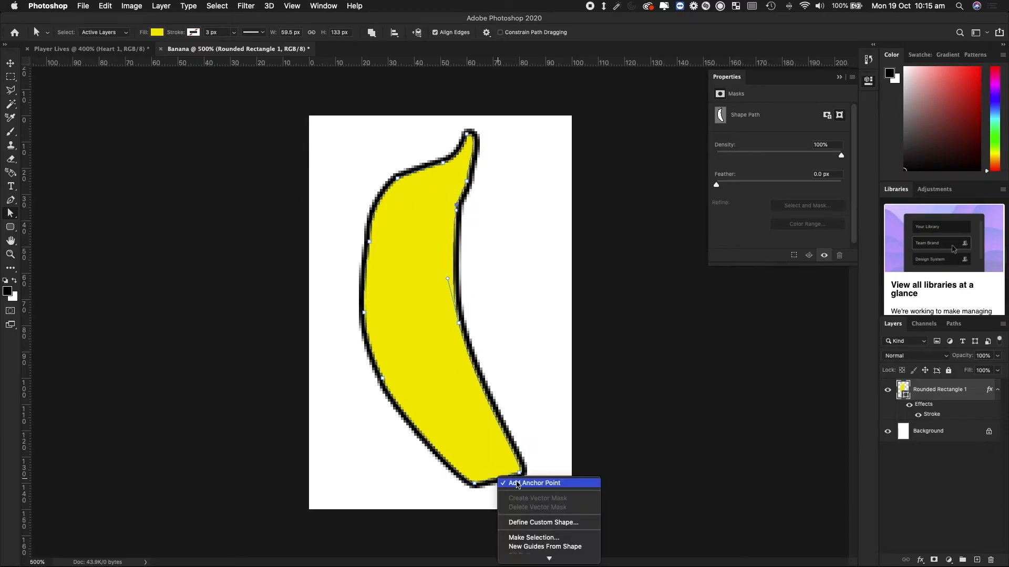
click(515, 482)
drag(498, 479, 509, 493)
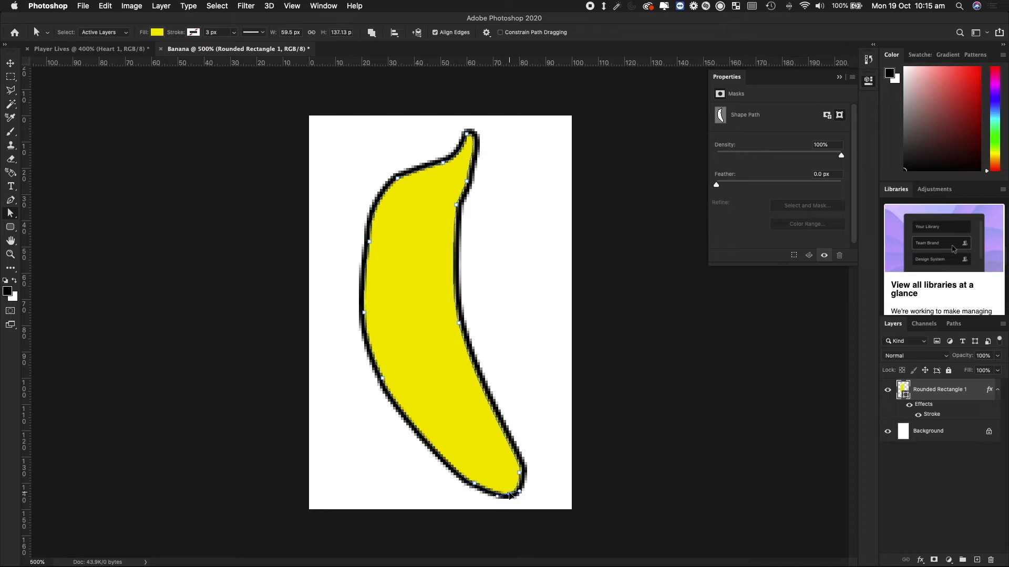
click(401, 416)
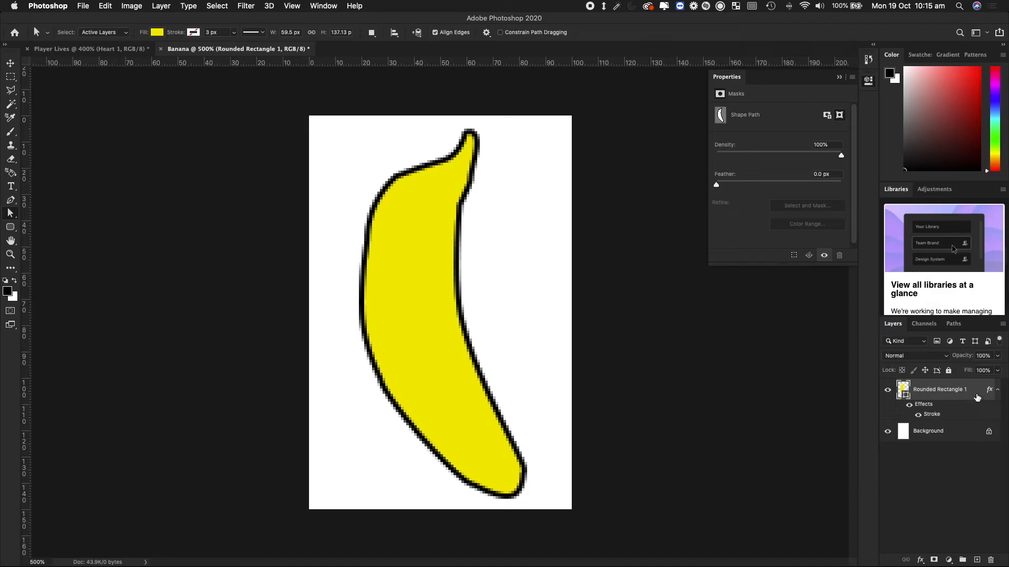
- Open the blending options of the banana's shape layer and move the dialog clear of the drawing
right_click(962, 392)
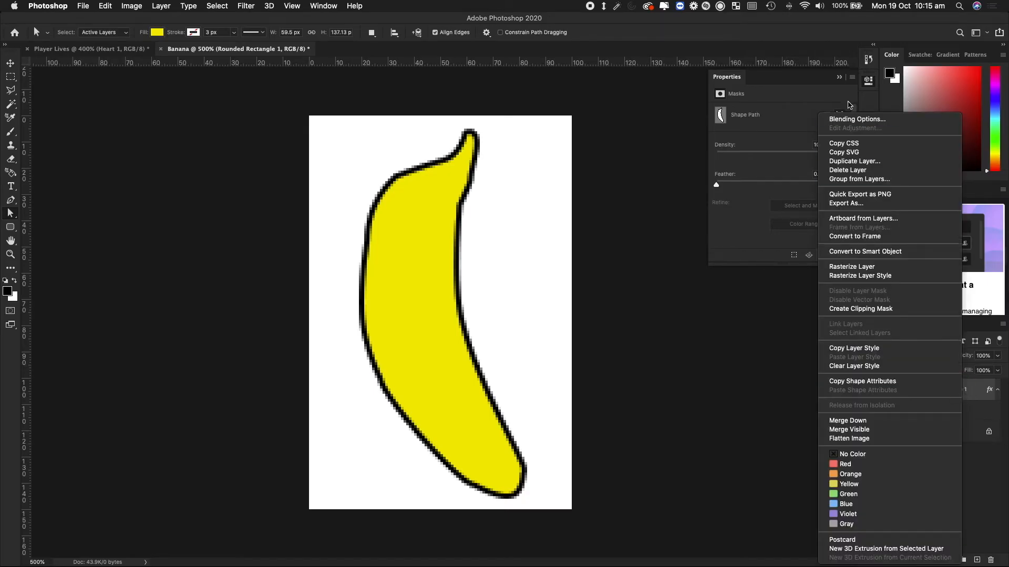
click(859, 121)
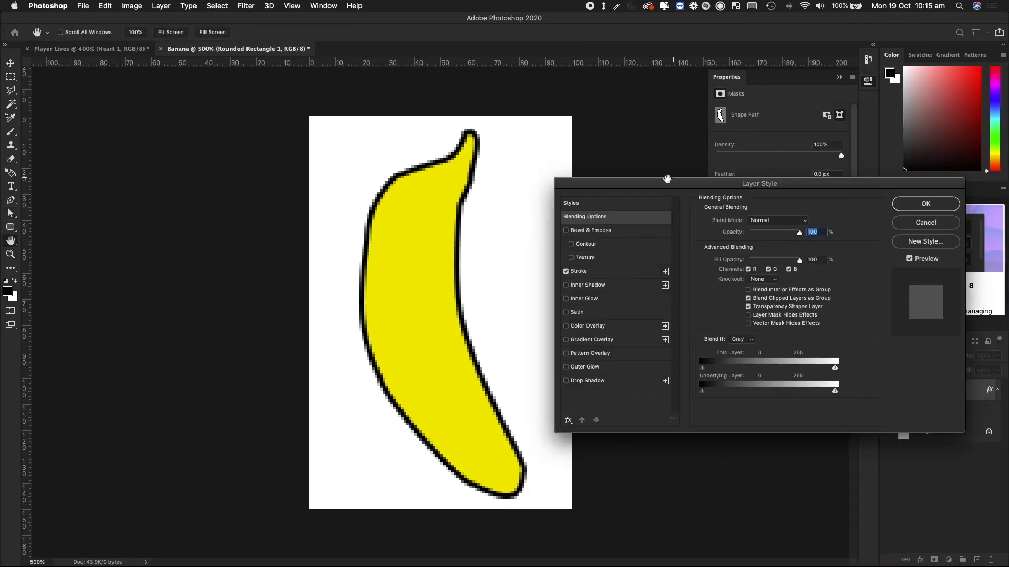
drag(643, 184, 682, 125)
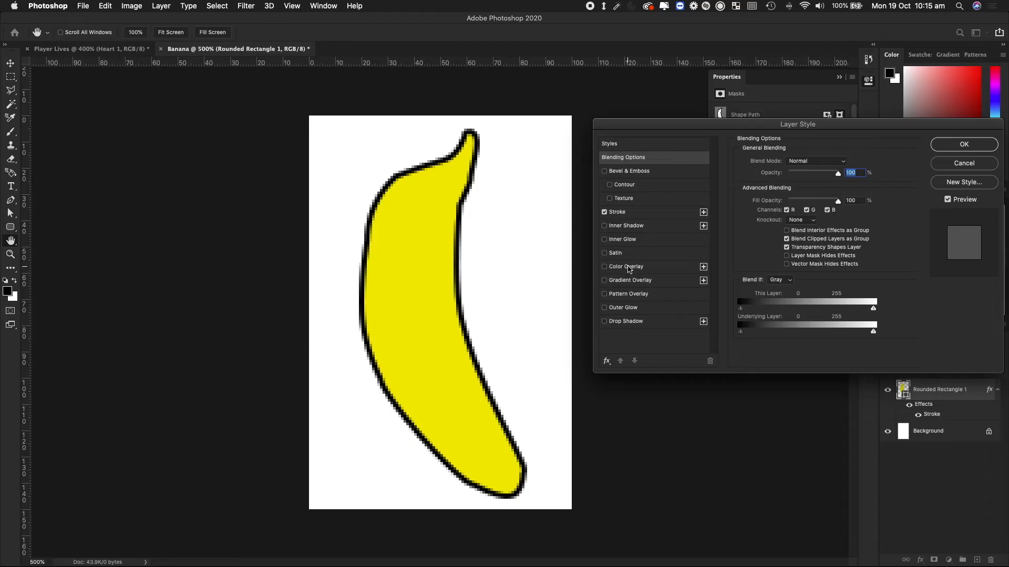
click(628, 267)
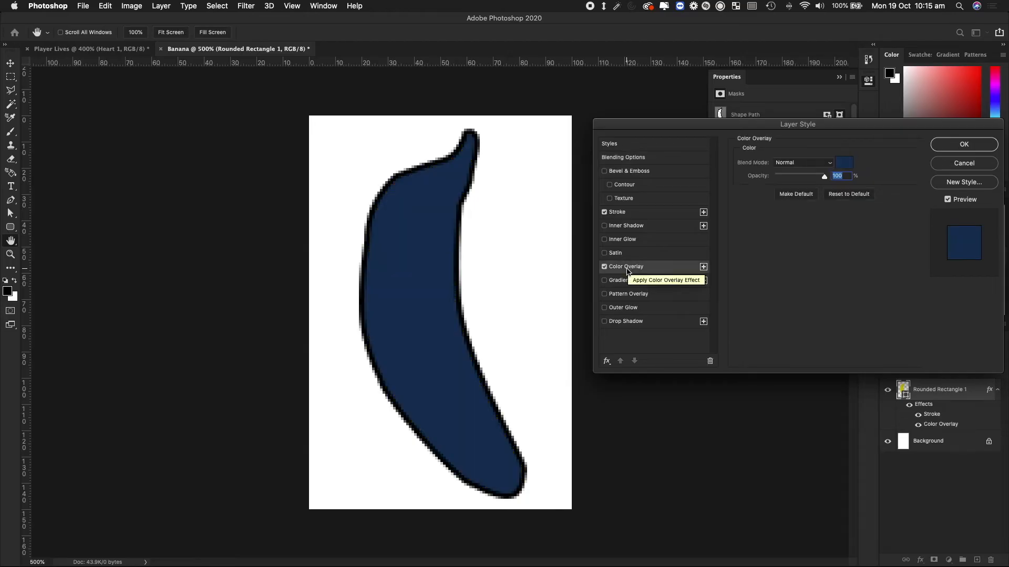
click(844, 163)
drag(597, 209, 480, 125)
click(742, 118)
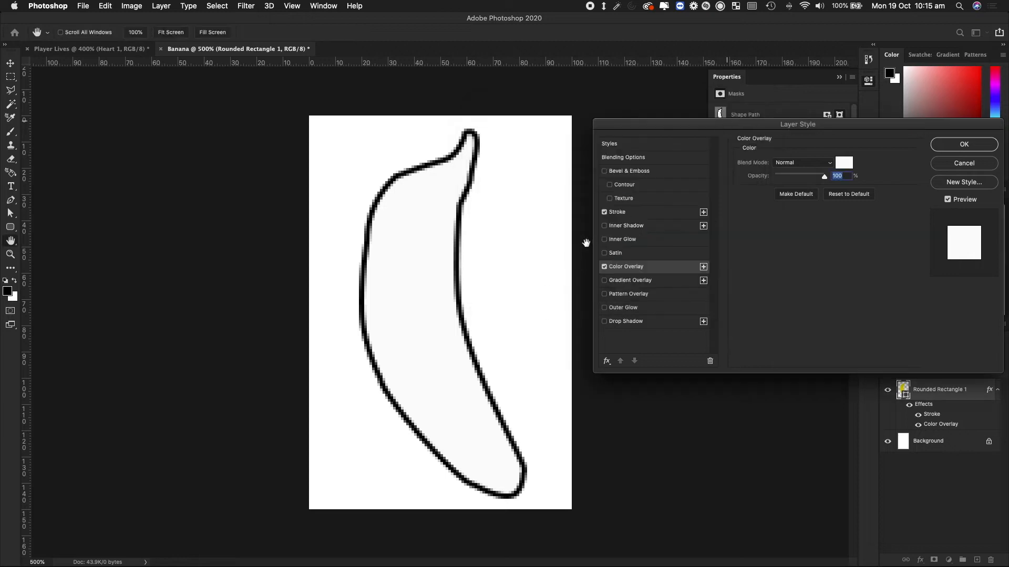
click(604, 266)
- Enable a Gradient Overlay on the banana layer and open its gradient for editing
click(636, 282)
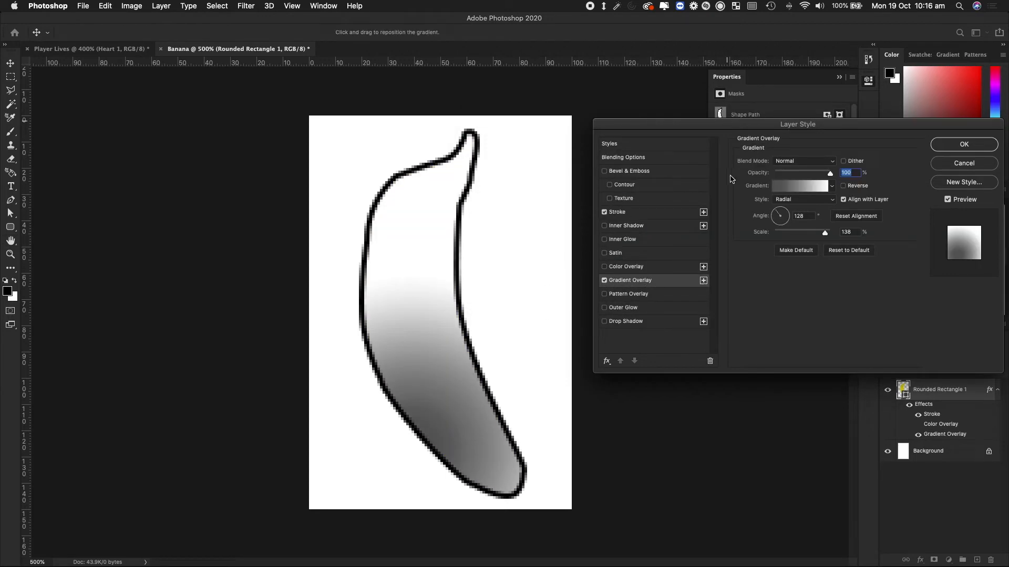
drag(740, 126, 685, 154)
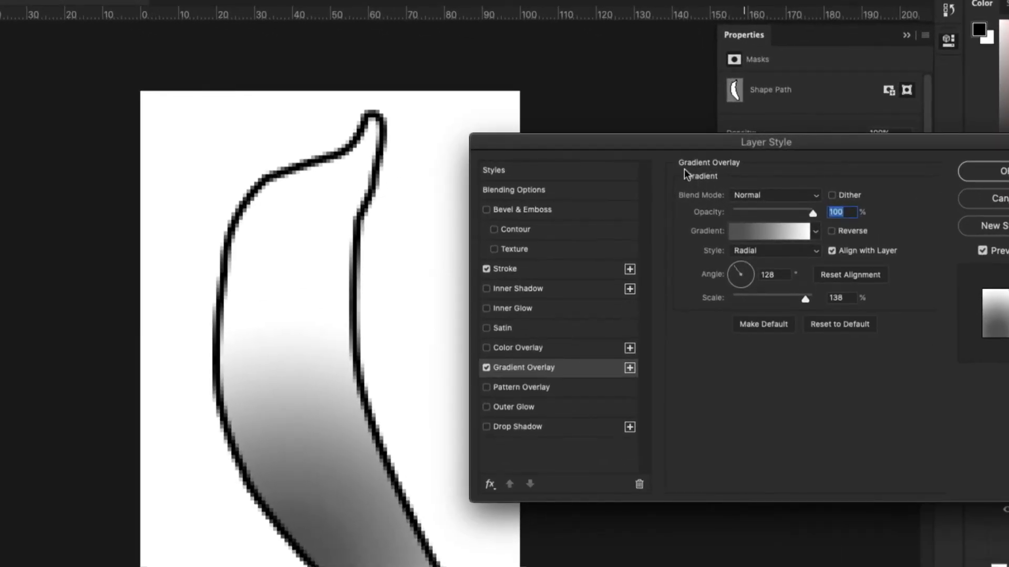
drag(681, 146, 632, 100)
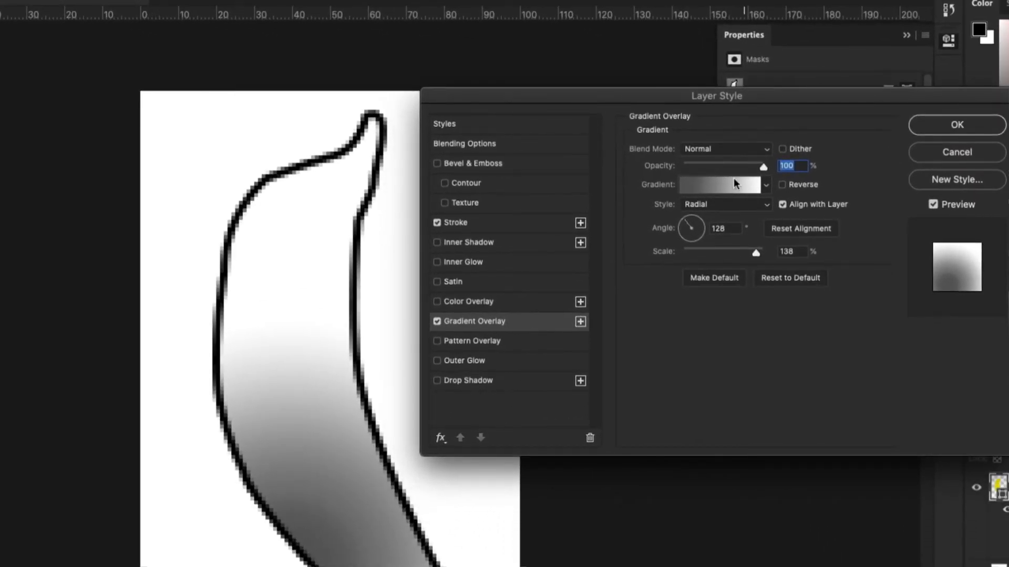
click(717, 187)
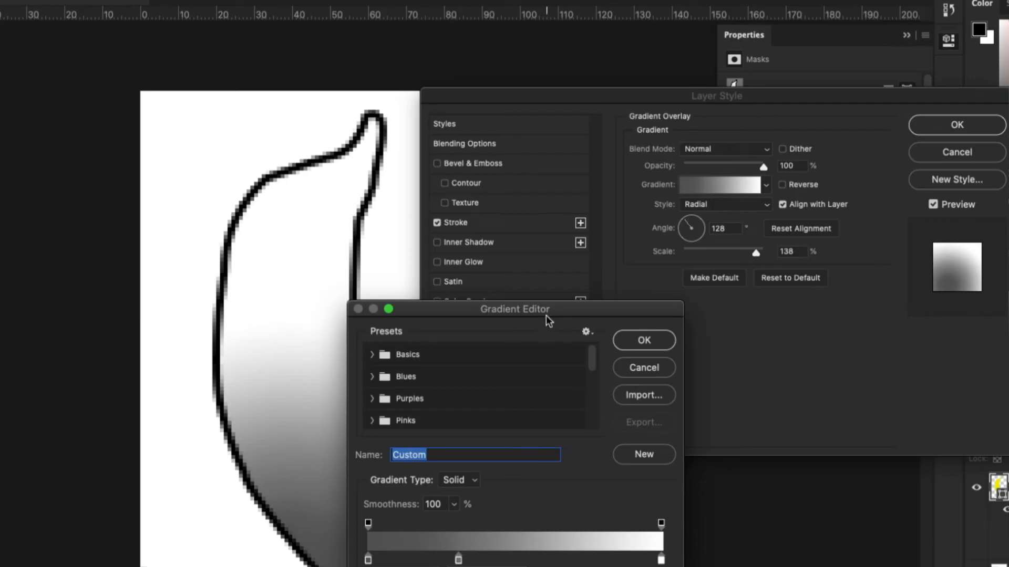
drag(546, 321, 671, 113)
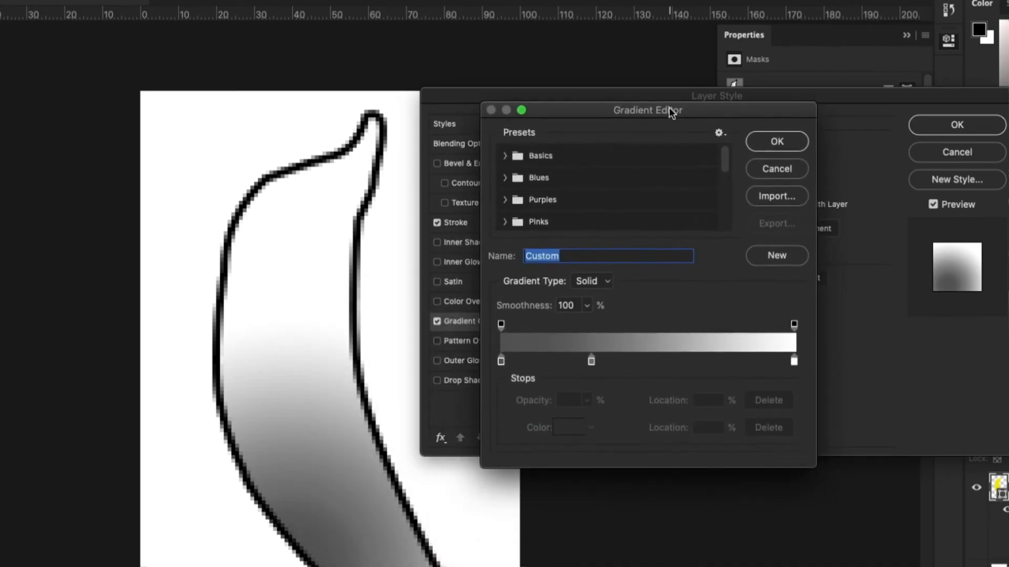
- Set the gradient's first color stop, at location 0%, to yellow ebe800
click(501, 362)
double_click(500, 361)
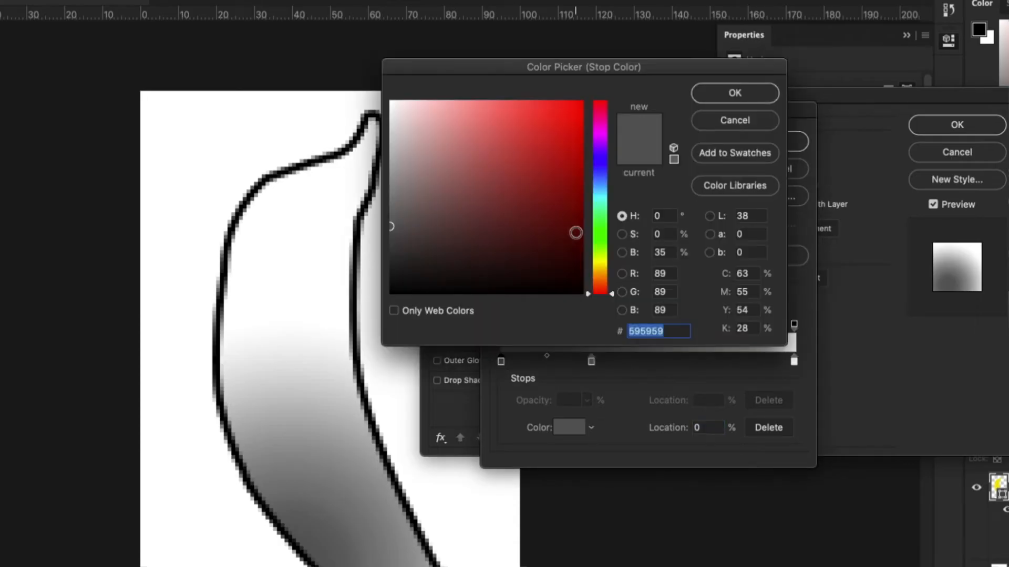
drag(607, 254, 603, 261)
drag(557, 157, 581, 115)
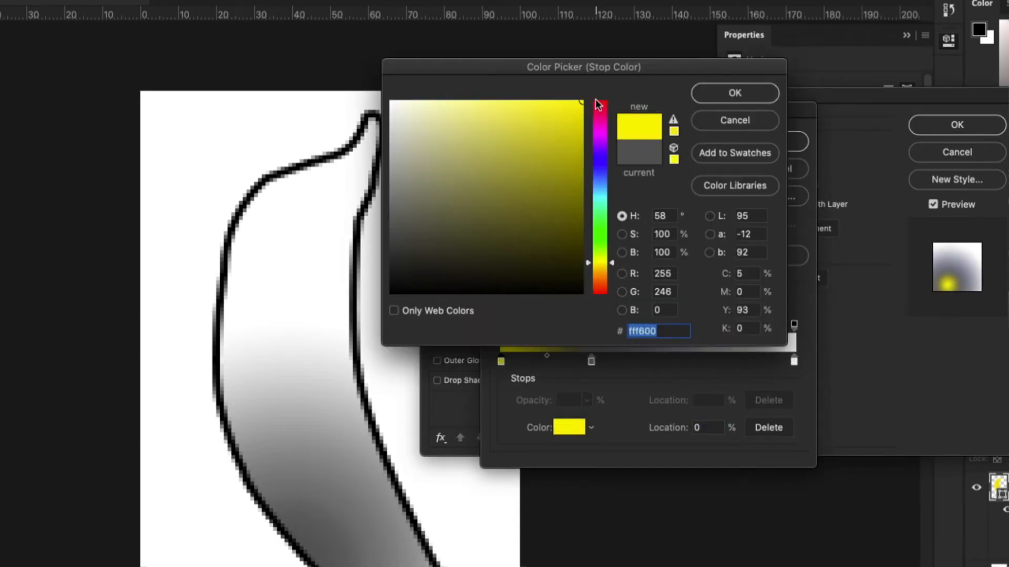
click(602, 261)
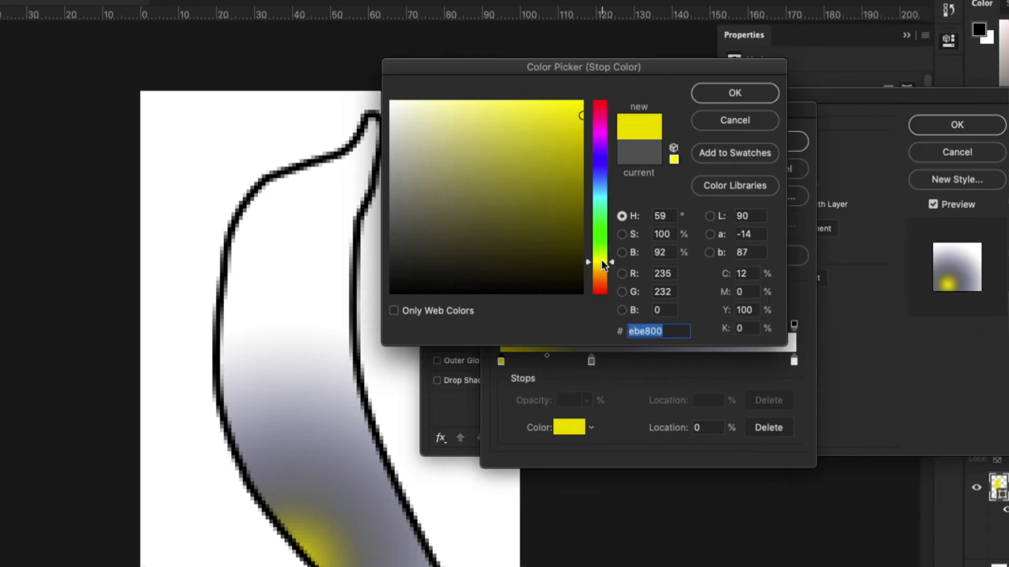
click(712, 95)
- Set the gradient's middle color stop, at location 31%, to dark yellow b59e00
double_click(591, 361)
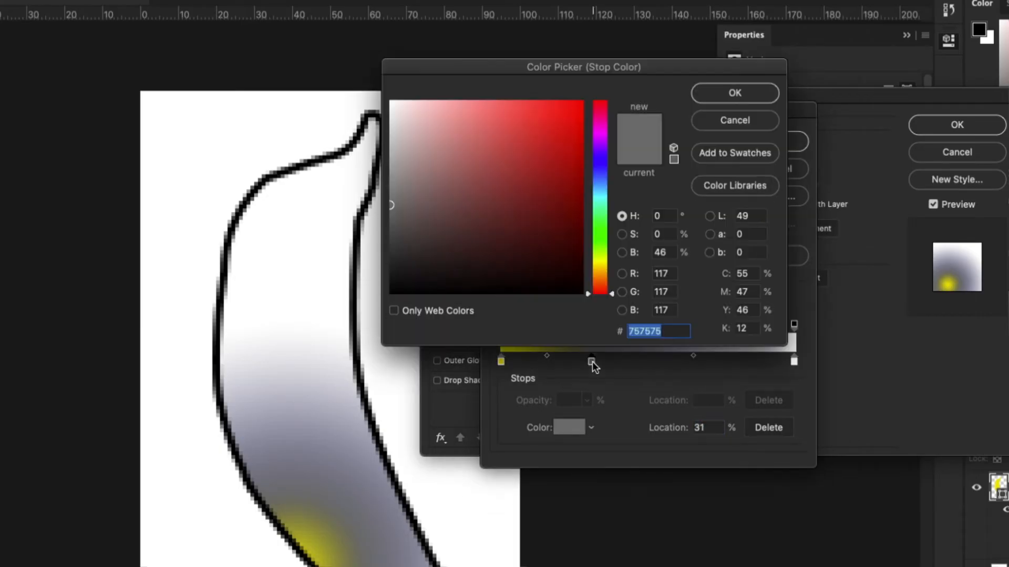
click(600, 264)
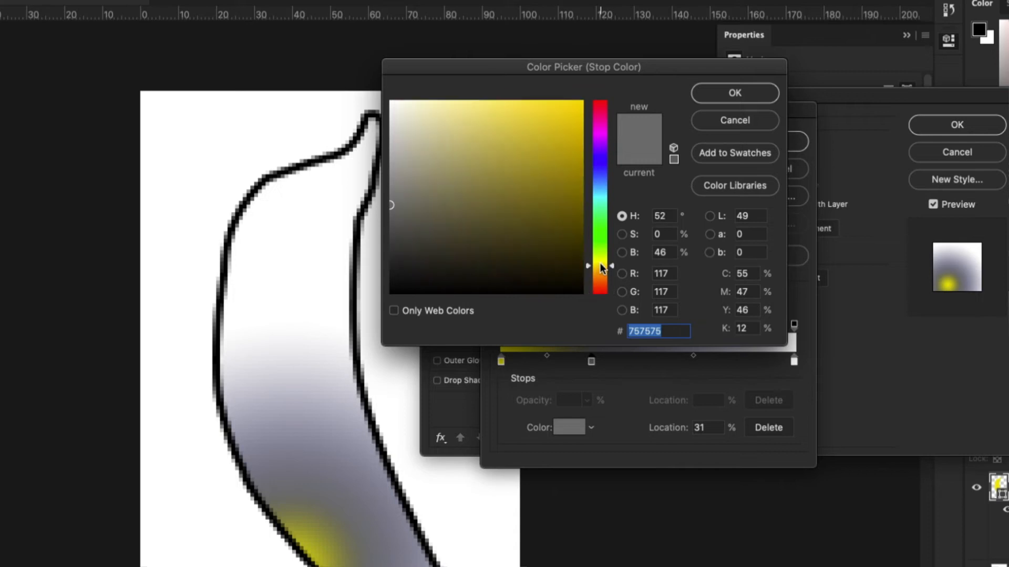
drag(563, 192, 585, 156)
click(721, 96)
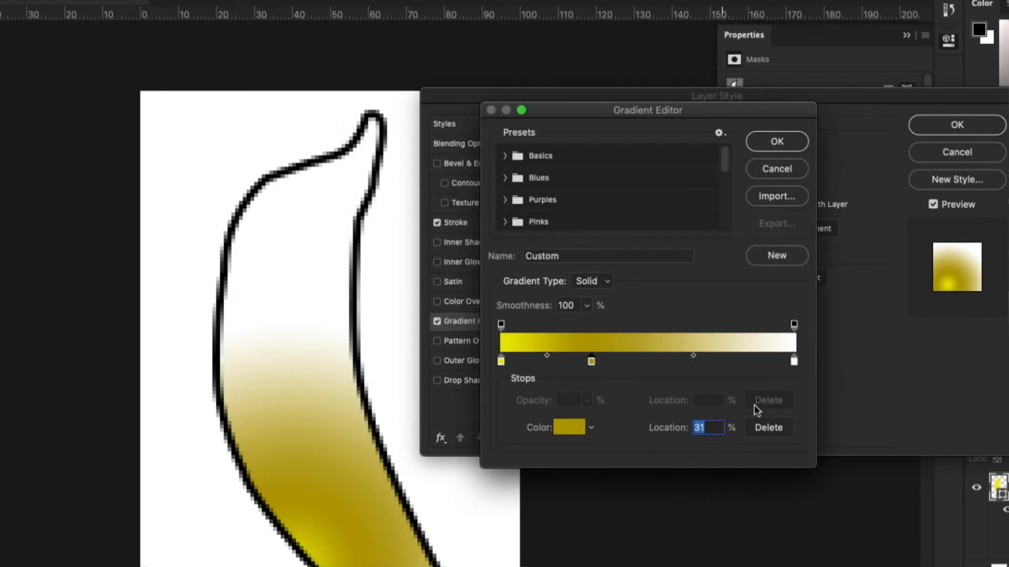
- Set the gradient's last color stop, at location 100%, to a bright yellow and accept the edited gradient
double_click(794, 363)
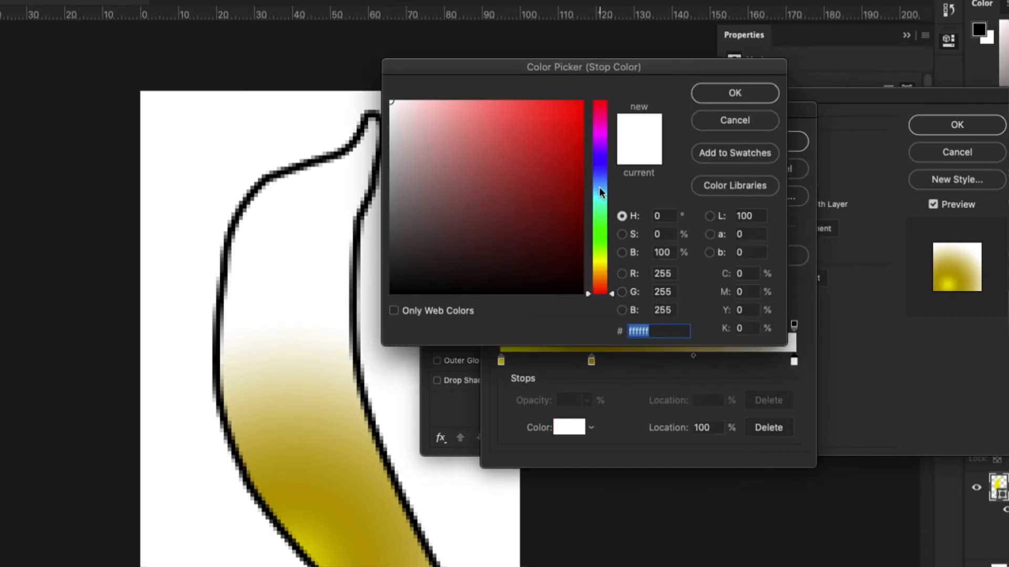
click(604, 259)
drag(566, 143, 602, 116)
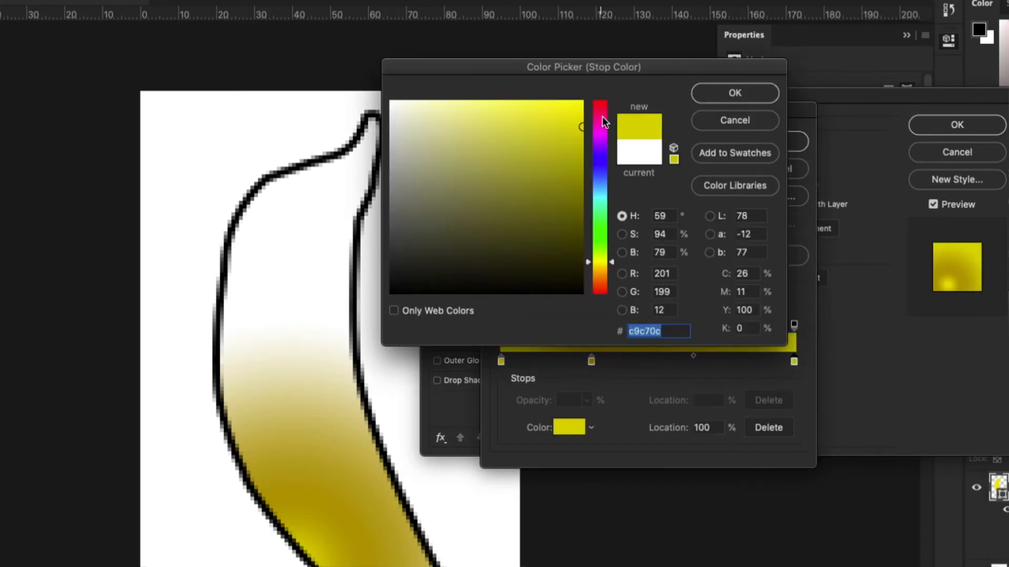
click(729, 95)
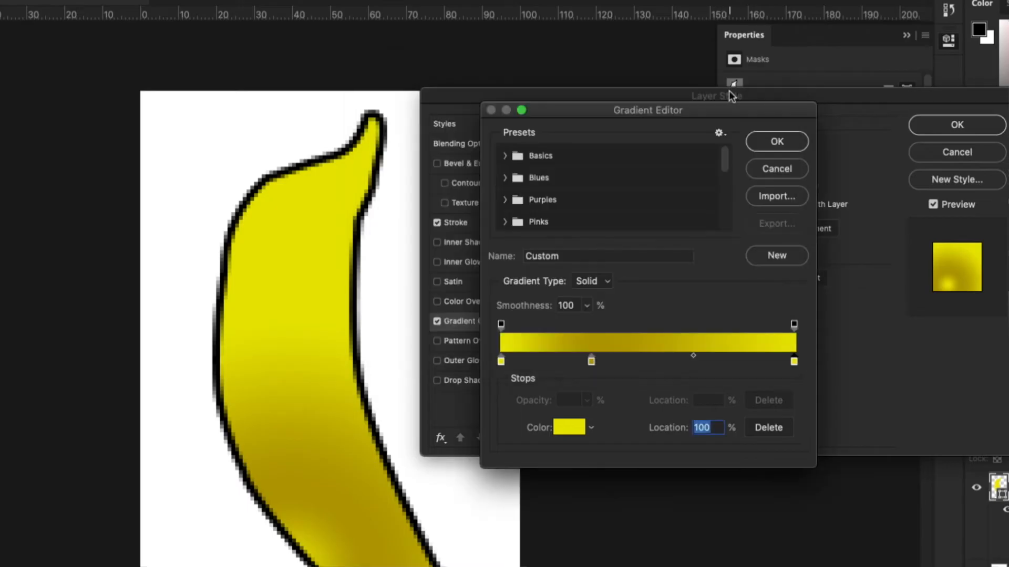
click(768, 139)
key(super+minus)
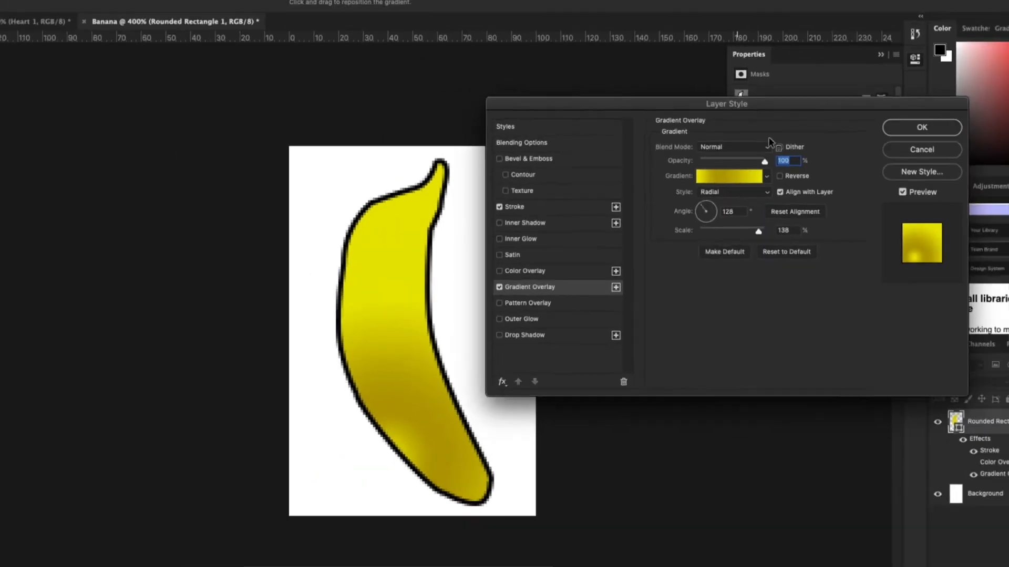
key(super+plus)
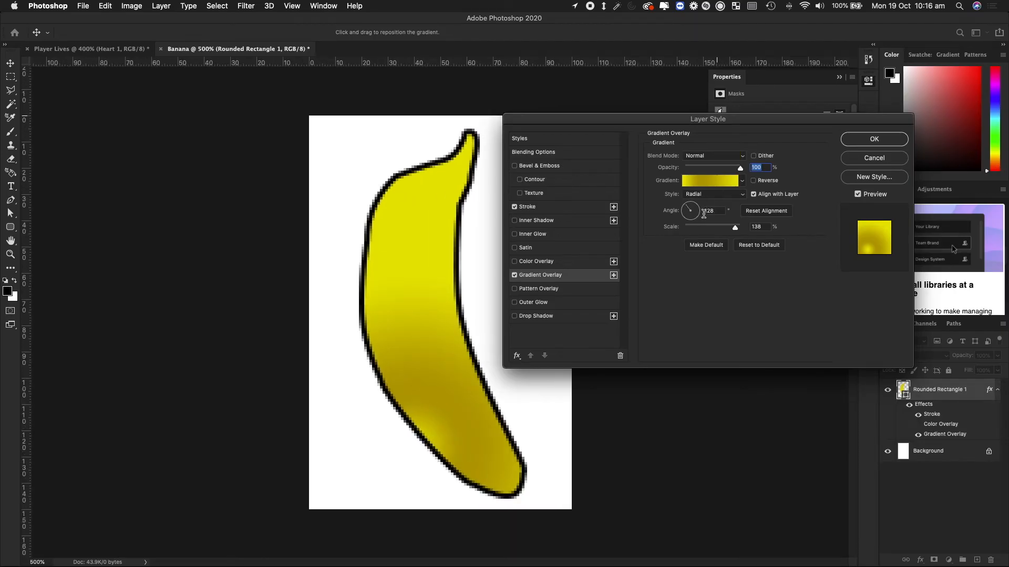
- Try the Linear, Radial, Angle, Reflected and Diamond styles for the banana's gradient overlay
click(730, 195)
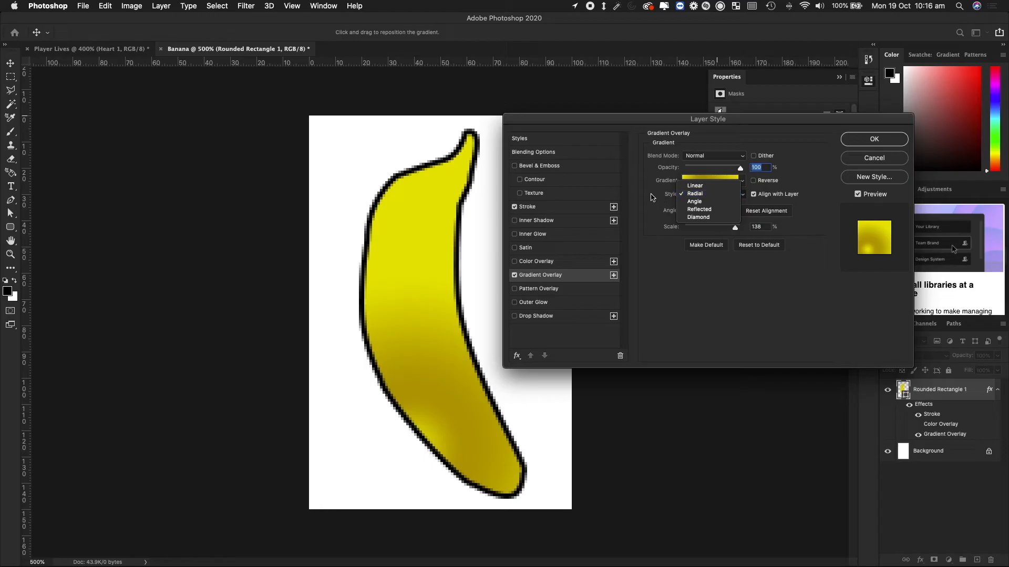
click(729, 186)
click(728, 198)
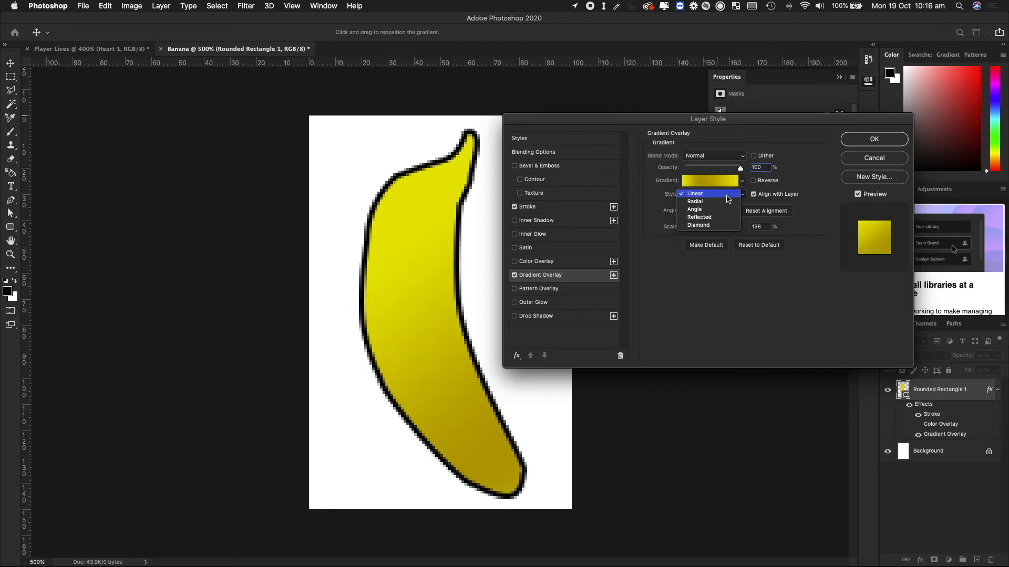
click(719, 203)
click(718, 197)
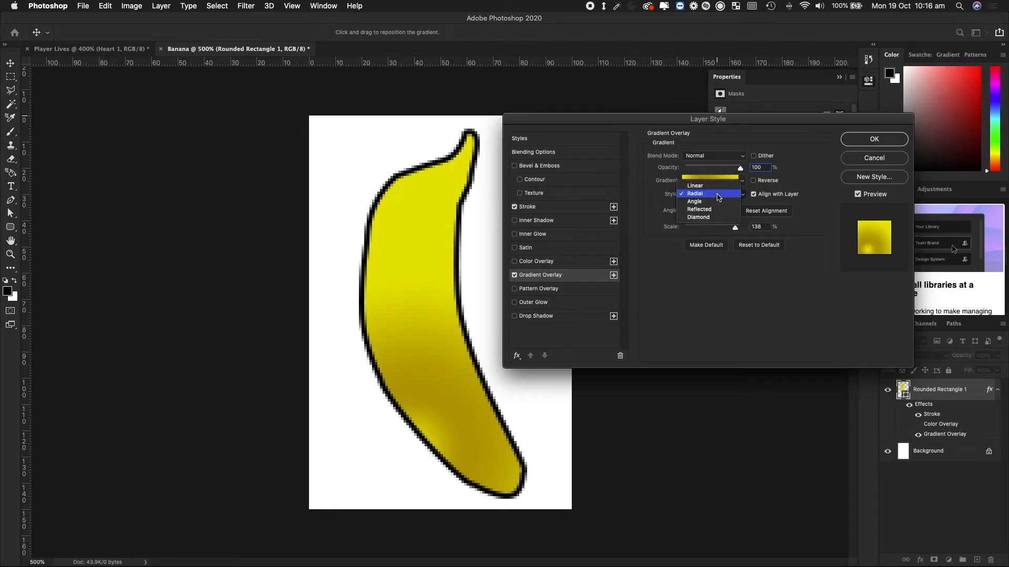
click(722, 204)
click(720, 194)
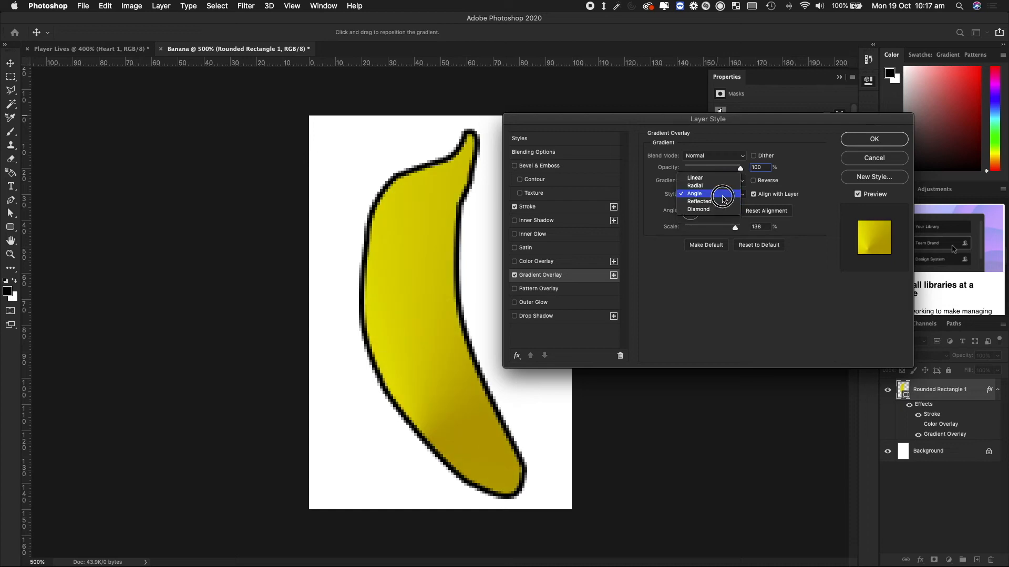
click(715, 205)
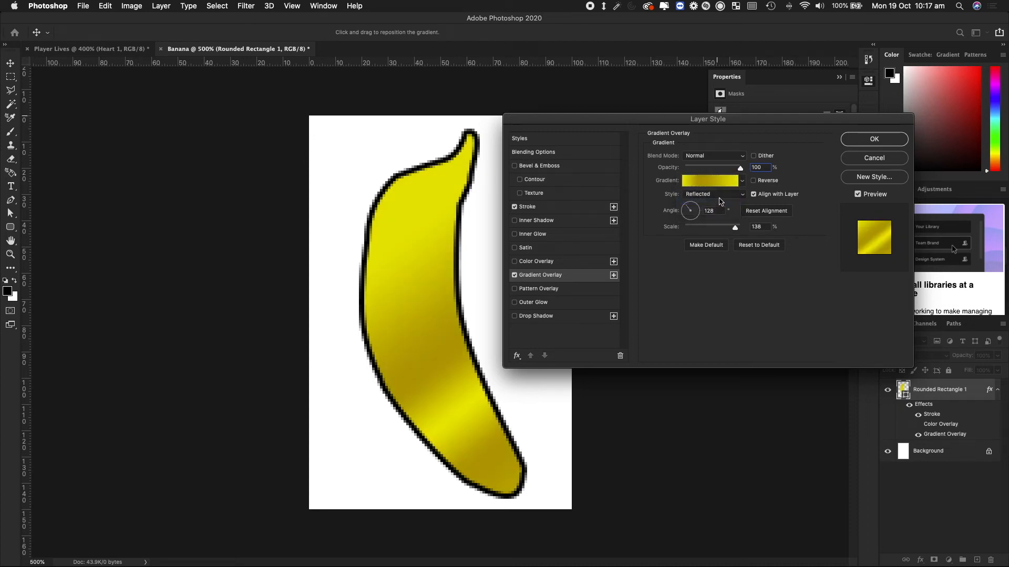
click(721, 198)
click(719, 204)
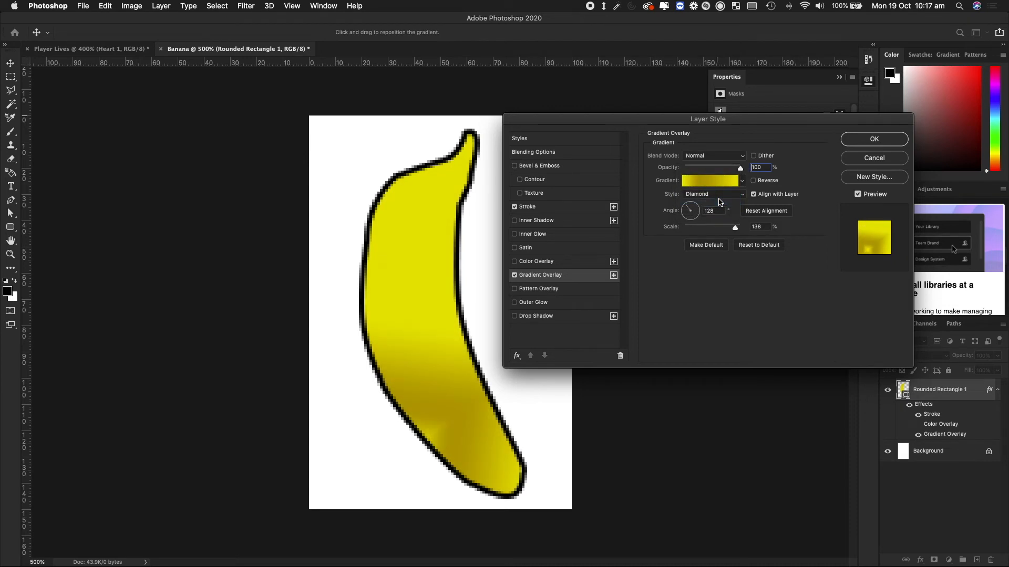
- Set the gradient overlay's style to Reflected with an angle of 25° and a scale of 122%
click(718, 196)
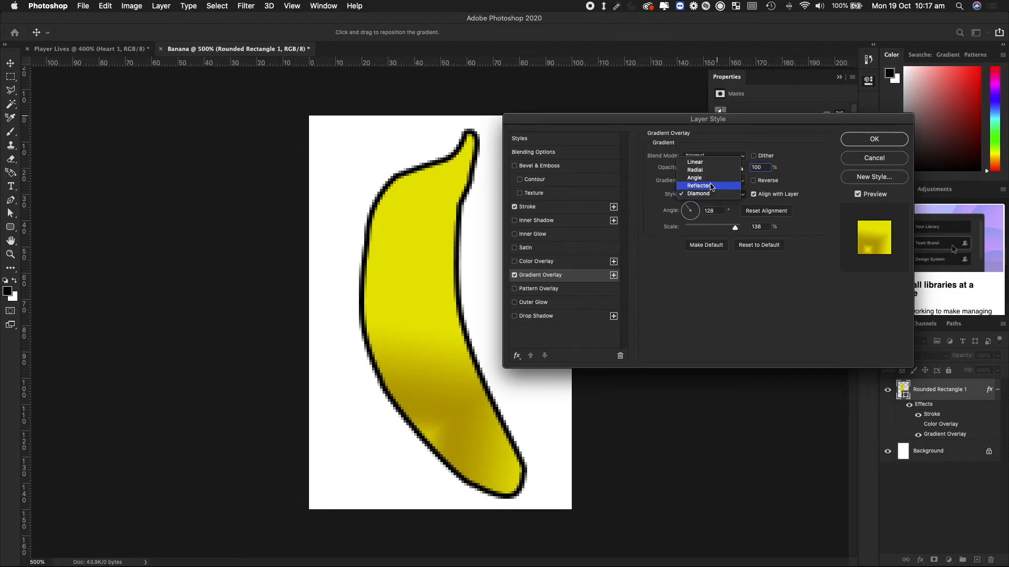
click(711, 187)
click(685, 209)
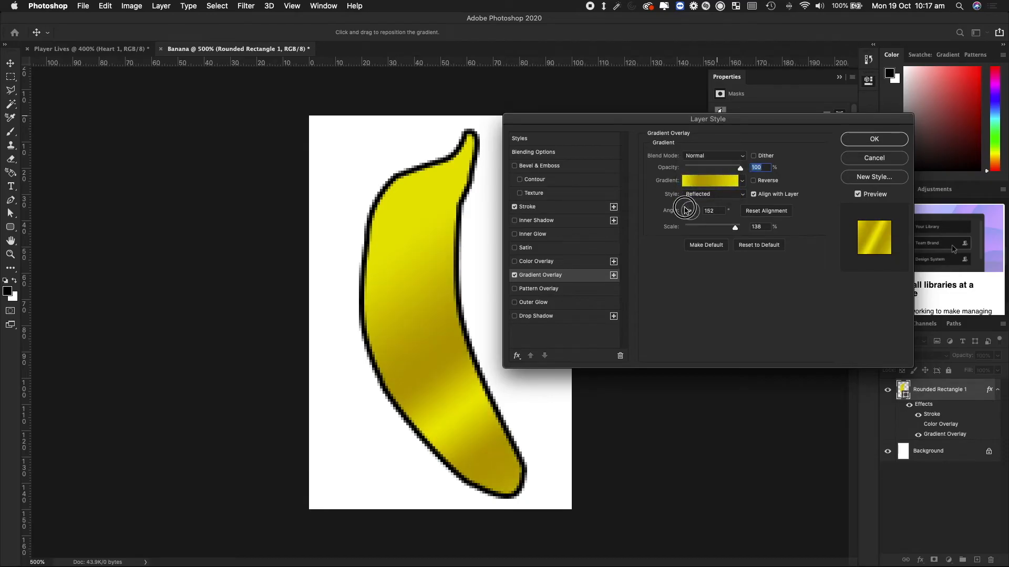
drag(685, 210, 728, 227)
- Try the Radial style, switch the gradient overlay to Linear, and set its angle to 25° and its scale to 137%
click(715, 194)
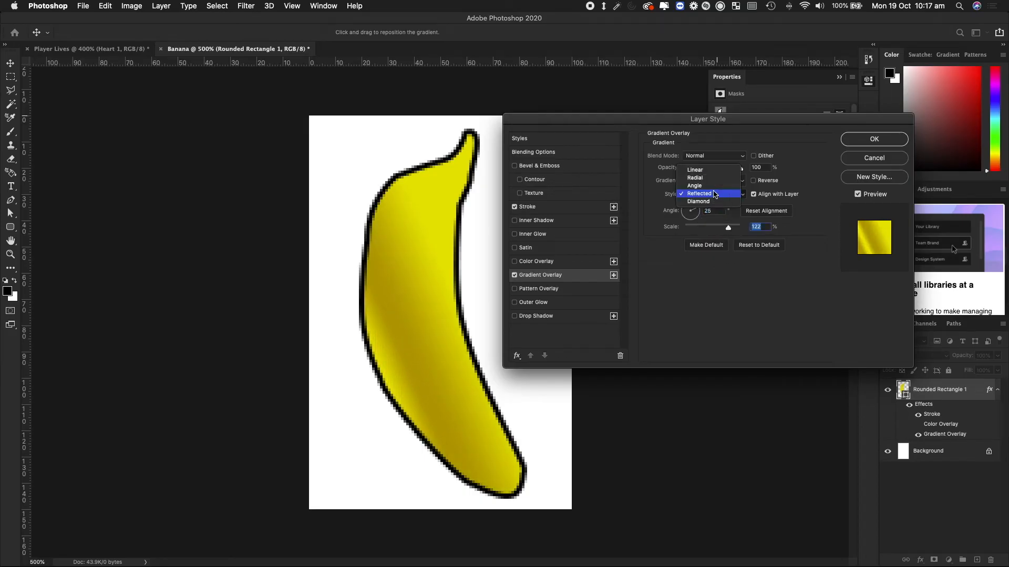
click(705, 178)
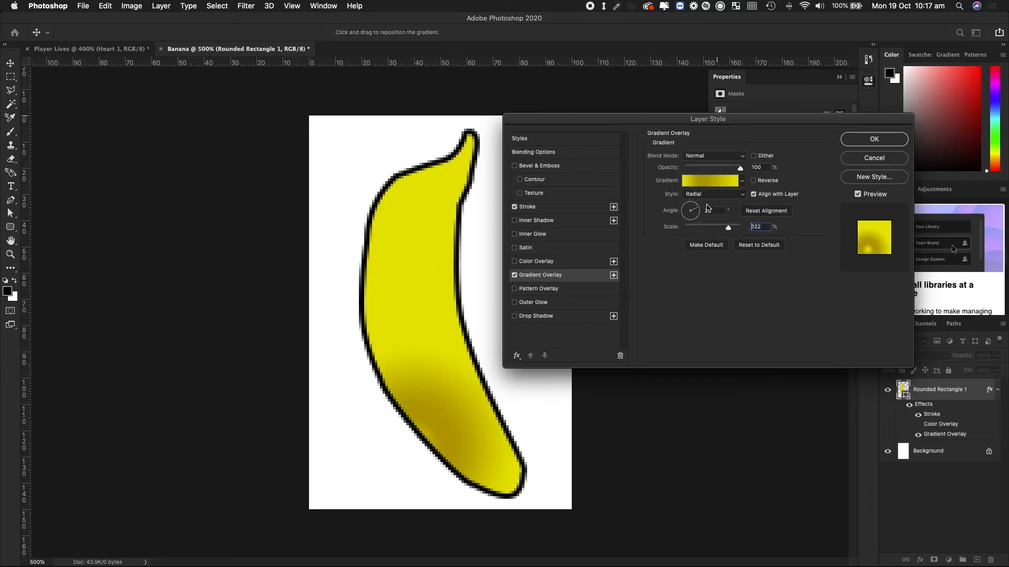
click(709, 195)
click(694, 186)
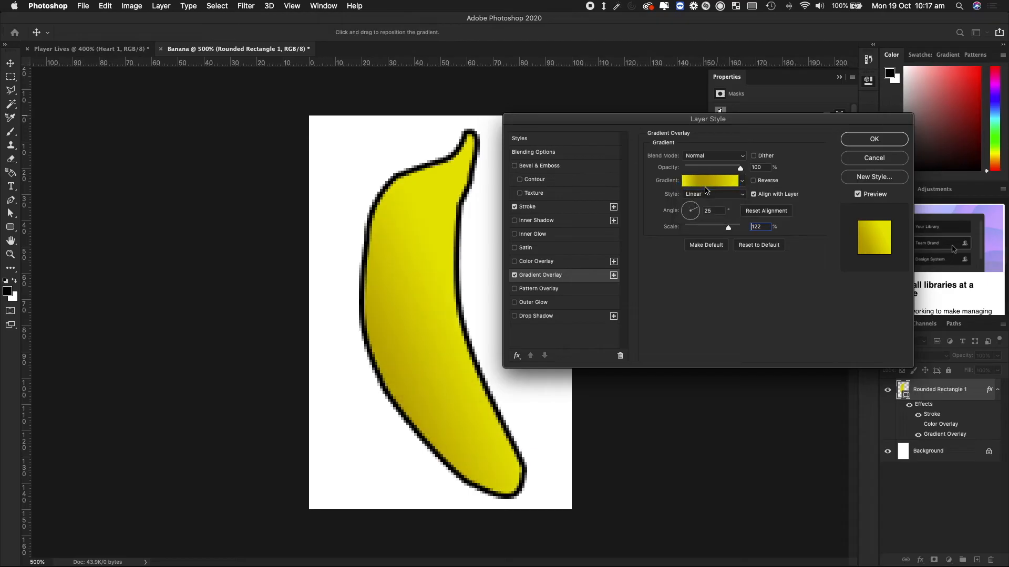
click(696, 208)
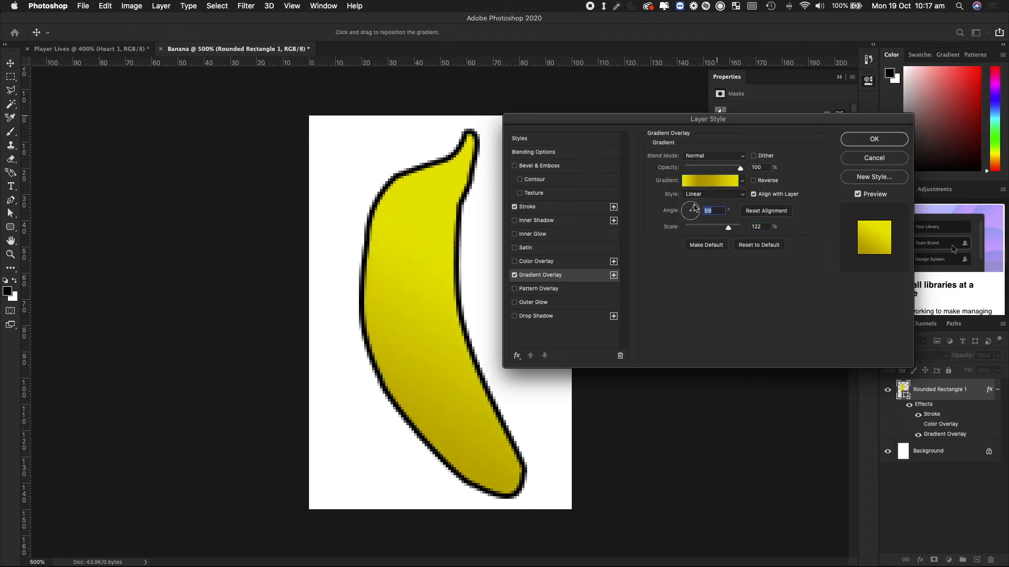
click(696, 206)
drag(696, 205, 734, 228)
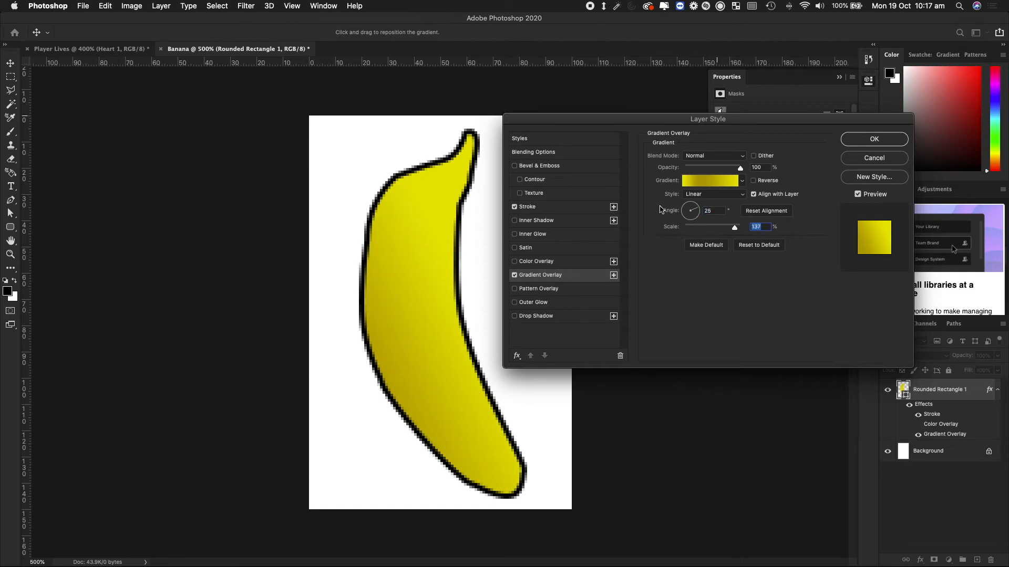
click(735, 232)
- Reopen the gradient for editing and darken its middle color stop, at location 31%, to 948100
click(711, 182)
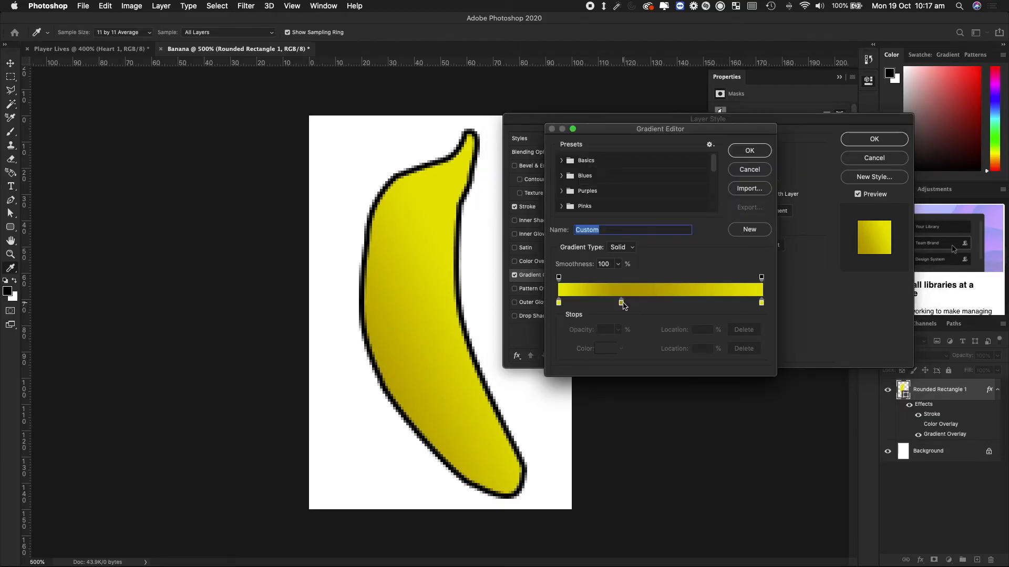
double_click(621, 304)
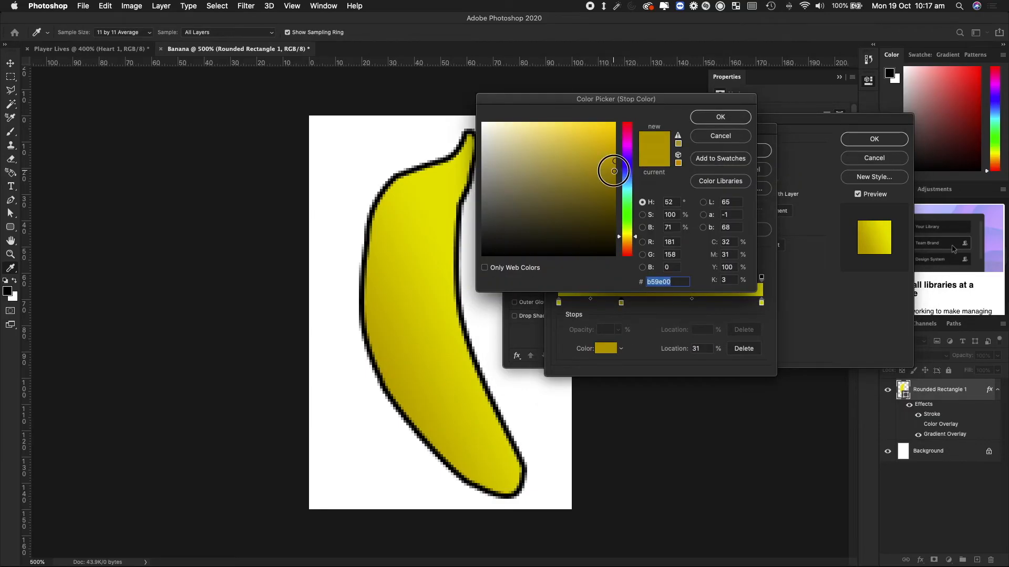
drag(613, 171, 615, 179)
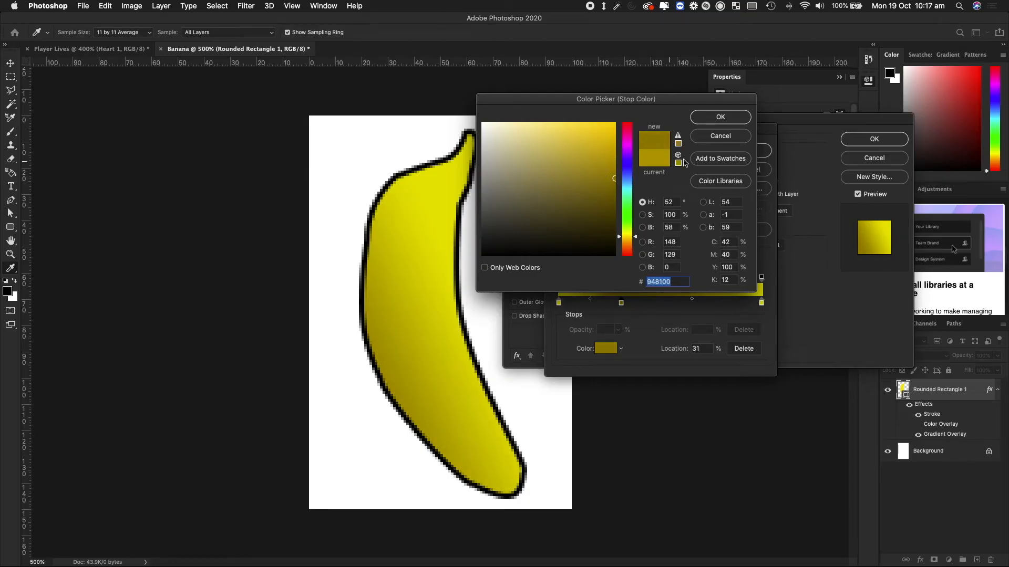
click(710, 124)
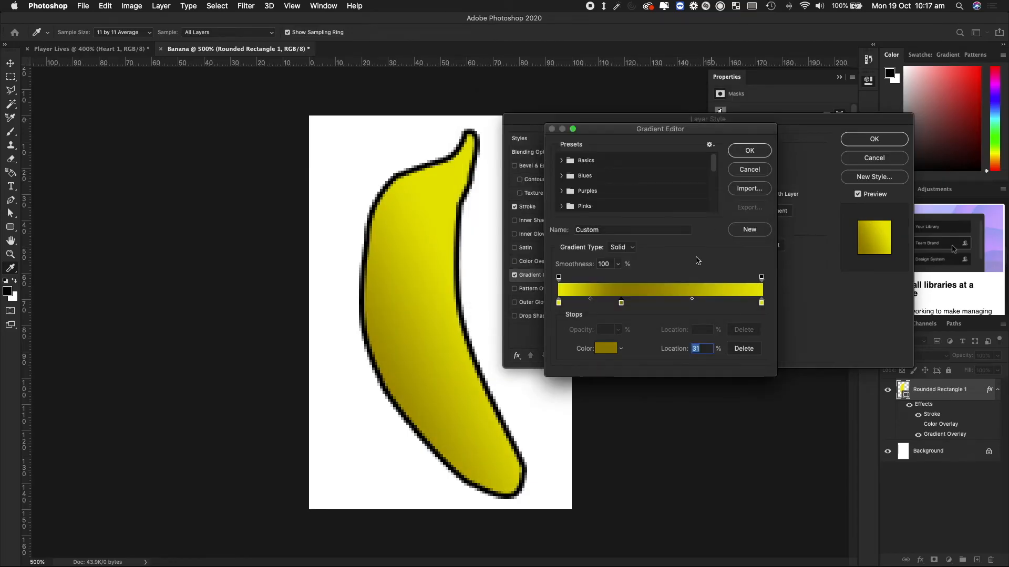
- Set the gradient's last color stop, at location 100%, to yellow f1ee05 and apply the layer style to the banana
double_click(761, 303)
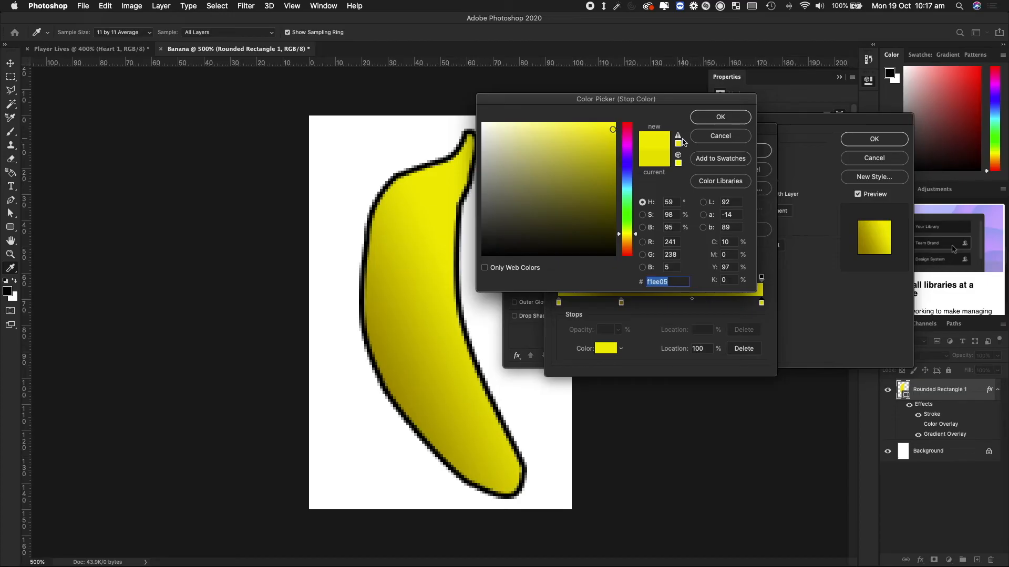
click(720, 117)
click(747, 150)
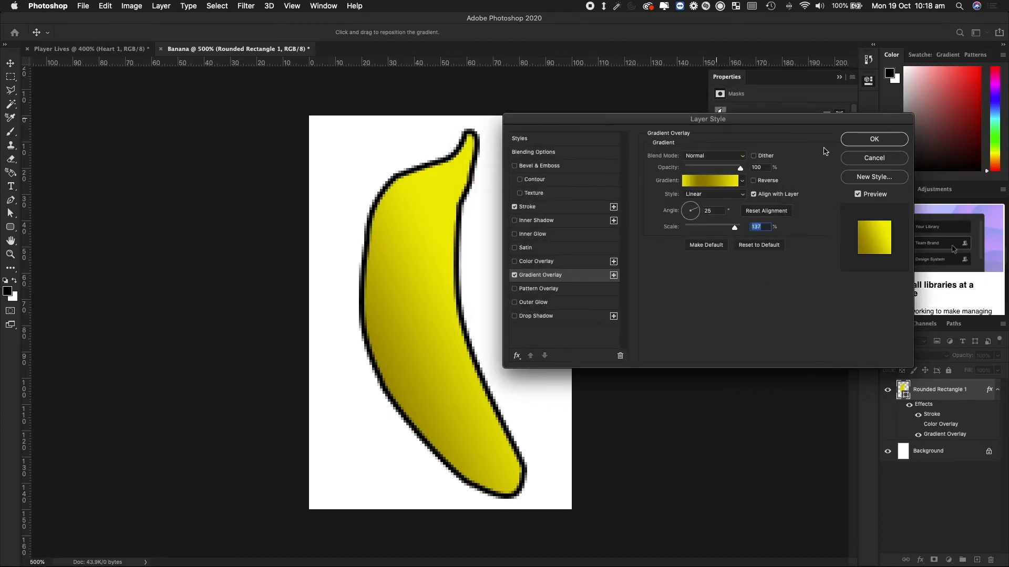
click(861, 142)
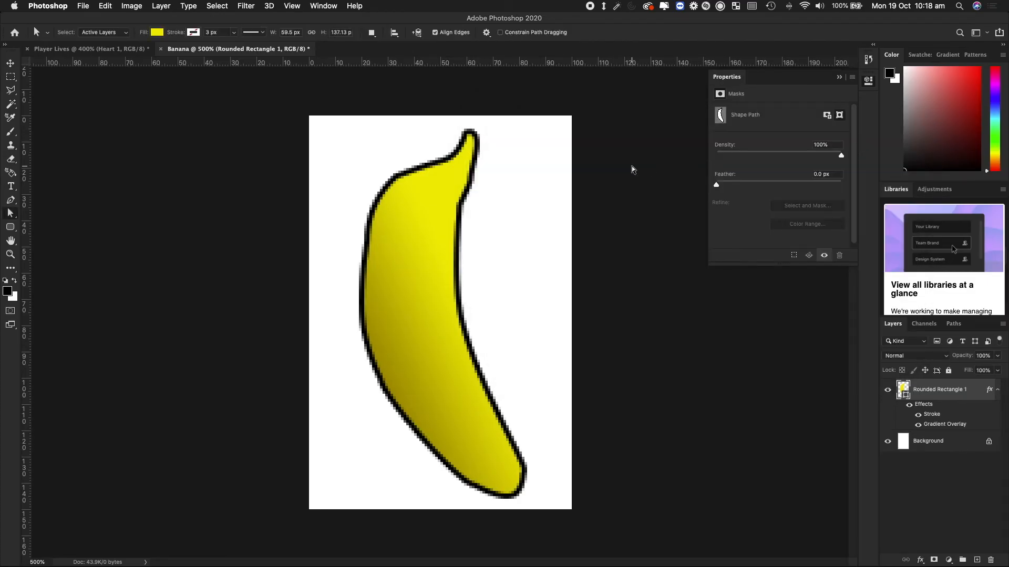
- Hide the white Background layer so the banana sits on transparency
click(888, 443)
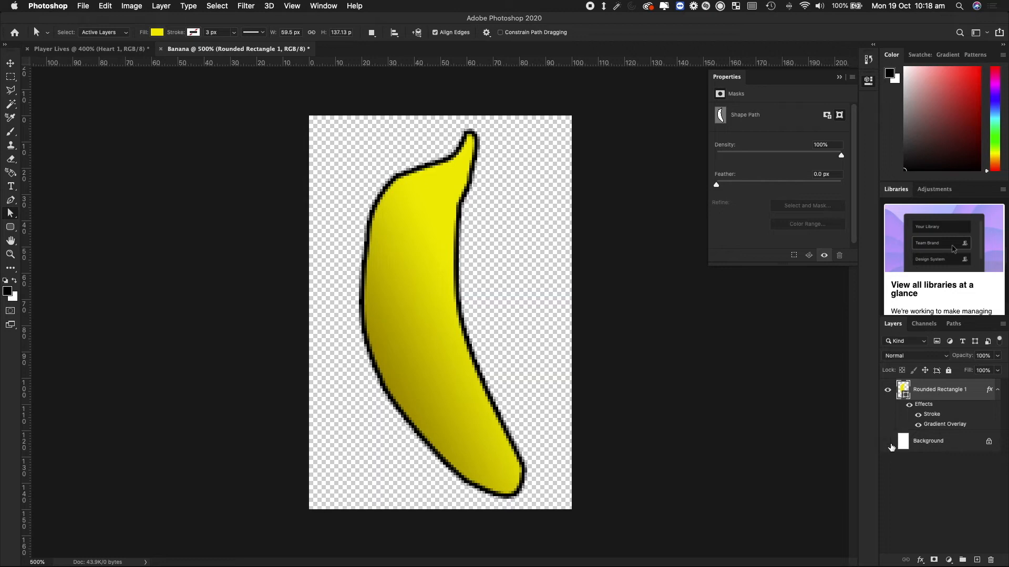
key(super+minus)
key(super+minus)
key(super+minus)
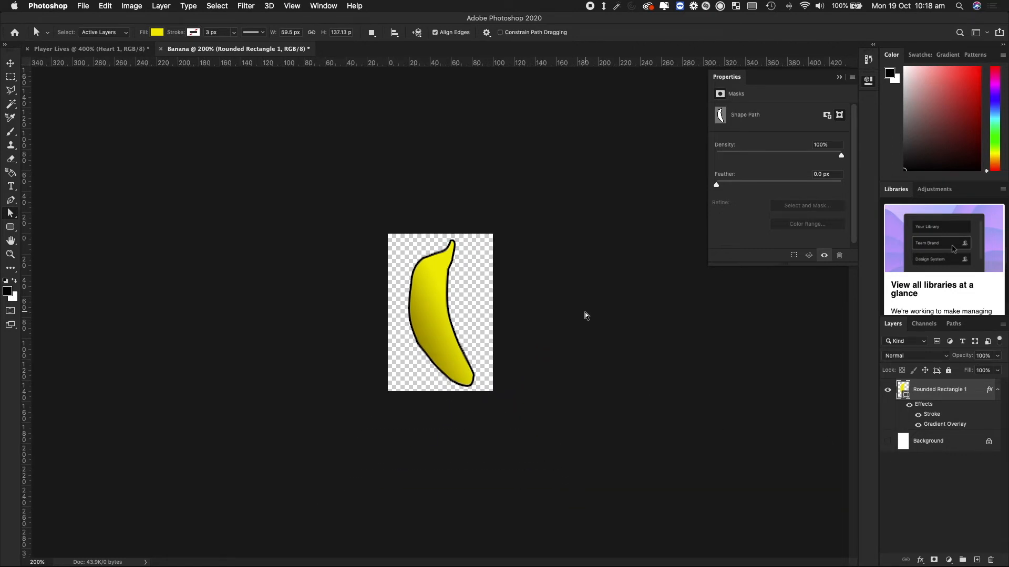
- Save the image as Banana.png in PNG format in the Platformer Game folder, accepting the PNG options
click(87, 7)
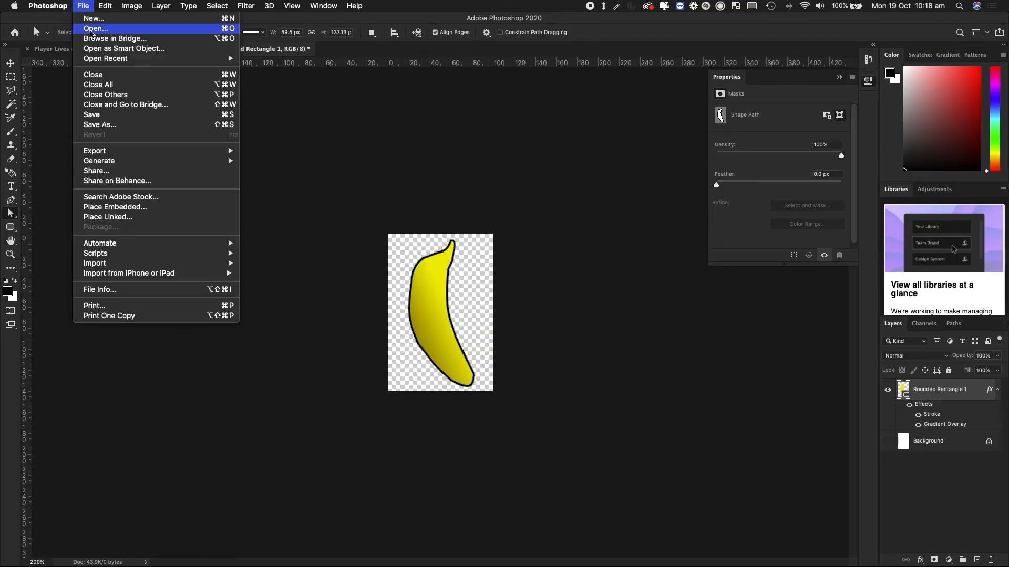
click(117, 124)
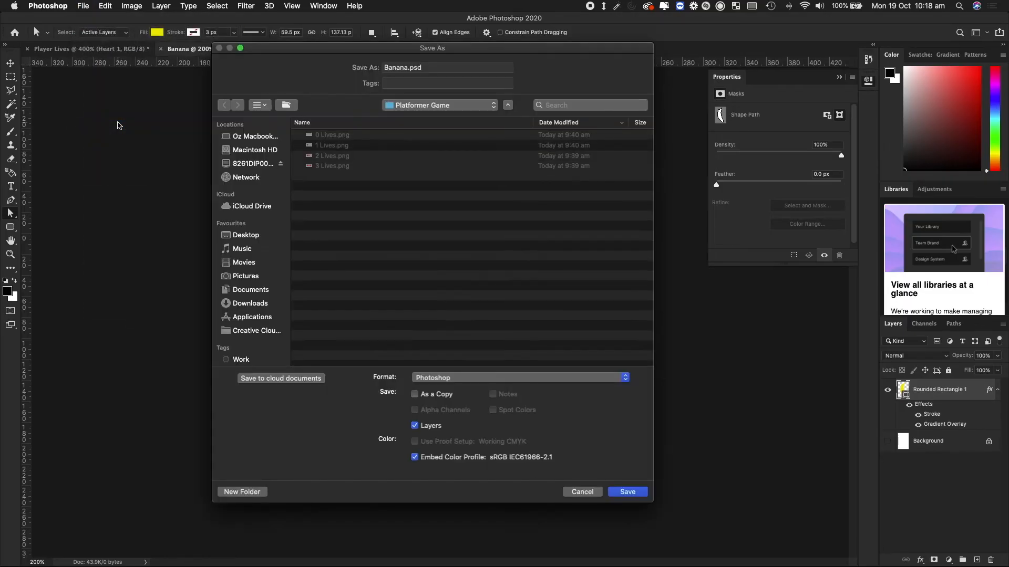
click(455, 382)
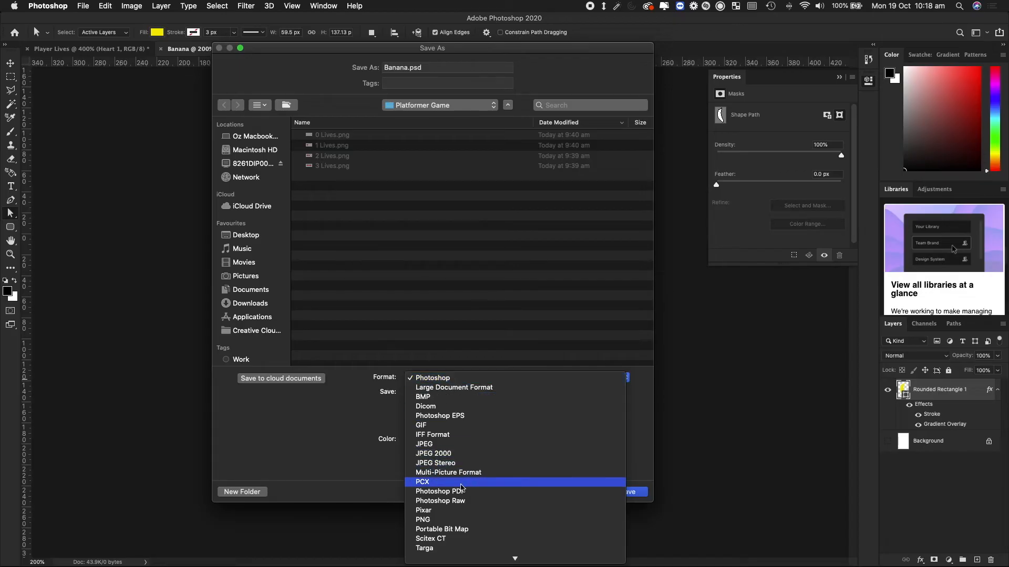
click(453, 519)
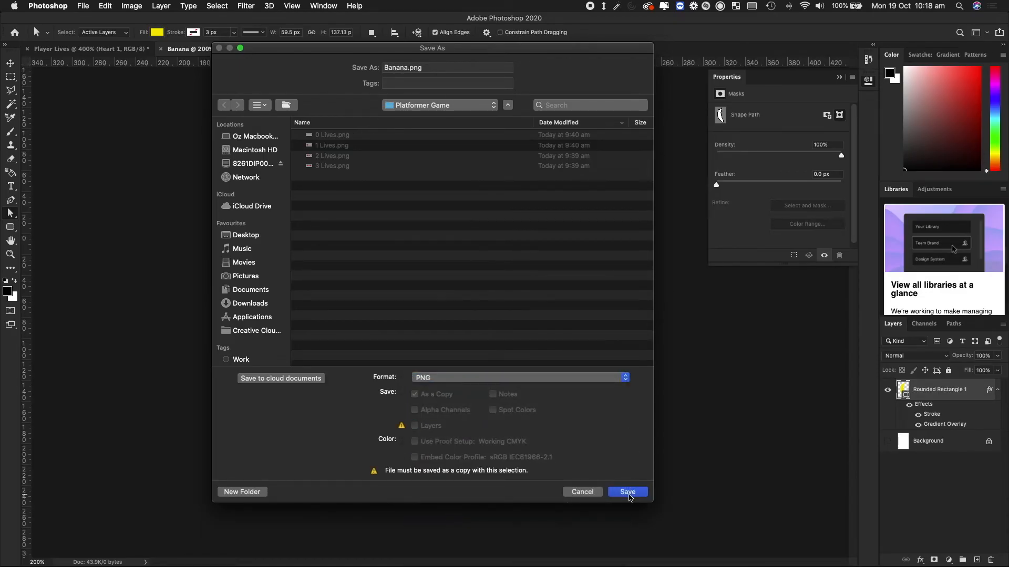
click(629, 494)
click(434, 209)
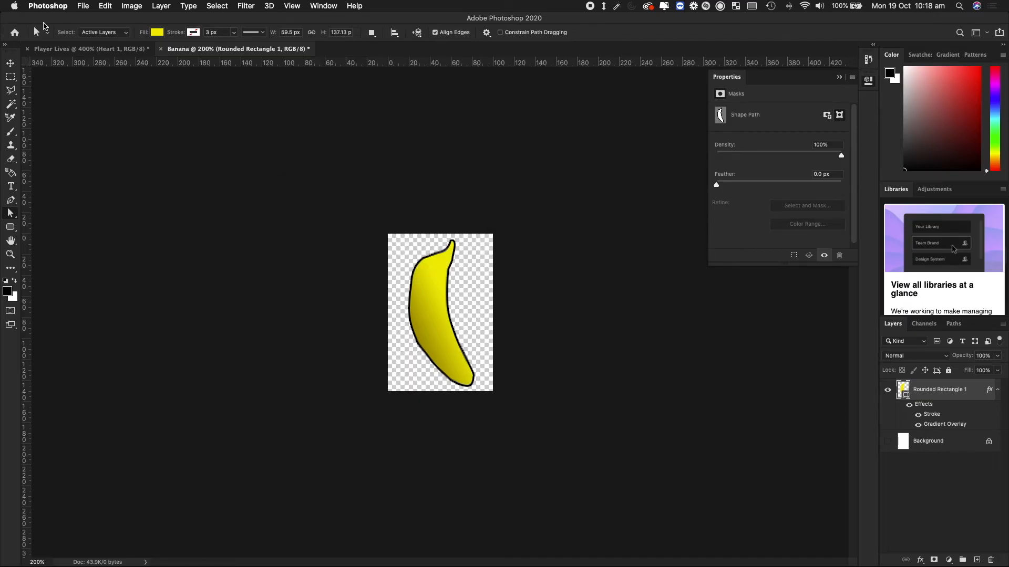
- Check in Finder that Banana.png was saved in the Platformer Game folder
drag(76, 21, 126, 46)
click(699, 266)
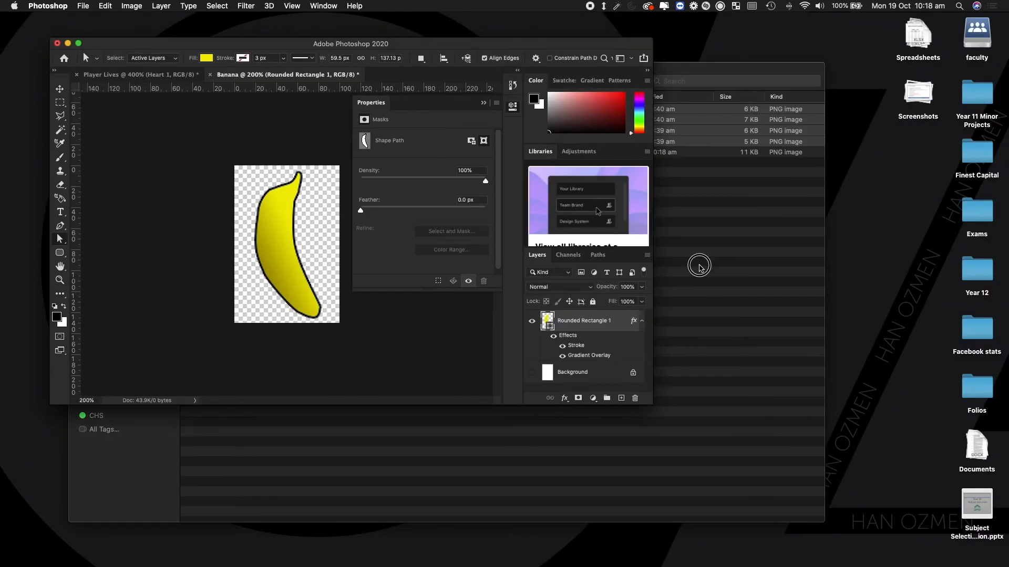
click(391, 204)
click(227, 153)
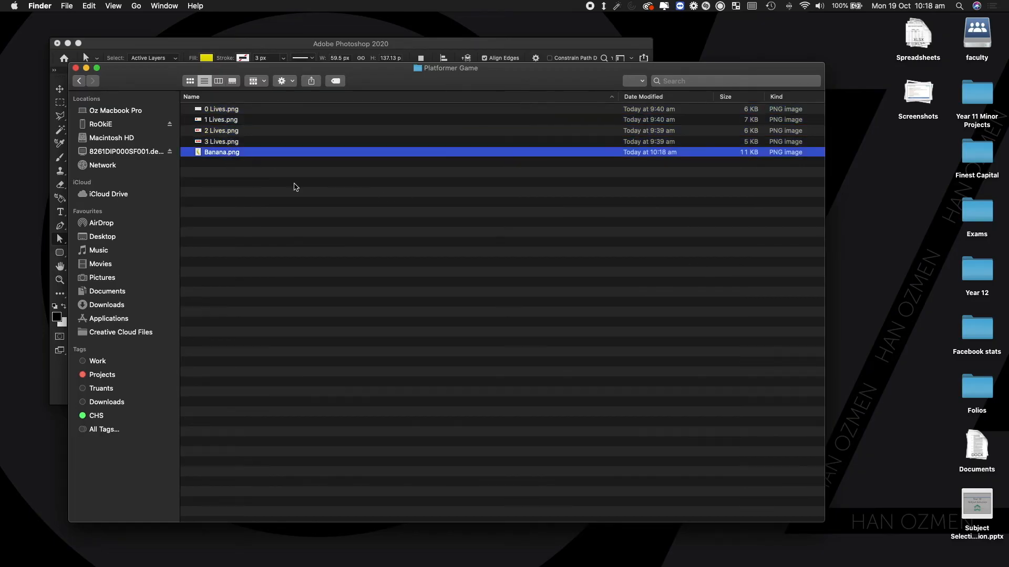
- Switch to the Platformer Game project in Construct 3 and insert a new Sprite object in the sky area of Layout 1
key(ctrl+Right)
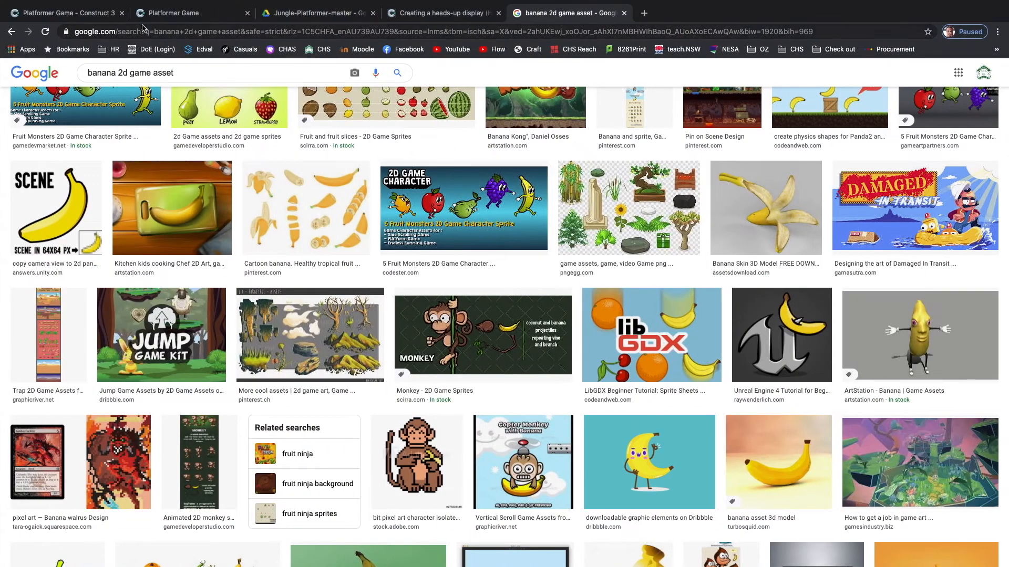
click(71, 13)
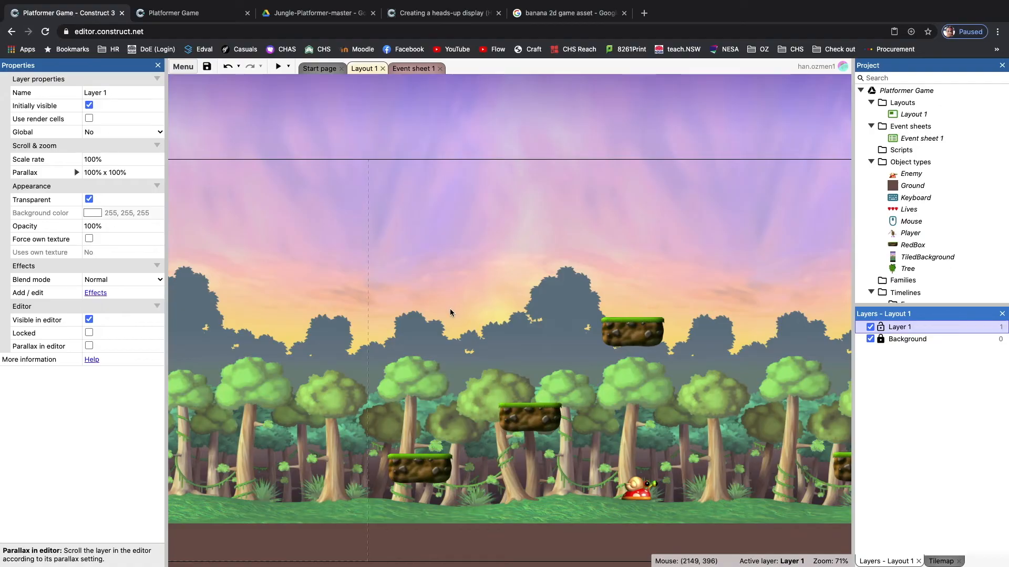
right_click(334, 270)
click(355, 279)
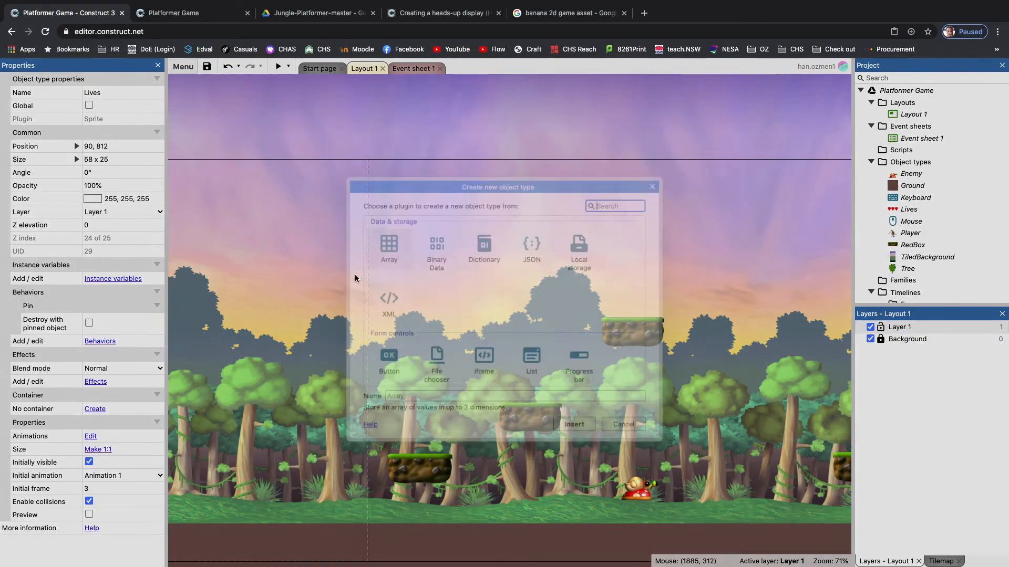
scroll(498, 300, down, 4)
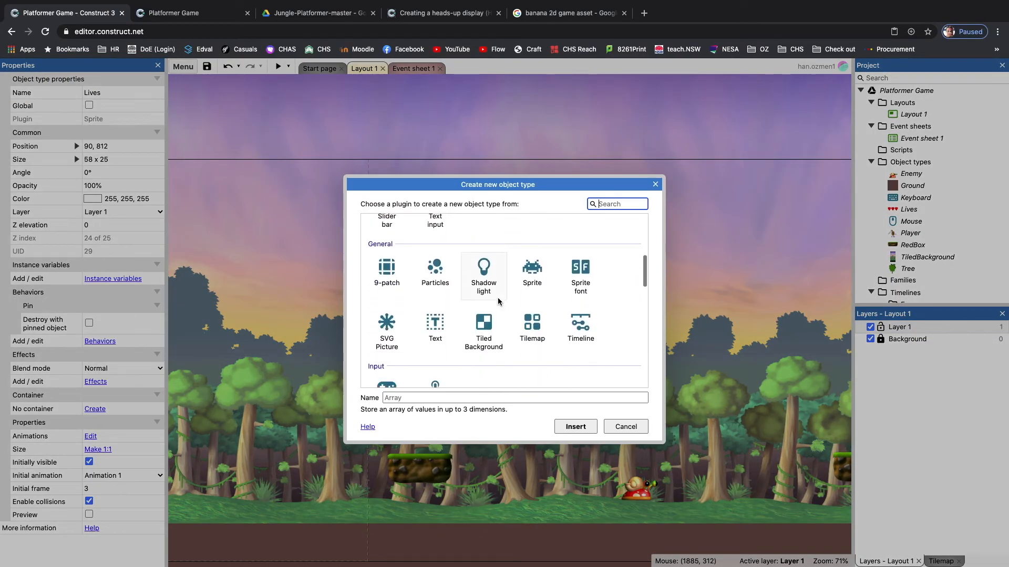
double_click(531, 274)
click(384, 252)
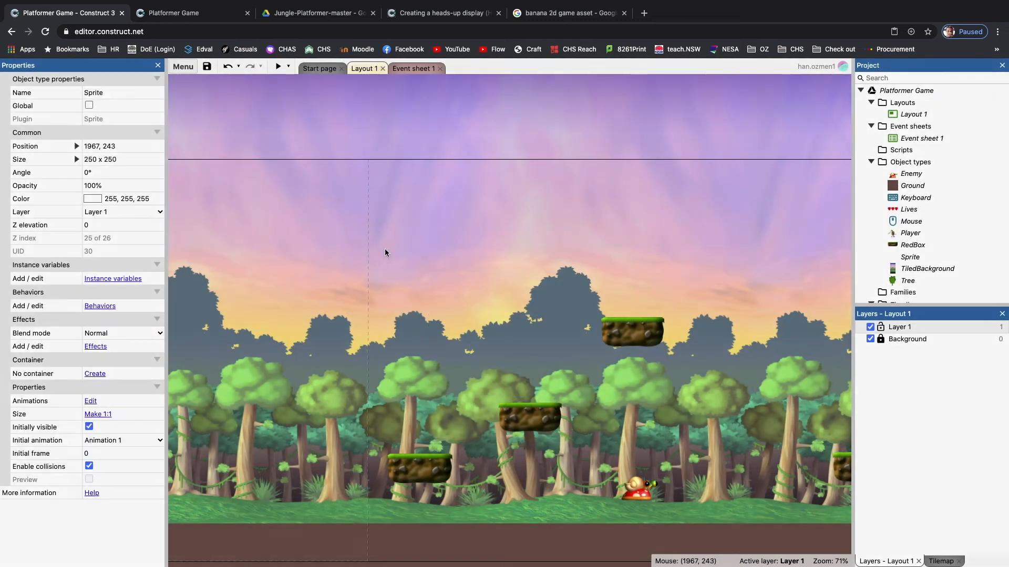
- Load Banana.png as the sprite's image and extend its collision polygon to the banana's stem and lower tip
click(196, 84)
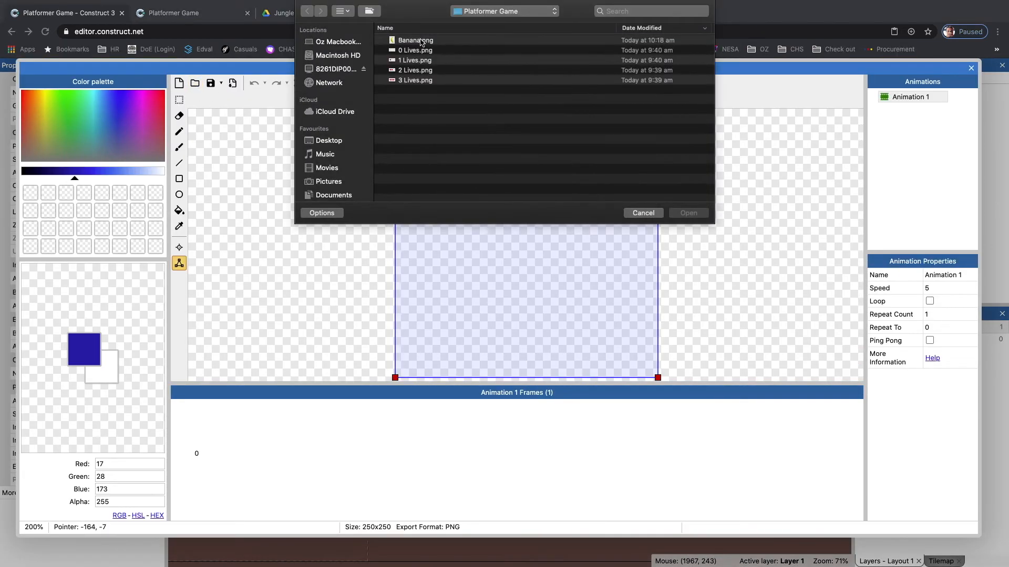
double_click(415, 41)
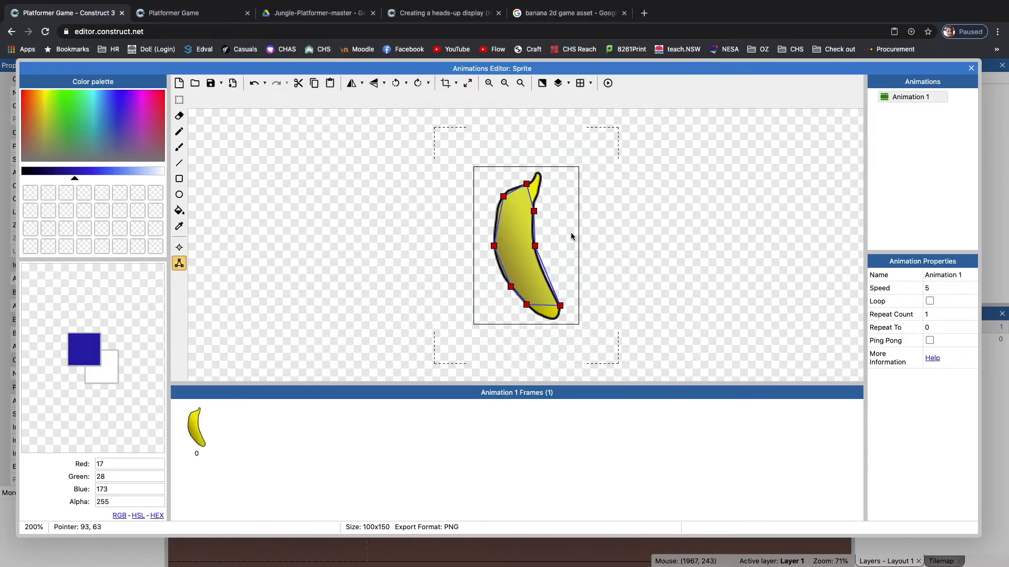
drag(526, 305, 545, 319)
drag(527, 183, 540, 172)
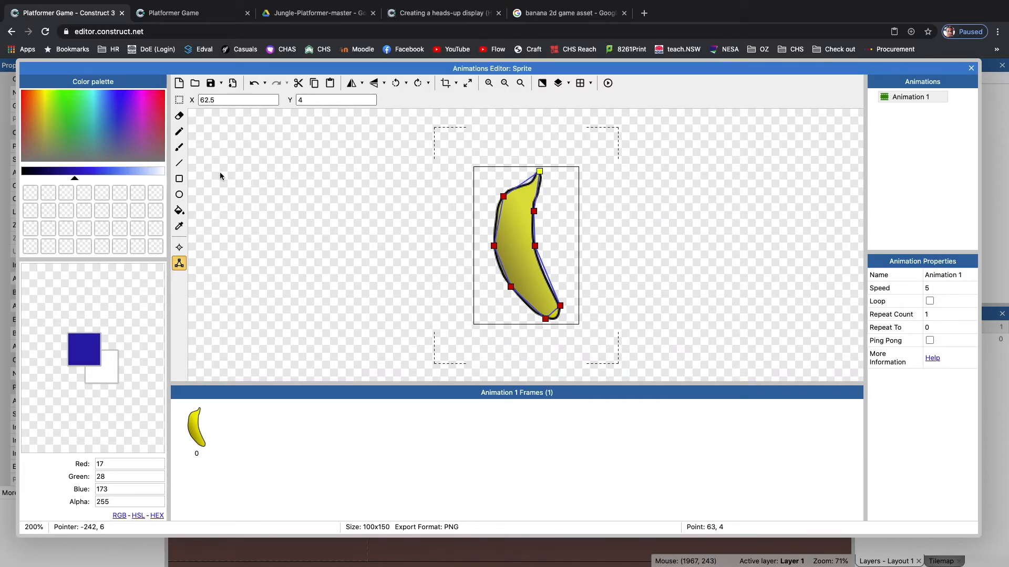
click(971, 68)
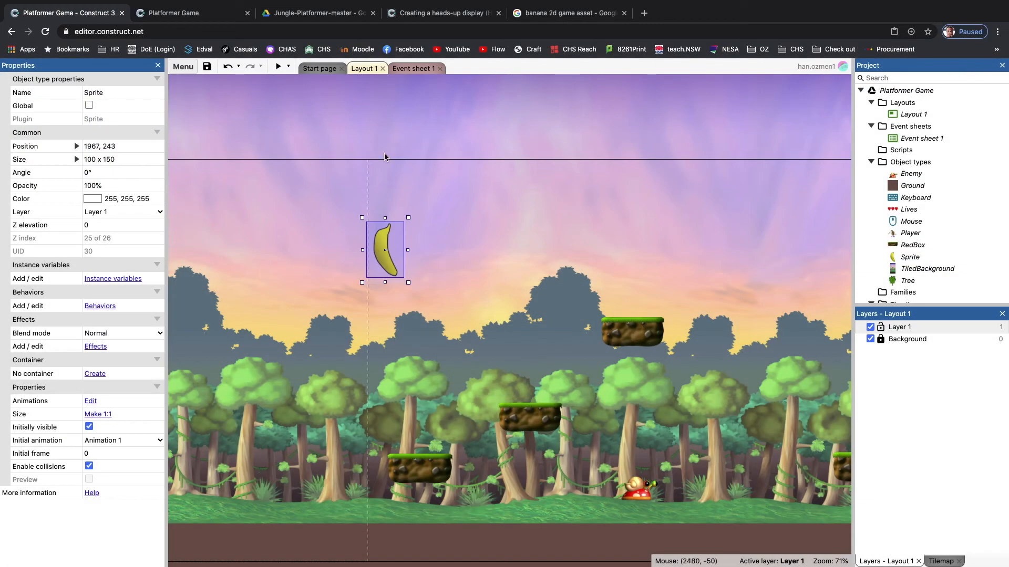
- Rename the sprite to Banana and shrink it to about 28 x 33, placed above the lowest floating platform
click(85, 91)
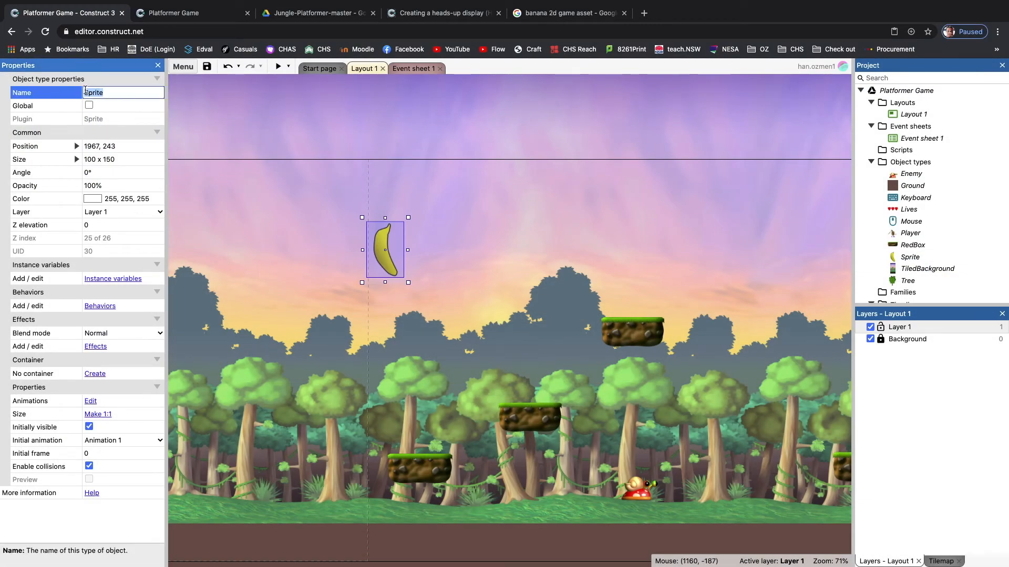
text(Banana)
key(Return)
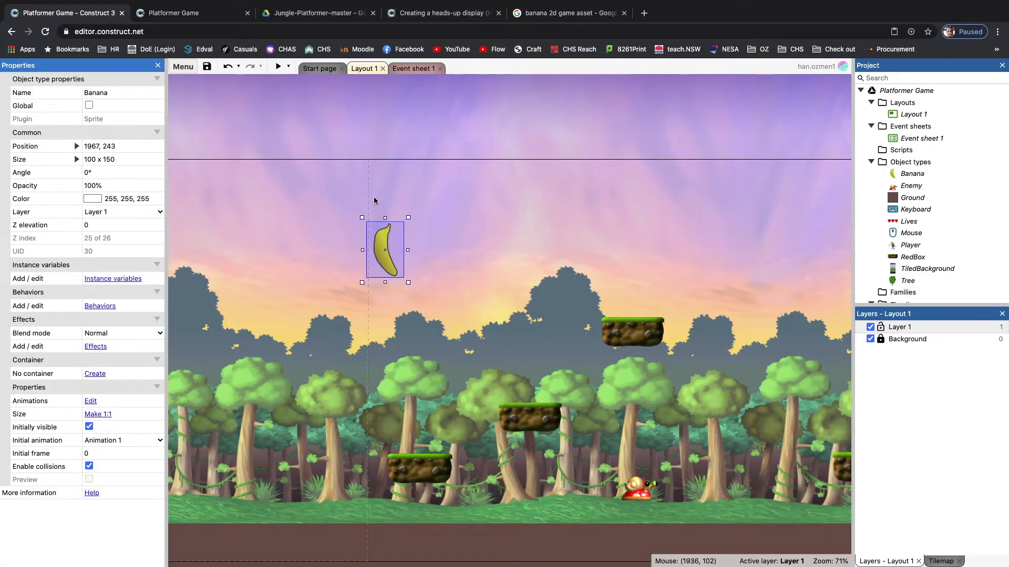
drag(408, 218, 422, 427)
click(413, 303)
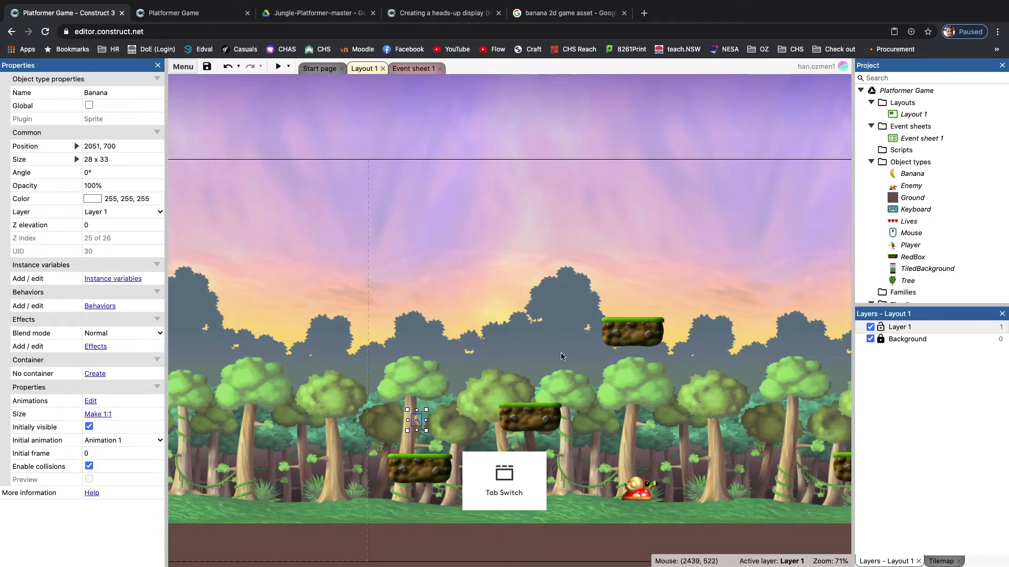
- Paste one banana copy above each of the next three platforms, at about 2309, 533; 2636, 334; and 3231, 726
click(521, 363)
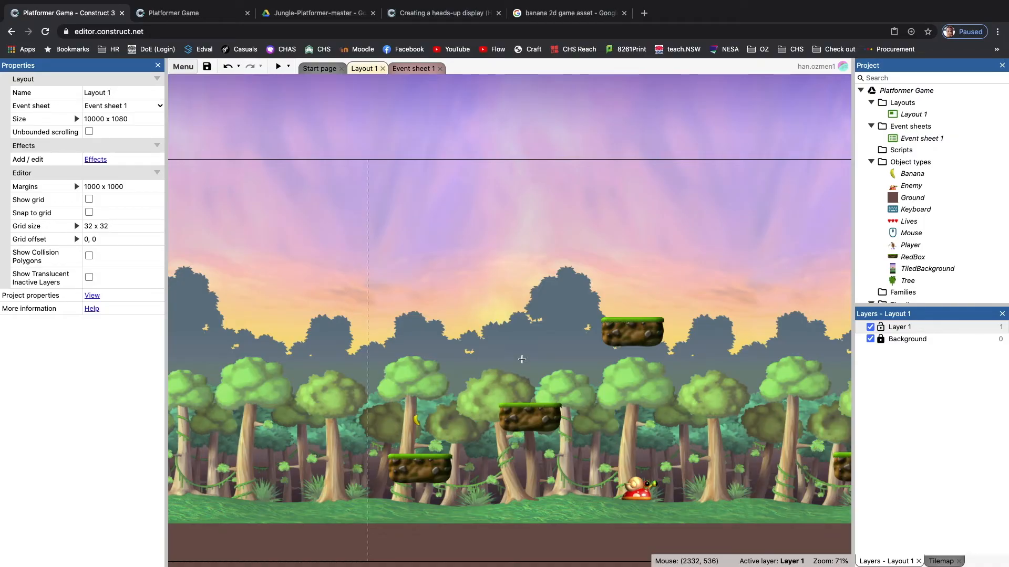
click(513, 358)
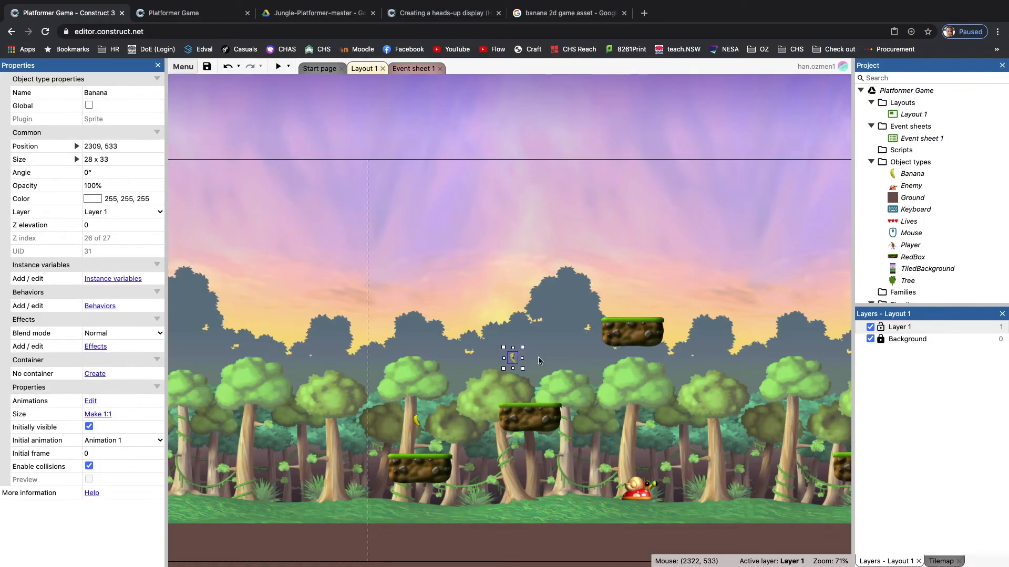
key(ctrl+v)
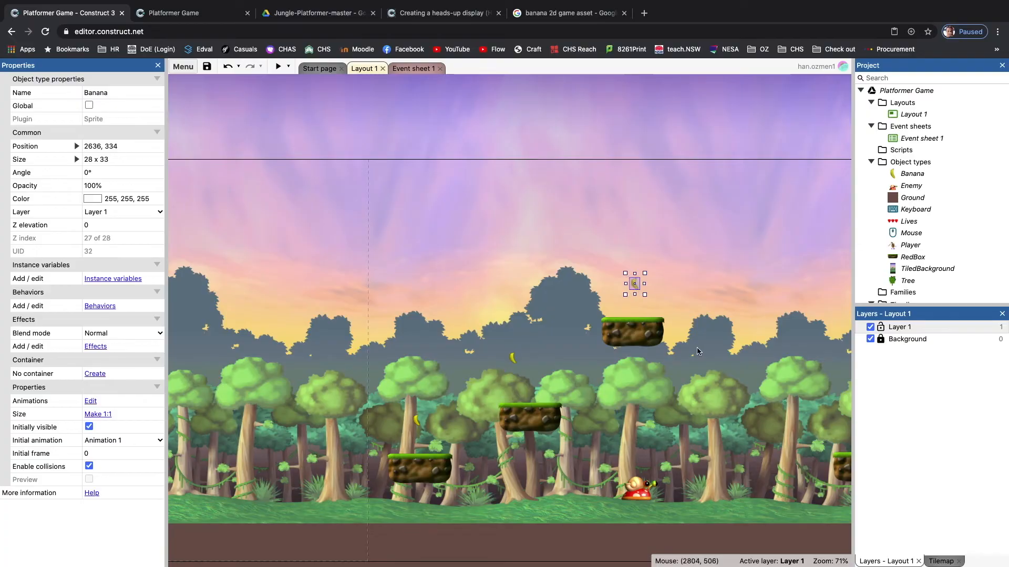
scroll(696, 348, right, 3)
scroll(683, 368, right, 2)
click(651, 408)
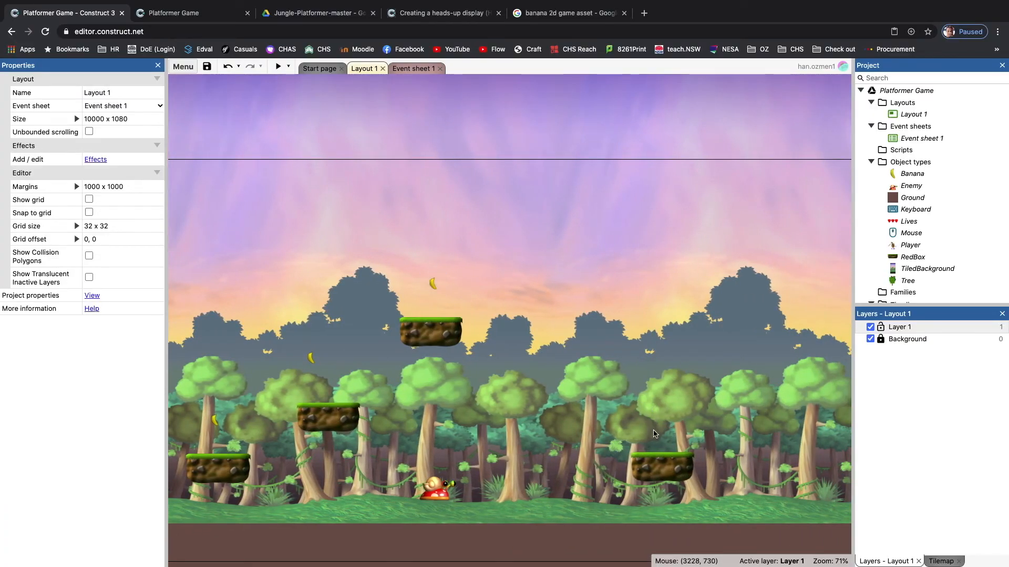
key(ctrl+v)
- Paste seven banana copies in an arc from above the platform before the large tree, at about 5007, 622, down to about 5507, 768
scroll(718, 429, right, 10)
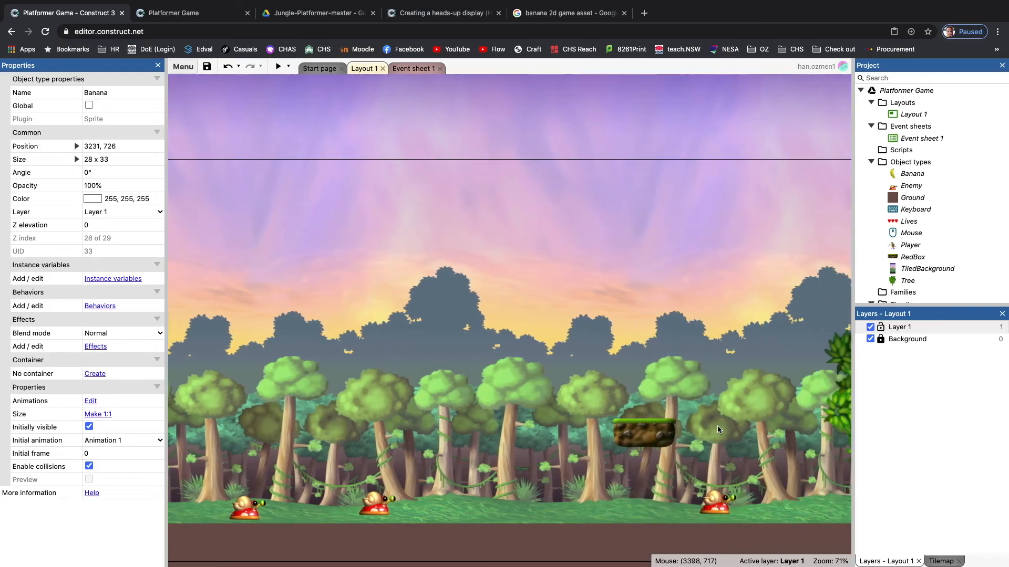
scroll(718, 430, right, 1)
click(578, 384)
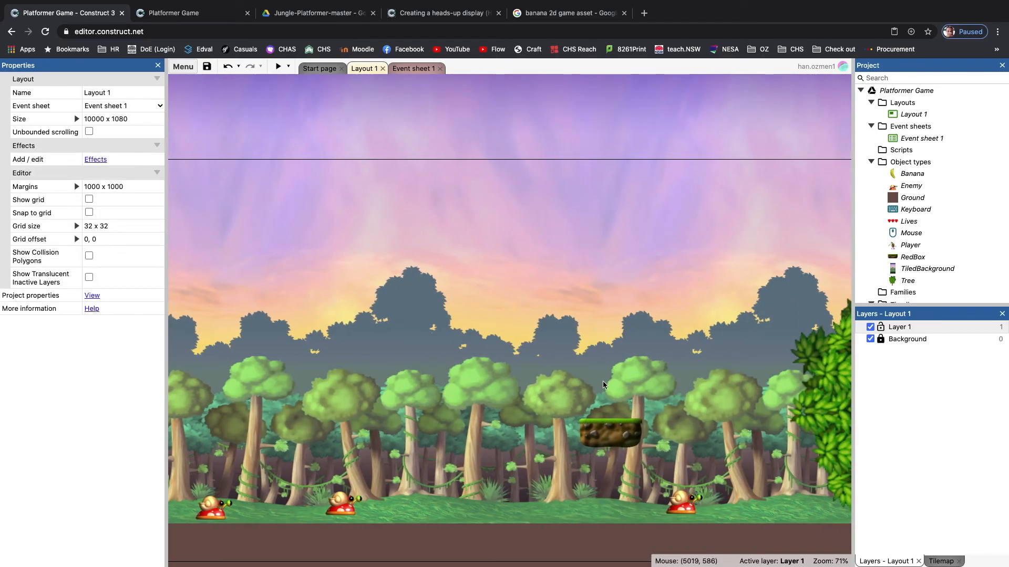
key(ctrl+v)
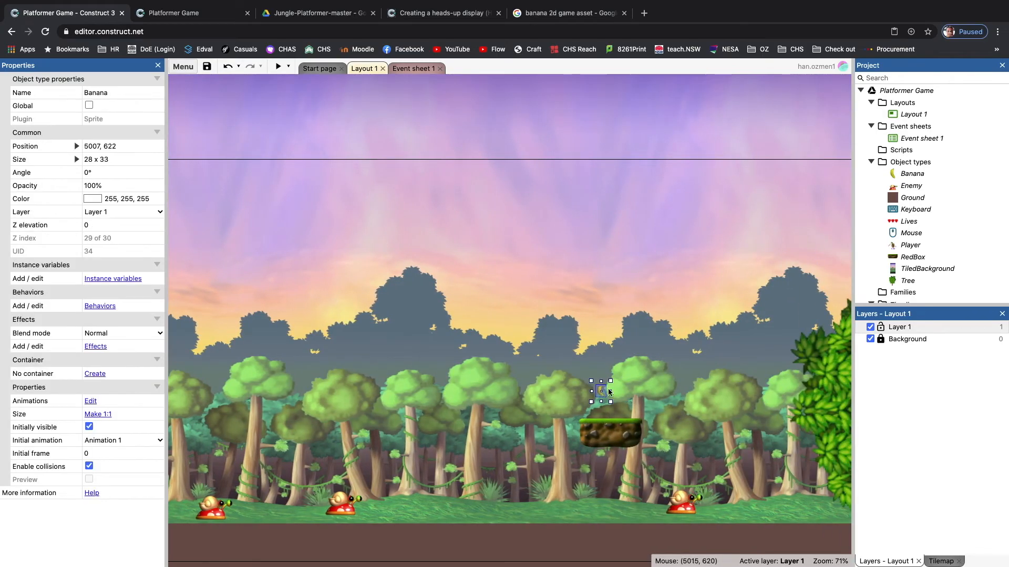
click(642, 356)
key(ctrl+v)
key(ctrl+v)
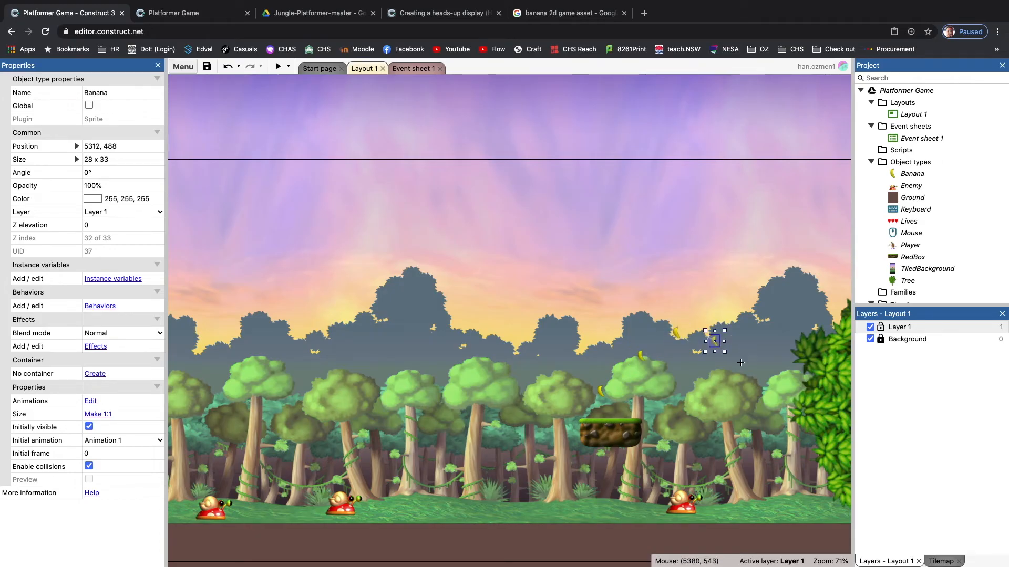
key(ctrl+v)
key(ctrl+v)
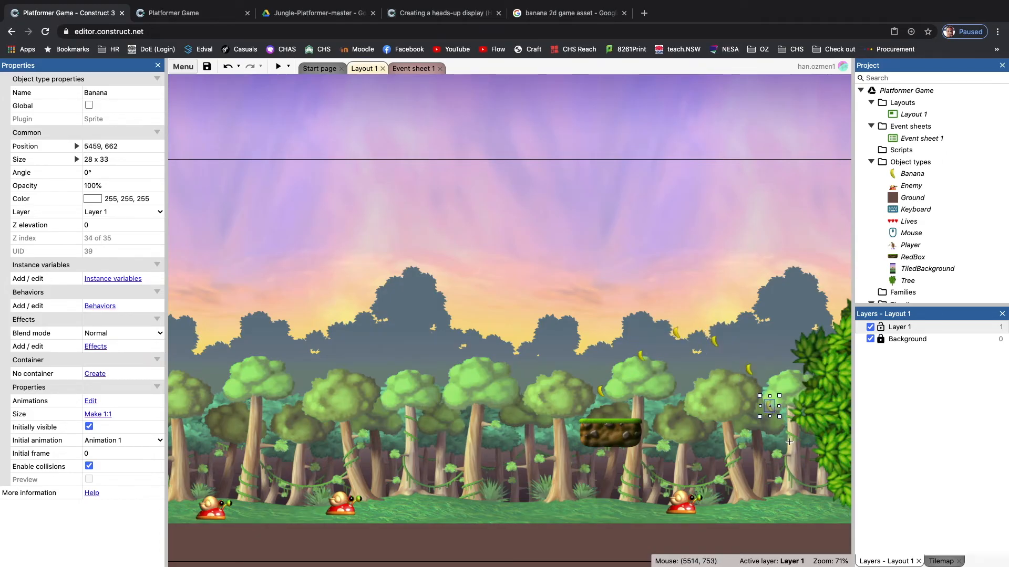
key(ctrl+v)
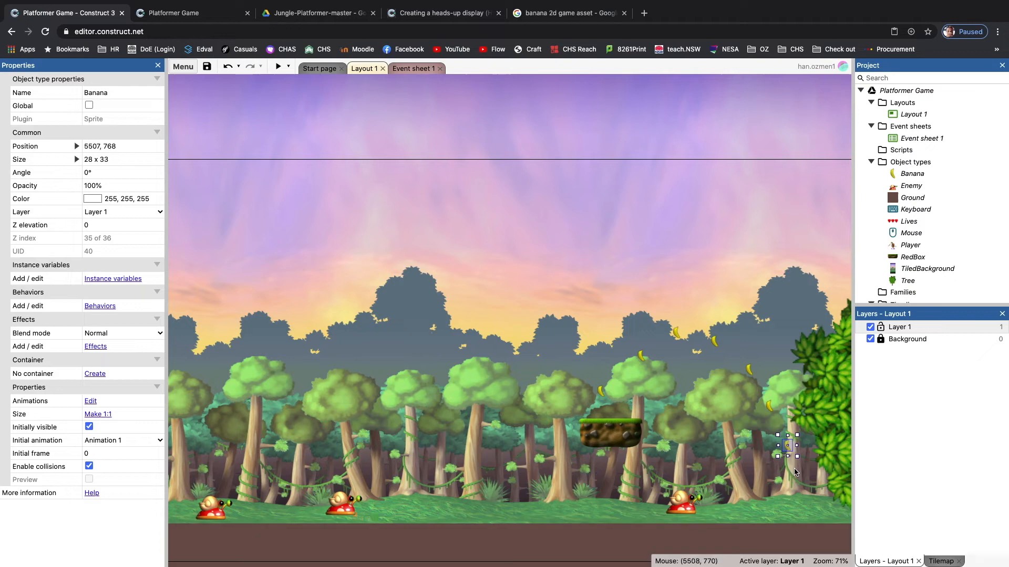